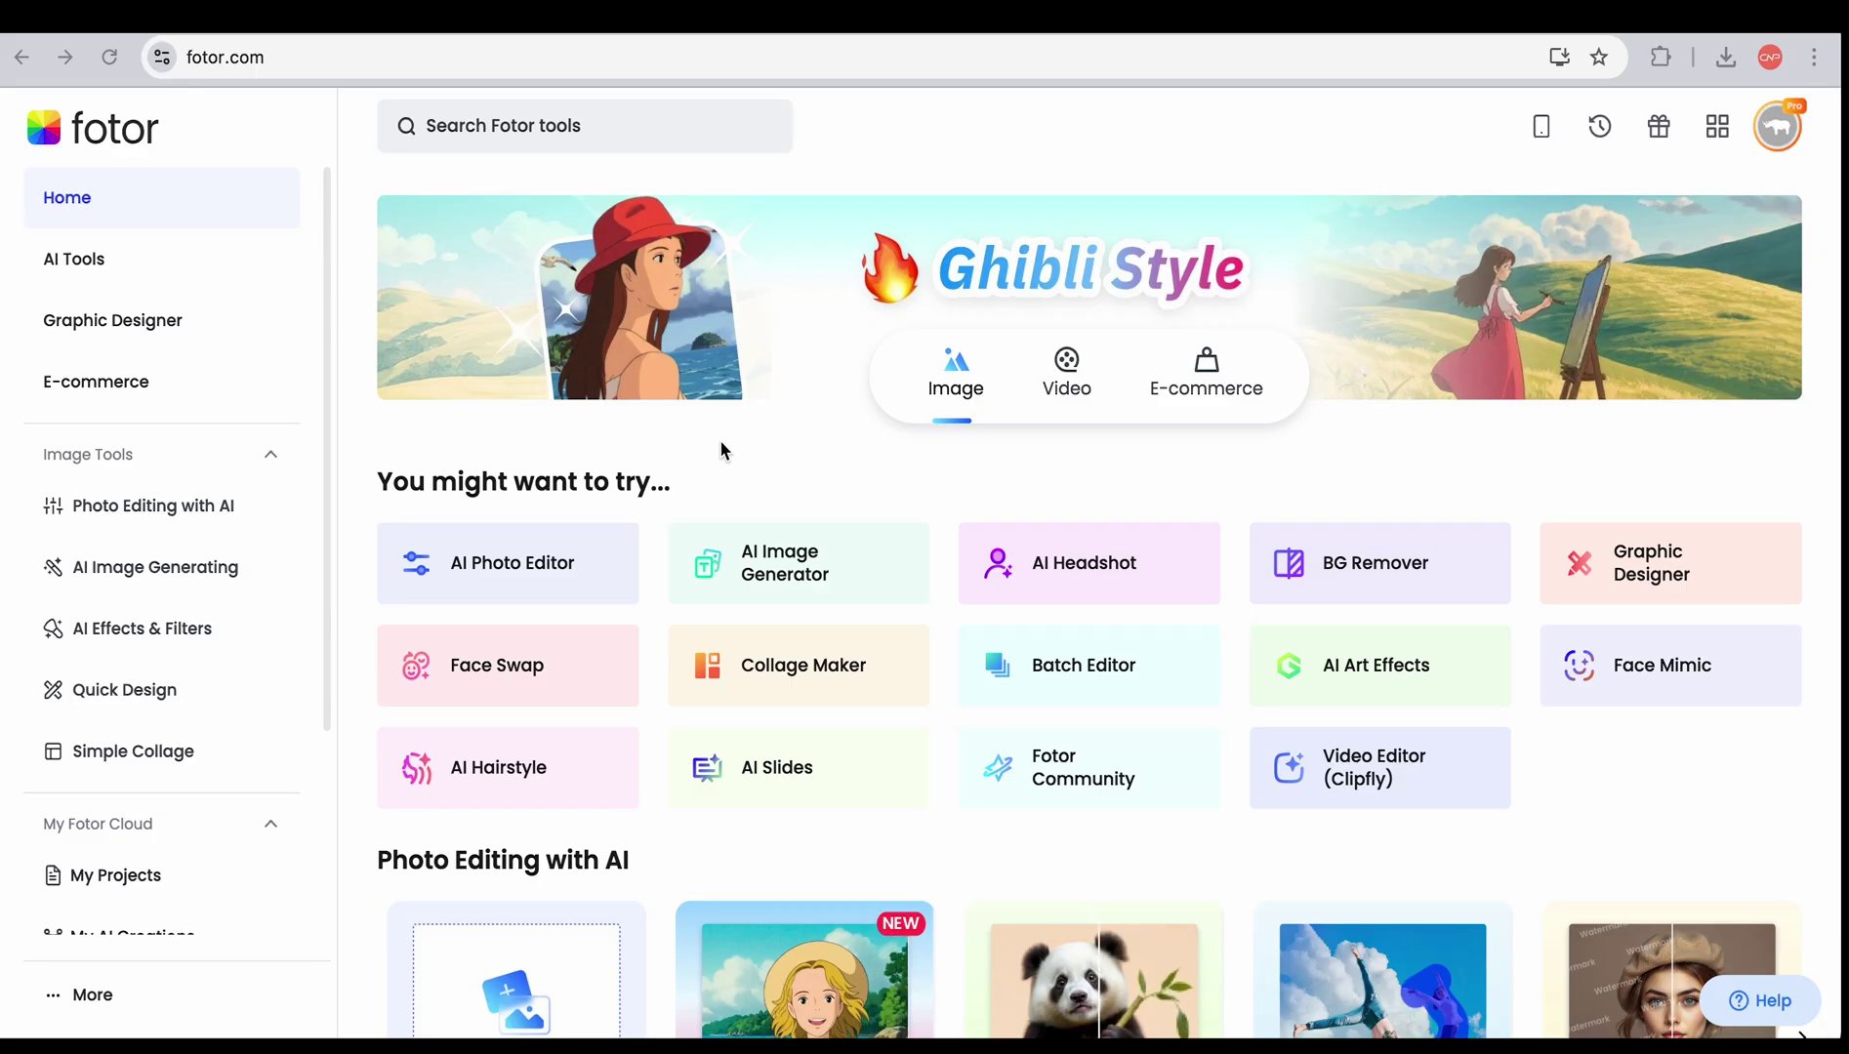
Scroll down to the AI Image Generating row and advance its carousel to show more tool cards
{"action": "scroll", "coordinate": [802, 623], "scroll_direction": "down", "scroll_amount": 3}
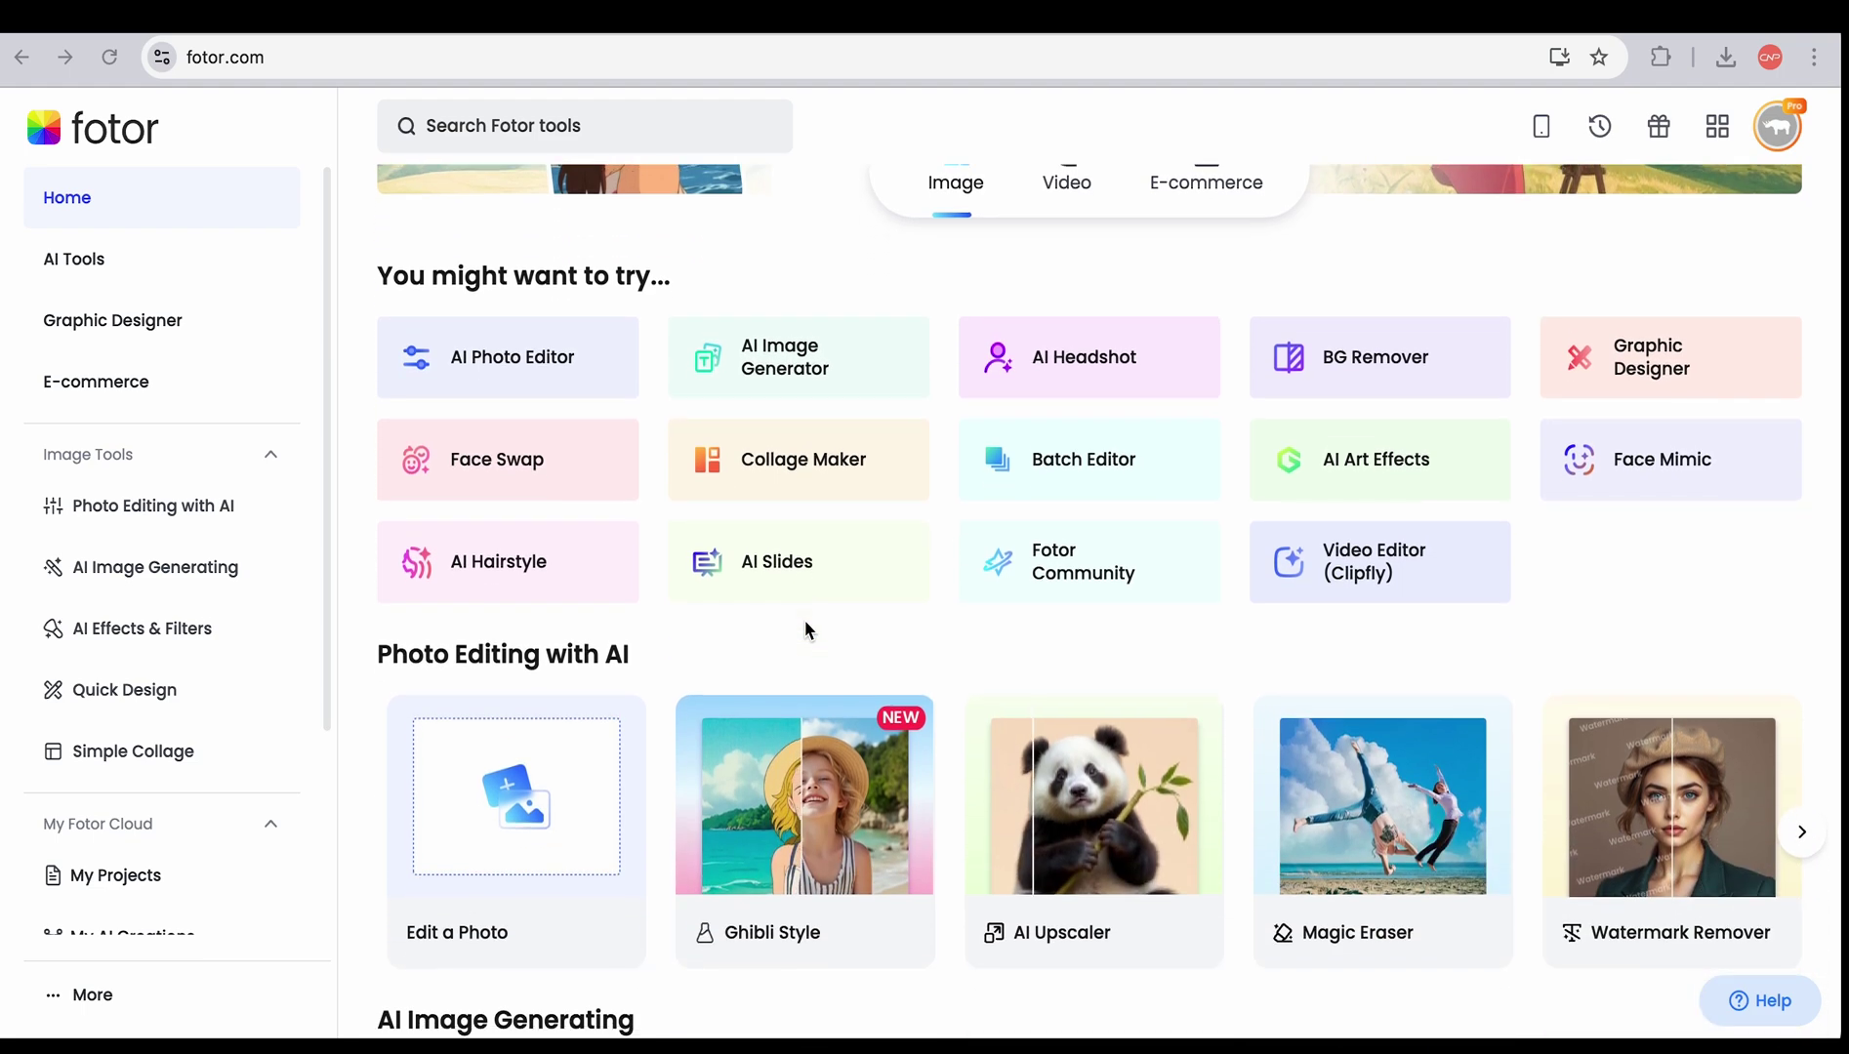
{"action": "scroll", "coordinate": [806, 630], "scroll_direction": "down", "scroll_amount": 4}
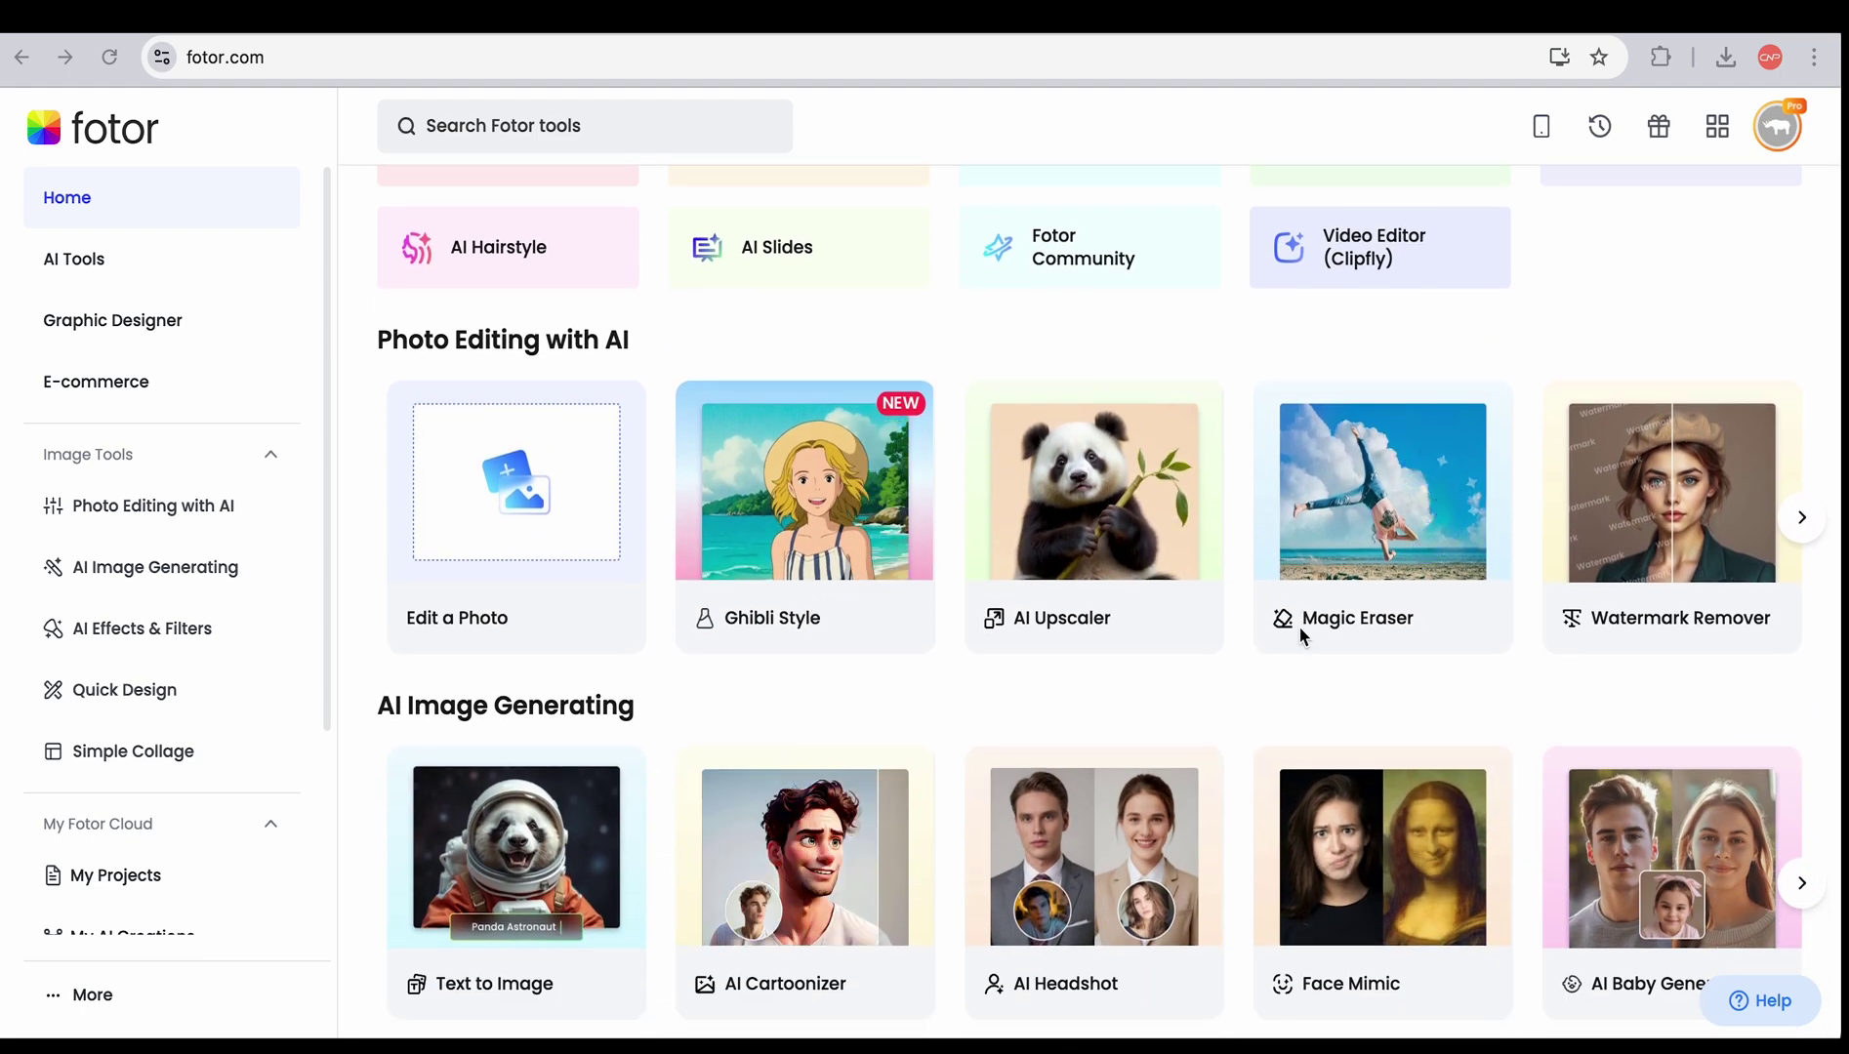
{"action": "scroll", "coordinate": [1177, 715], "scroll_direction": "down", "scroll_amount": 3}
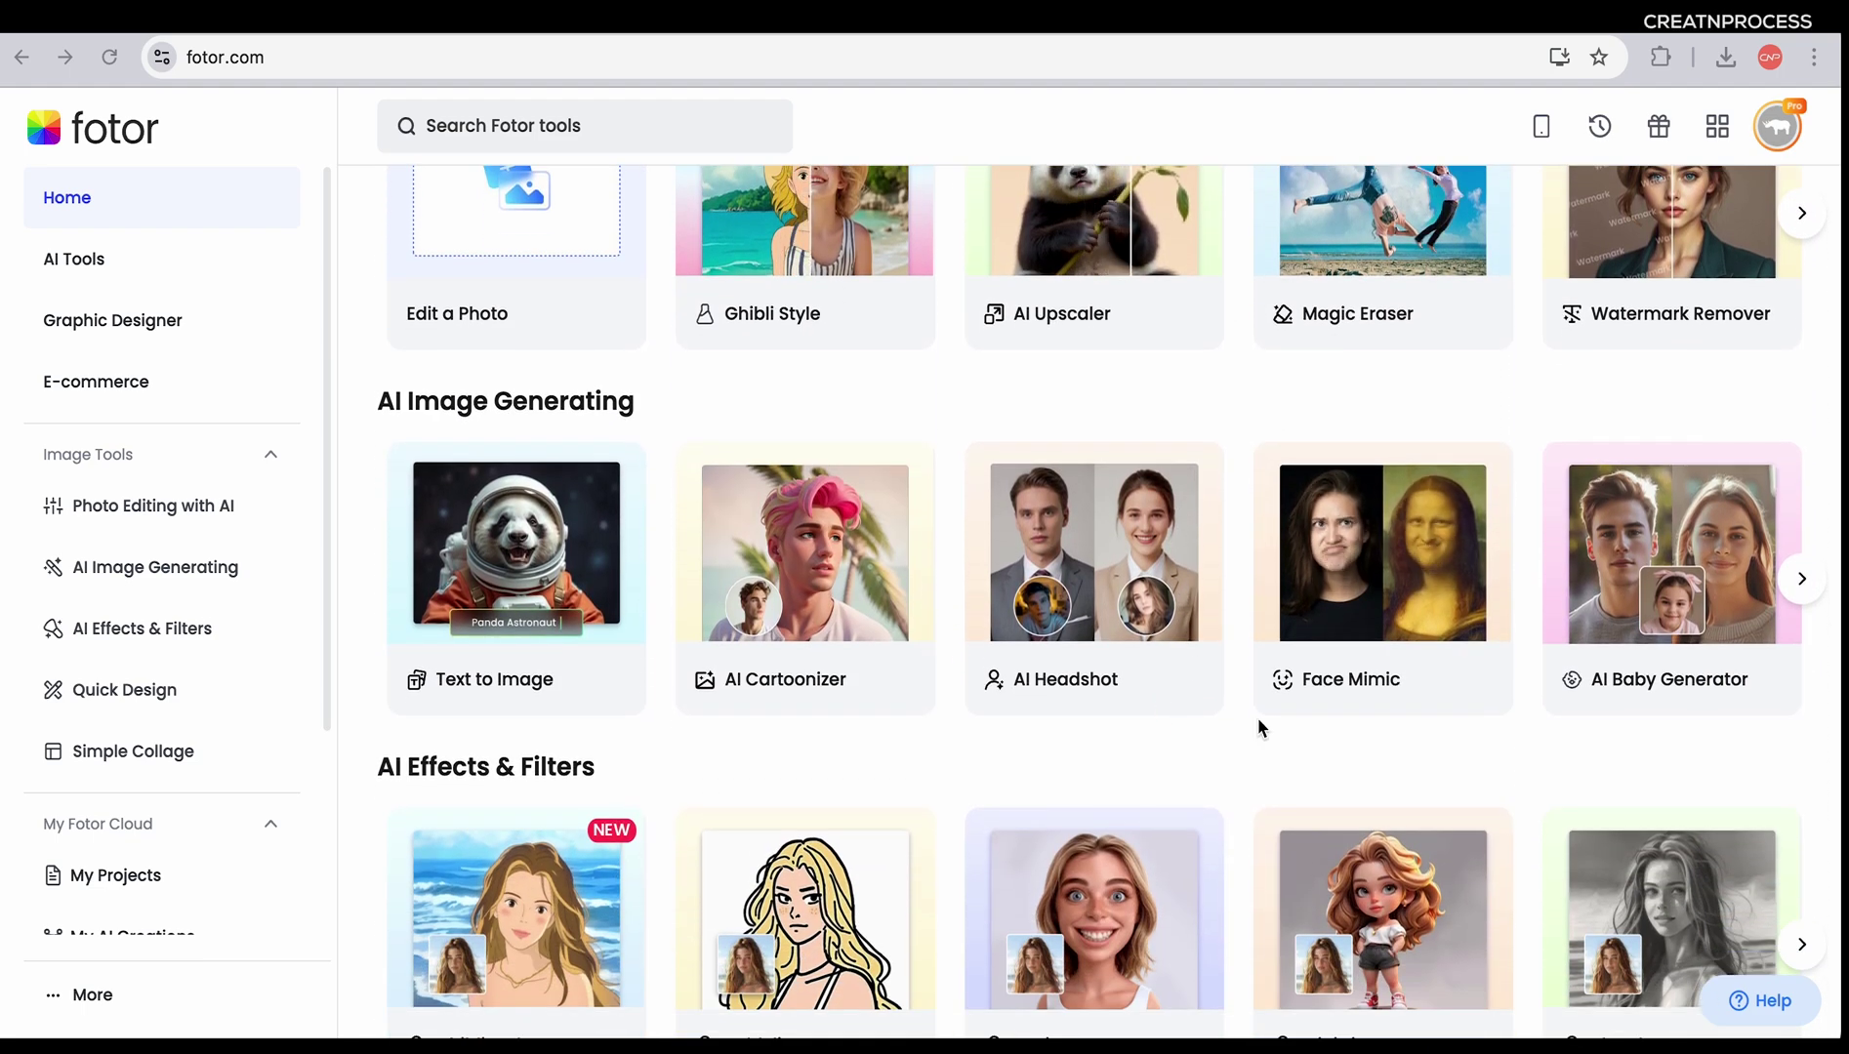
{"action": "left_click", "coordinate": [1800, 579]}
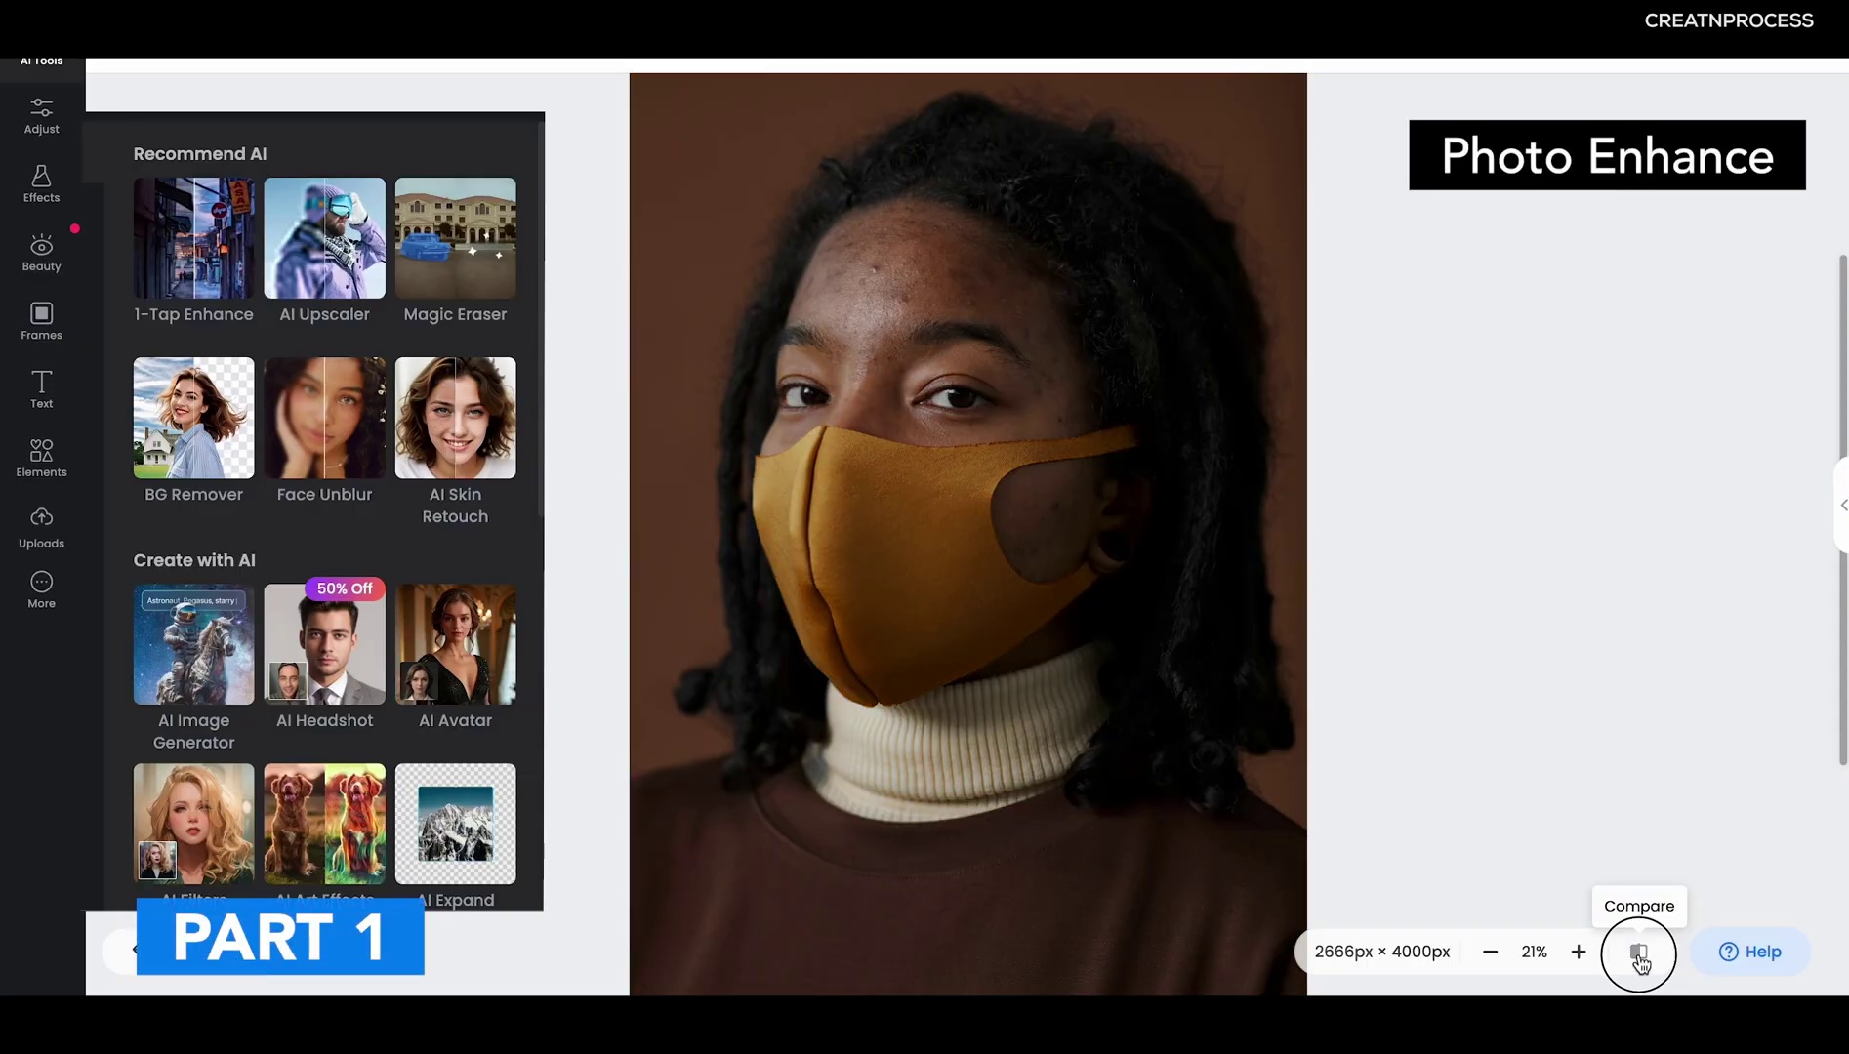
Toggle the Photo Enhance demo between the enhanced and original portrait
{"action": "left_click", "coordinate": [1639, 956]}
{"action": "left_click", "coordinate": [1638, 957]}
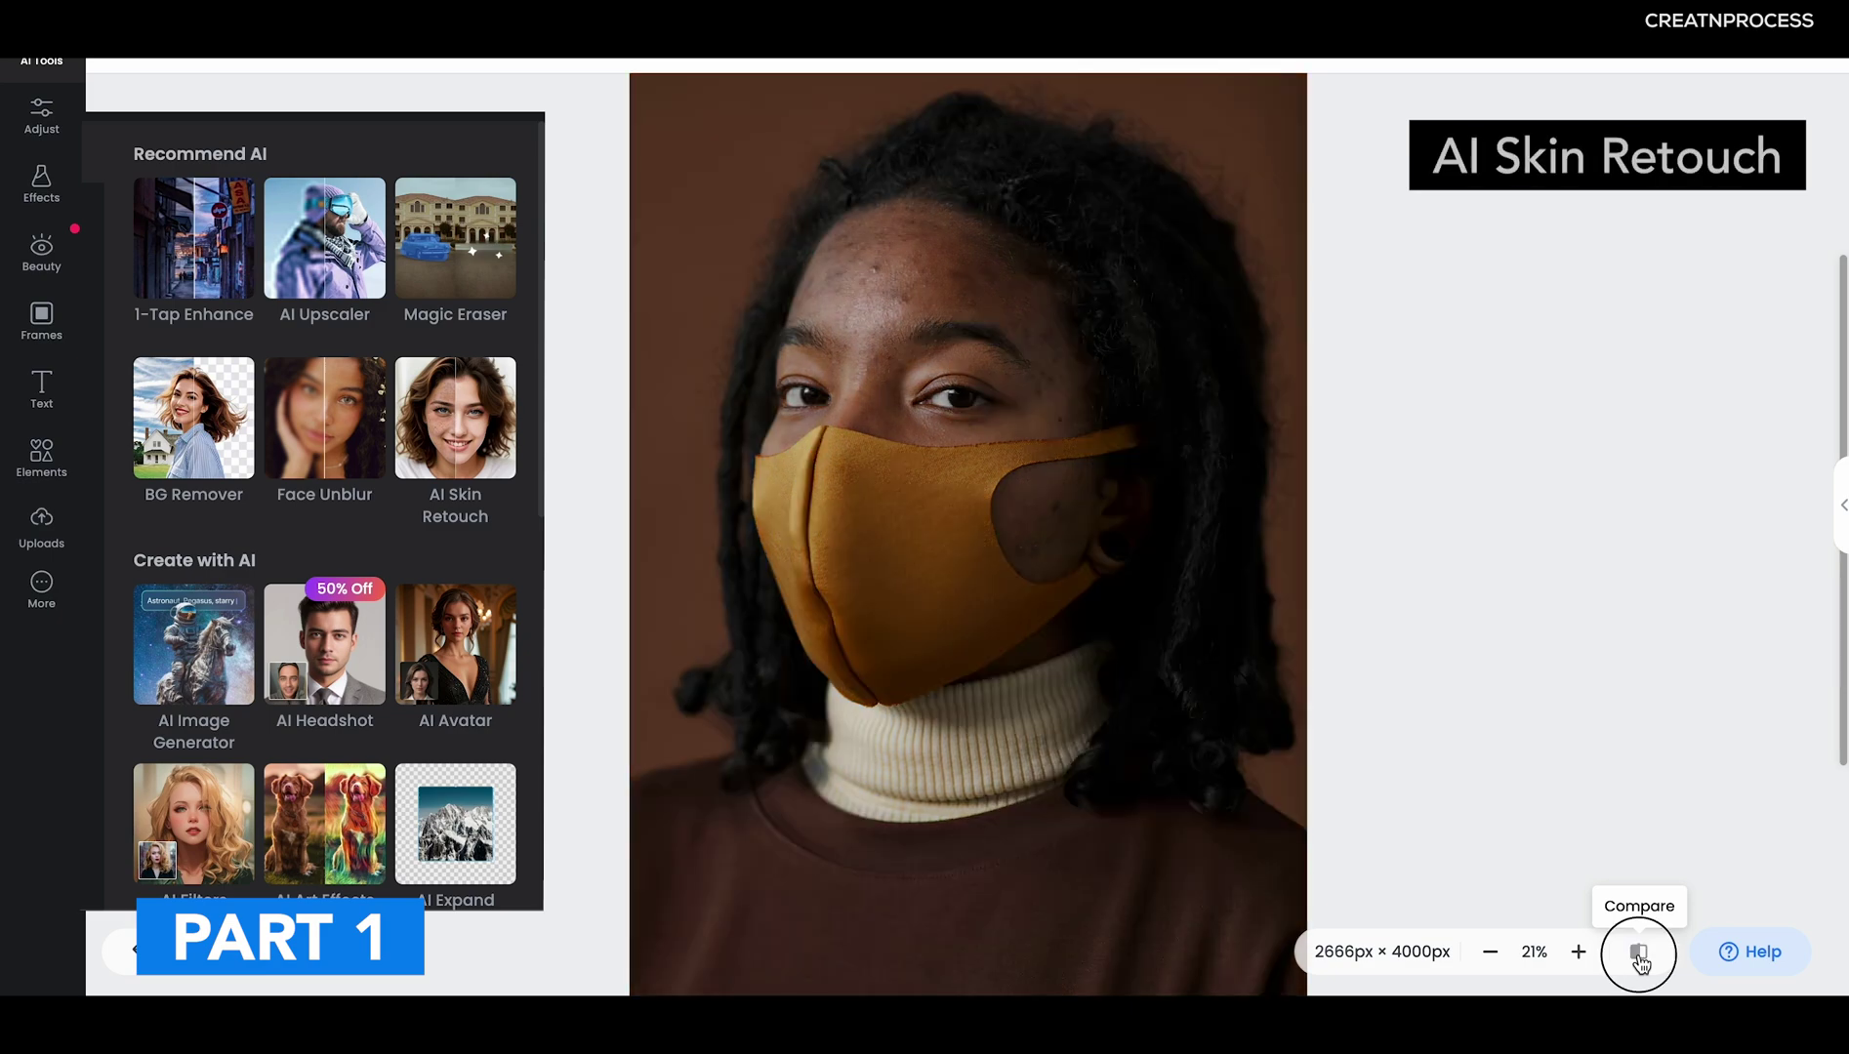
{"action": "left_click", "coordinate": [1639, 956]}
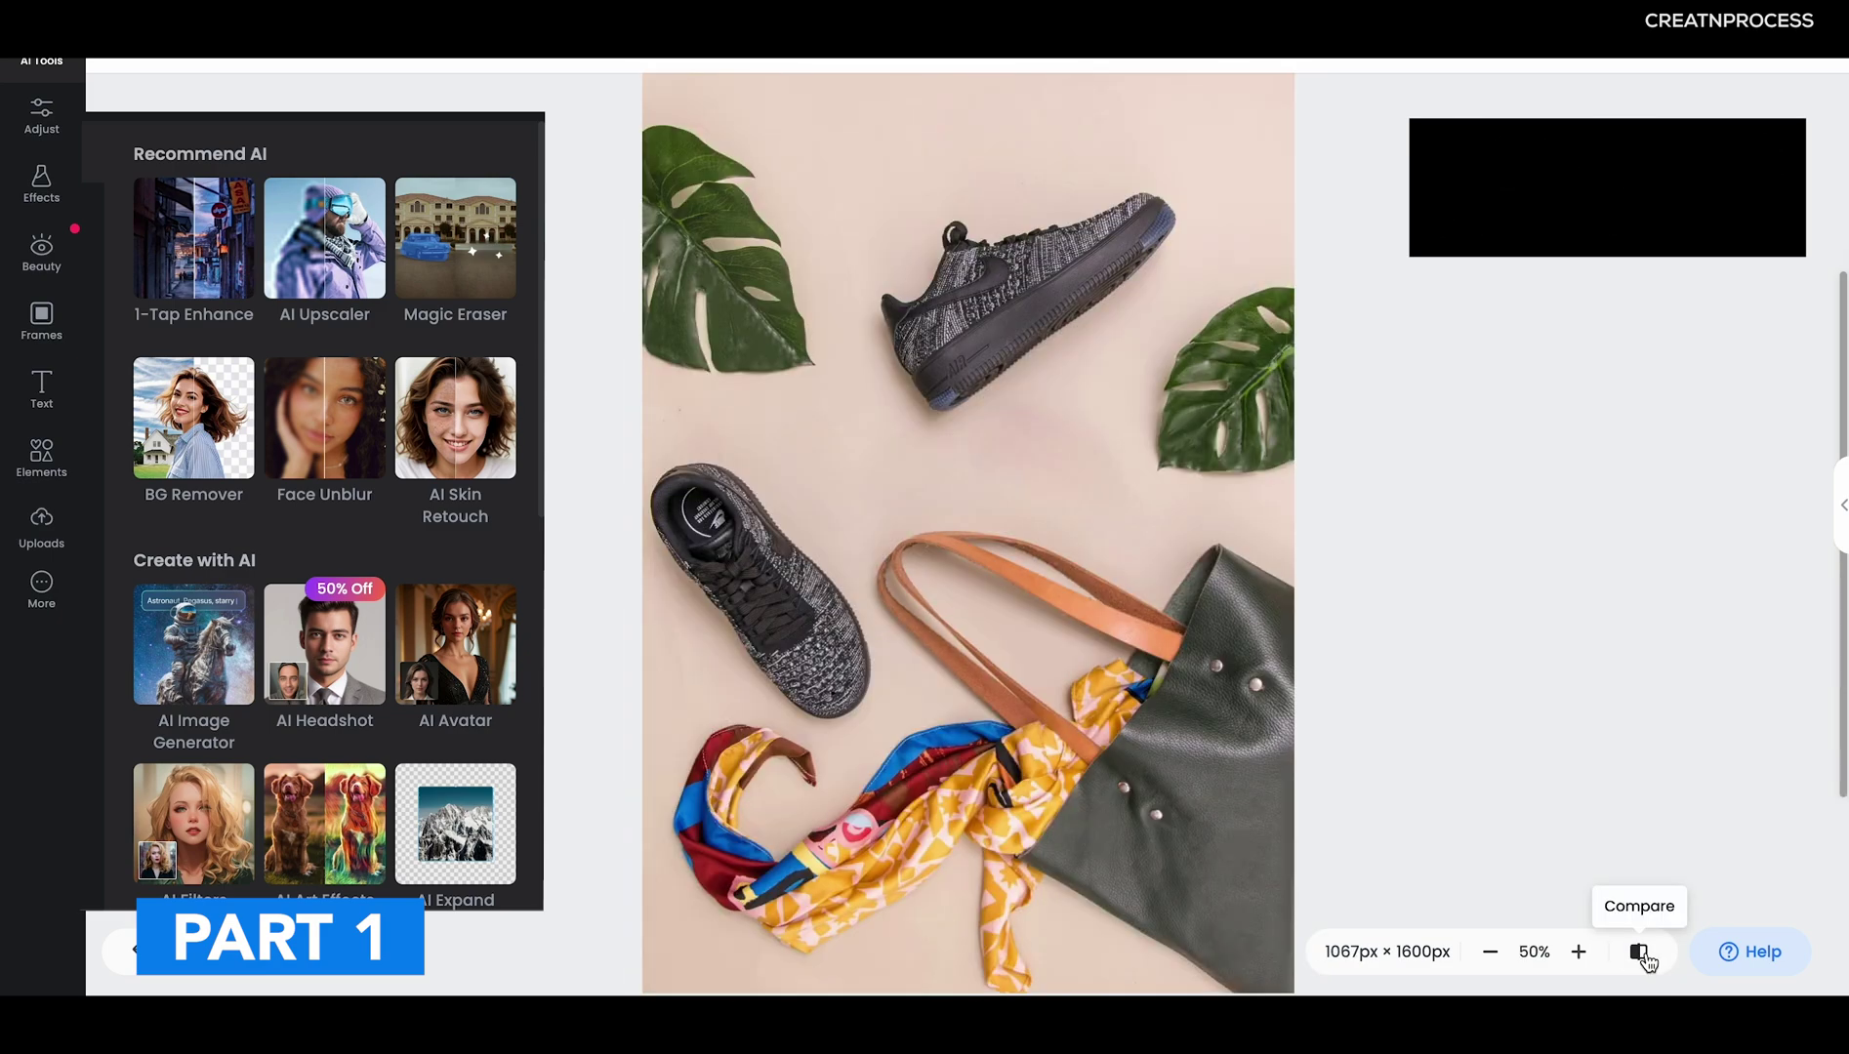
Compare the Object Remover demo, showing the sign with and without its text
{"action": "left_click", "coordinate": [1643, 956]}
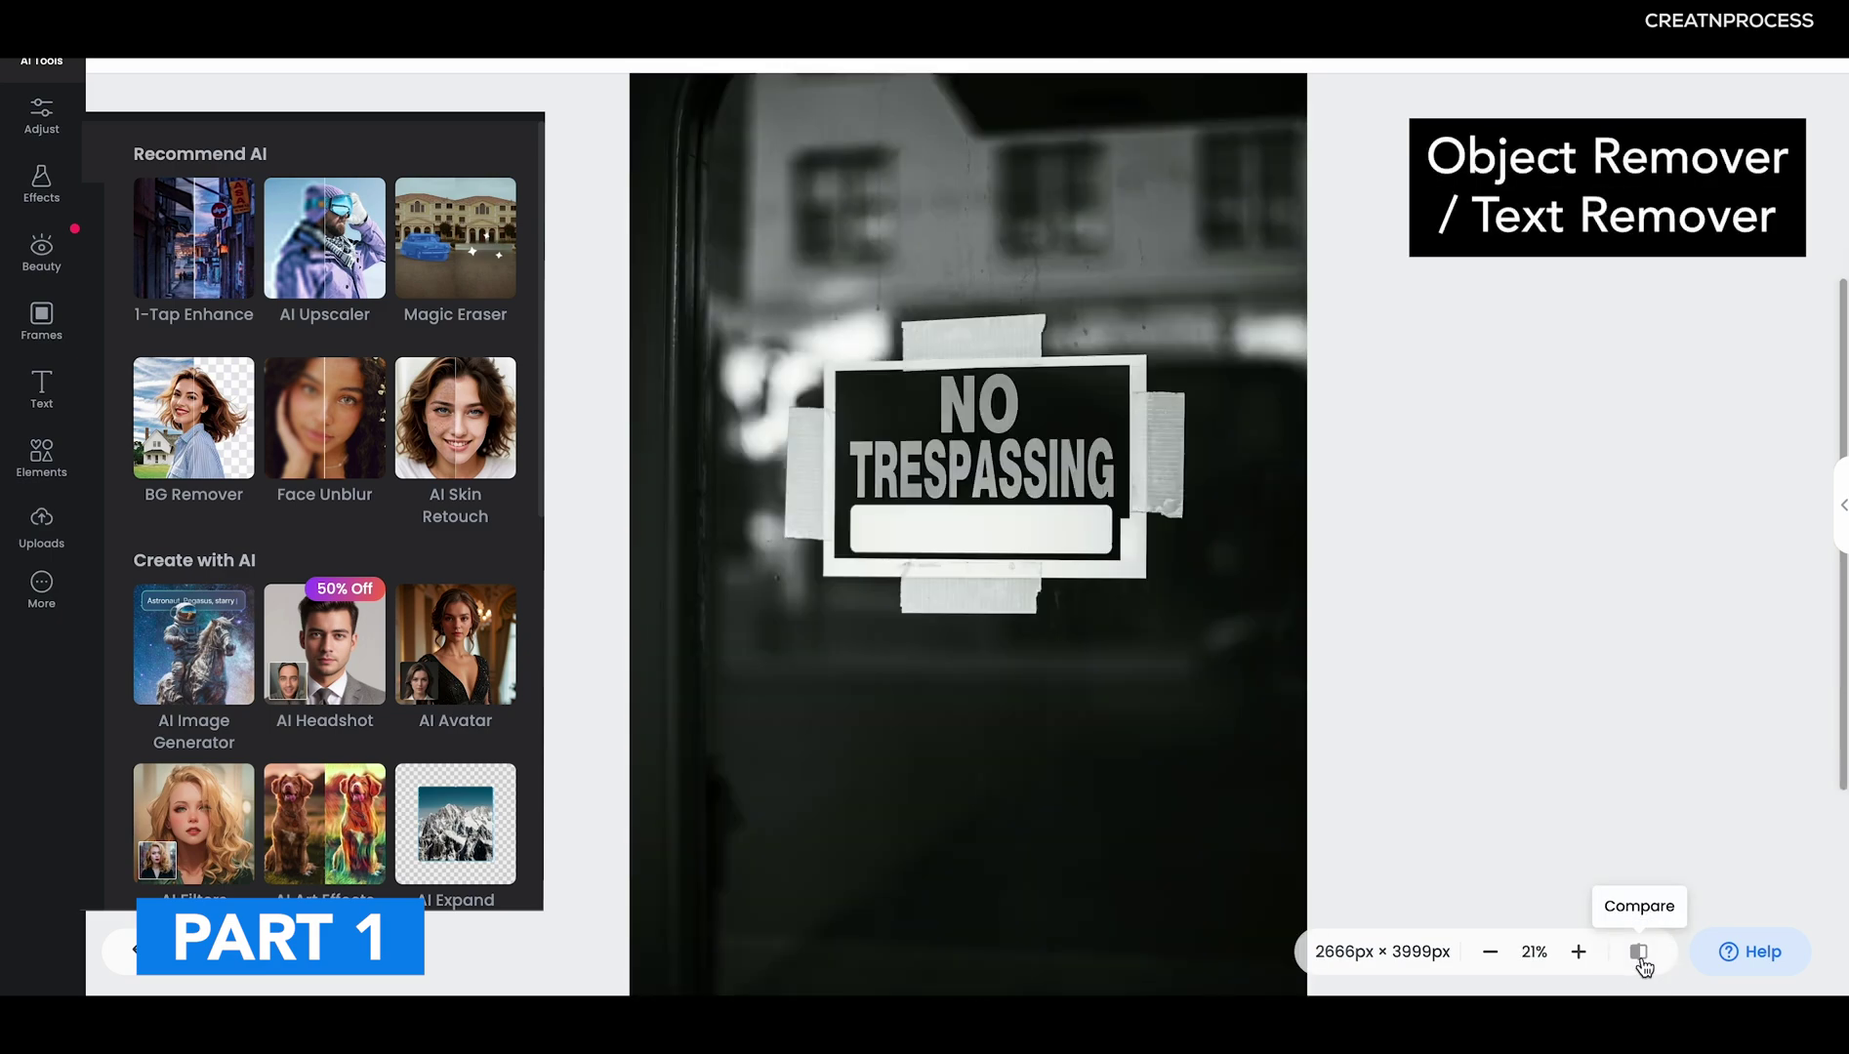
{"action": "left_click", "coordinate": [1641, 961]}
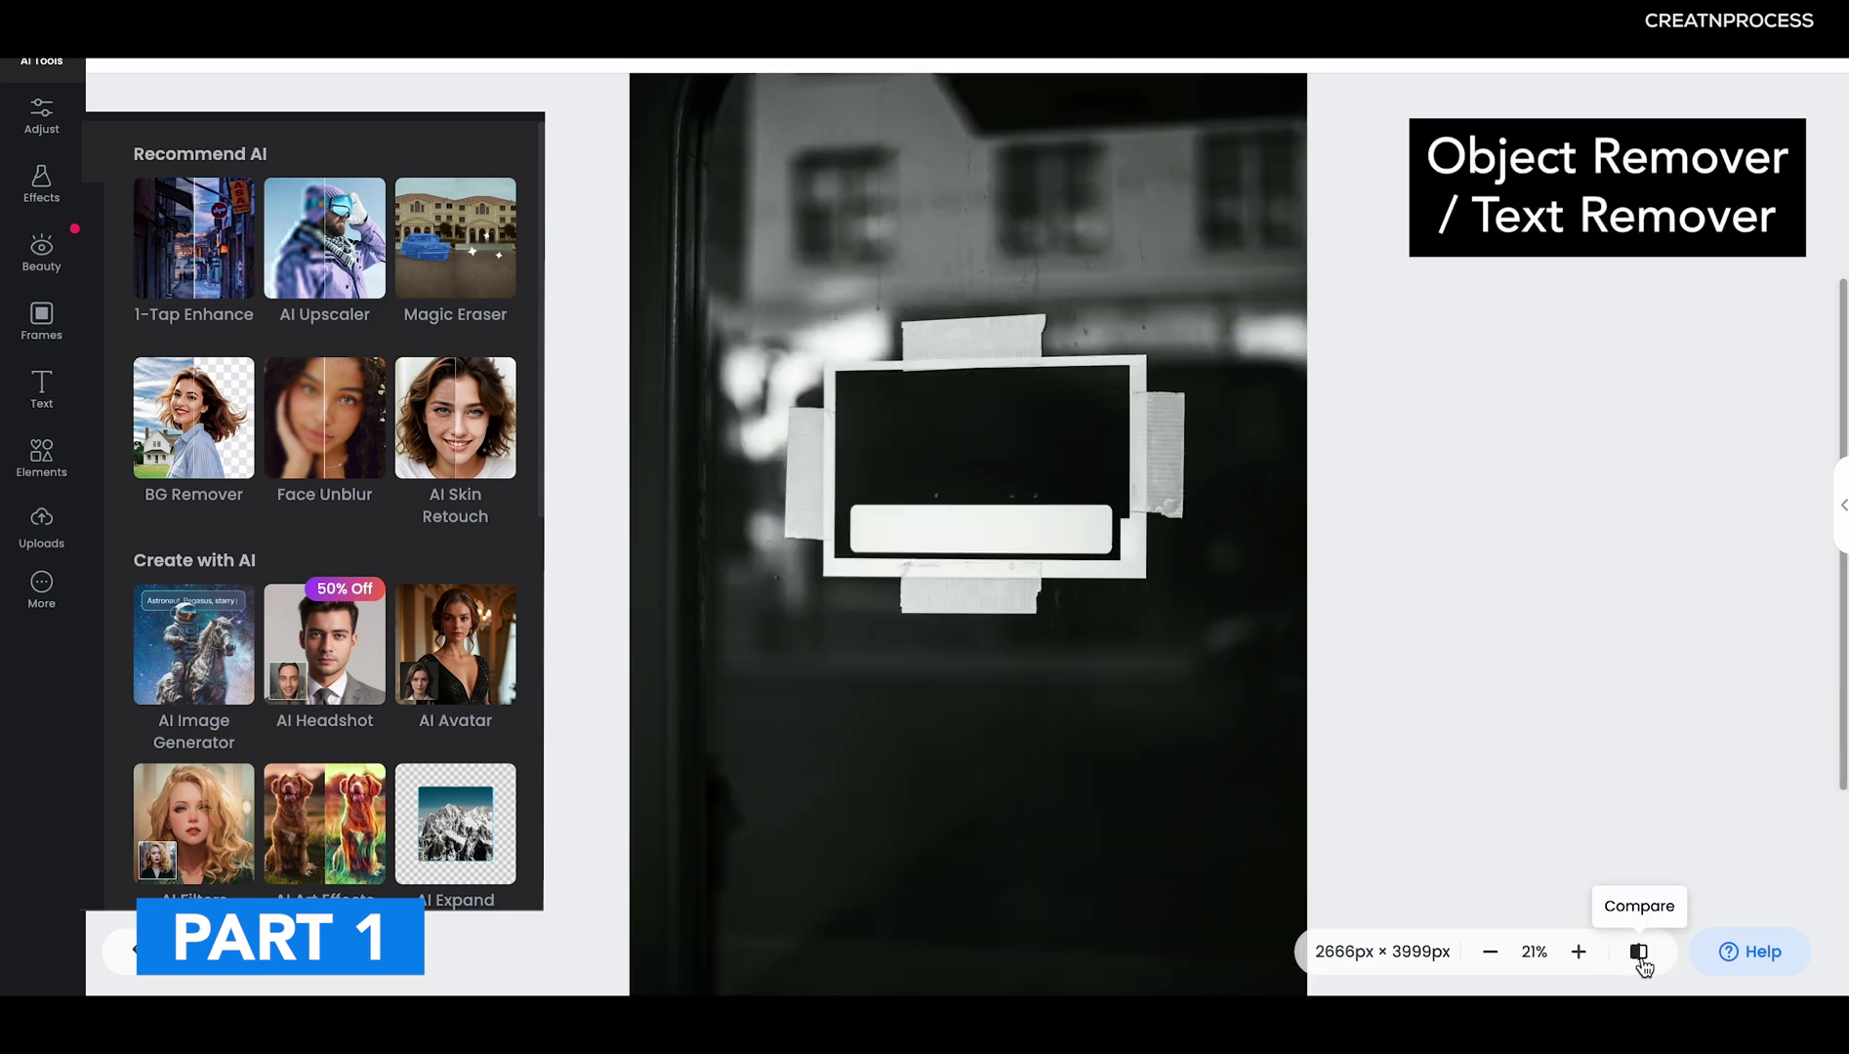
{"action": "left_click", "coordinate": [1641, 961]}
{"action": "left_click", "coordinate": [1642, 963]}
Compare the BG Remover portrait and the hand photo with buds swapped for coins and flowers
{"action": "left_click", "coordinate": [1640, 961]}
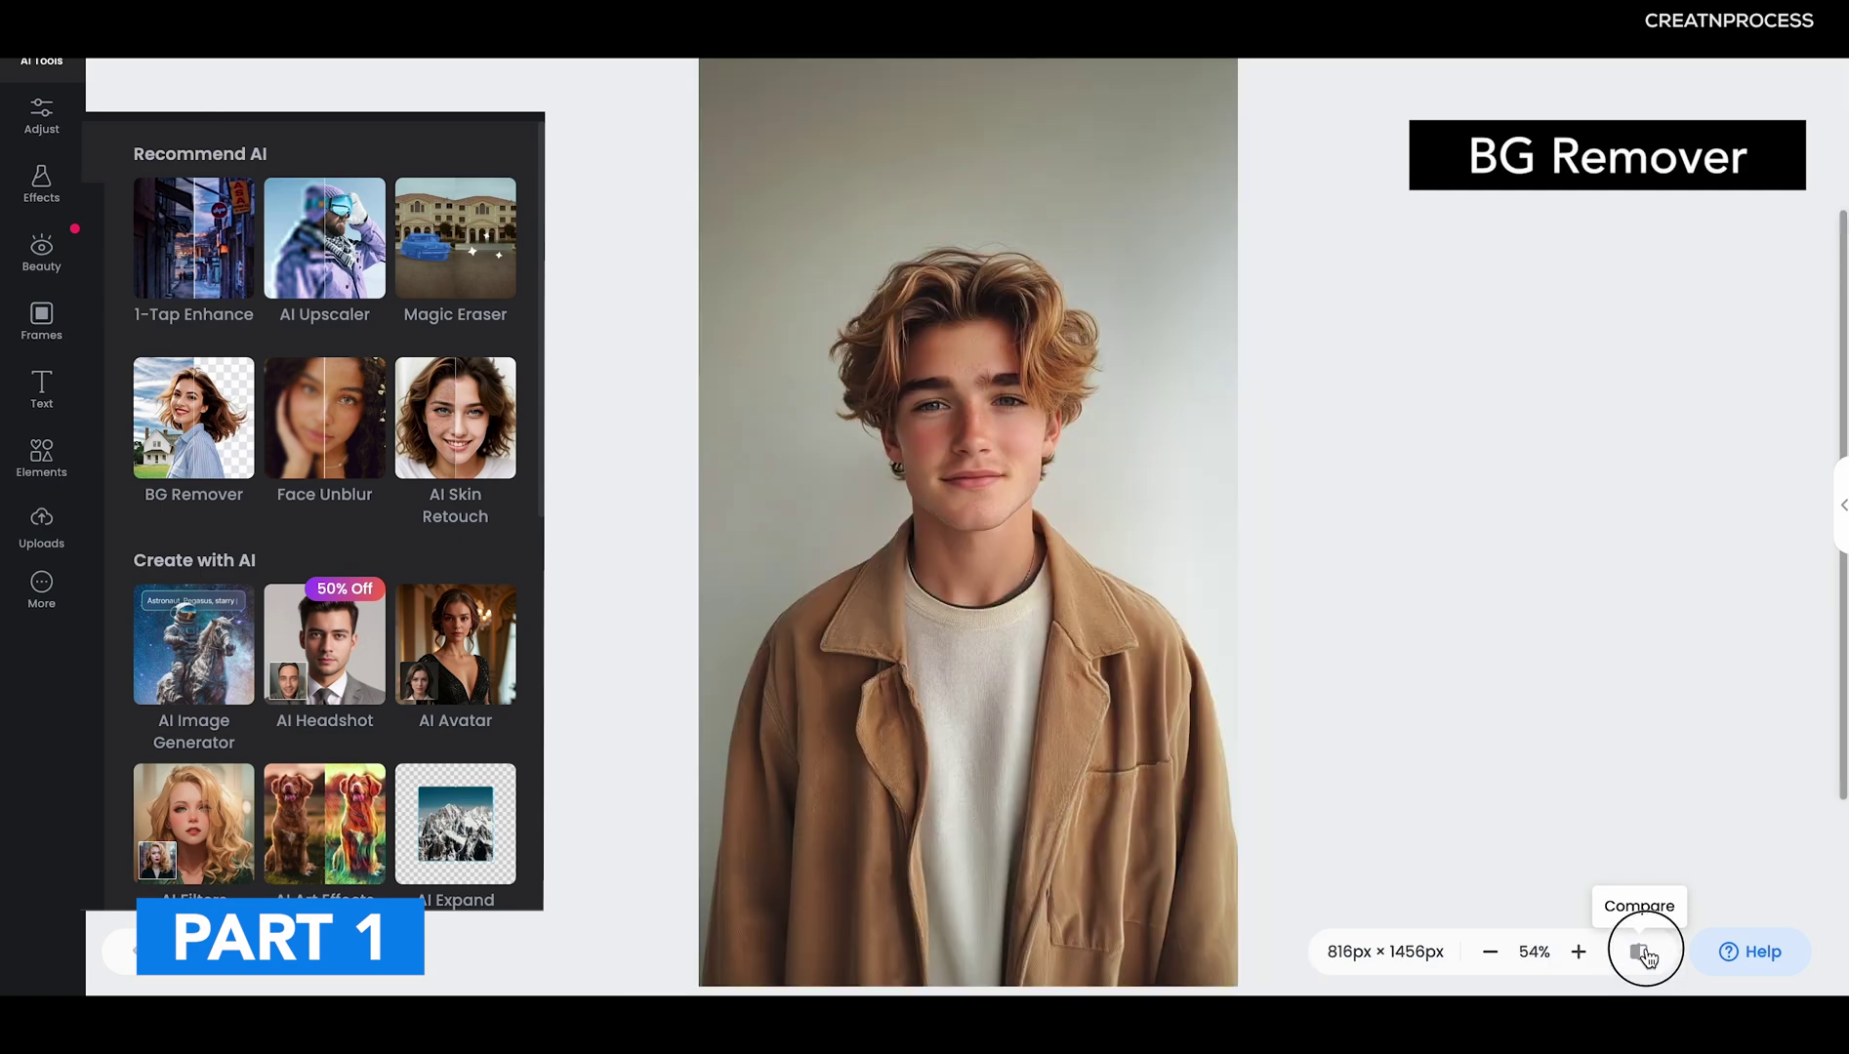
{"action": "left_click", "coordinate": [1641, 961]}
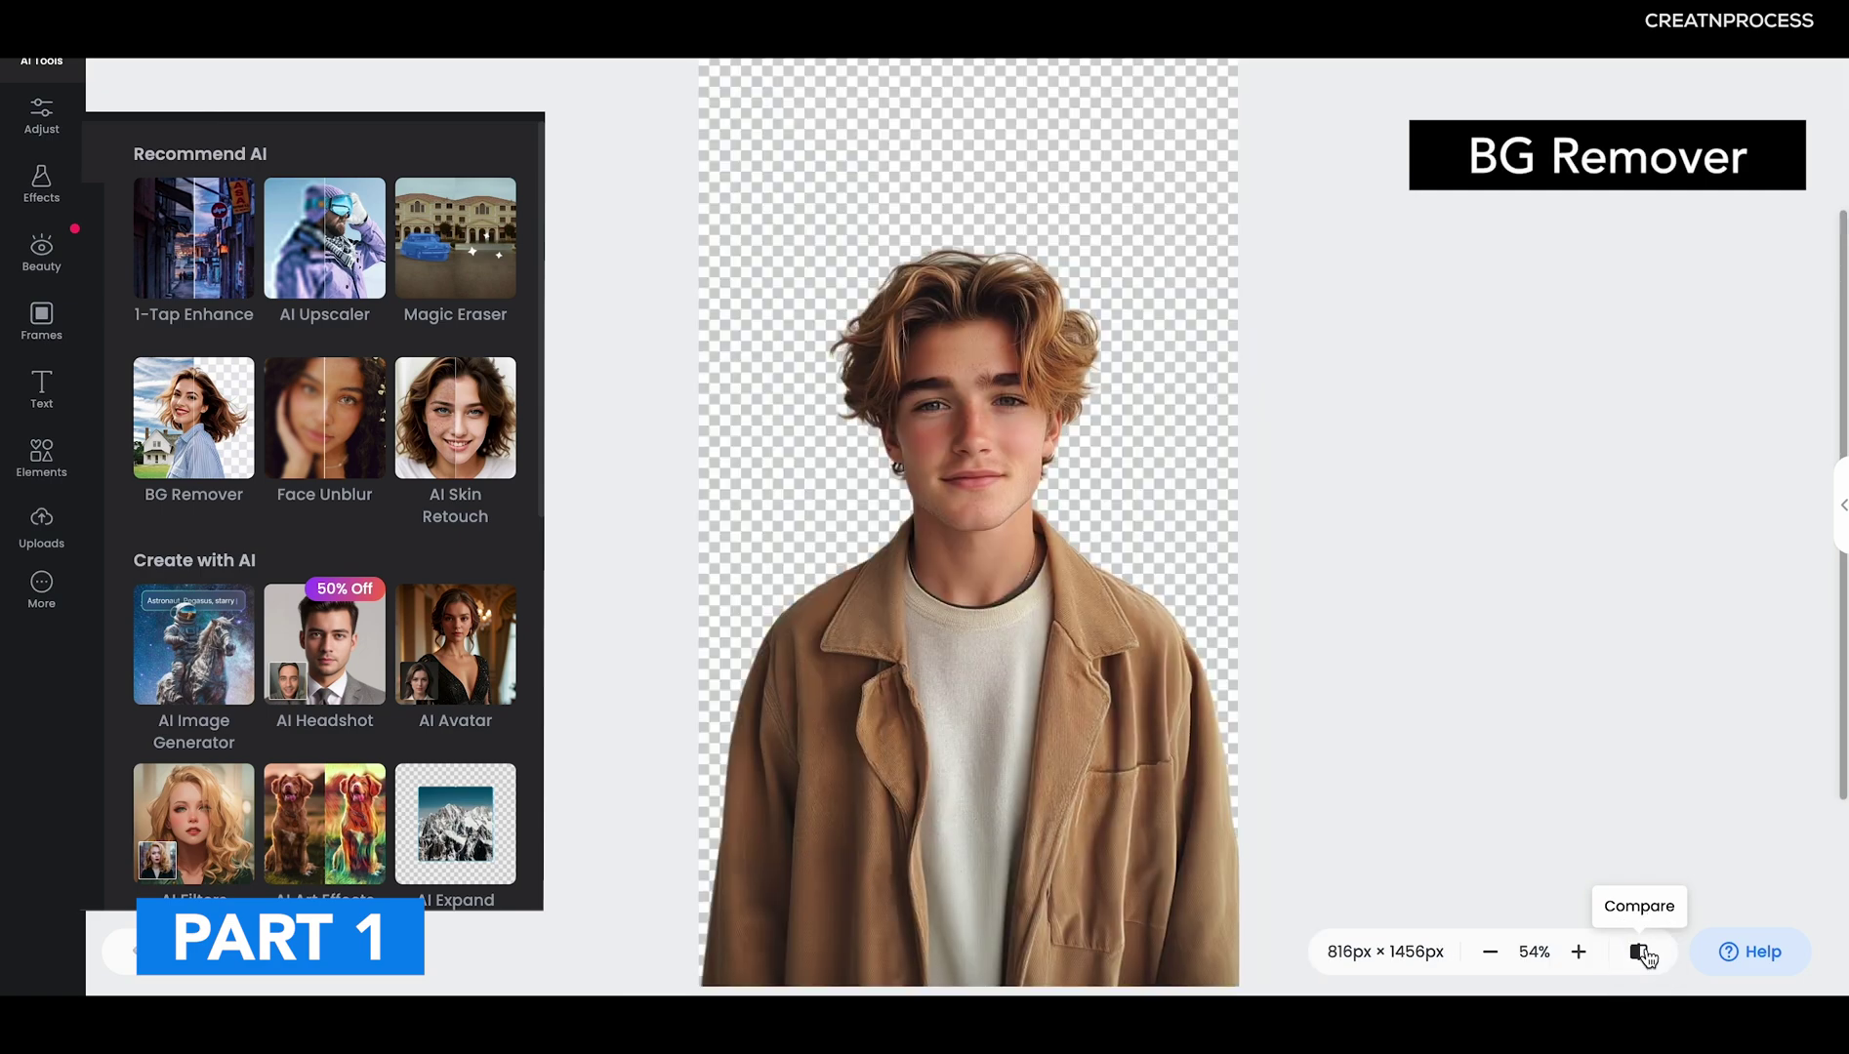
{"action": "left_click", "coordinate": [1639, 962]}
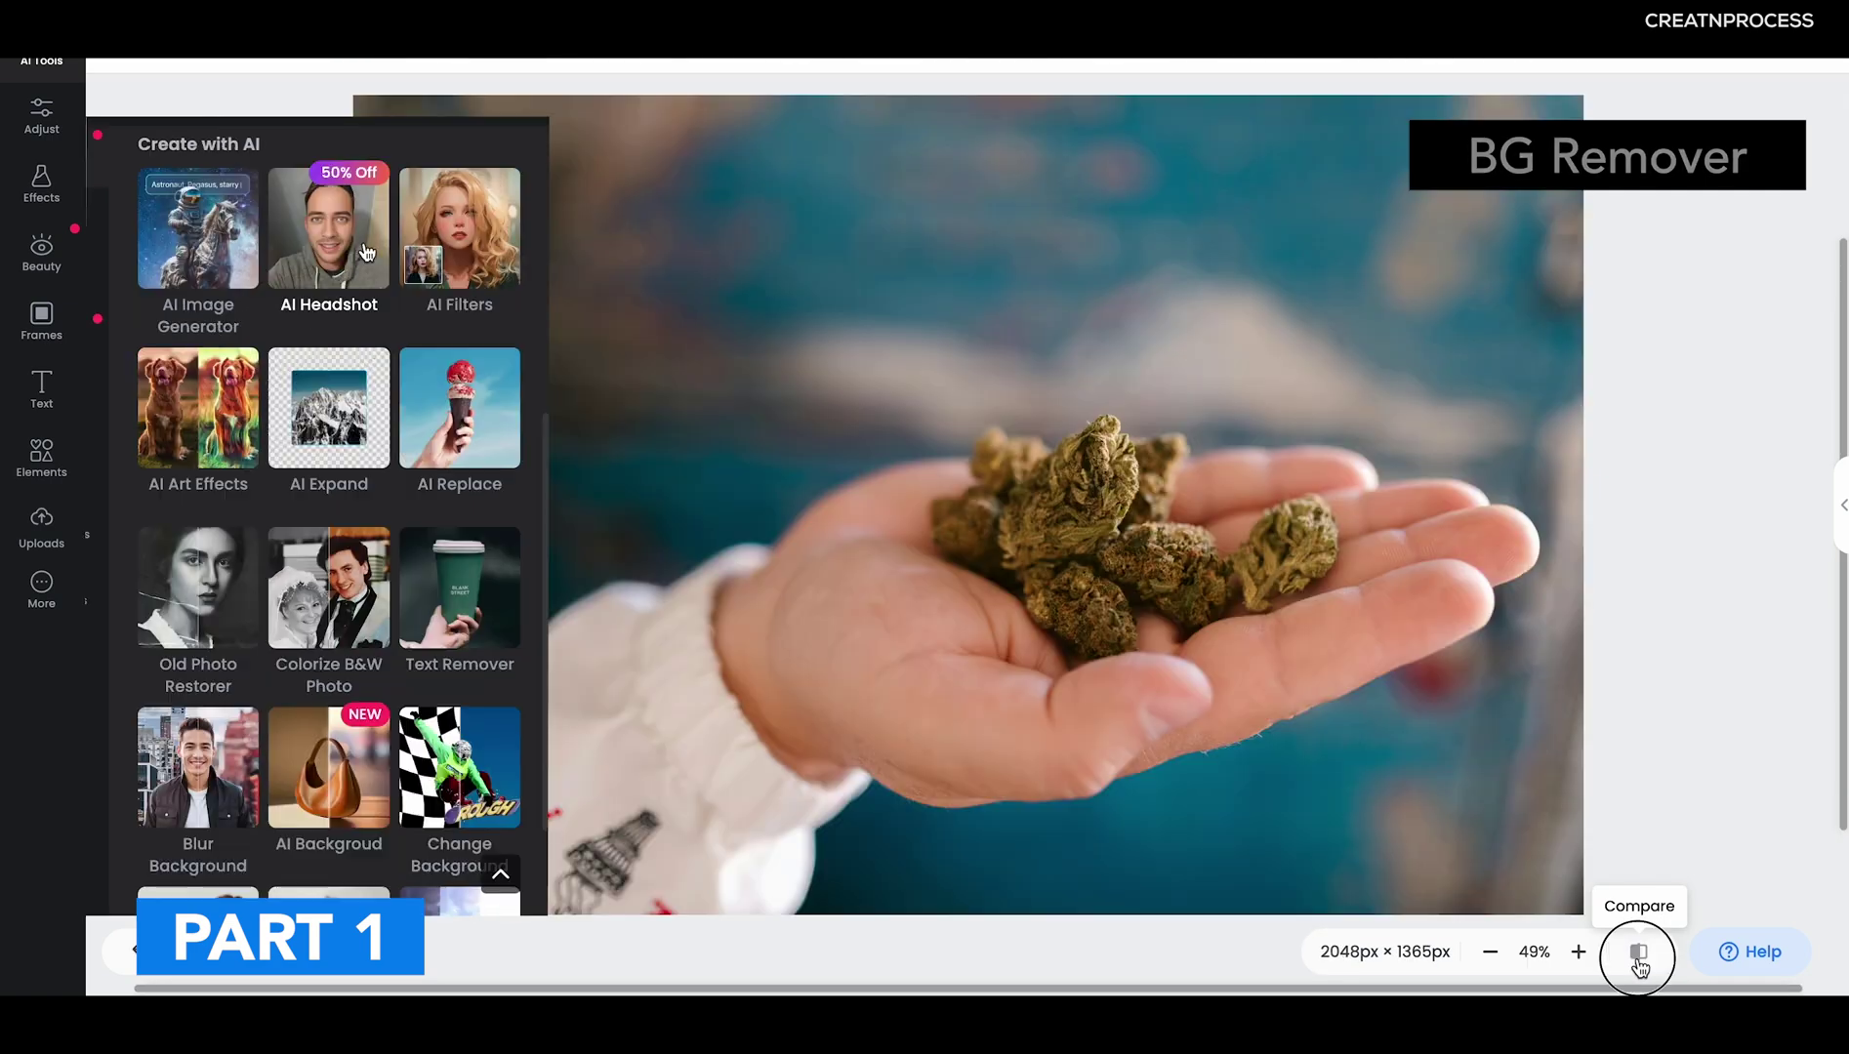
{"action": "left_click", "coordinate": [1640, 961]}
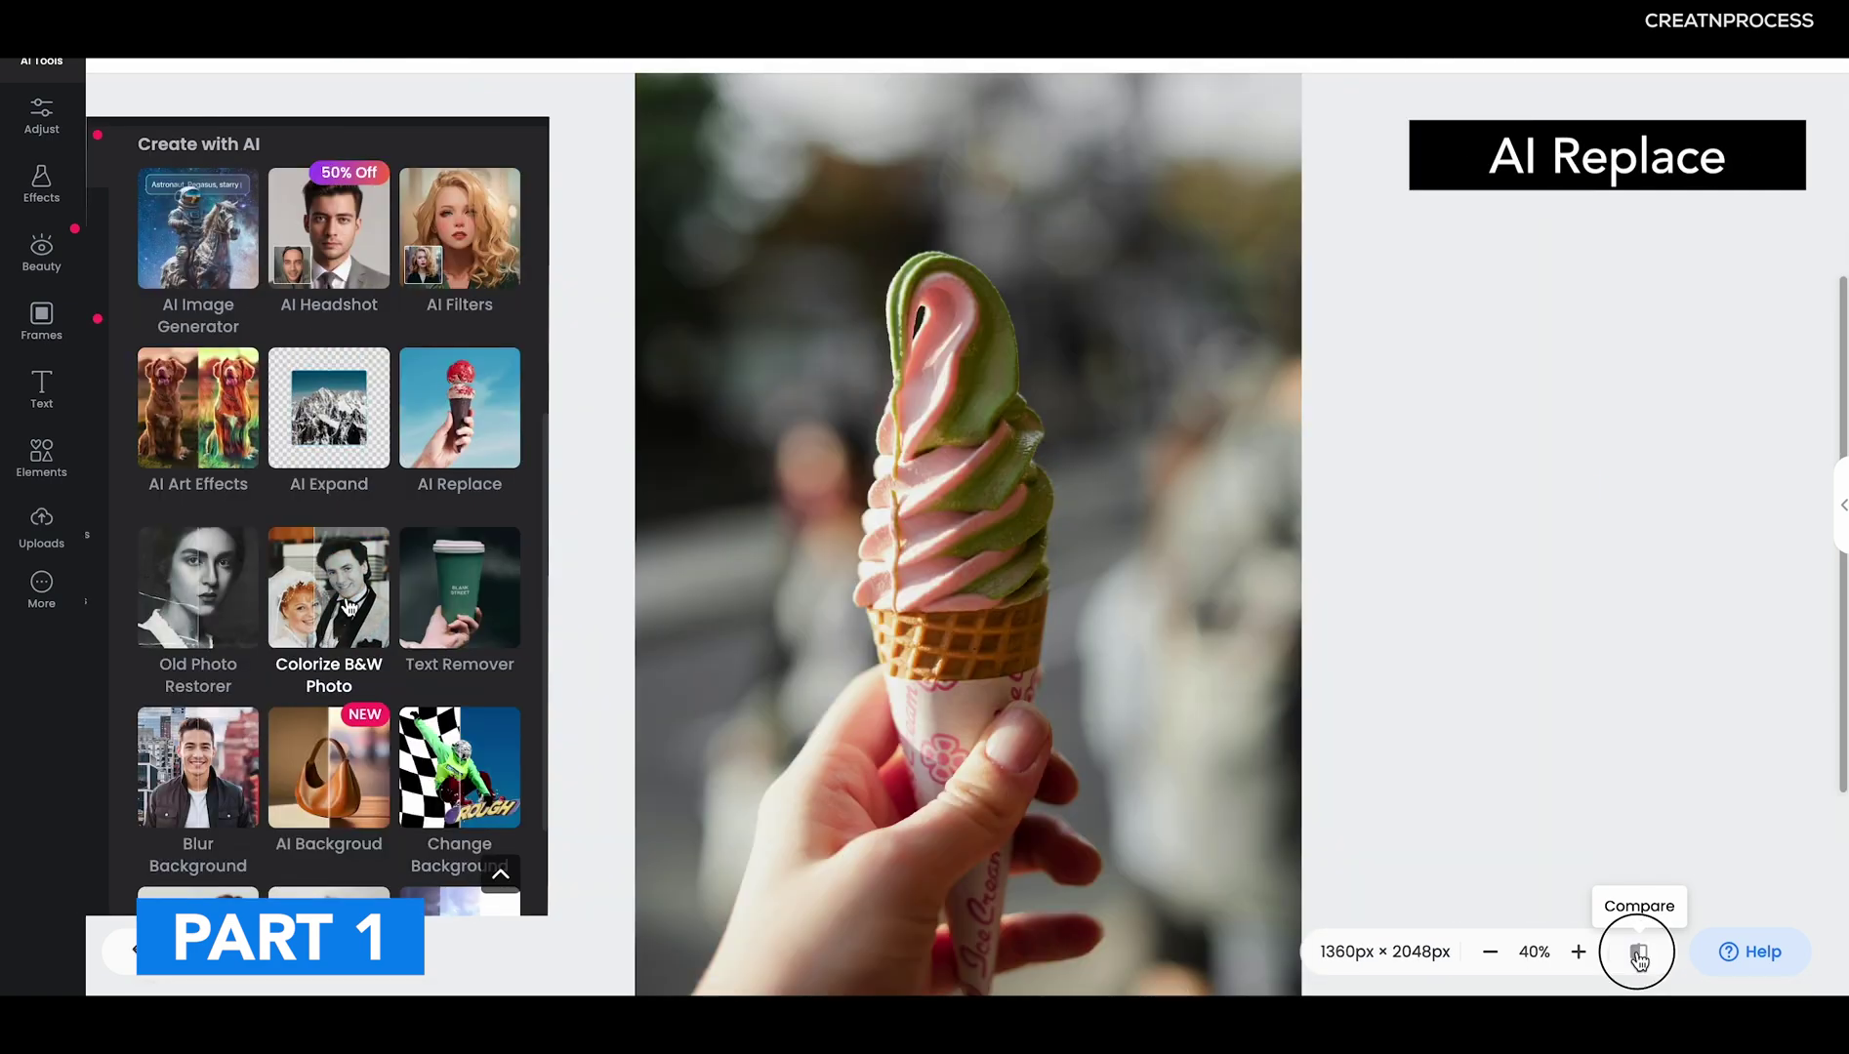
{"action": "left_click", "coordinate": [1640, 962]}
{"action": "left_click", "coordinate": [1664, 949]}
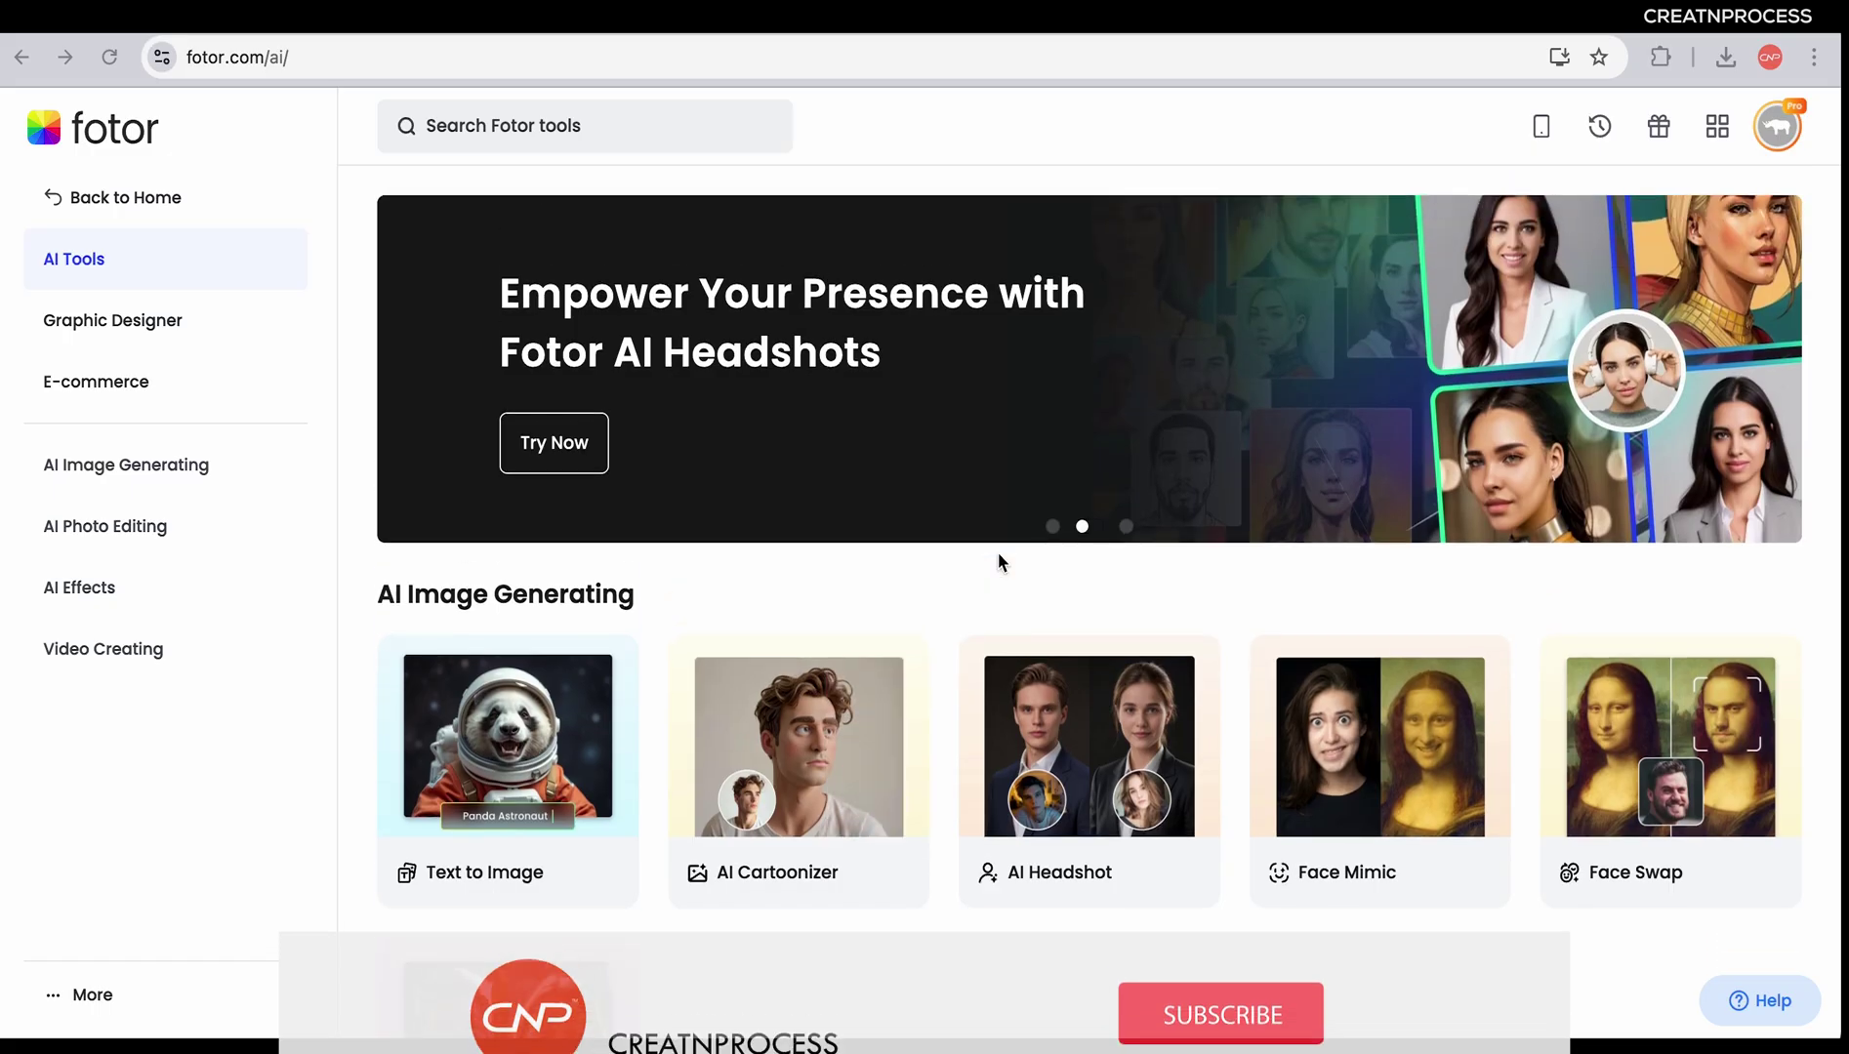
Sweep the Old Photo Restorer slider across the vintage portrait to reveal its colourized version
{"action": "scroll", "coordinate": [998, 554], "scroll_direction": "down", "scroll_amount": 10}
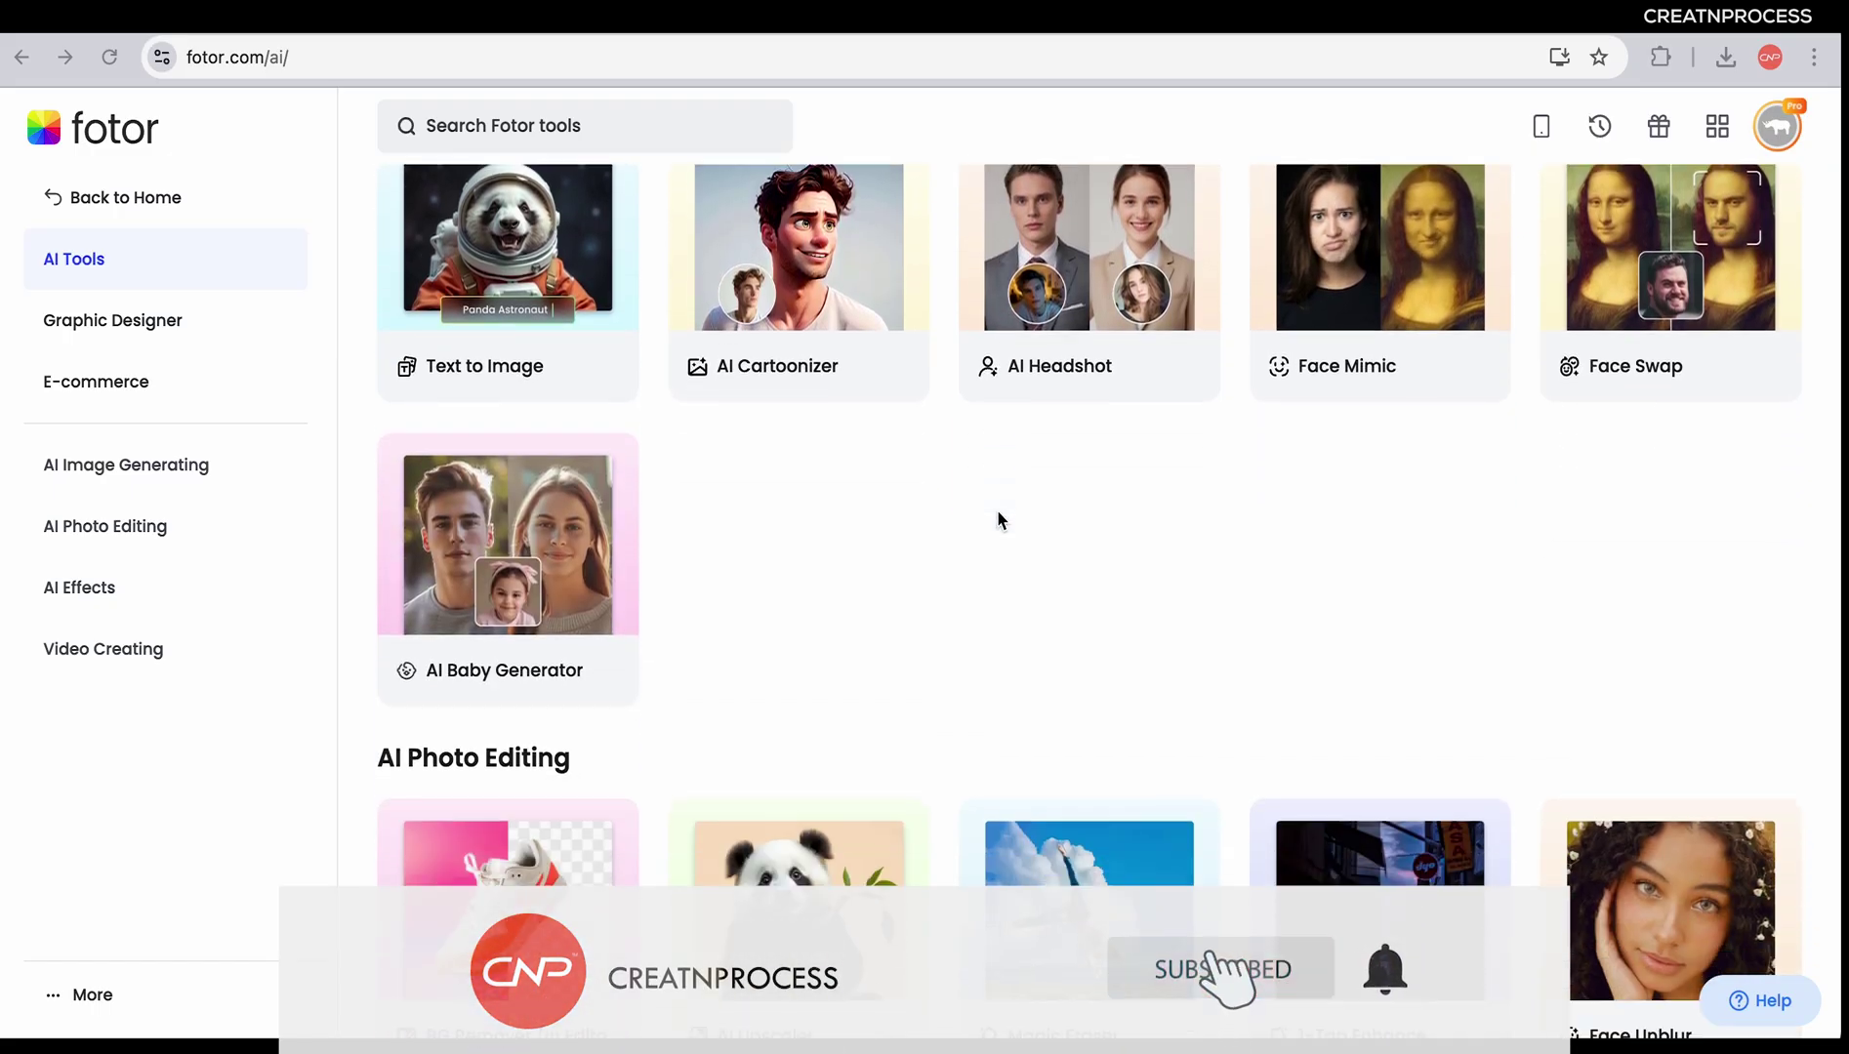
{"action": "scroll", "coordinate": [997, 512], "scroll_direction": "up", "scroll_amount": 1}
{"action": "scroll", "coordinate": [927, 508], "scroll_direction": "up", "scroll_amount": 2}
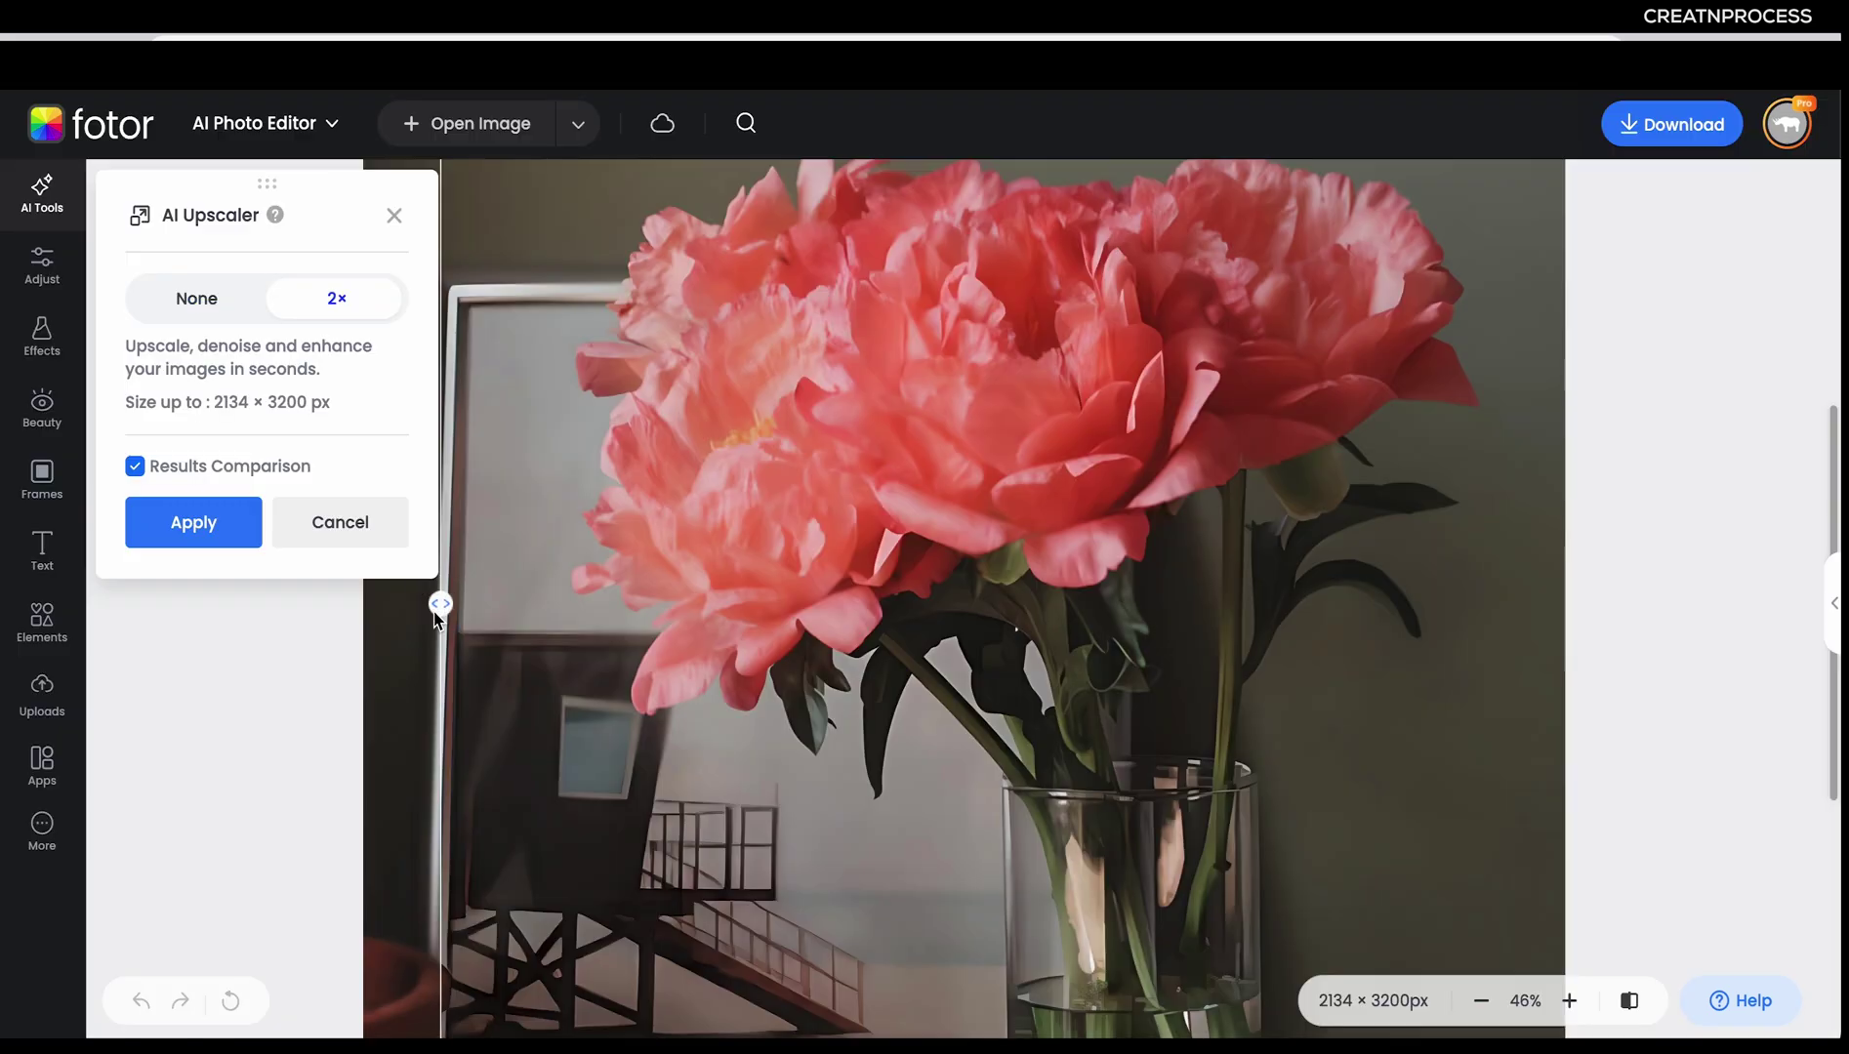
{"action": "left_click_drag", "start_coordinate": [441, 604], "coordinate": [970, 610]}
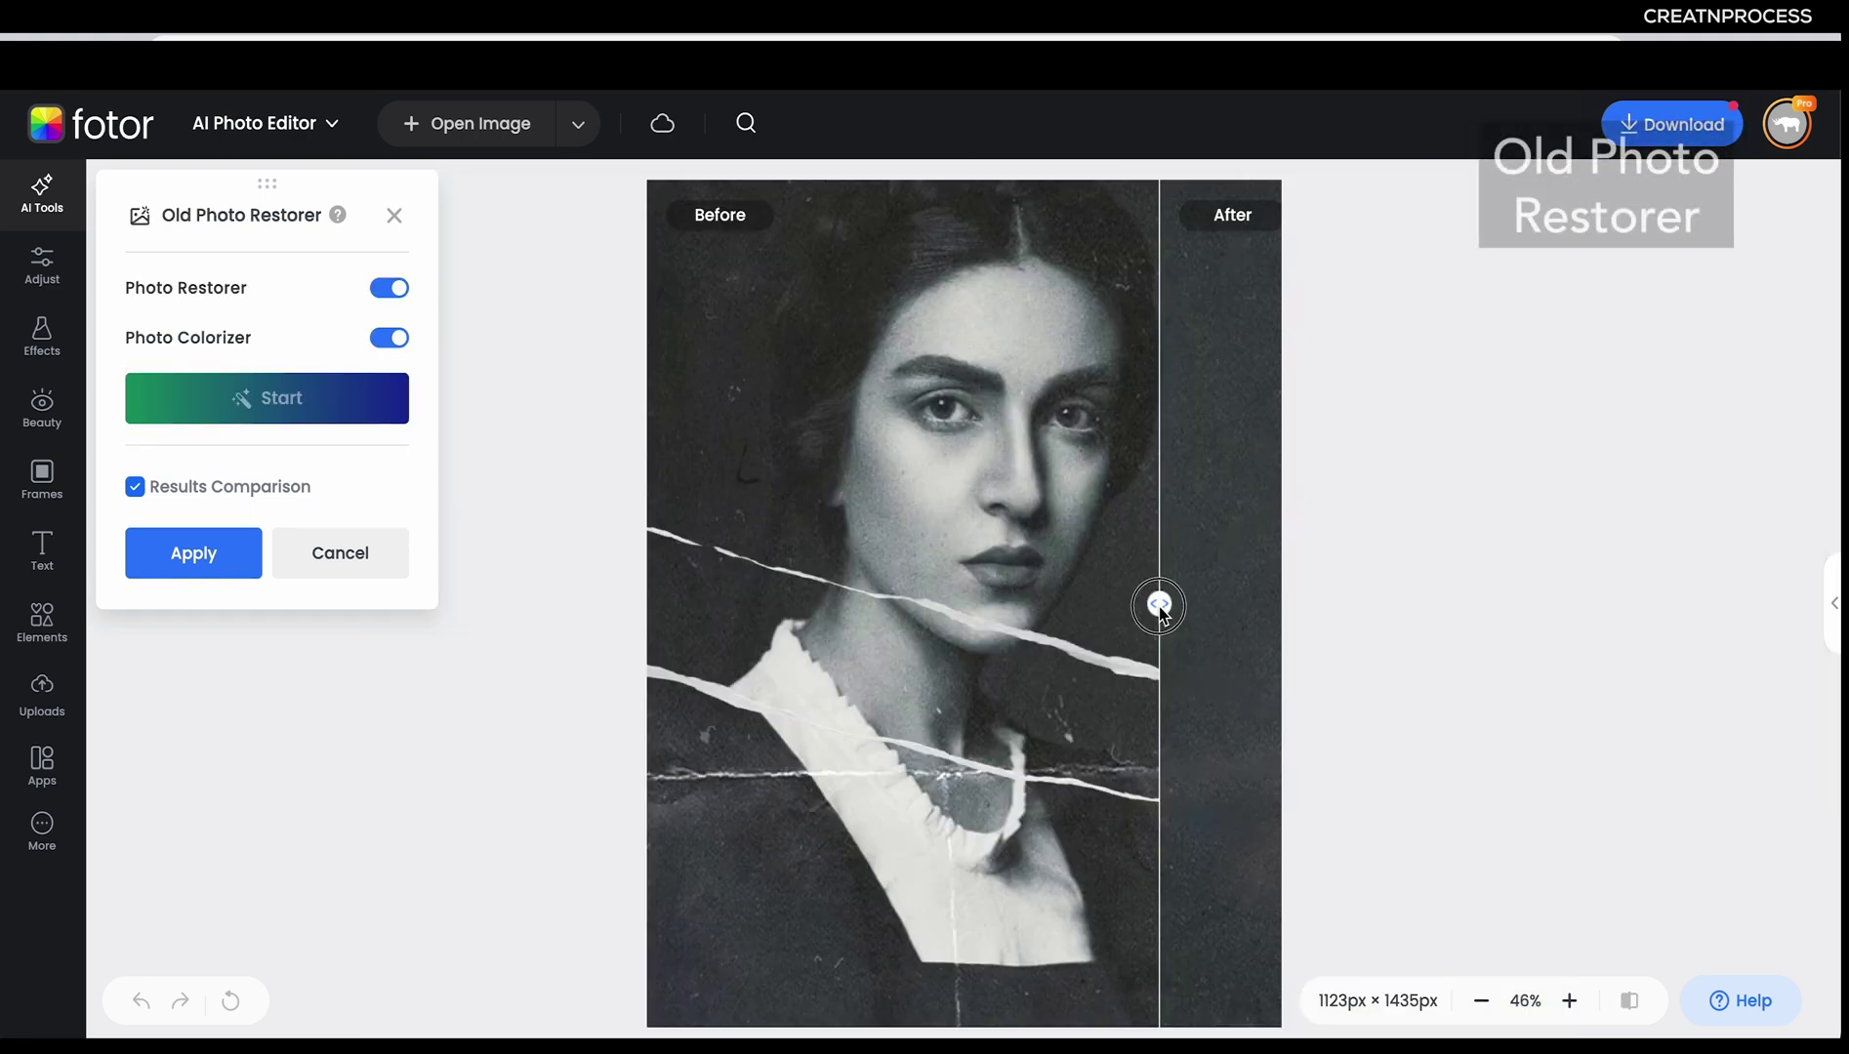
{"action": "left_click_drag", "start_coordinate": [1159, 605], "coordinate": [652, 603]}
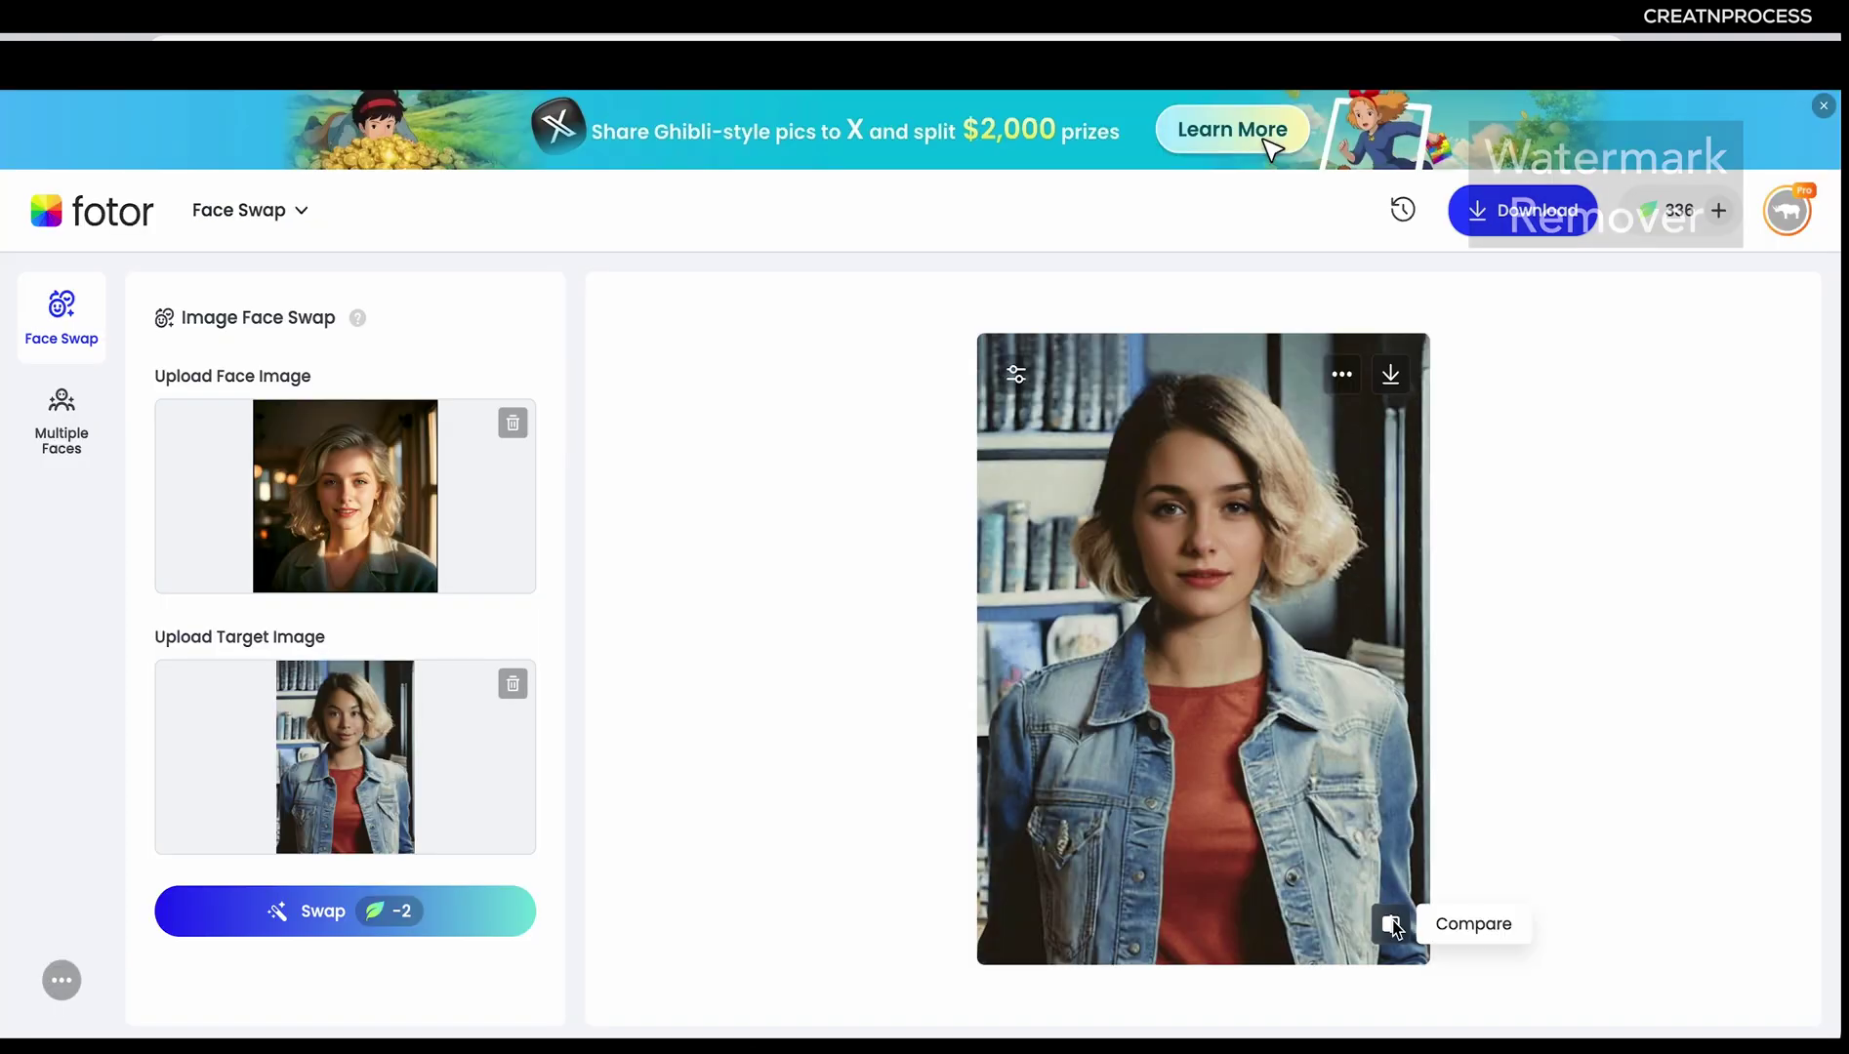
Preview the face swap, opened-eyes and Ghibli demos, and step through the generated panda images
{"action": "left_click", "coordinate": [1392, 925]}
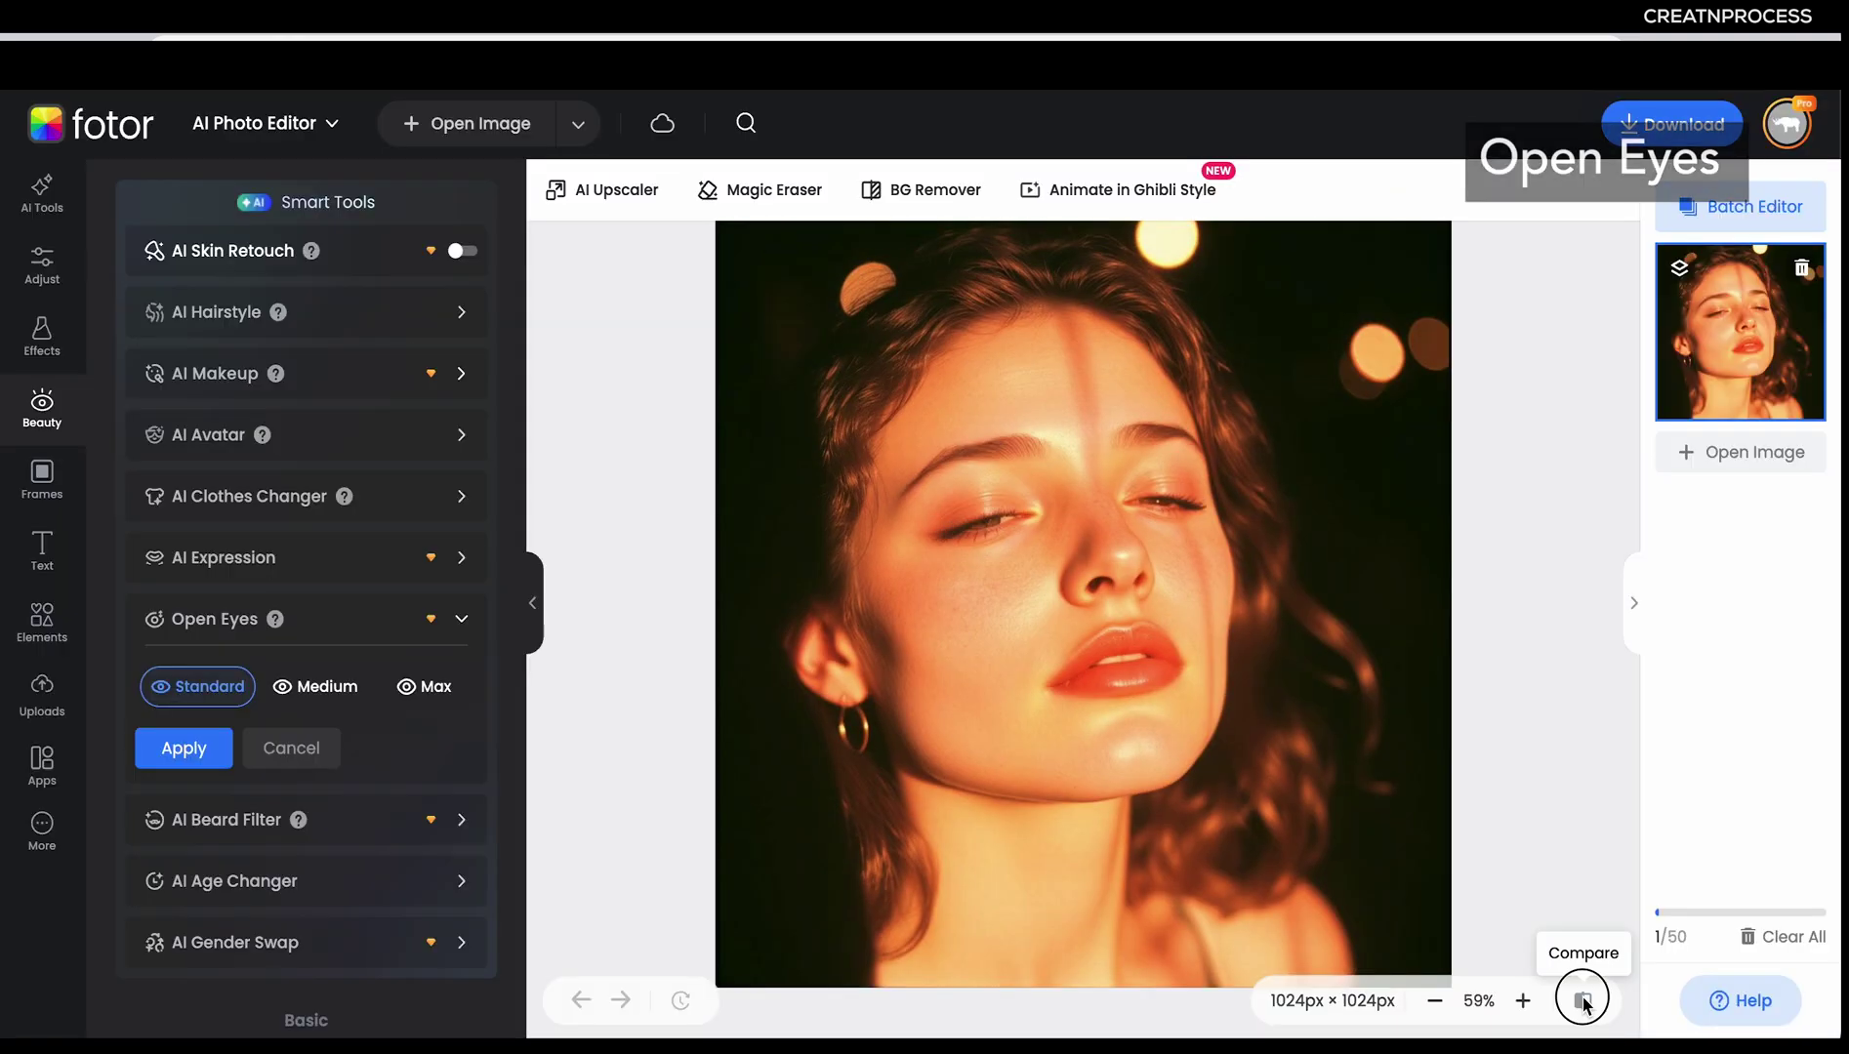
{"action": "left_click", "coordinate": [1583, 1002]}
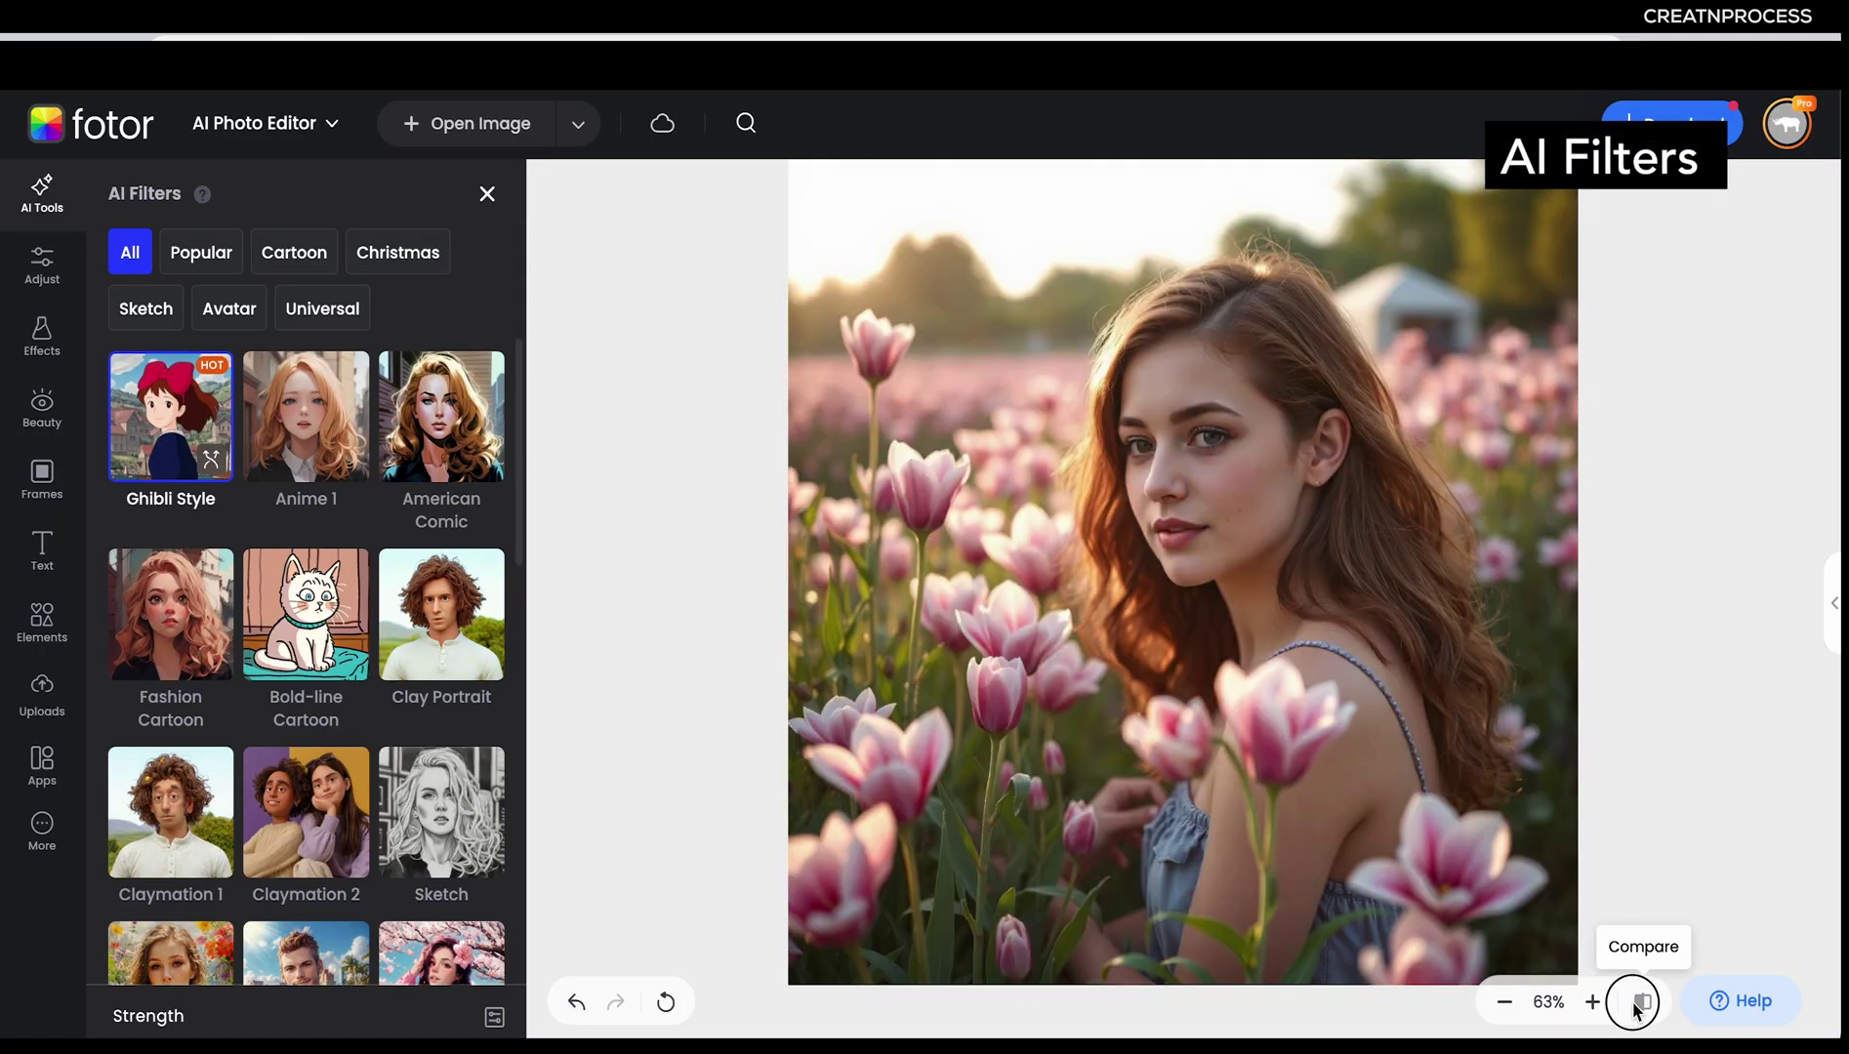
{"action": "left_click", "coordinate": [1636, 1005]}
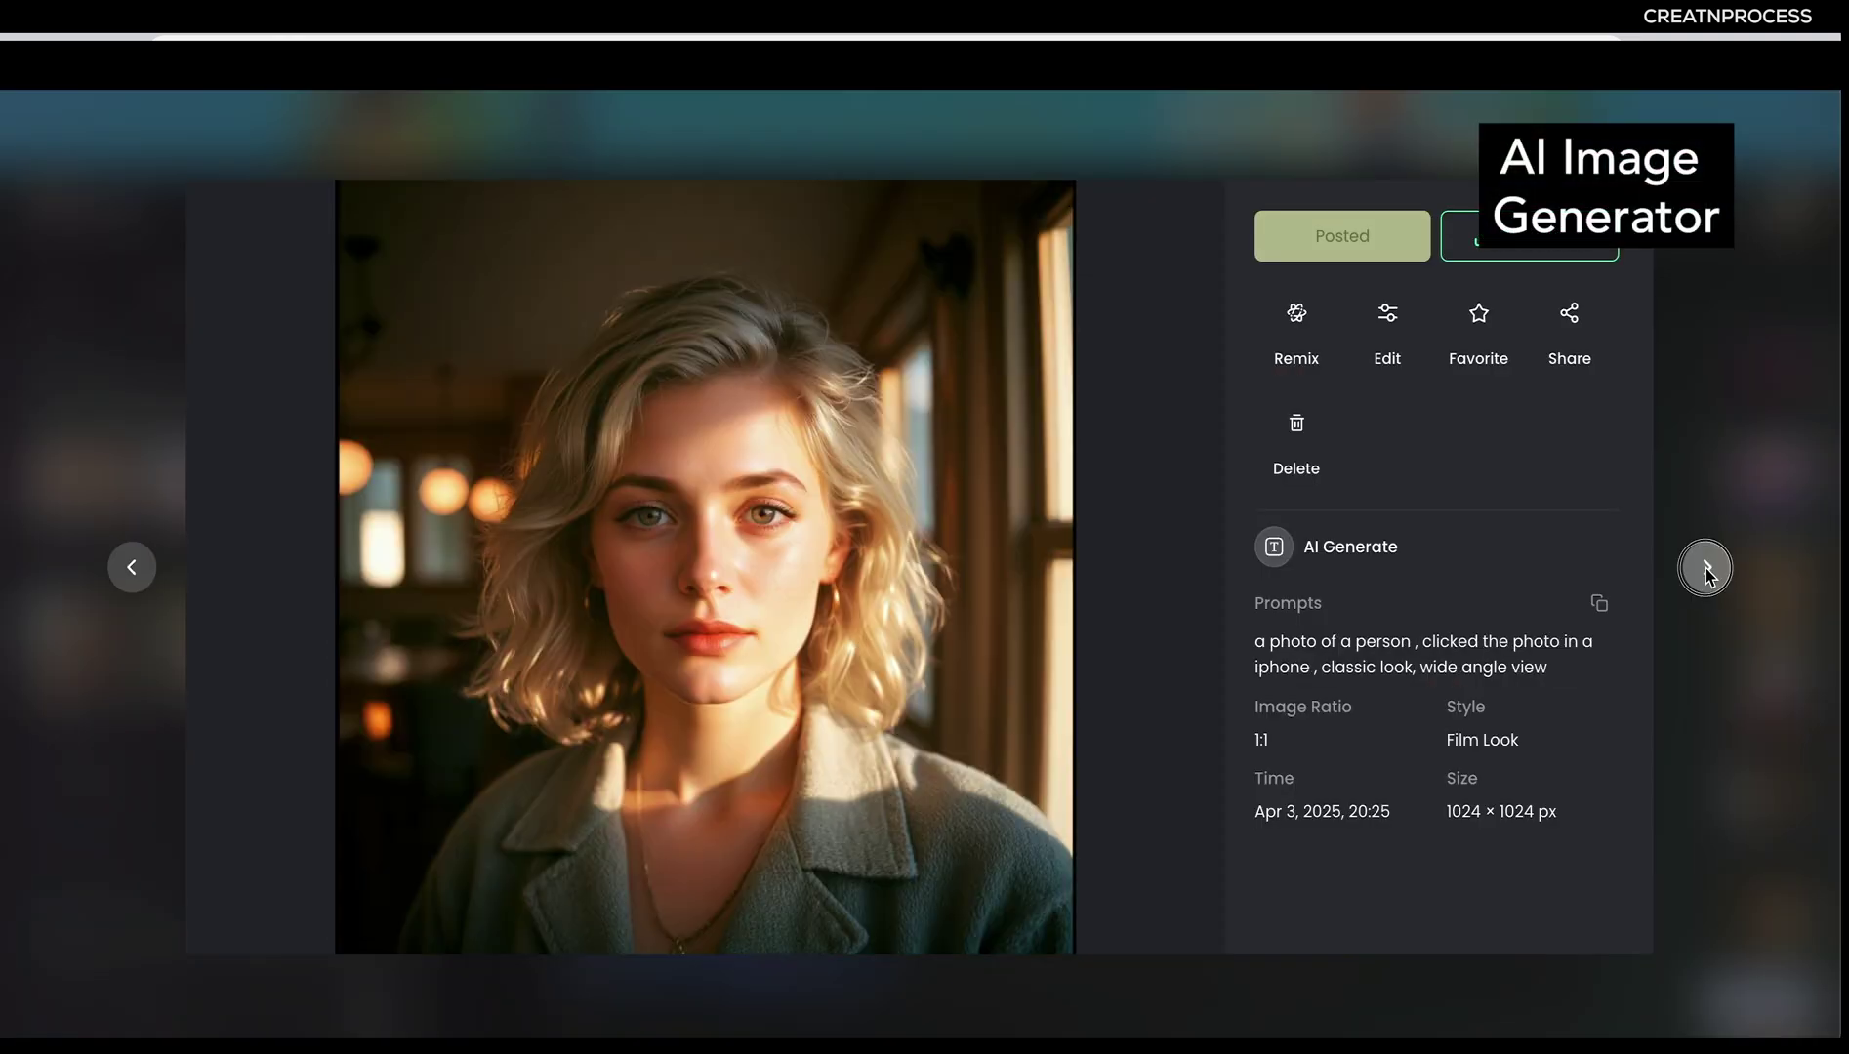
{"action": "left_click", "coordinate": [1706, 567]}
{"action": "left_click", "coordinate": [1706, 567]}
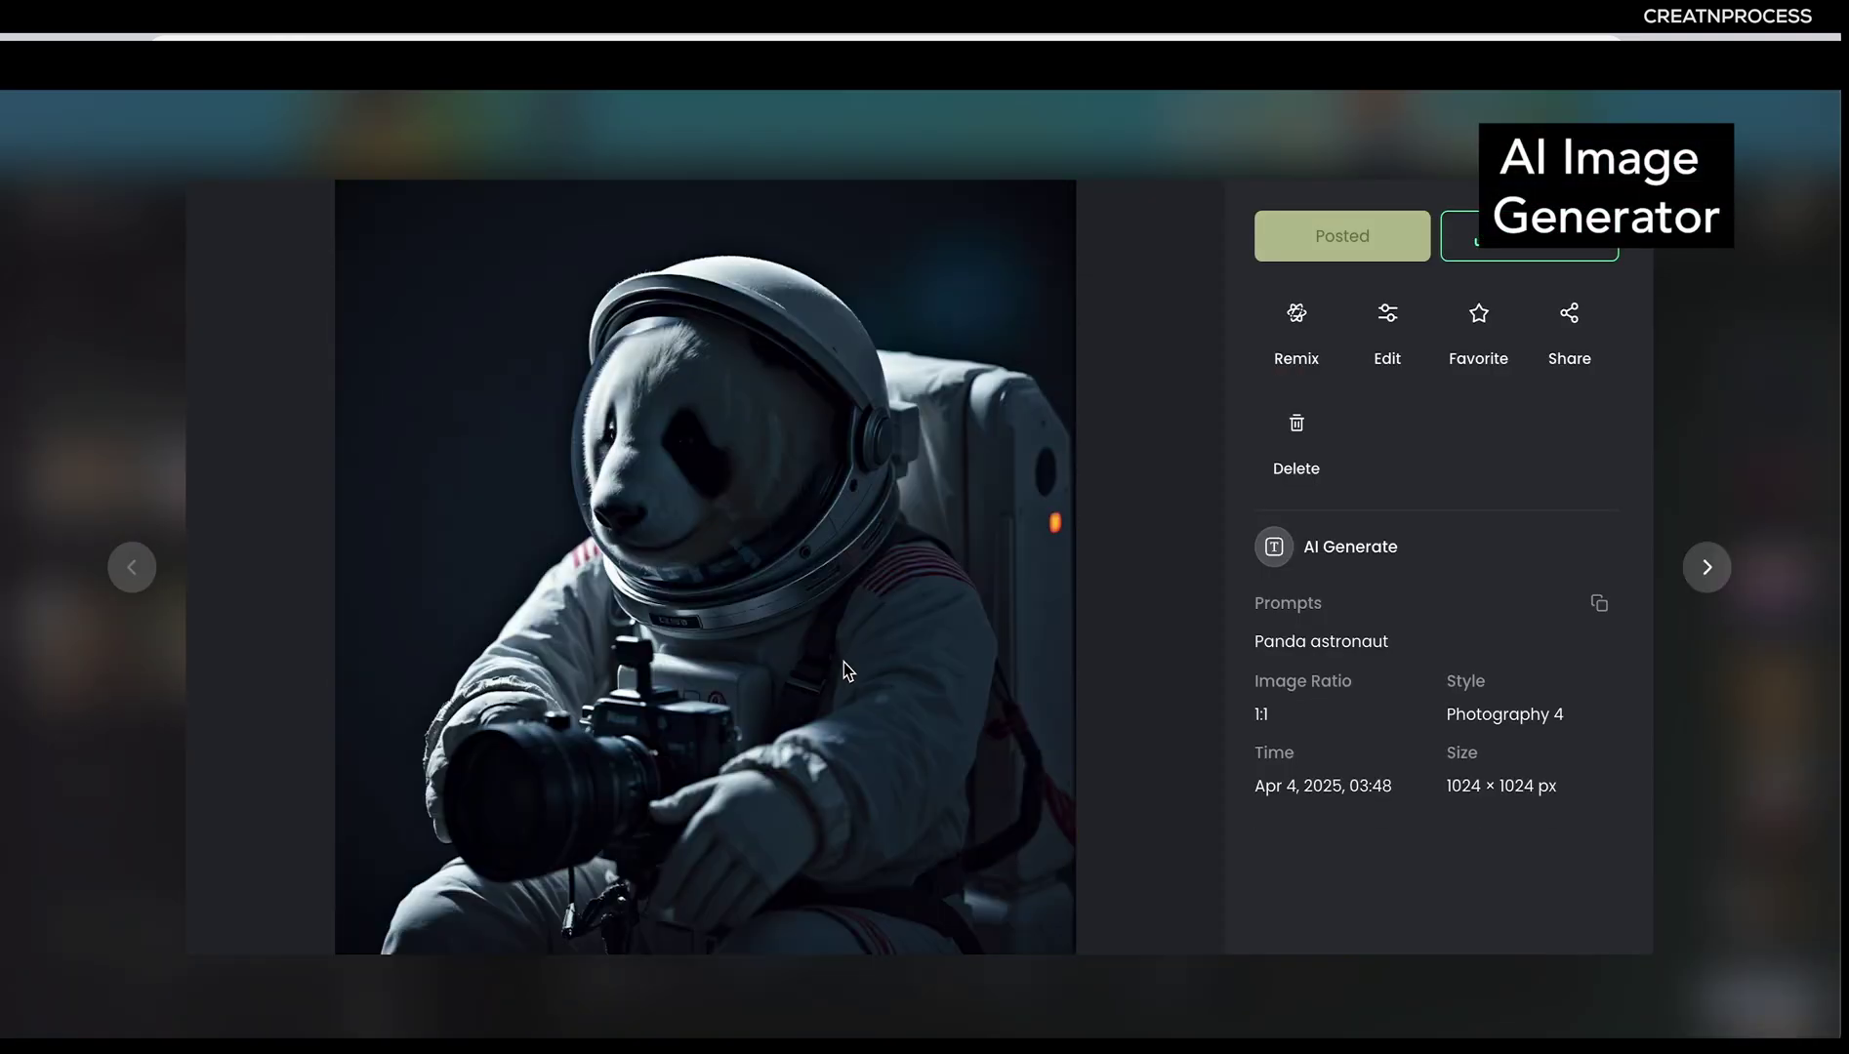
{"action": "left_click", "coordinate": [1708, 581]}
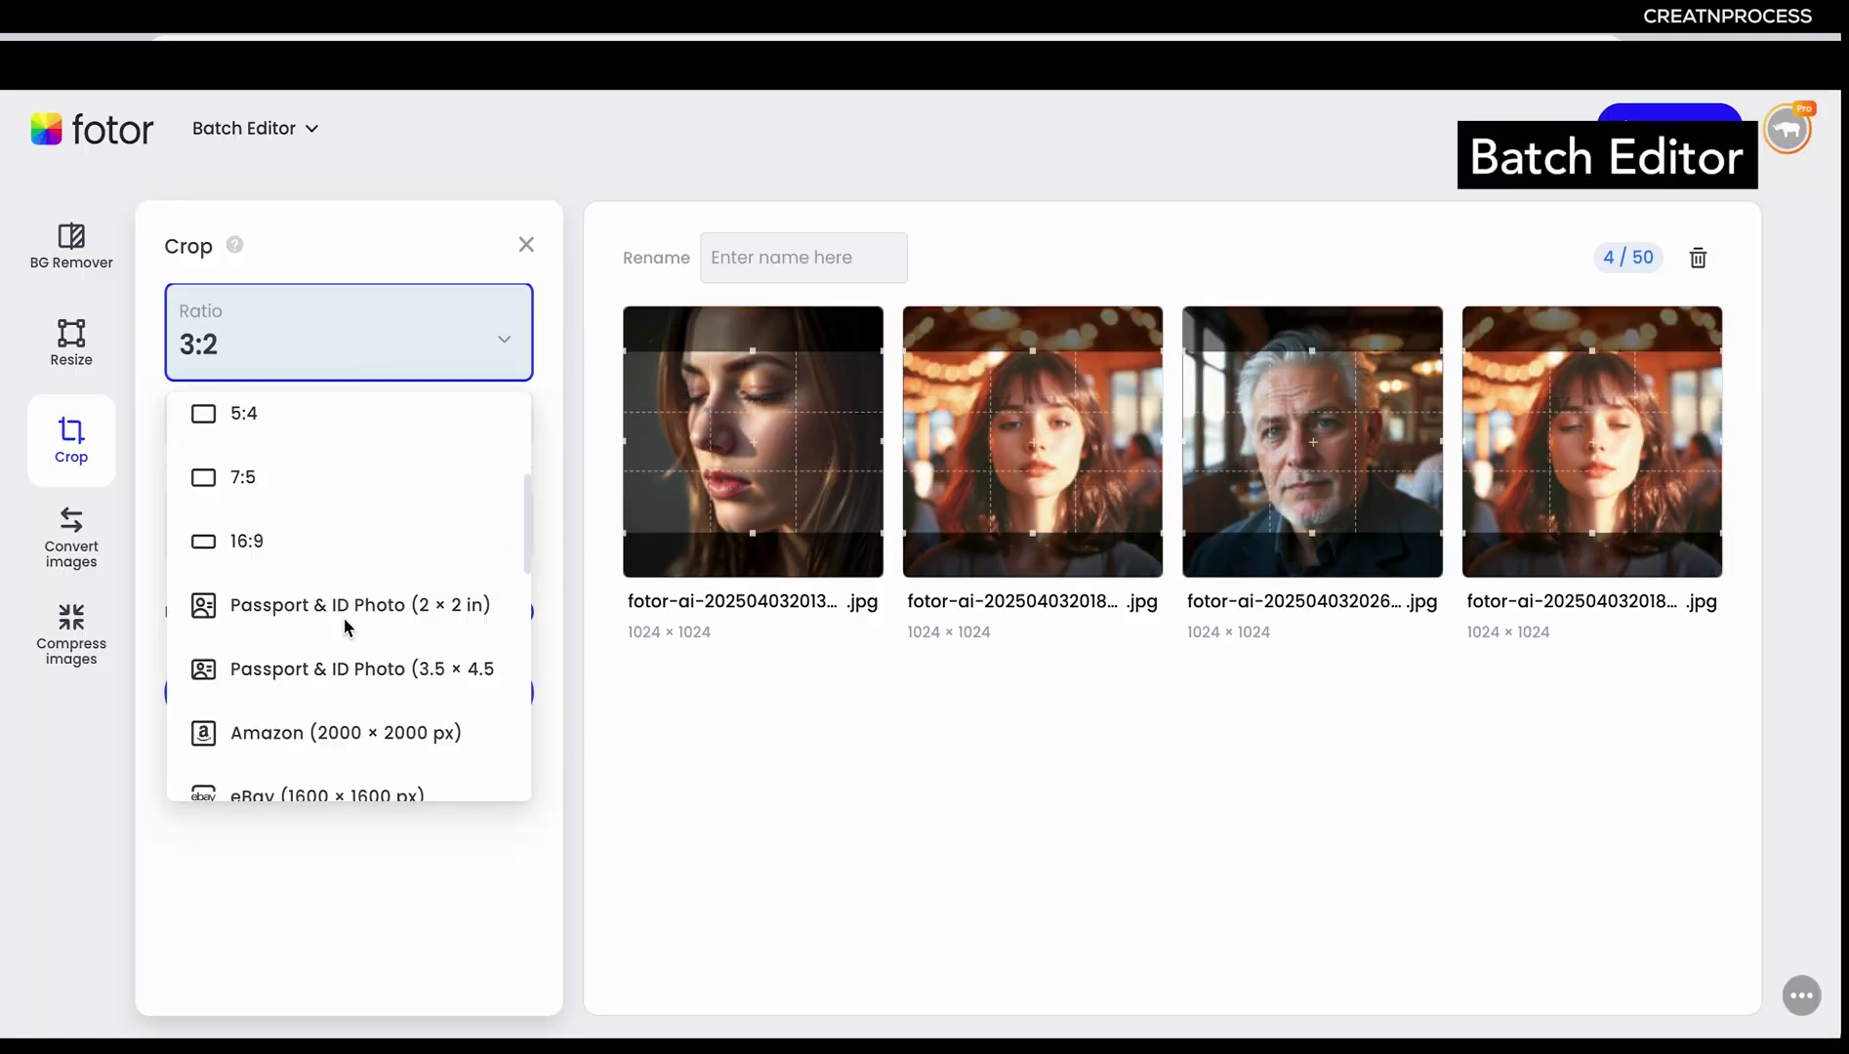
Open the peony photo in AI Photo Editor, compare the 2× upscale, and apply it
{"action": "scroll", "coordinate": [322, 566], "scroll_direction": "up", "scroll_amount": 3}
{"action": "left_click", "coordinate": [283, 435]}
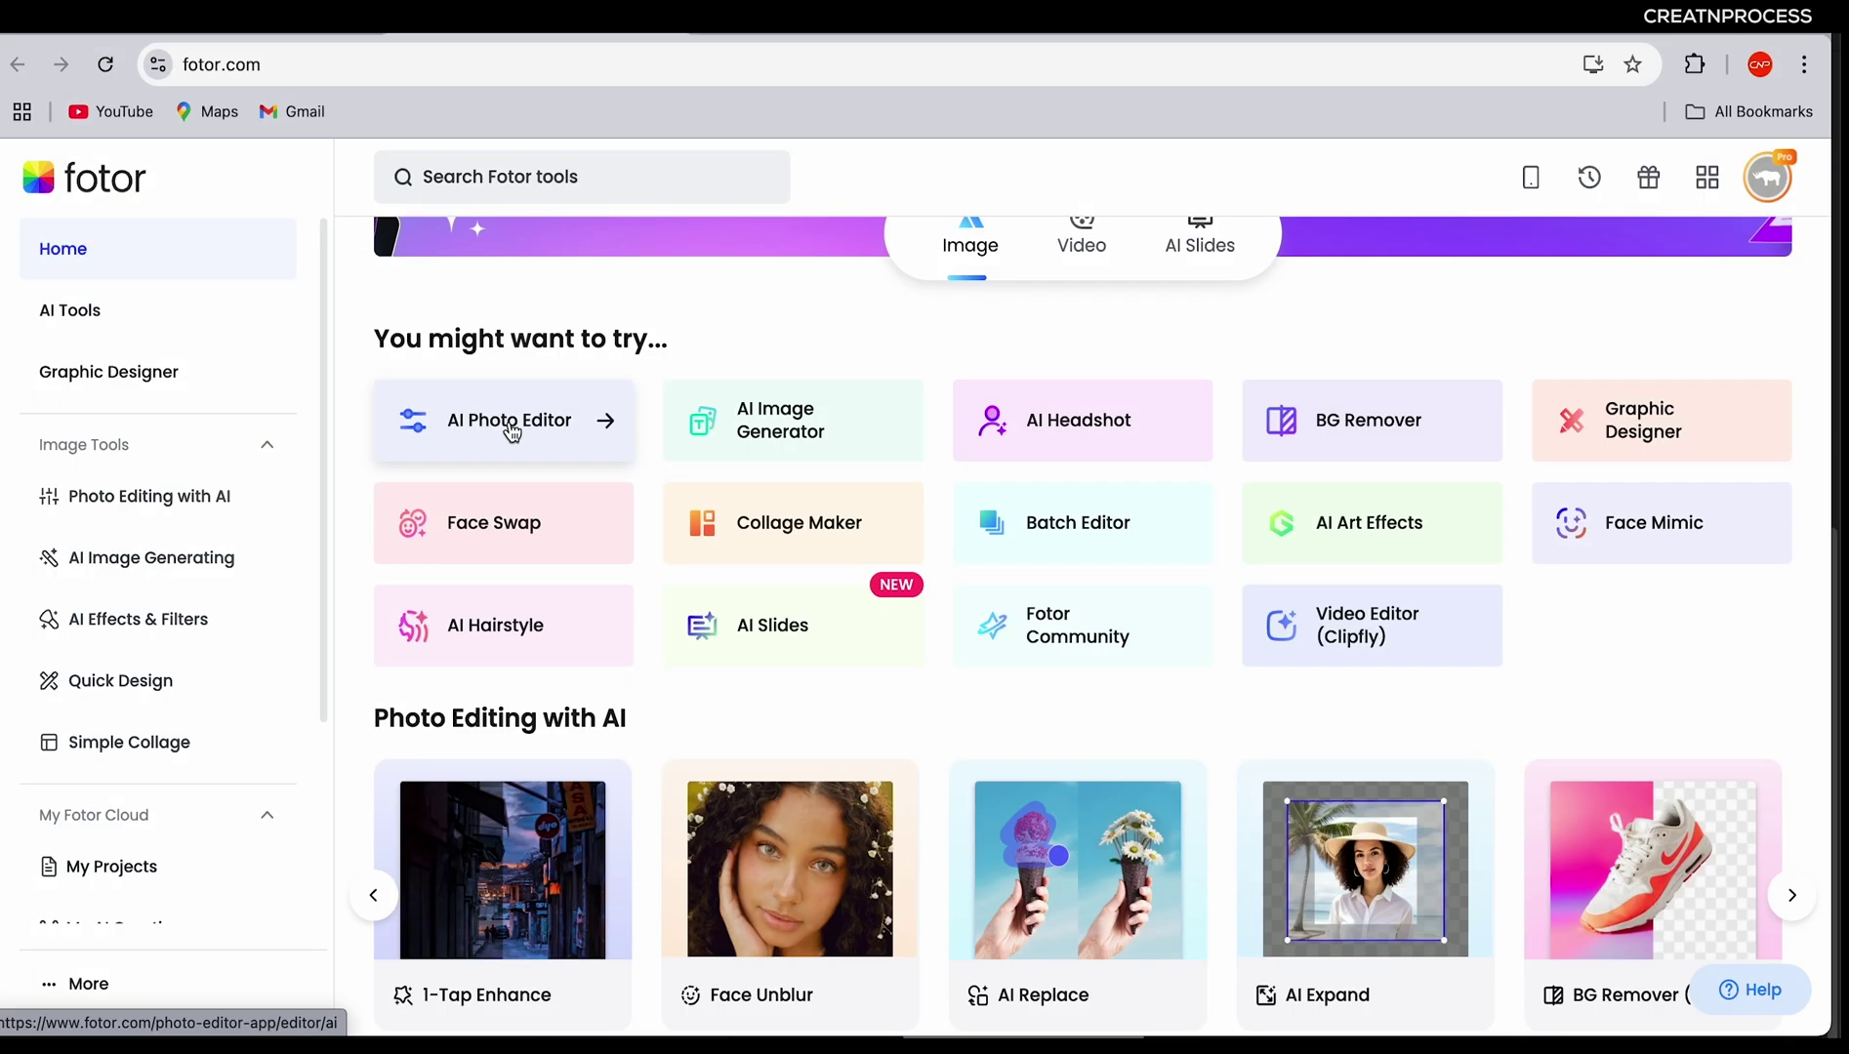
{"action": "left_click", "coordinate": [510, 422]}
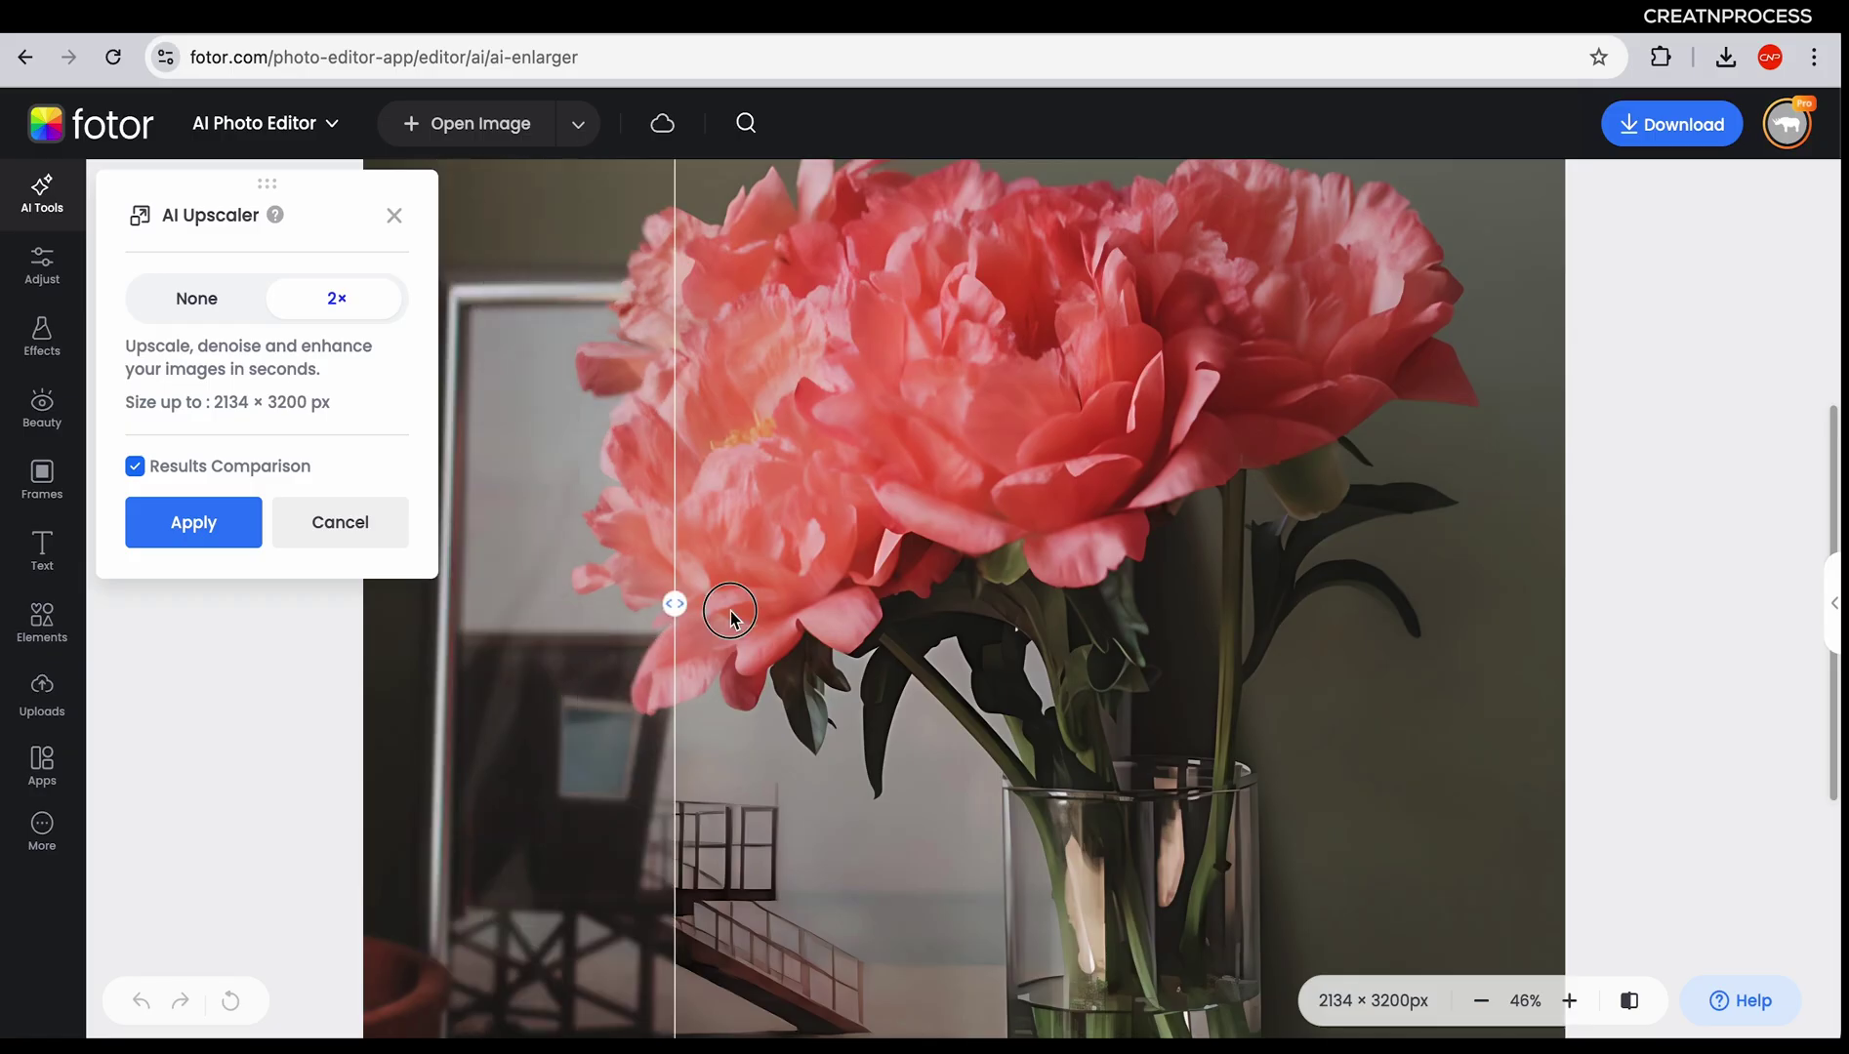
{"action": "left_click_drag", "start_coordinate": [722, 606], "coordinate": [767, 716]}
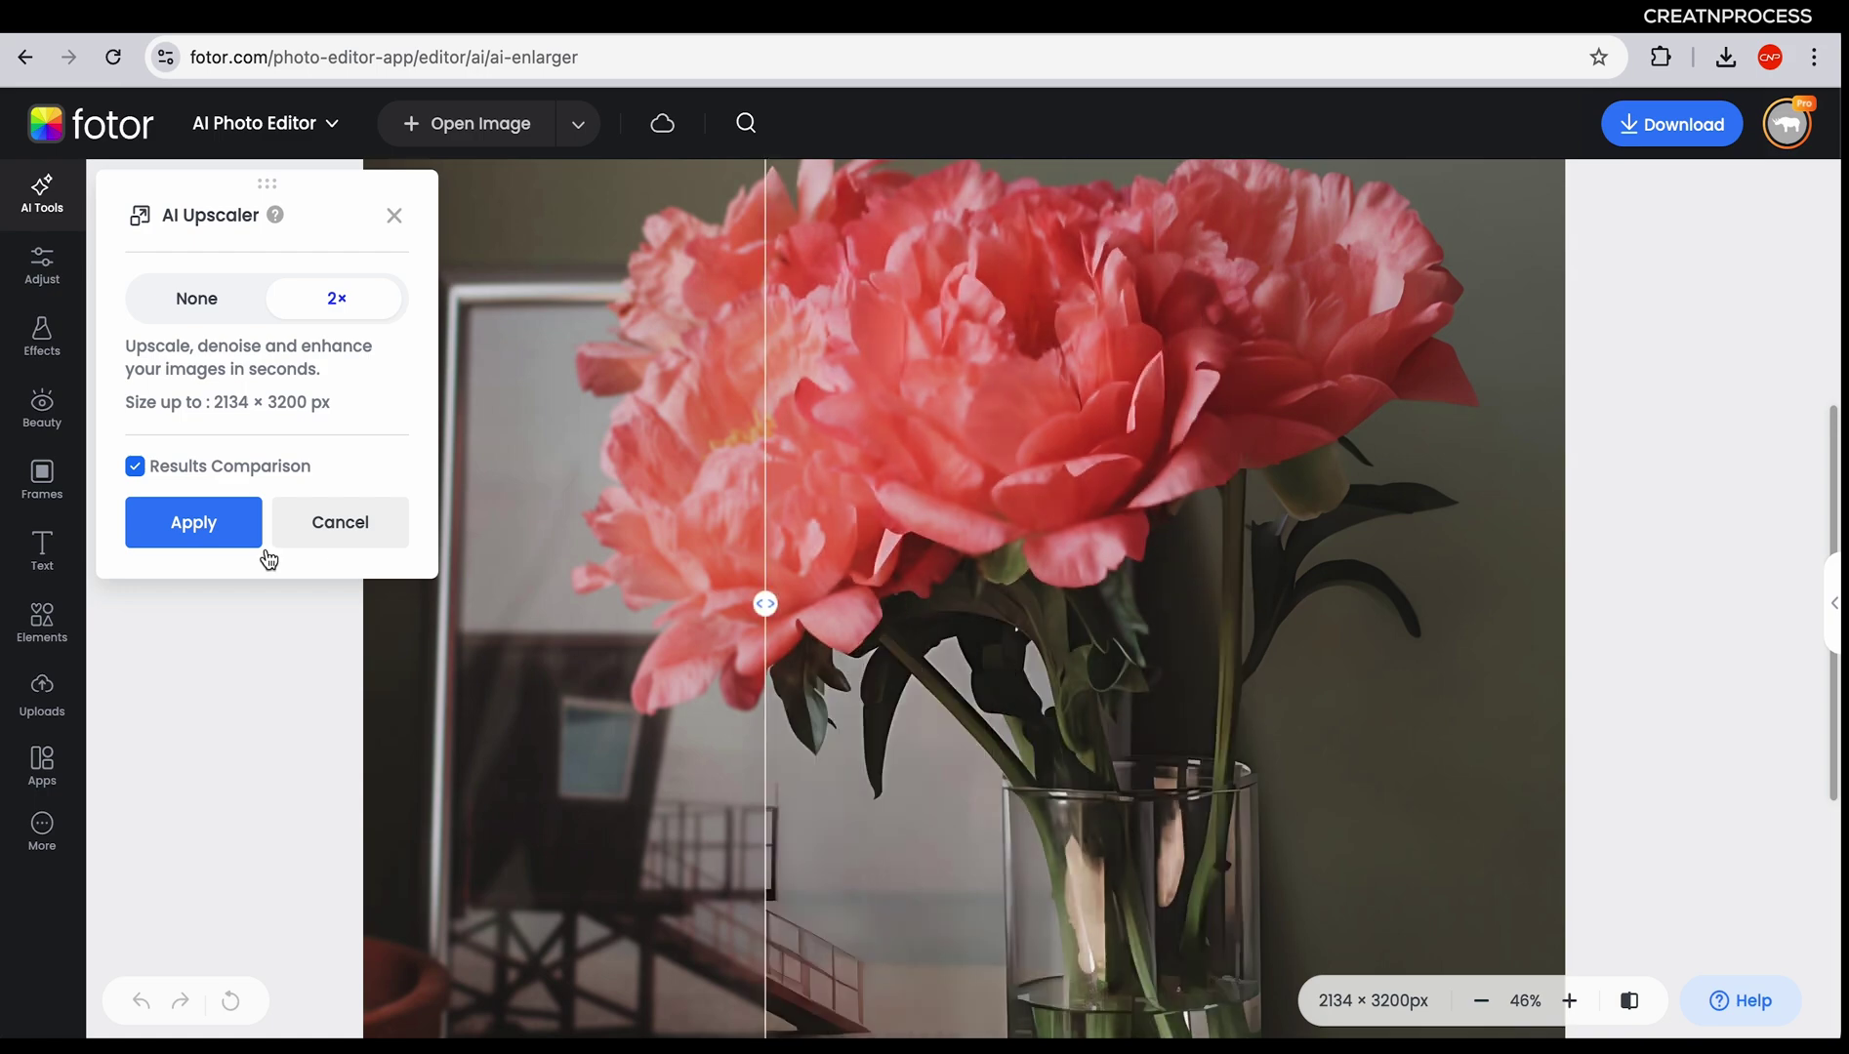
{"action": "left_click", "coordinate": [486, 514]}
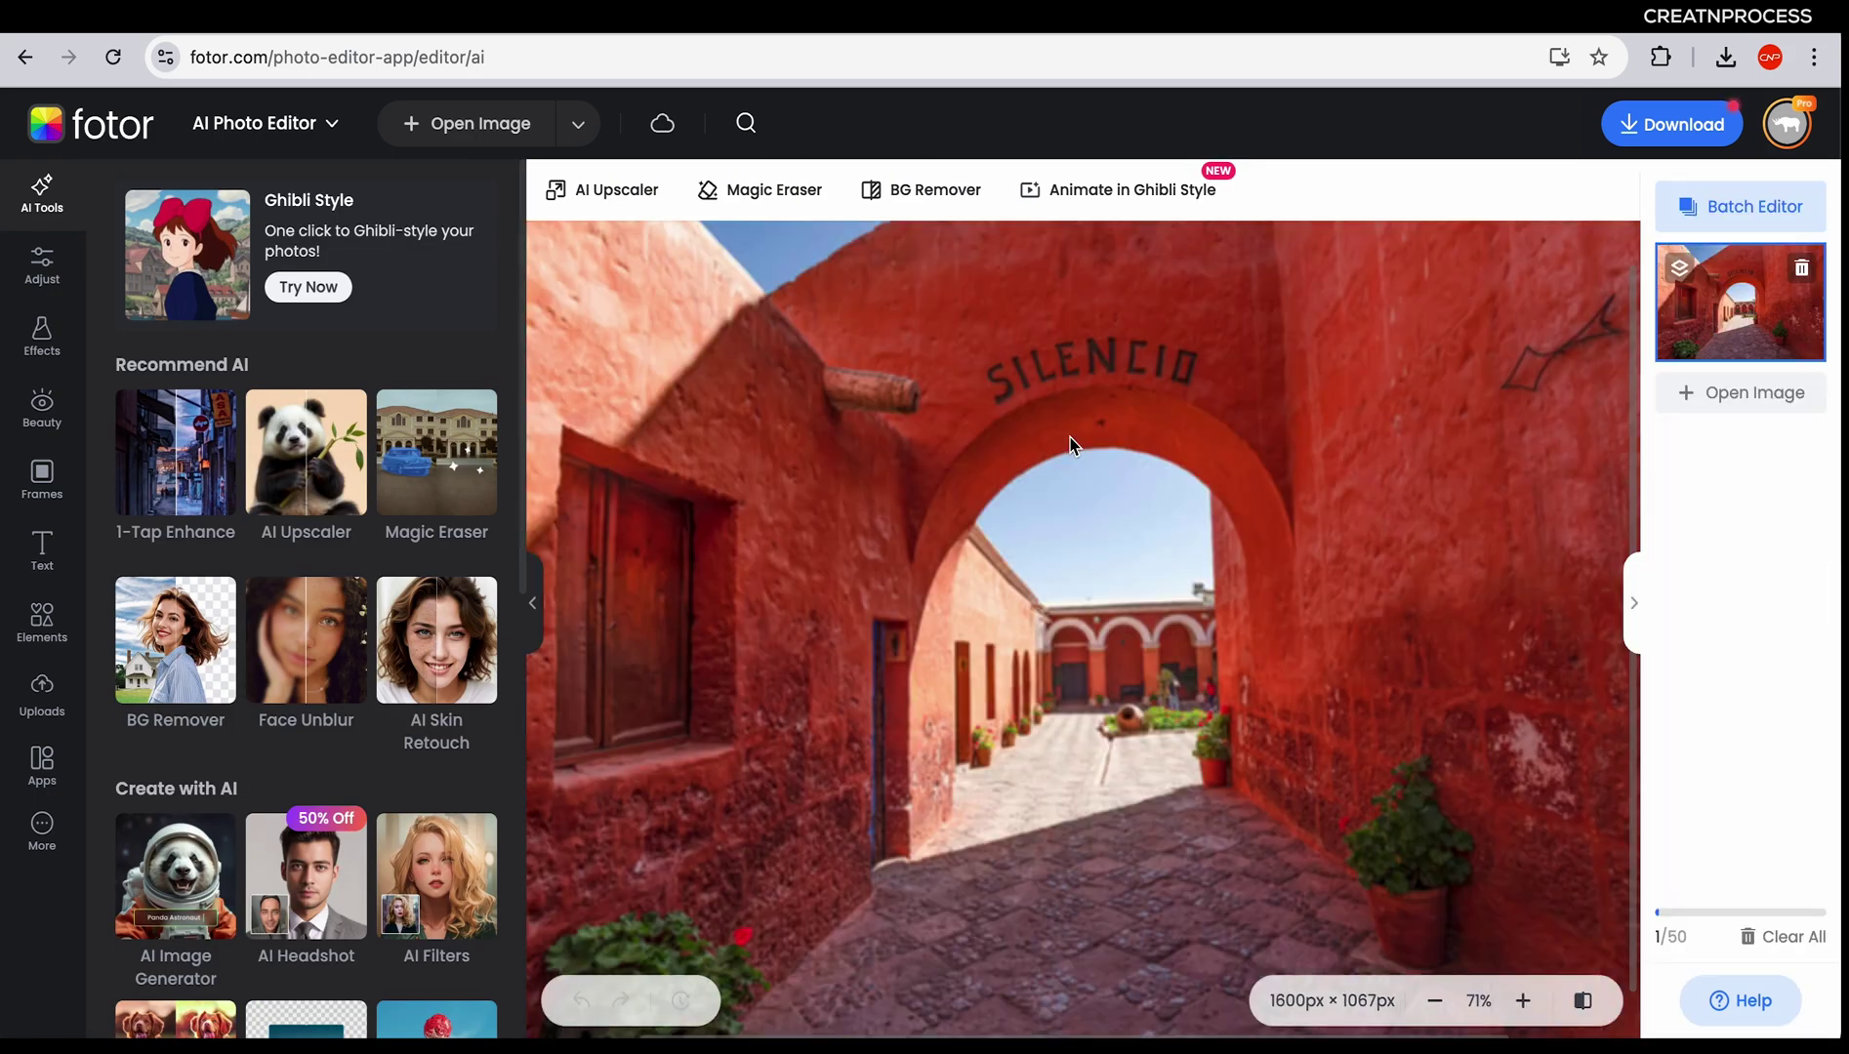
Start a 2× AI upscale of the SILENCIO archway photo
{"action": "scroll", "coordinate": [1123, 720], "scroll_direction": "up", "scroll_amount": 5}
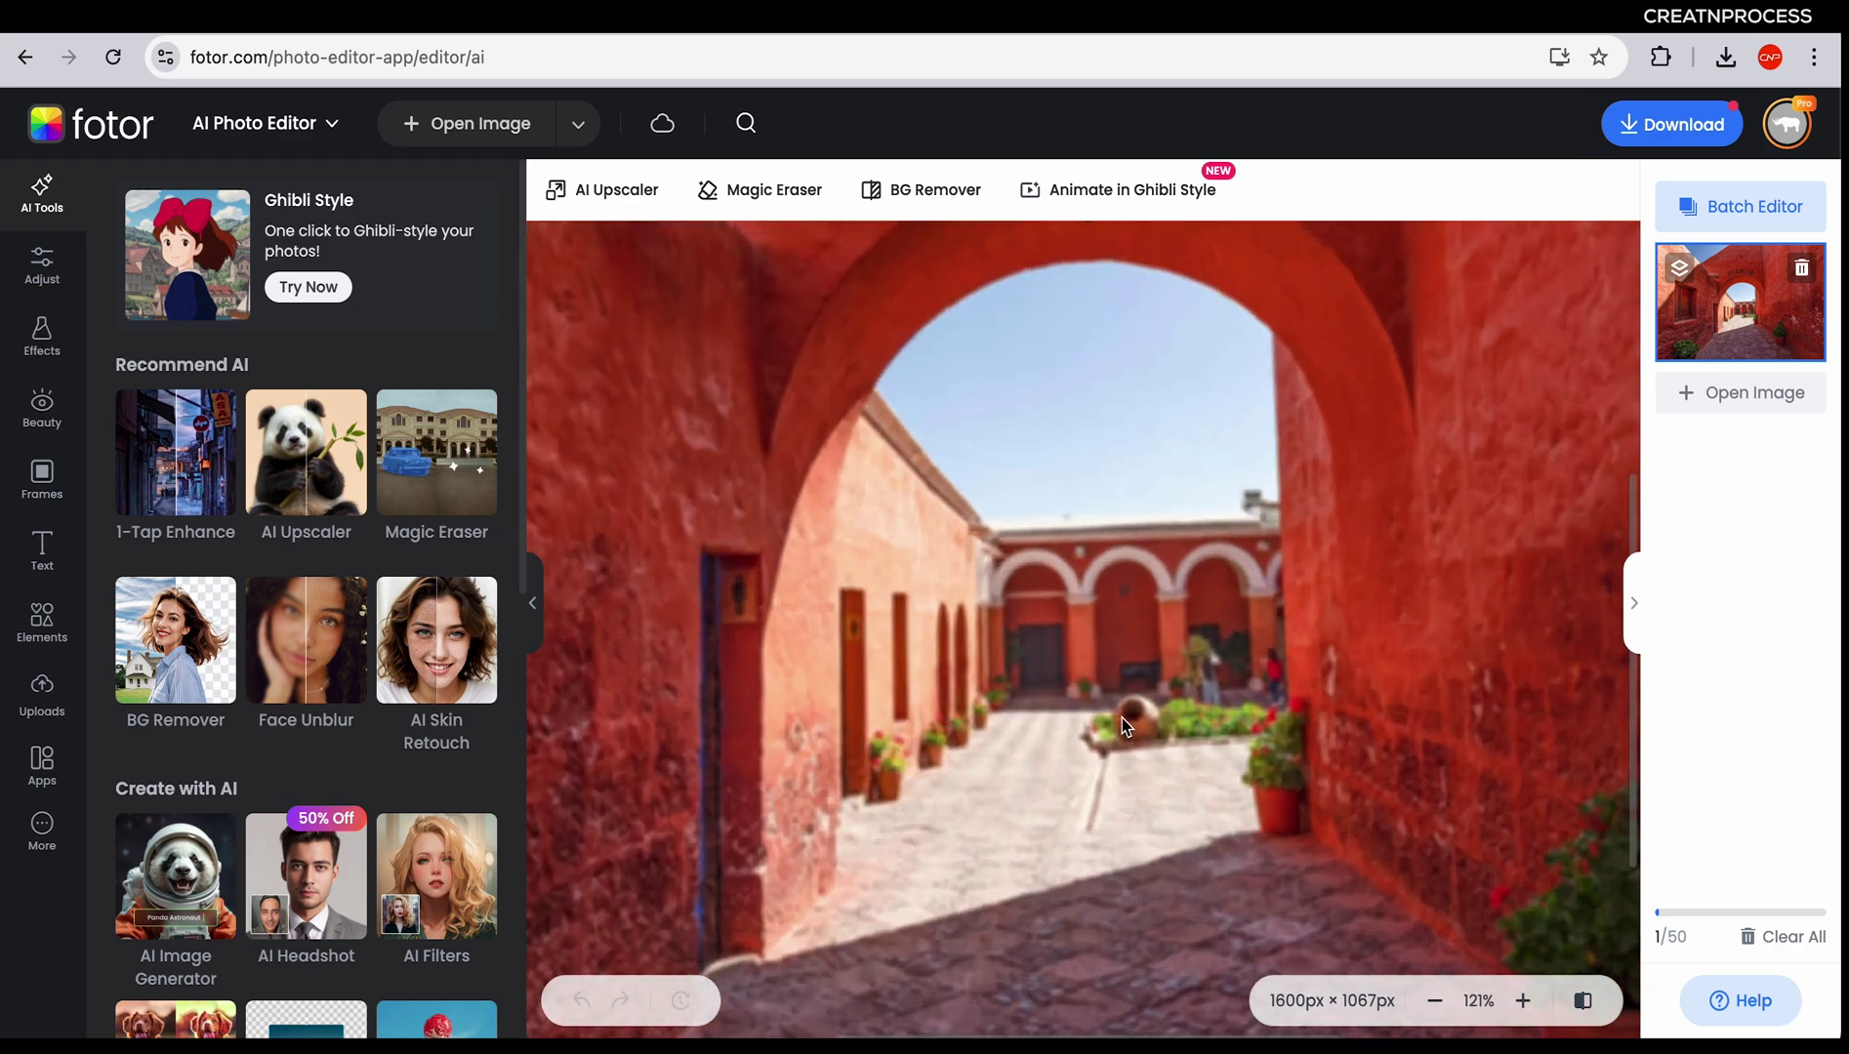
{"action": "scroll", "coordinate": [1122, 717], "scroll_direction": "up", "scroll_amount": 2}
{"action": "scroll", "coordinate": [1122, 717], "scroll_direction": "down", "scroll_amount": 10}
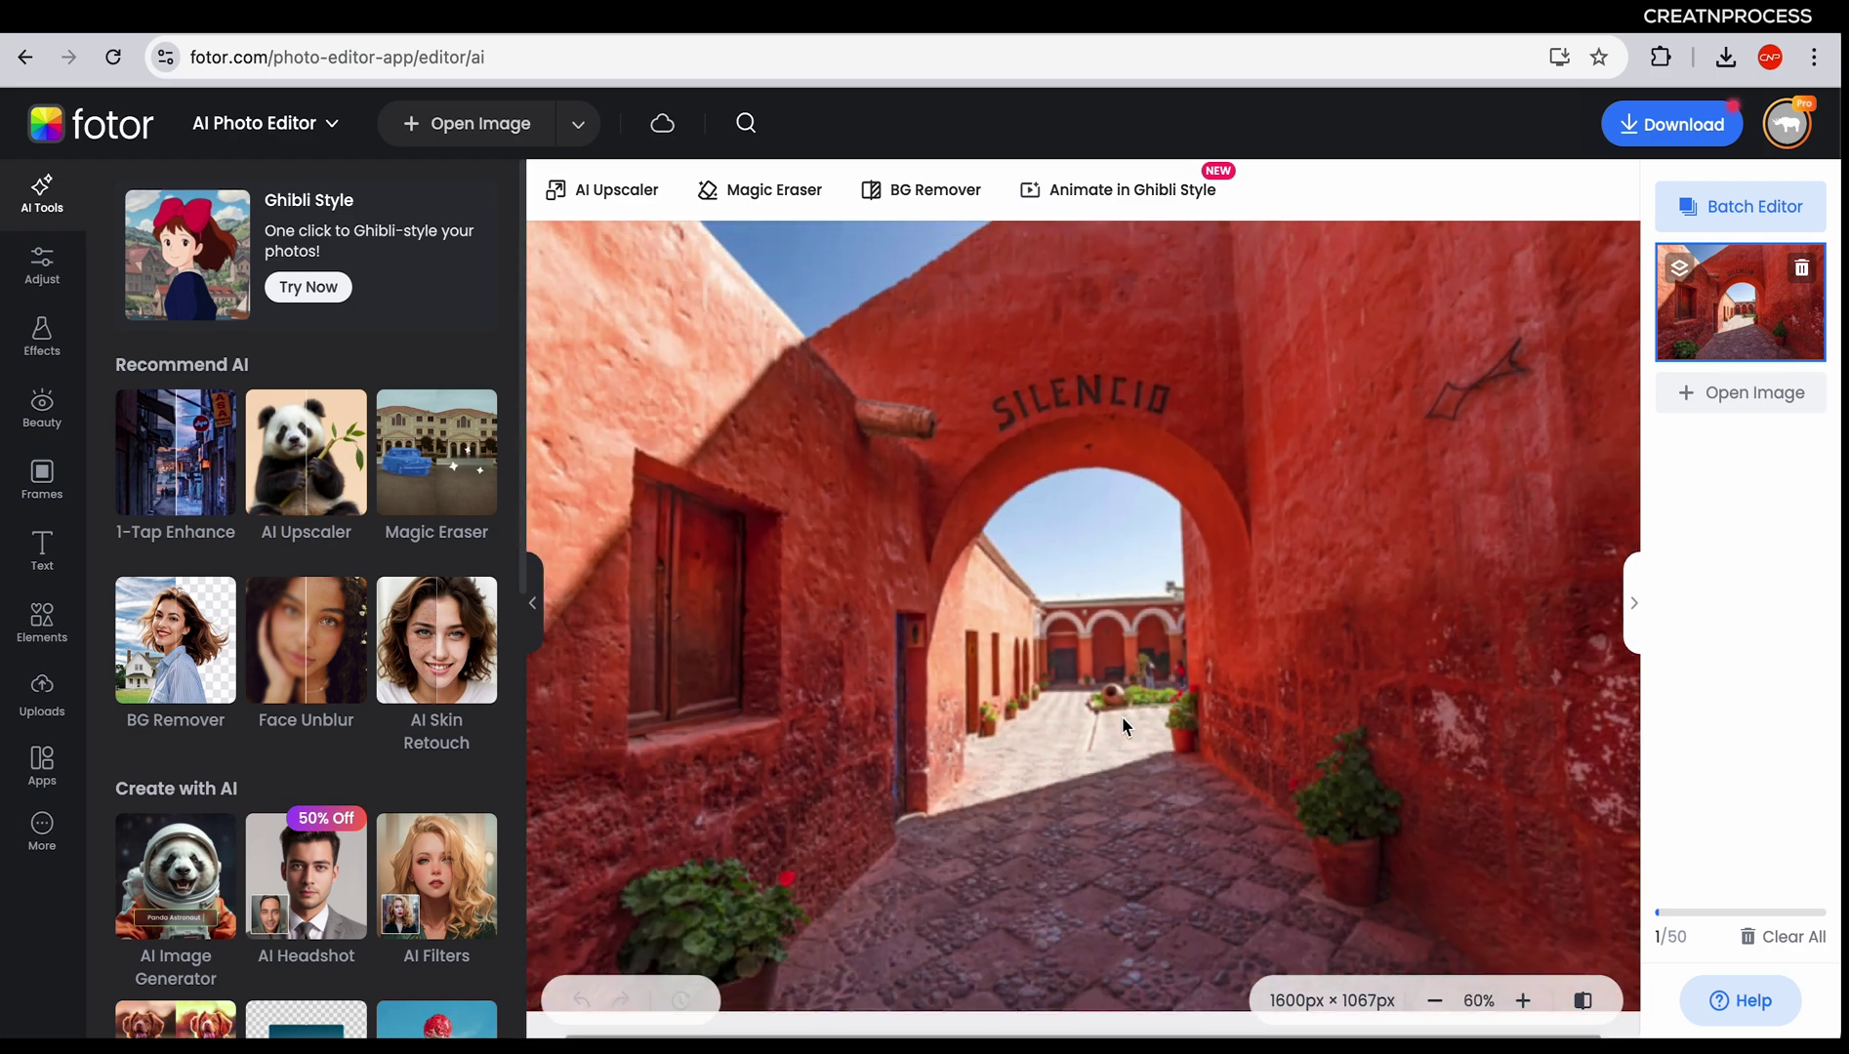
{"action": "scroll", "coordinate": [1273, 530], "scroll_direction": "up", "scroll_amount": 3}
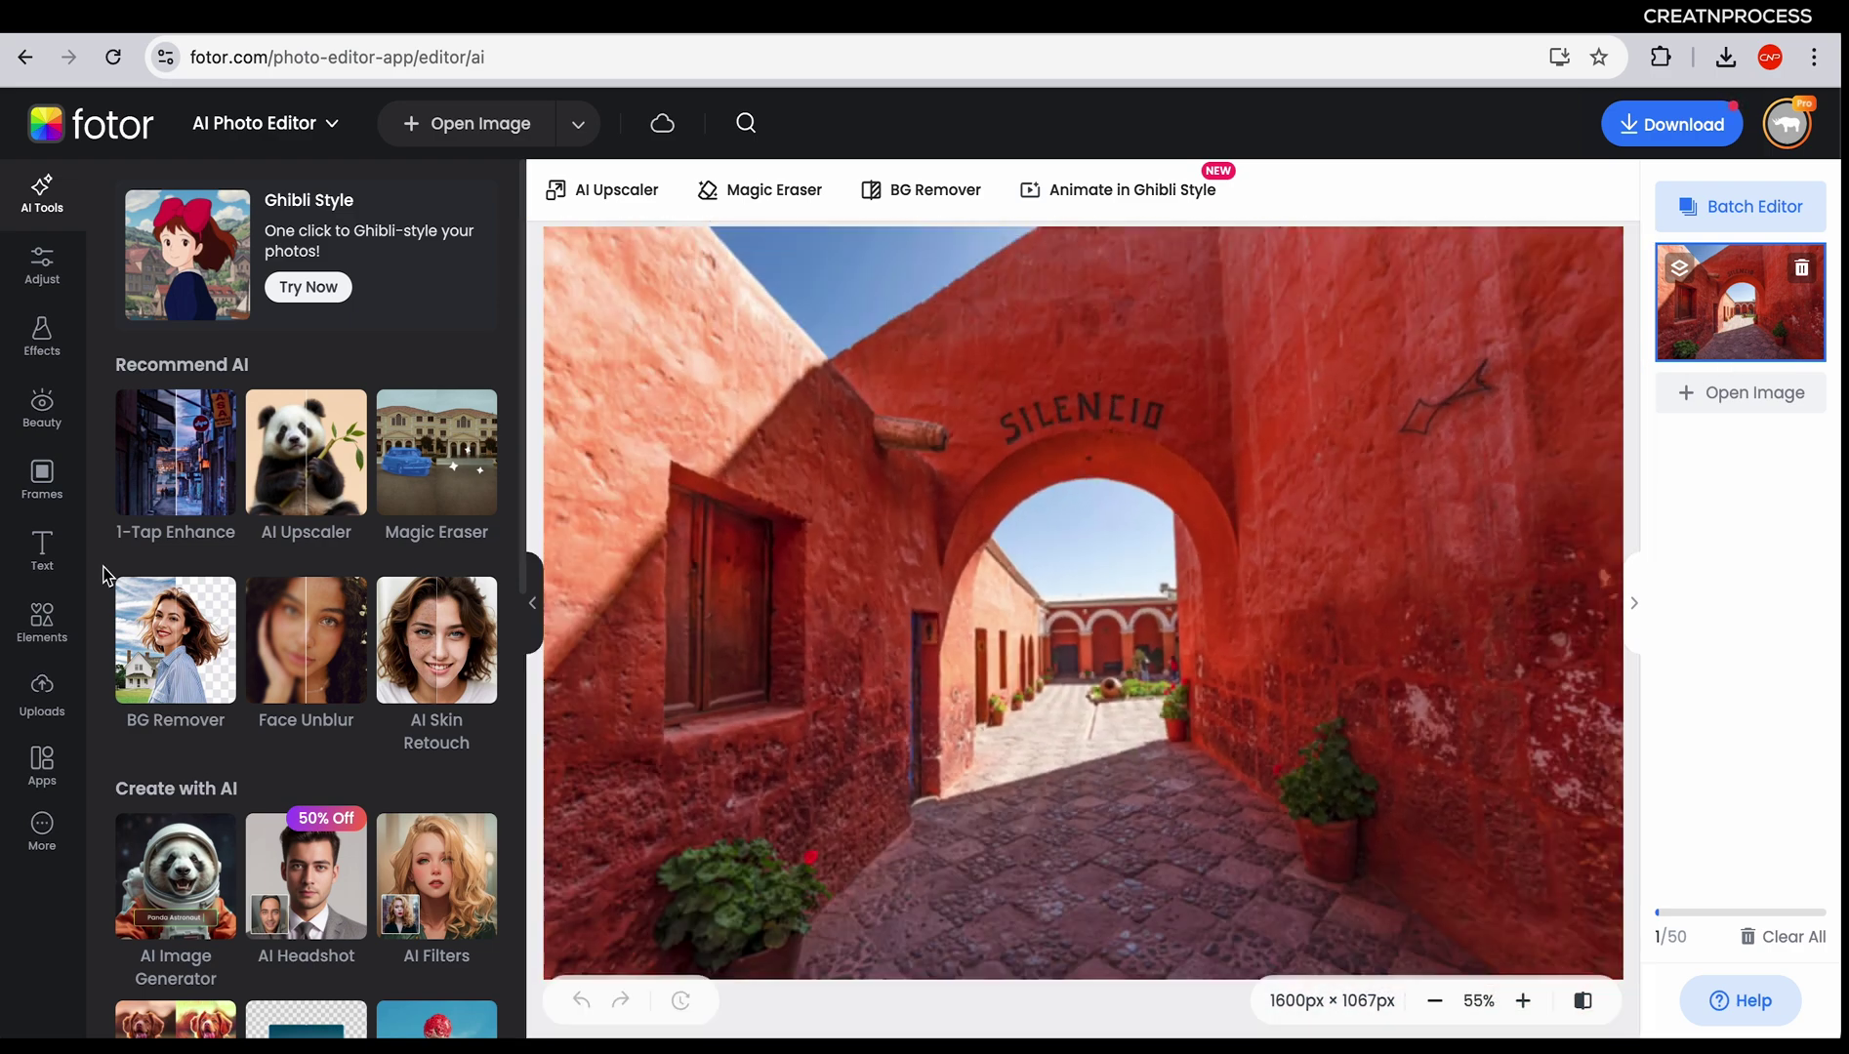
{"action": "left_click", "coordinate": [325, 496]}
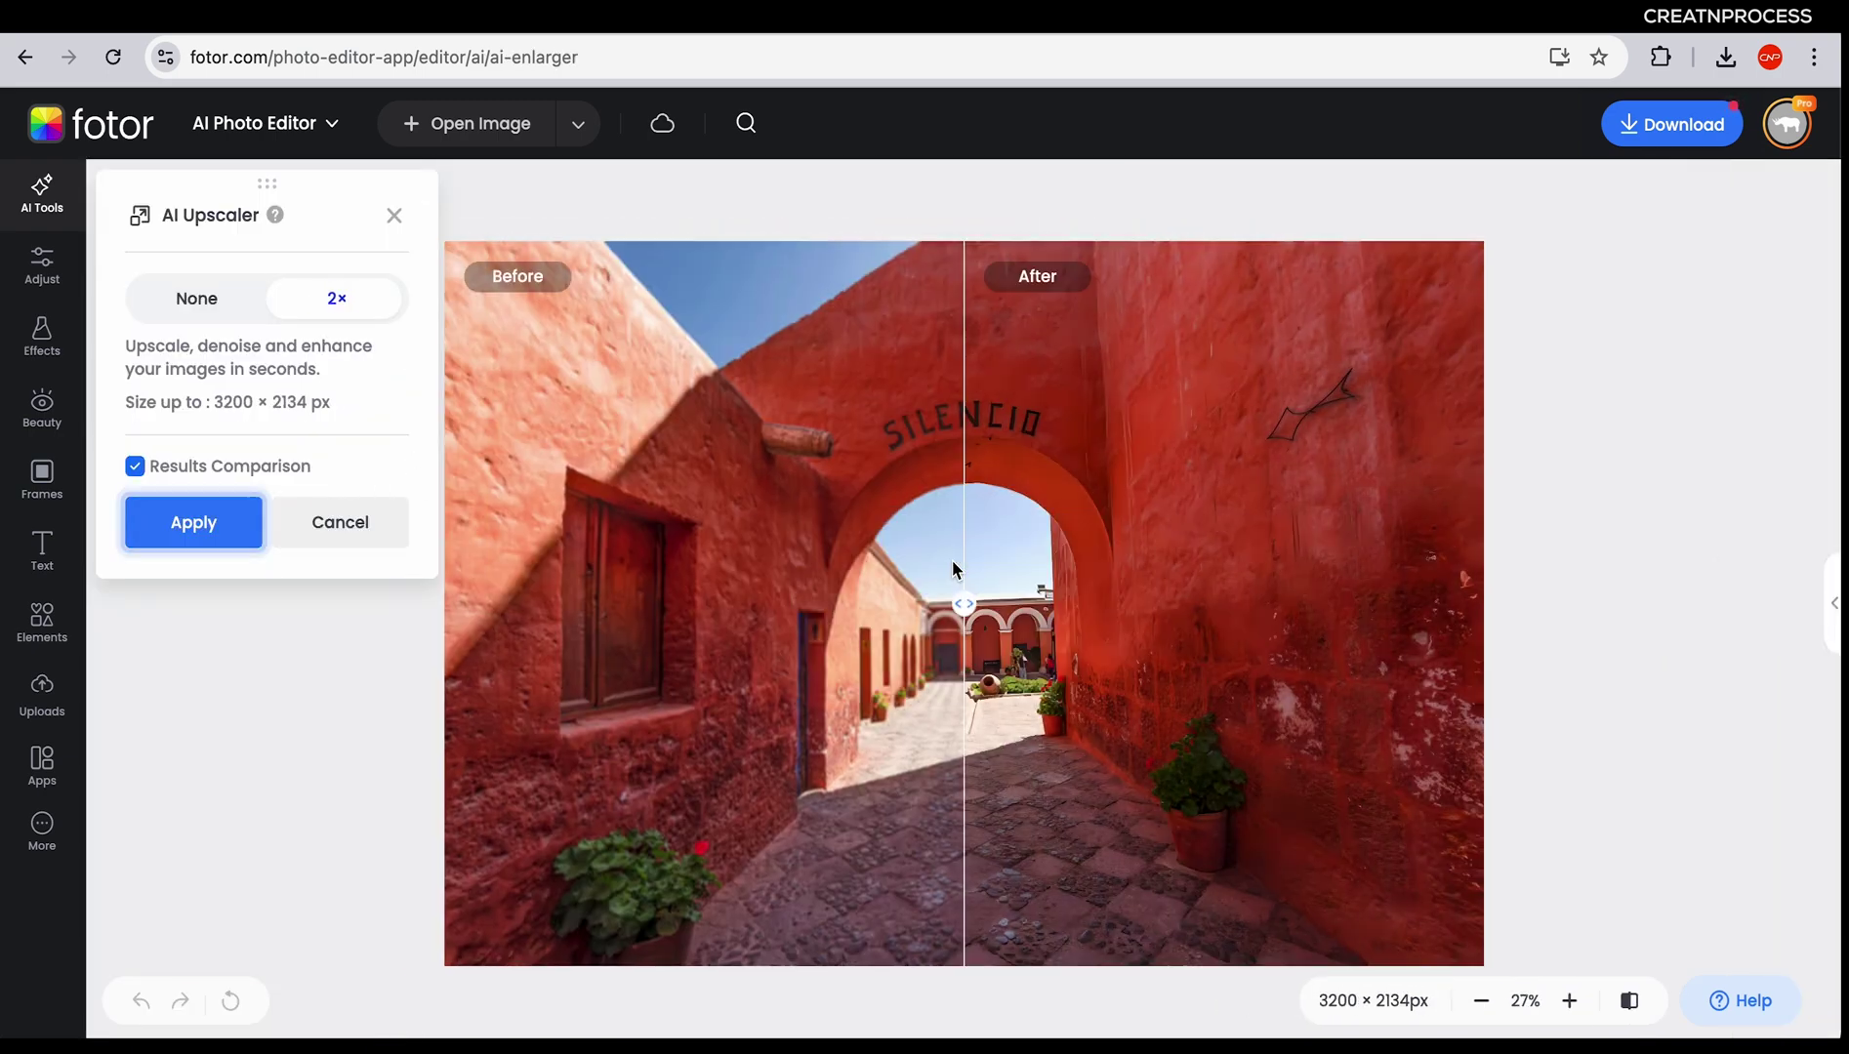
Sweep the Before/After slider across the archway to compare the 3200 × 2128 px result
{"action": "scroll", "coordinate": [1018, 689], "scroll_direction": "up", "scroll_amount": 4}
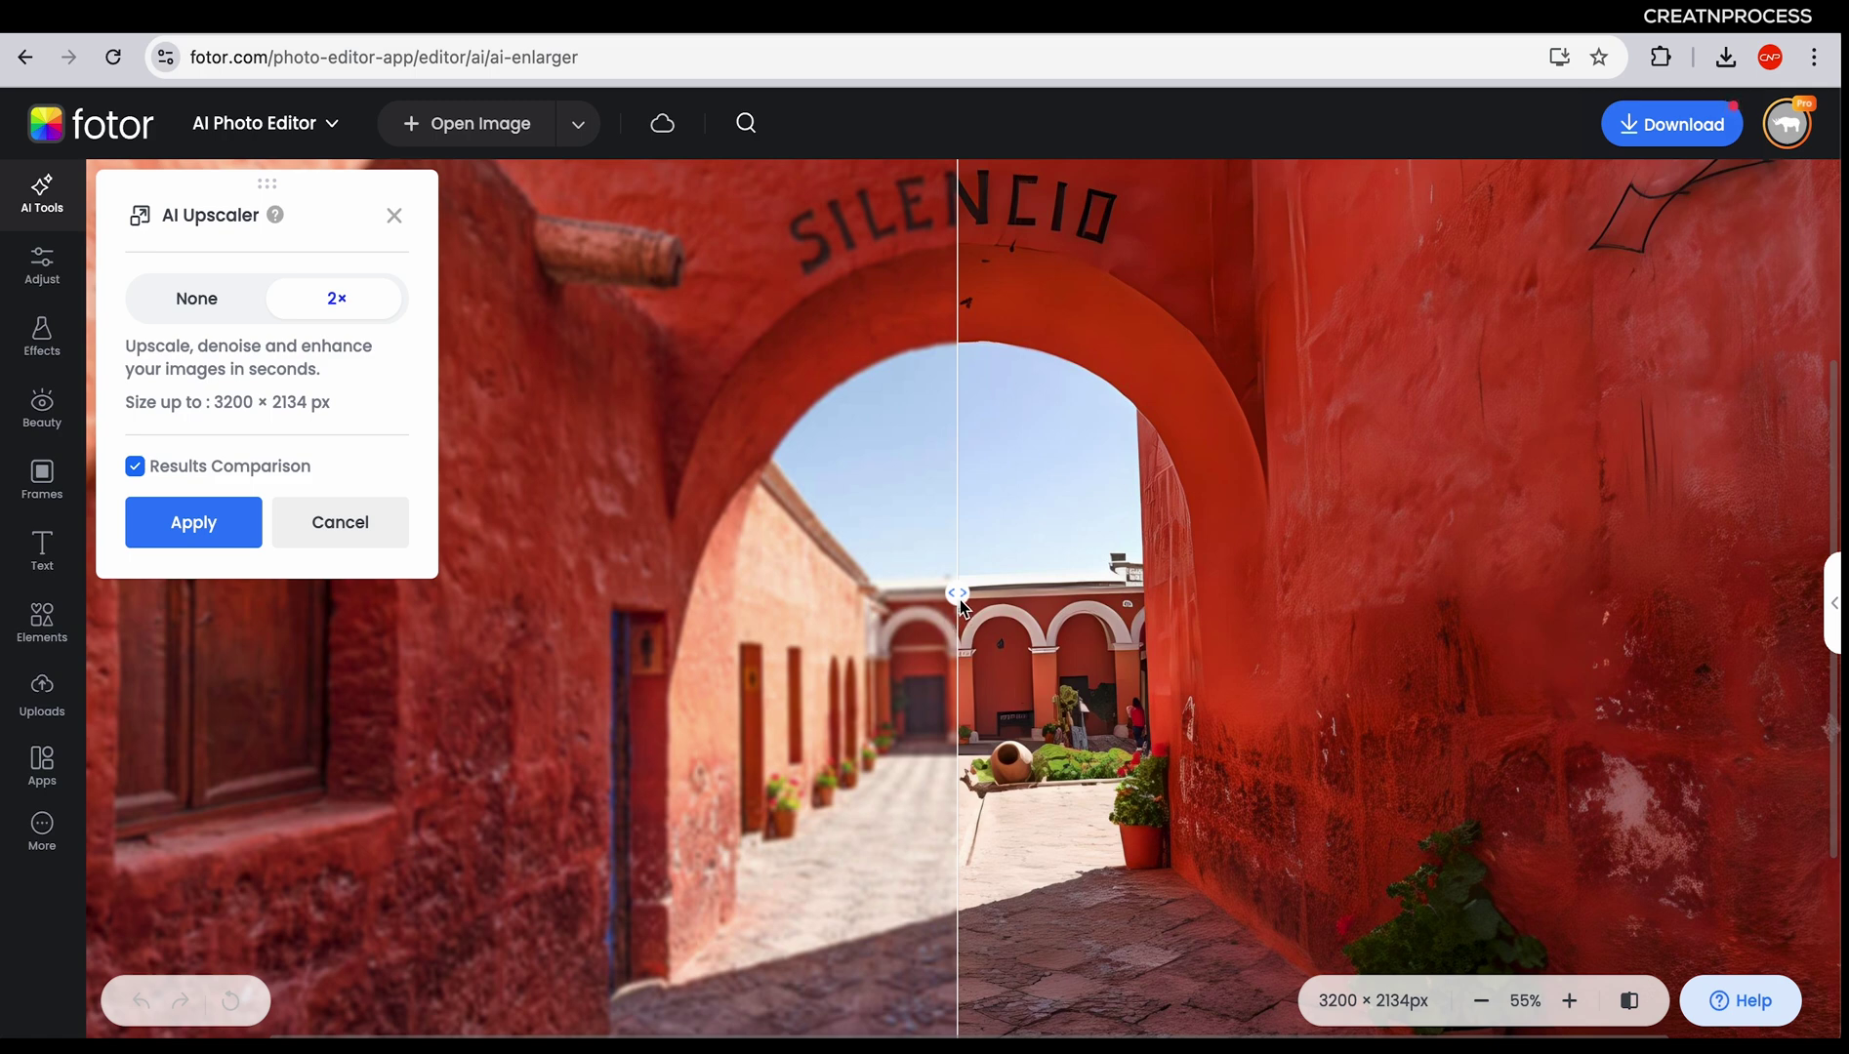
{"action": "left_click_drag", "start_coordinate": [937, 607], "coordinate": [689, 673]}
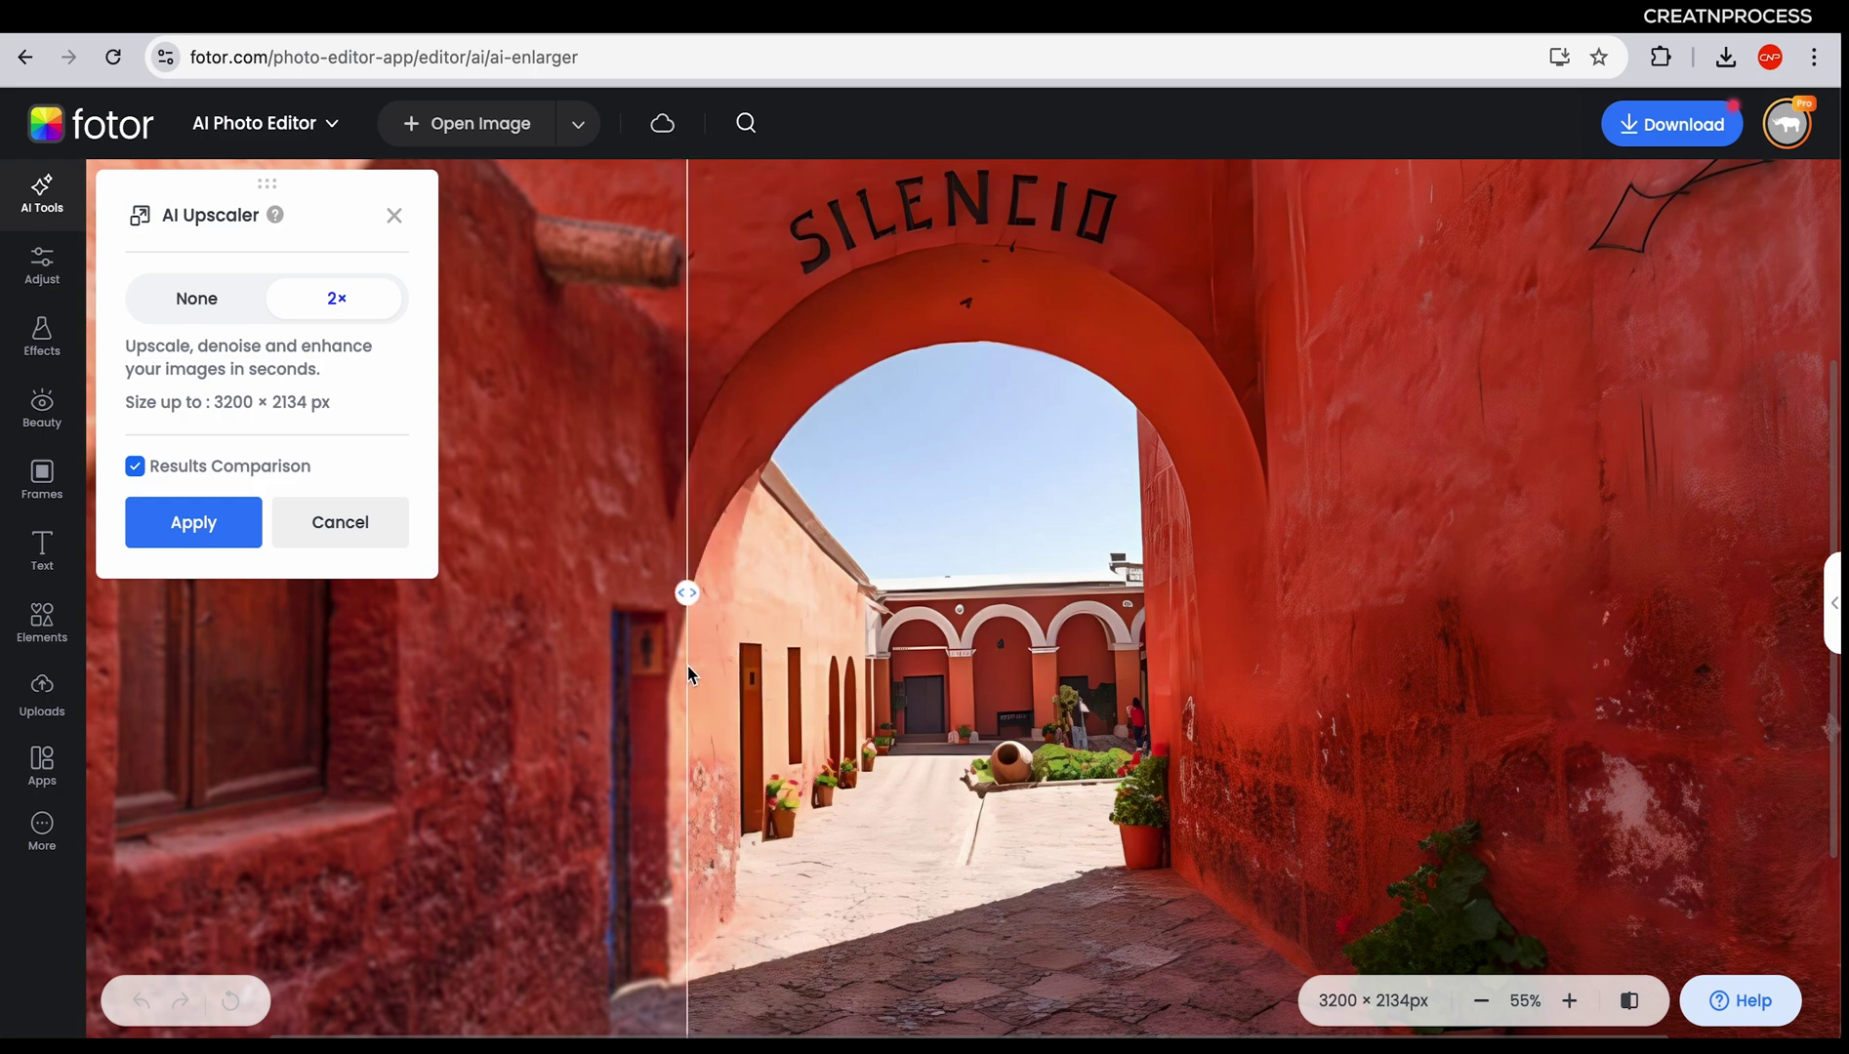
{"action": "scroll", "coordinate": [1005, 659], "scroll_direction": "down", "scroll_amount": 3}
{"action": "left_click_drag", "start_coordinate": [813, 602], "coordinate": [566, 615]}
{"action": "scroll", "coordinate": [959, 612], "scroll_direction": "up", "scroll_amount": 3}
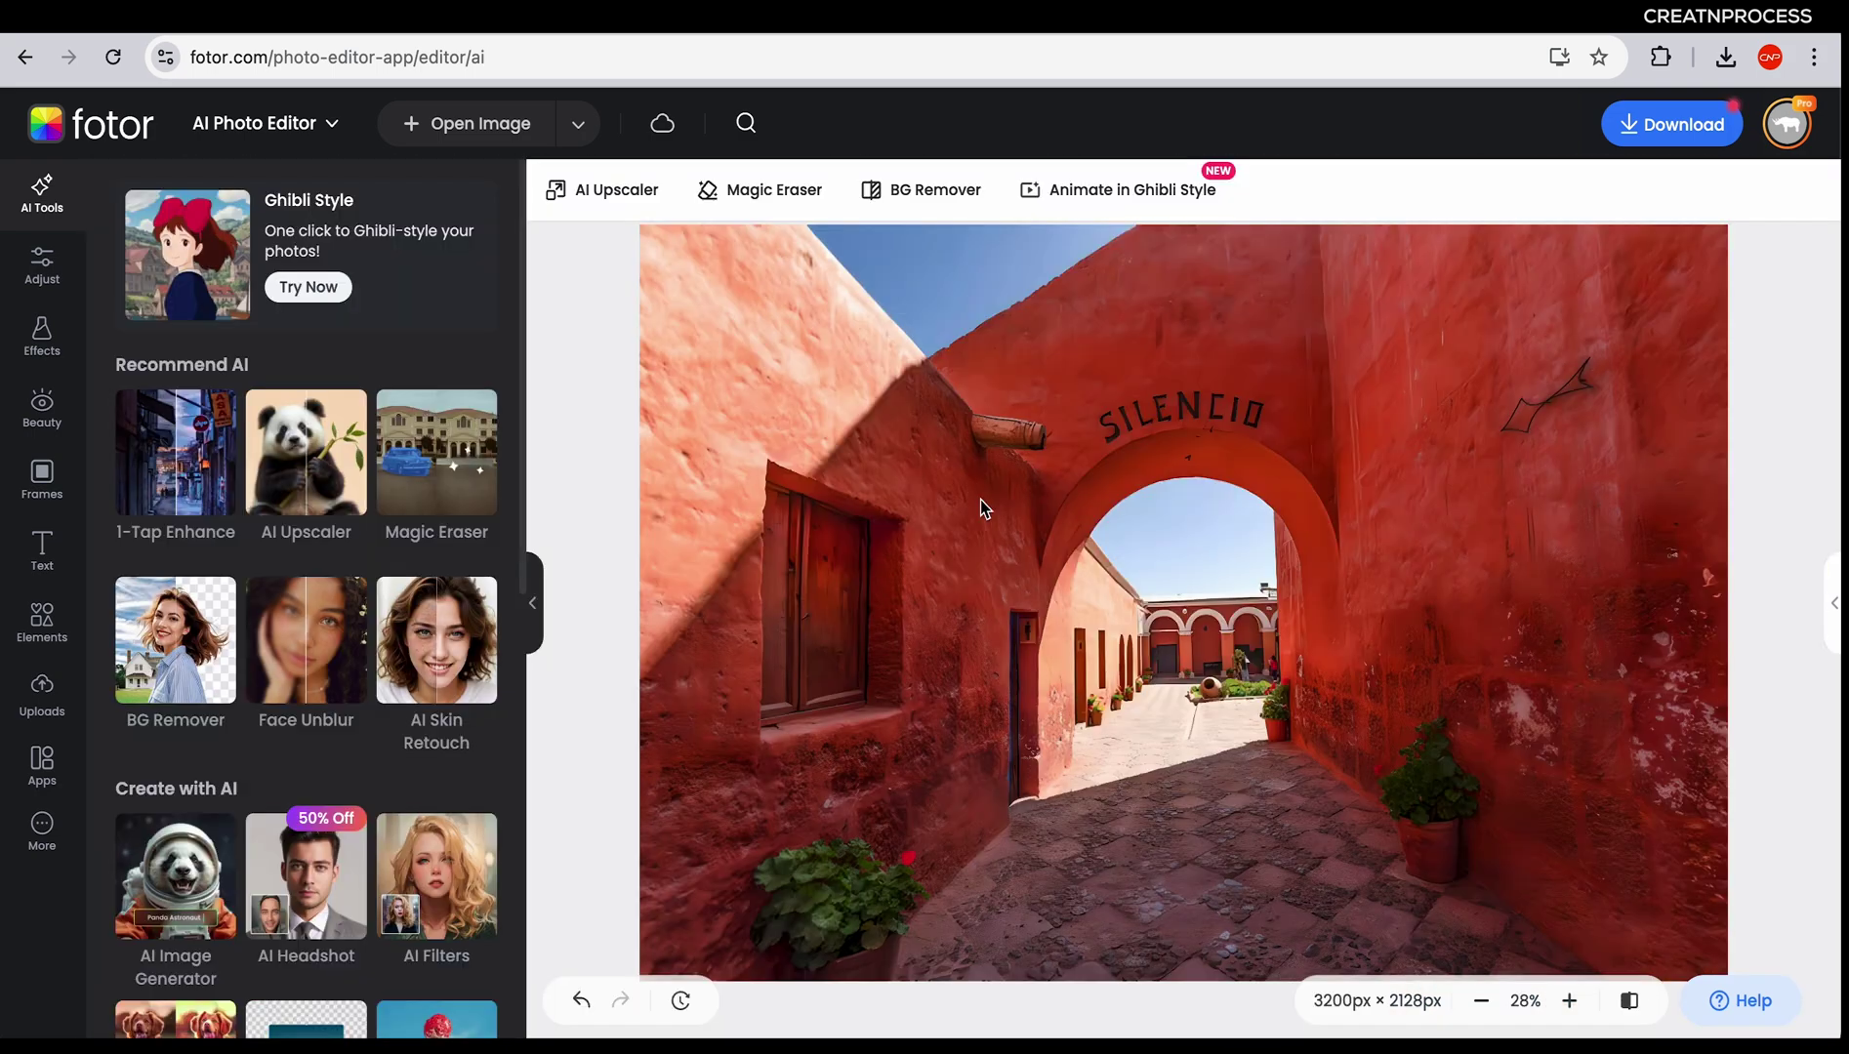
{"action": "scroll", "coordinate": [981, 505], "scroll_direction": "up", "scroll_amount": 3}
{"action": "scroll", "coordinate": [1129, 580], "scroll_direction": "down", "scroll_amount": 3}
{"action": "scroll", "coordinate": [1130, 584], "scroll_direction": "up", "scroll_amount": 2}
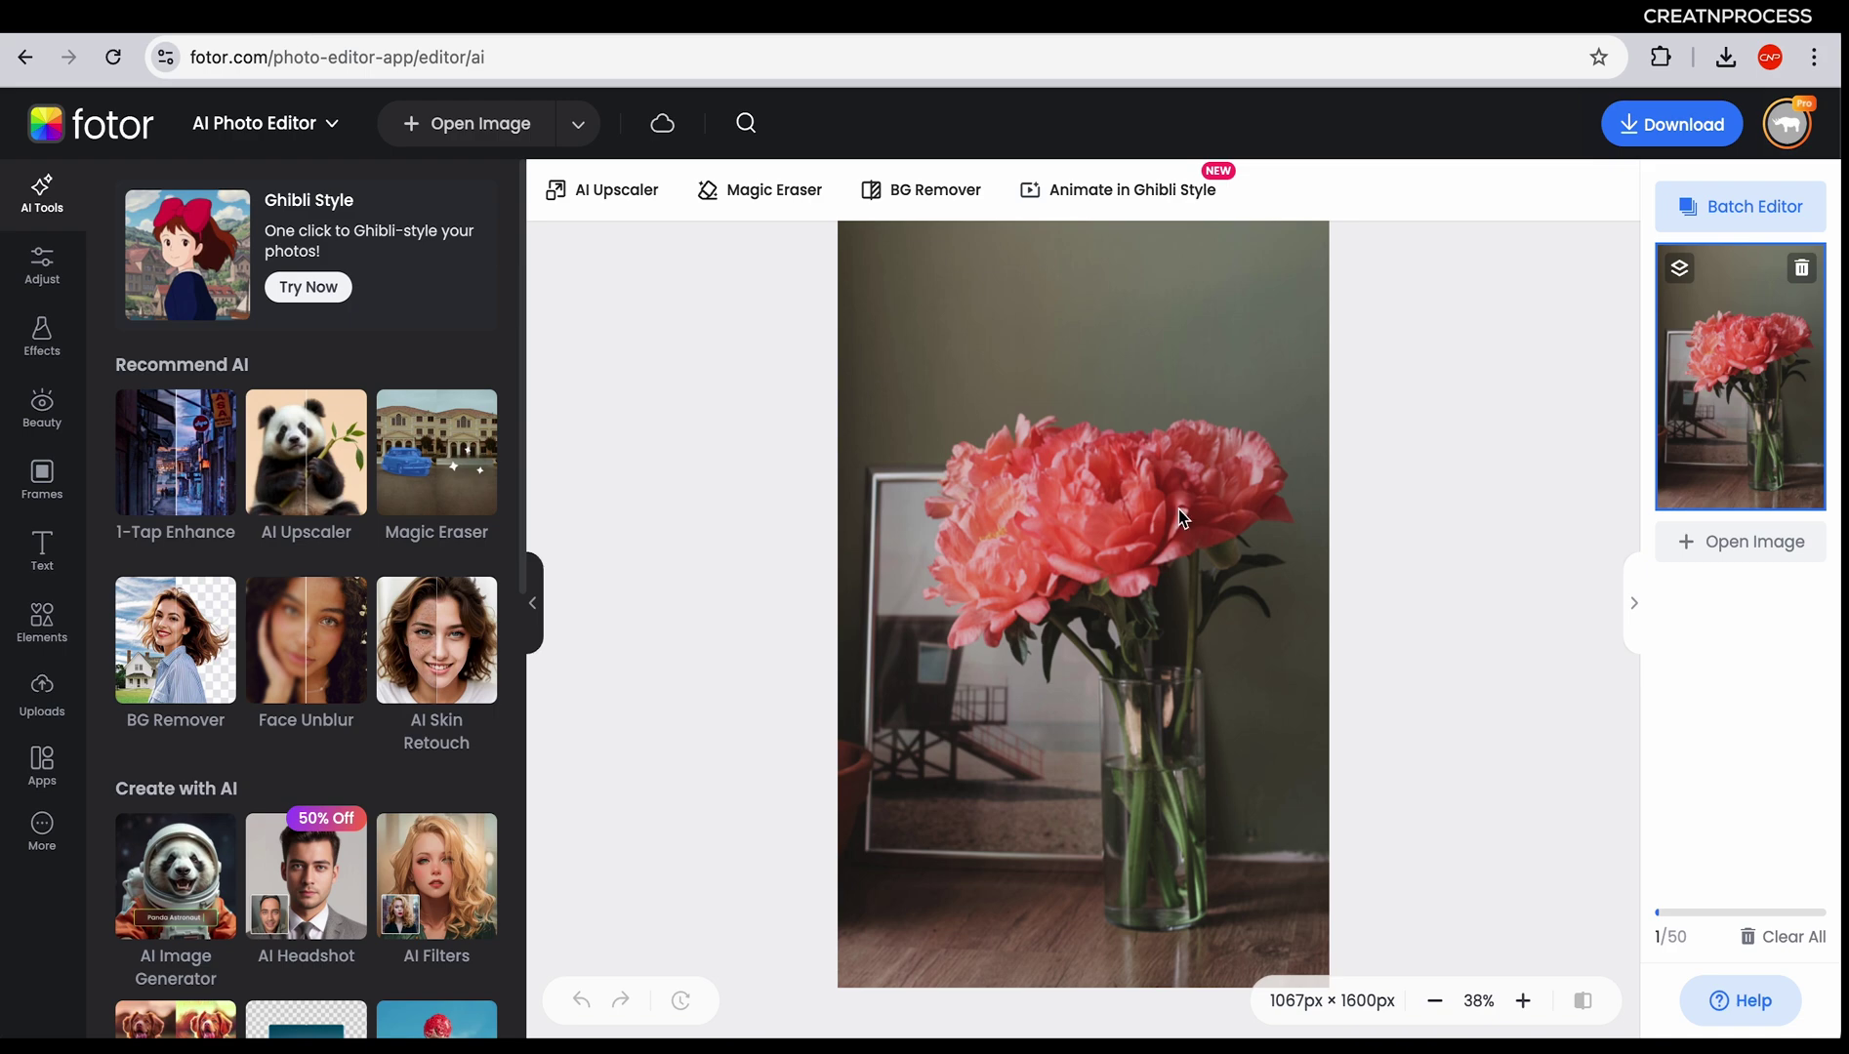
Start a 2× AI upscale of the peony photo and compare it with the original
{"action": "scroll", "coordinate": [1178, 508], "scroll_direction": "up", "scroll_amount": 3}
{"action": "scroll", "coordinate": [1178, 509], "scroll_direction": "up", "scroll_amount": 3}
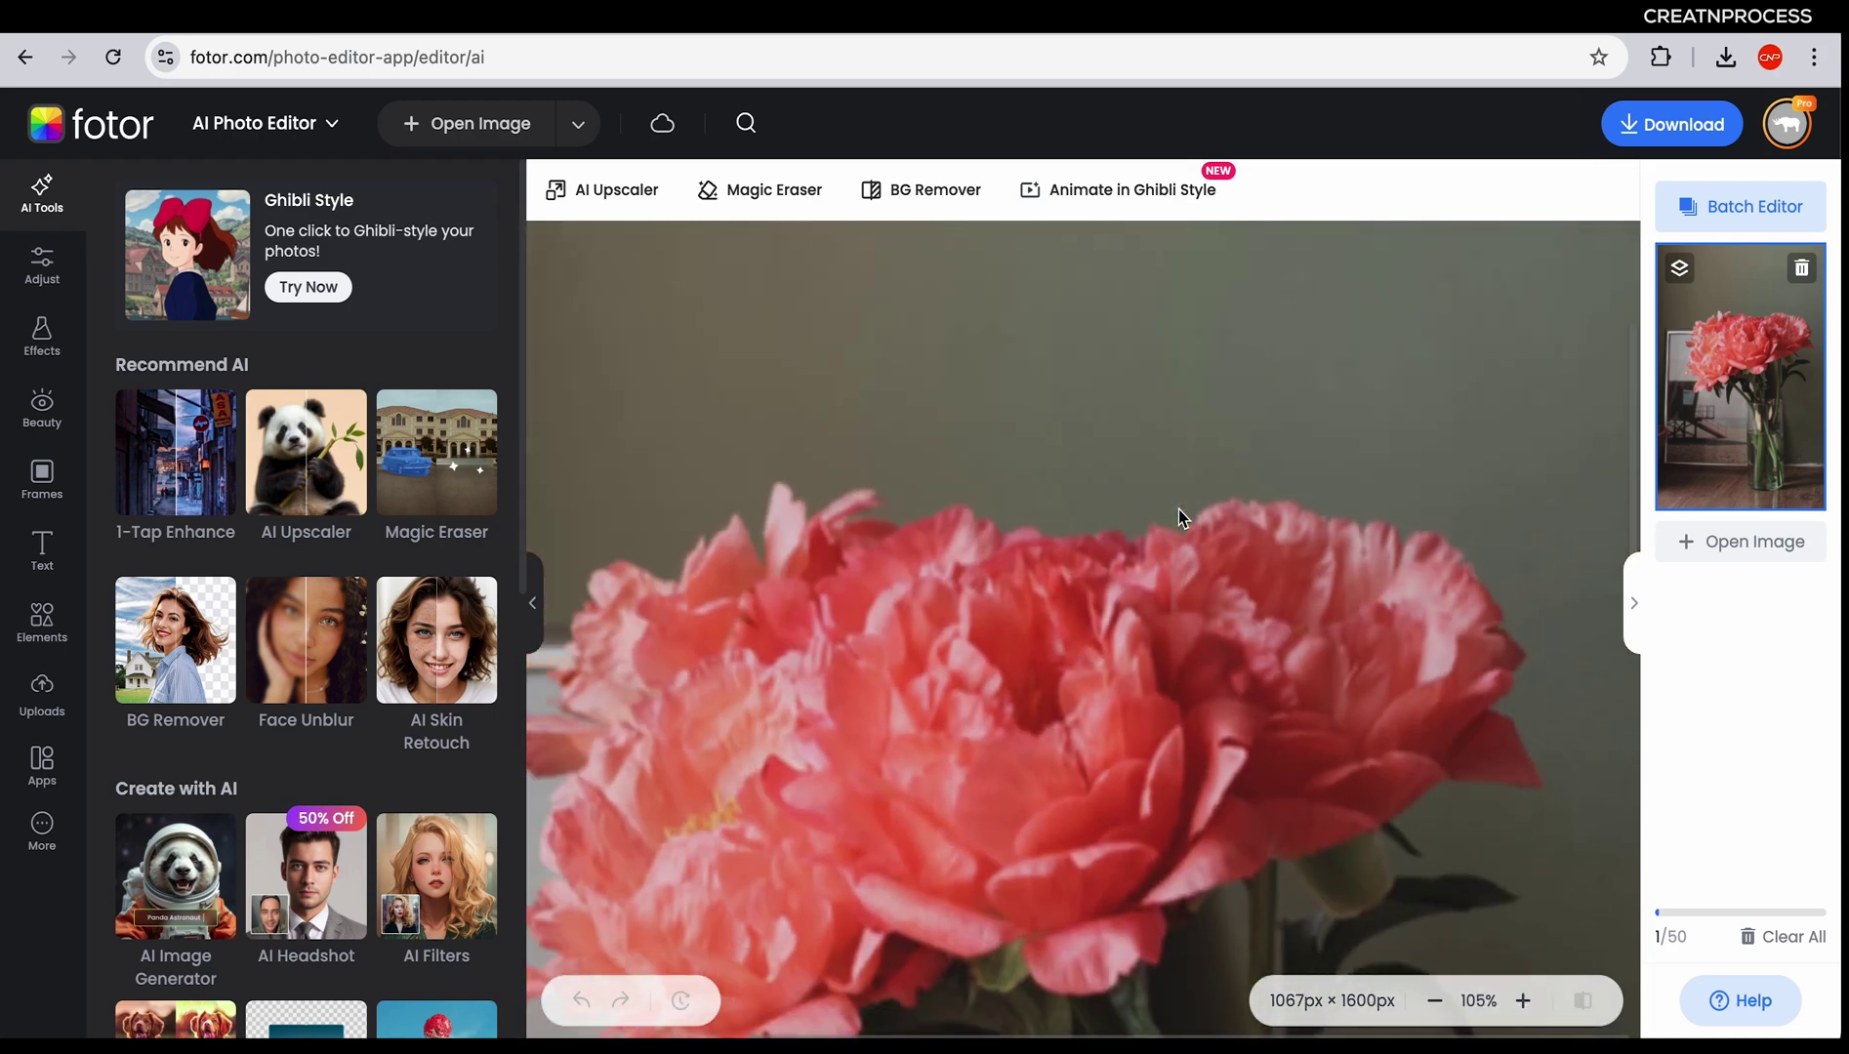
{"action": "scroll", "coordinate": [1108, 737], "scroll_direction": "down", "scroll_amount": 10}
{"action": "scroll", "coordinate": [1113, 742], "scroll_direction": "down", "scroll_amount": 5}
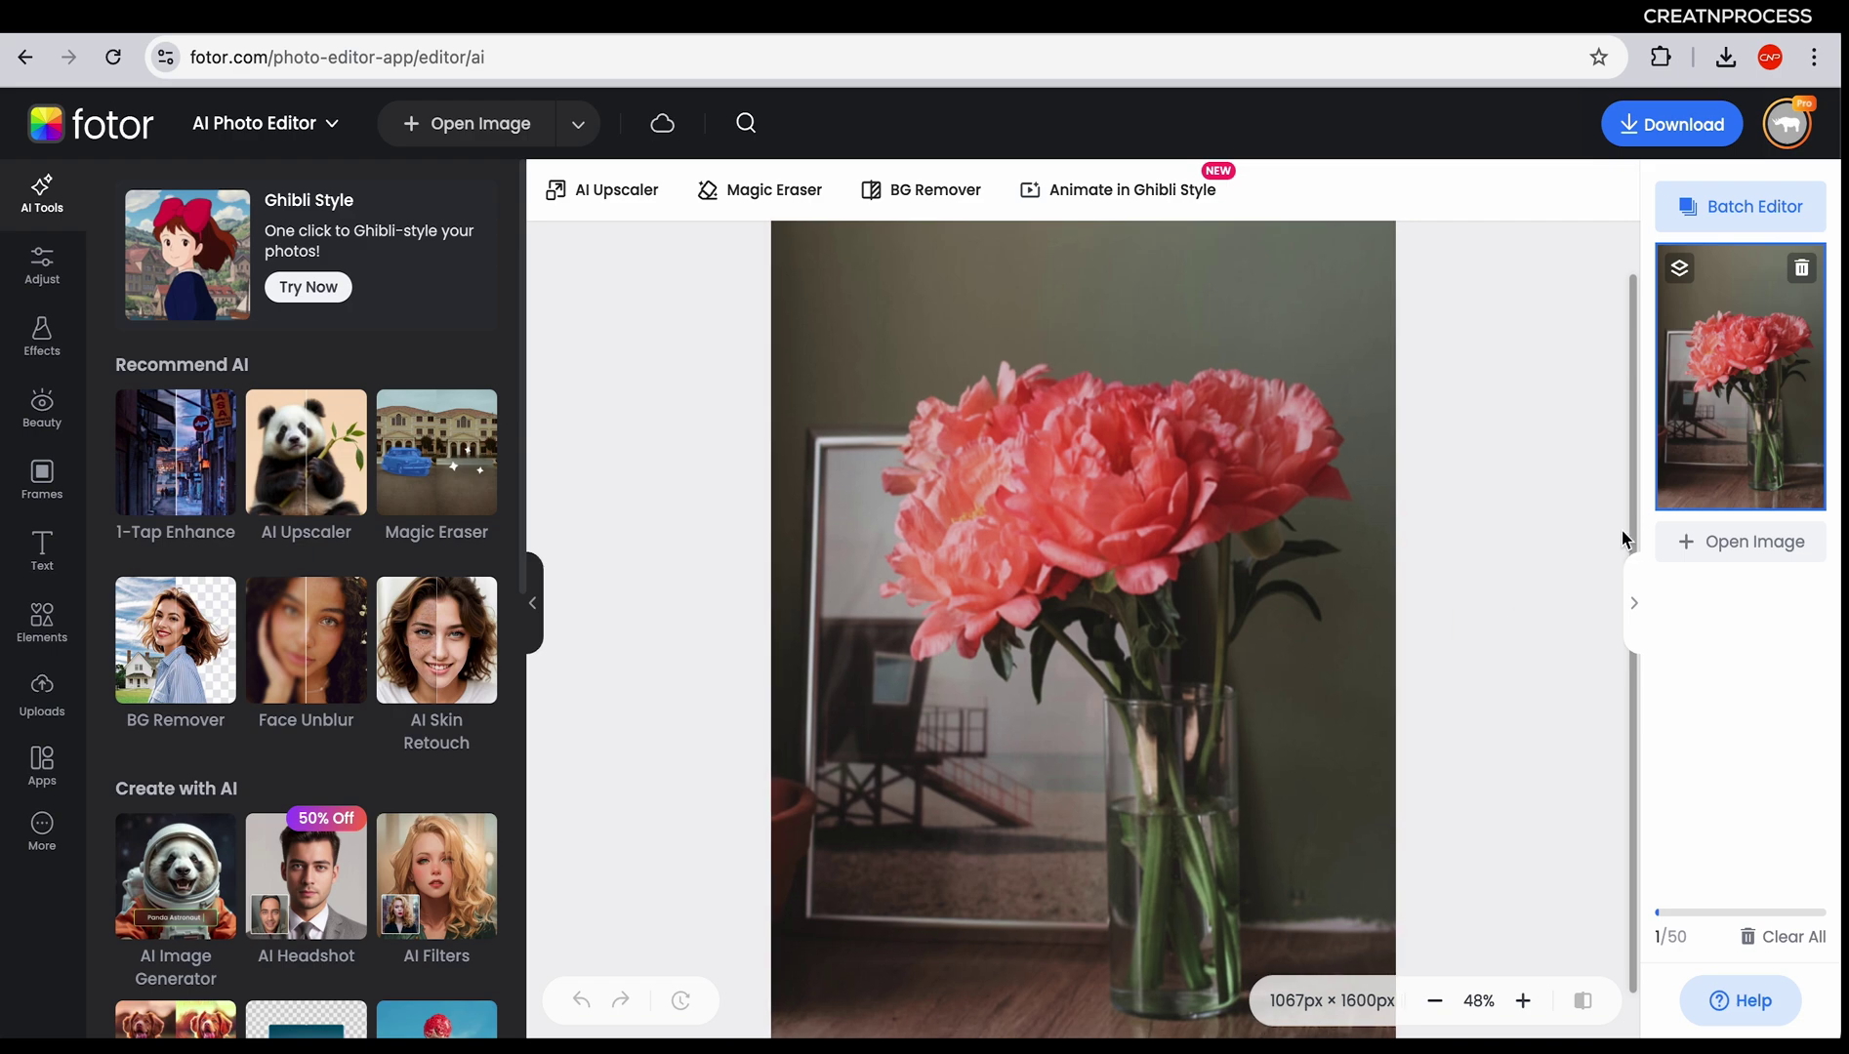
{"action": "left_click", "coordinate": [304, 507]}
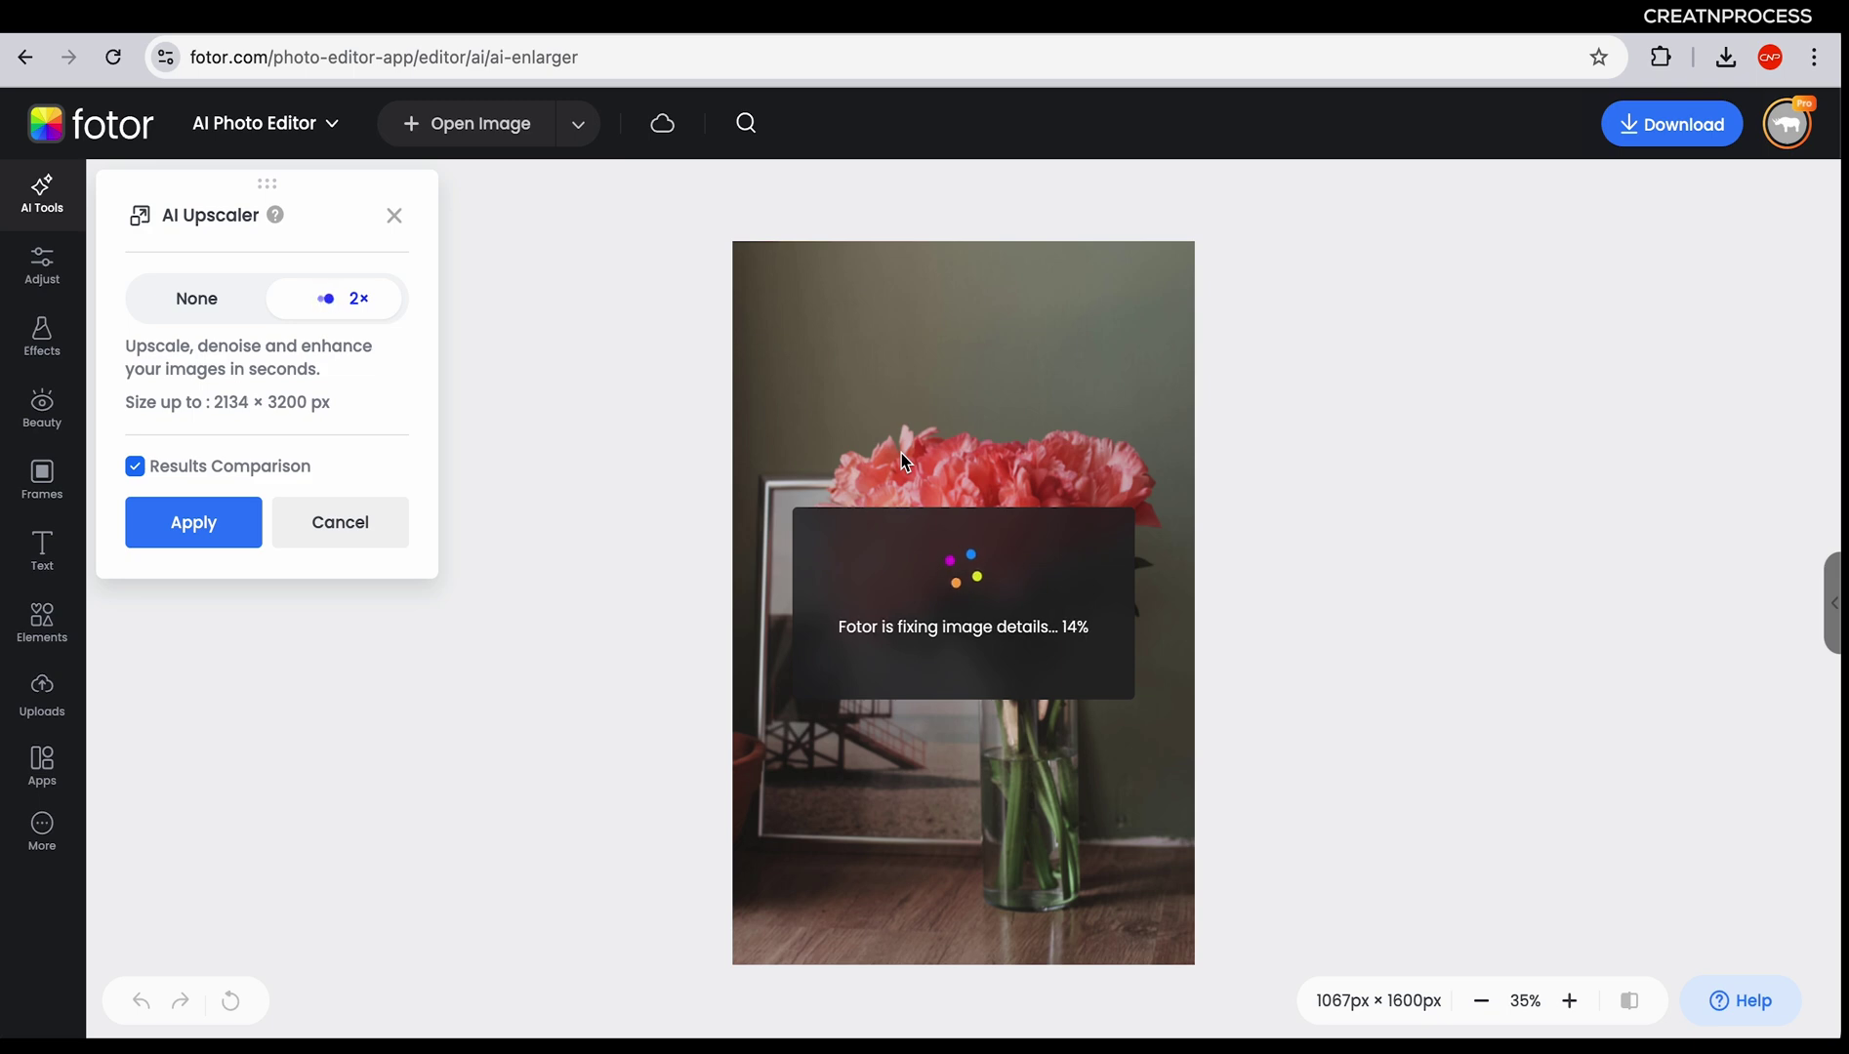
{"action": "scroll", "coordinate": [963, 615], "scroll_direction": "up", "scroll_amount": 5}
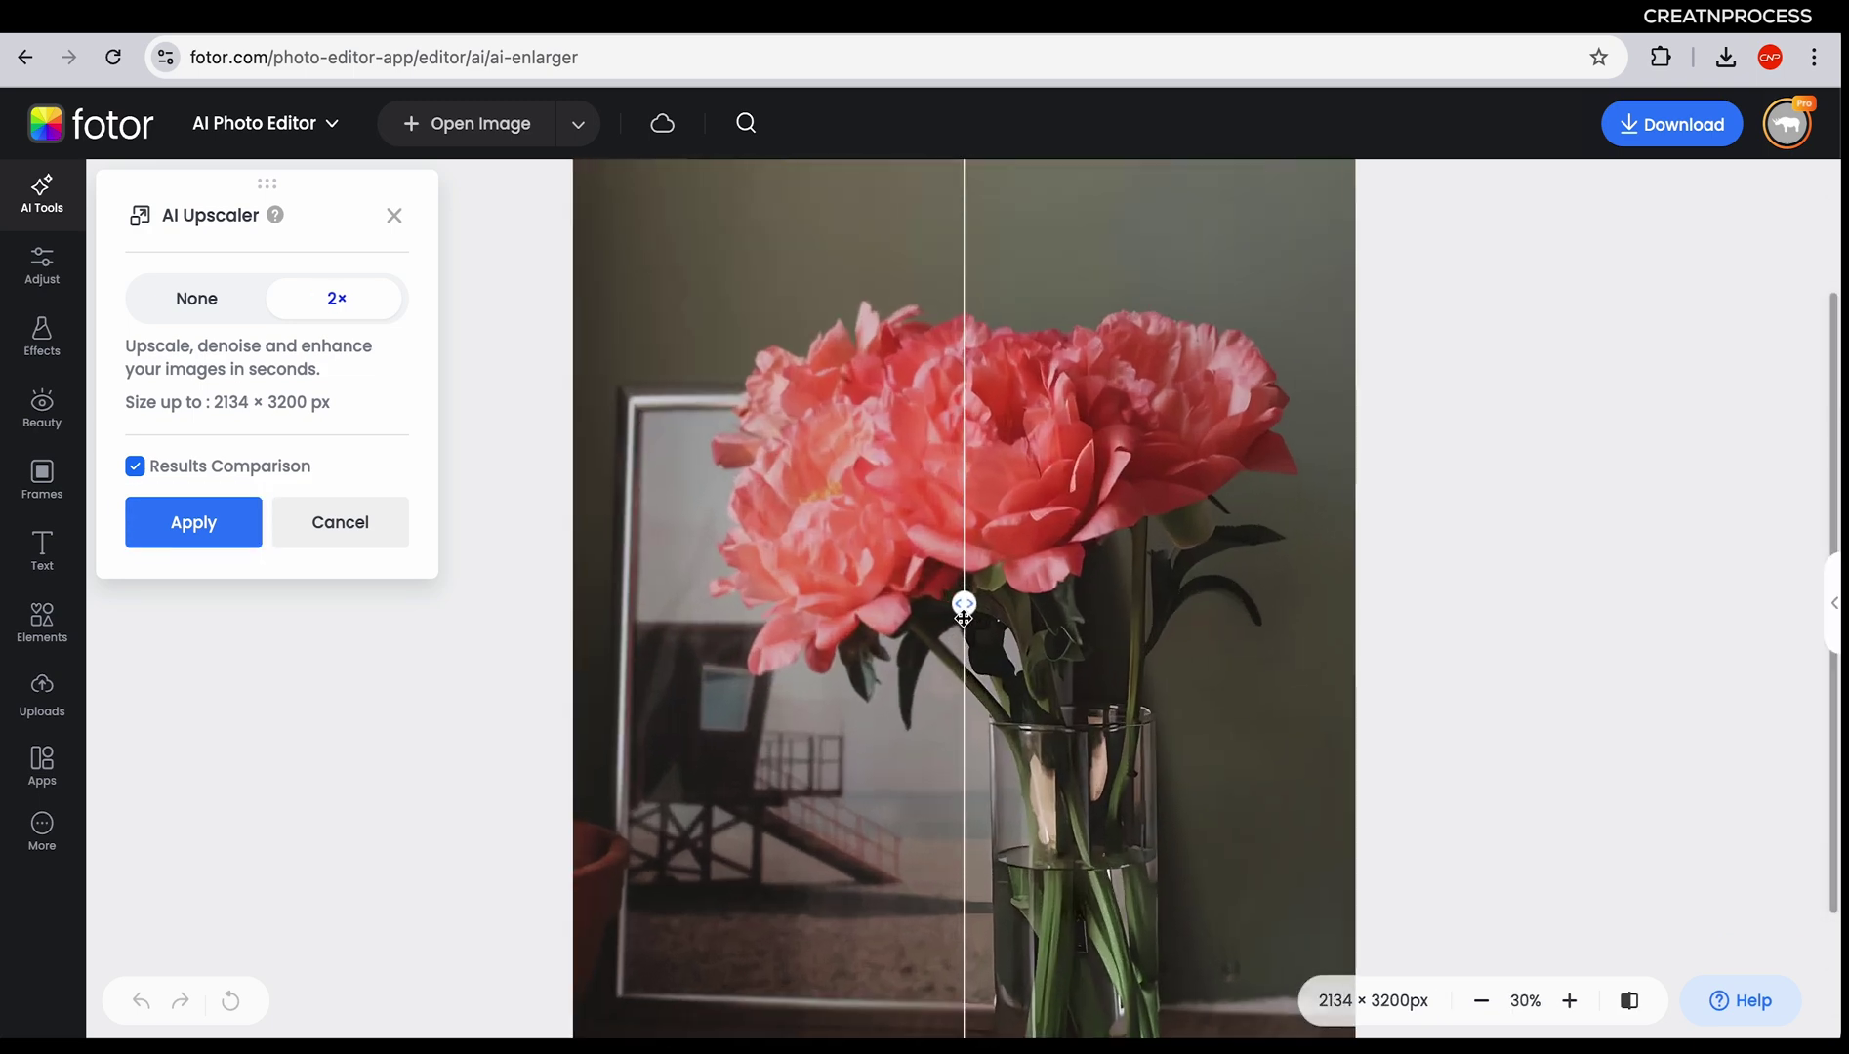
{"action": "left_click_drag", "start_coordinate": [967, 605], "coordinate": [469, 652]}
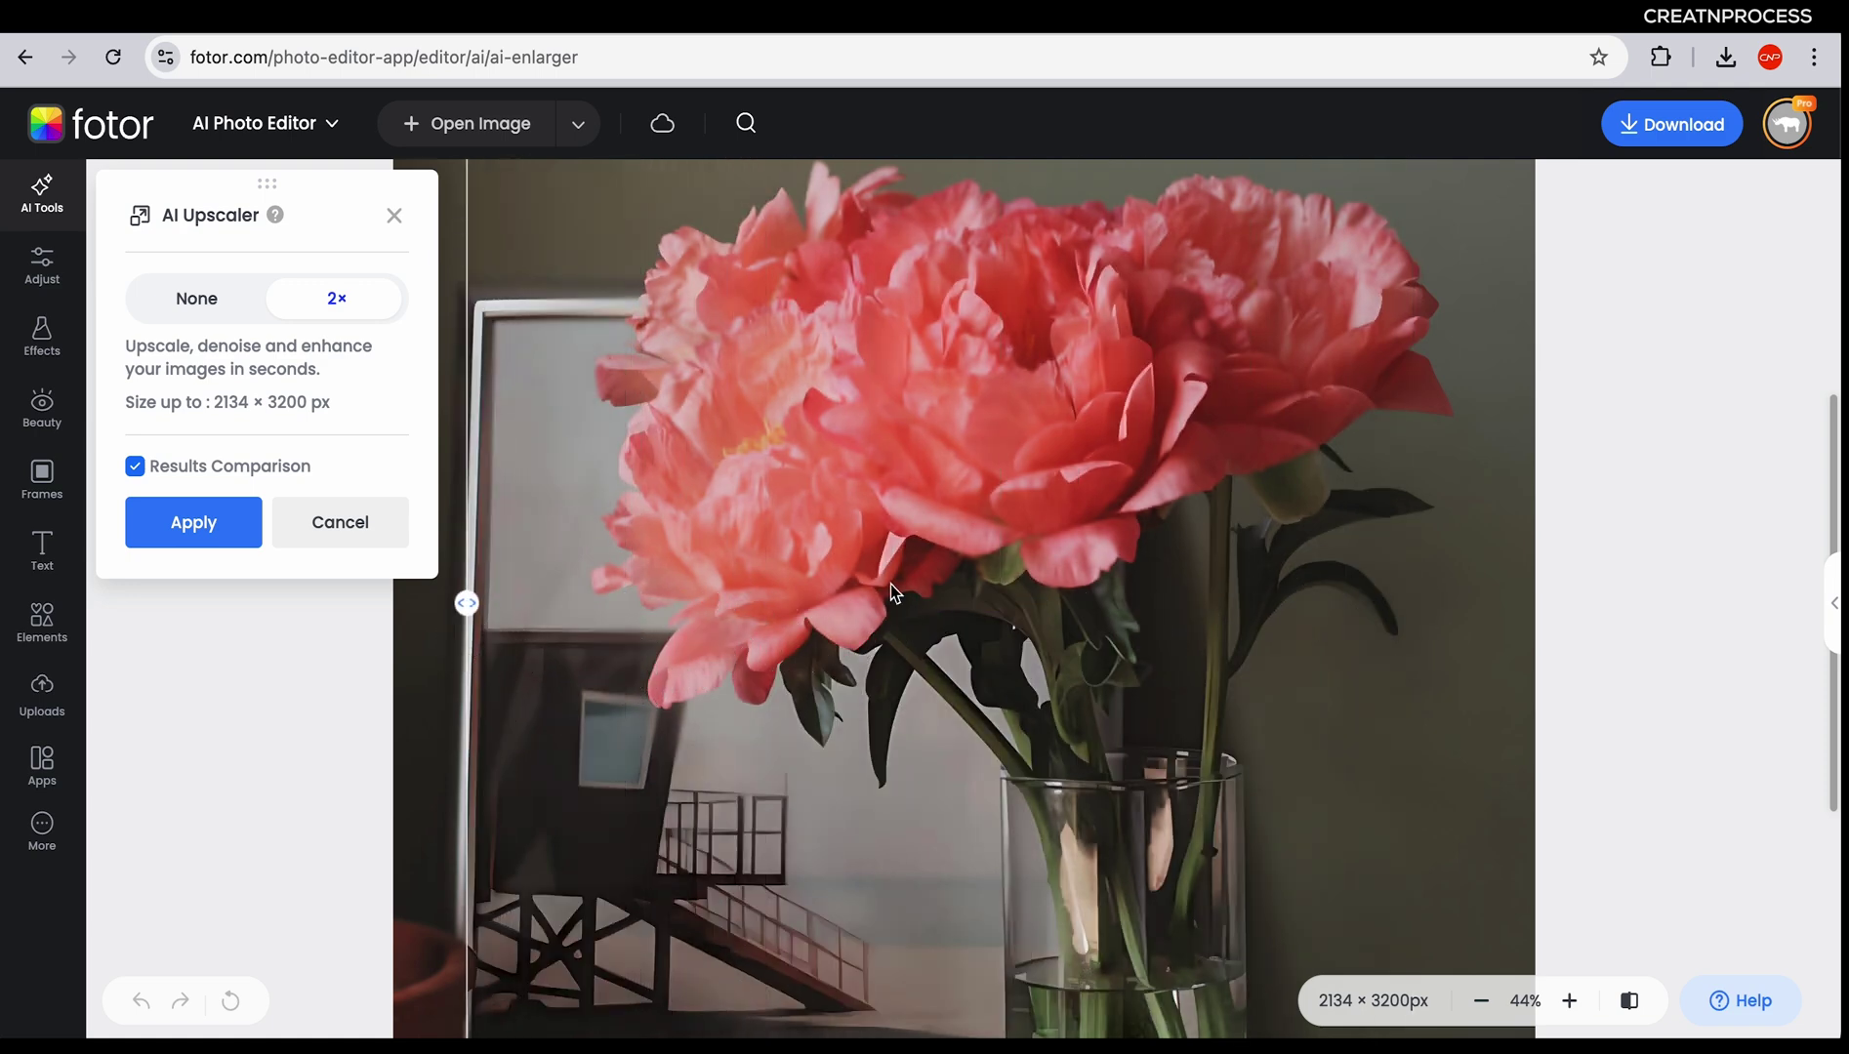
Sweep the slider across the photo again and apply the 2× upscale to 2128 × 3200 px
{"action": "scroll", "coordinate": [889, 583], "scroll_direction": "up", "scroll_amount": 3}
{"action": "scroll", "coordinate": [1251, 448], "scroll_direction": "up", "scroll_amount": 3}
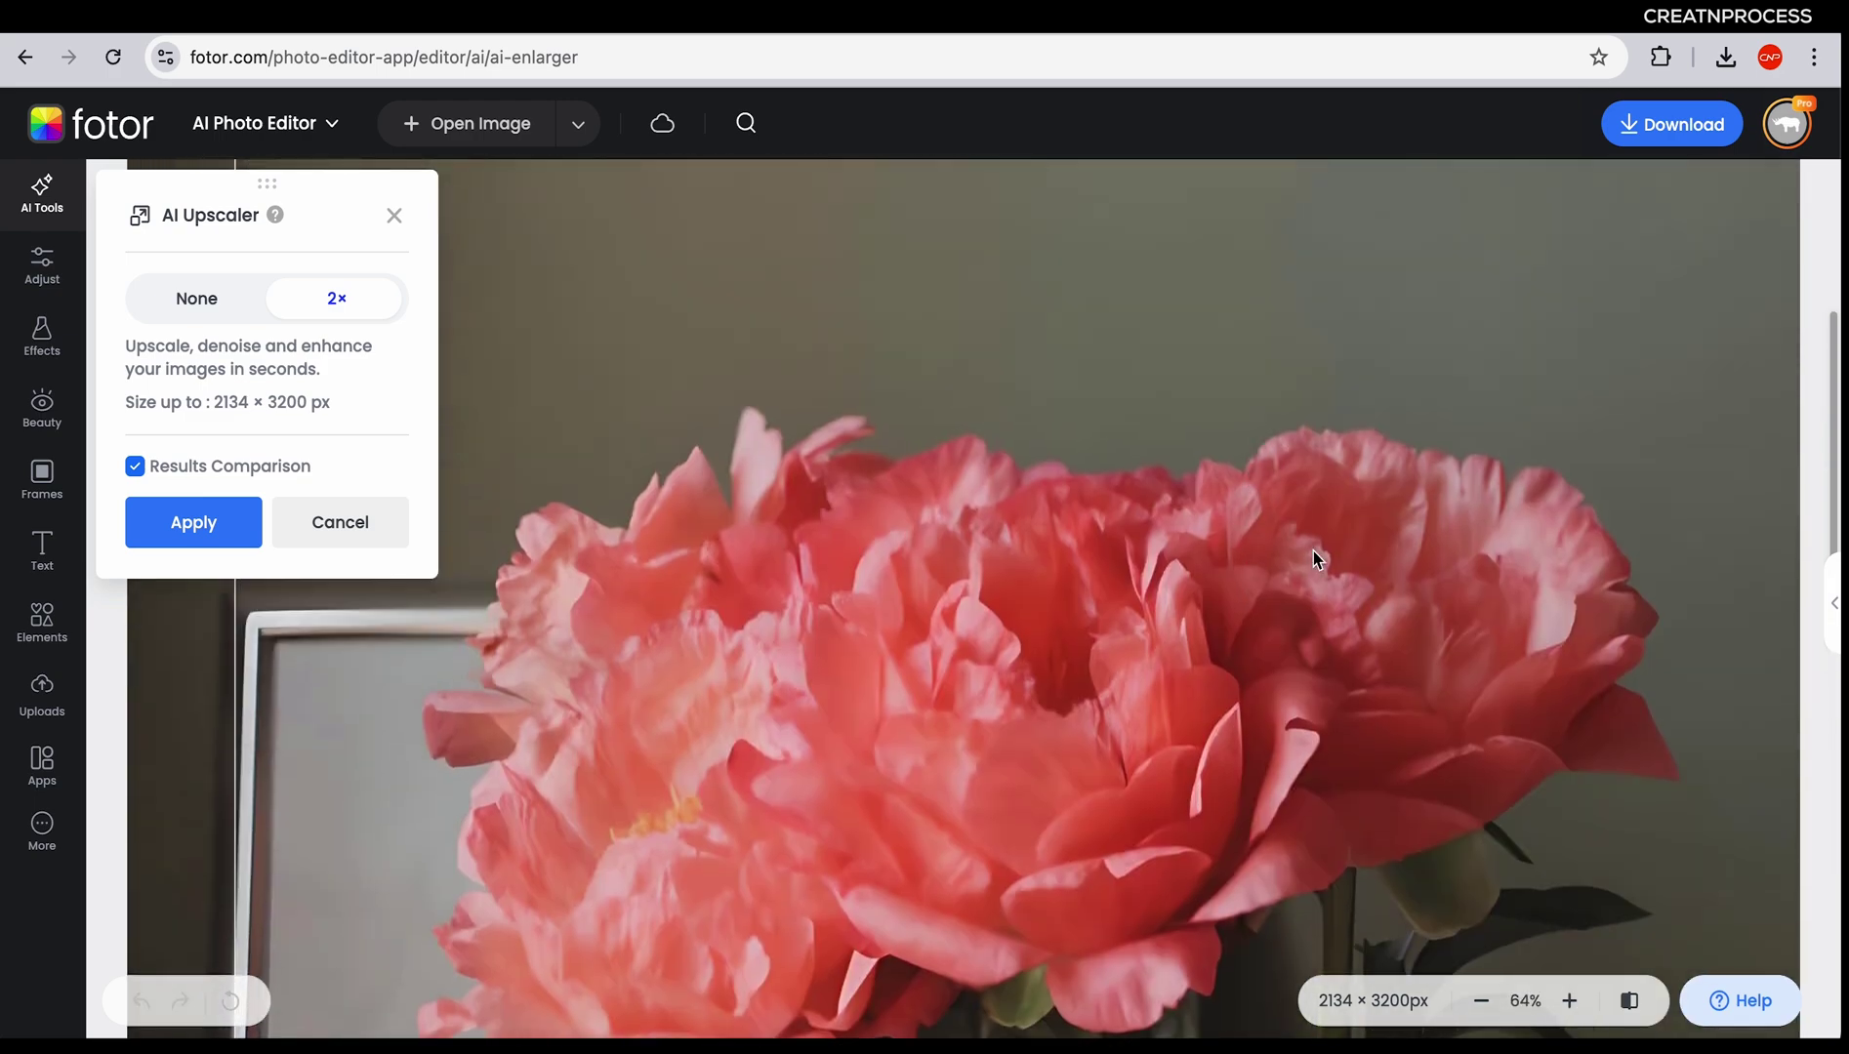
{"action": "scroll", "coordinate": [1159, 627], "scroll_direction": "down", "scroll_amount": 5}
{"action": "scroll", "coordinate": [1159, 627], "scroll_direction": "up", "scroll_amount": 1}
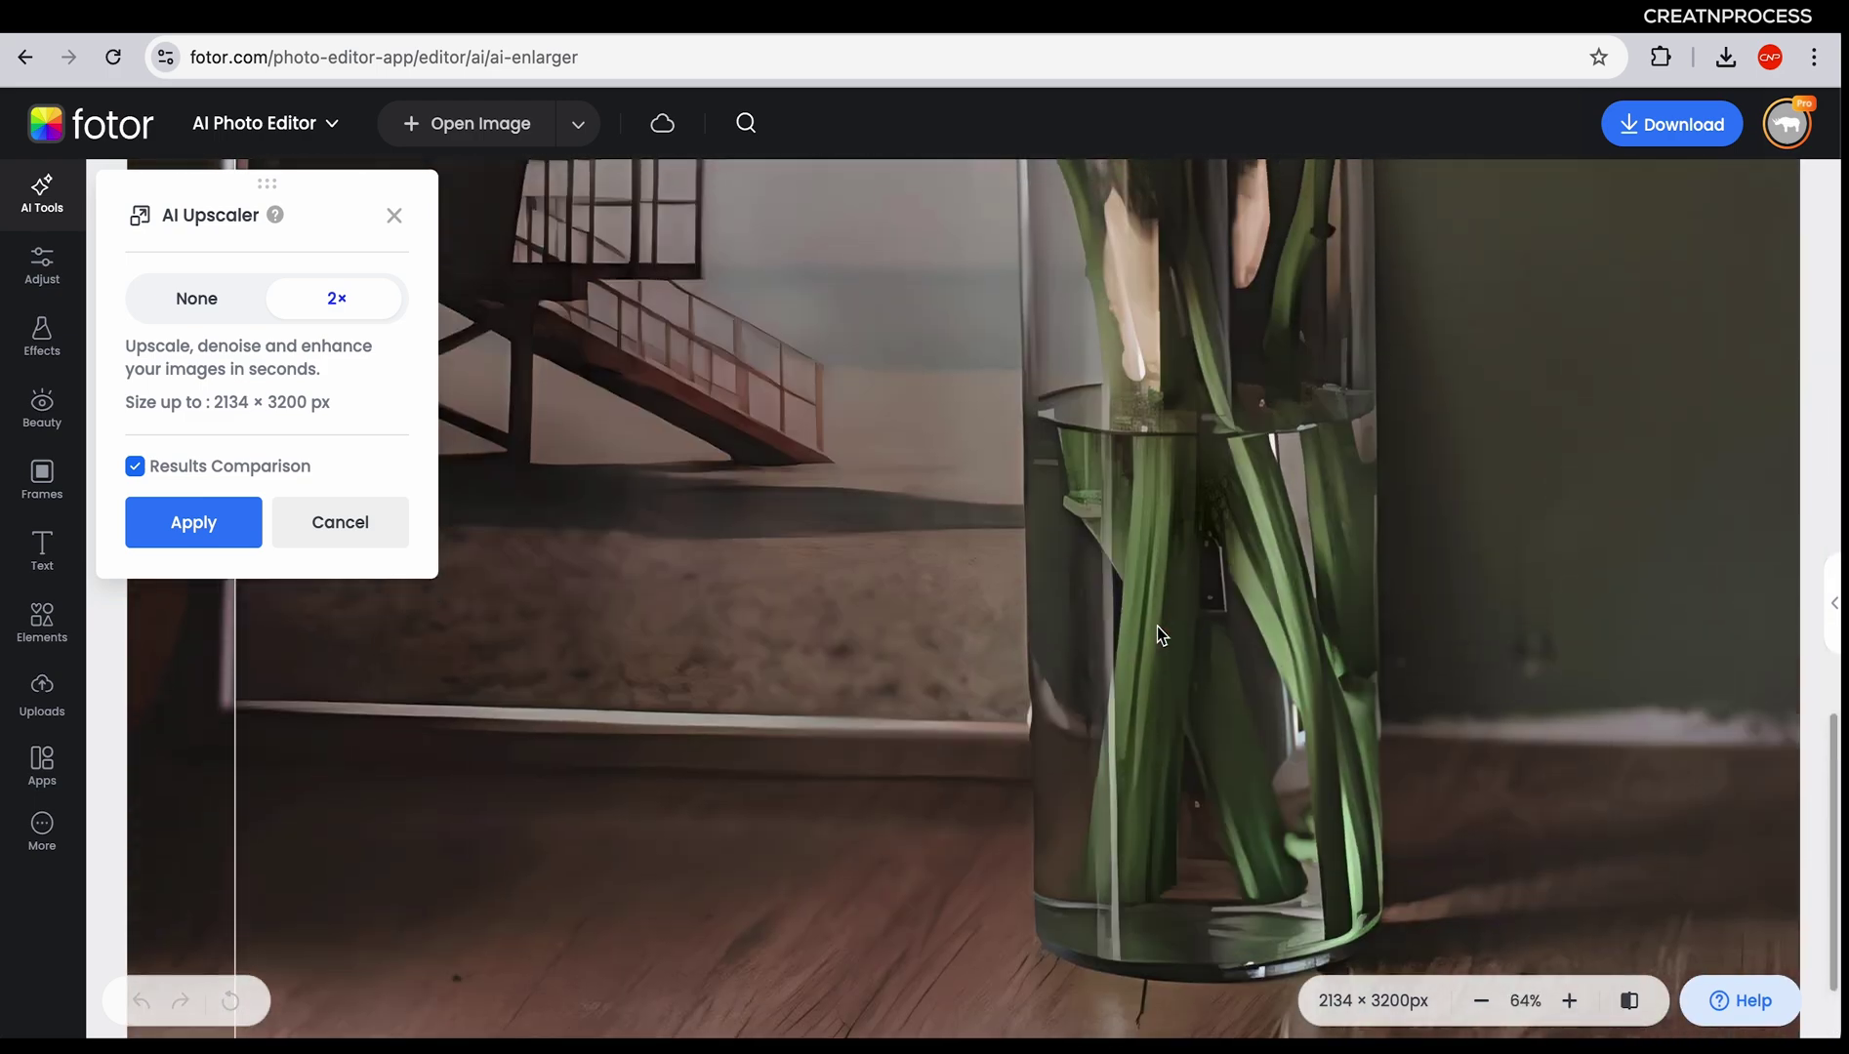
{"action": "scroll", "coordinate": [1160, 633], "scroll_direction": "down", "scroll_amount": 3}
{"action": "left_click_drag", "start_coordinate": [454, 625], "coordinate": [771, 716]}
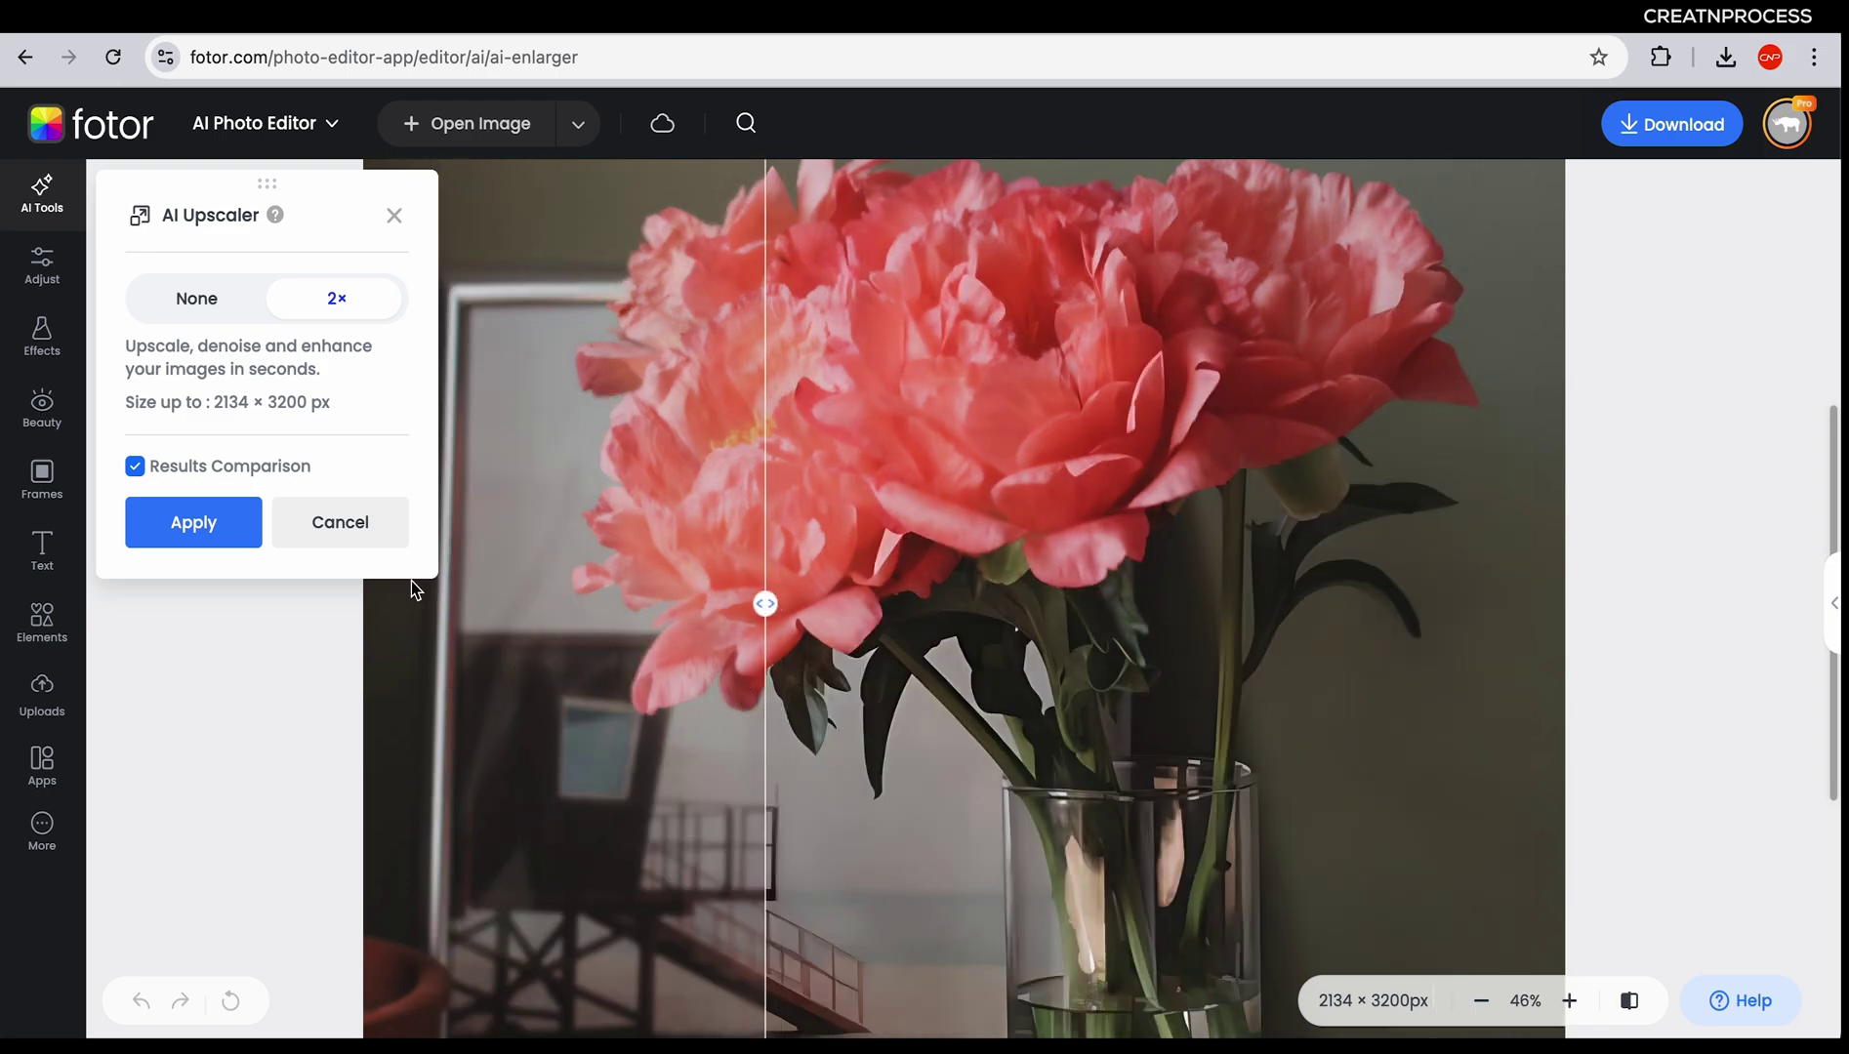
{"action": "left_click", "coordinate": [200, 524]}
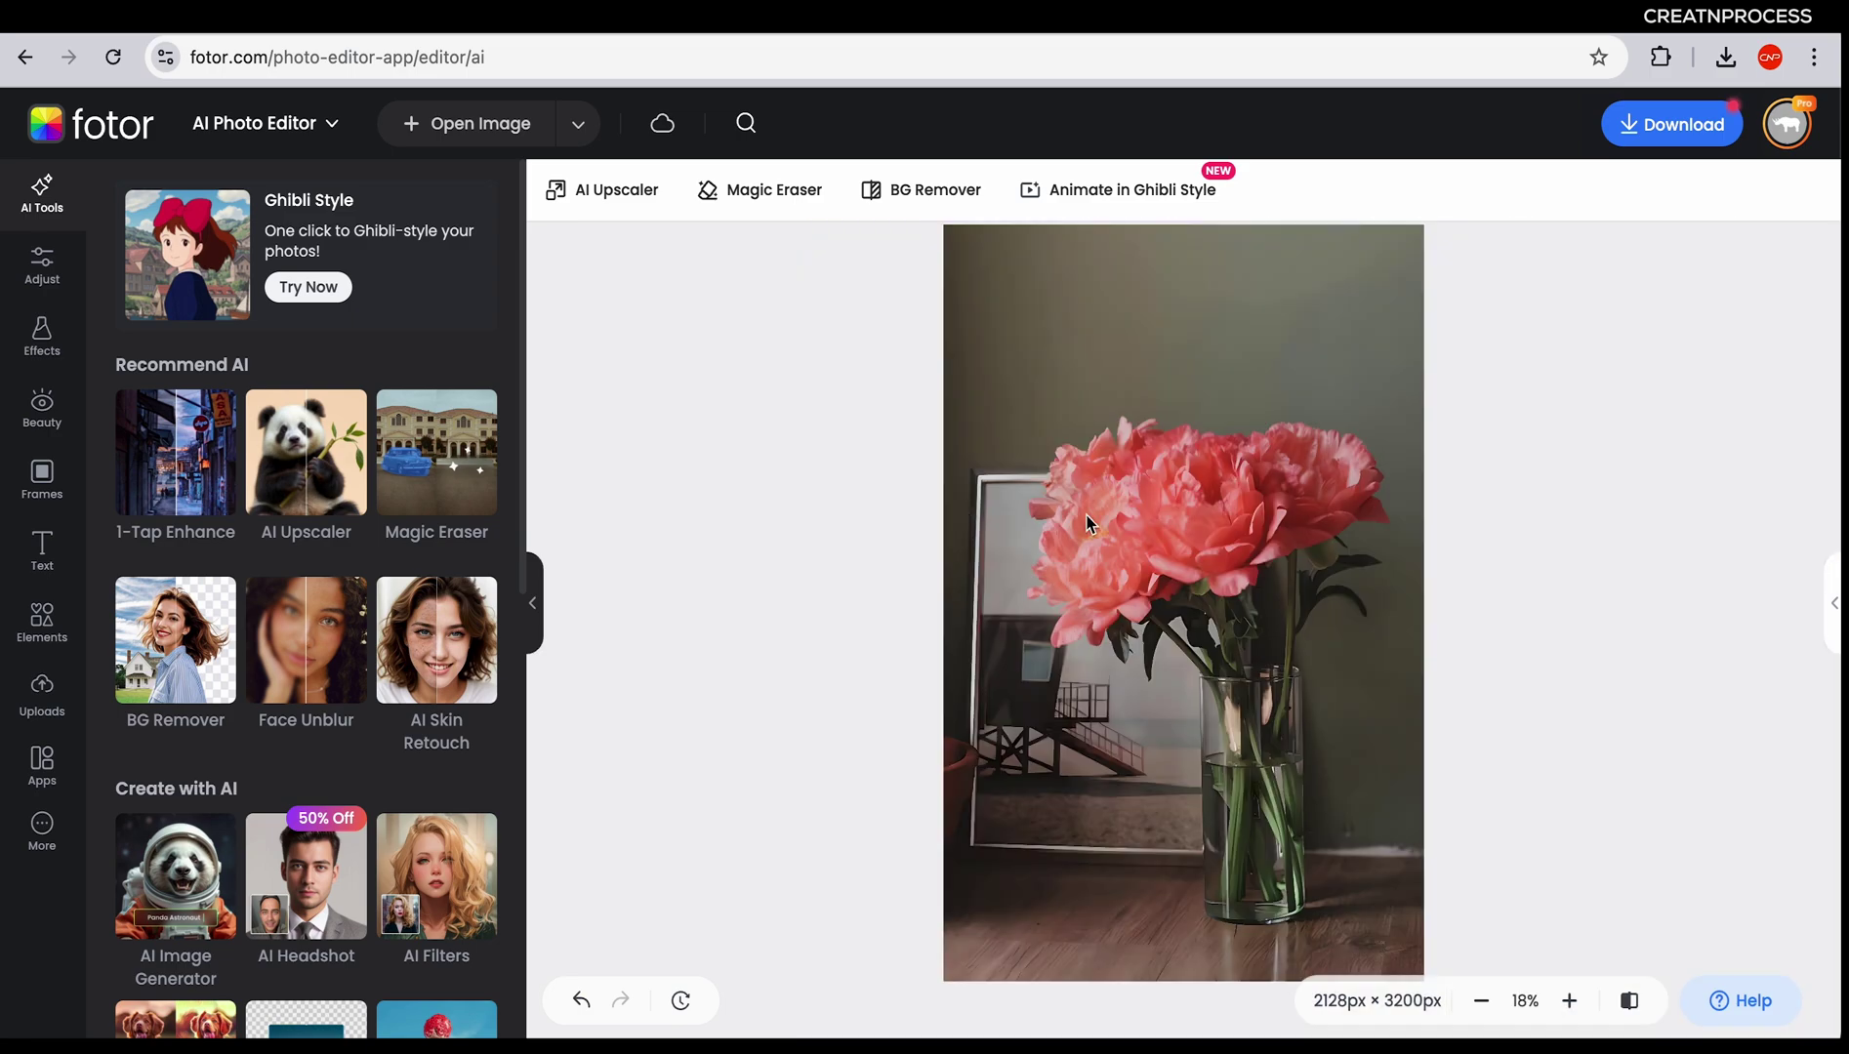
{"action": "scroll", "coordinate": [1088, 524], "scroll_direction": "up", "scroll_amount": 5}
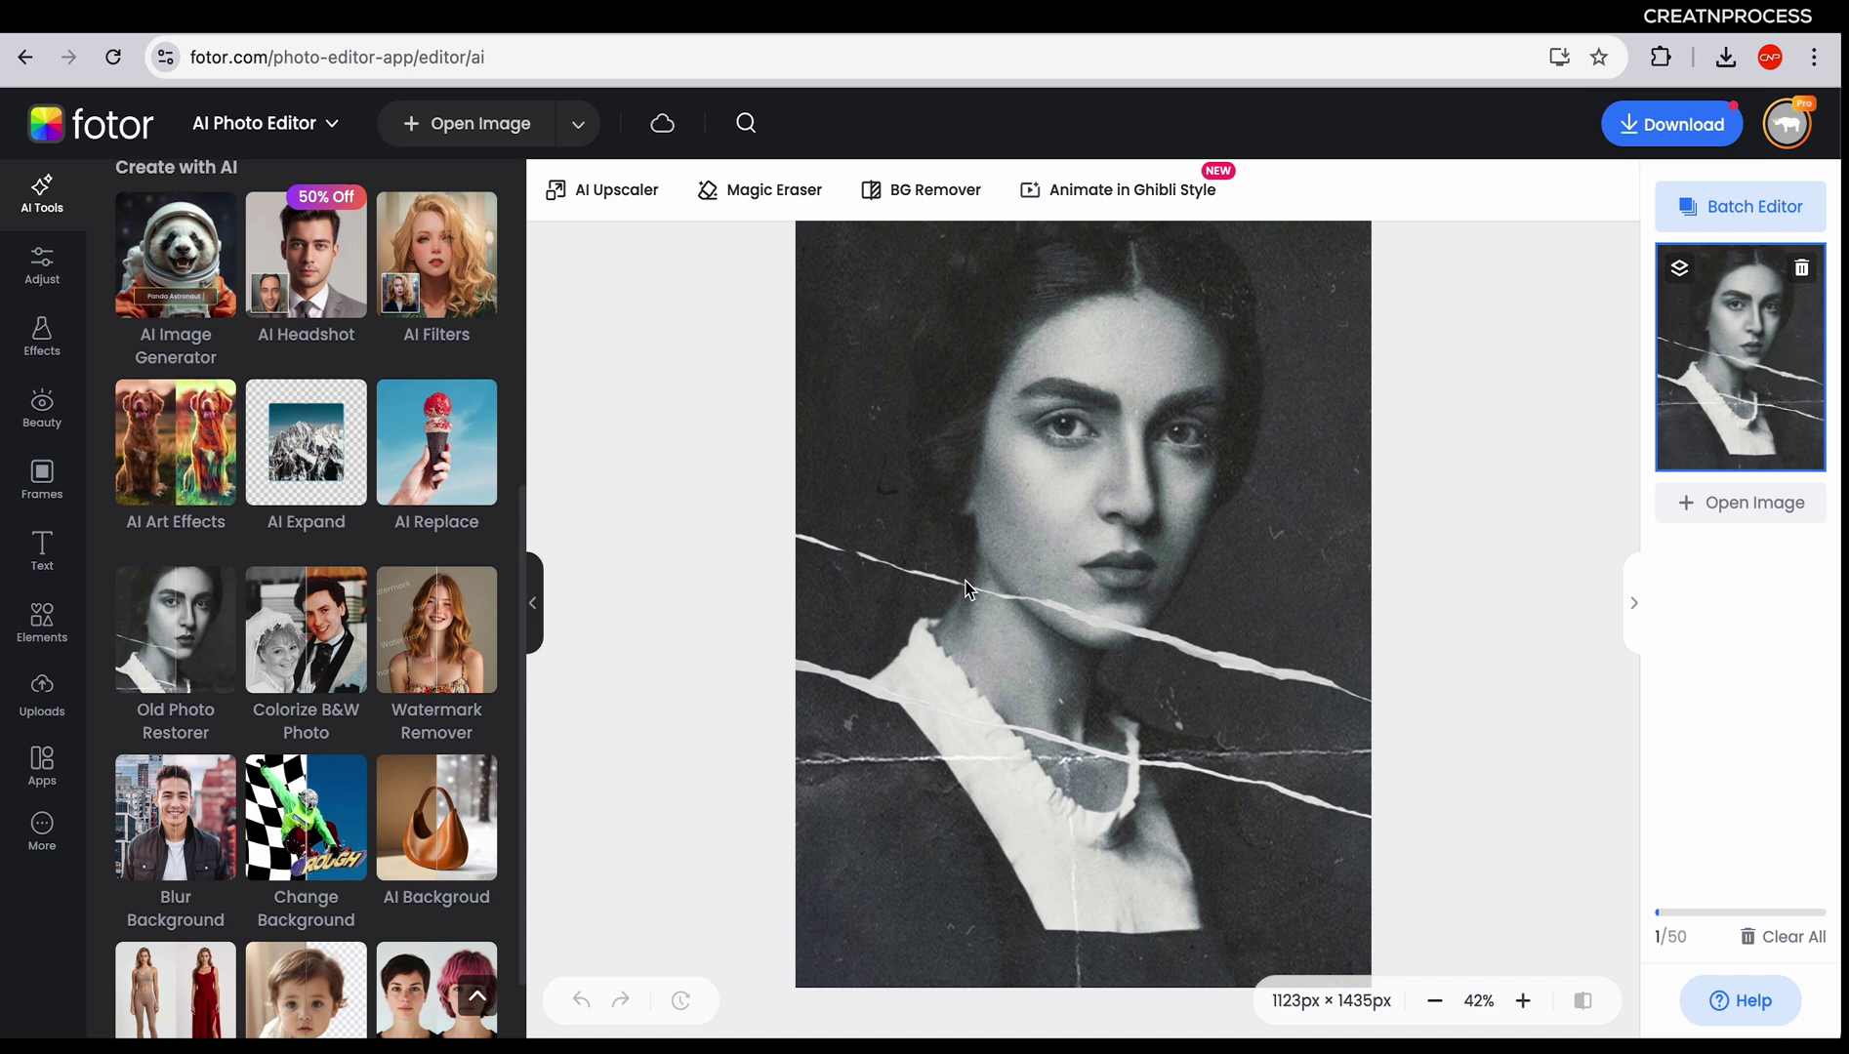
Scroll to Create with AI and open Old Photo Restorer on the creased black-and-white portrait
{"action": "scroll", "coordinate": [1174, 680], "scroll_direction": "up", "scroll_amount": 1}
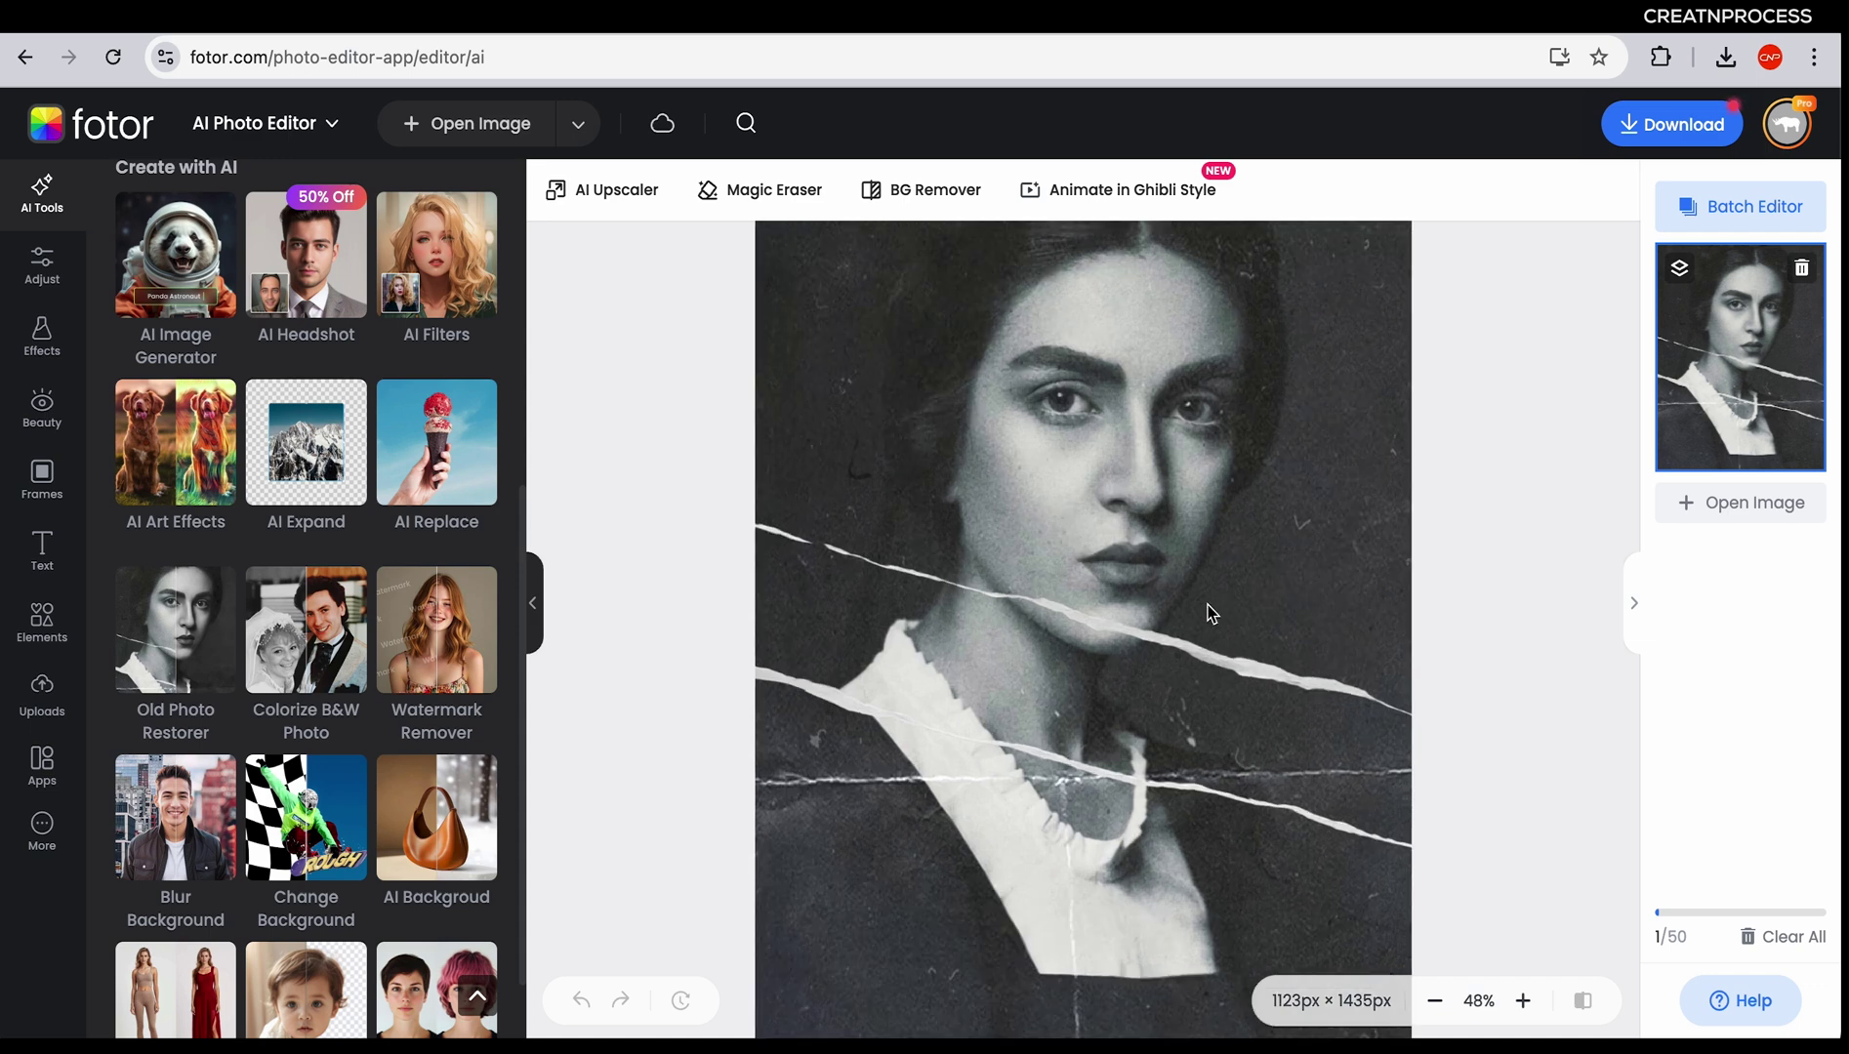
{"action": "scroll", "coordinate": [198, 649], "scroll_direction": "up", "scroll_amount": 6}
{"action": "scroll", "coordinate": [190, 684], "scroll_direction": "down", "scroll_amount": 6}
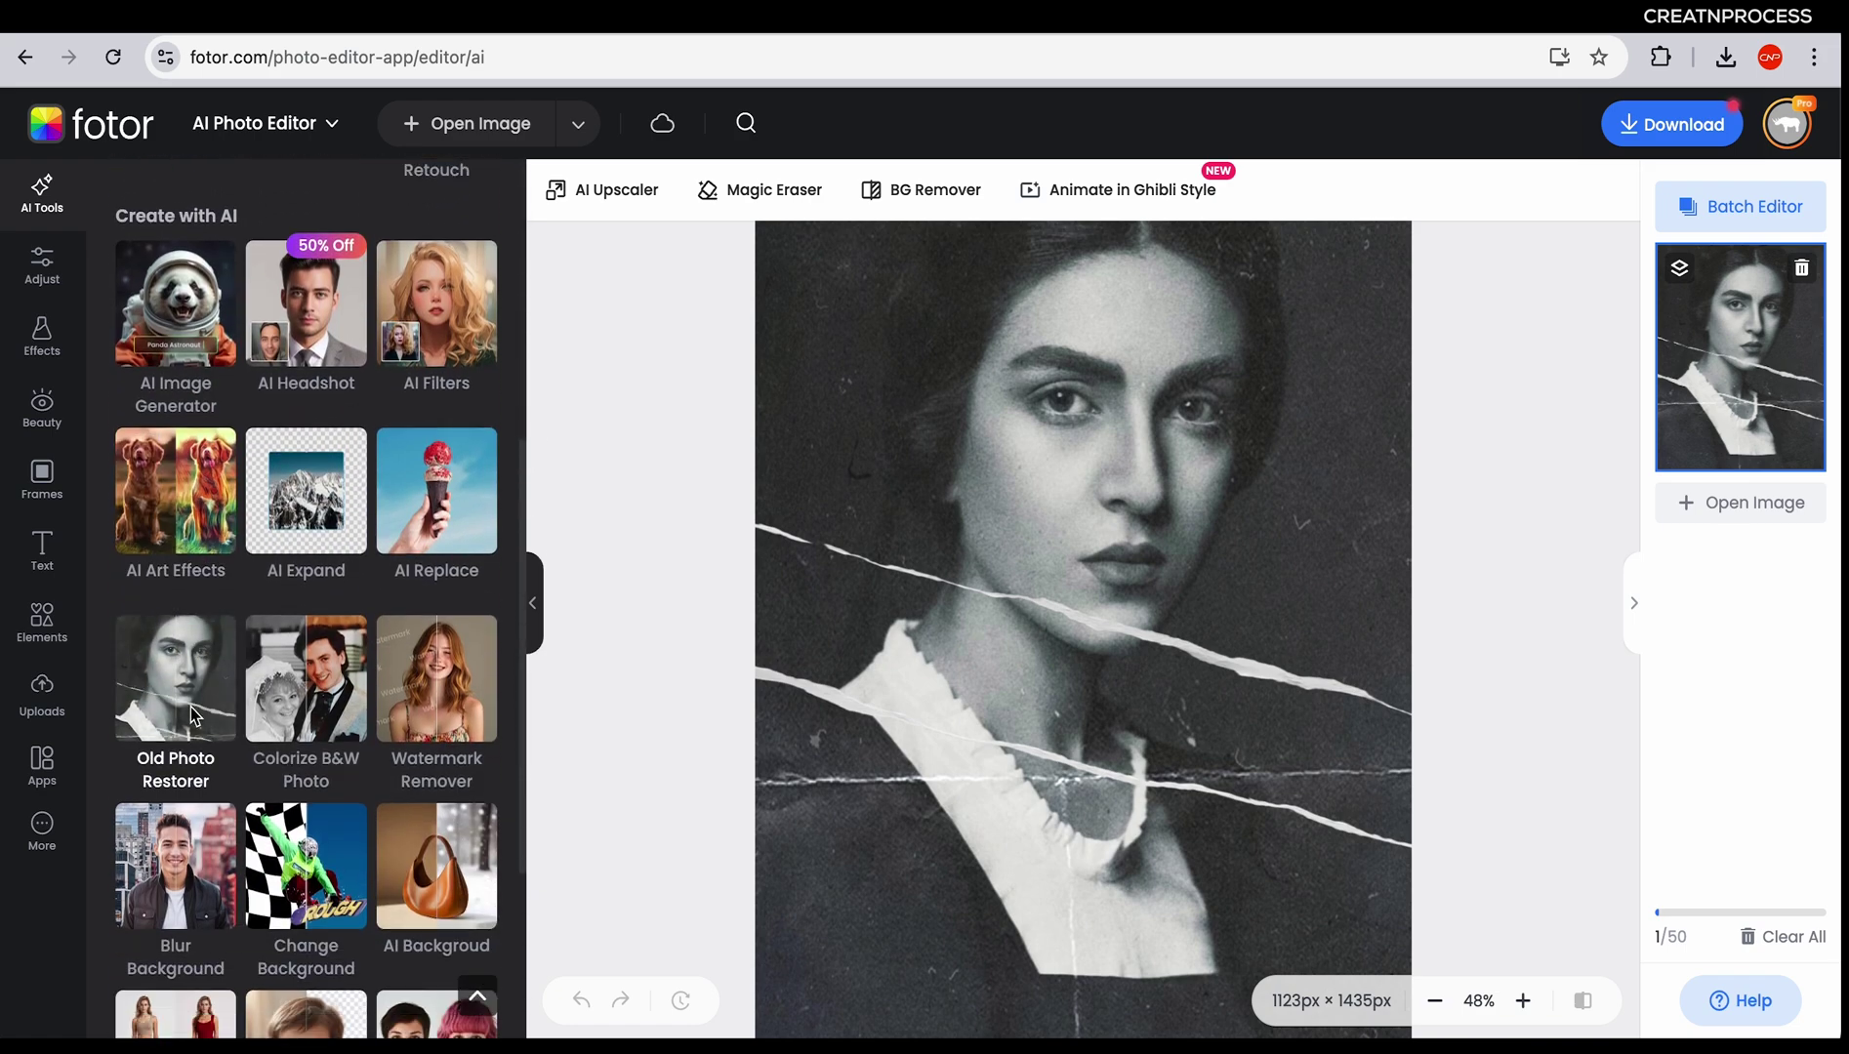
{"action": "left_click", "coordinate": [190, 713]}
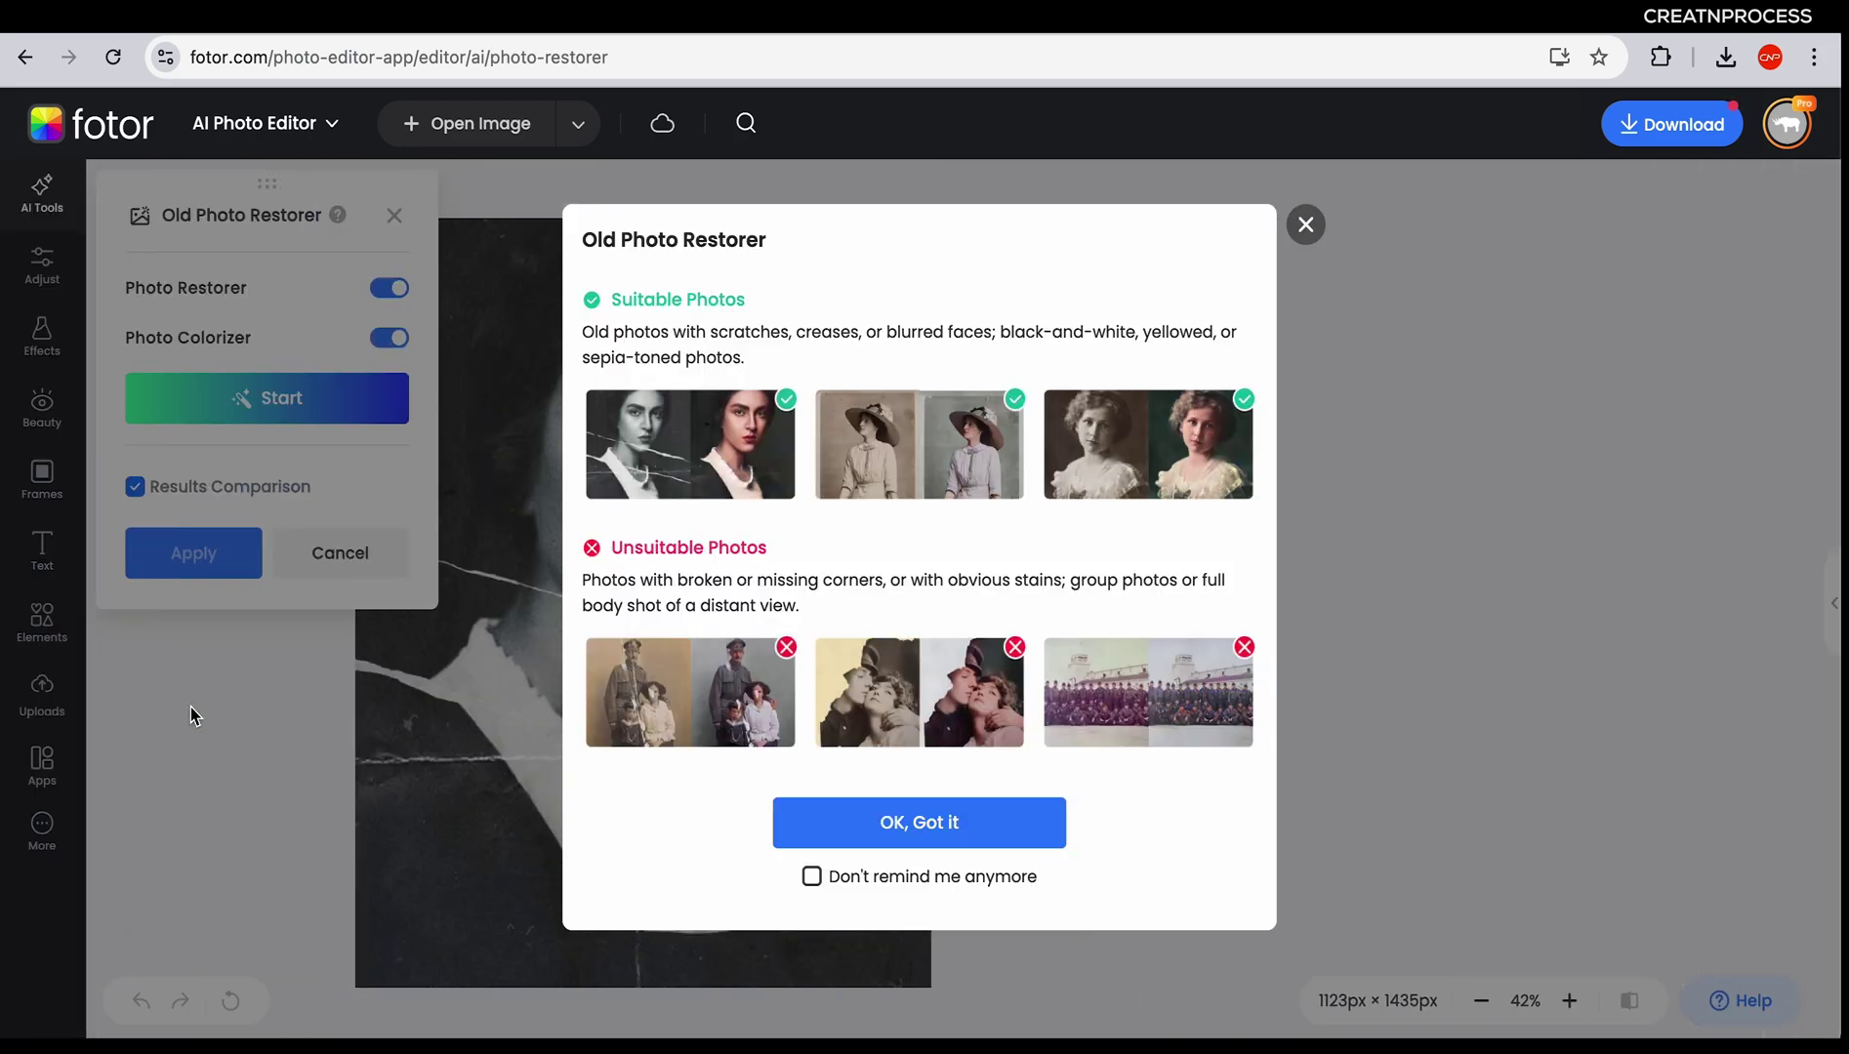
Run Photo Restorer with Photo Colorizer on the creased portrait and sweep the Before/After slider
{"action": "left_click", "coordinate": [893, 830]}
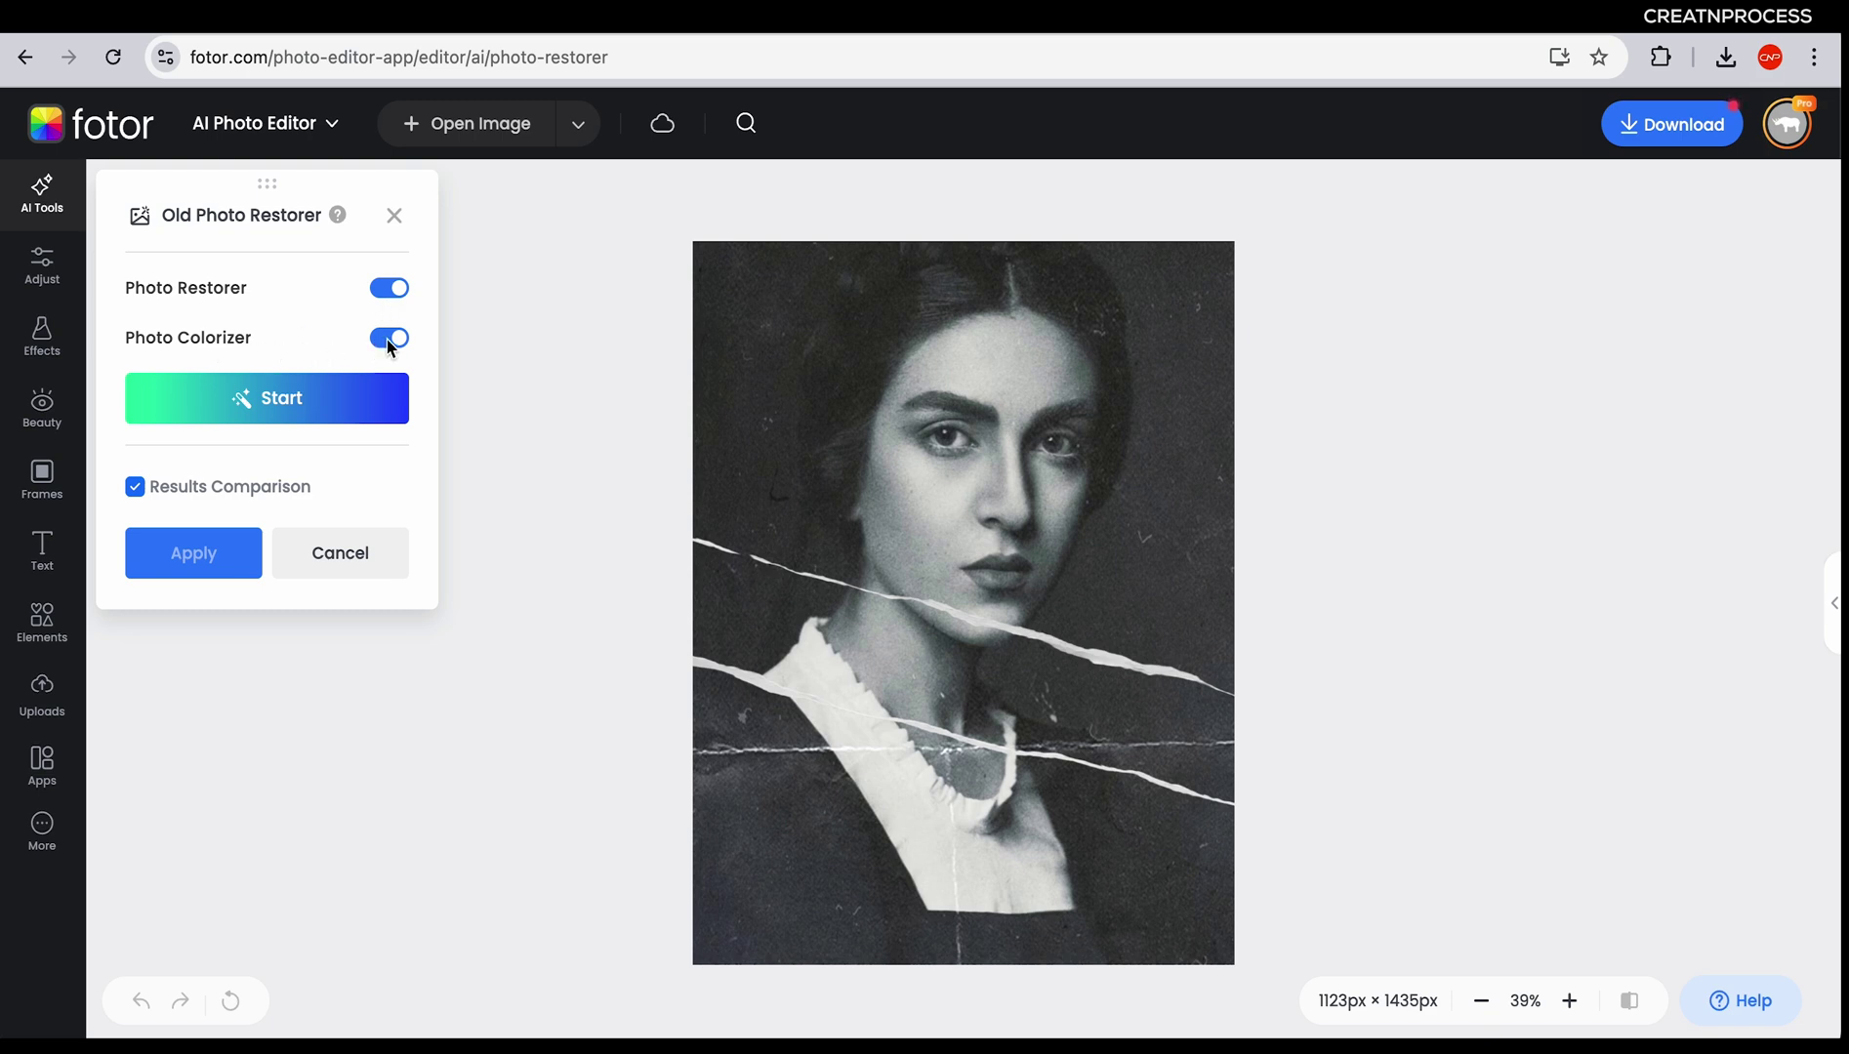
{"action": "left_click", "coordinate": [300, 416]}
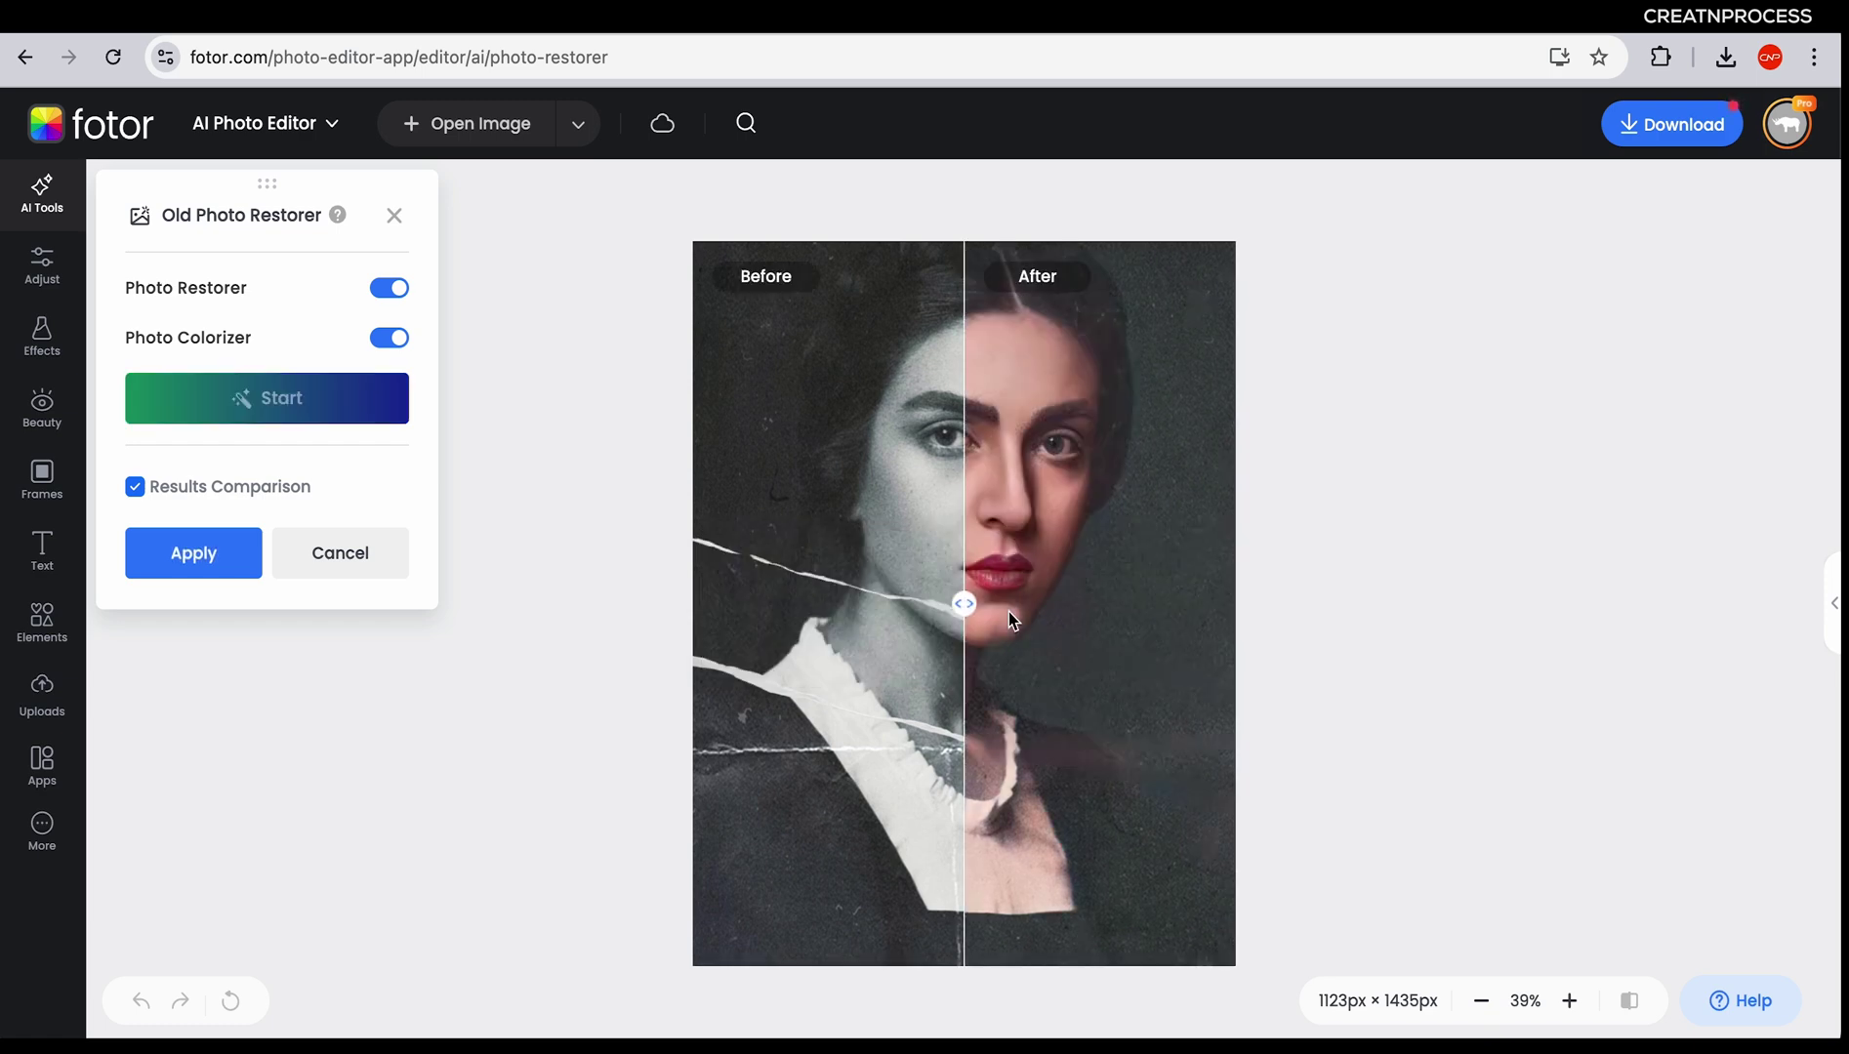
{"action": "scroll", "coordinate": [990, 701], "scroll_direction": "up", "scroll_amount": 3}
{"action": "scroll", "coordinate": [994, 701], "scroll_direction": "down", "scroll_amount": 2}
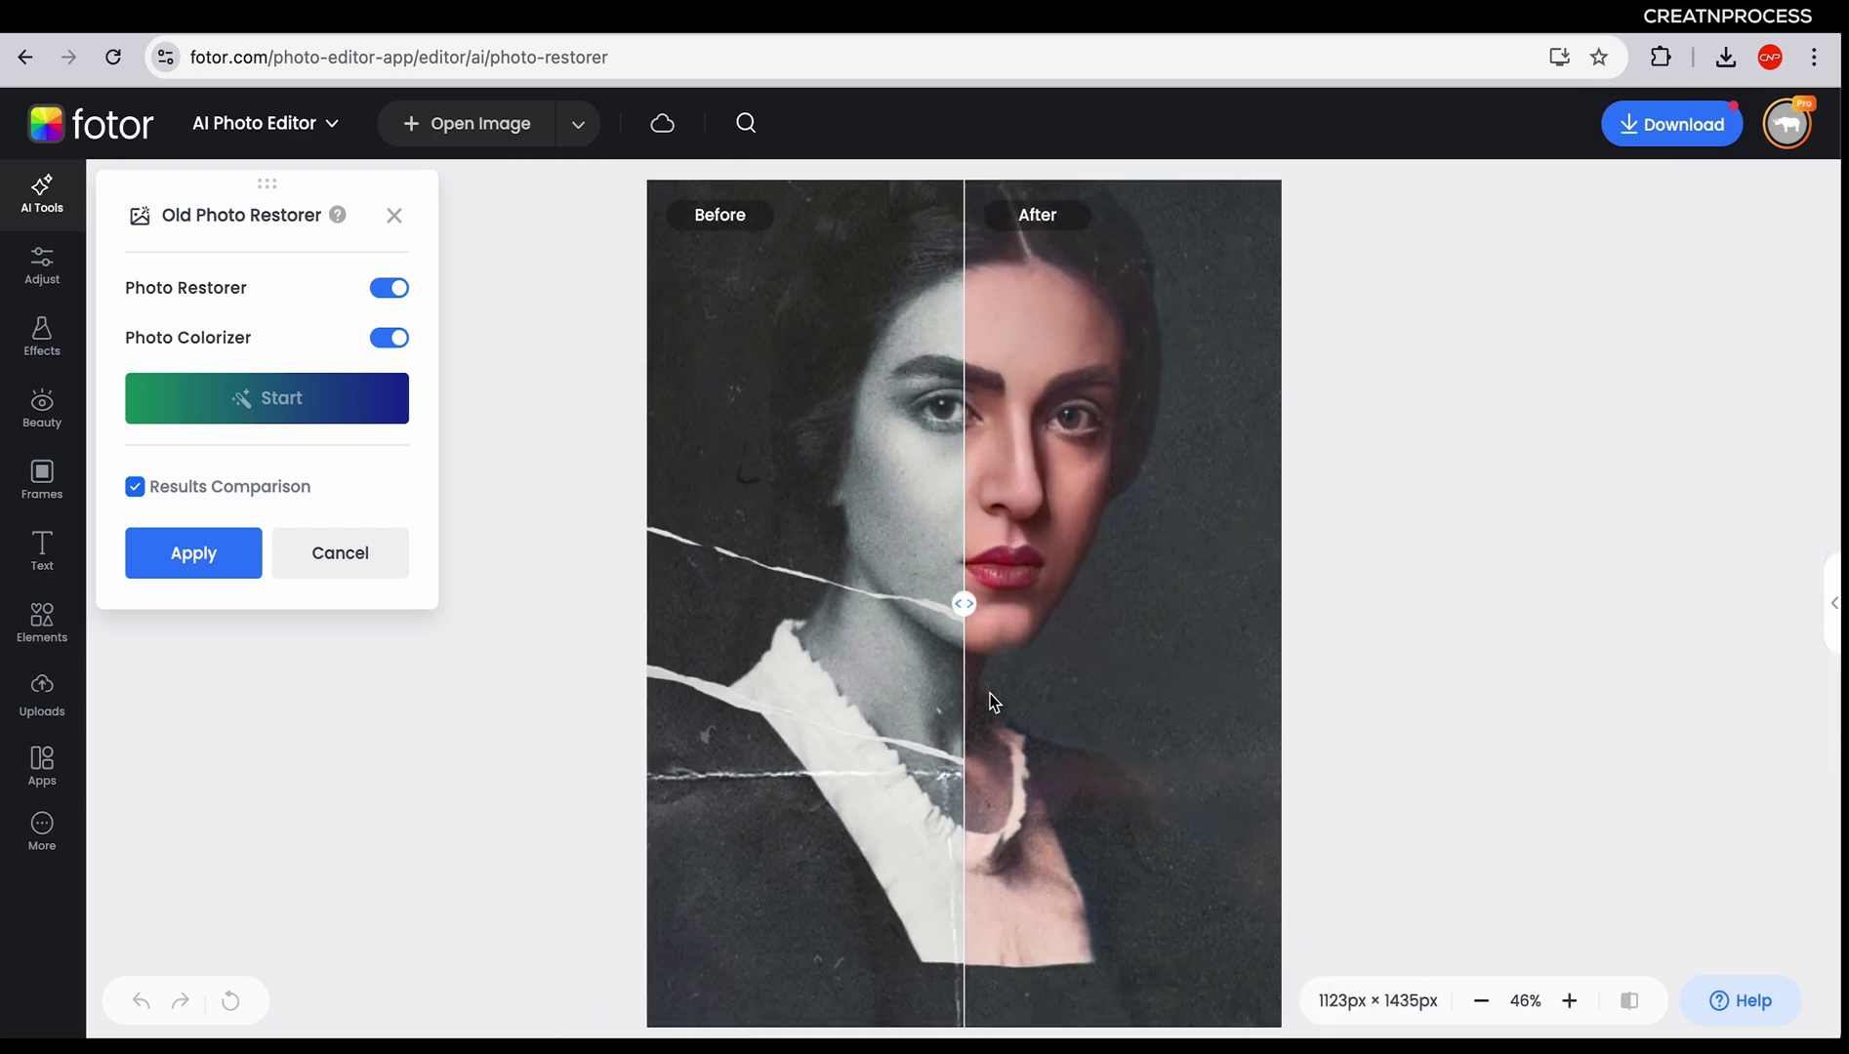
{"action": "left_click_drag", "start_coordinate": [964, 603], "coordinate": [1220, 604]}
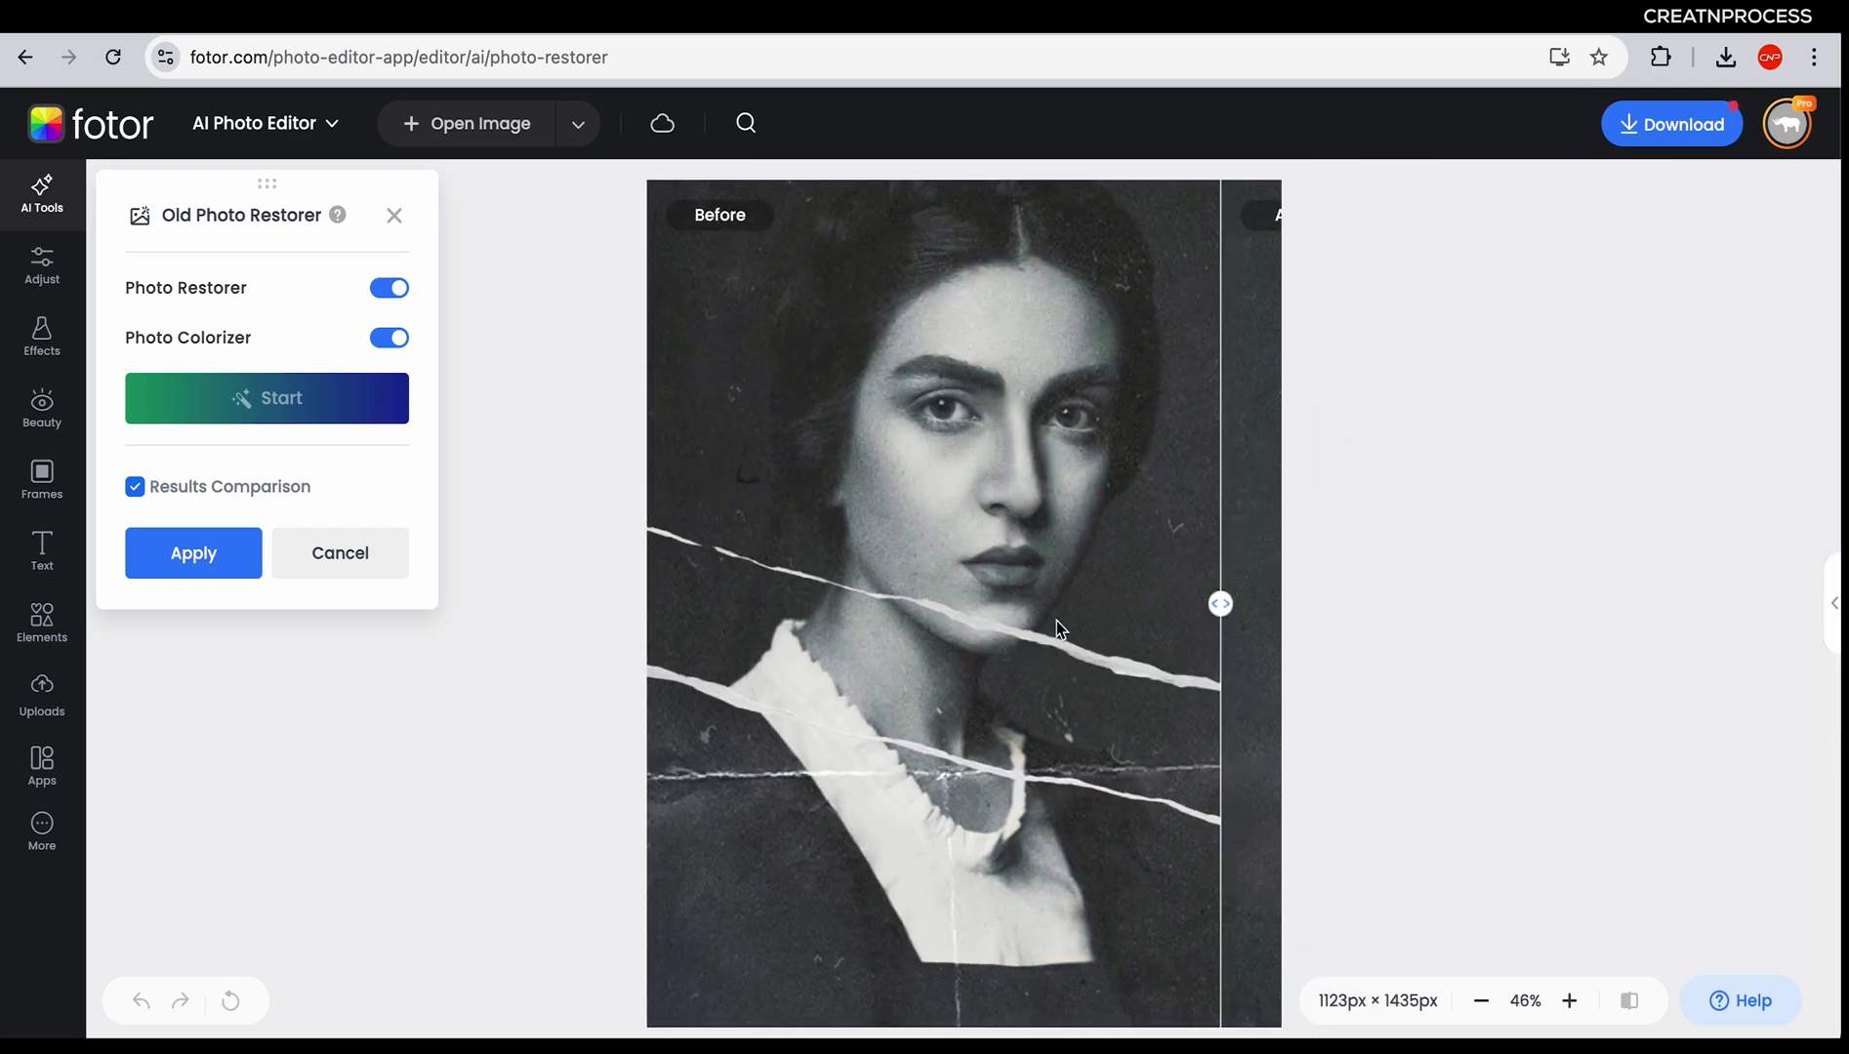
{"action": "left_click_drag", "start_coordinate": [1221, 604], "coordinate": [634, 683]}
{"action": "mouse_move", "coordinate": [651, 605]}
{"action": "left_mouse_down"}
{"action": "mouse_move", "coordinate": [1156, 604]}
{"action": "mouse_move", "coordinate": [634, 612]}
{"action": "mouse_move", "coordinate": [1205, 603]}
{"action": "mouse_move", "coordinate": [659, 623]}
{"action": "left_mouse_up"}
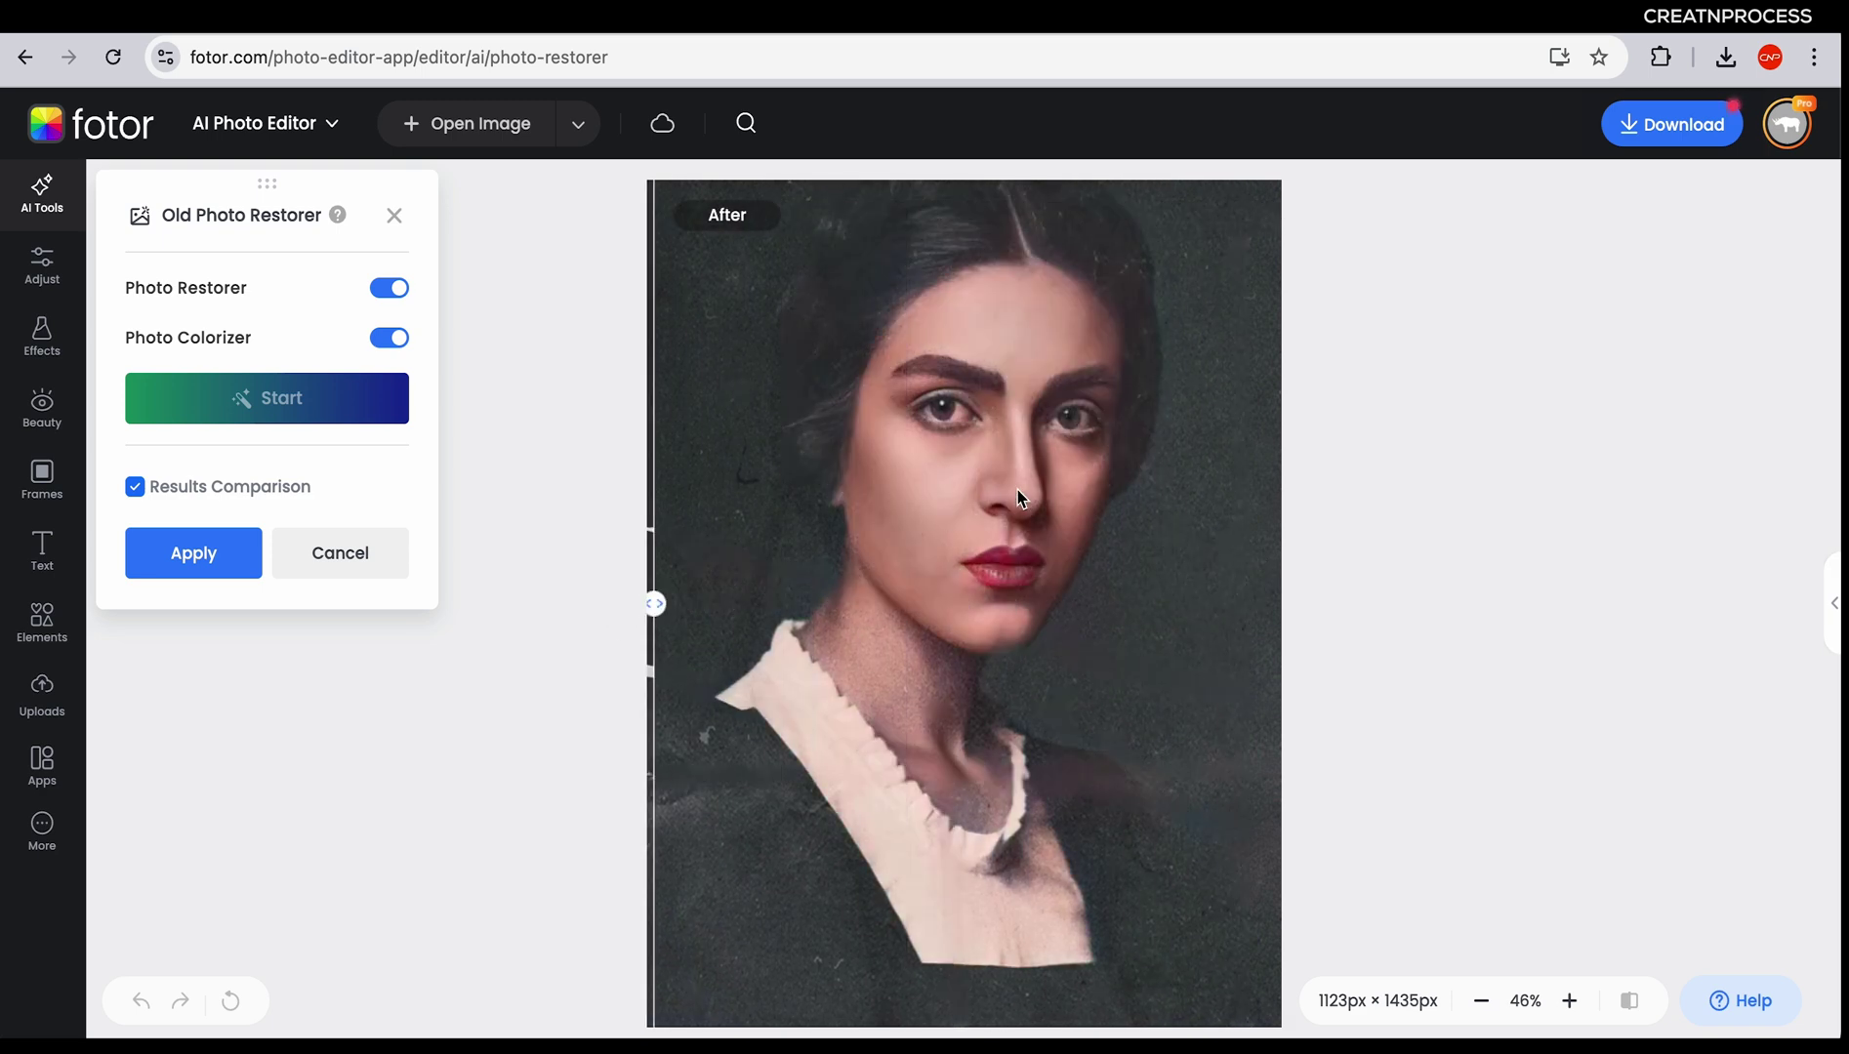
{"action": "scroll", "coordinate": [1018, 497], "scroll_direction": "down", "scroll_amount": 5}
{"action": "scroll", "coordinate": [543, 211], "scroll_direction": "up", "scroll_amount": 5}
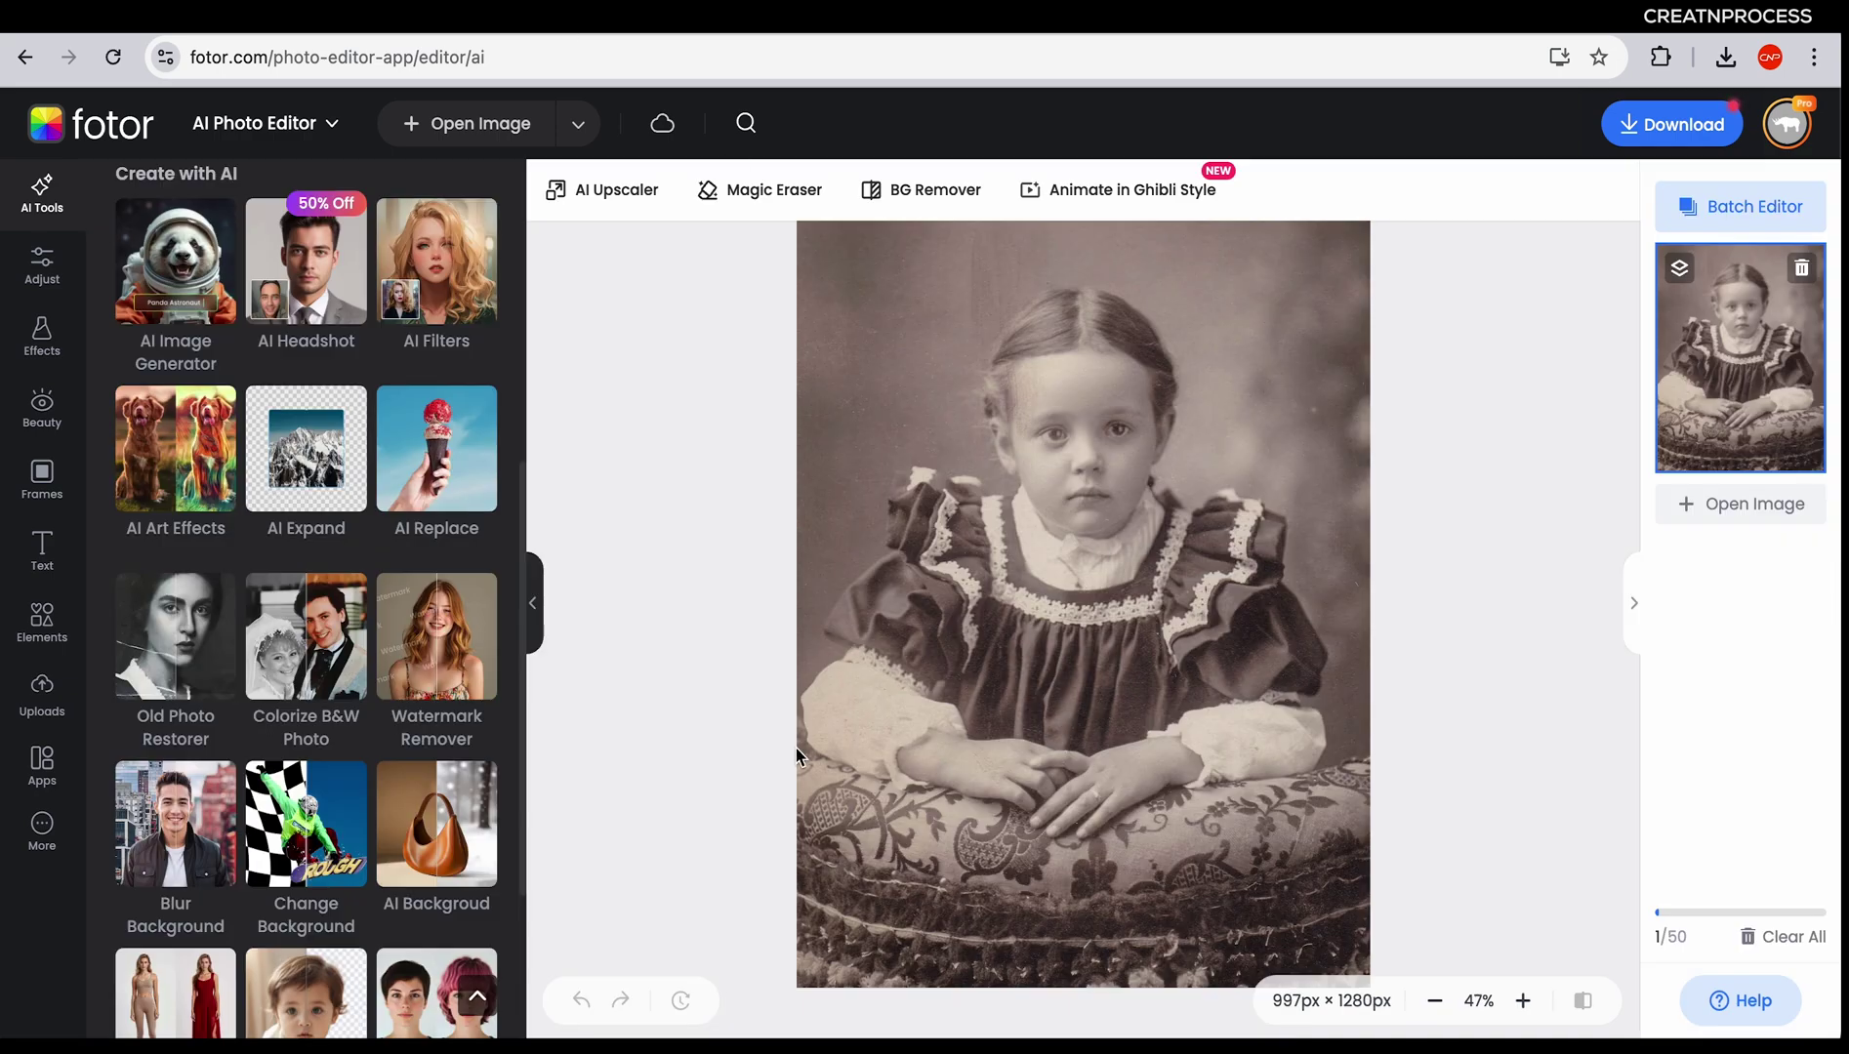
Colourise the sepia child photo in Old Photo Restorer with Photo Restorer switched off
{"action": "left_click", "coordinate": [179, 672]}
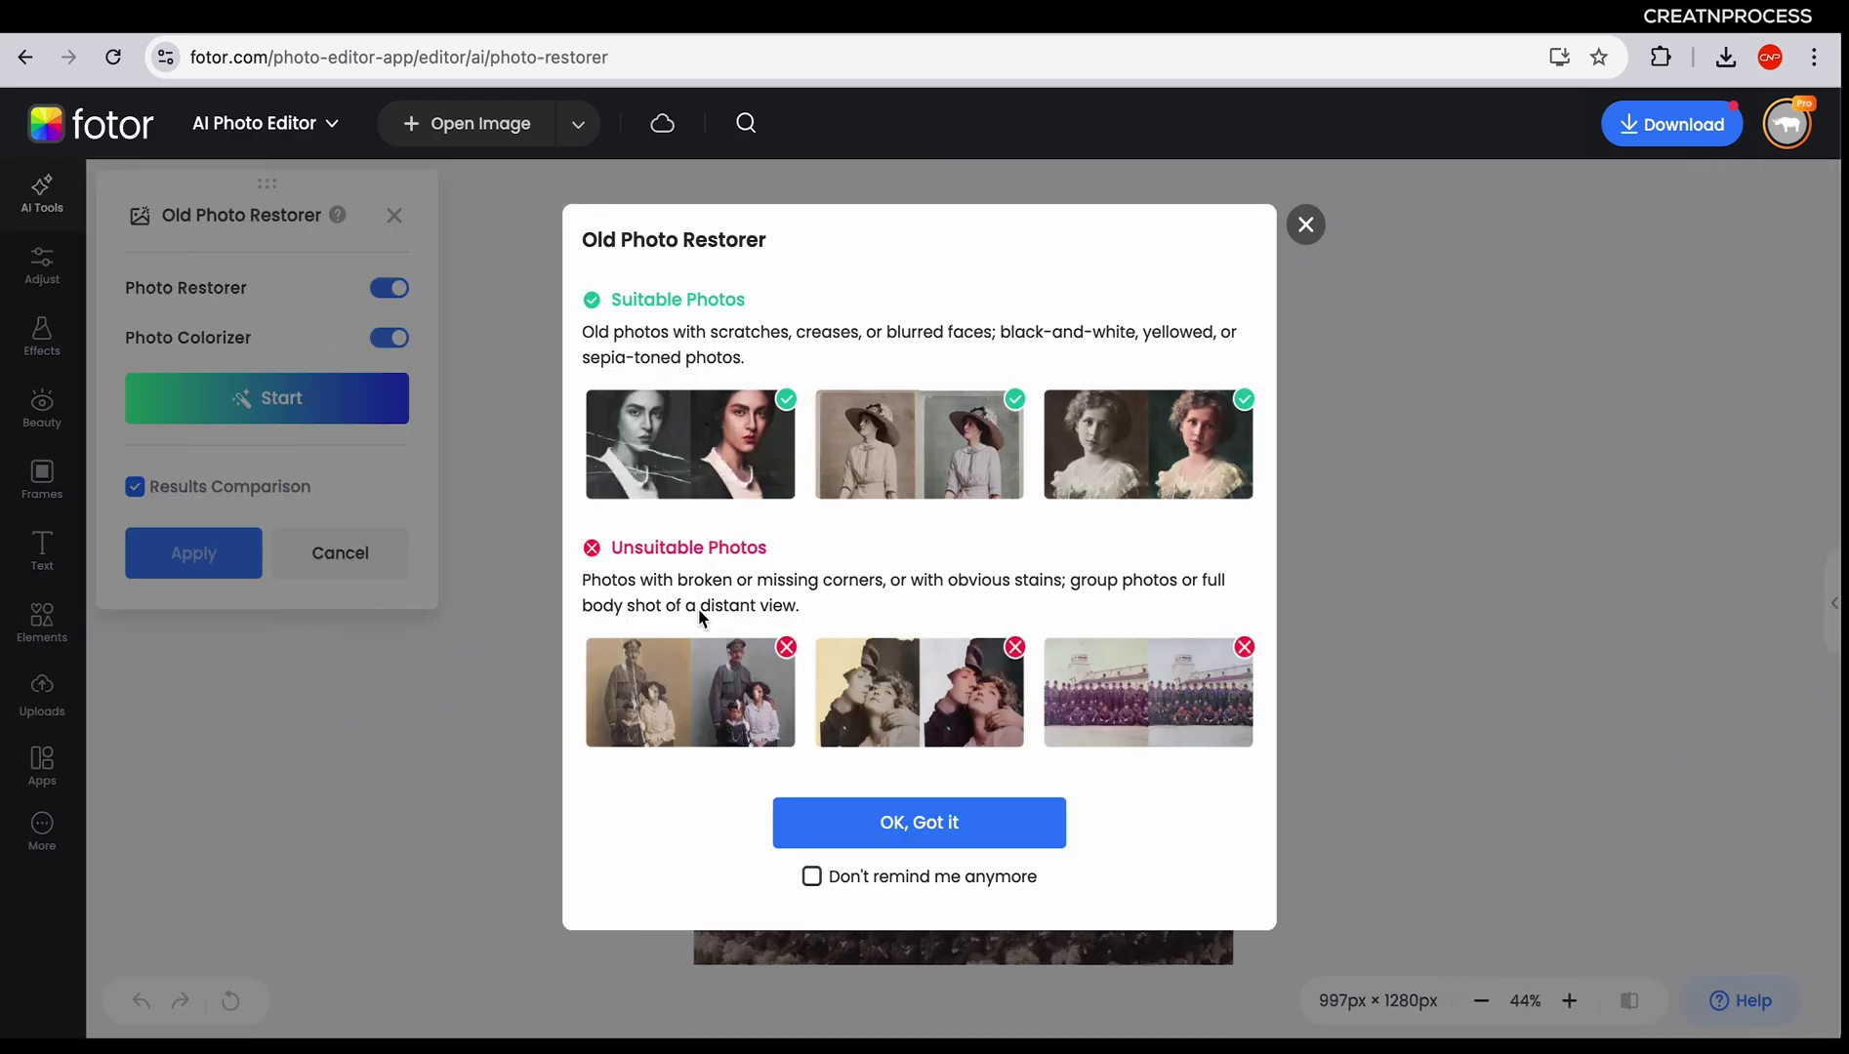
{"action": "left_click", "coordinate": [861, 830]}
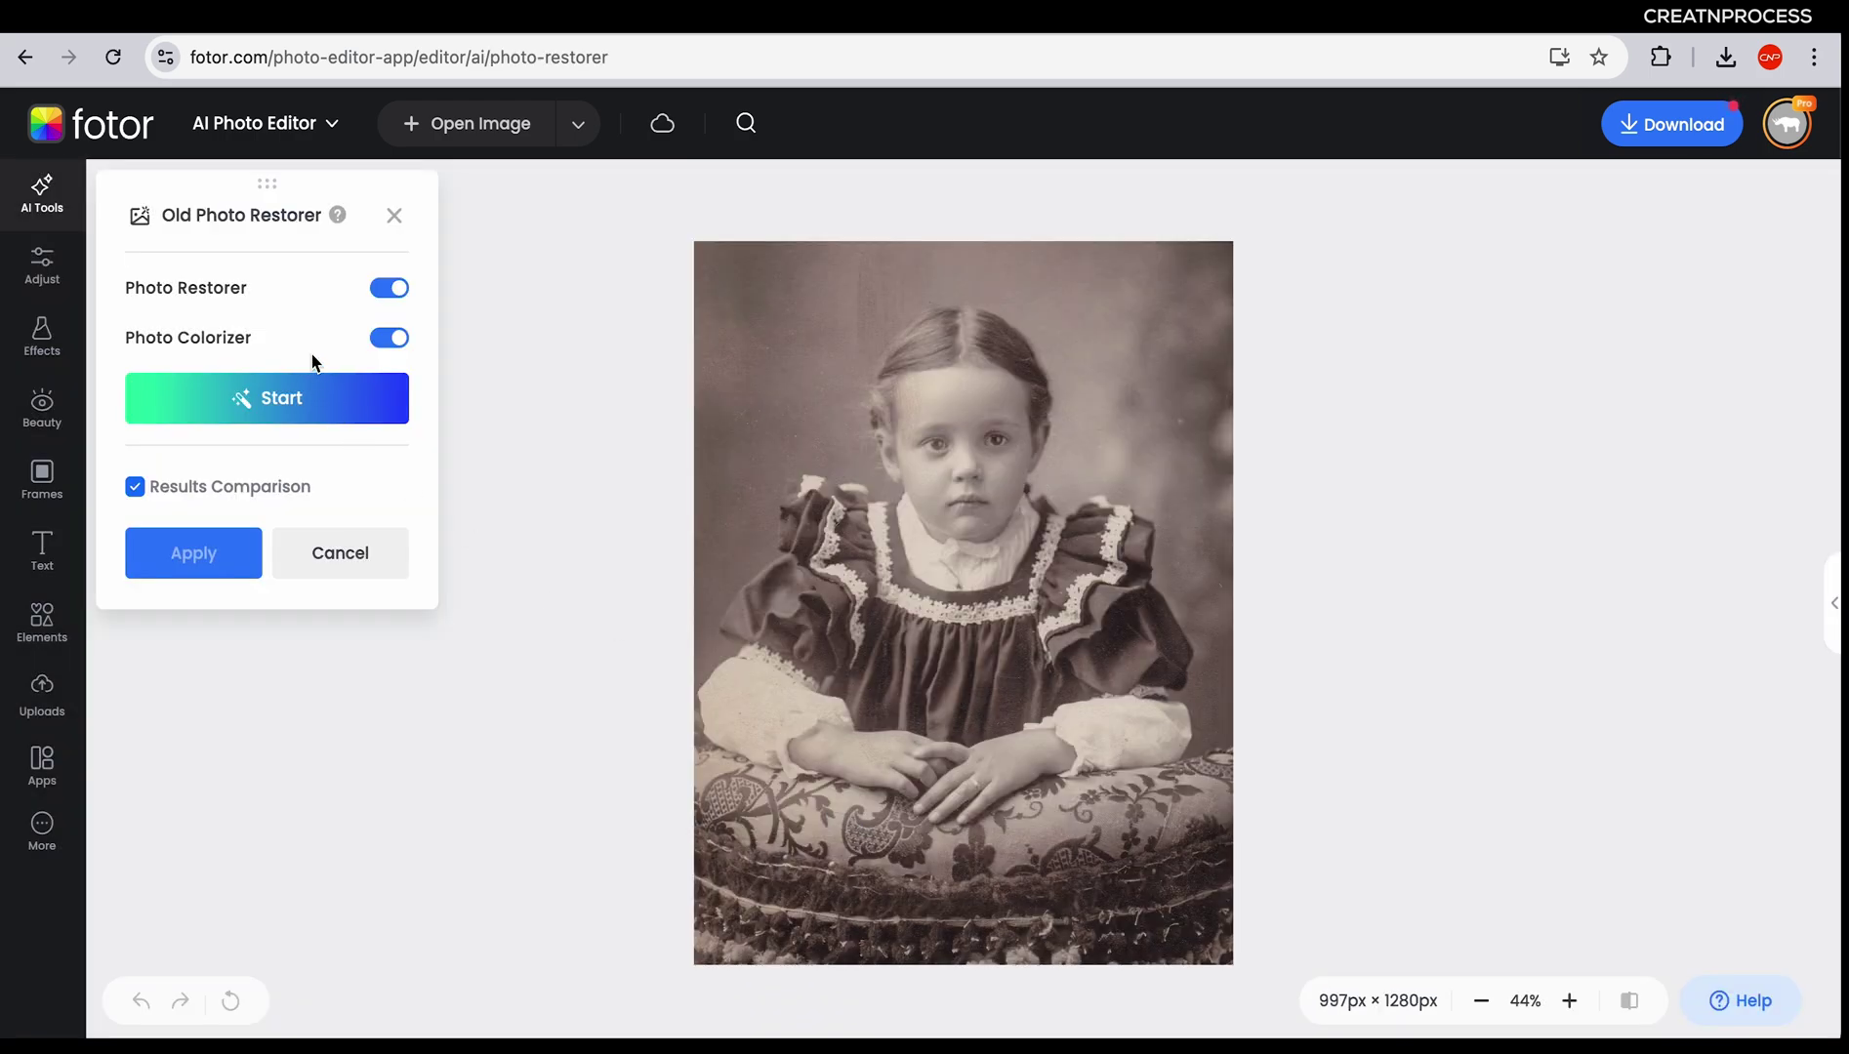
{"action": "left_click", "coordinate": [388, 291]}
{"action": "left_click", "coordinate": [357, 410]}
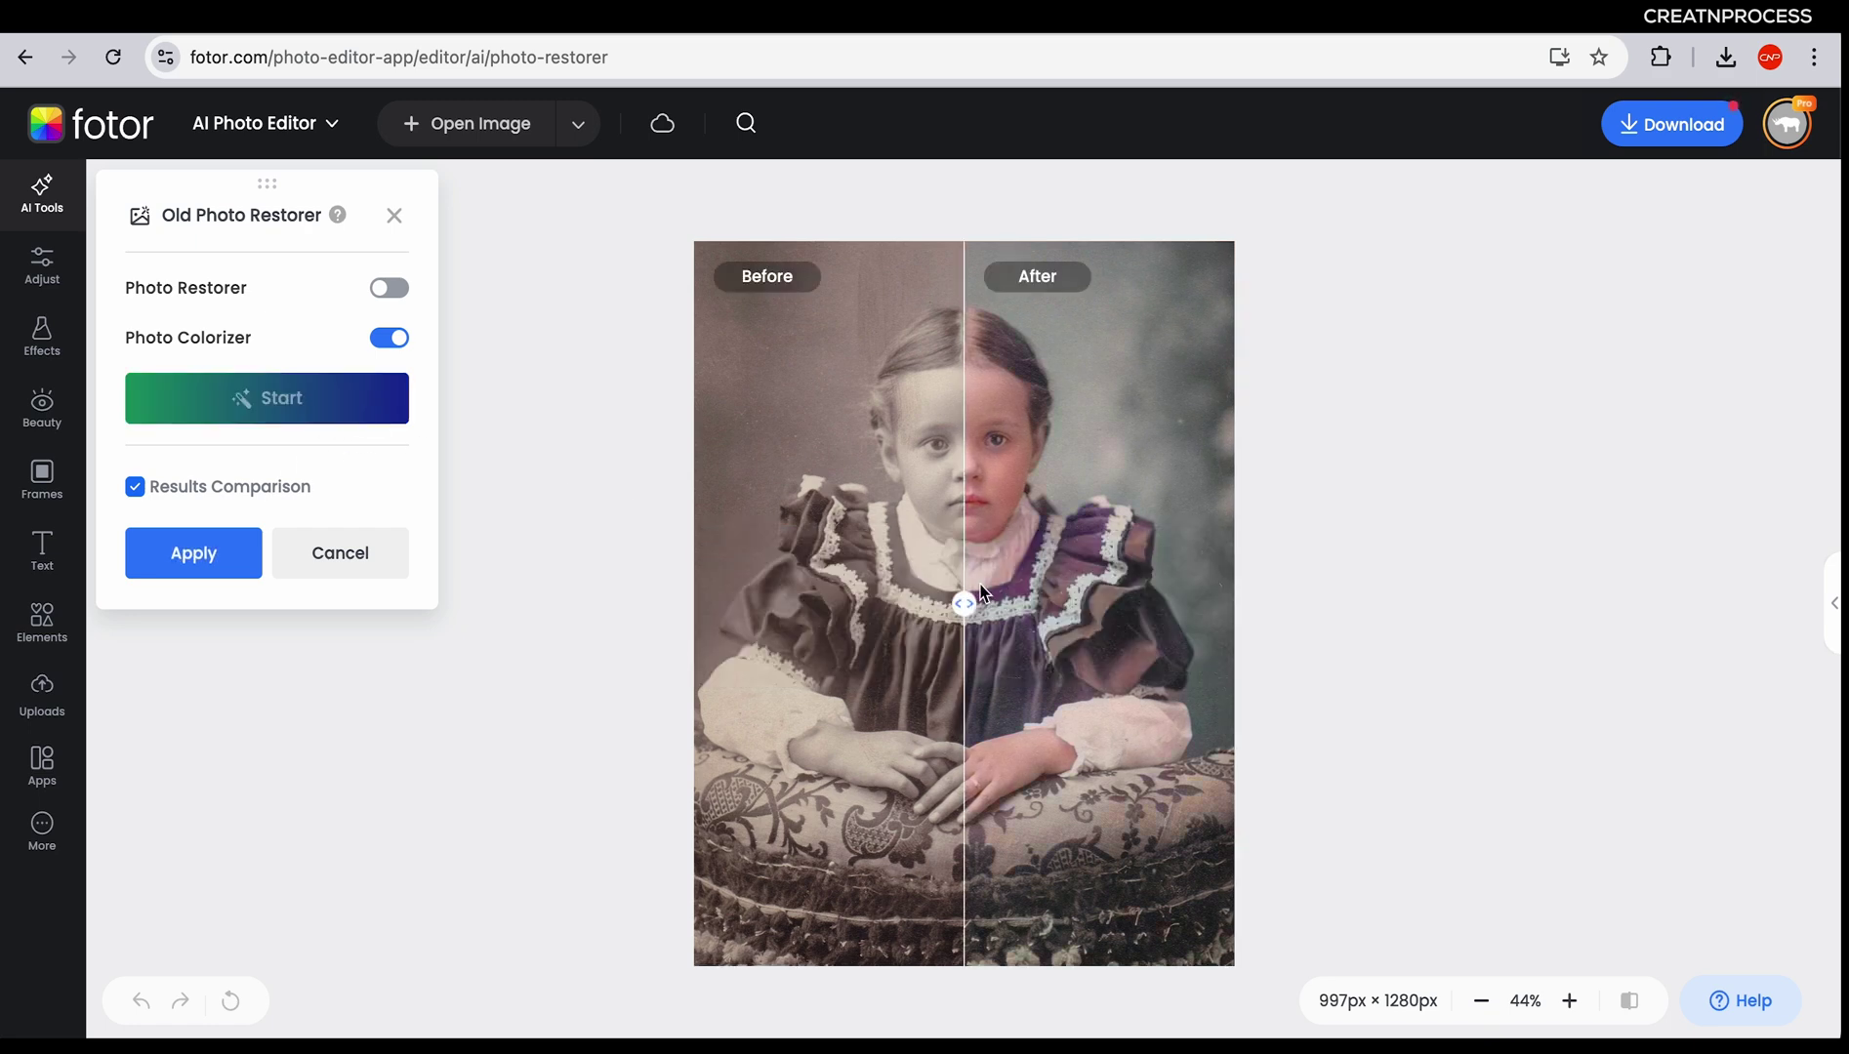
Compare the colourised result with the sepia original, then close the restorer to discard it
{"action": "scroll", "coordinate": [978, 583], "scroll_direction": "up", "scroll_amount": 5}
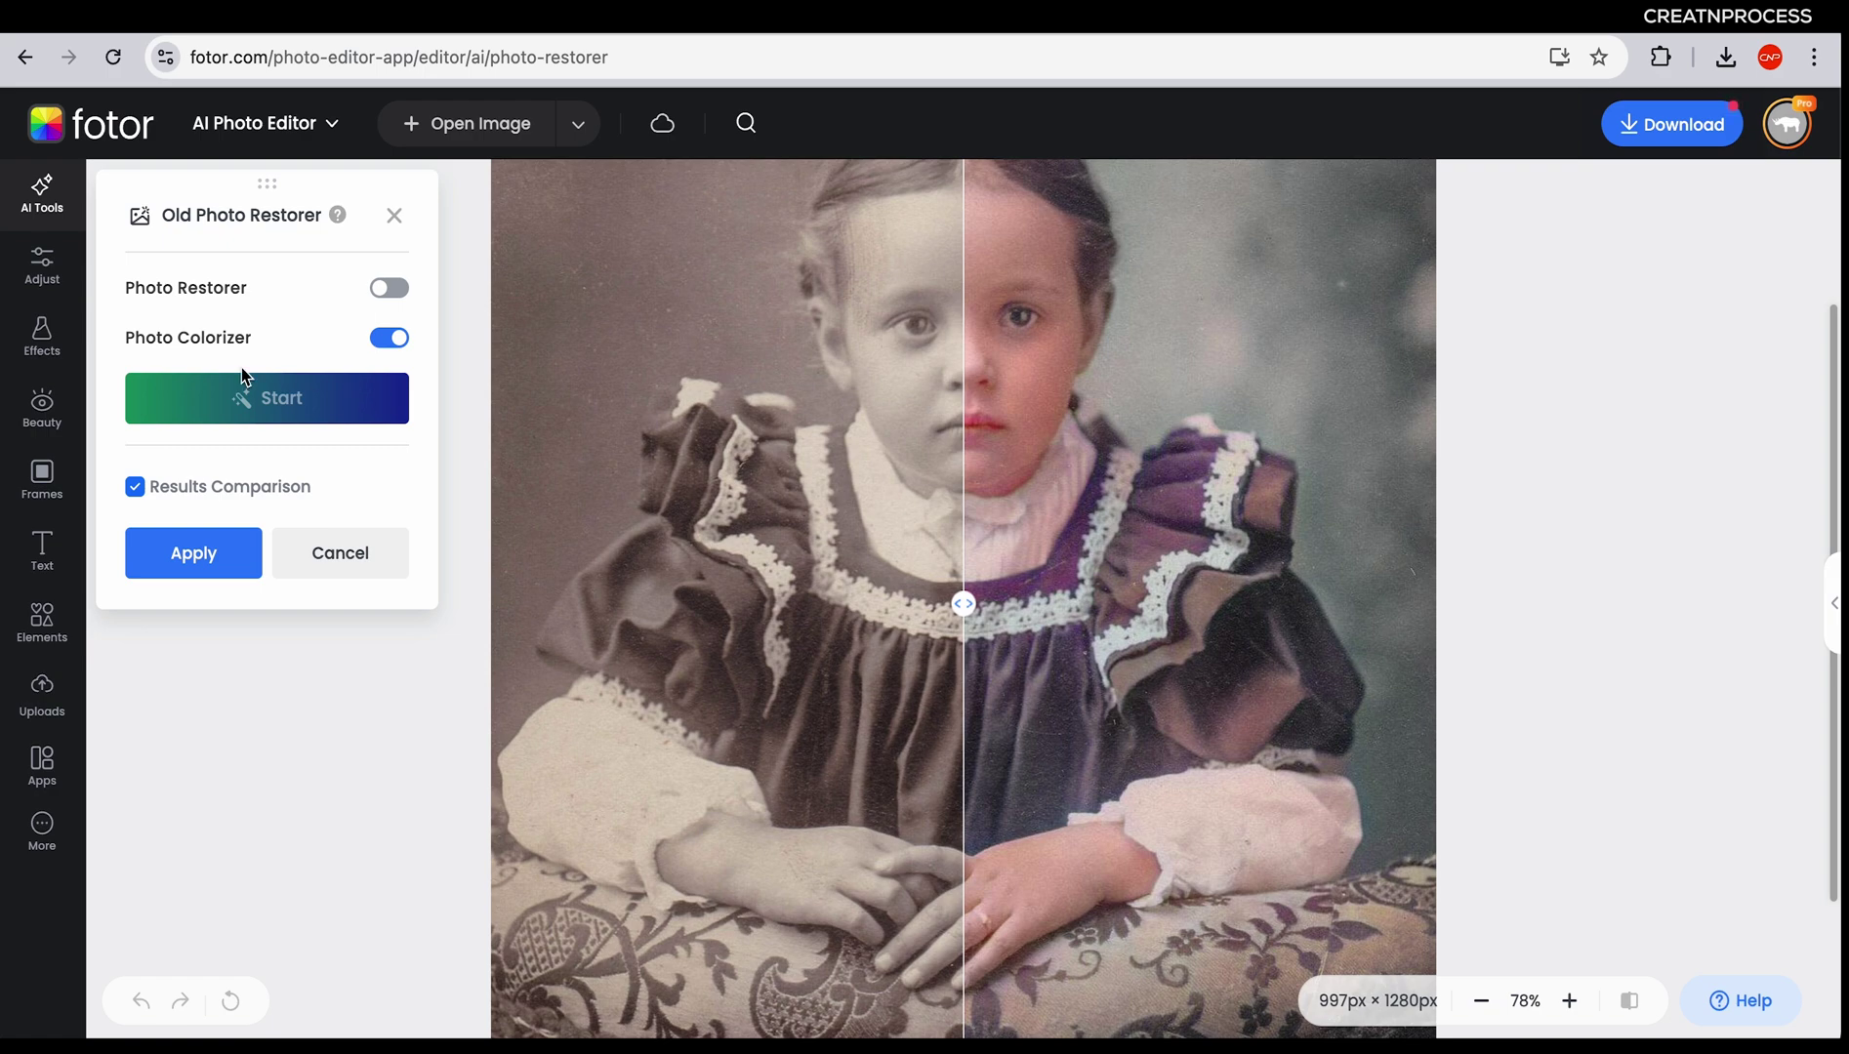
{"action": "scroll", "coordinate": [989, 625], "scroll_direction": "down", "scroll_amount": 3}
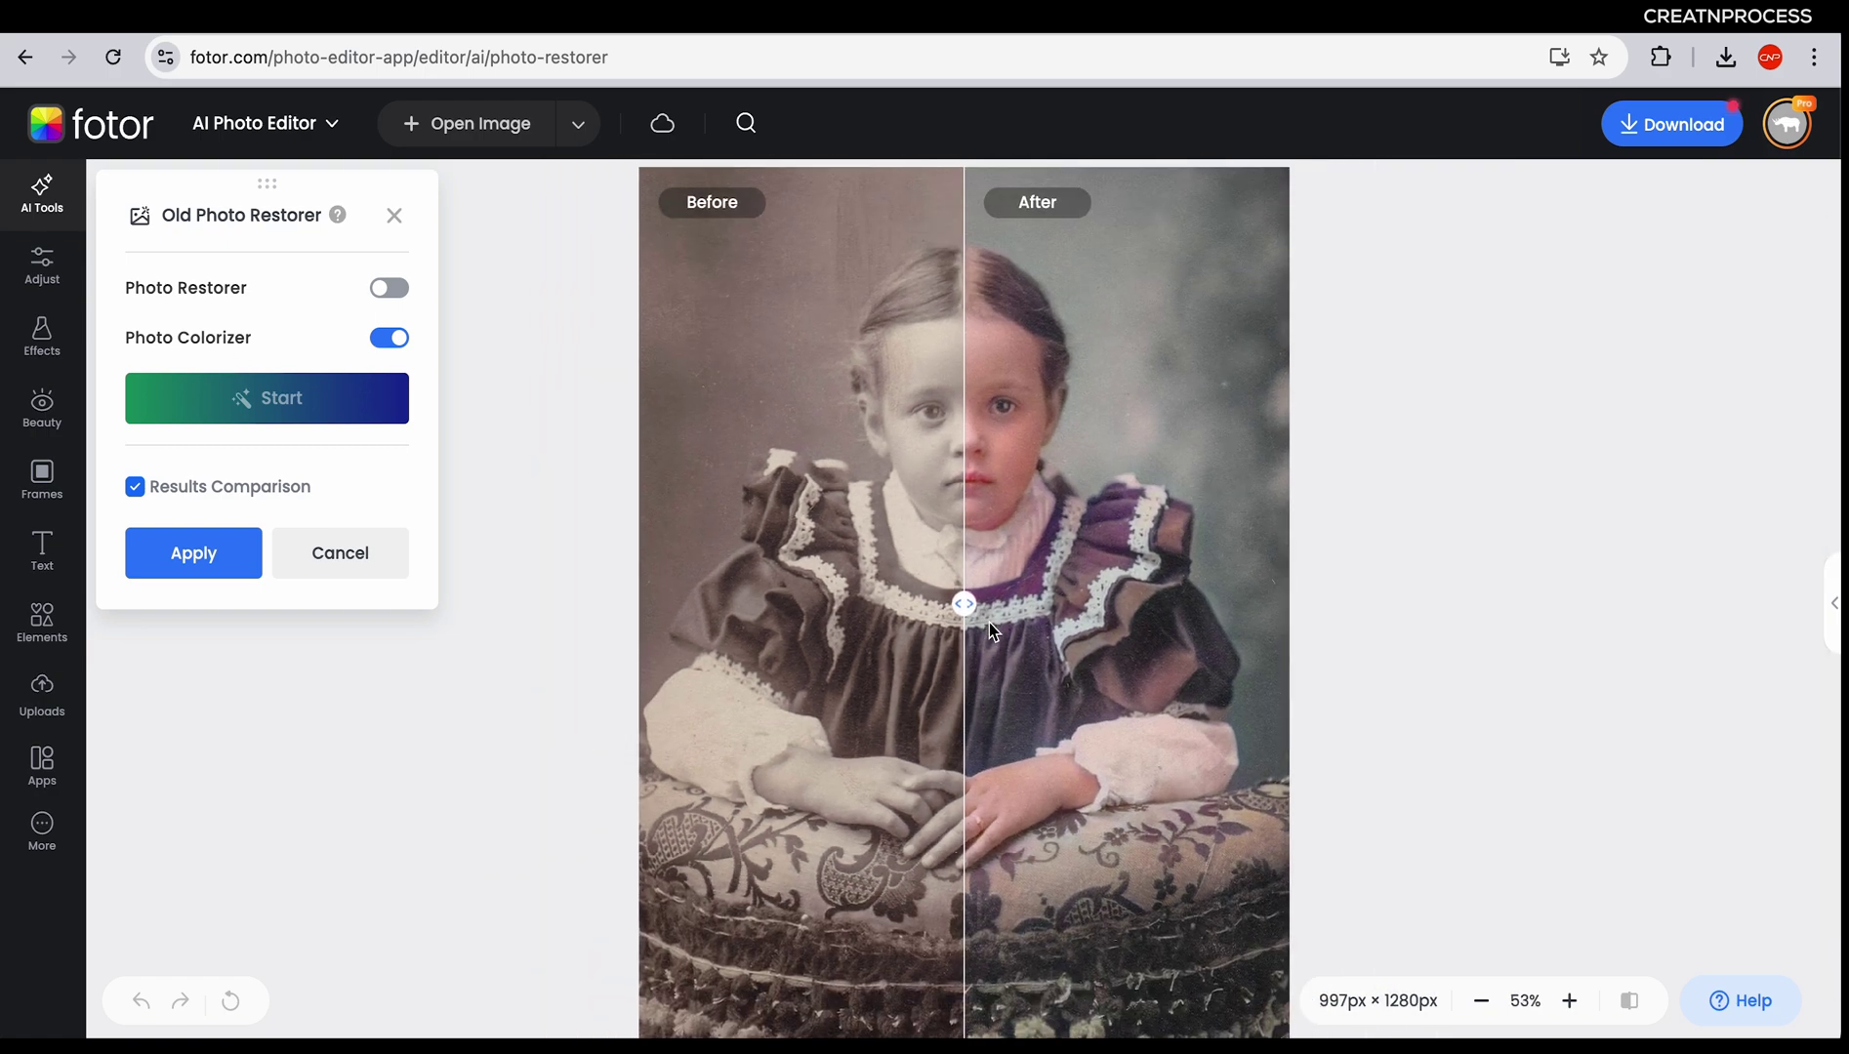
{"action": "left_click_drag", "start_coordinate": [962, 603], "coordinate": [625, 606]}
{"action": "scroll", "coordinate": [825, 613], "scroll_direction": "down", "scroll_amount": 5}
{"action": "scroll", "coordinate": [825, 613], "scroll_direction": "up", "scroll_amount": 5}
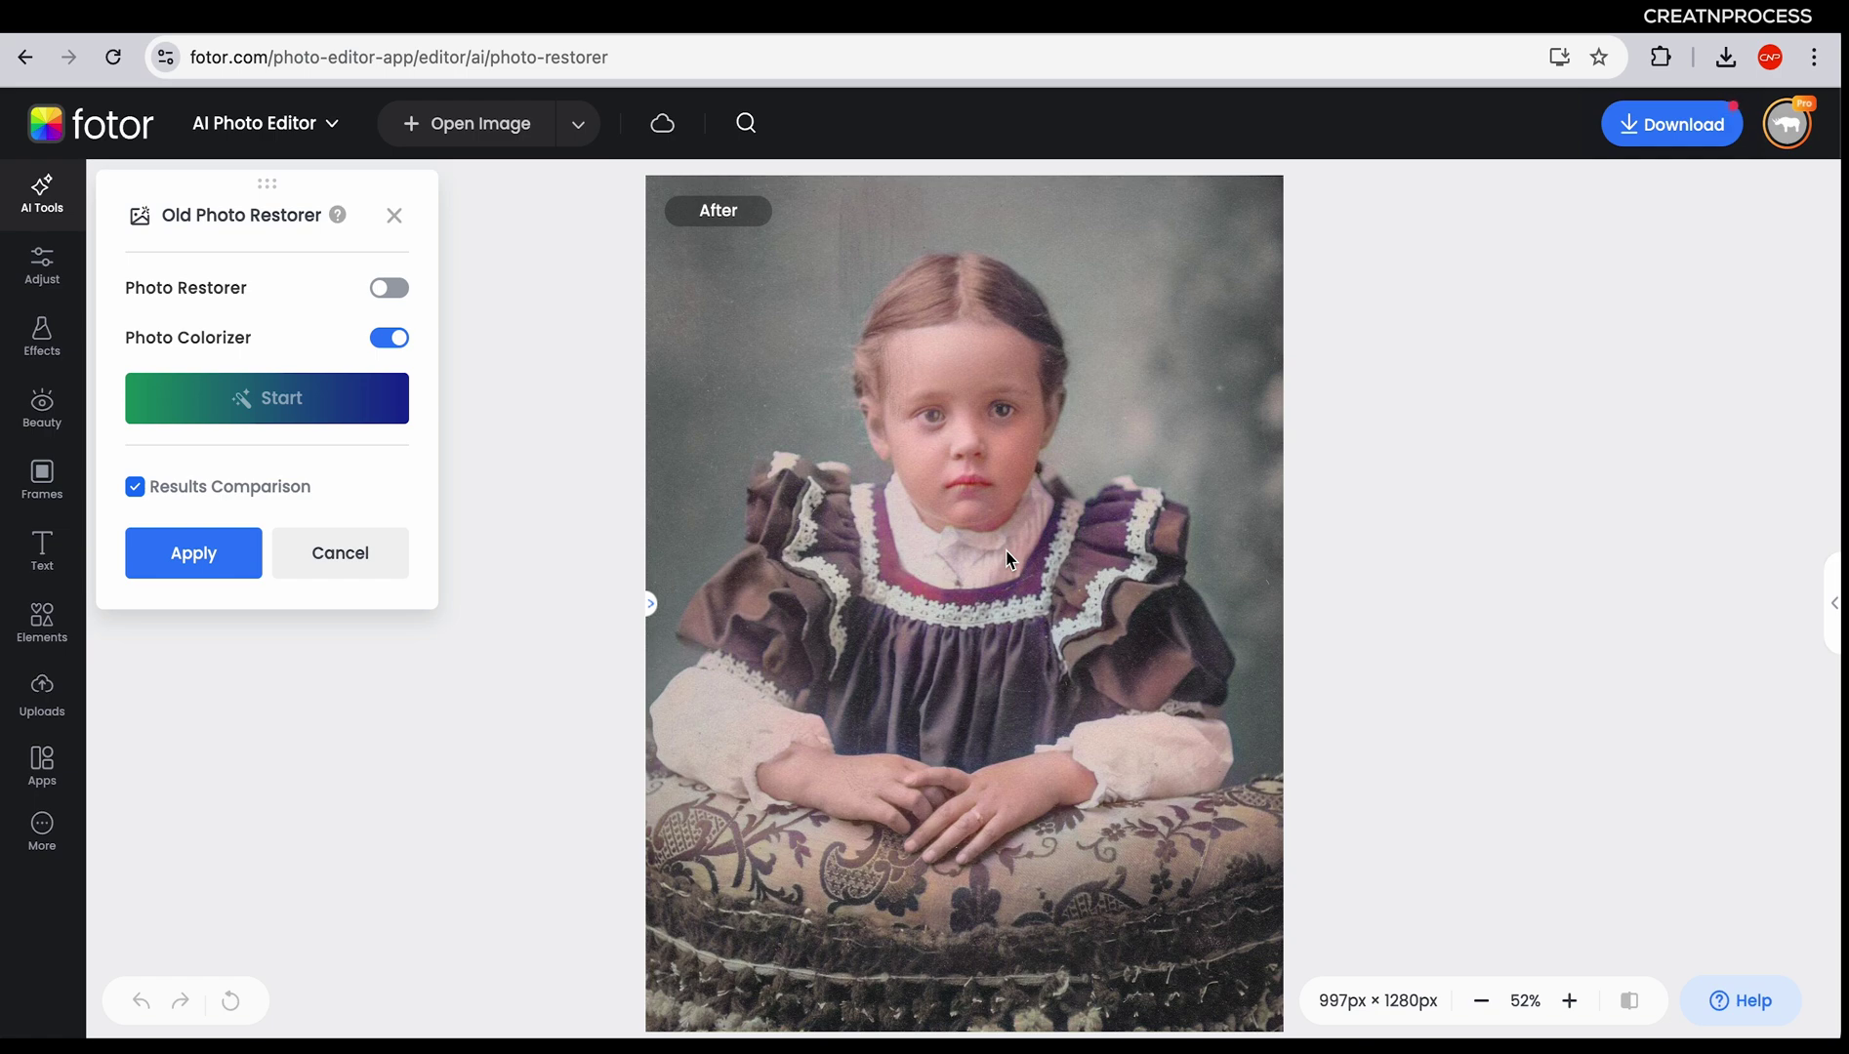
{"action": "left_click", "coordinate": [394, 215]}
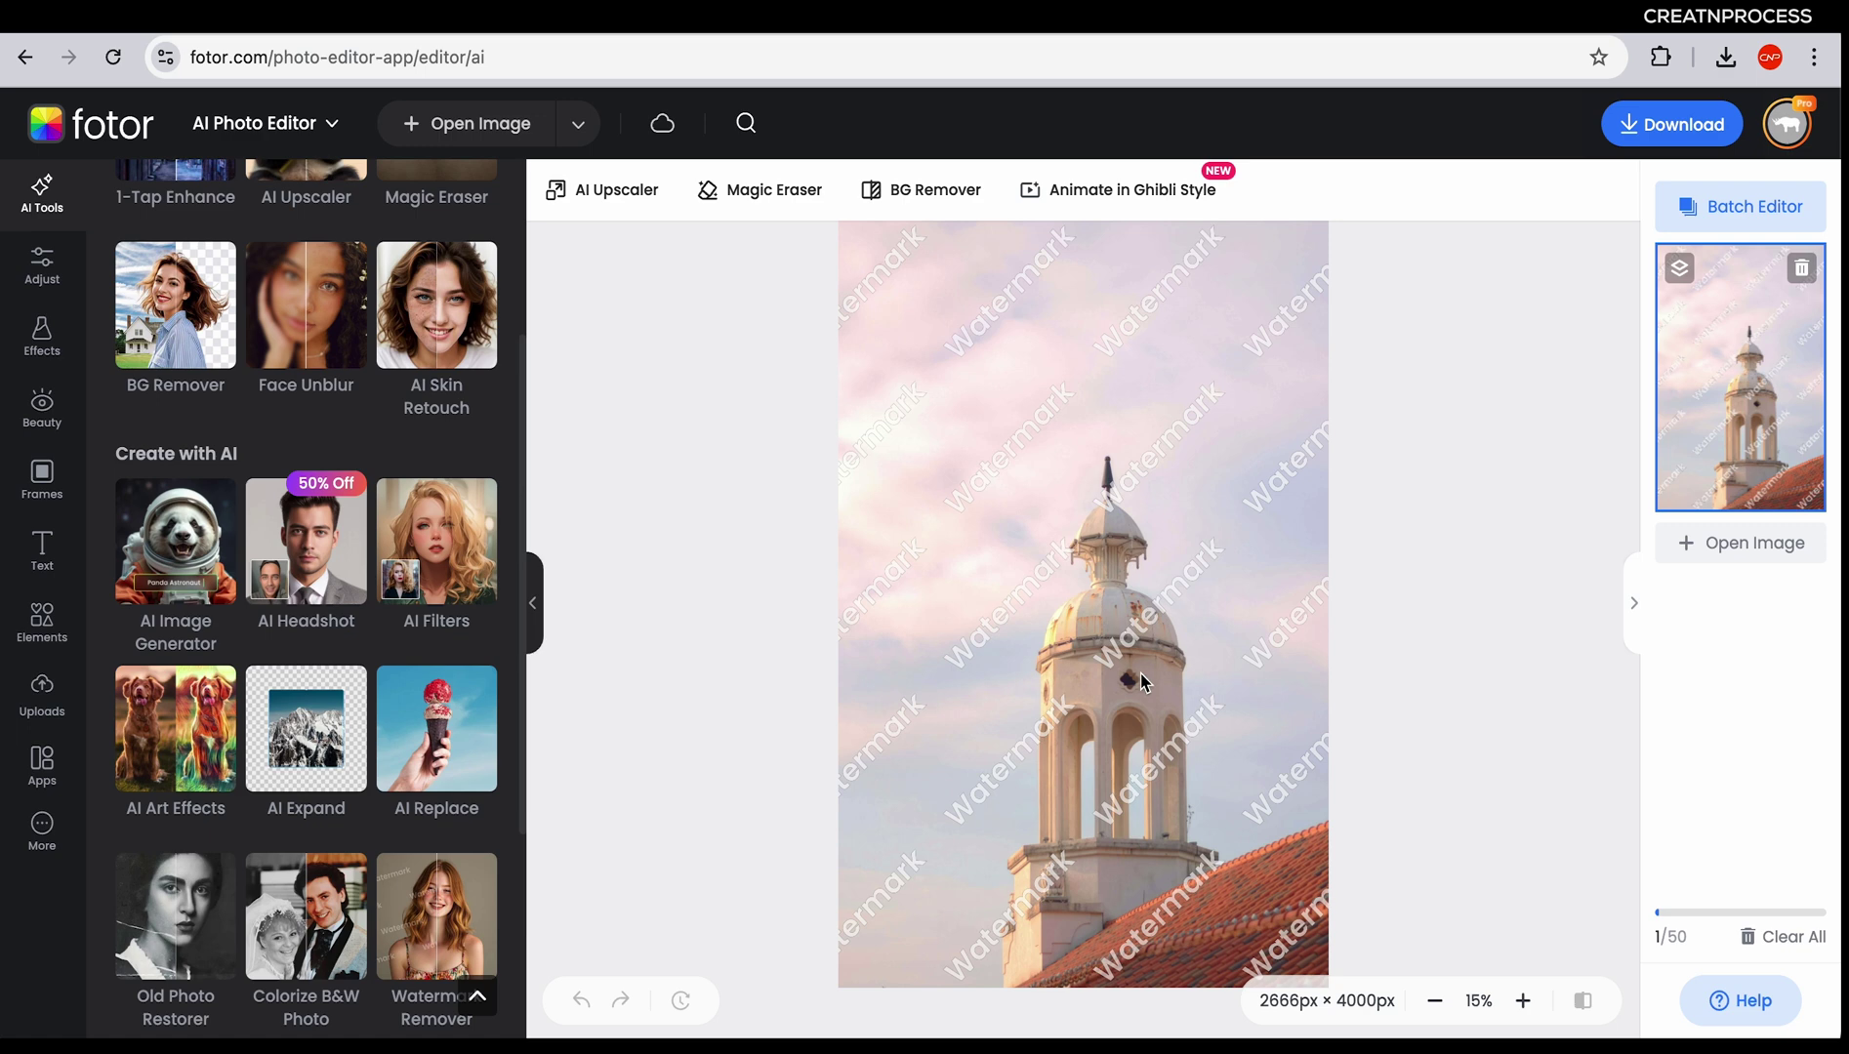
{"action": "scroll", "coordinate": [419, 912], "scroll_direction": "down", "scroll_amount": 2}
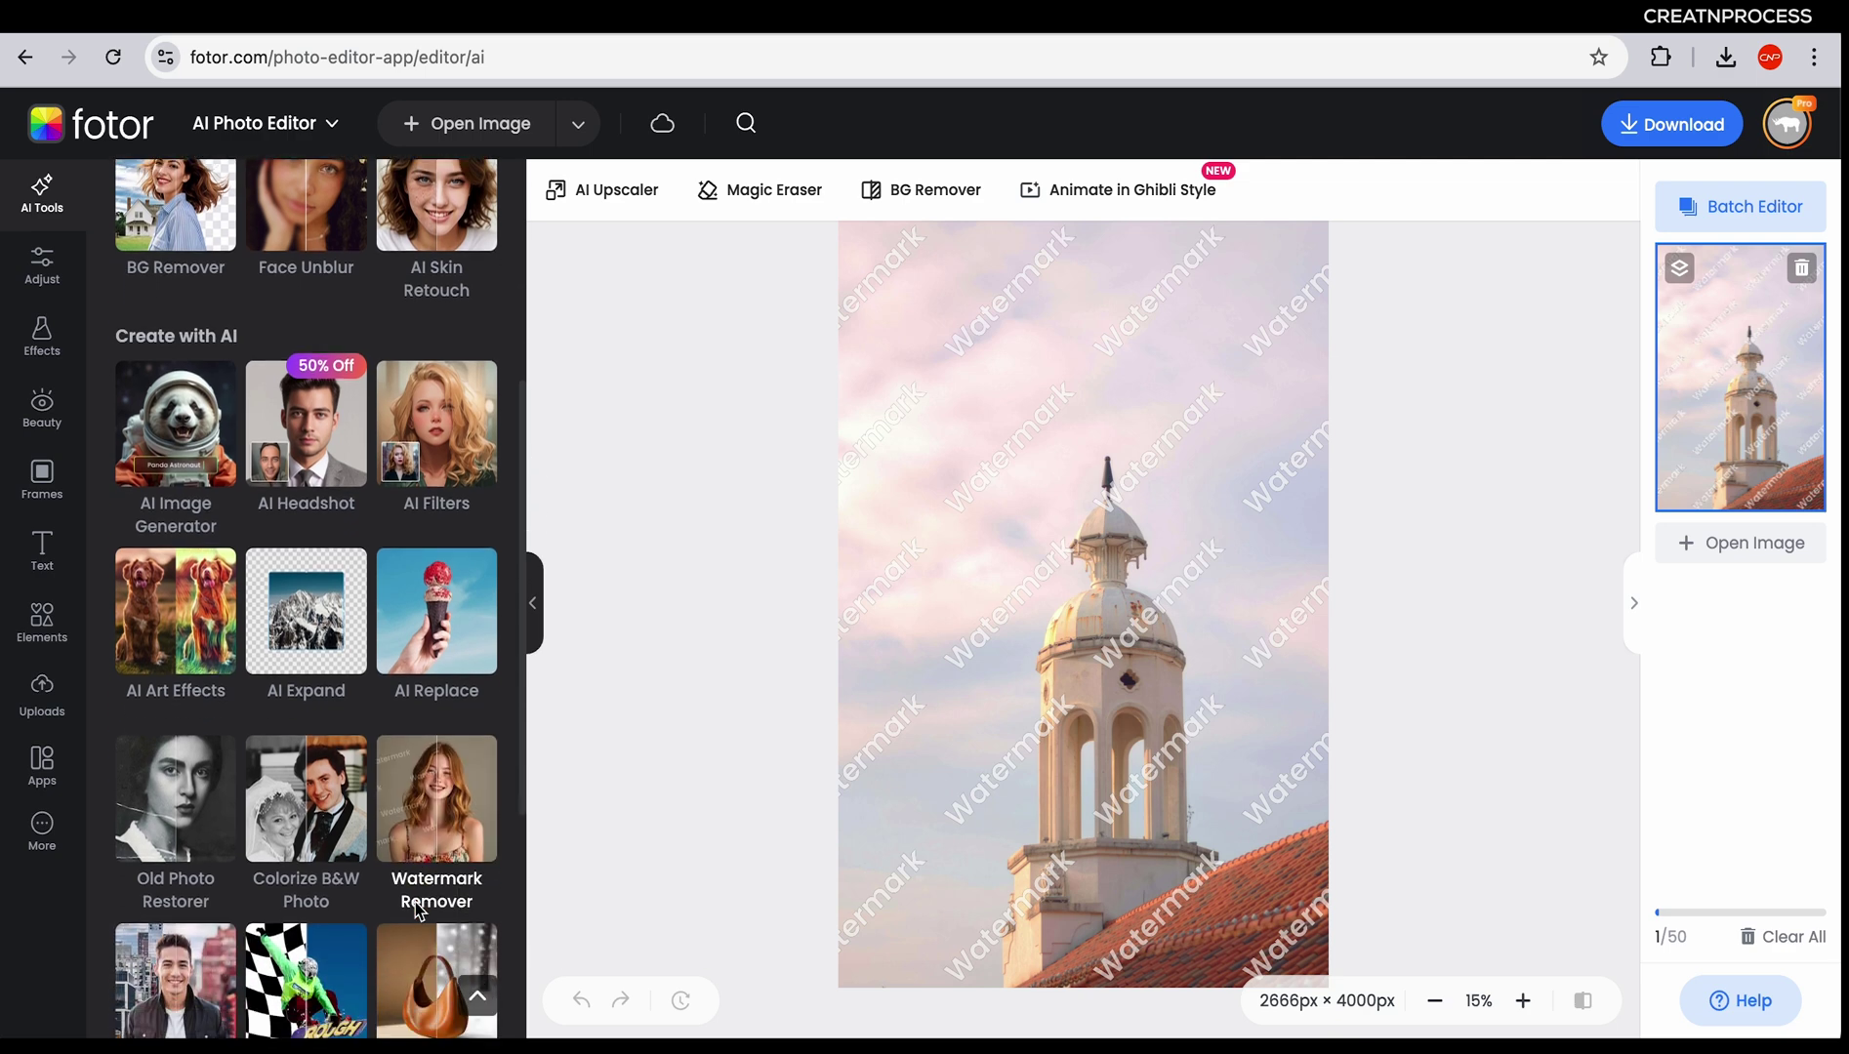
{"action": "scroll", "coordinate": [414, 883], "scroll_direction": "up", "scroll_amount": 5}
{"action": "scroll", "coordinate": [414, 883], "scroll_direction": "up", "scroll_amount": 1}
{"action": "scroll", "coordinate": [422, 564], "scroll_direction": "down", "scroll_amount": 8}
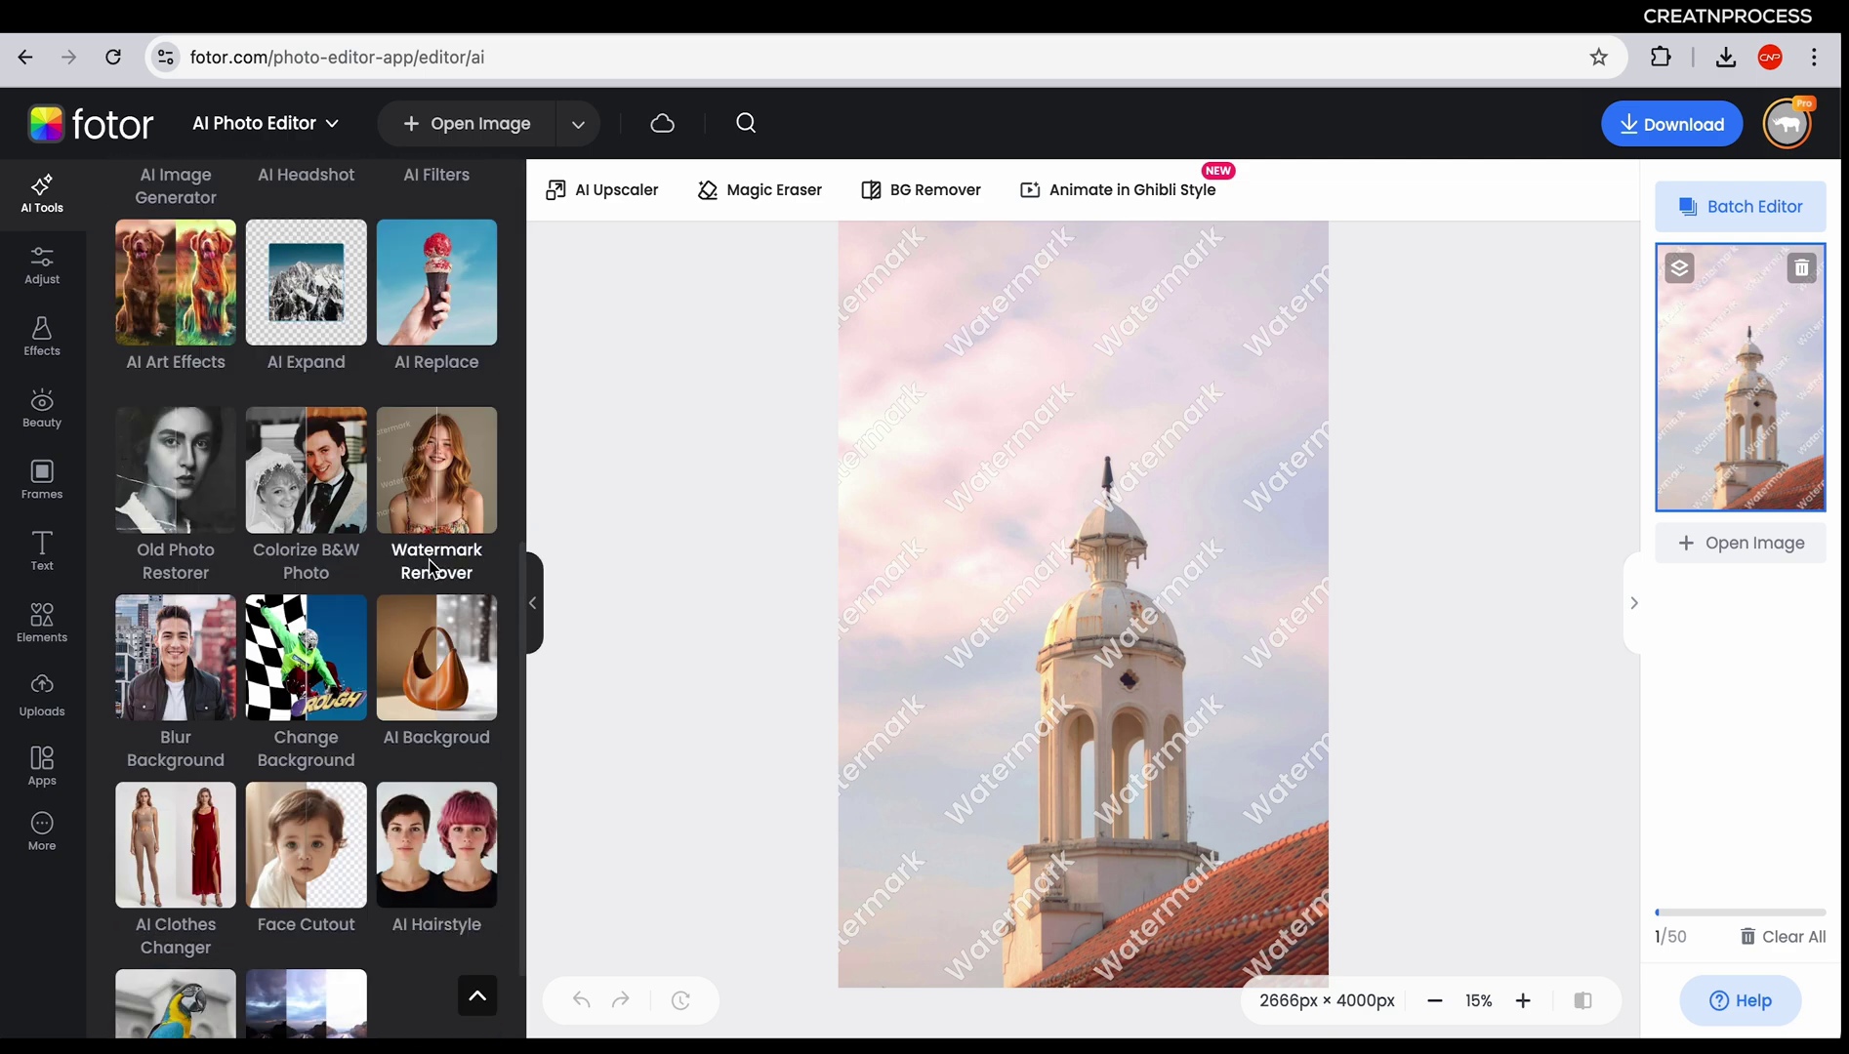
{"action": "left_click", "coordinate": [439, 499]}
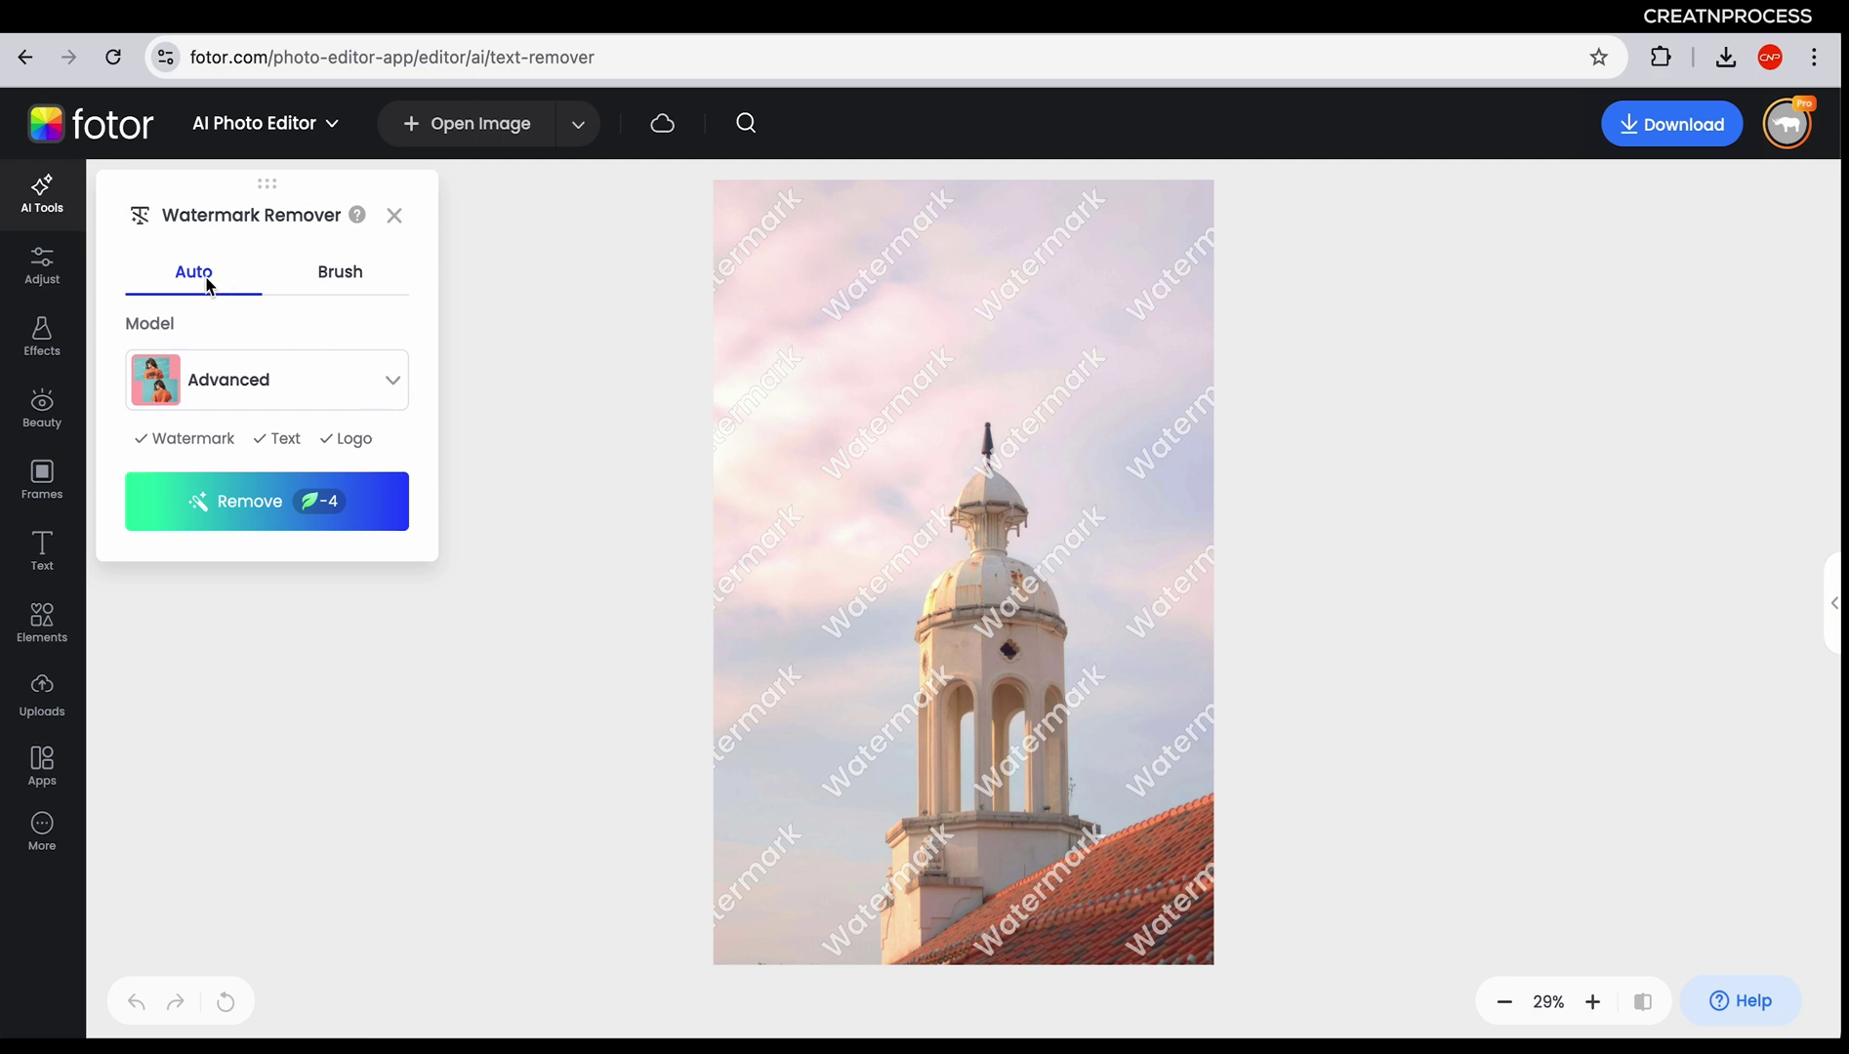
{"action": "left_click", "coordinate": [341, 275]}
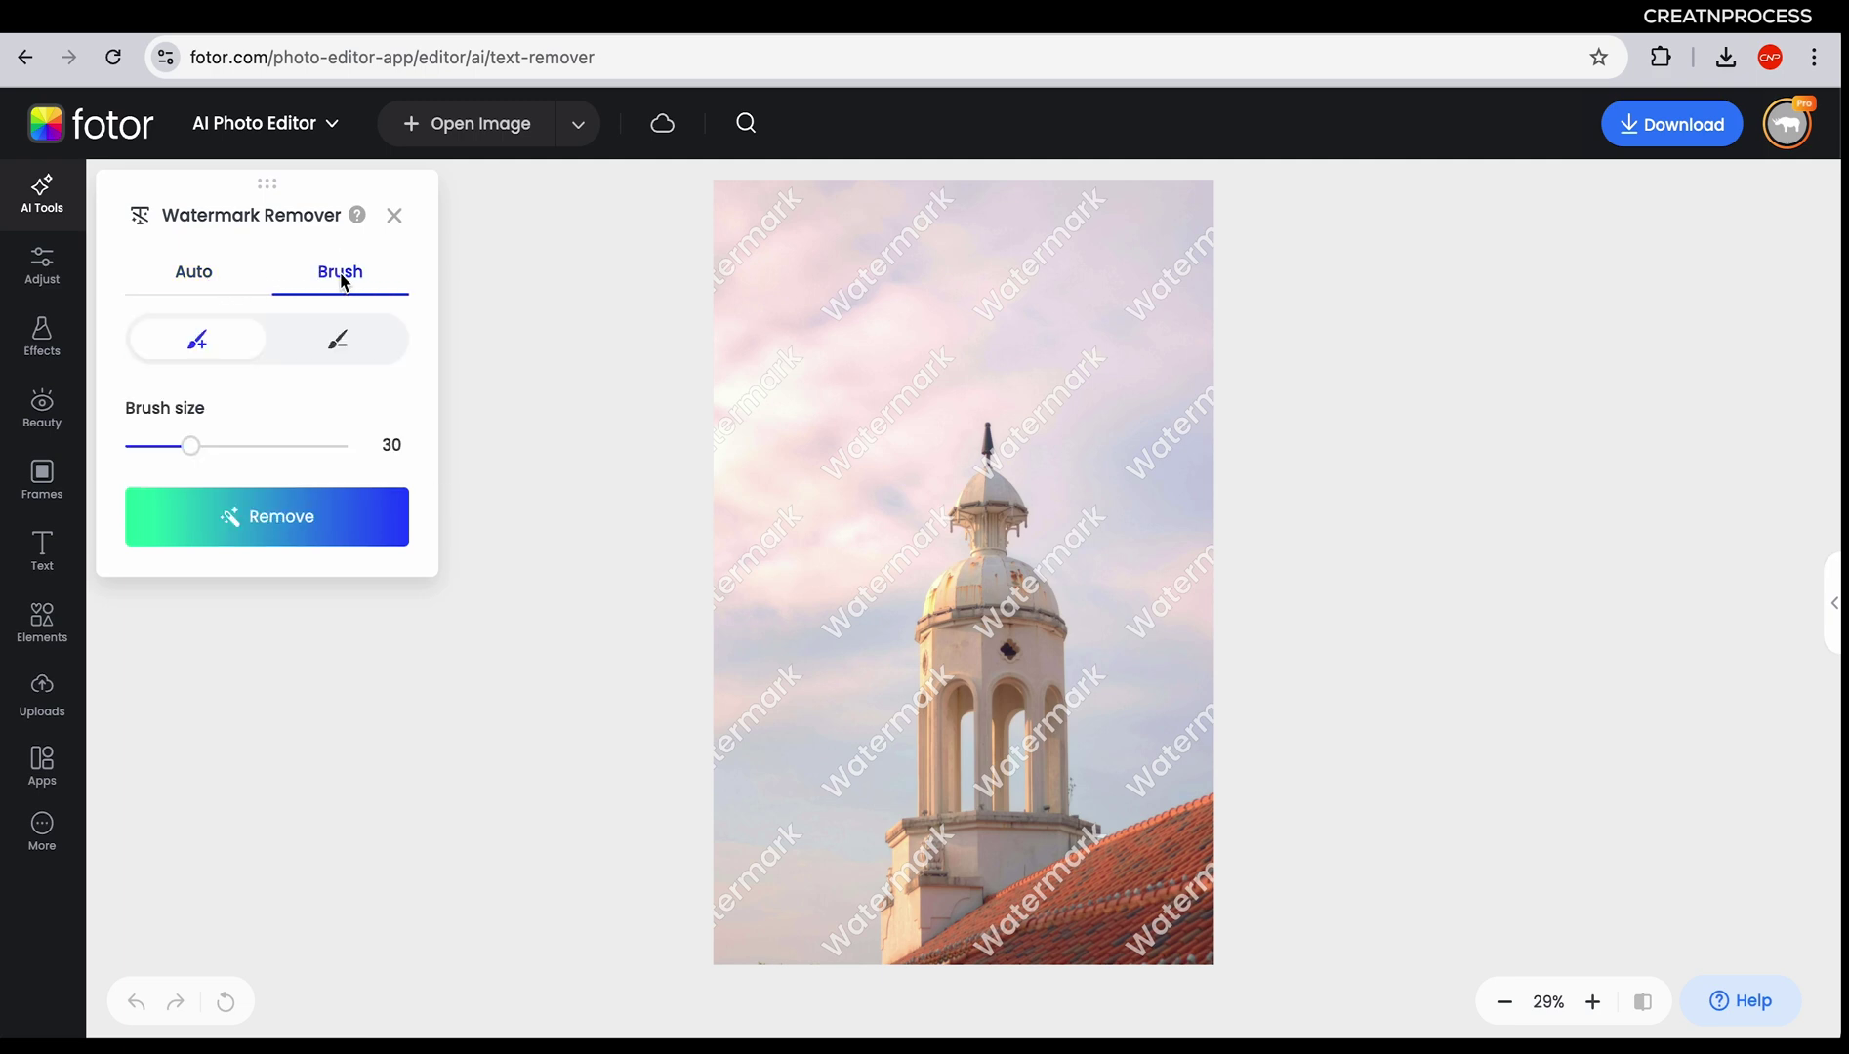
{"action": "left_click", "coordinate": [188, 282]}
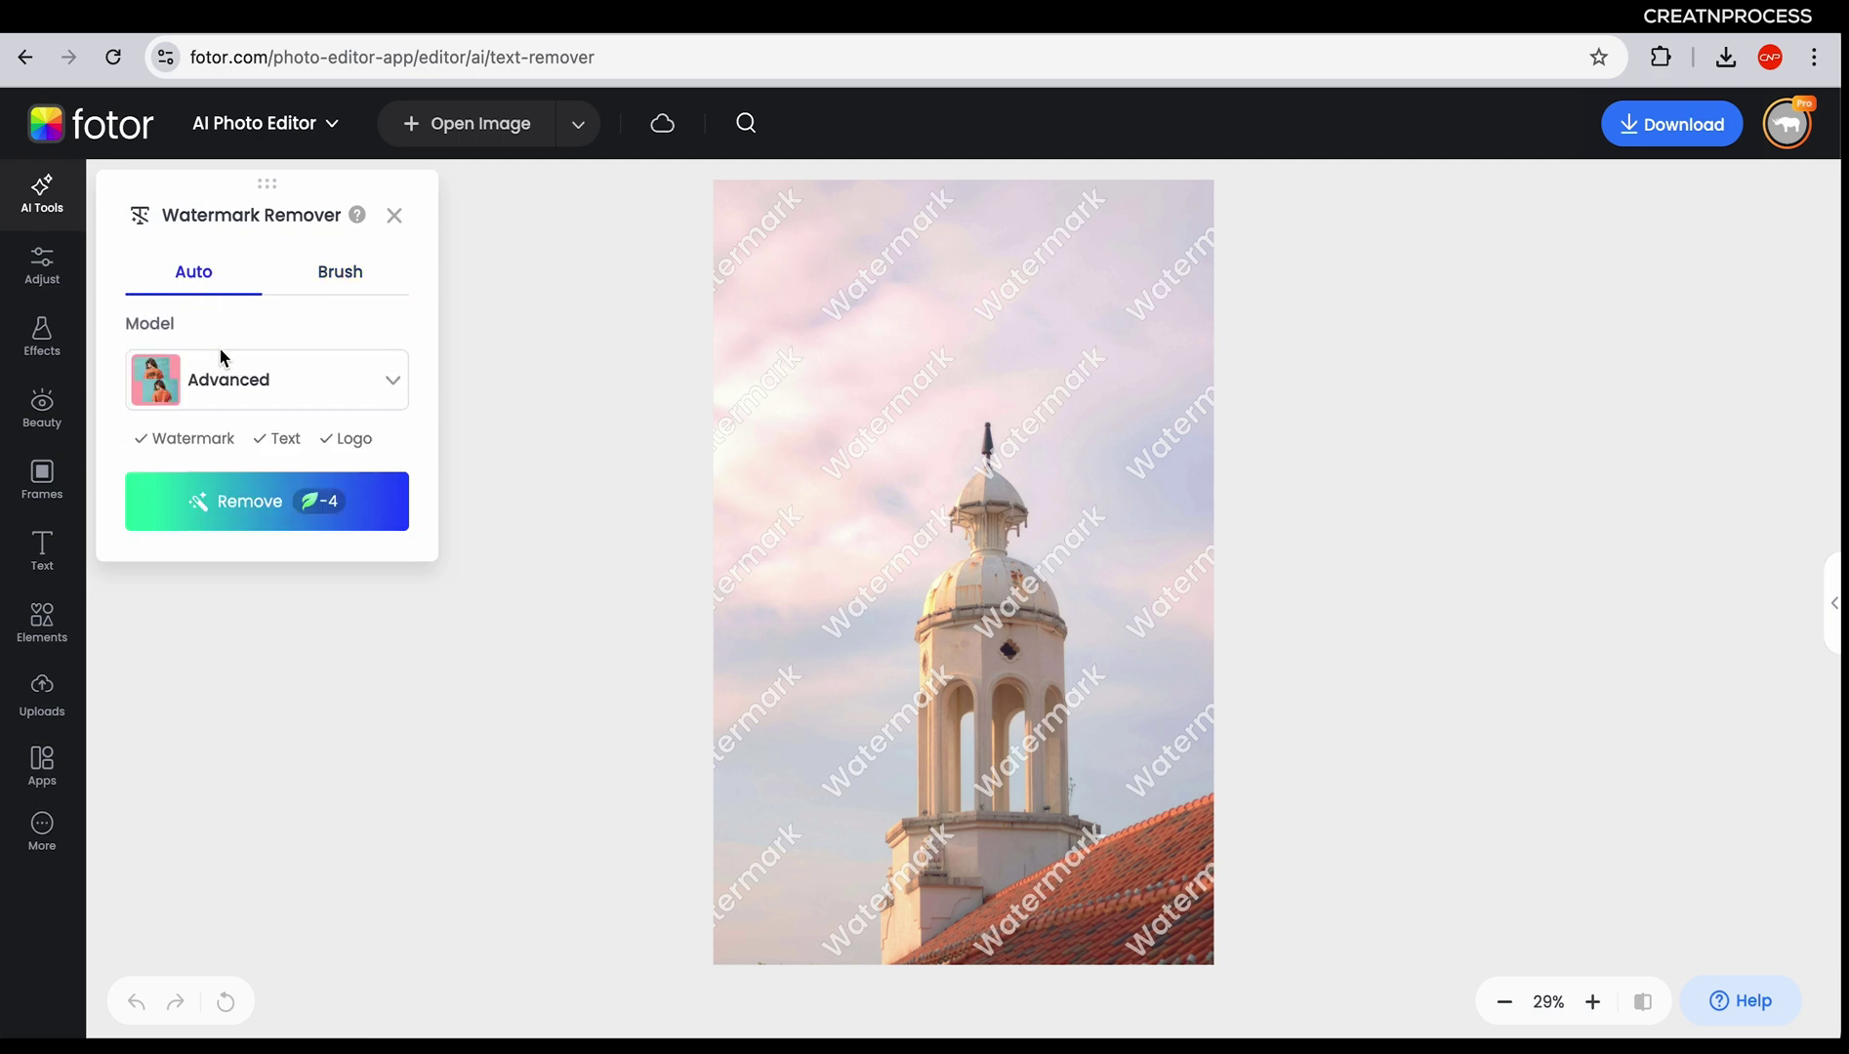
{"action": "left_click", "coordinate": [248, 382]}
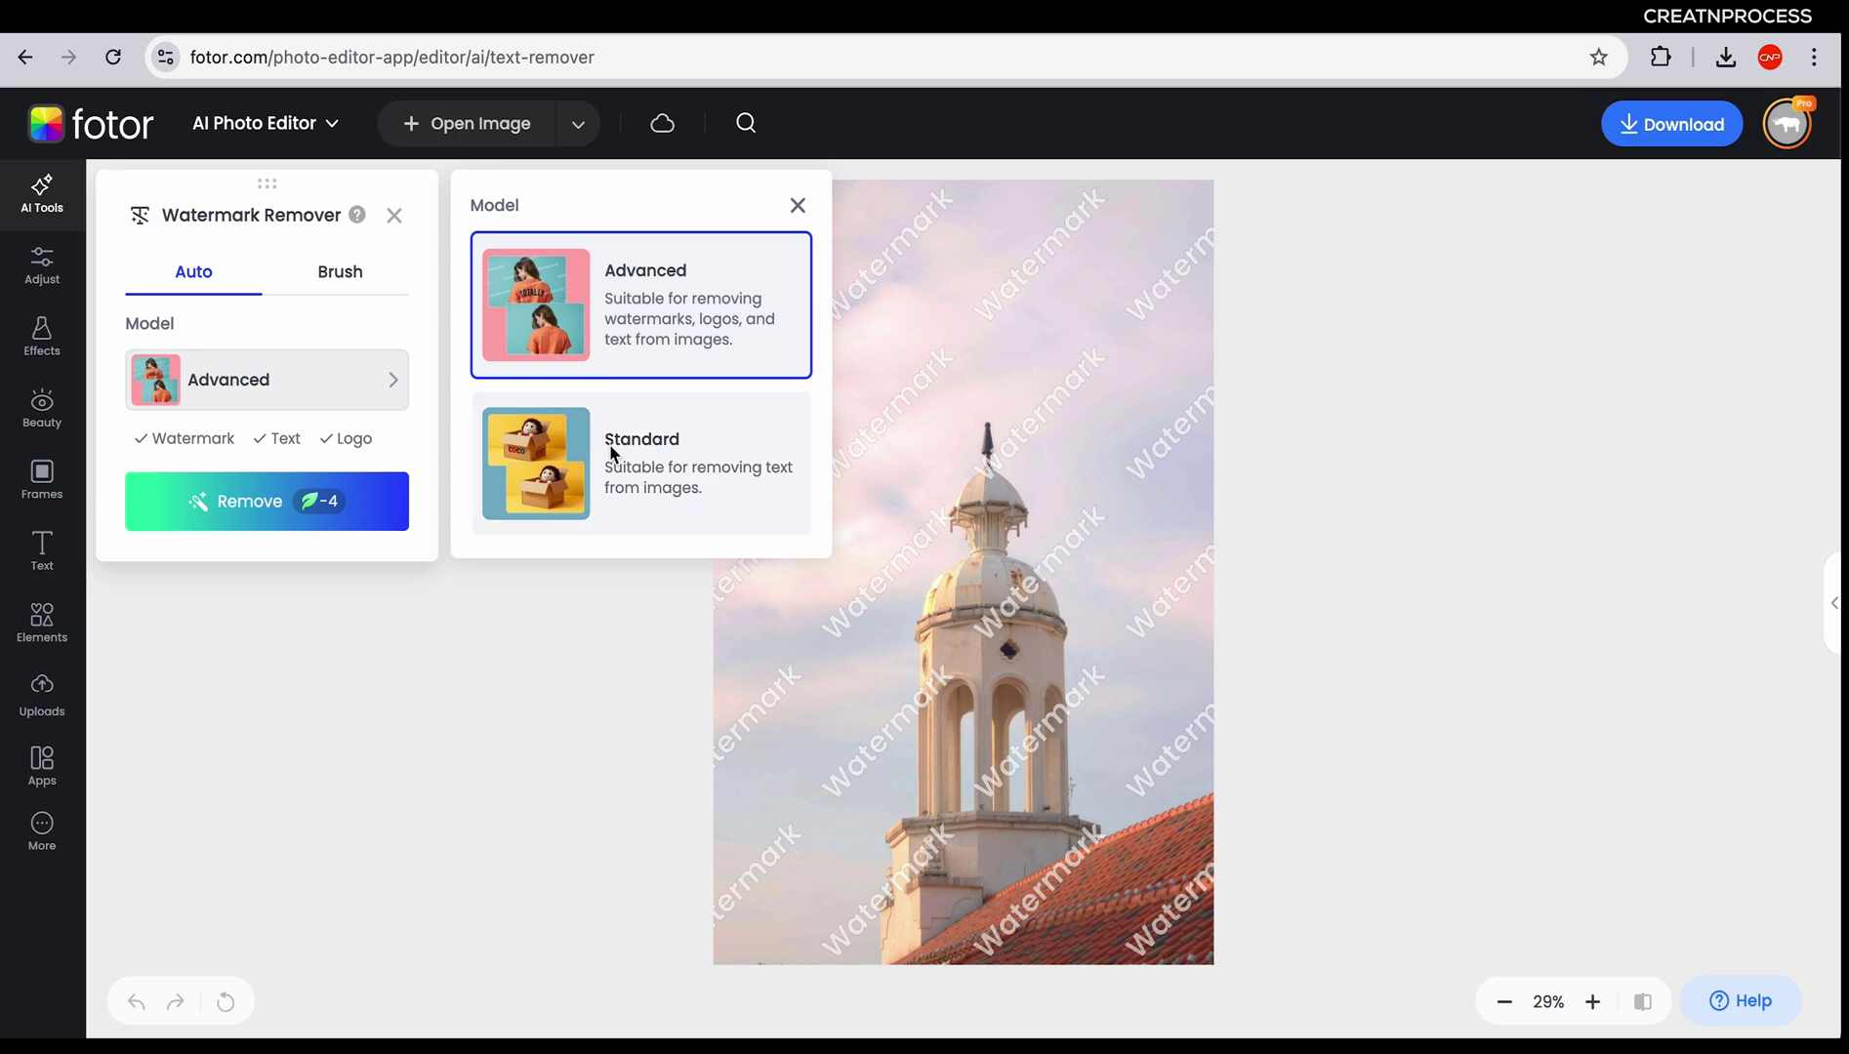
{"action": "left_click", "coordinate": [611, 332]}
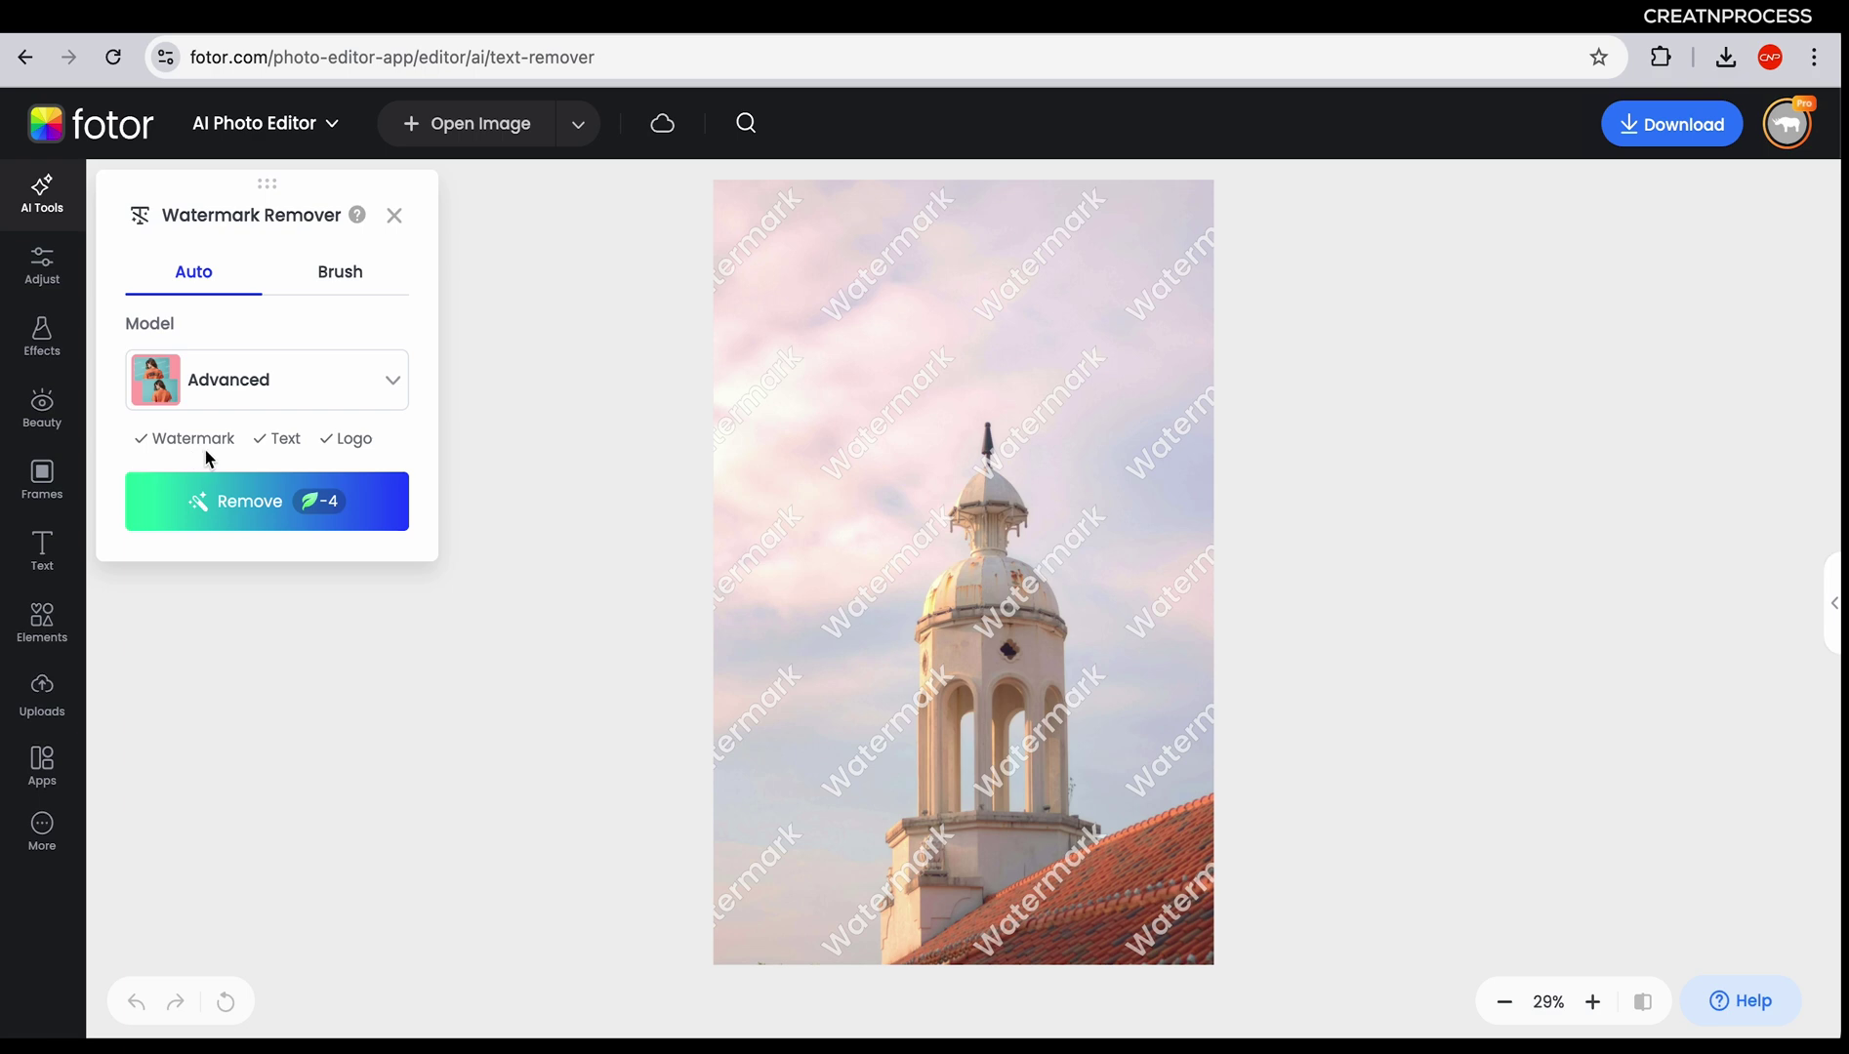
{"action": "left_click", "coordinate": [337, 292]}
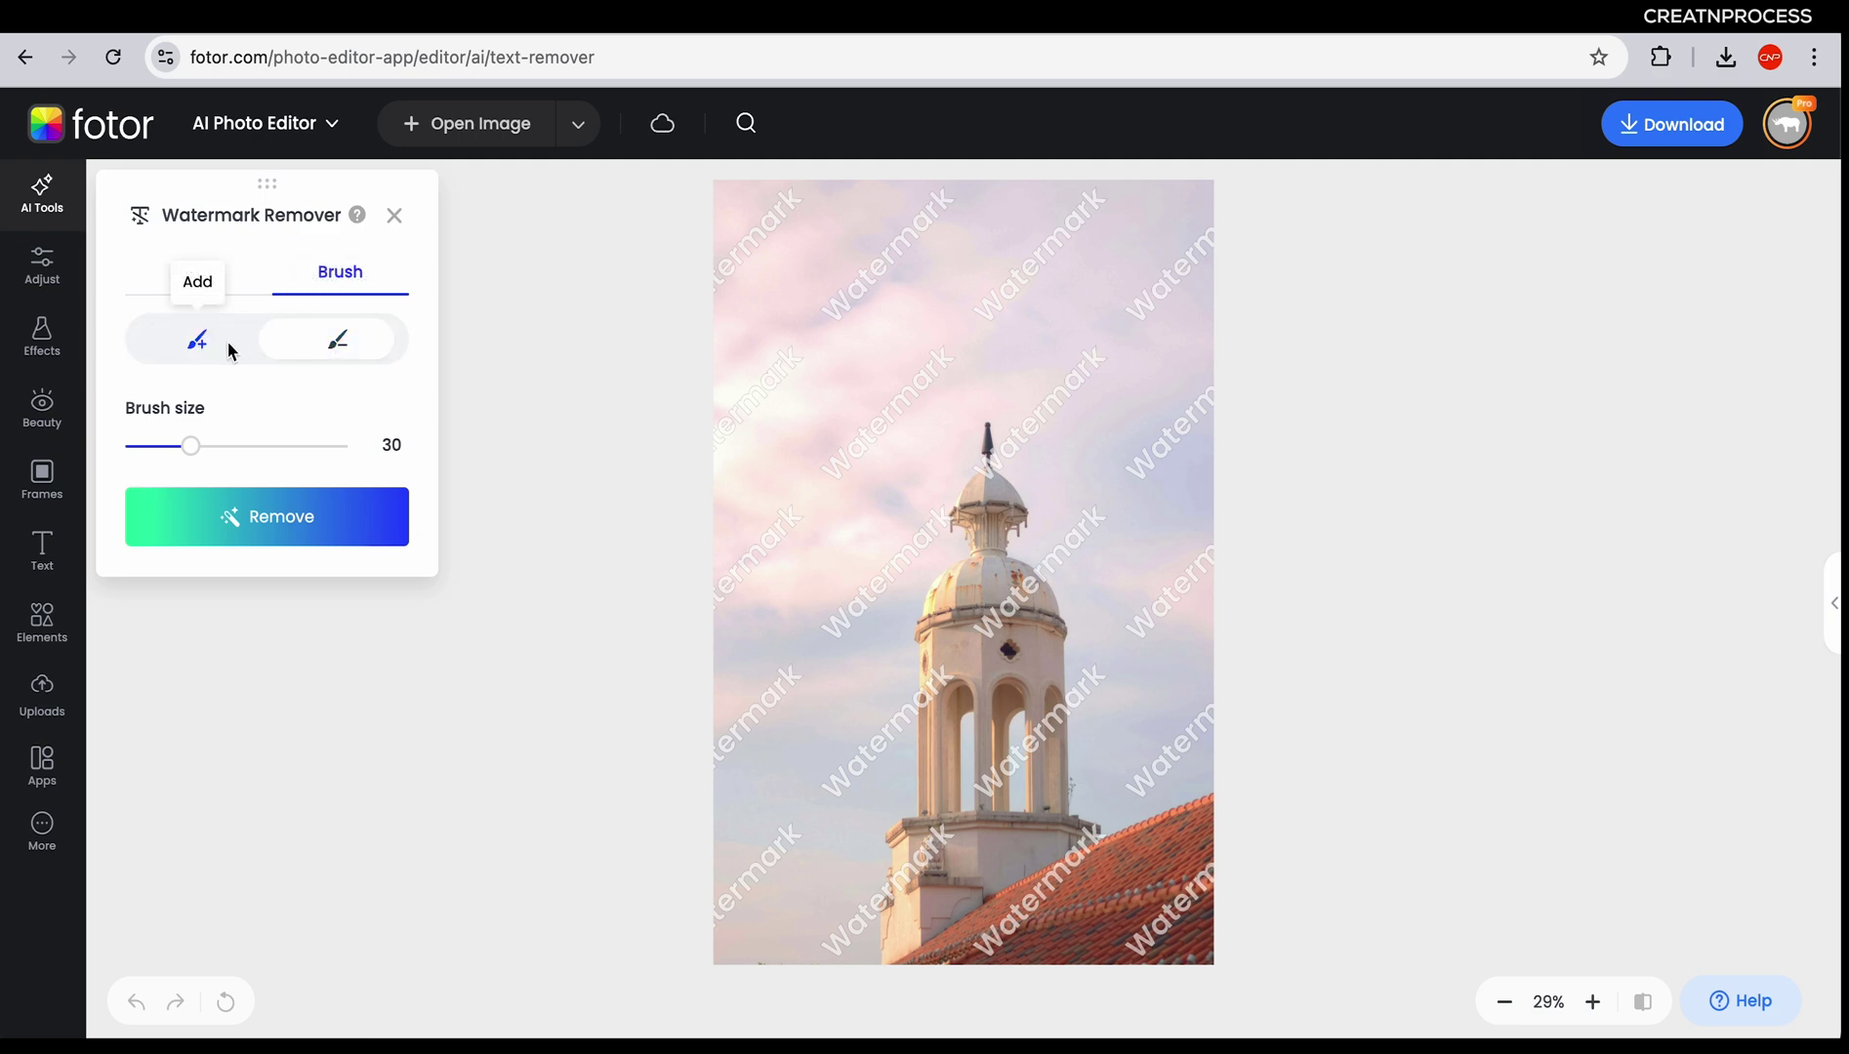
{"action": "mouse_move", "coordinate": [891, 417]}
{"action": "left_mouse_down"}
{"action": "mouse_move", "coordinate": [904, 384]}
{"action": "mouse_move", "coordinate": [904, 420]}
{"action": "mouse_move", "coordinate": [883, 429]}
{"action": "left_mouse_up"}
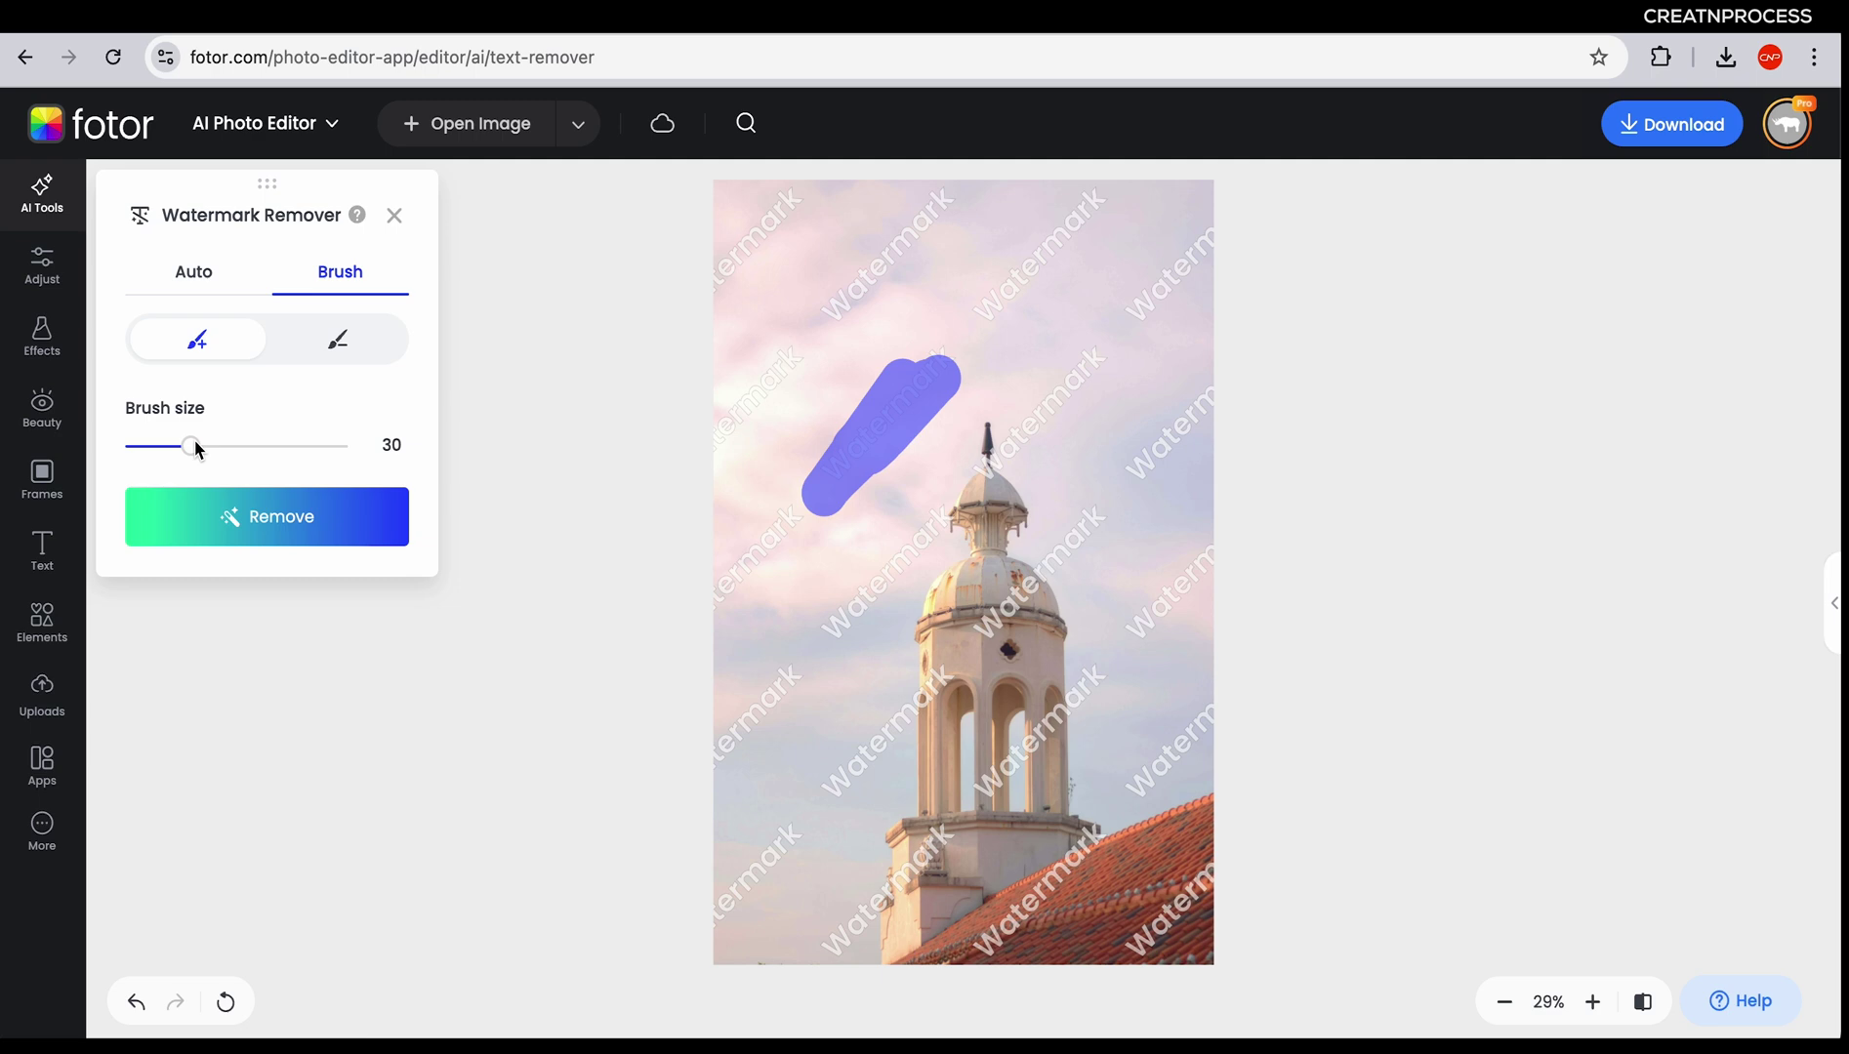
{"action": "left_click", "coordinate": [195, 272]}
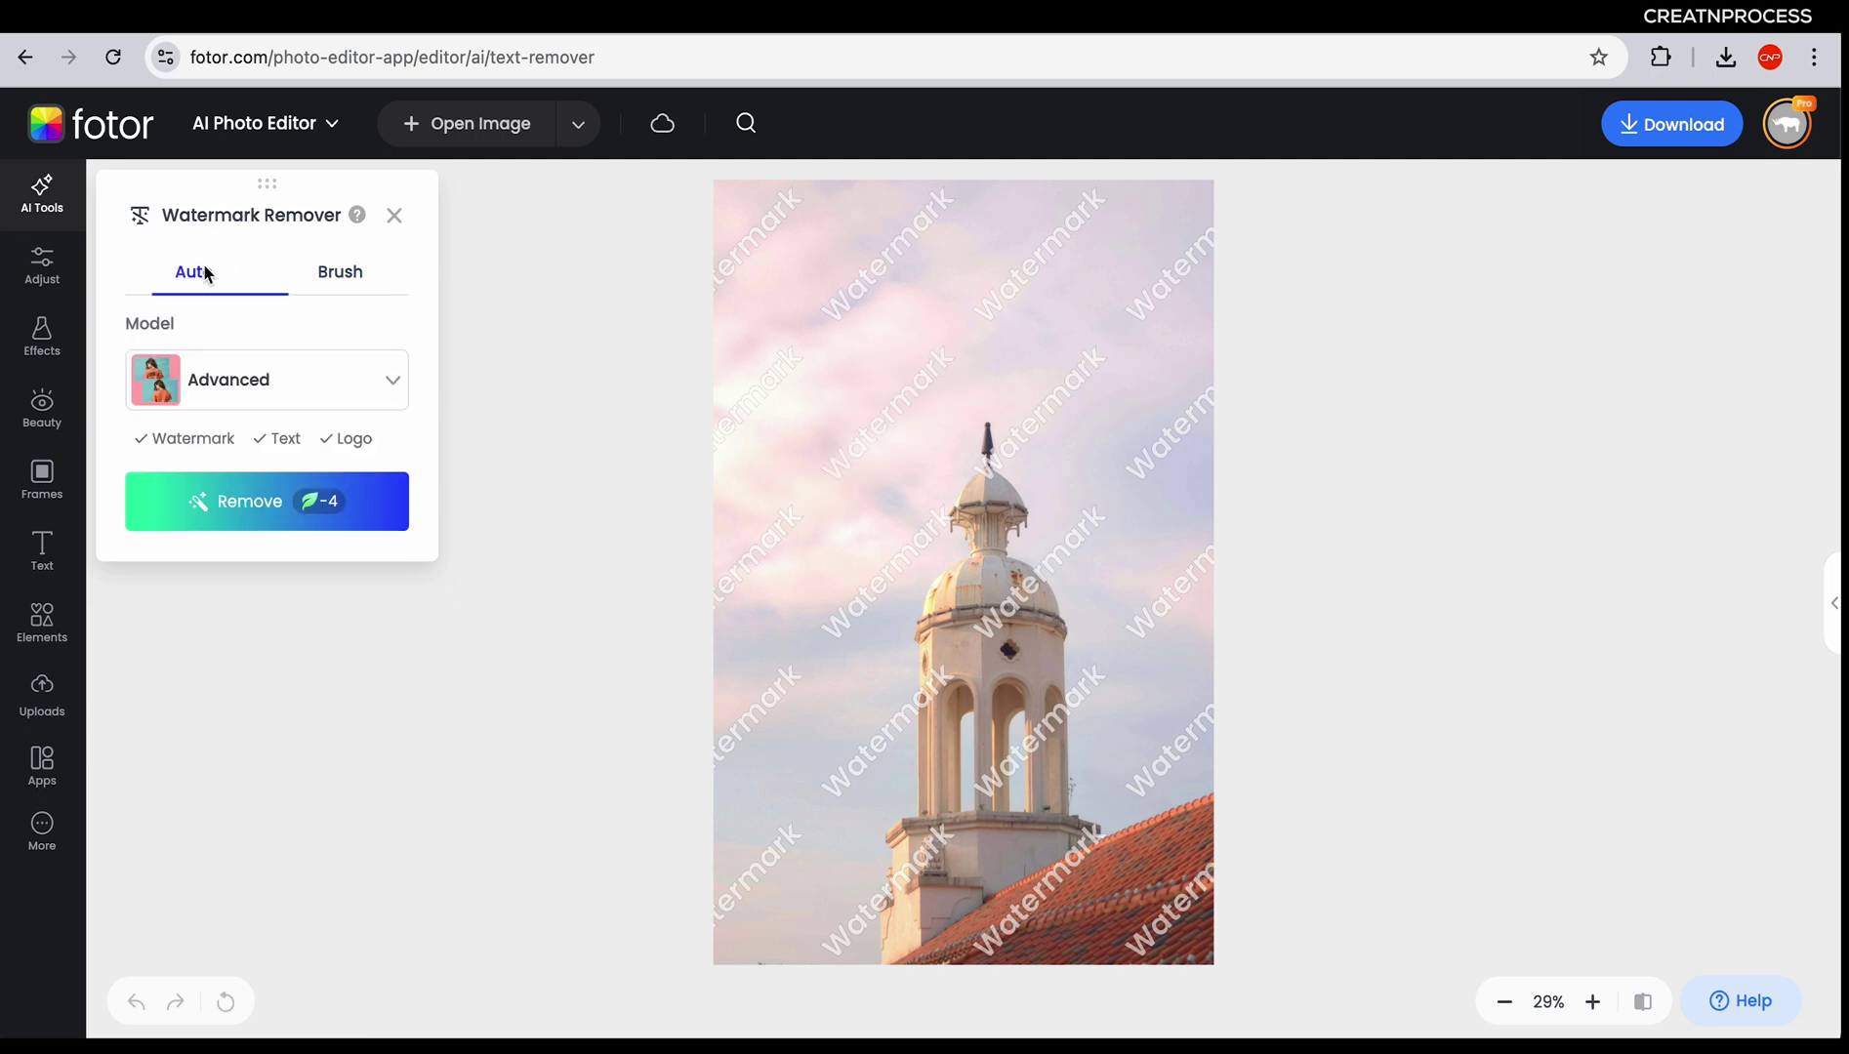
Auto-remove the Watermark text from the tower photo, zoom in to inspect, and compare with the original
{"action": "left_click", "coordinate": [269, 521]}
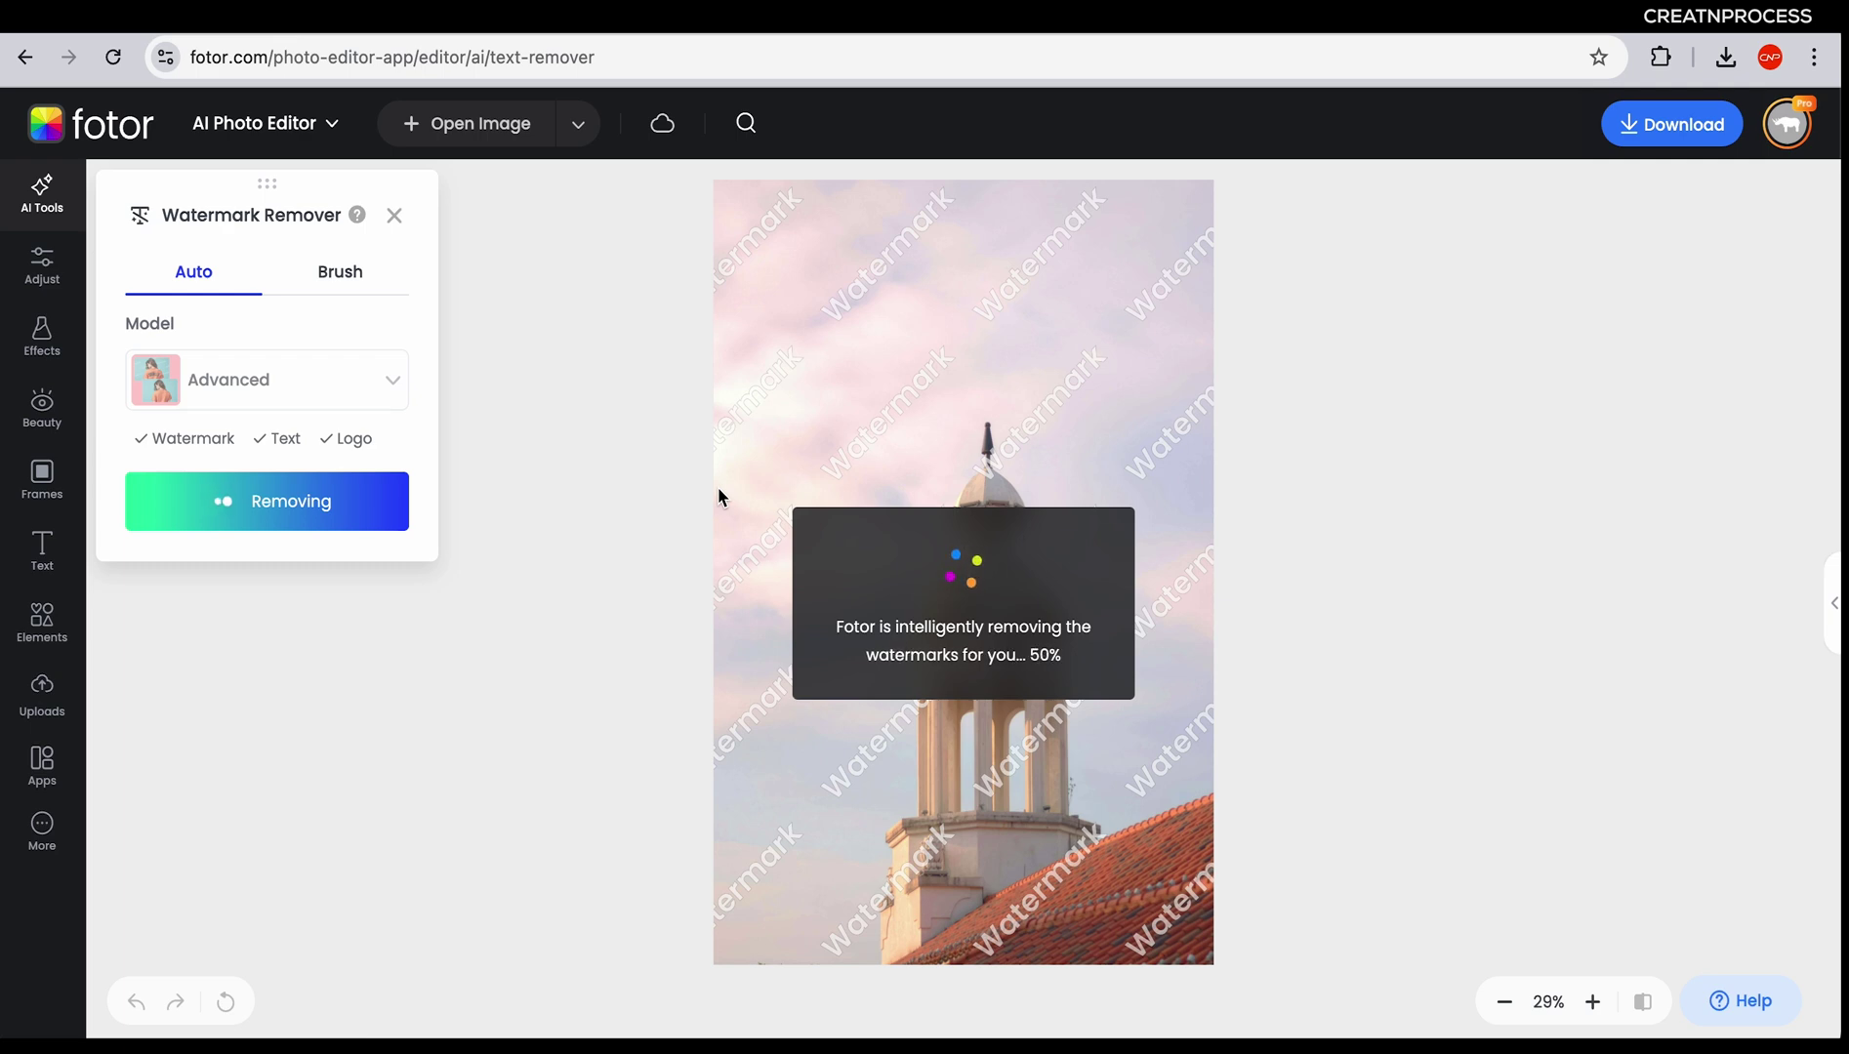
{"action": "scroll", "coordinate": [929, 534], "scroll_direction": "up", "scroll_amount": 3}
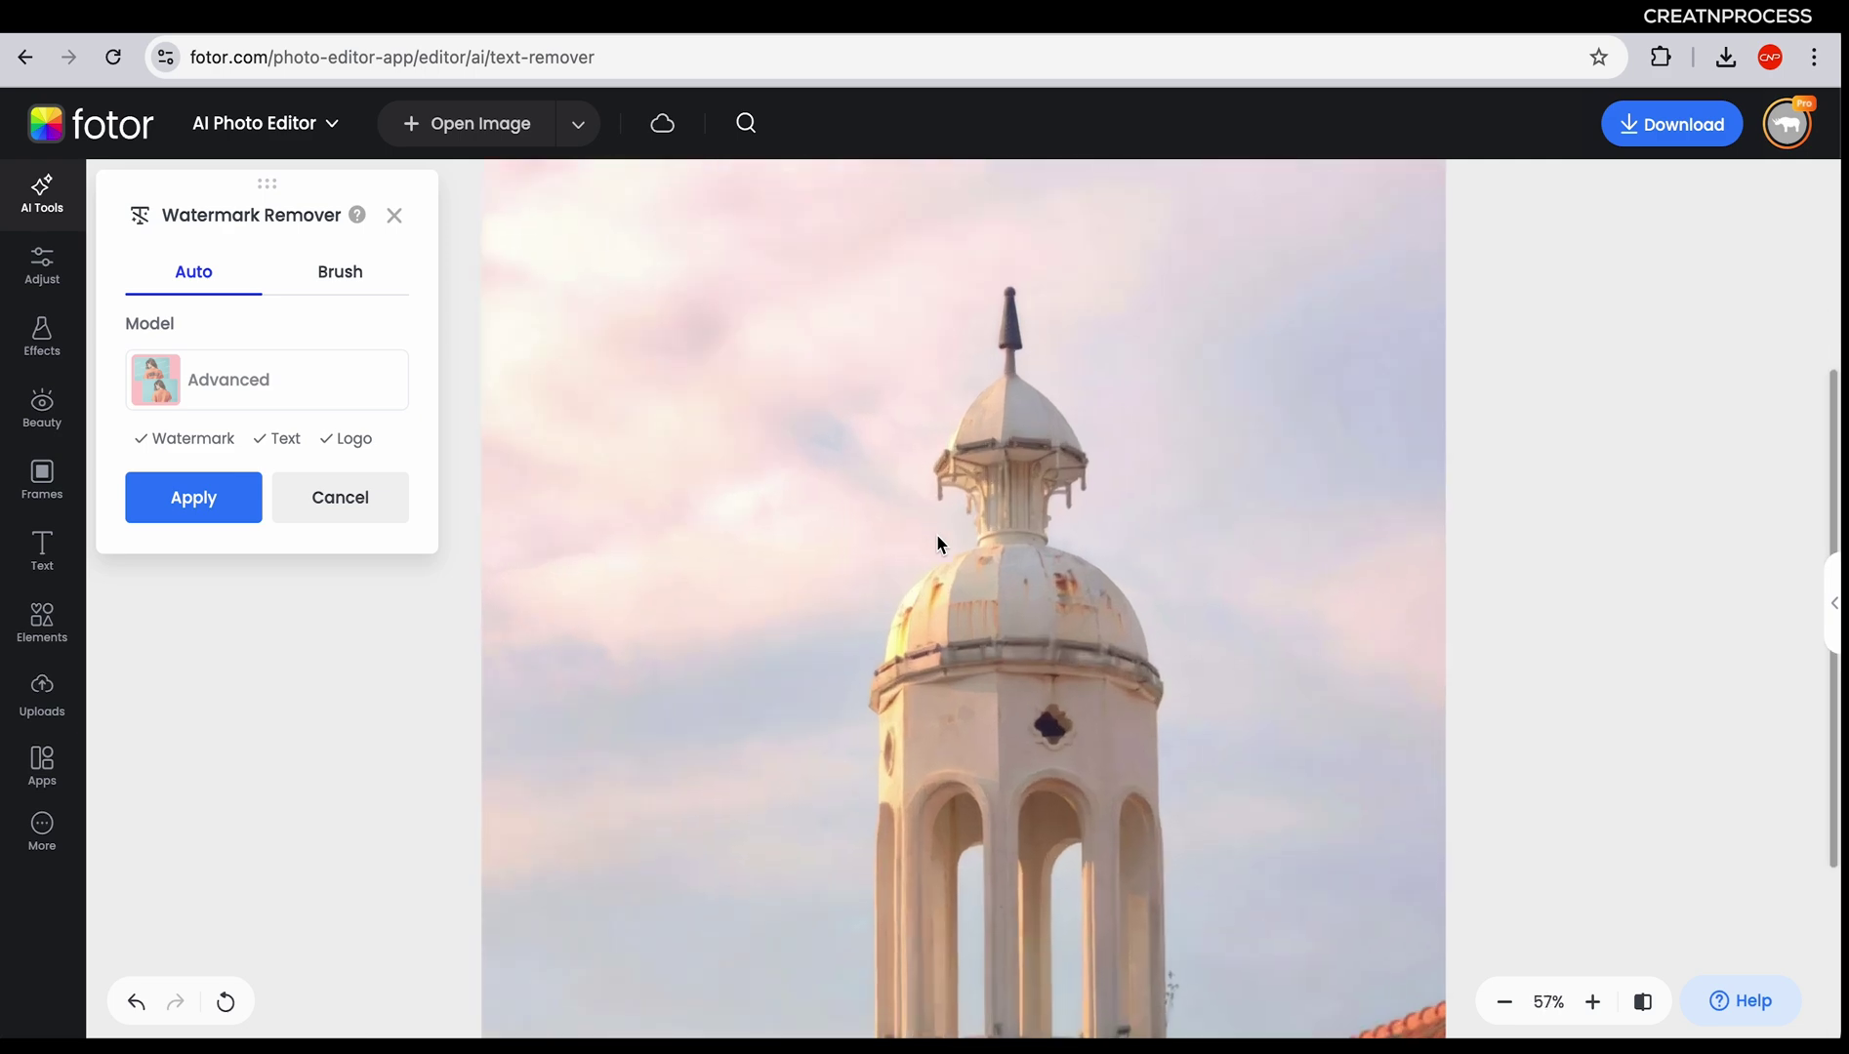
{"action": "scroll", "coordinate": [936, 534], "scroll_direction": "left", "scroll_amount": 5}
{"action": "scroll", "coordinate": [936, 534], "scroll_direction": "up", "scroll_amount": 3}
{"action": "scroll", "coordinate": [936, 540], "scroll_direction": "down", "scroll_amount": 3}
{"action": "scroll", "coordinate": [1162, 527], "scroll_direction": "up", "scroll_amount": 3}
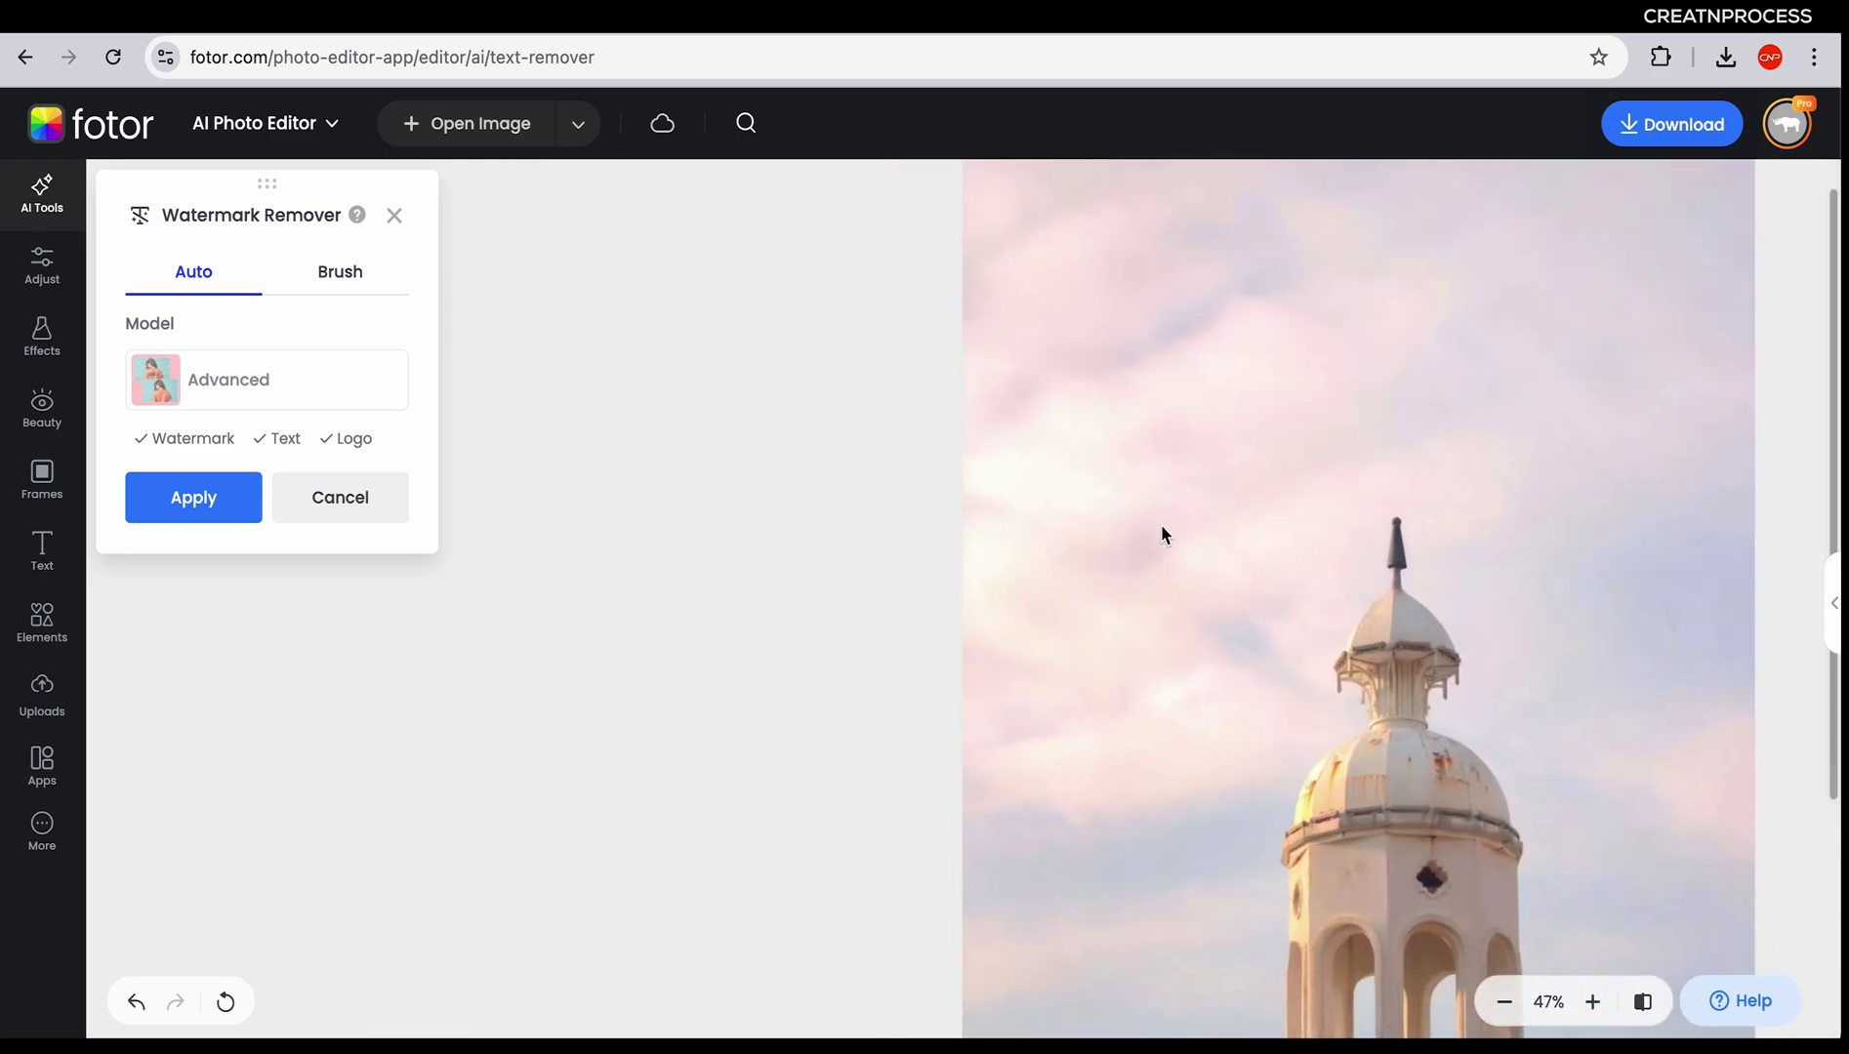
{"action": "scroll", "coordinate": [1161, 535], "scroll_direction": "down", "scroll_amount": 2}
{"action": "left_click", "coordinate": [1640, 1006]}
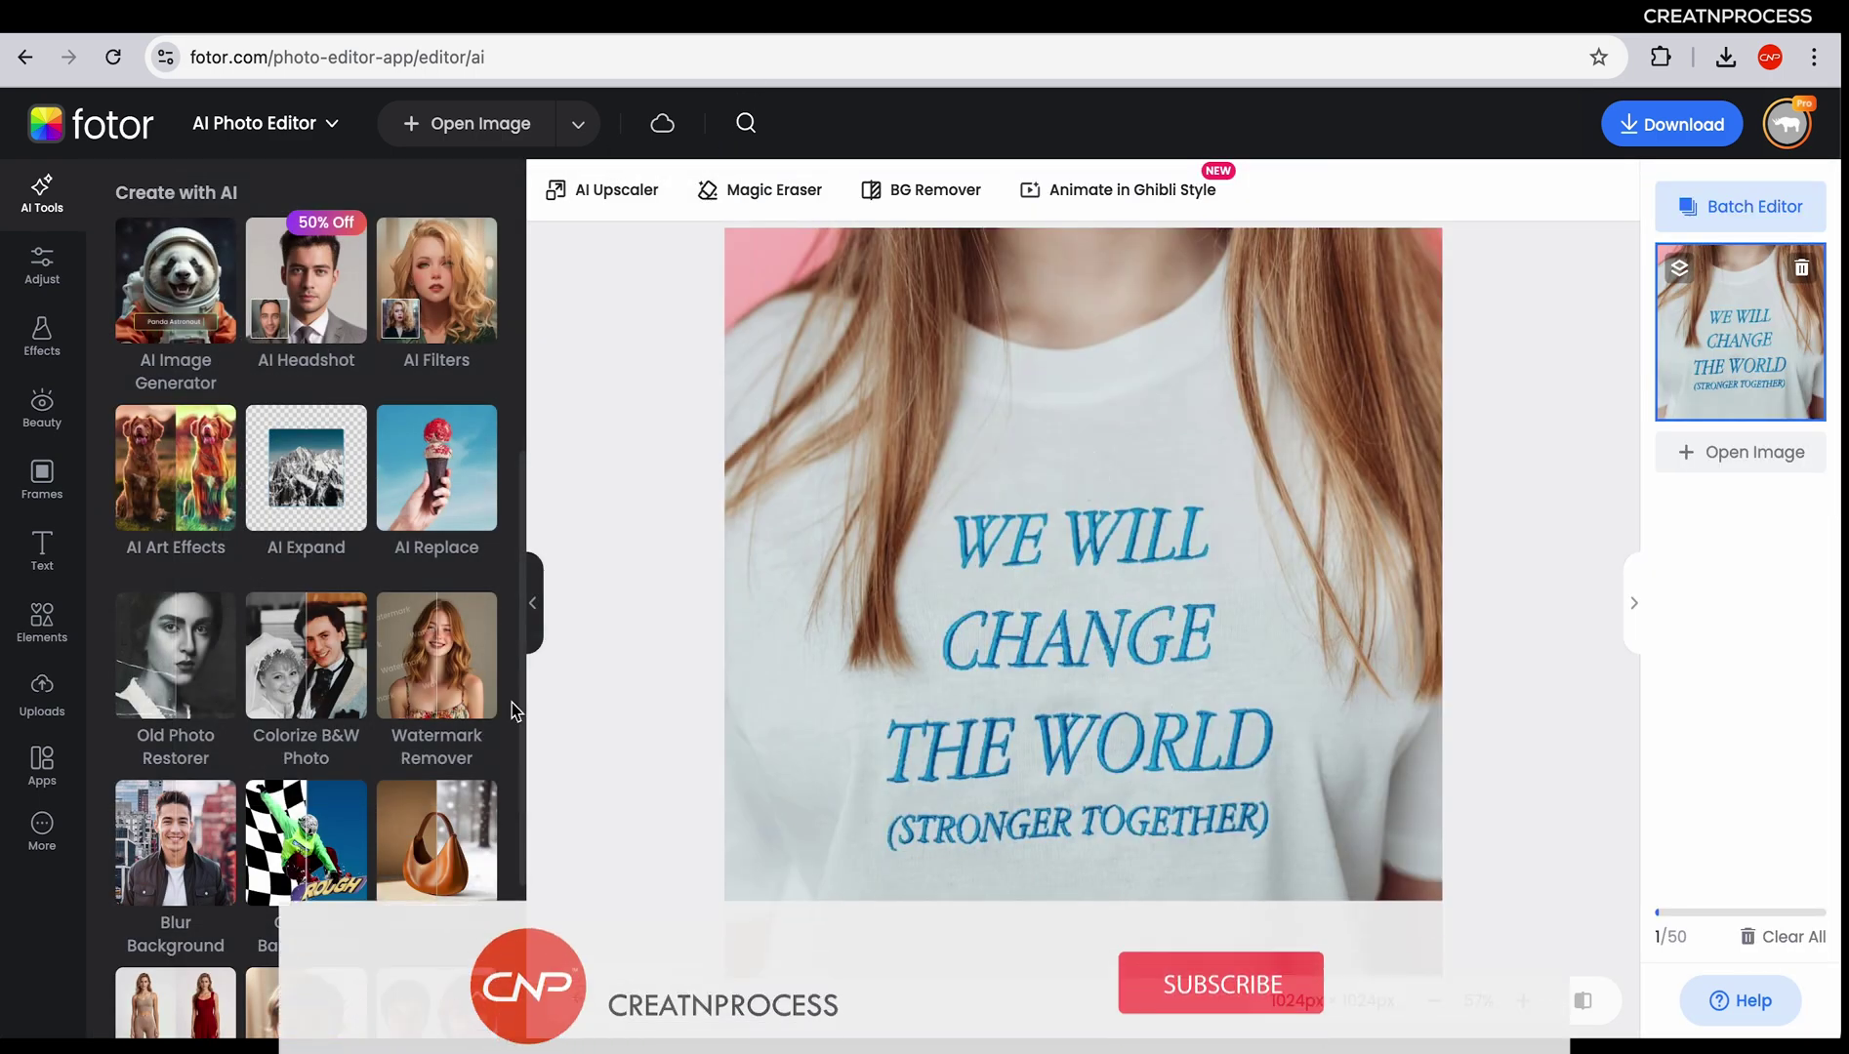
Open the Watermark Remover on the T-shirt photo in Brush mode at size 55
{"action": "scroll", "coordinate": [376, 712], "scroll_direction": "down", "scroll_amount": 2}
{"action": "scroll", "coordinate": [376, 712], "scroll_direction": "down", "scroll_amount": 2}
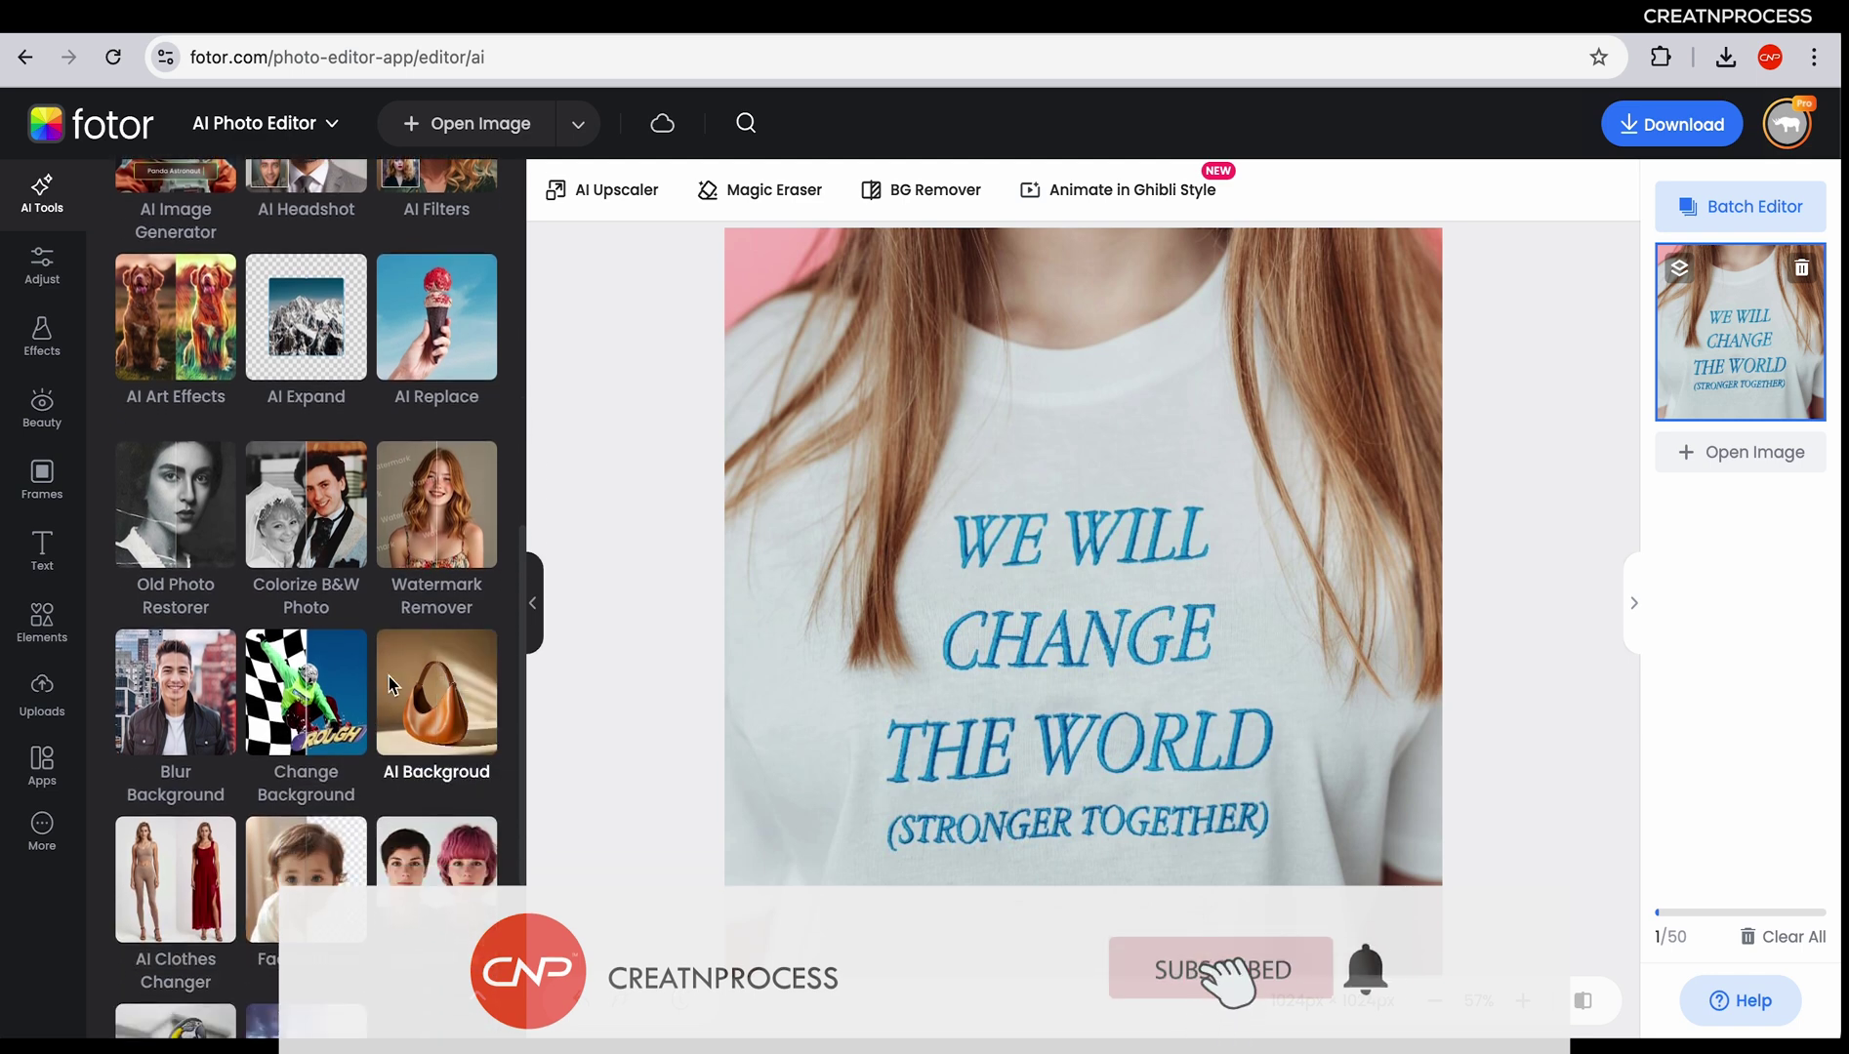
{"action": "left_click", "coordinate": [431, 585]}
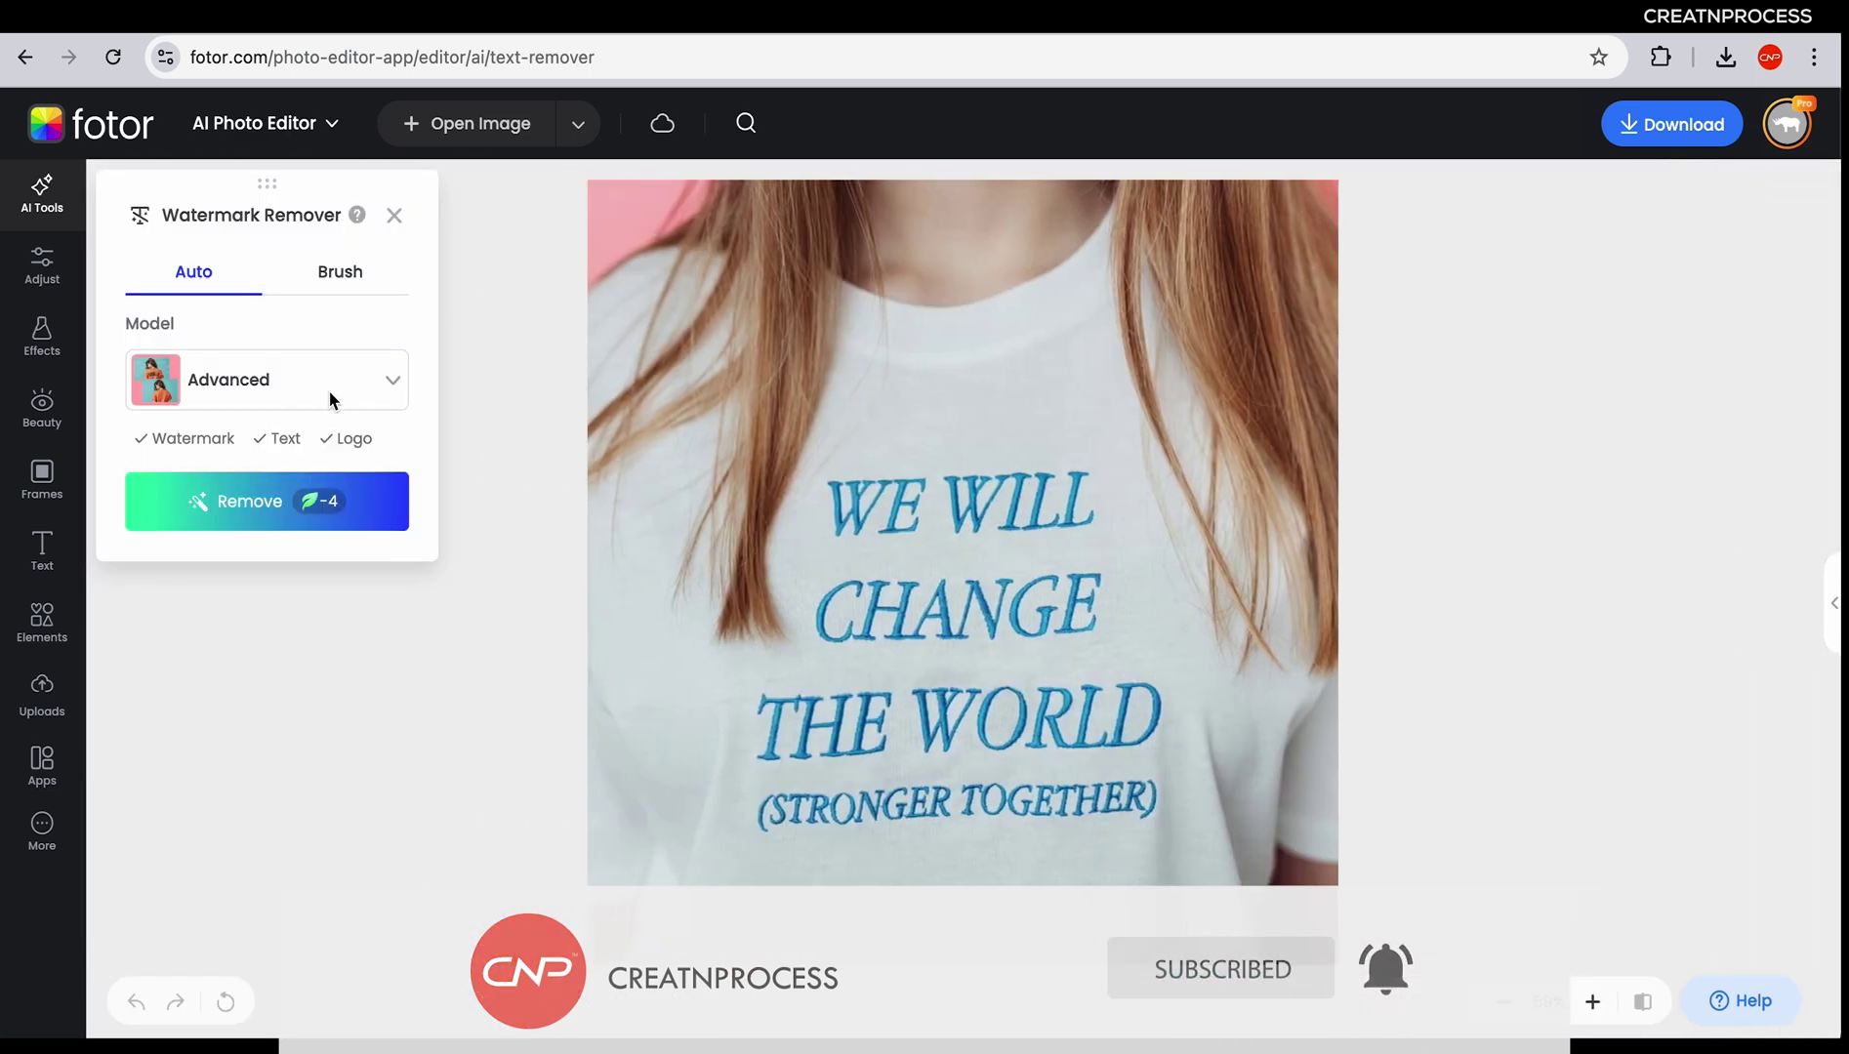
{"action": "left_click", "coordinate": [344, 276]}
{"action": "left_click_drag", "start_coordinate": [209, 445], "coordinate": [252, 451]}
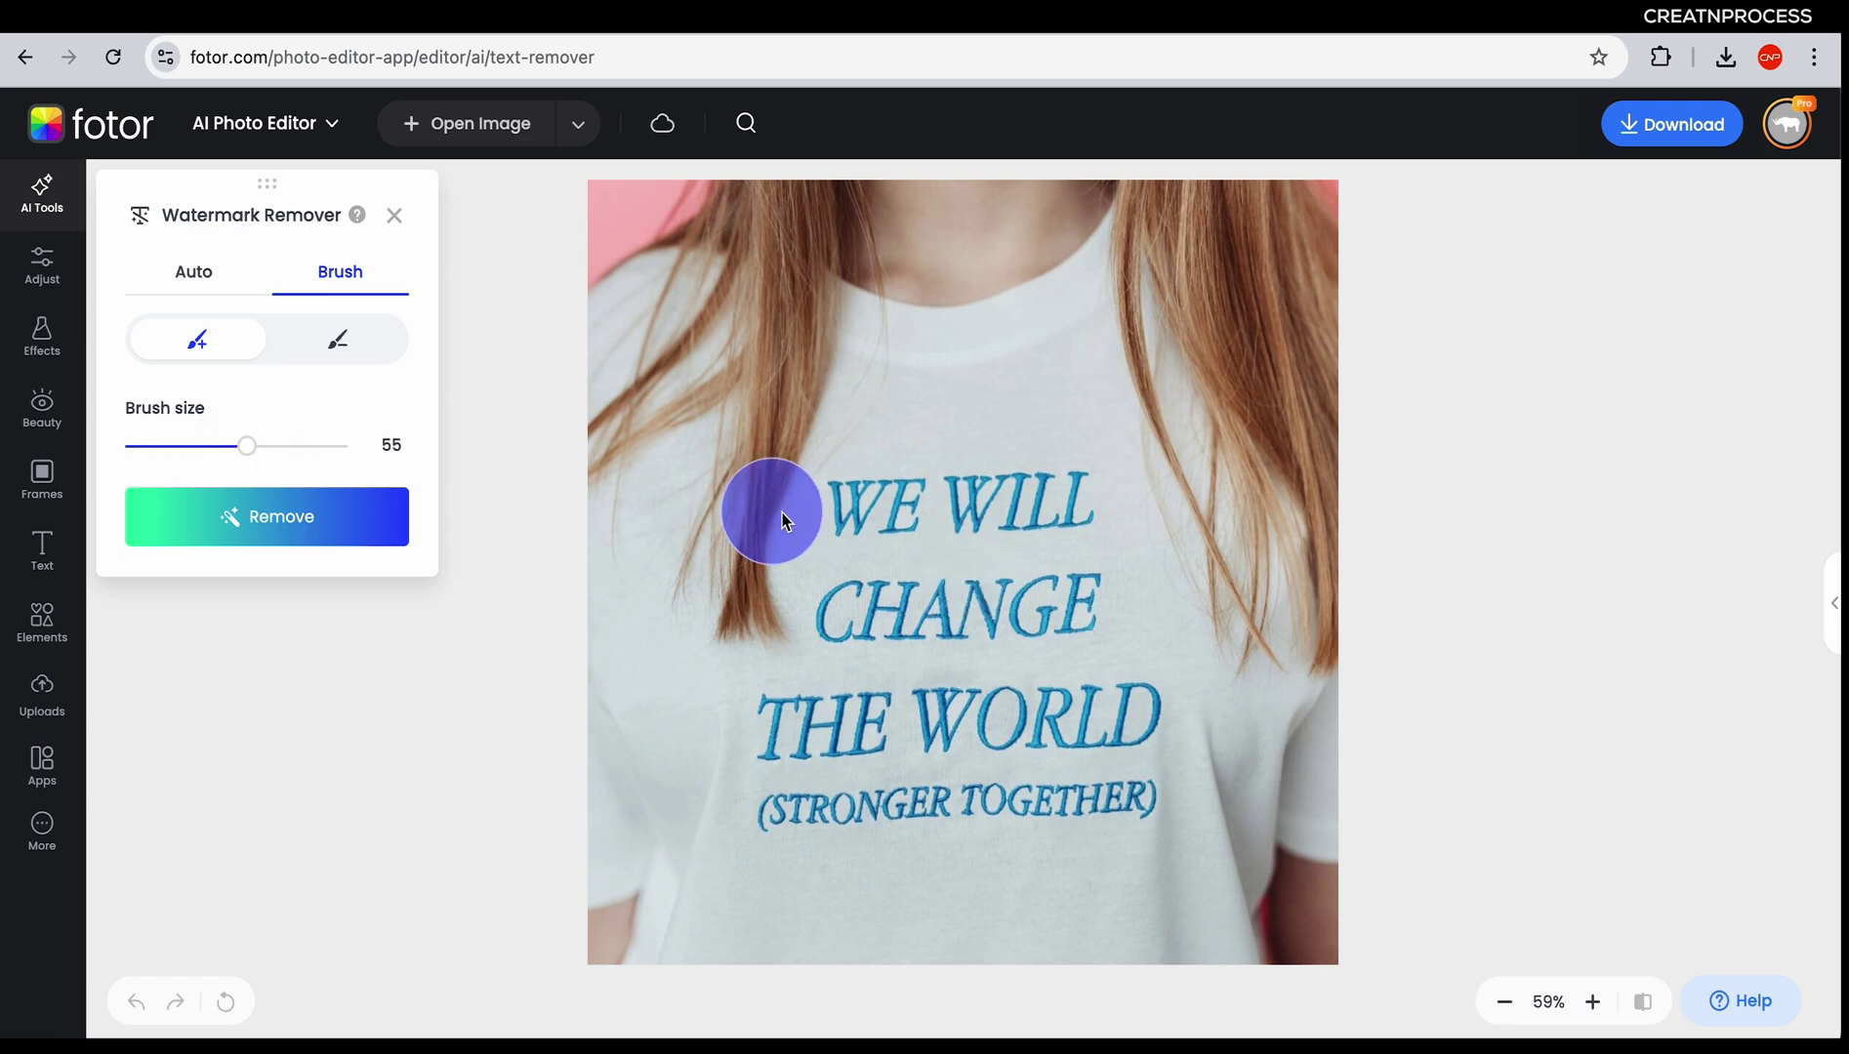
Paint over the WE WILL CHANGE THE WORLD slogan and remove it
{"action": "left_click_drag", "start_coordinate": [845, 507], "coordinate": [1064, 506]}
{"action": "left_click_drag", "start_coordinate": [841, 617], "coordinate": [1086, 615]}
{"action": "mouse_move", "coordinate": [759, 724]}
{"action": "left_mouse_down"}
{"action": "mouse_move", "coordinate": [935, 730]}
{"action": "mouse_move", "coordinate": [771, 808]}
{"action": "left_mouse_up"}
{"action": "left_click", "coordinate": [305, 528]}
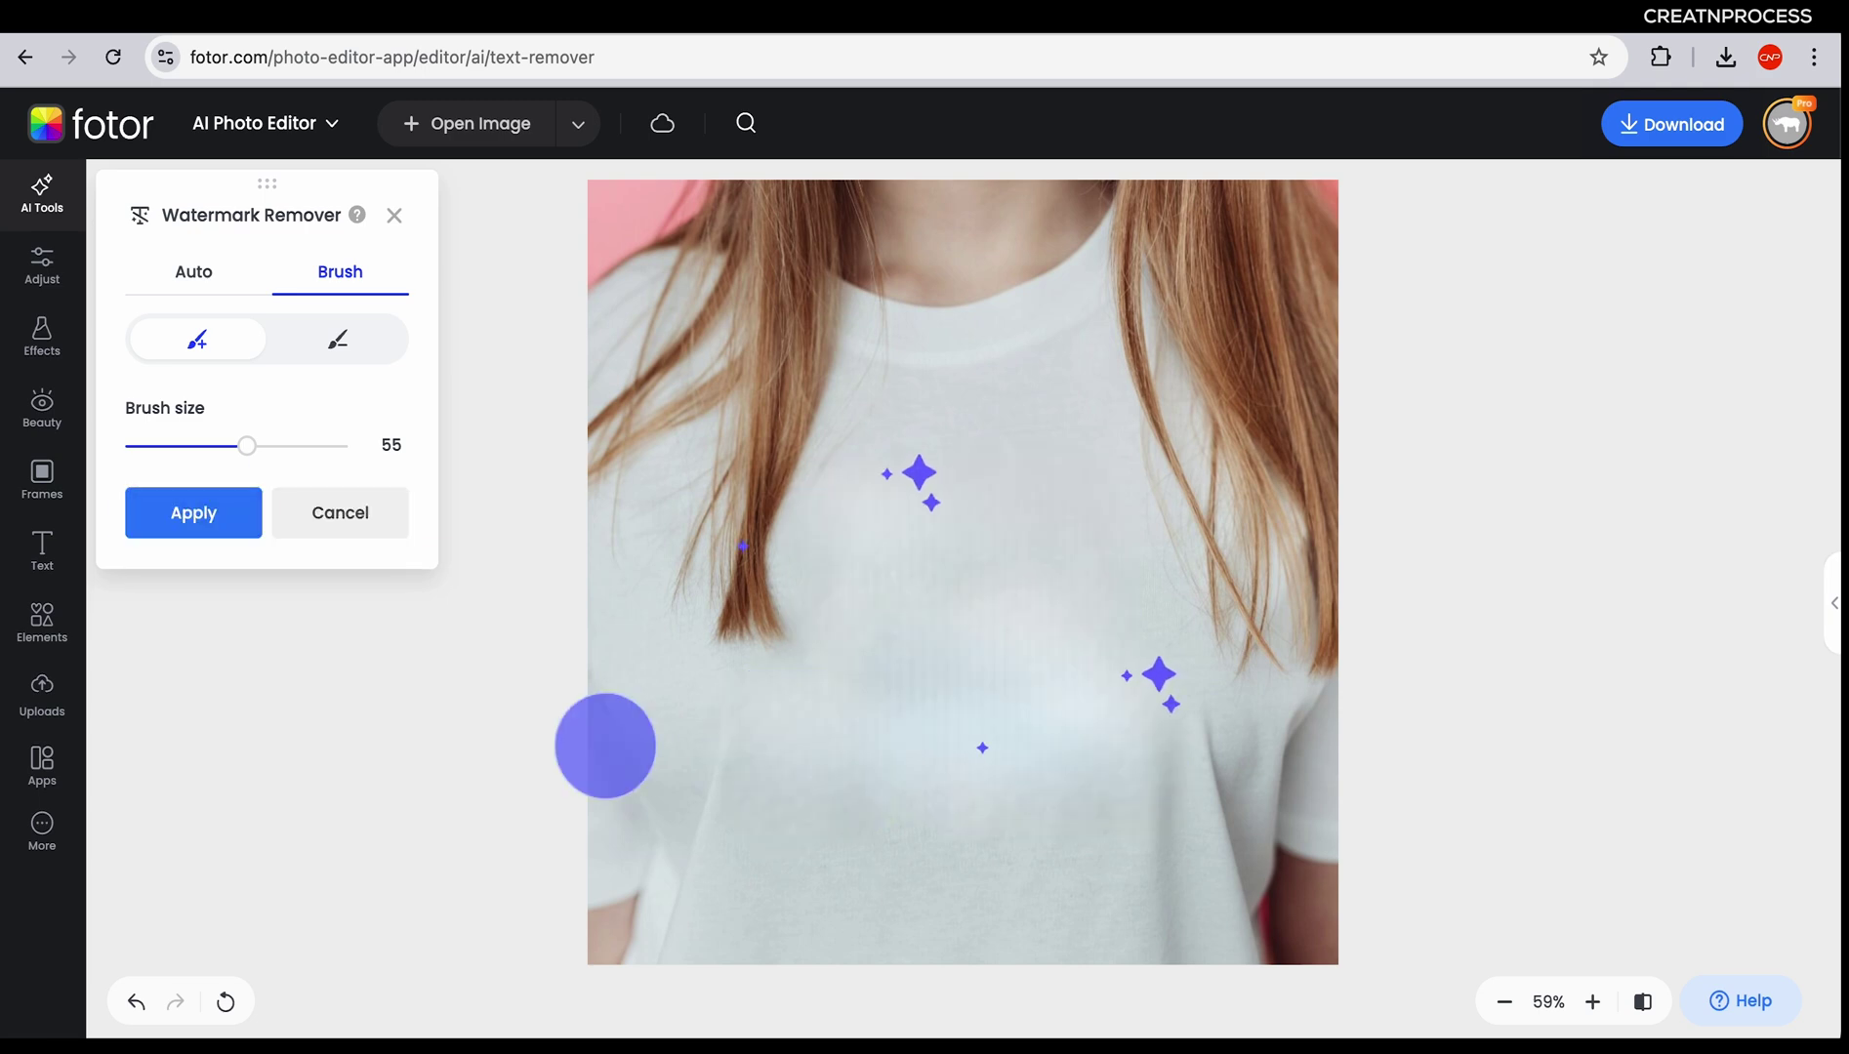
{"action": "scroll", "coordinate": [1009, 695], "scroll_direction": "down", "scroll_amount": 5}
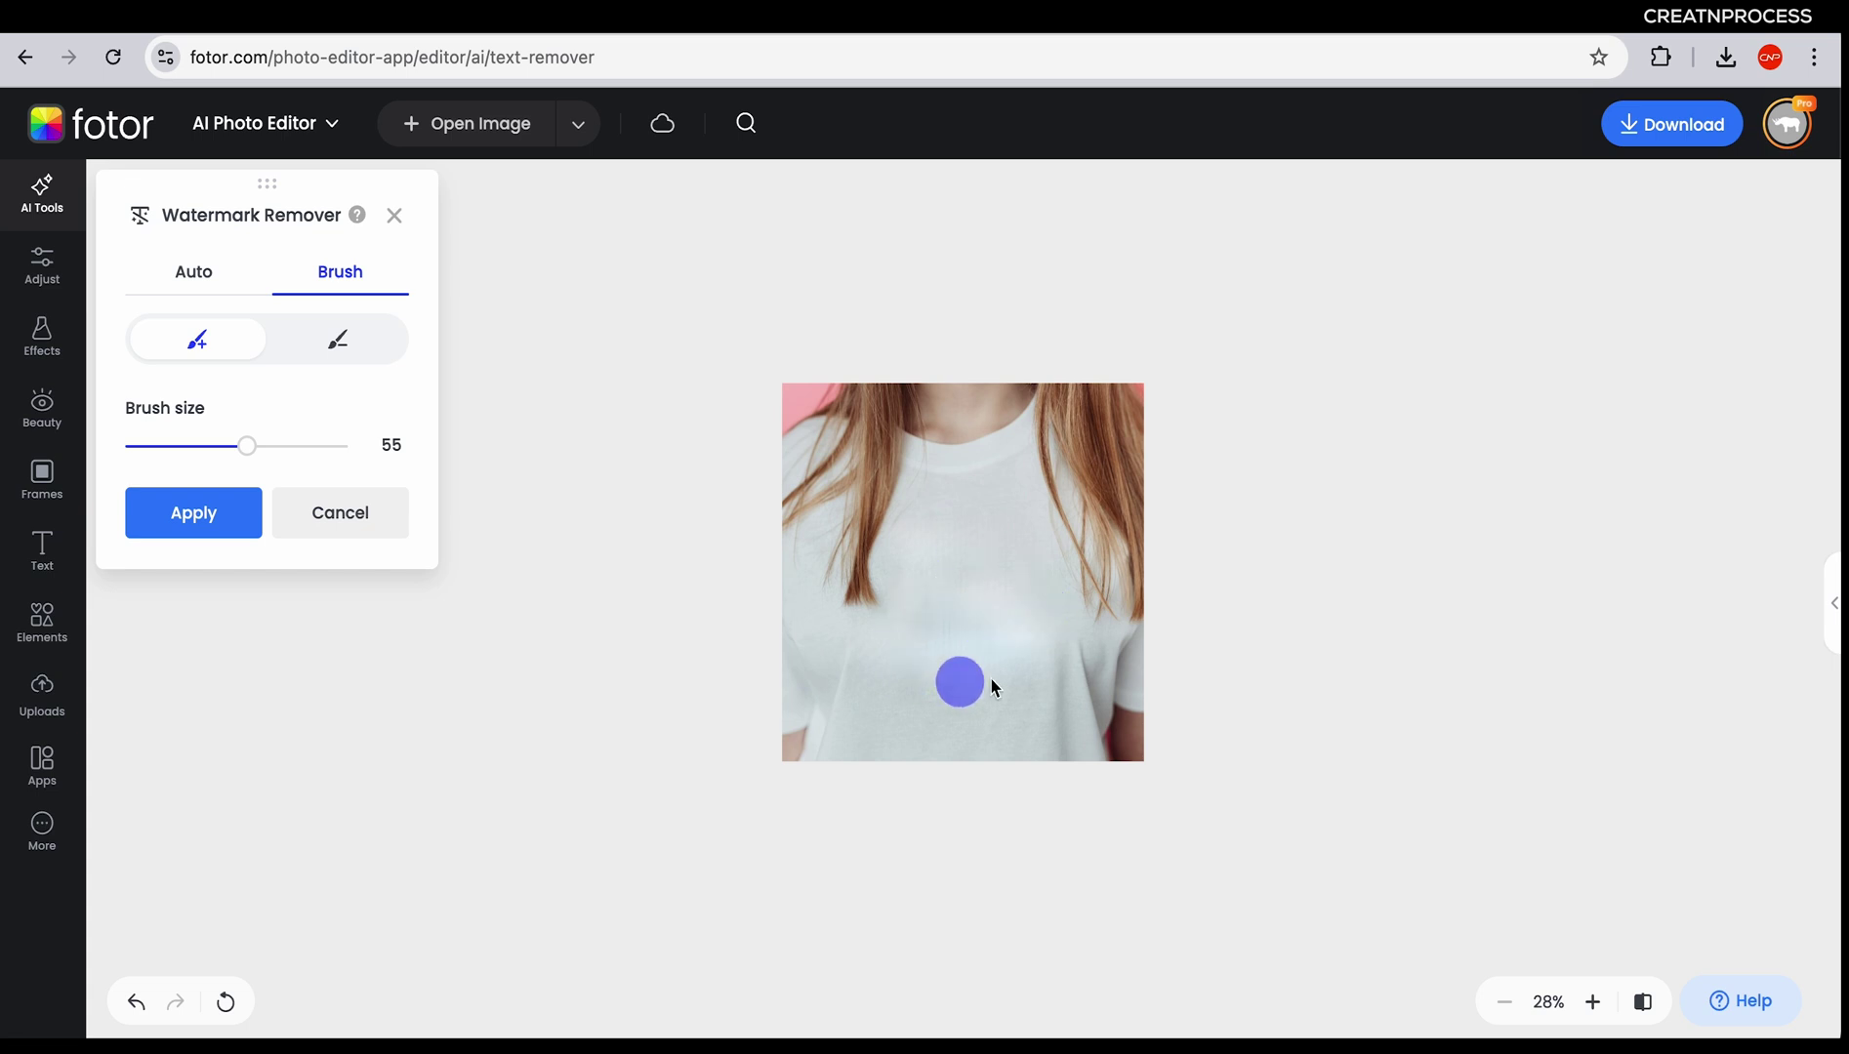
{"action": "scroll", "coordinate": [1011, 659], "scroll_direction": "up", "scroll_amount": 4}
{"action": "scroll", "coordinate": [1012, 659], "scroll_direction": "down", "scroll_amount": 3}
{"action": "scroll", "coordinate": [1011, 664], "scroll_direction": "up", "scroll_amount": 4}
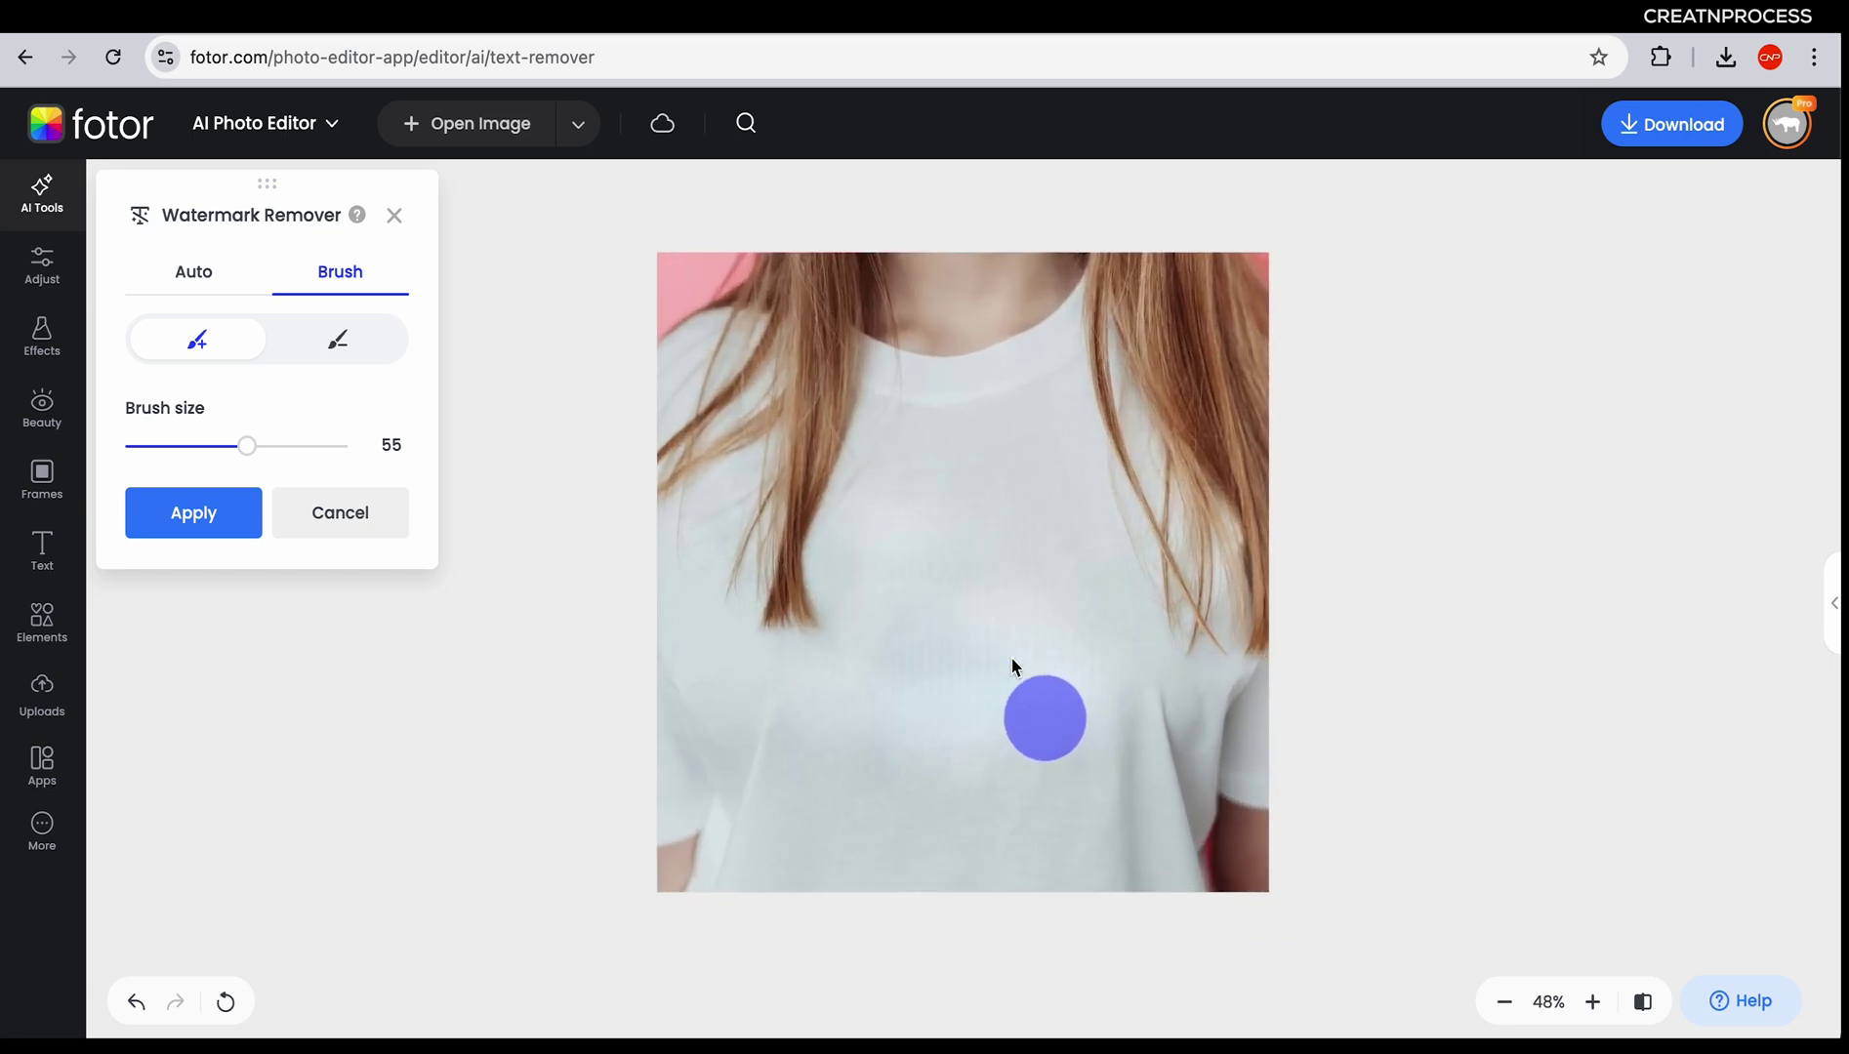
{"action": "scroll", "coordinate": [1011, 667], "scroll_direction": "down", "scroll_amount": 1}
{"action": "scroll", "coordinate": [1012, 667], "scroll_direction": "down", "scroll_amount": 1}
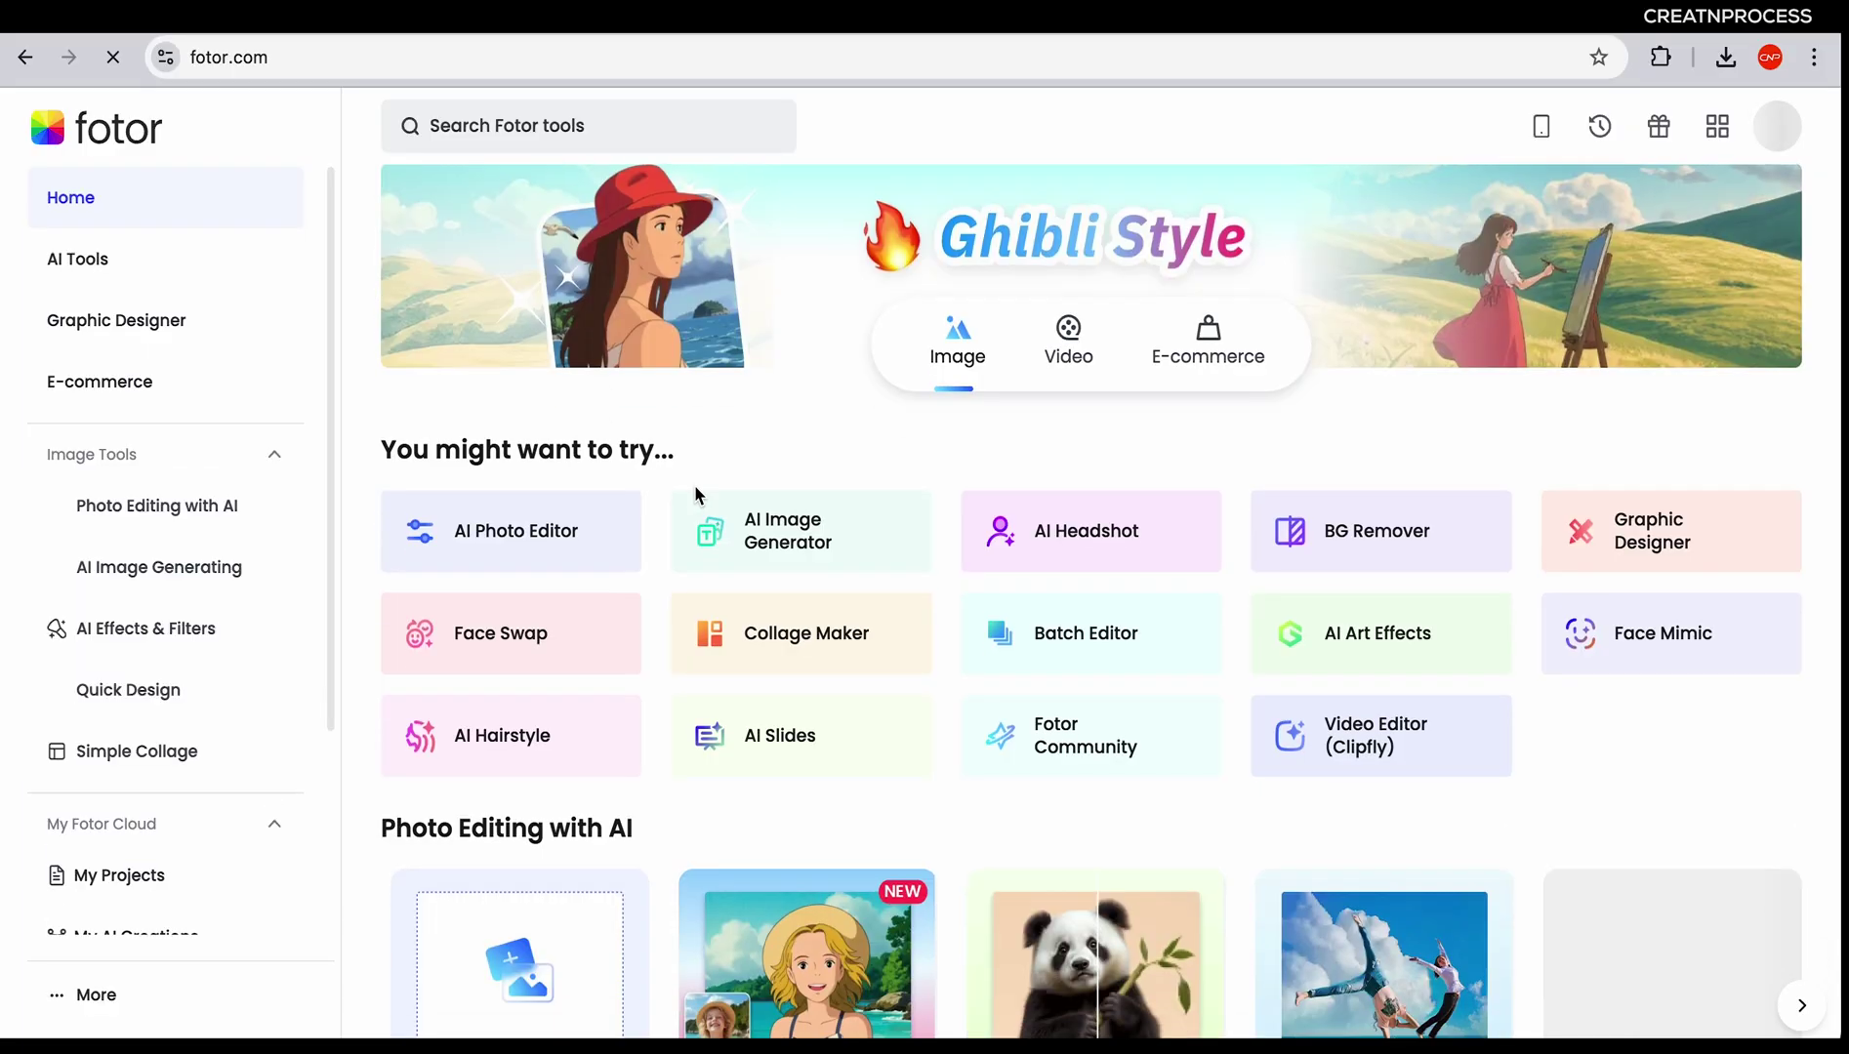
Open the Face Swap tool from its card on the AI tools page
{"action": "scroll", "coordinate": [572, 583], "scroll_direction": "down", "scroll_amount": 1}
{"action": "left_click", "coordinate": [526, 607]}
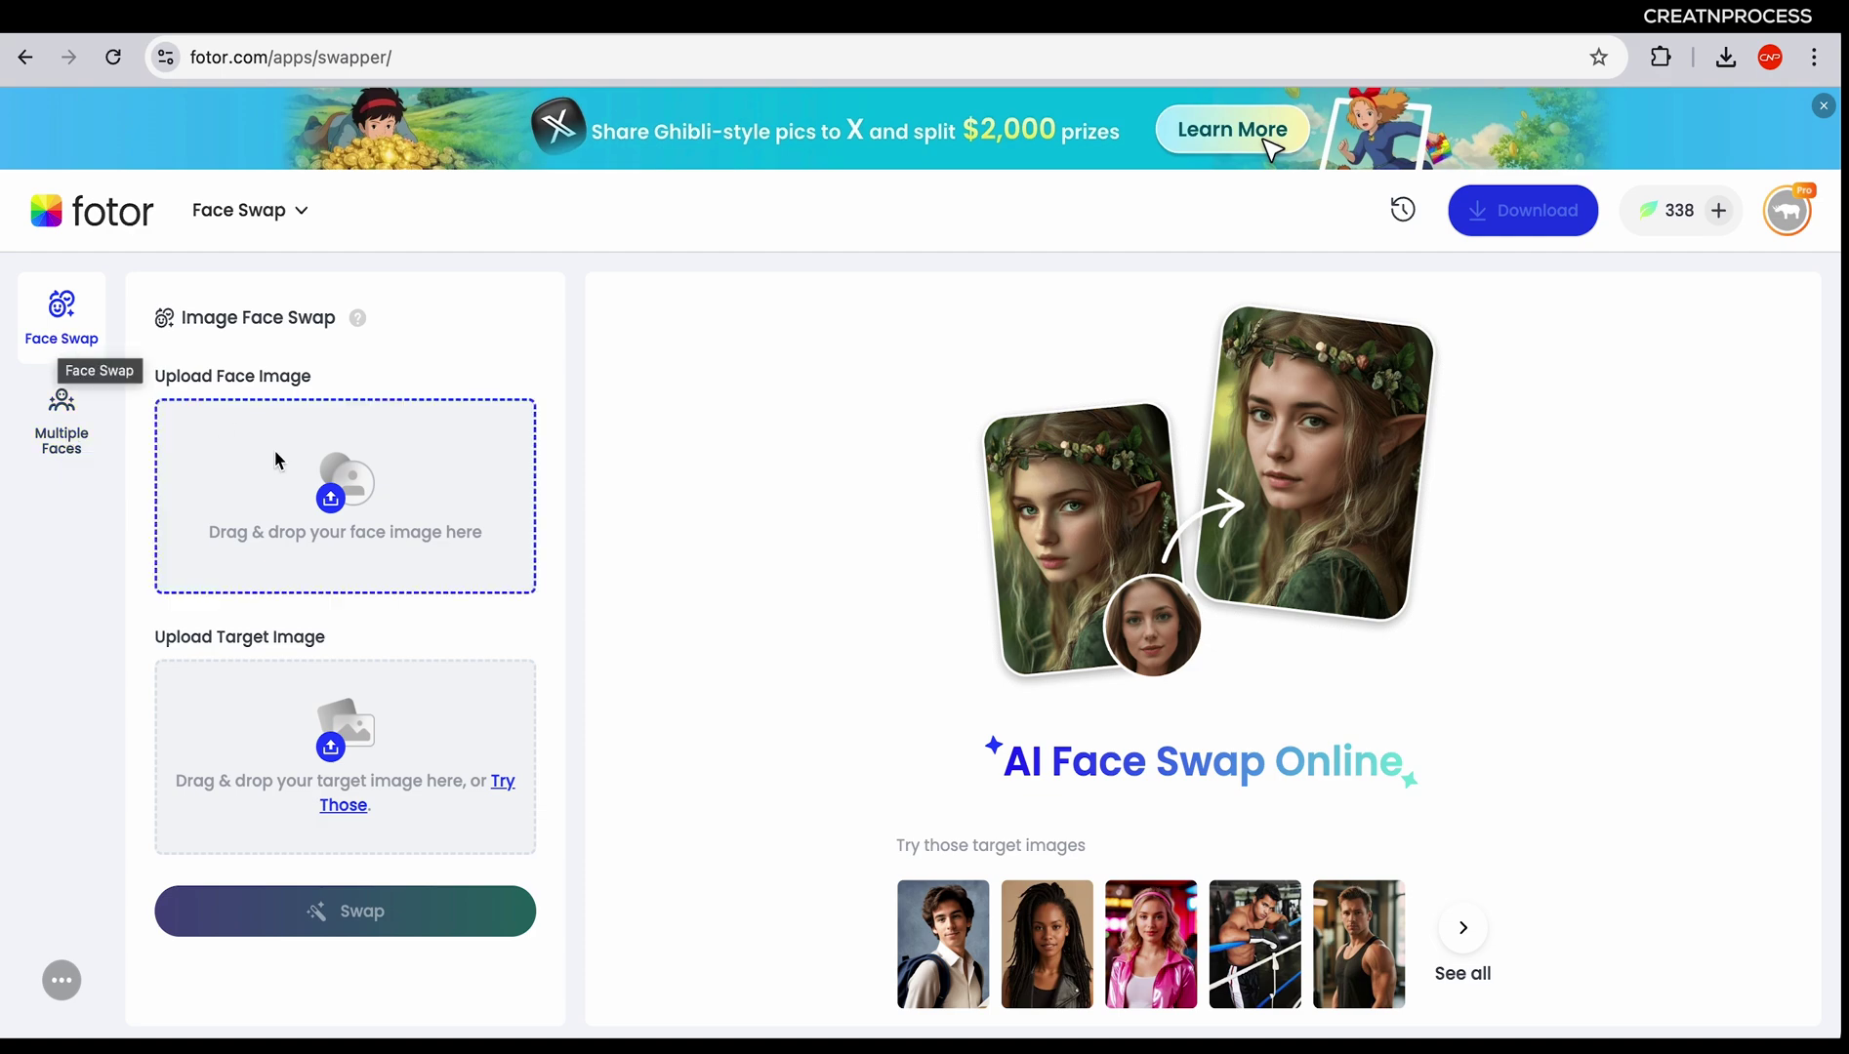
Upload the blonde woman's photo from the computer as the face image
{"action": "mouse_move", "coordinate": [346, 538]}
{"action": "left_click", "coordinate": [350, 578]}
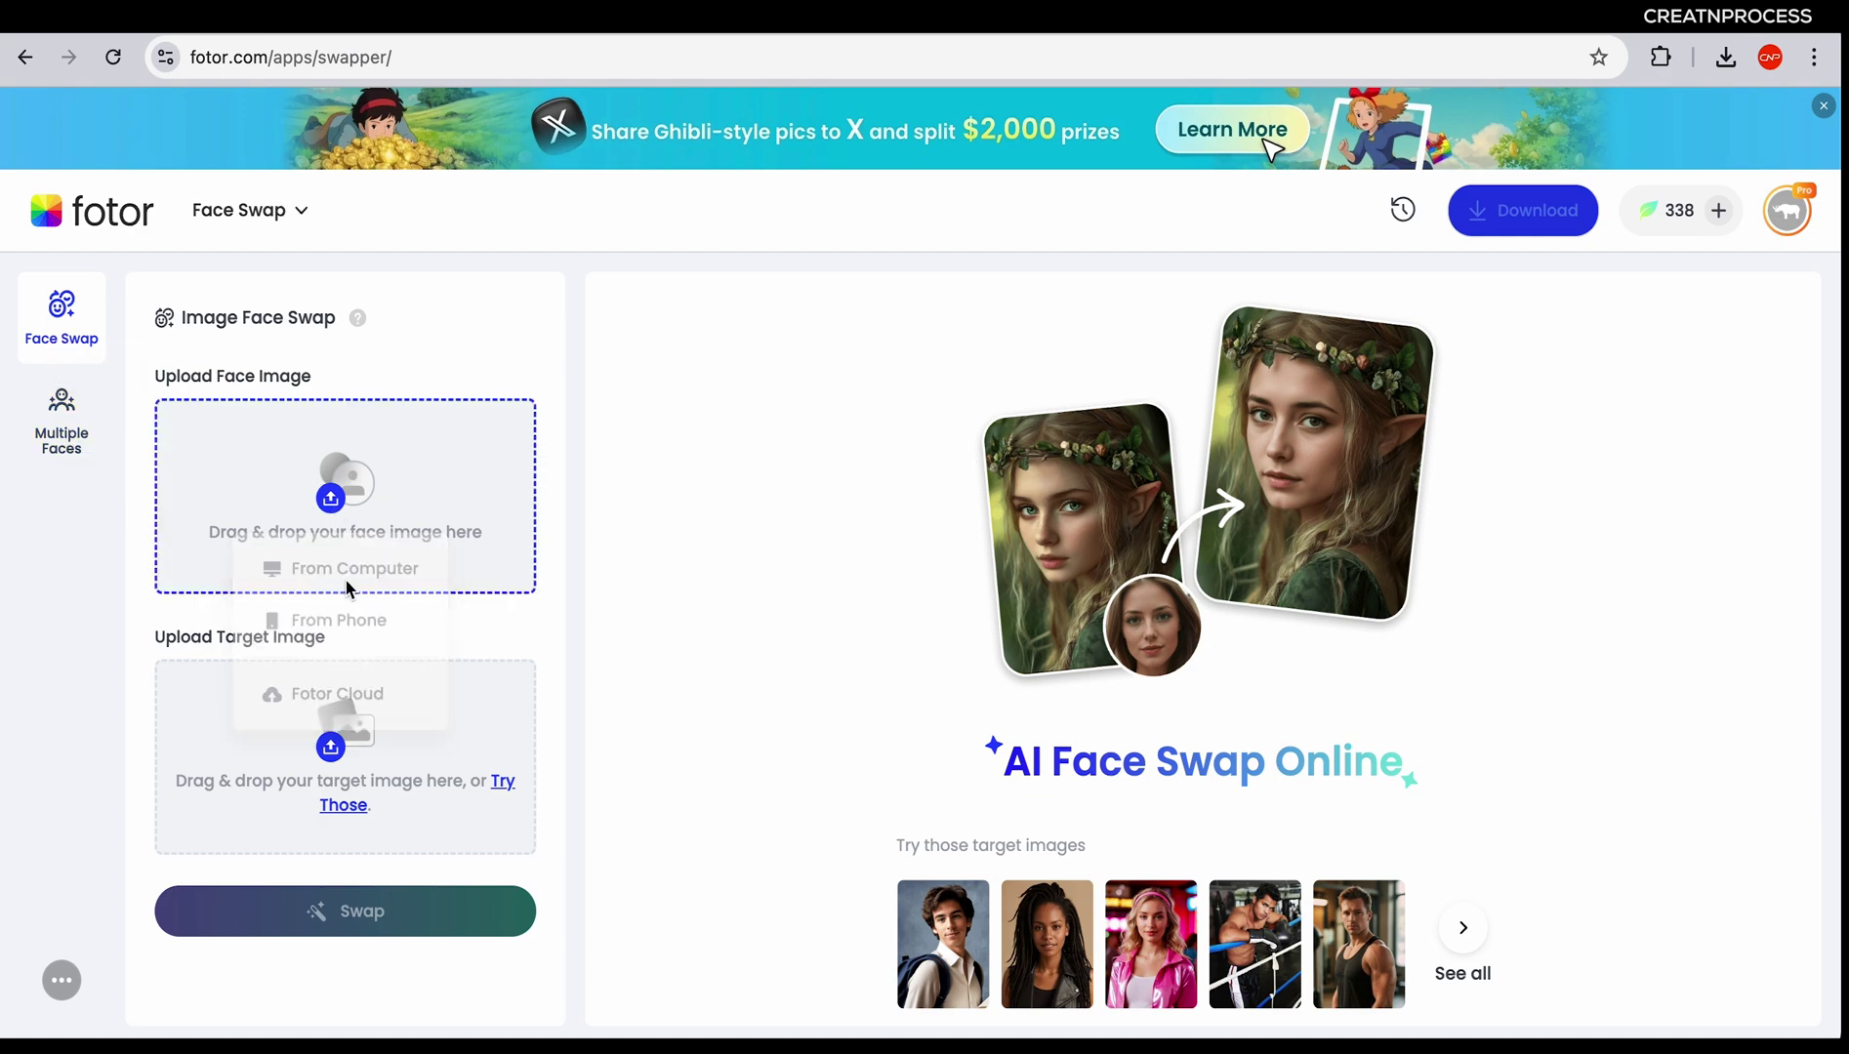
{"action": "left_click", "coordinate": [1130, 441]}
{"action": "left_click", "coordinate": [1288, 866]}
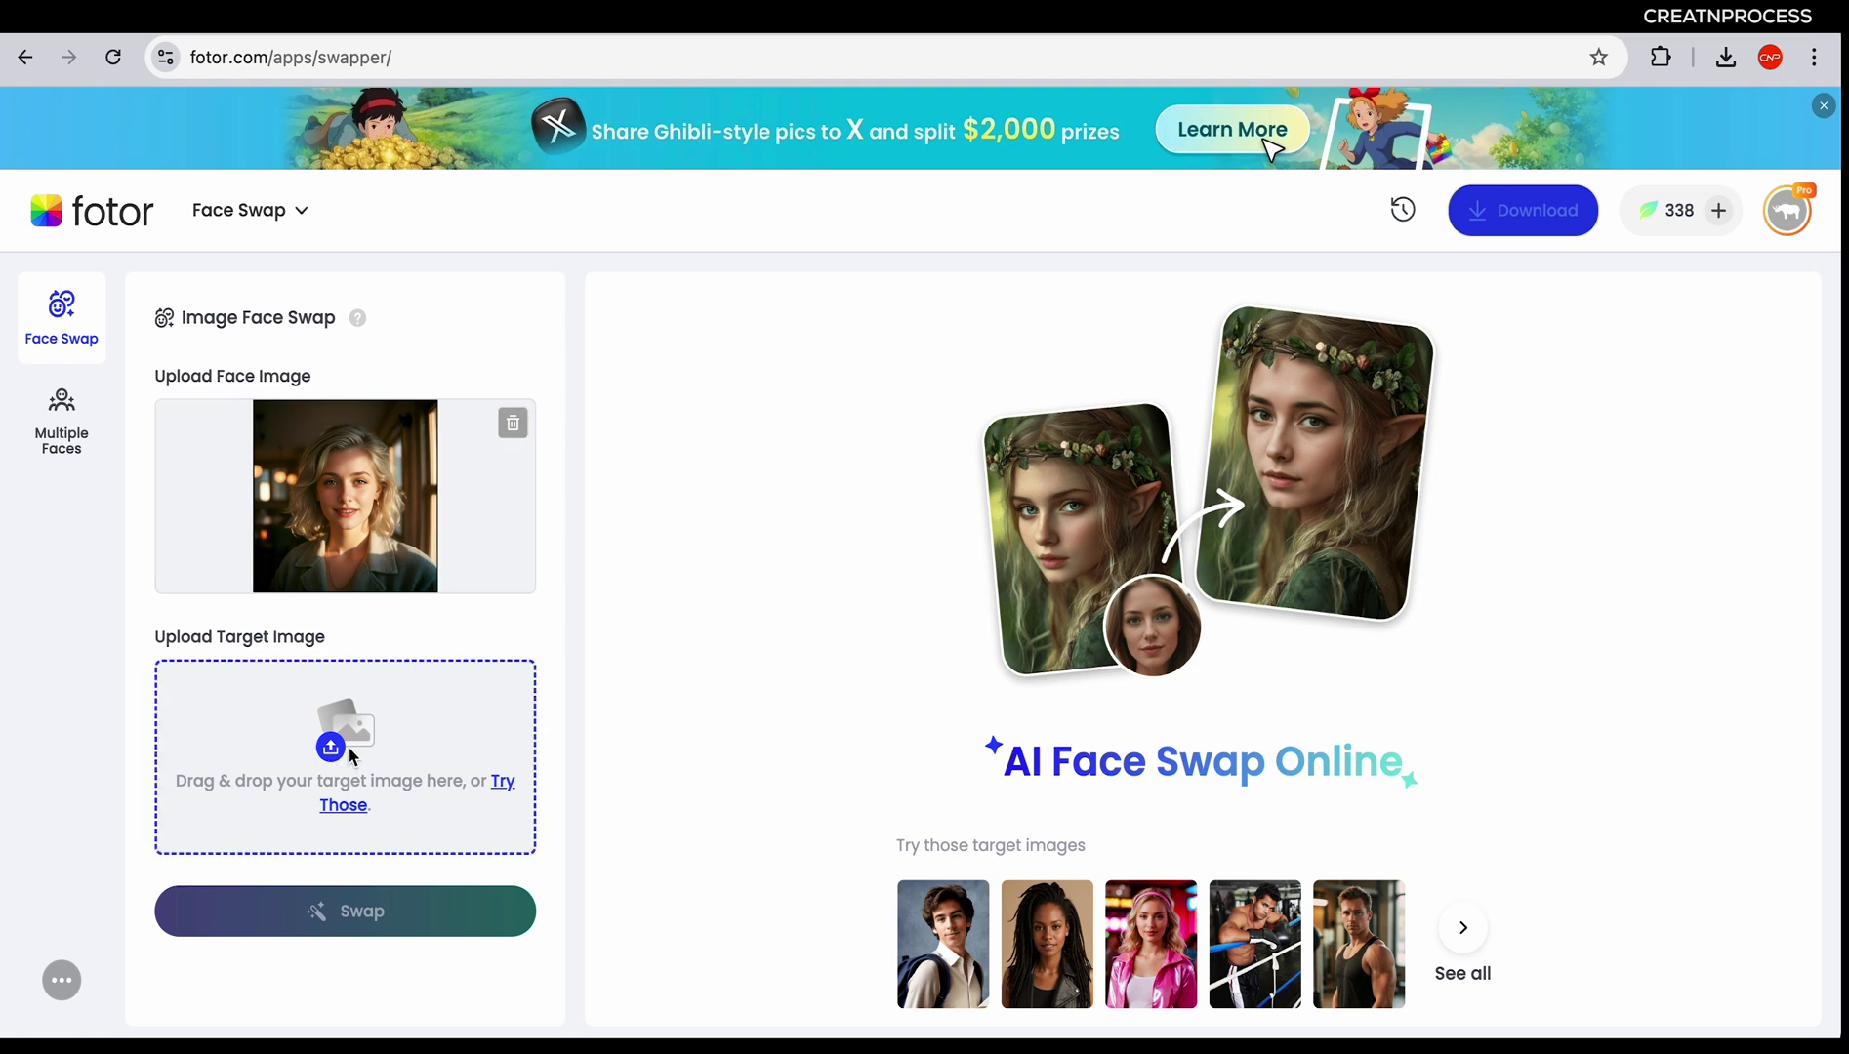
Swap the face onto the 80's Fever denim-jacket target and compare with the original
{"action": "left_click", "coordinate": [1461, 966]}
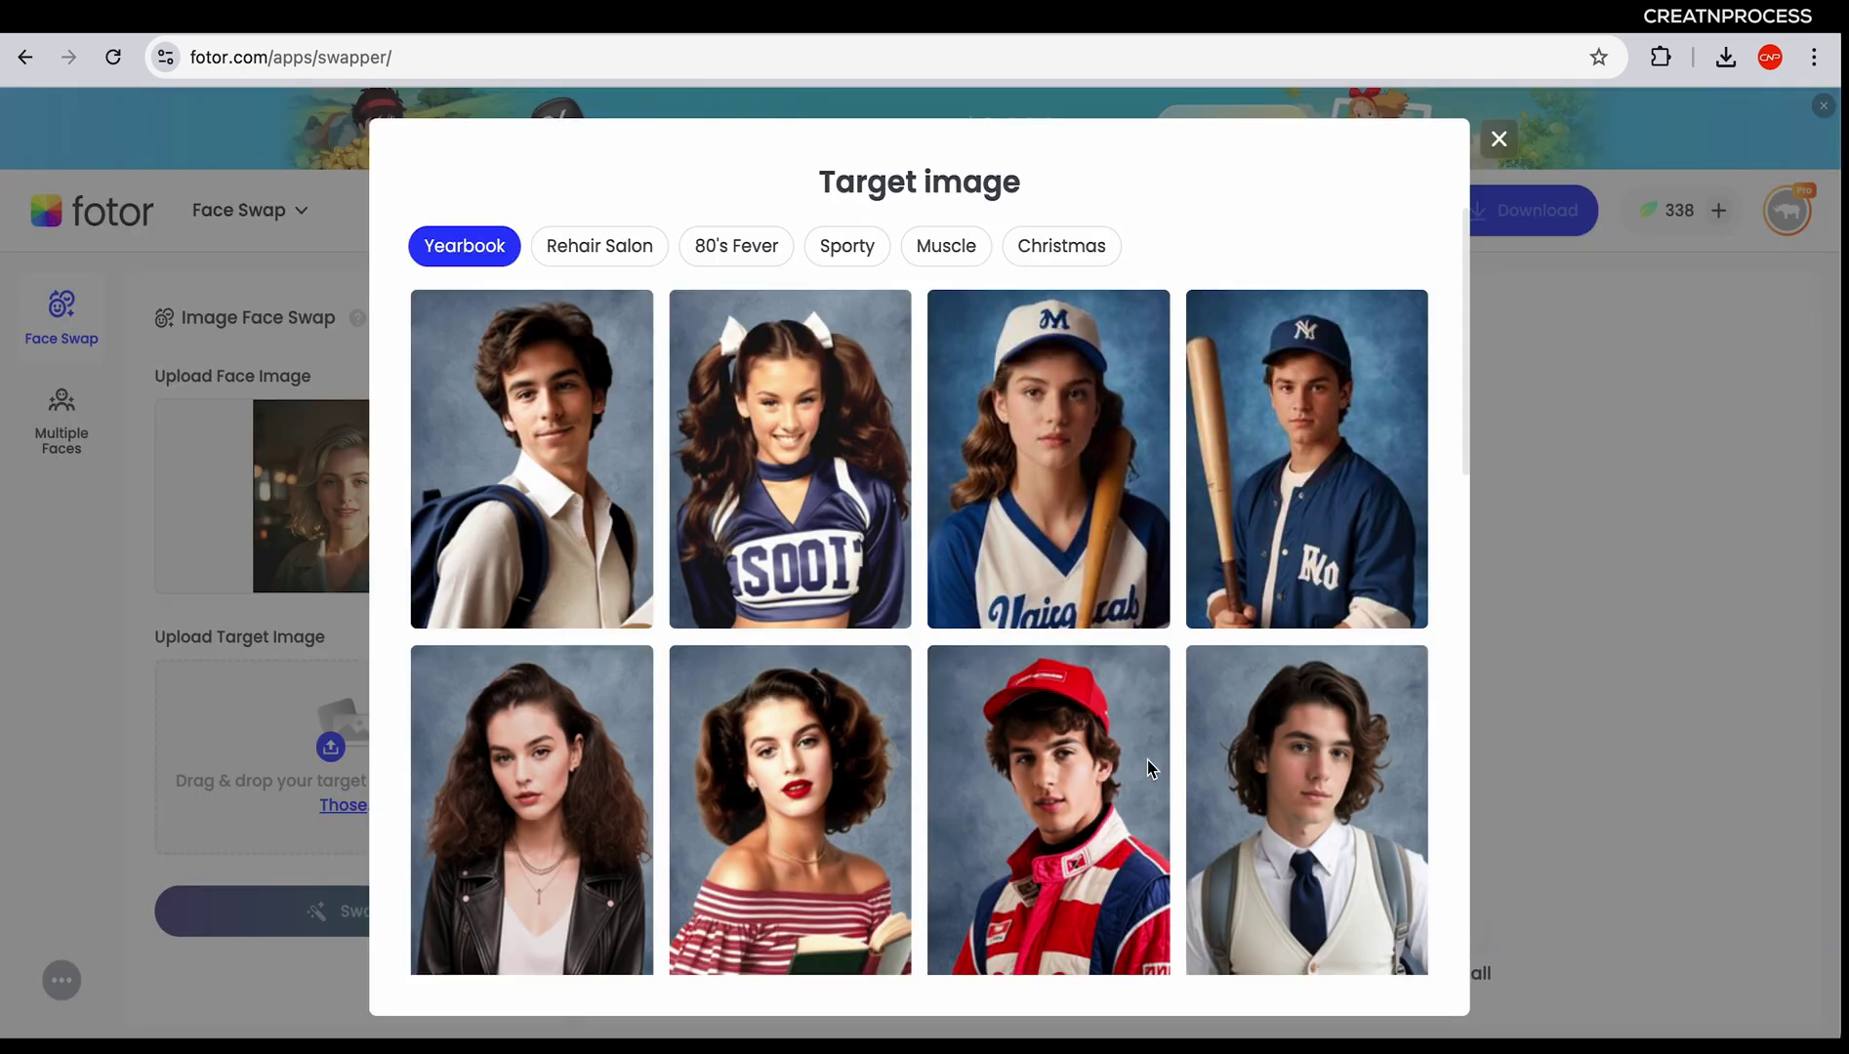
{"action": "left_click", "coordinate": [644, 252]}
{"action": "left_click", "coordinate": [735, 246]}
{"action": "scroll", "coordinate": [825, 622], "scroll_direction": "down", "scroll_amount": 5}
{"action": "scroll", "coordinate": [607, 485], "scroll_direction": "up", "scroll_amount": 2}
{"action": "left_click", "coordinate": [607, 485]}
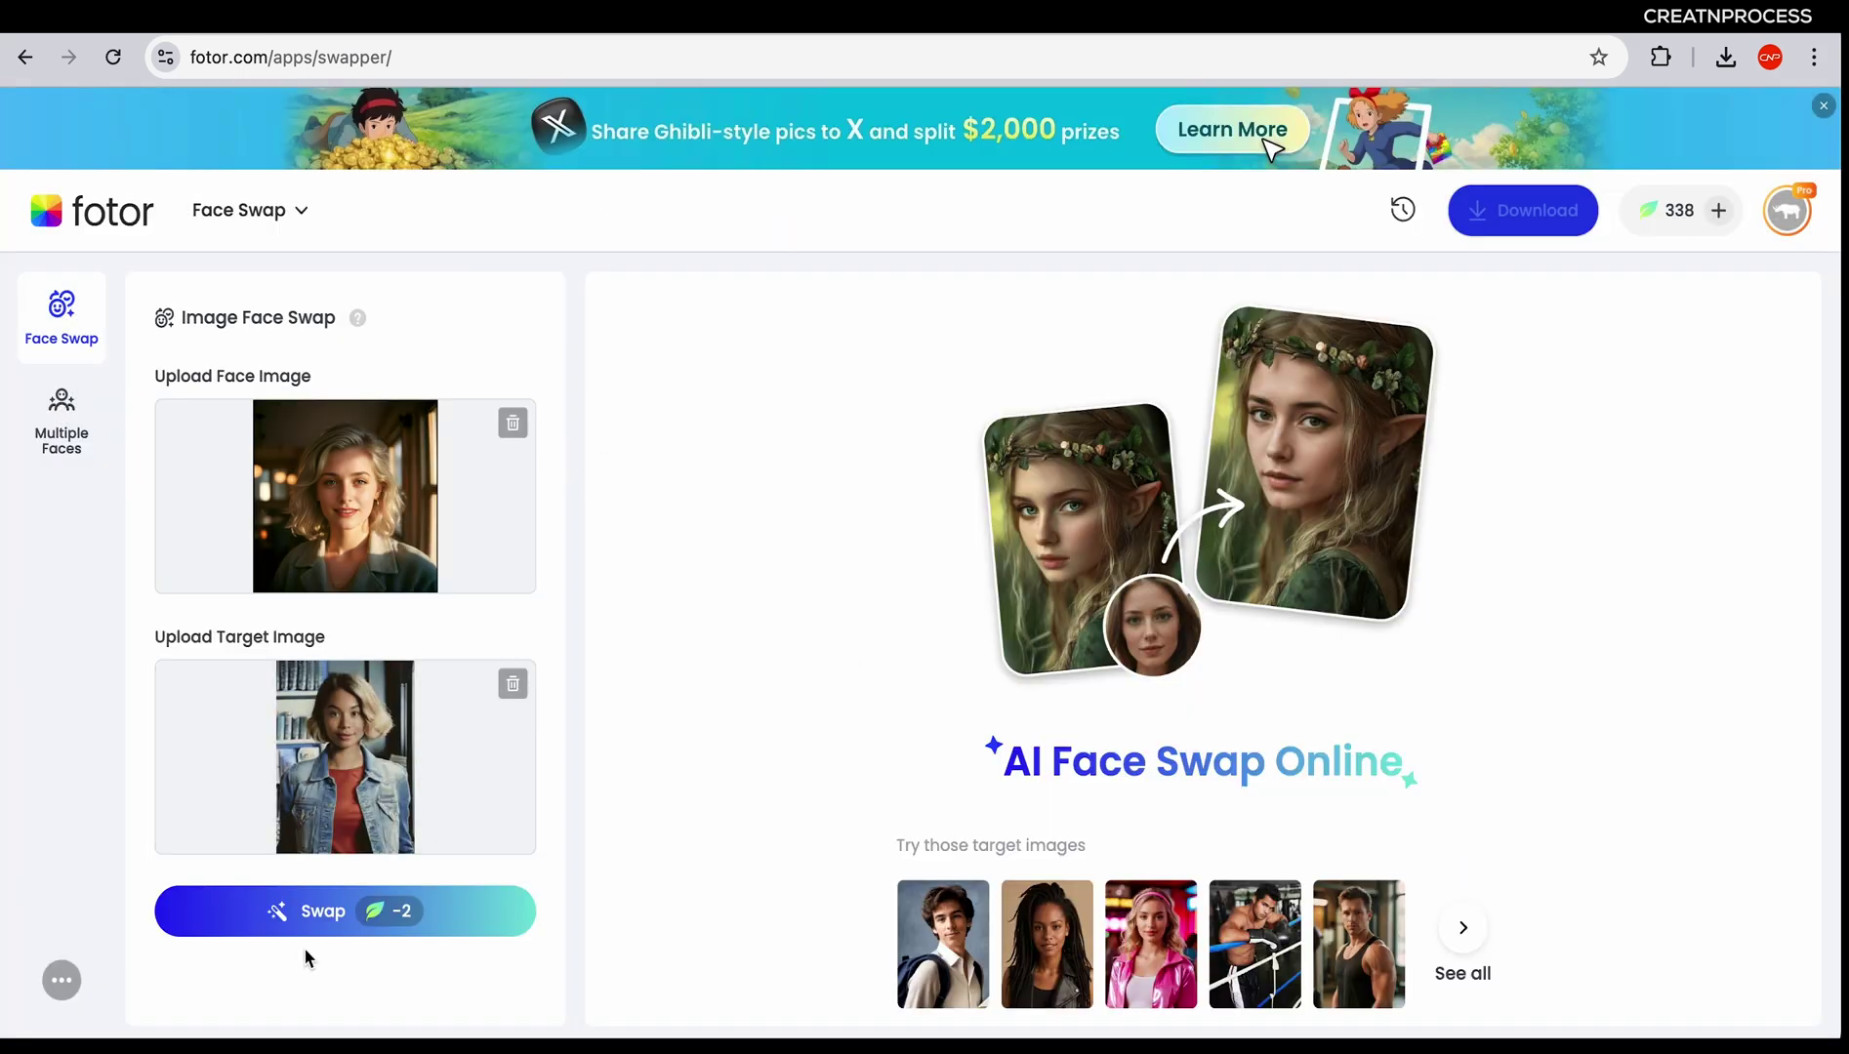
{"action": "left_click", "coordinate": [313, 915]}
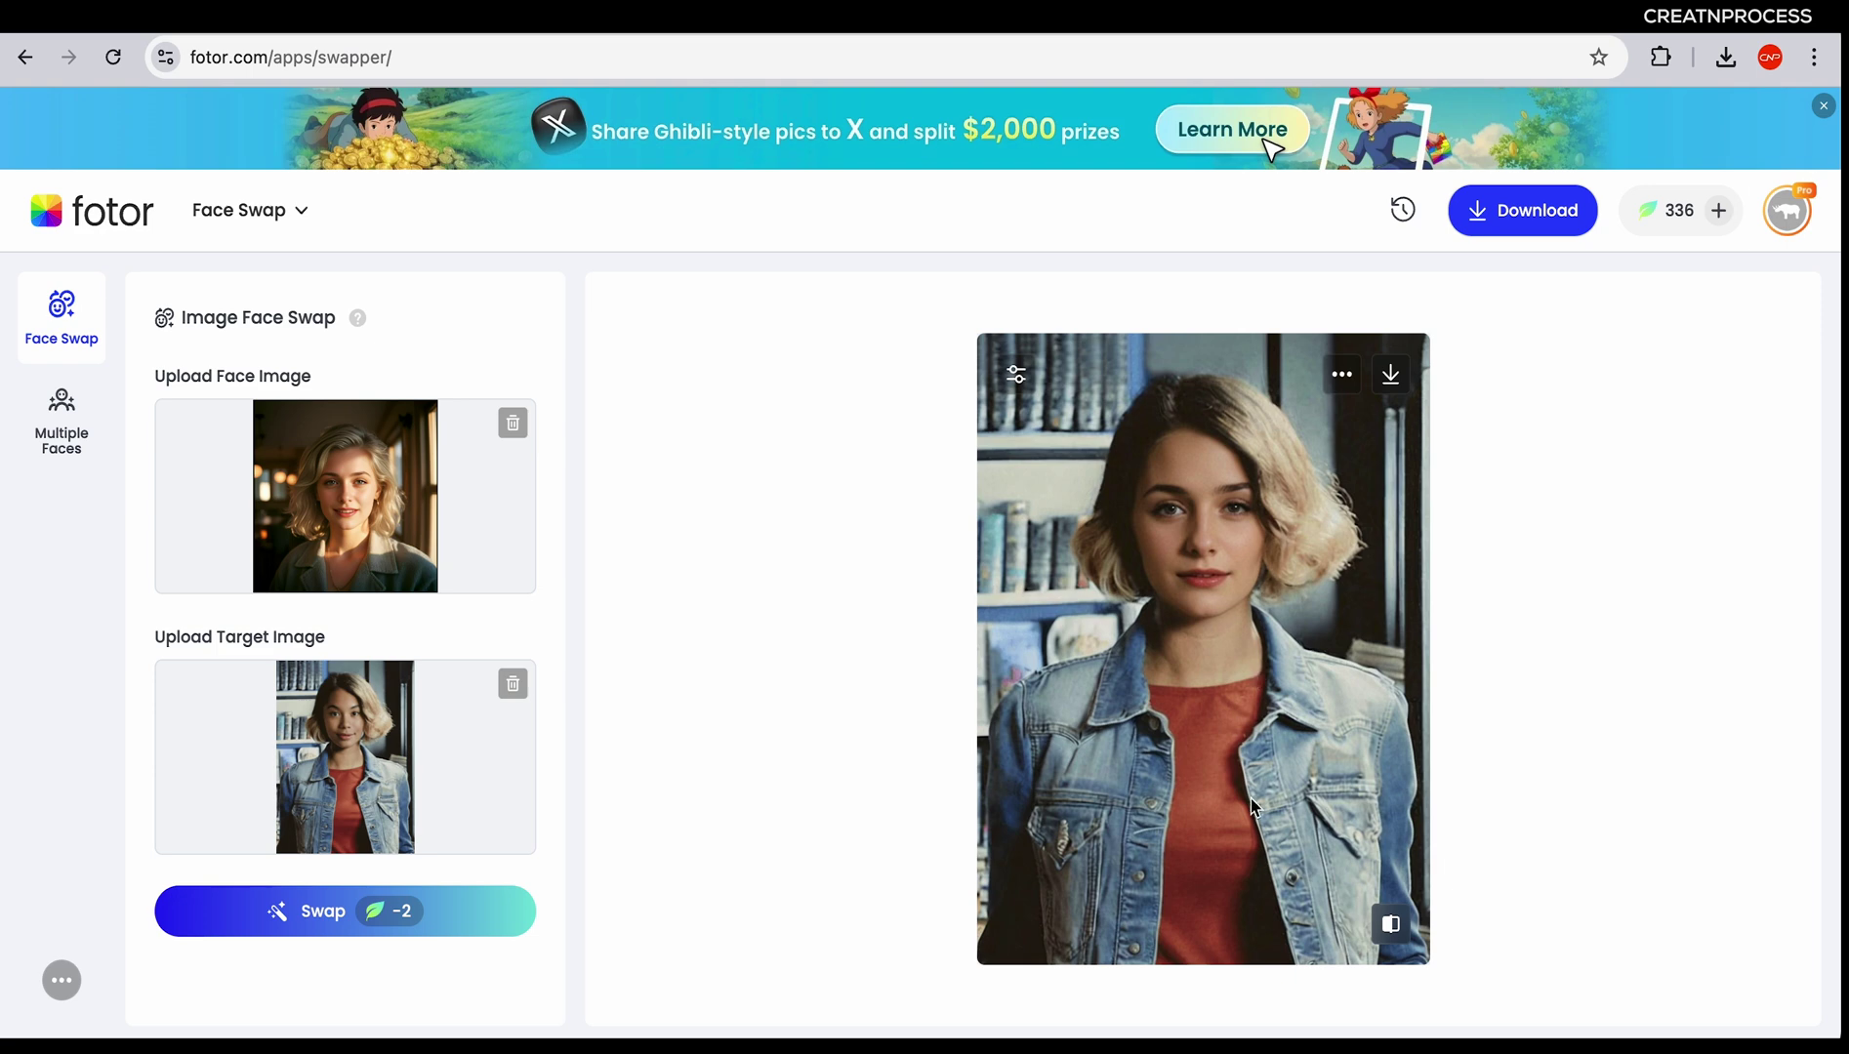
{"action": "left_click", "coordinate": [1393, 929]}
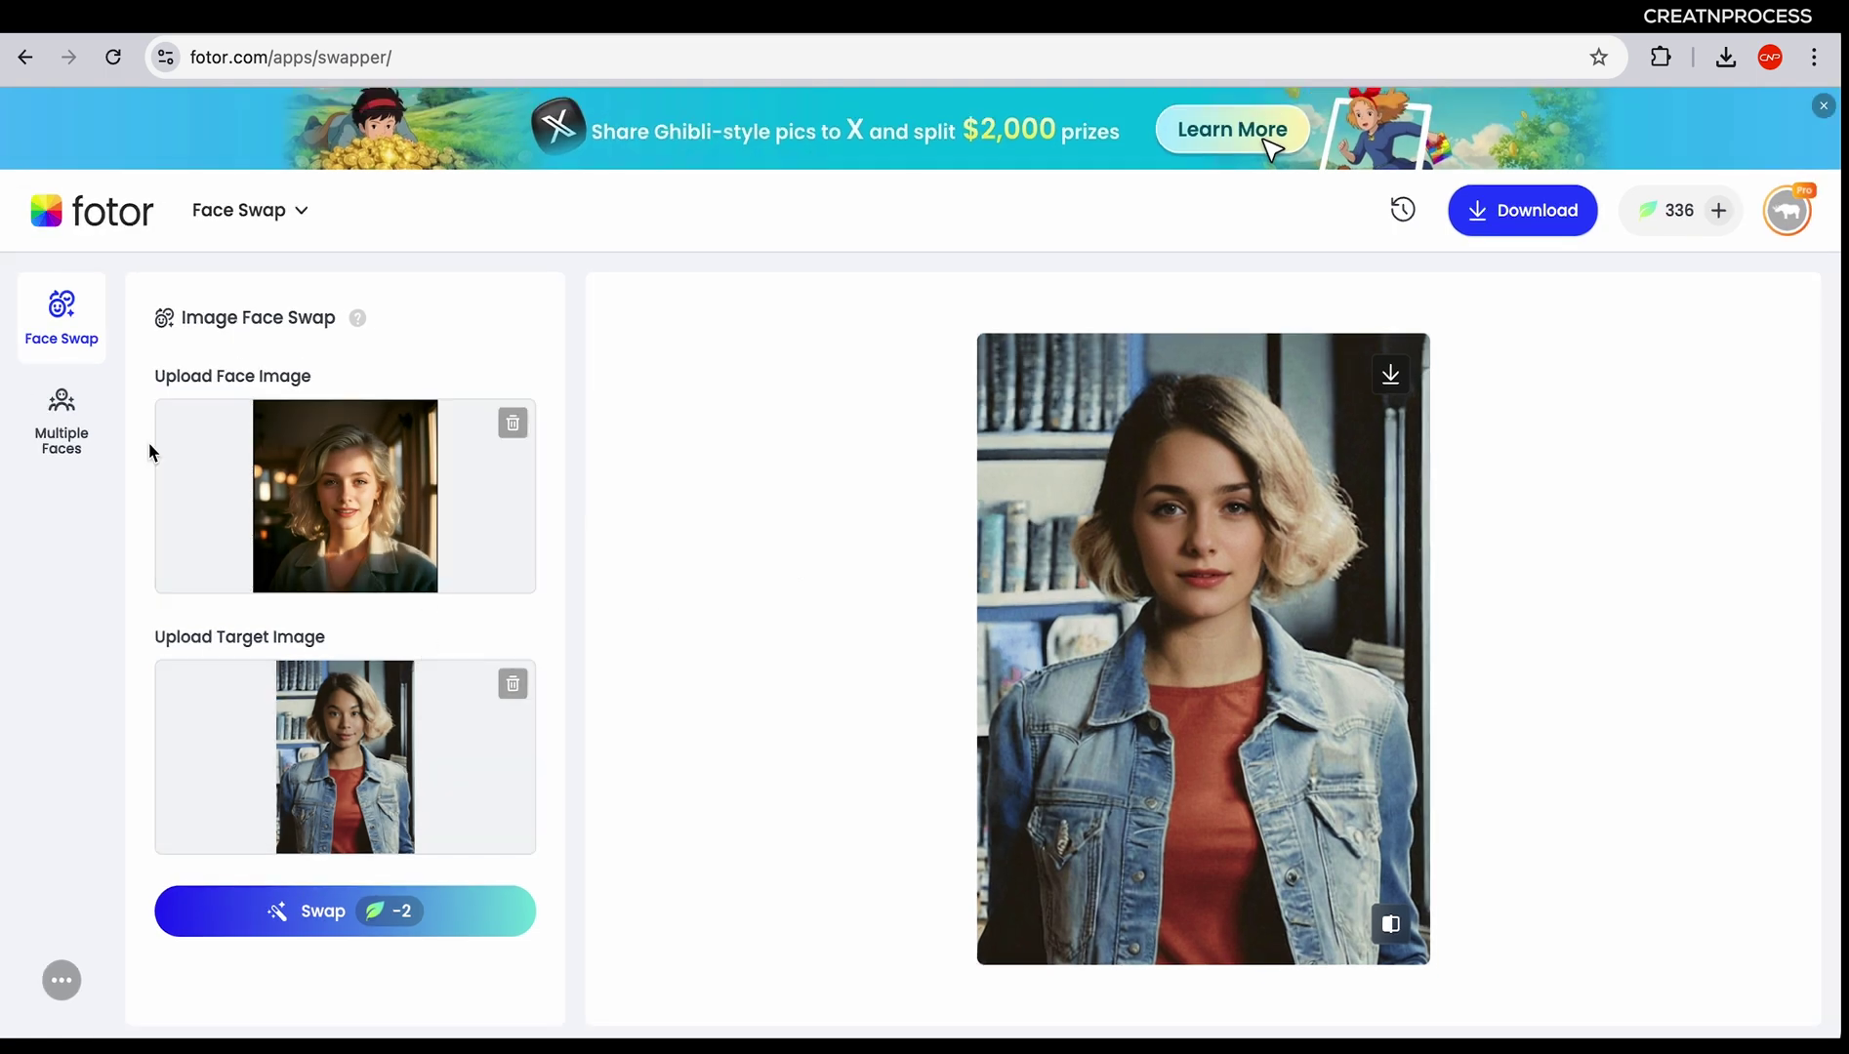
In Multiple Face Swap, load the wedding sample and give the groom an older man's face
{"action": "left_click", "coordinate": [61, 441]}
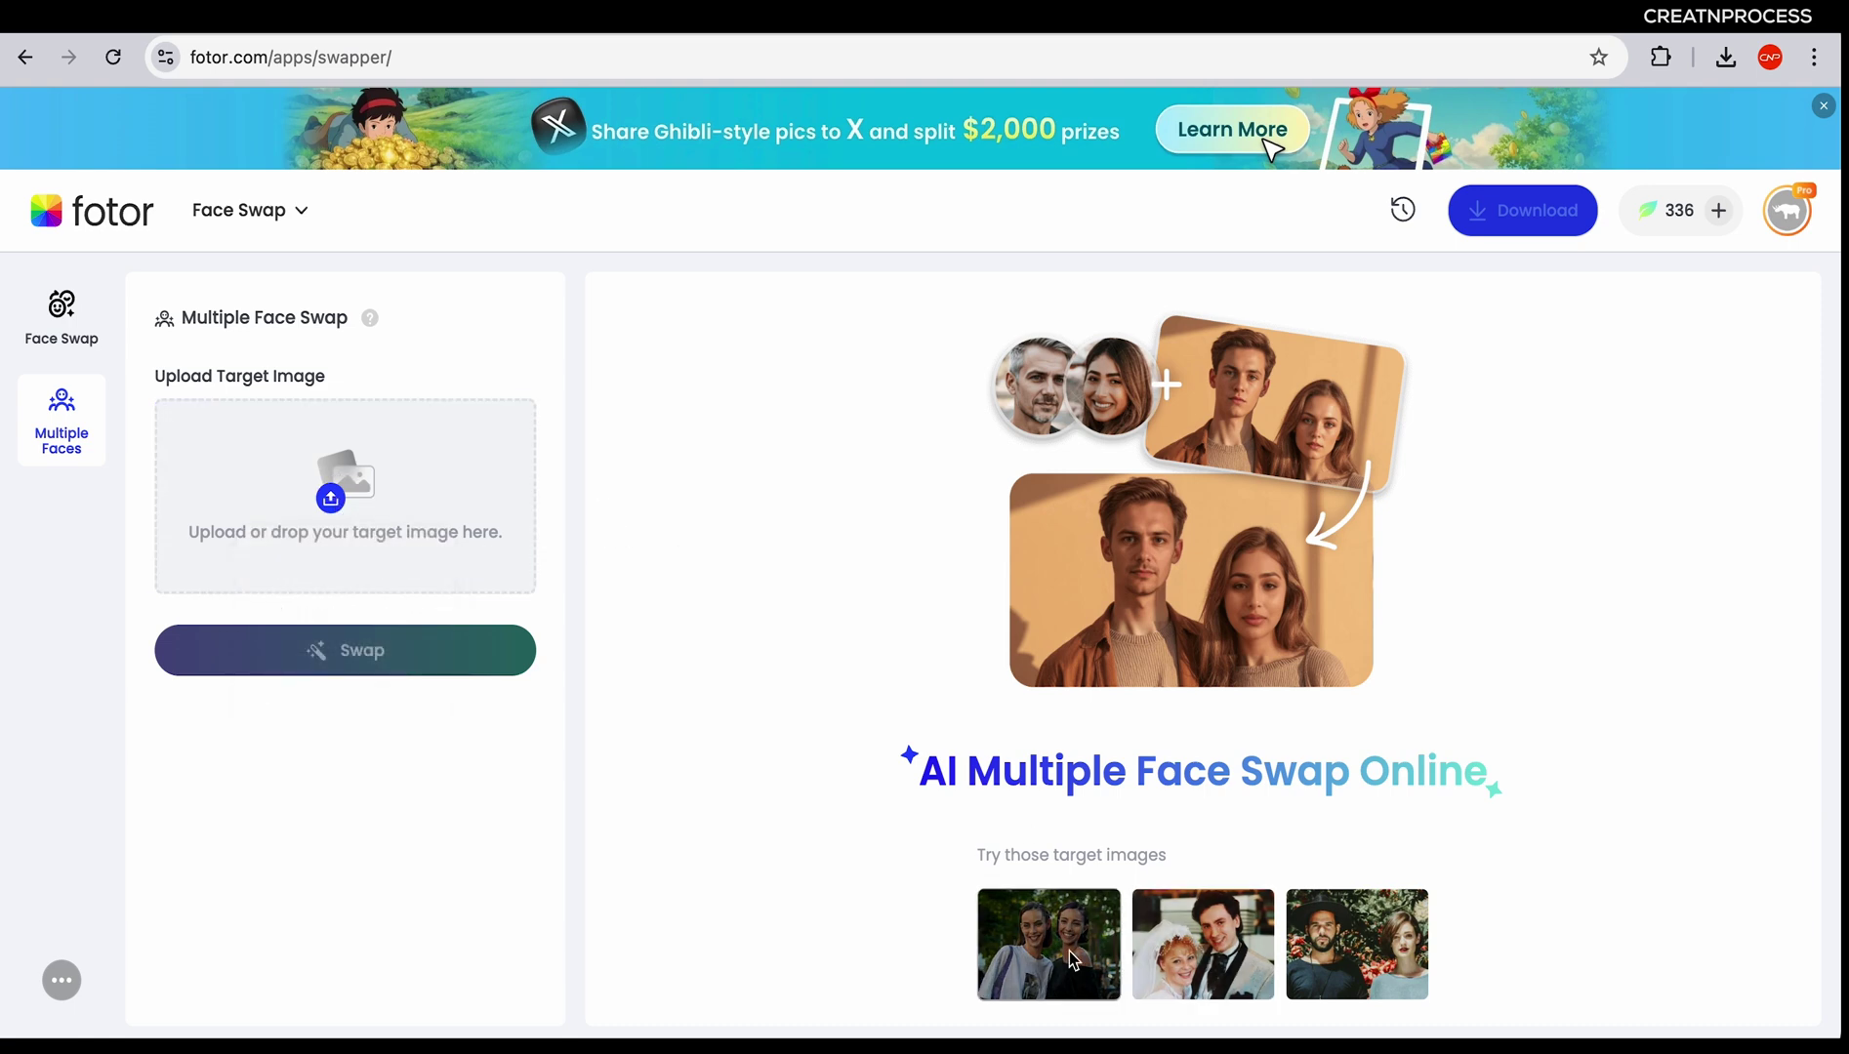
{"action": "left_click", "coordinate": [1228, 976]}
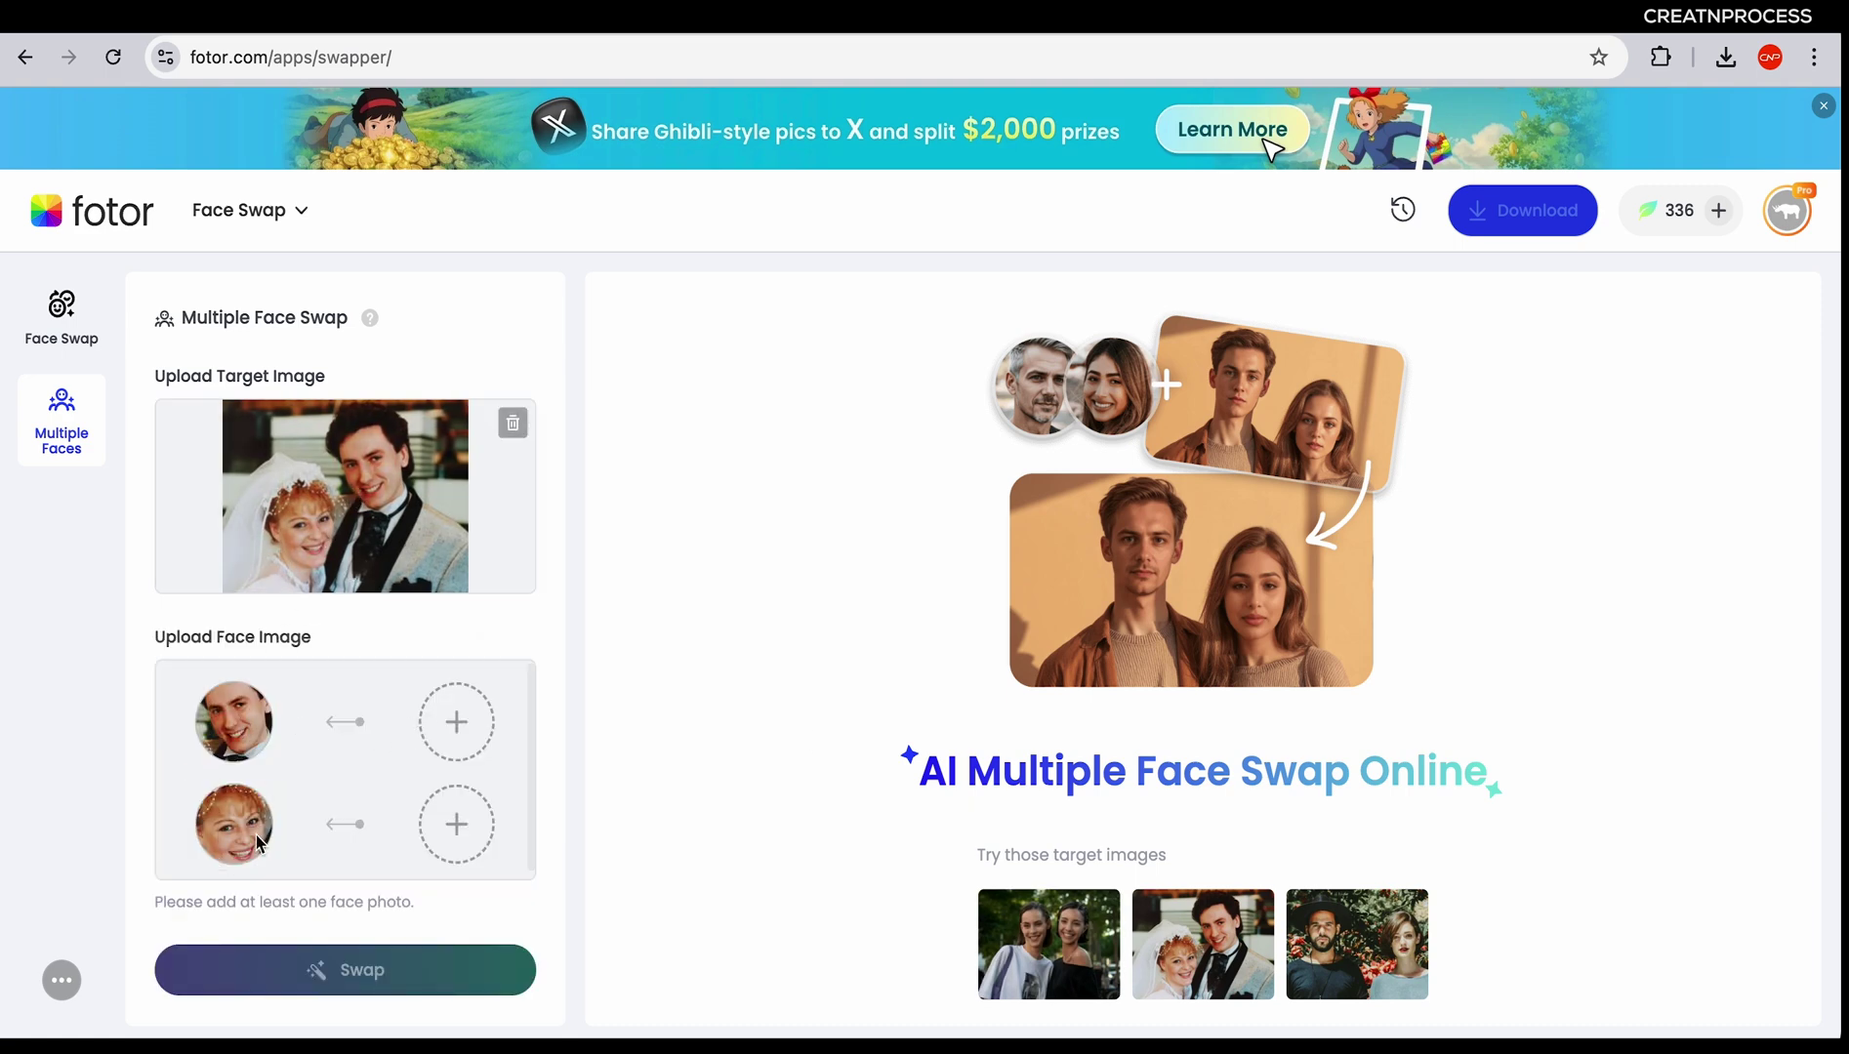
{"action": "left_click", "coordinate": [448, 732]}
{"action": "left_click", "coordinate": [1254, 447]}
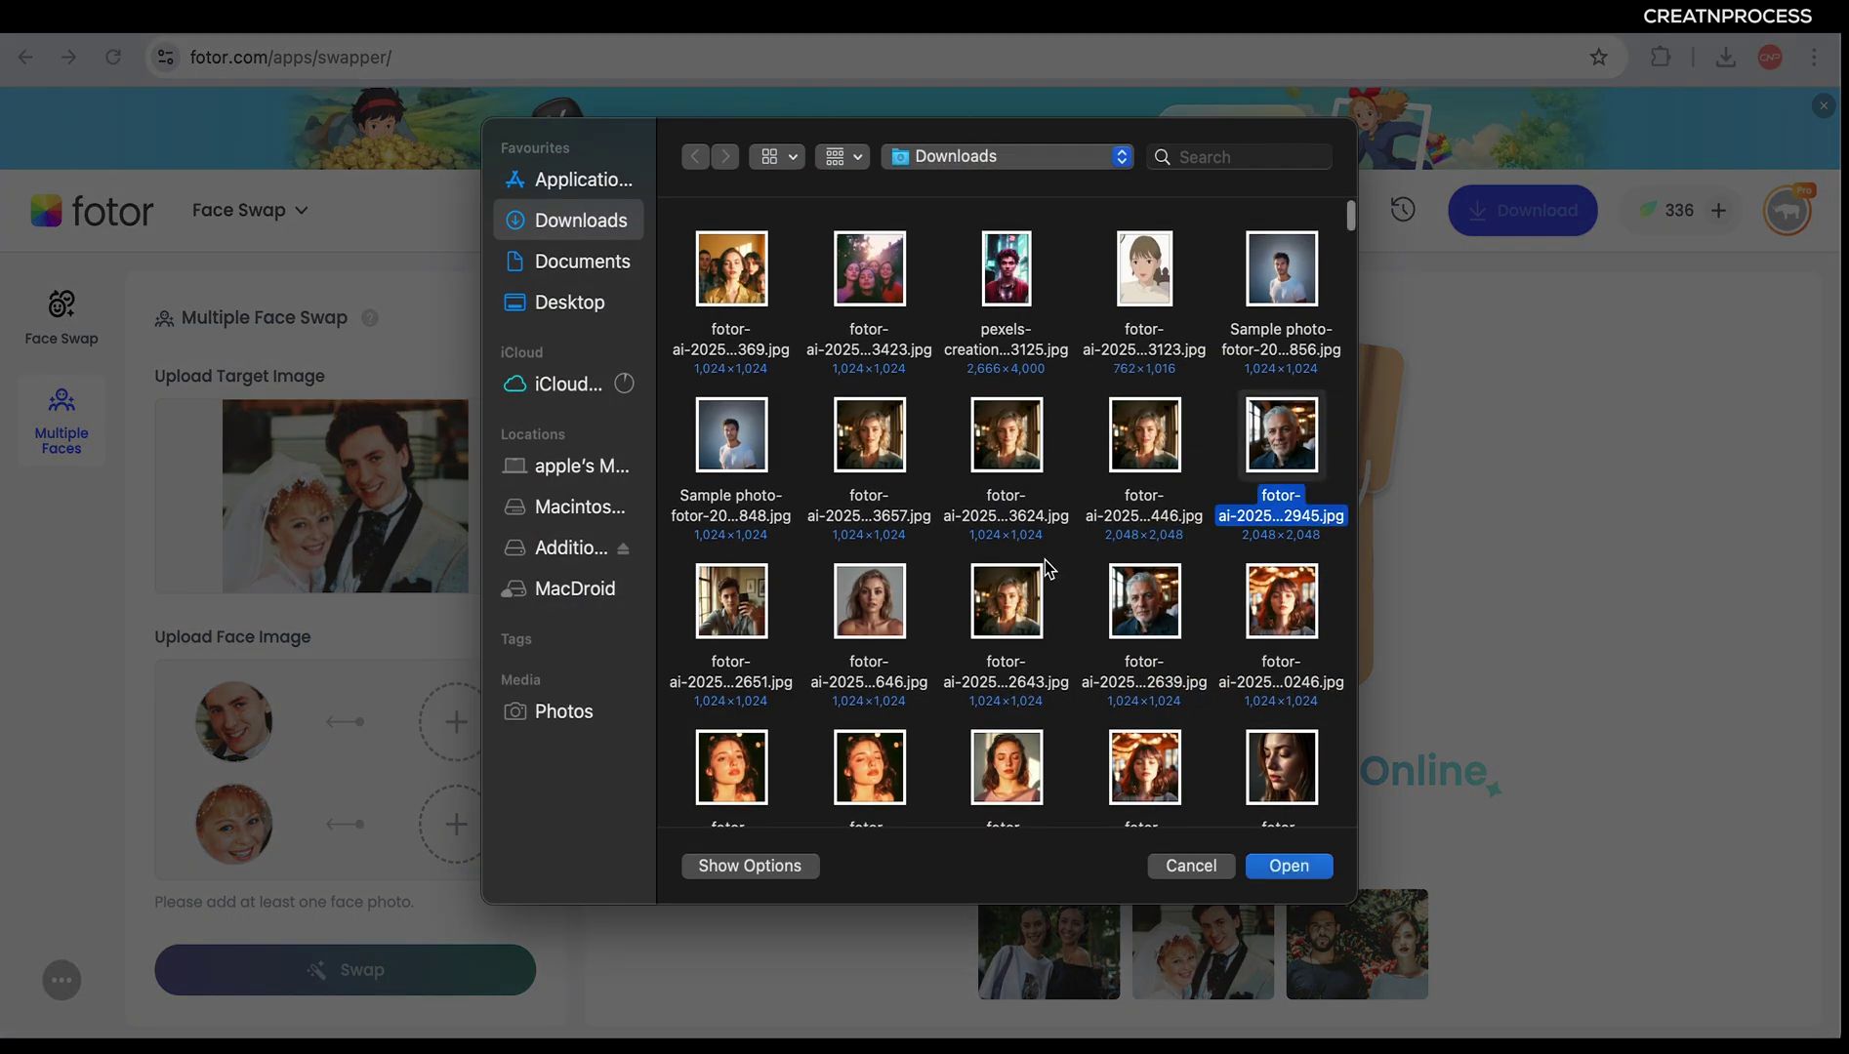
{"action": "left_click", "coordinate": [1142, 614]}
{"action": "left_click", "coordinate": [1283, 865]}
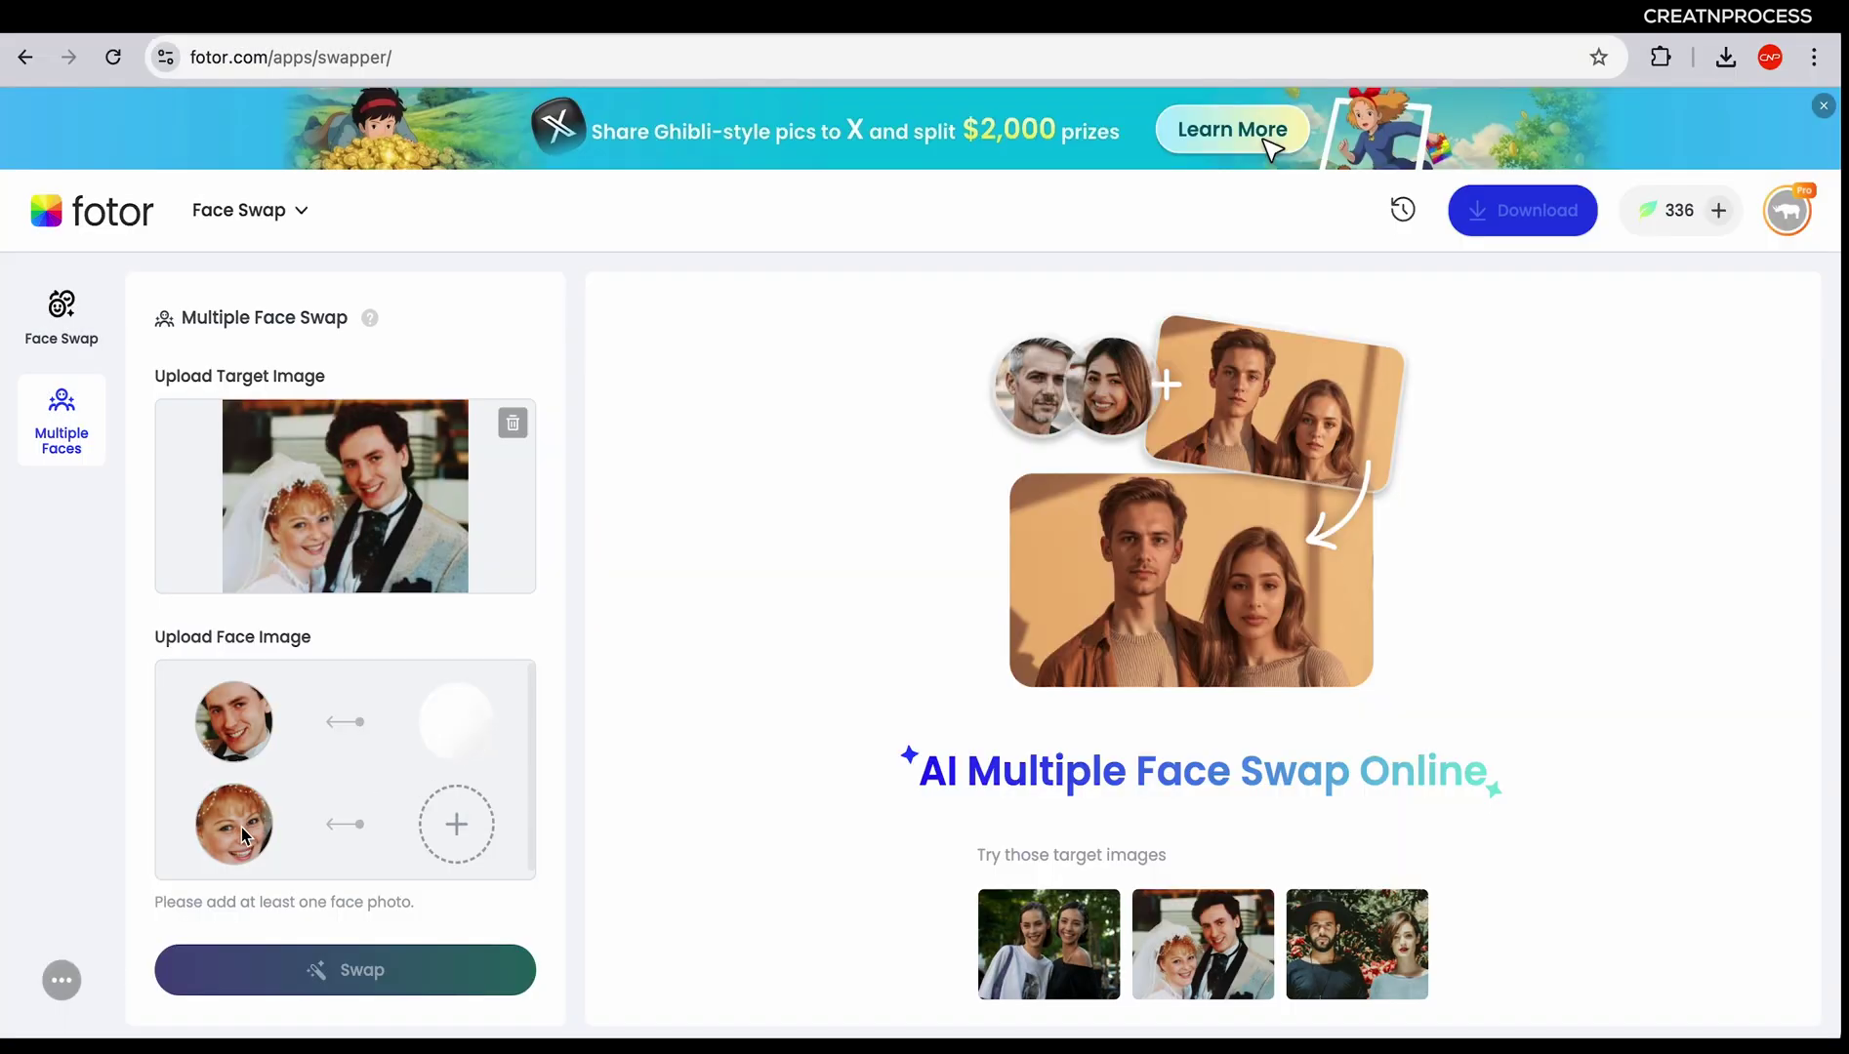
Give the bride a young light-haired woman's face, swap both faces and compare
{"action": "left_click", "coordinate": [454, 823]}
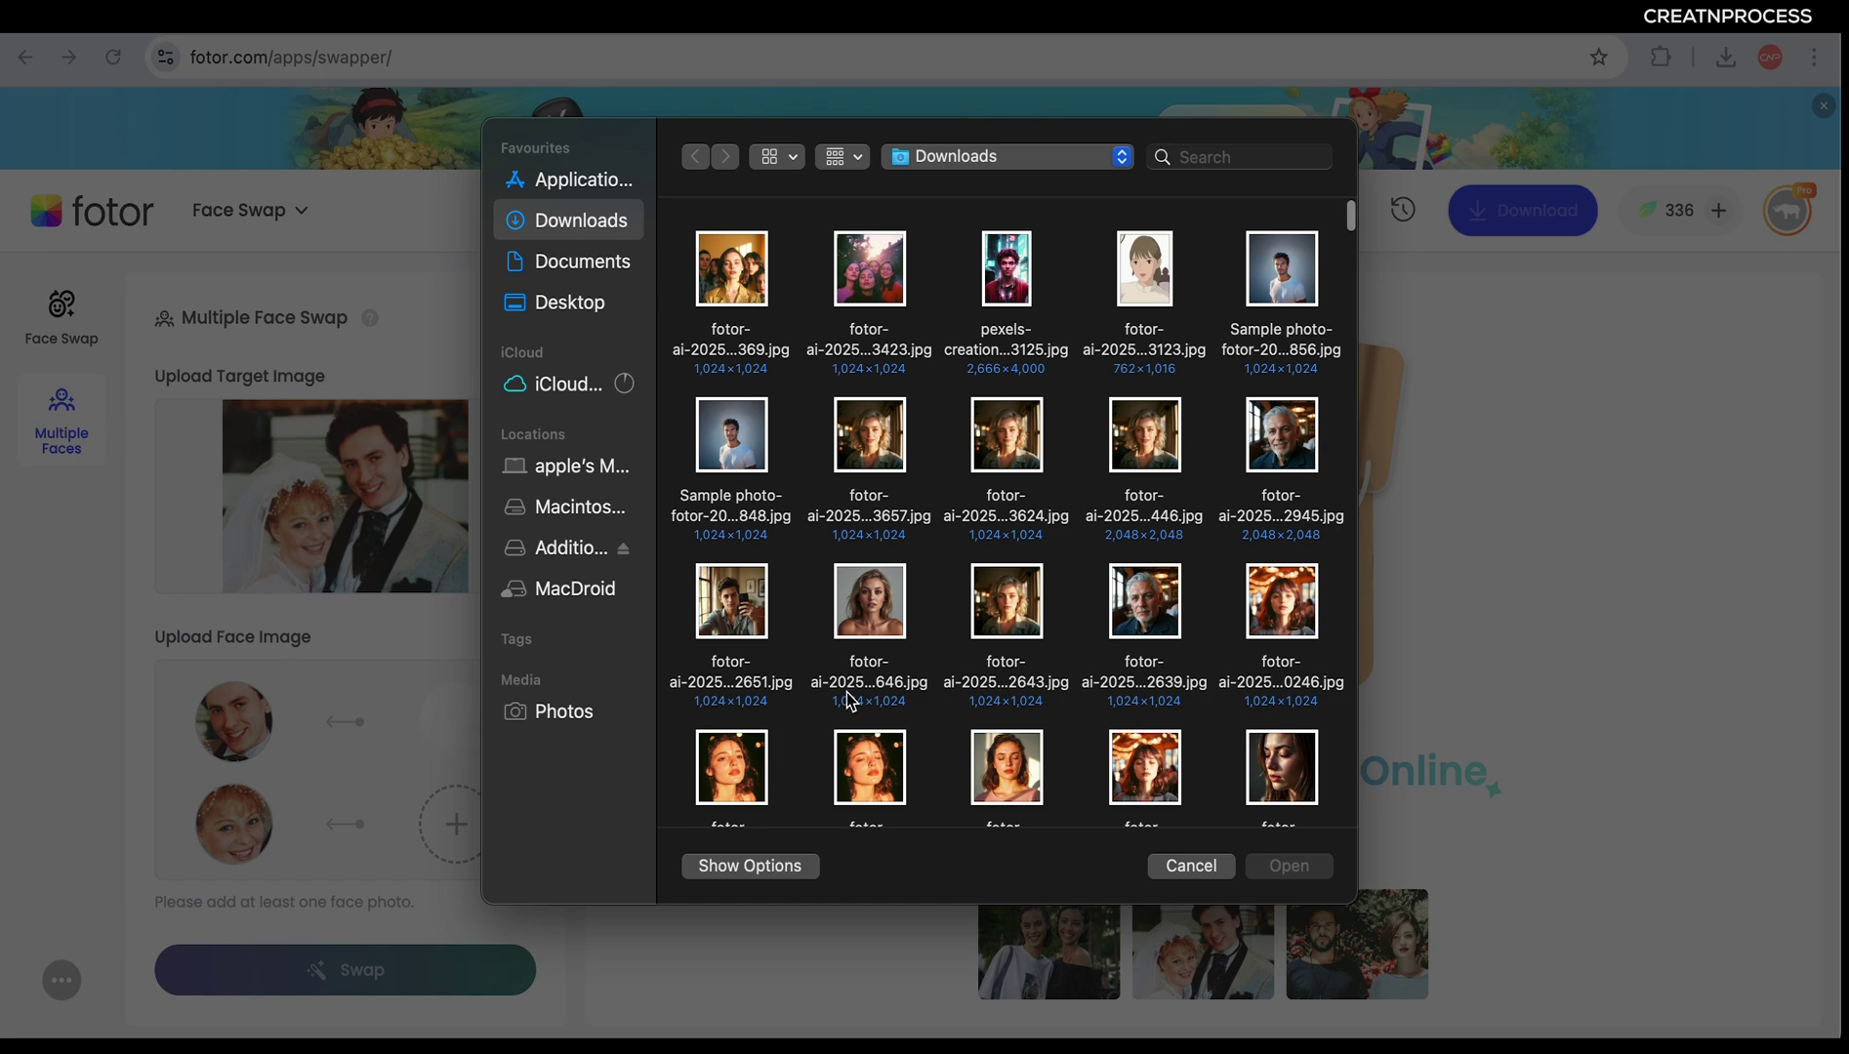
{"action": "scroll", "coordinate": [1020, 582], "scroll_direction": "down", "scroll_amount": 3}
{"action": "scroll", "coordinate": [1023, 488], "scroll_direction": "up", "scroll_amount": 2}
{"action": "left_click", "coordinate": [880, 474]}
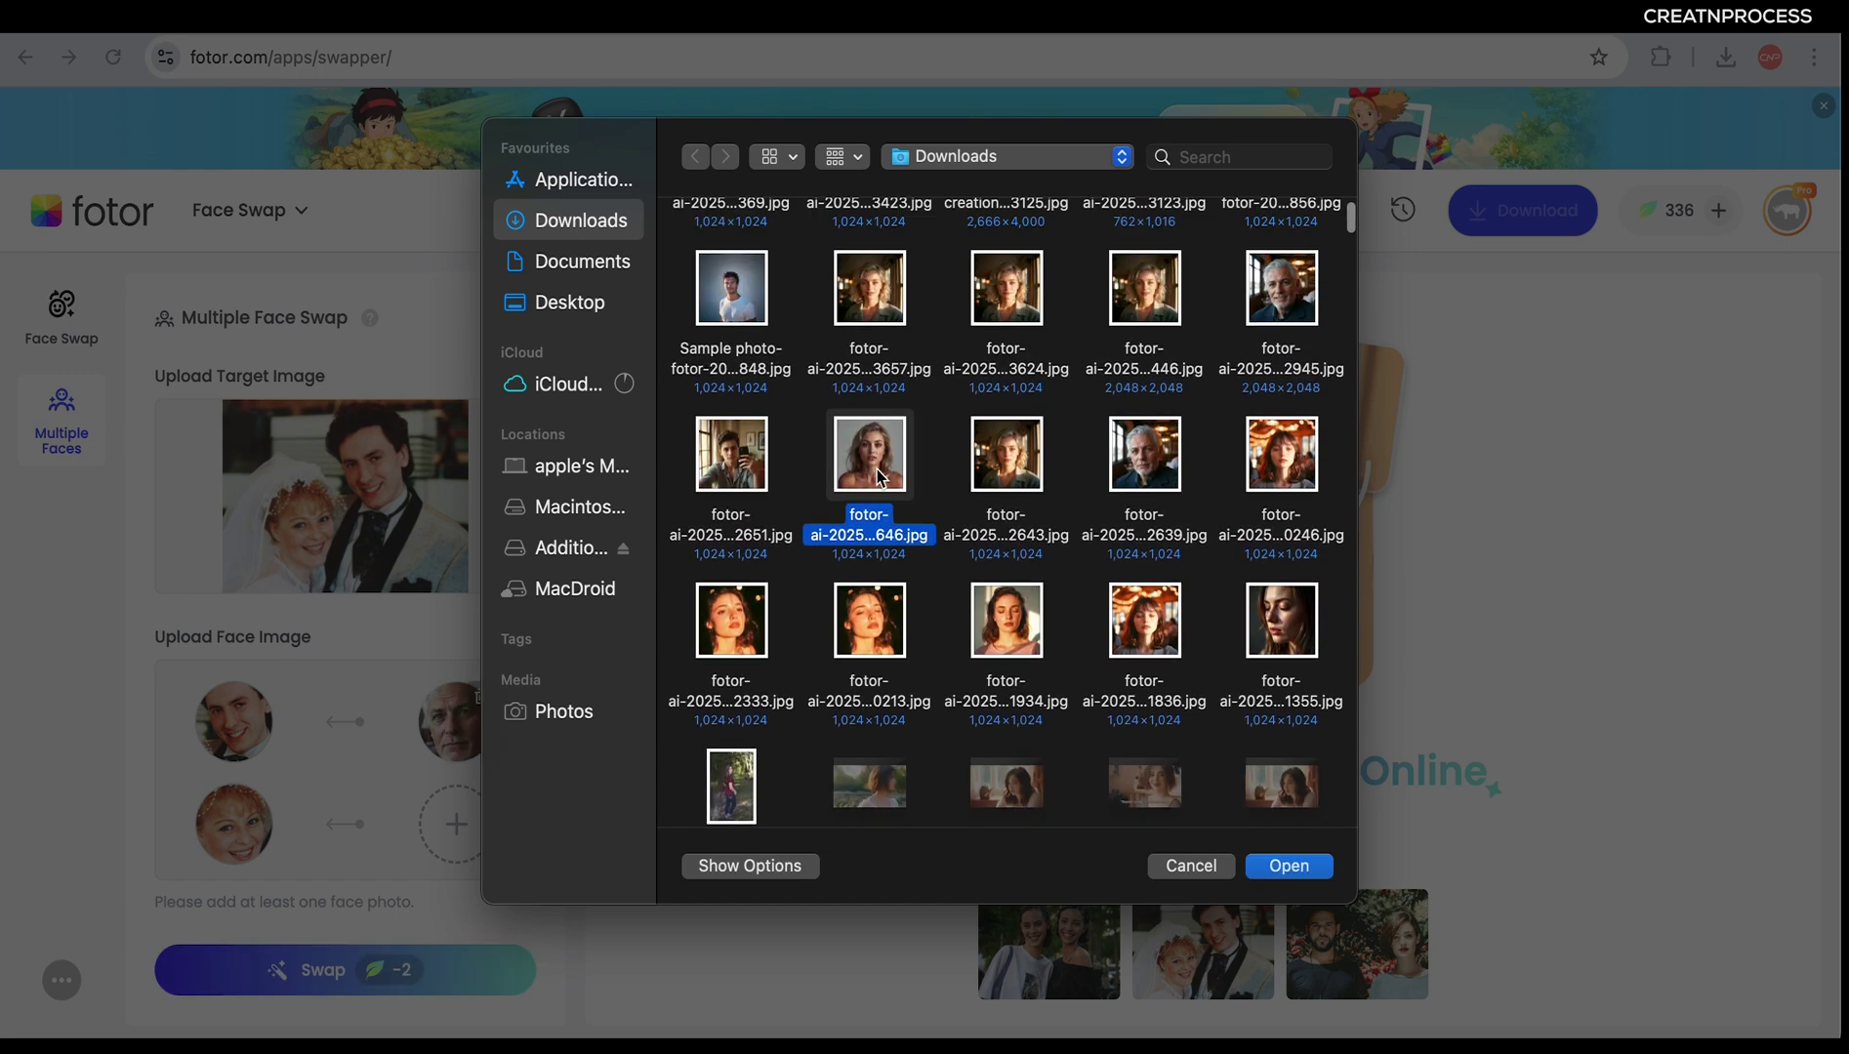
{"action": "left_click", "coordinate": [1290, 865]}
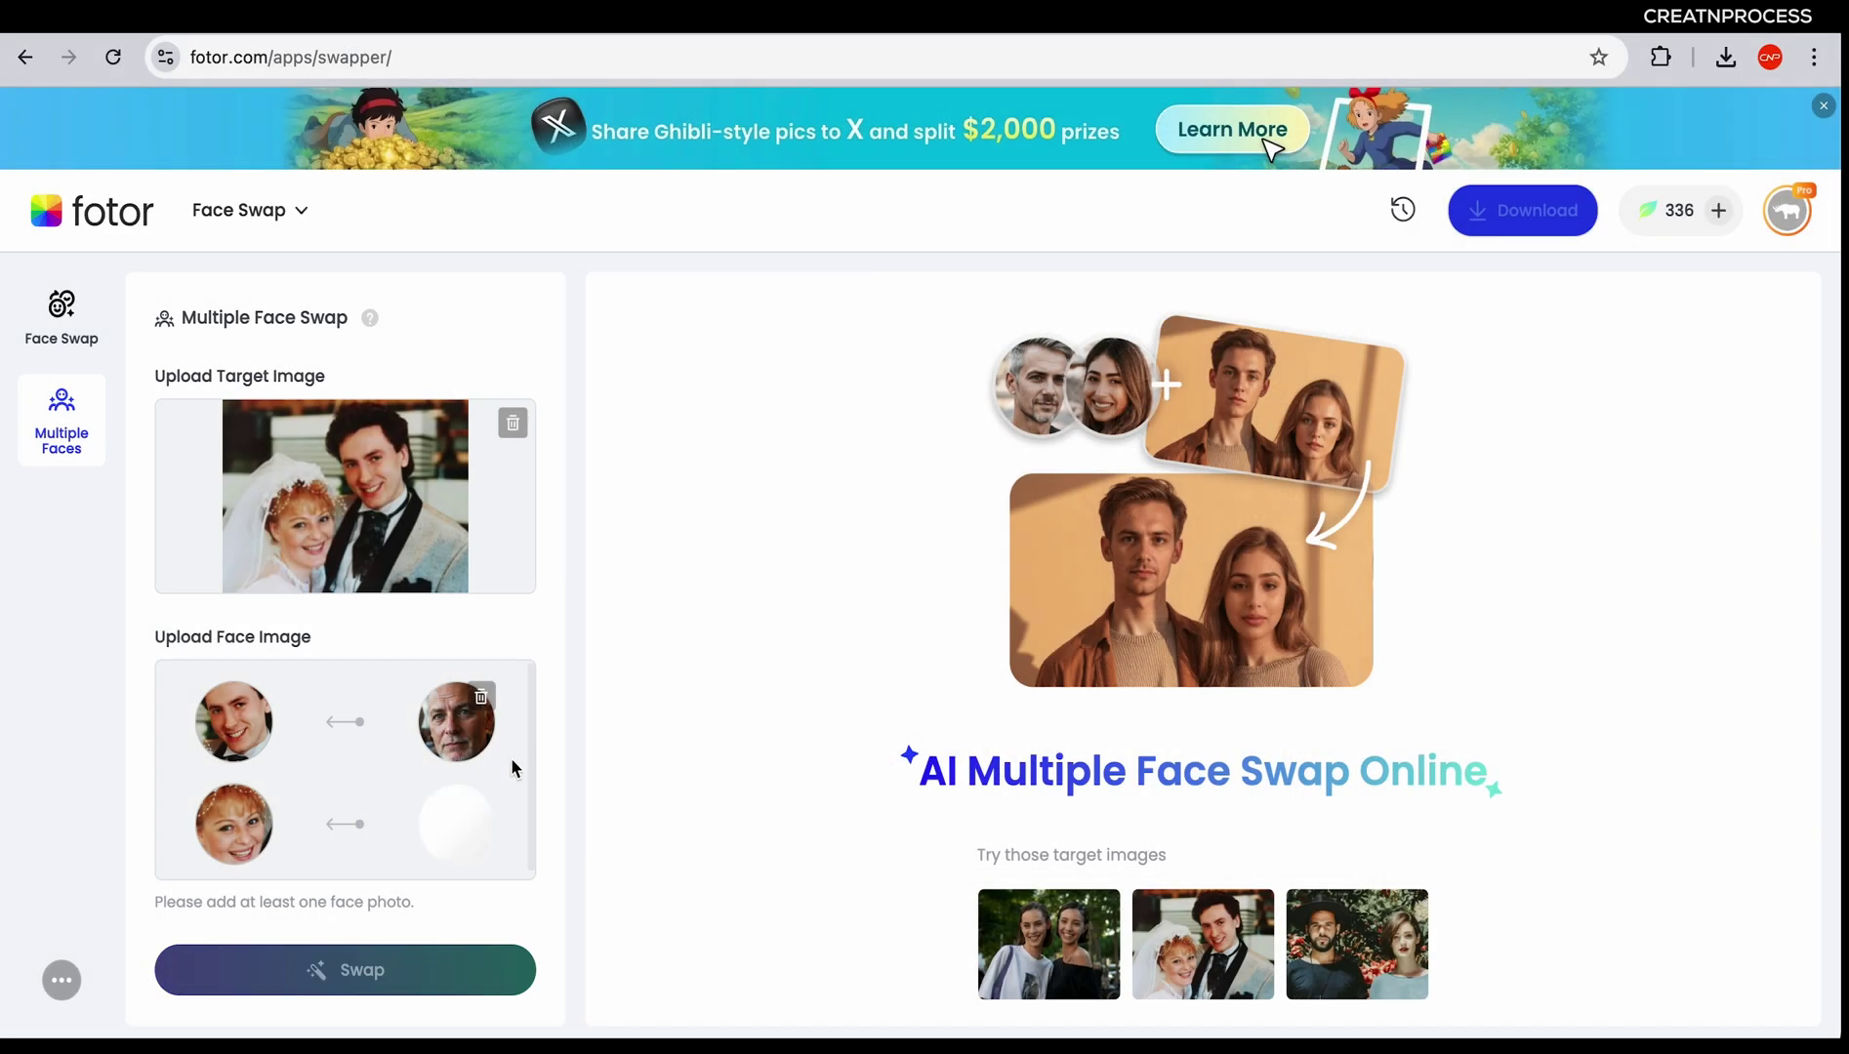
{"action": "left_click", "coordinate": [323, 980]}
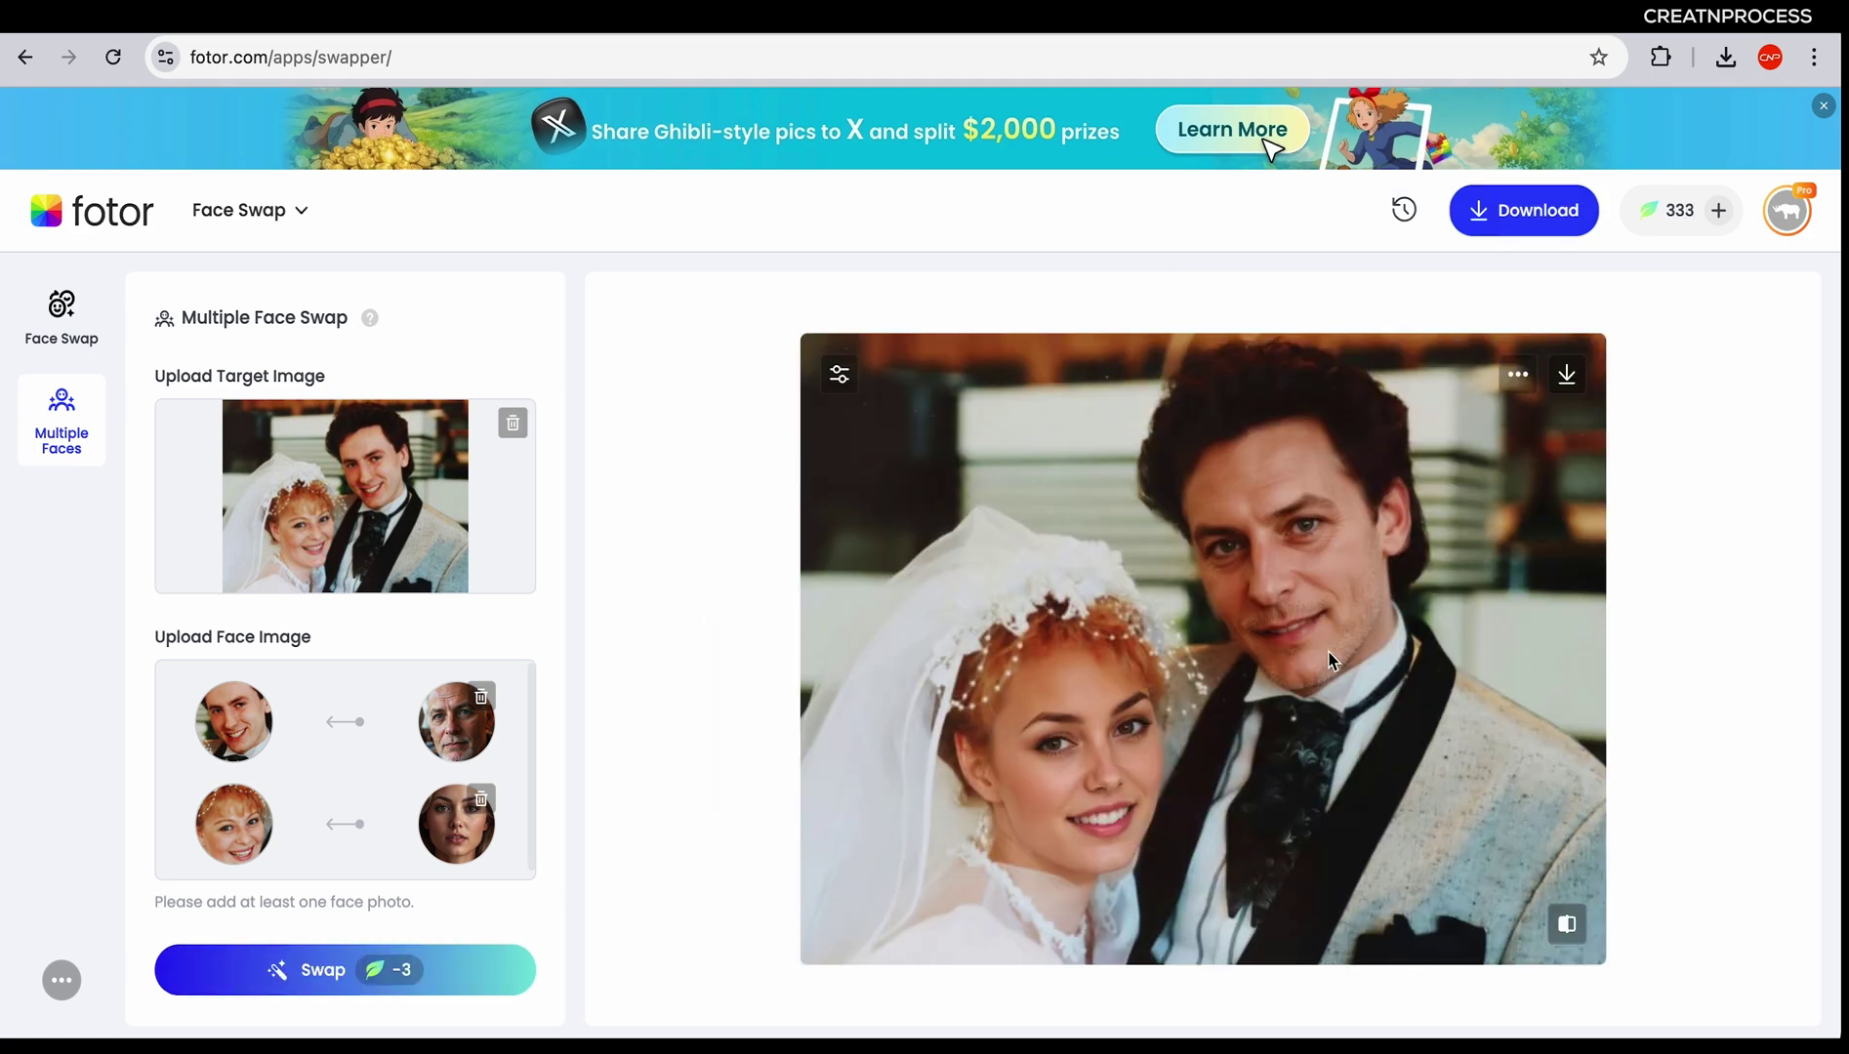
{"action": "left_click", "coordinate": [1566, 921]}
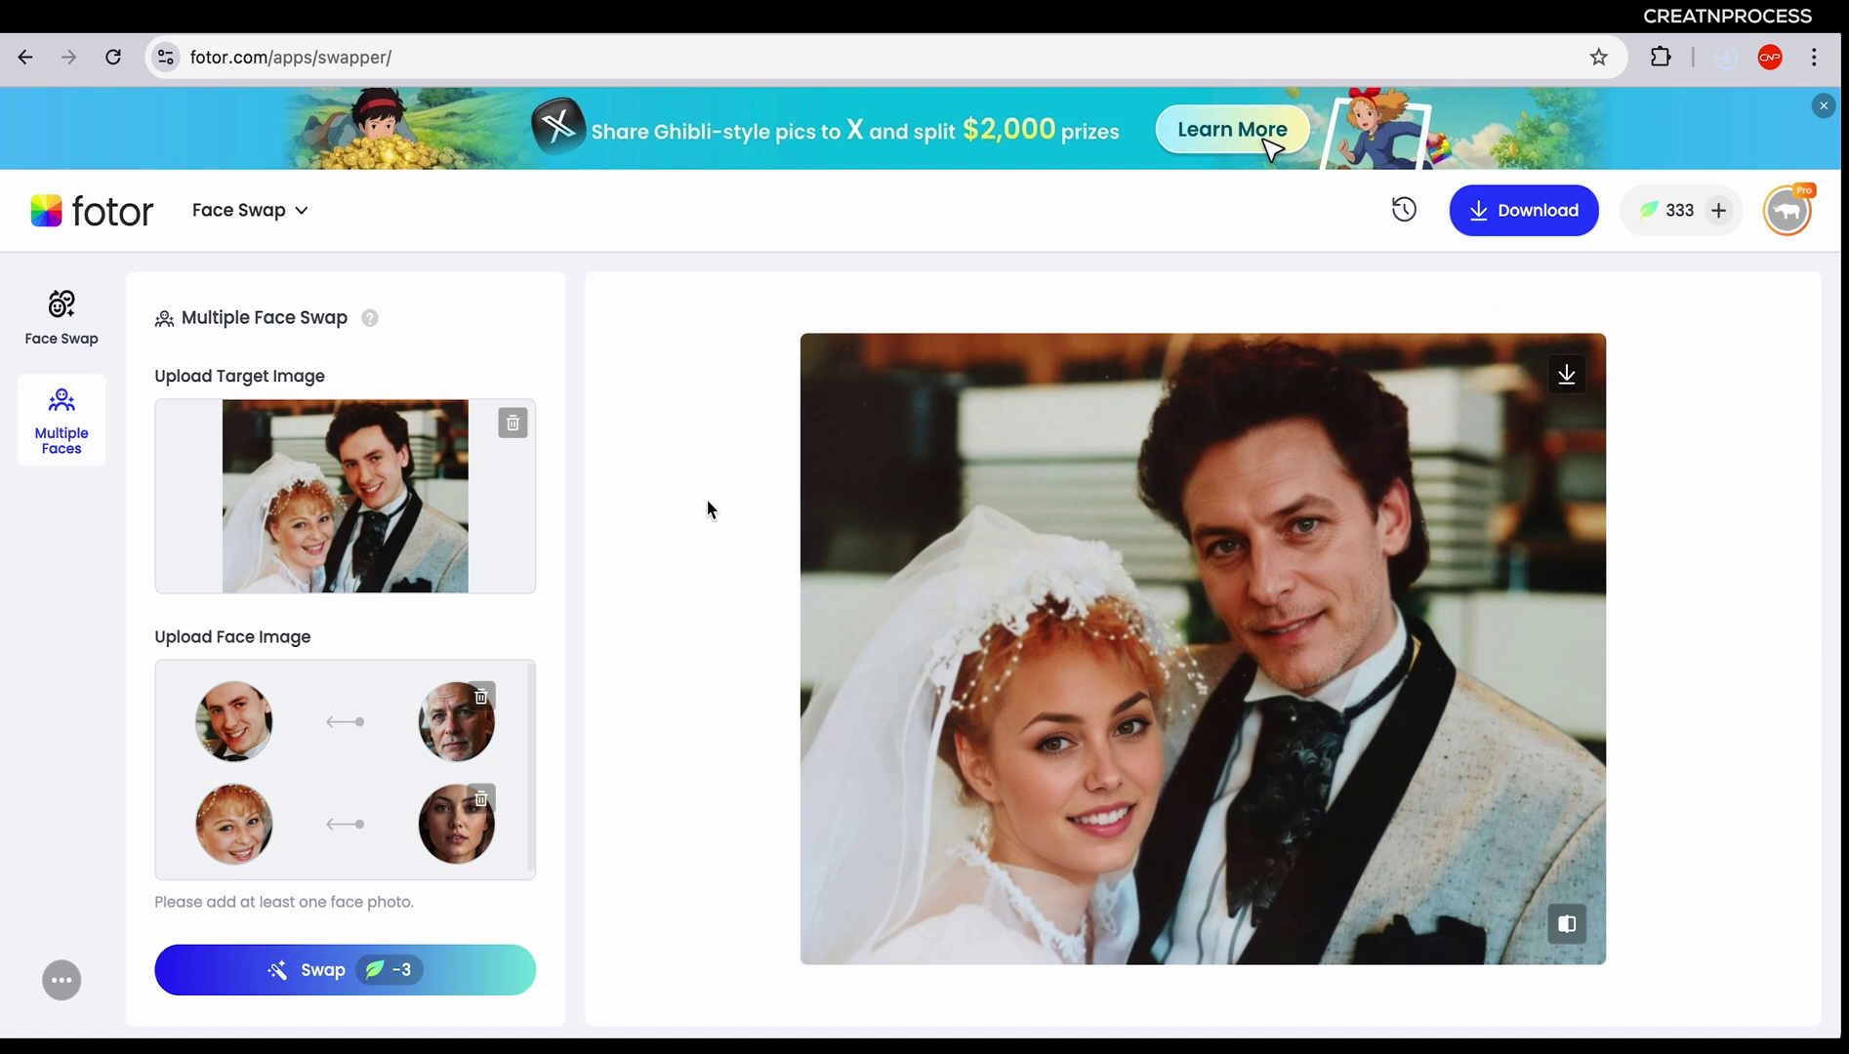
{"action": "left_click", "coordinate": [688, 441]}
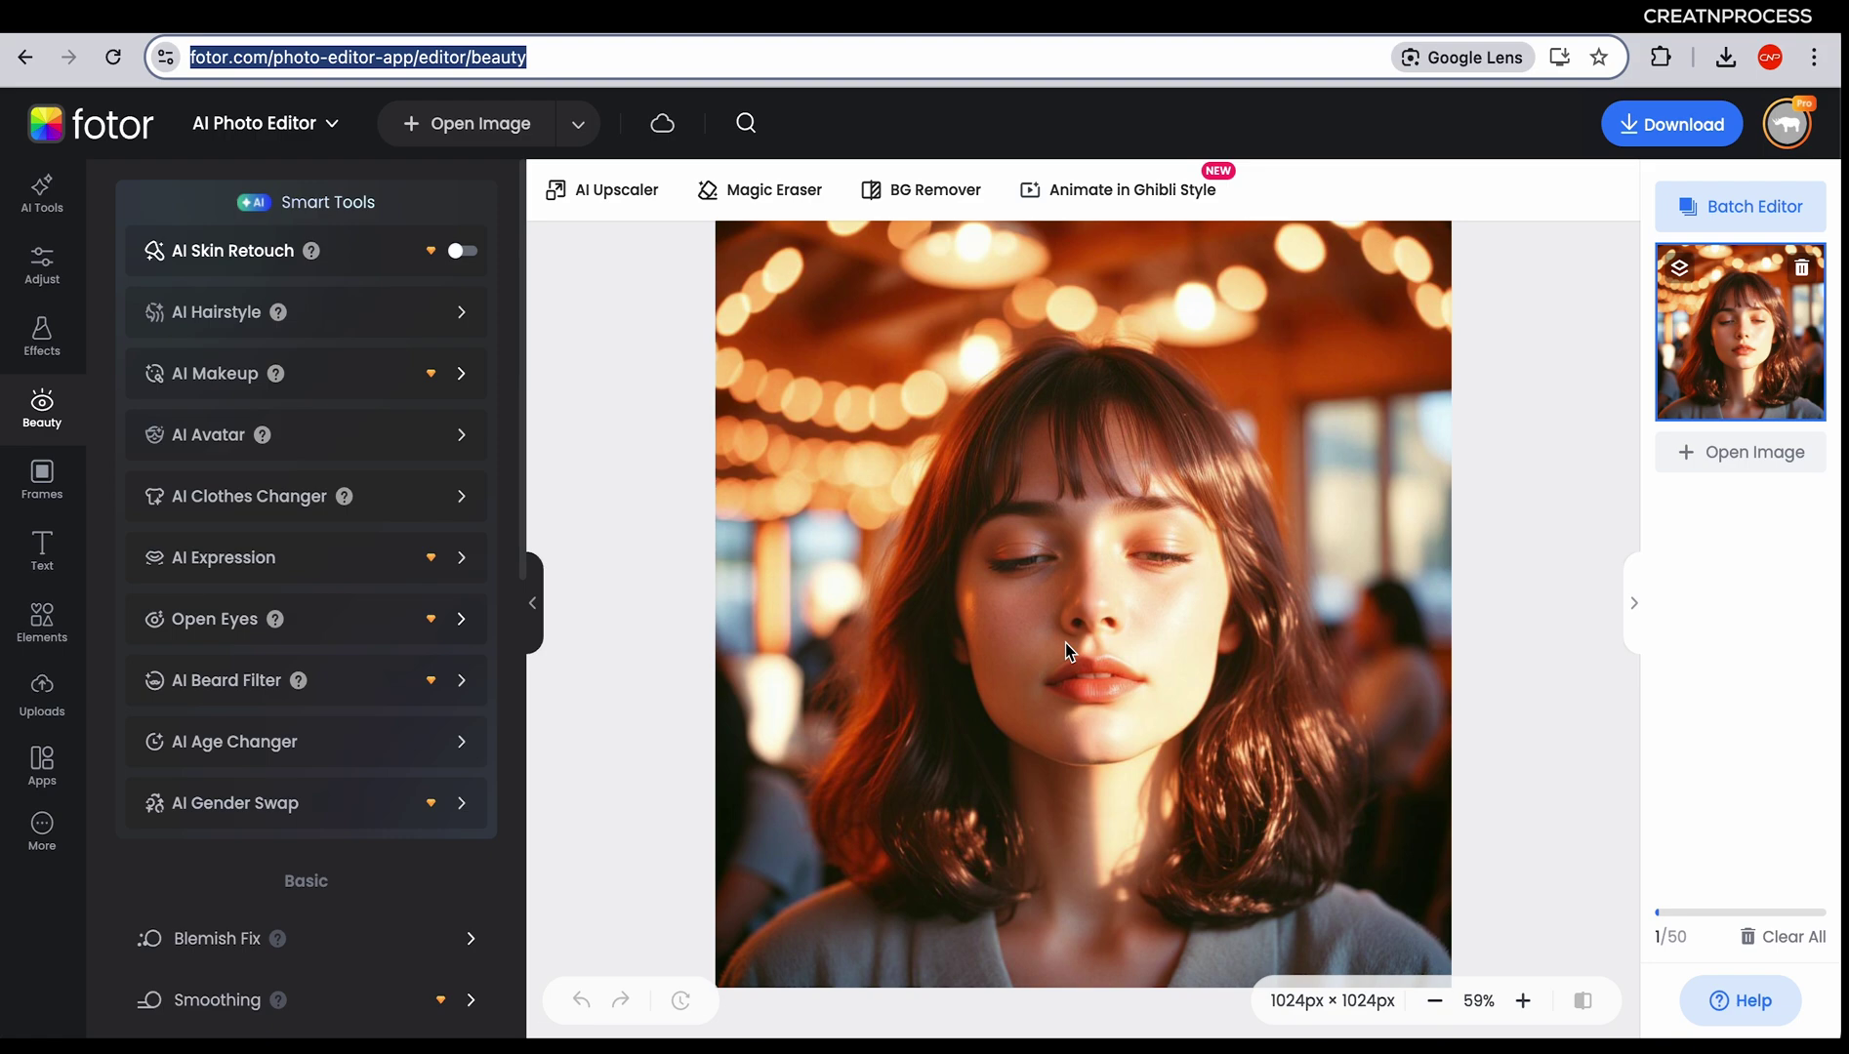
Apply Beauty > Open Eyes at Standard to the woman with bangs, checking with Compare
{"action": "left_click", "coordinate": [41, 193]}
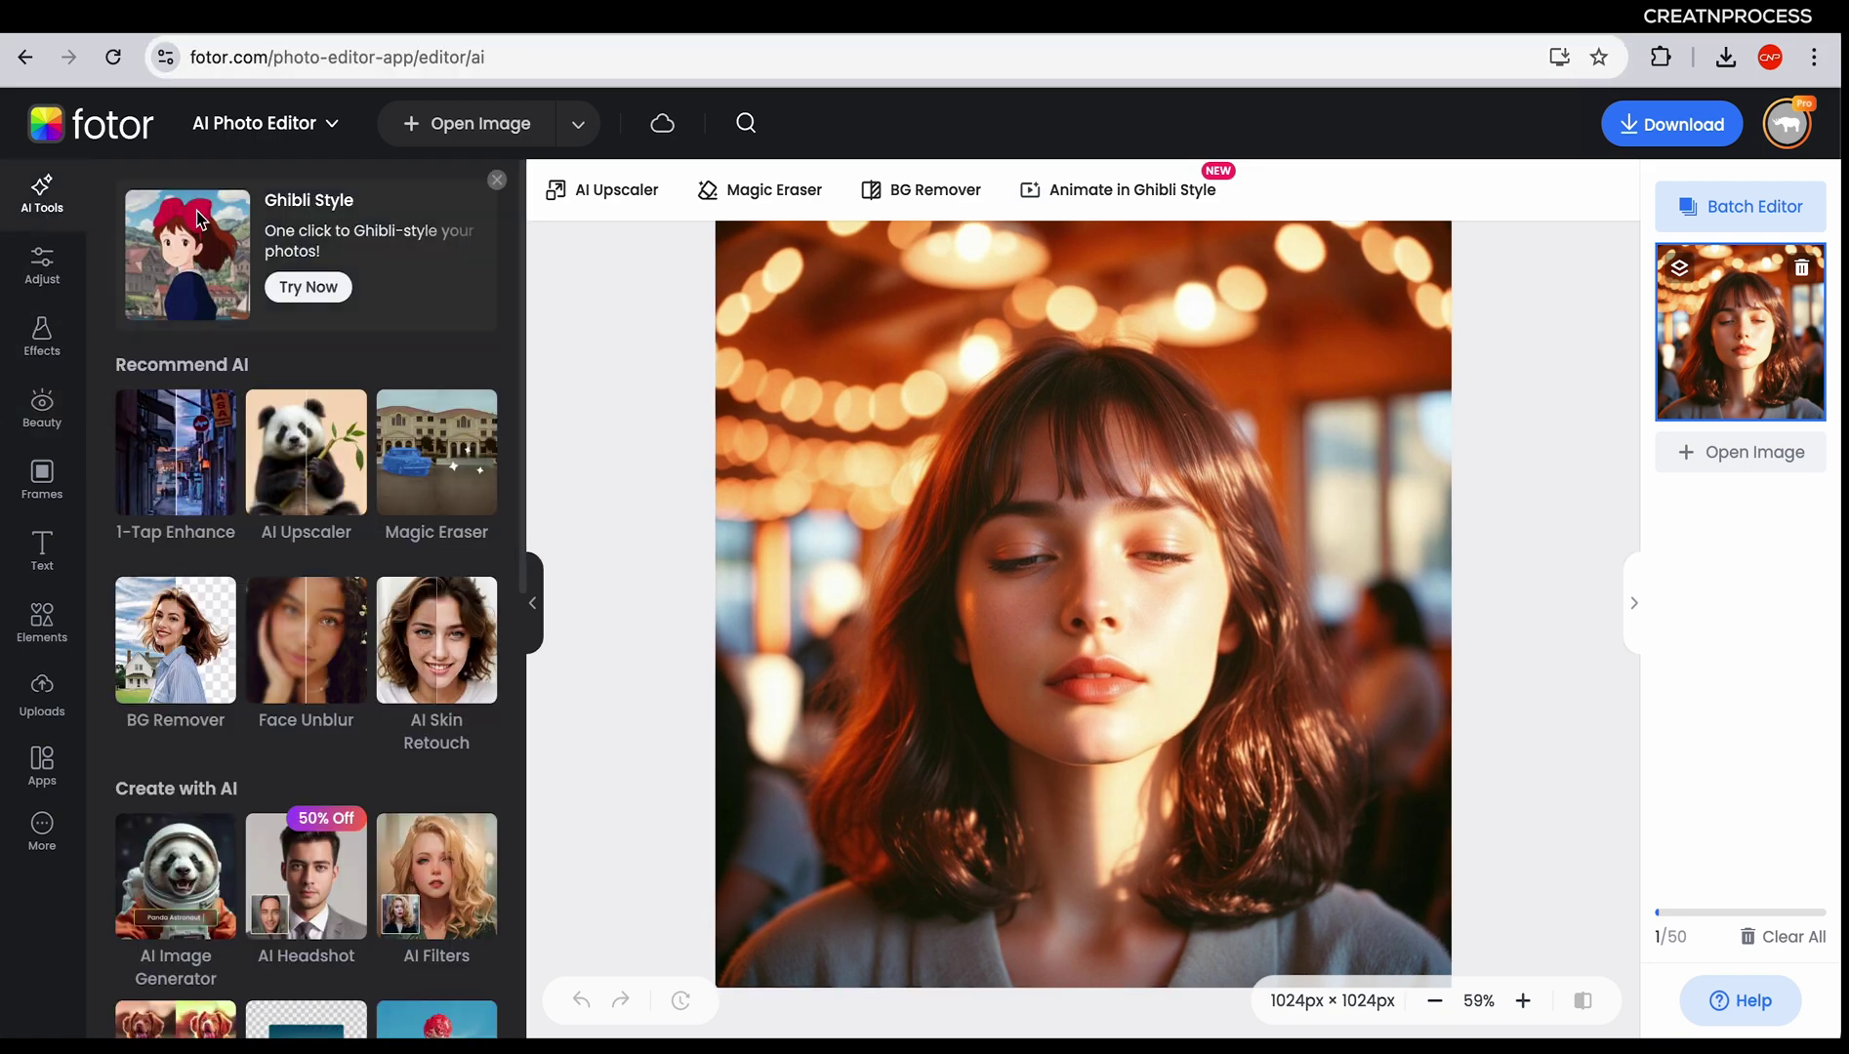
{"action": "mouse_move", "coordinate": [276, 147]}
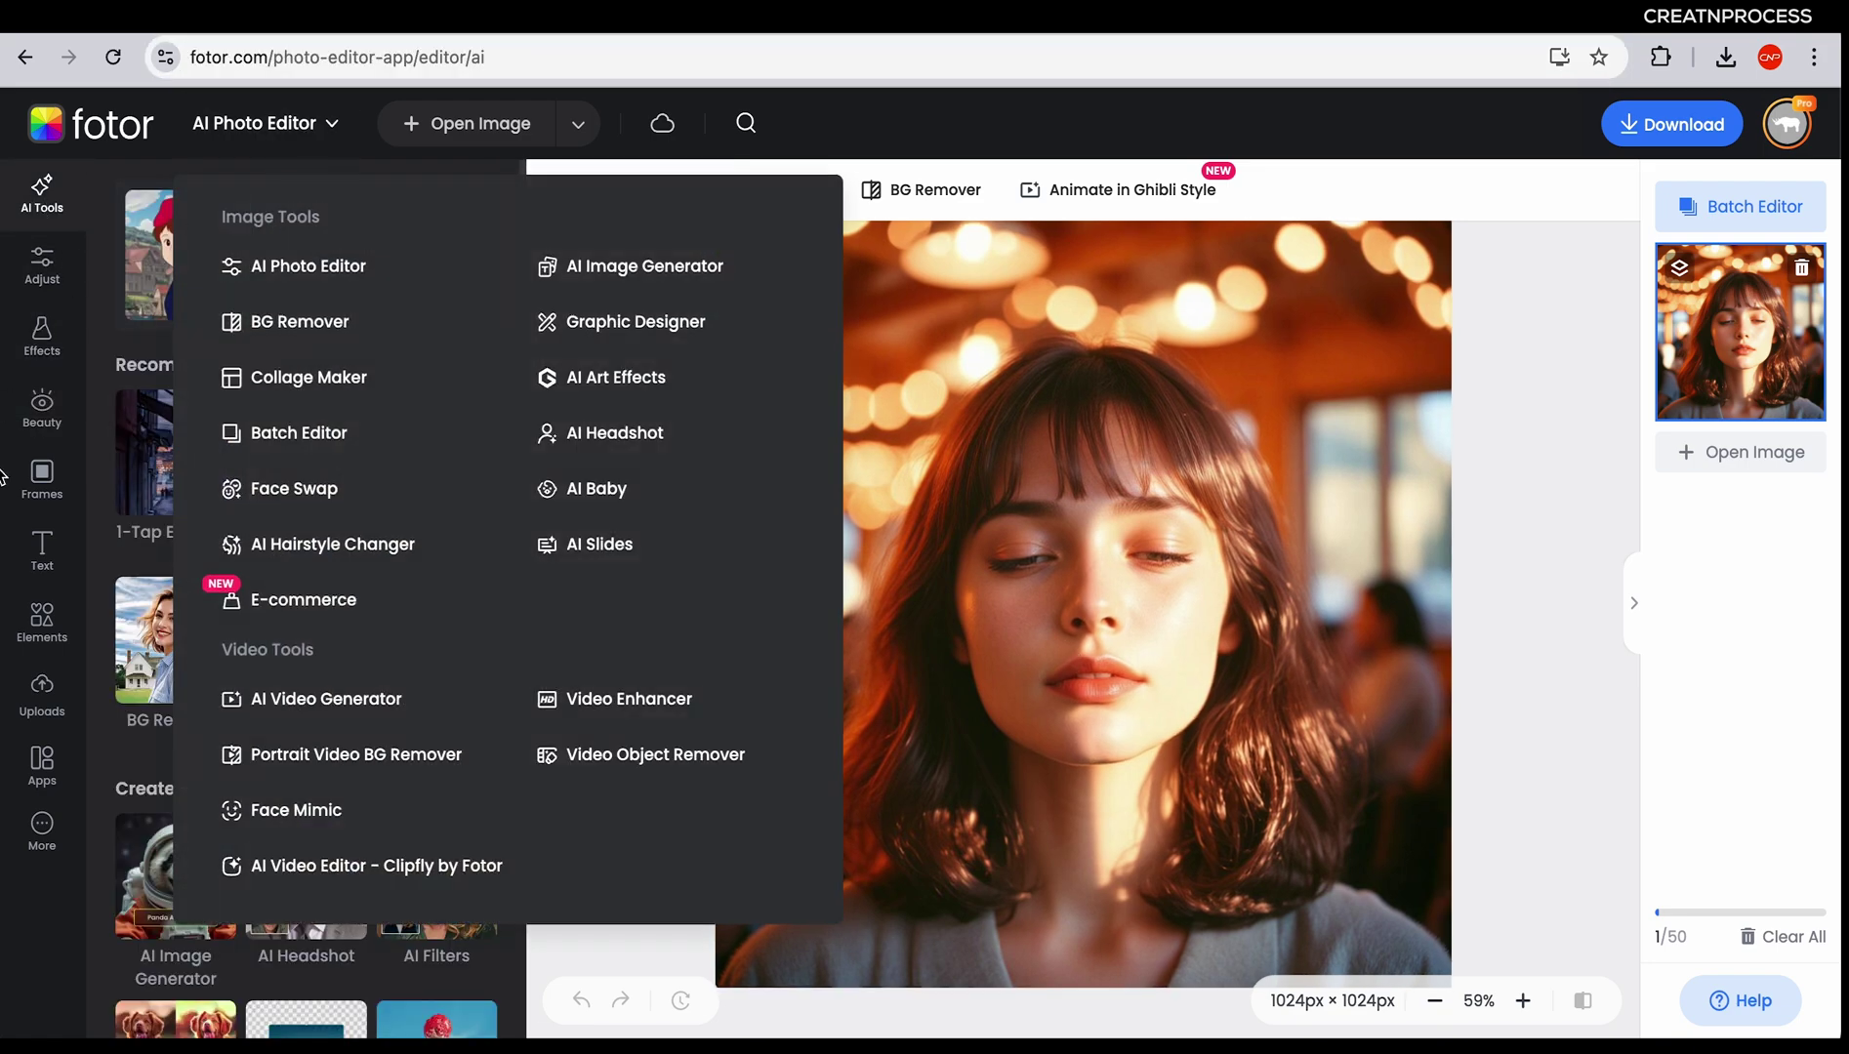
{"action": "left_click", "coordinate": [55, 437]}
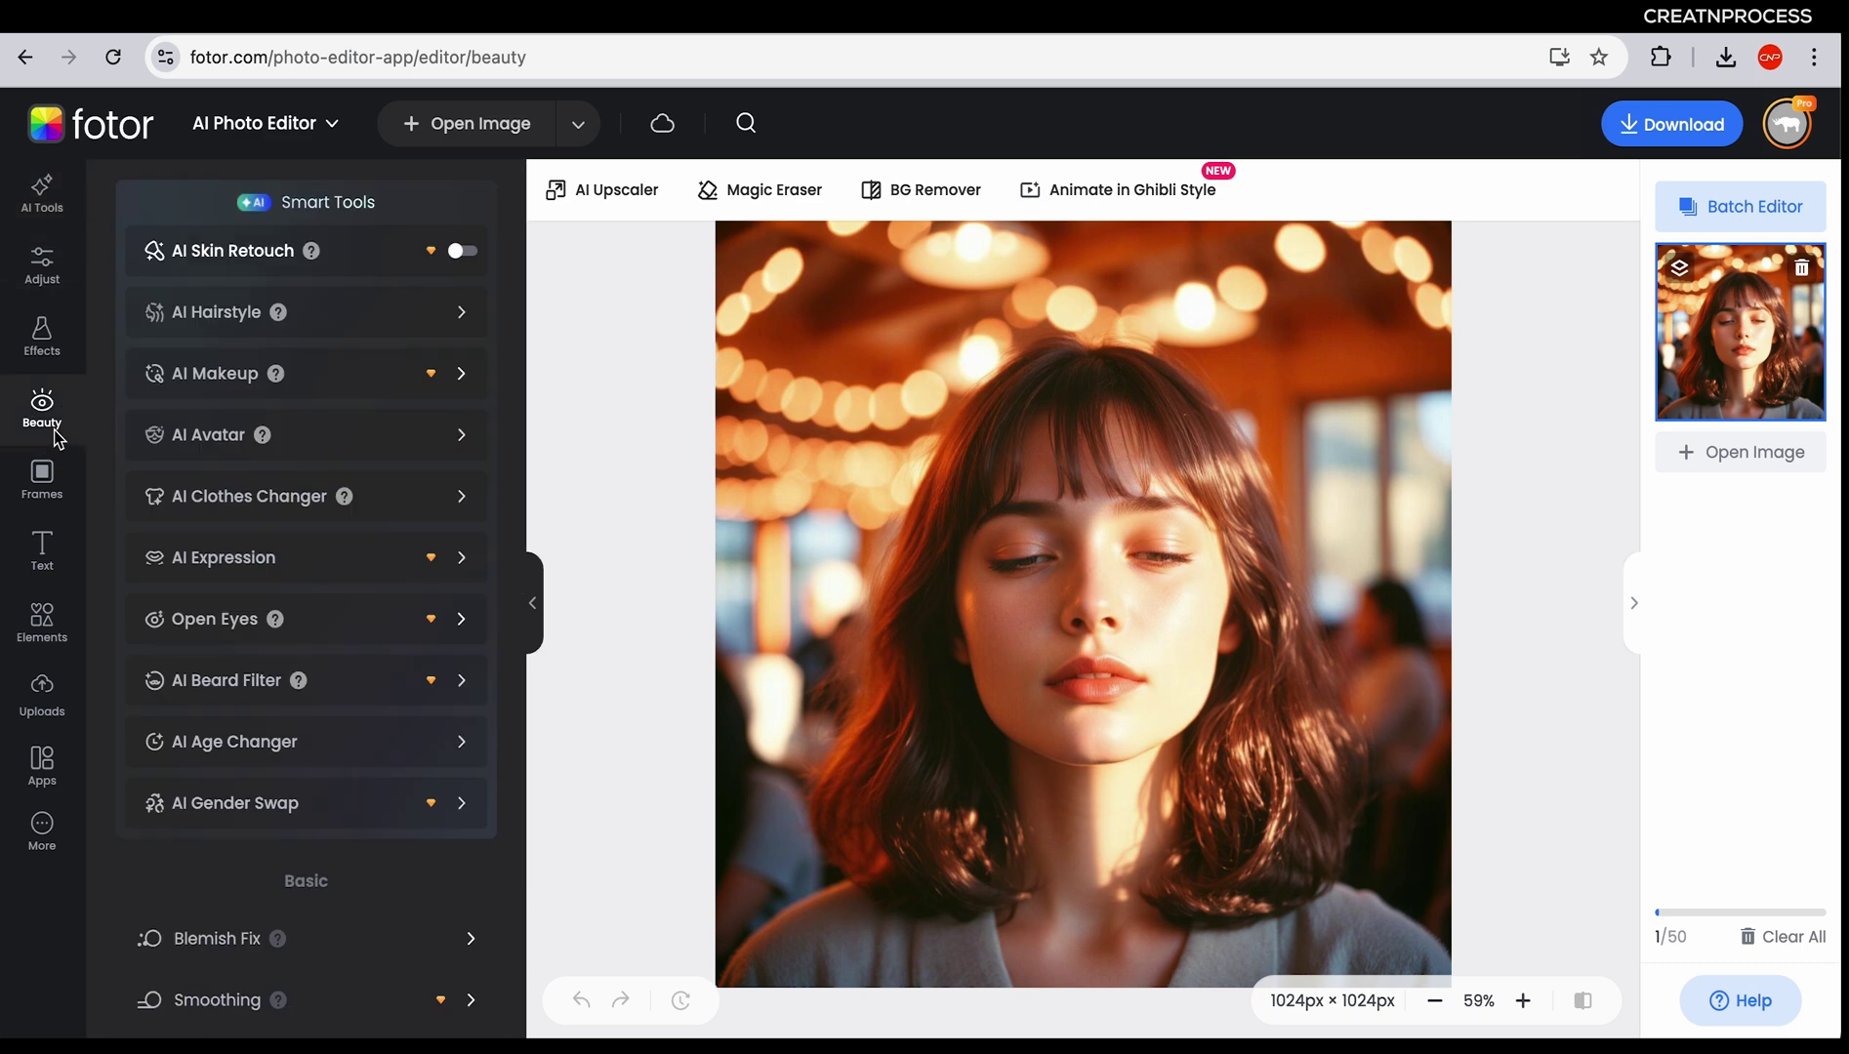
{"action": "scroll", "coordinate": [346, 476], "scroll_direction": "down", "scroll_amount": 1}
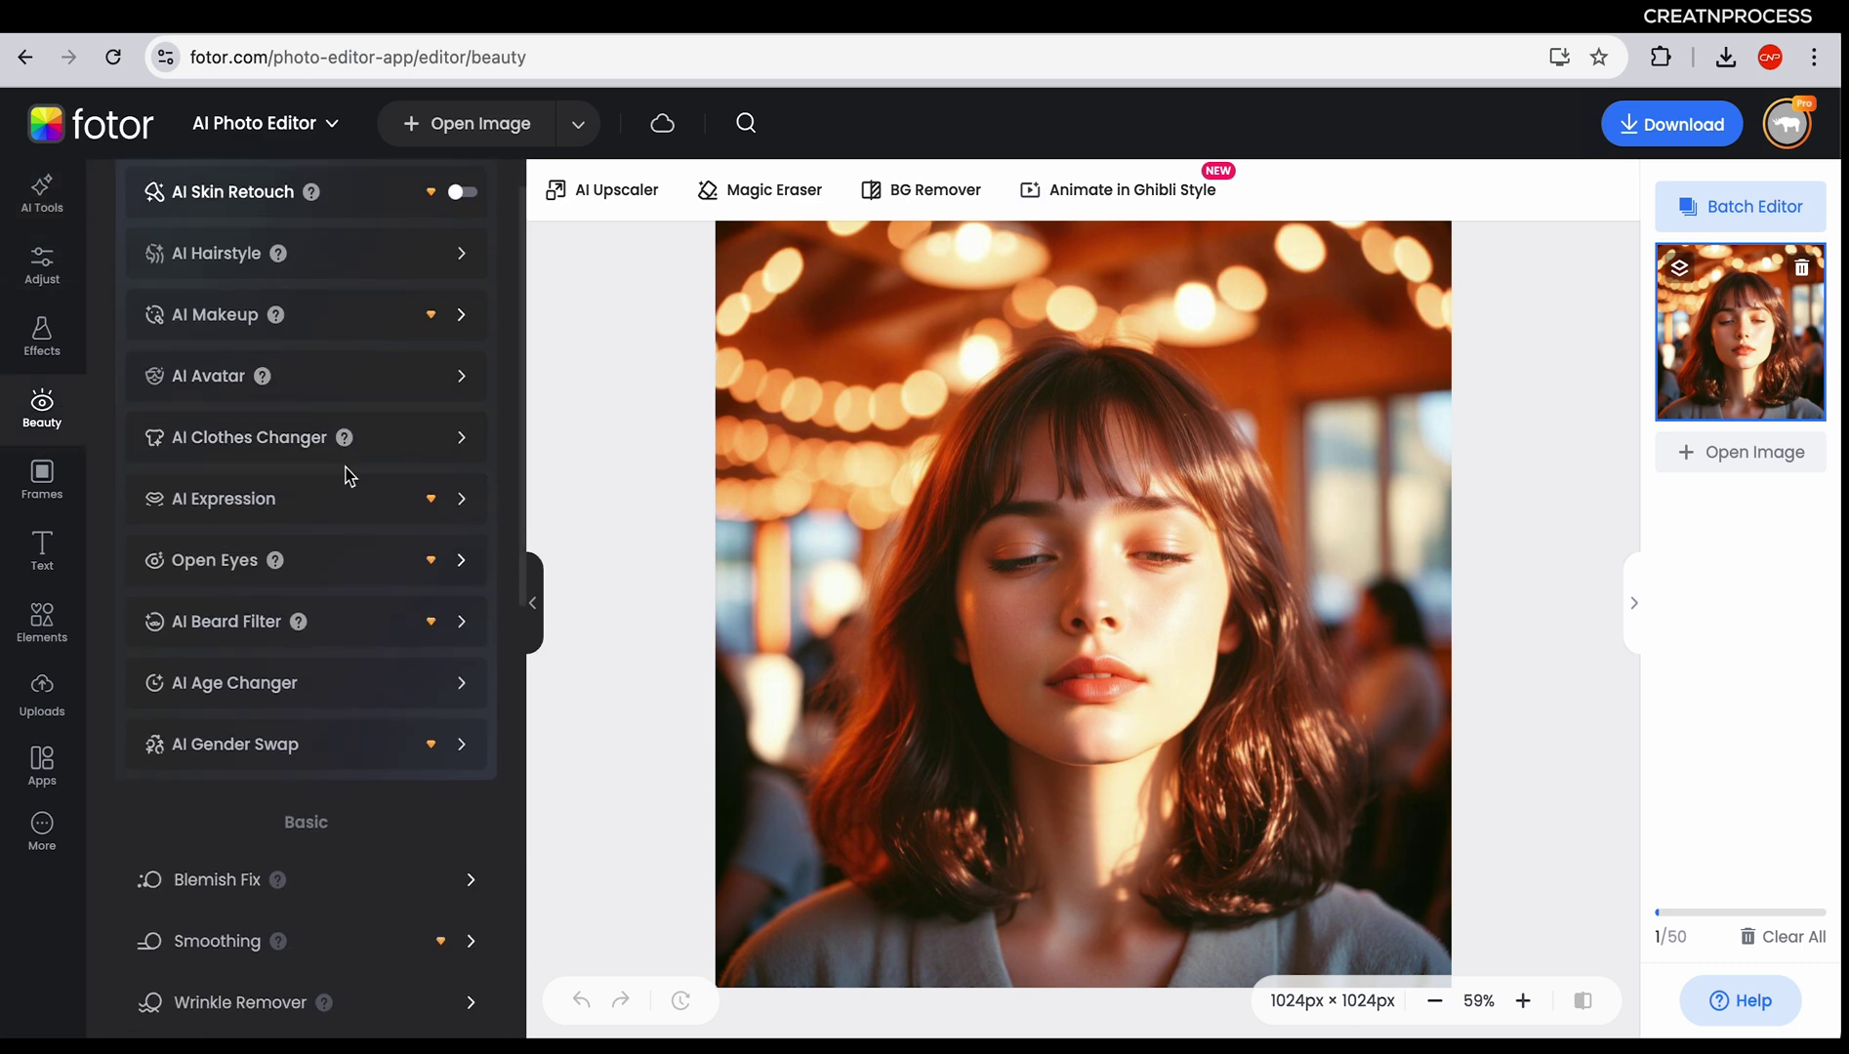
{"action": "left_click", "coordinate": [243, 575]}
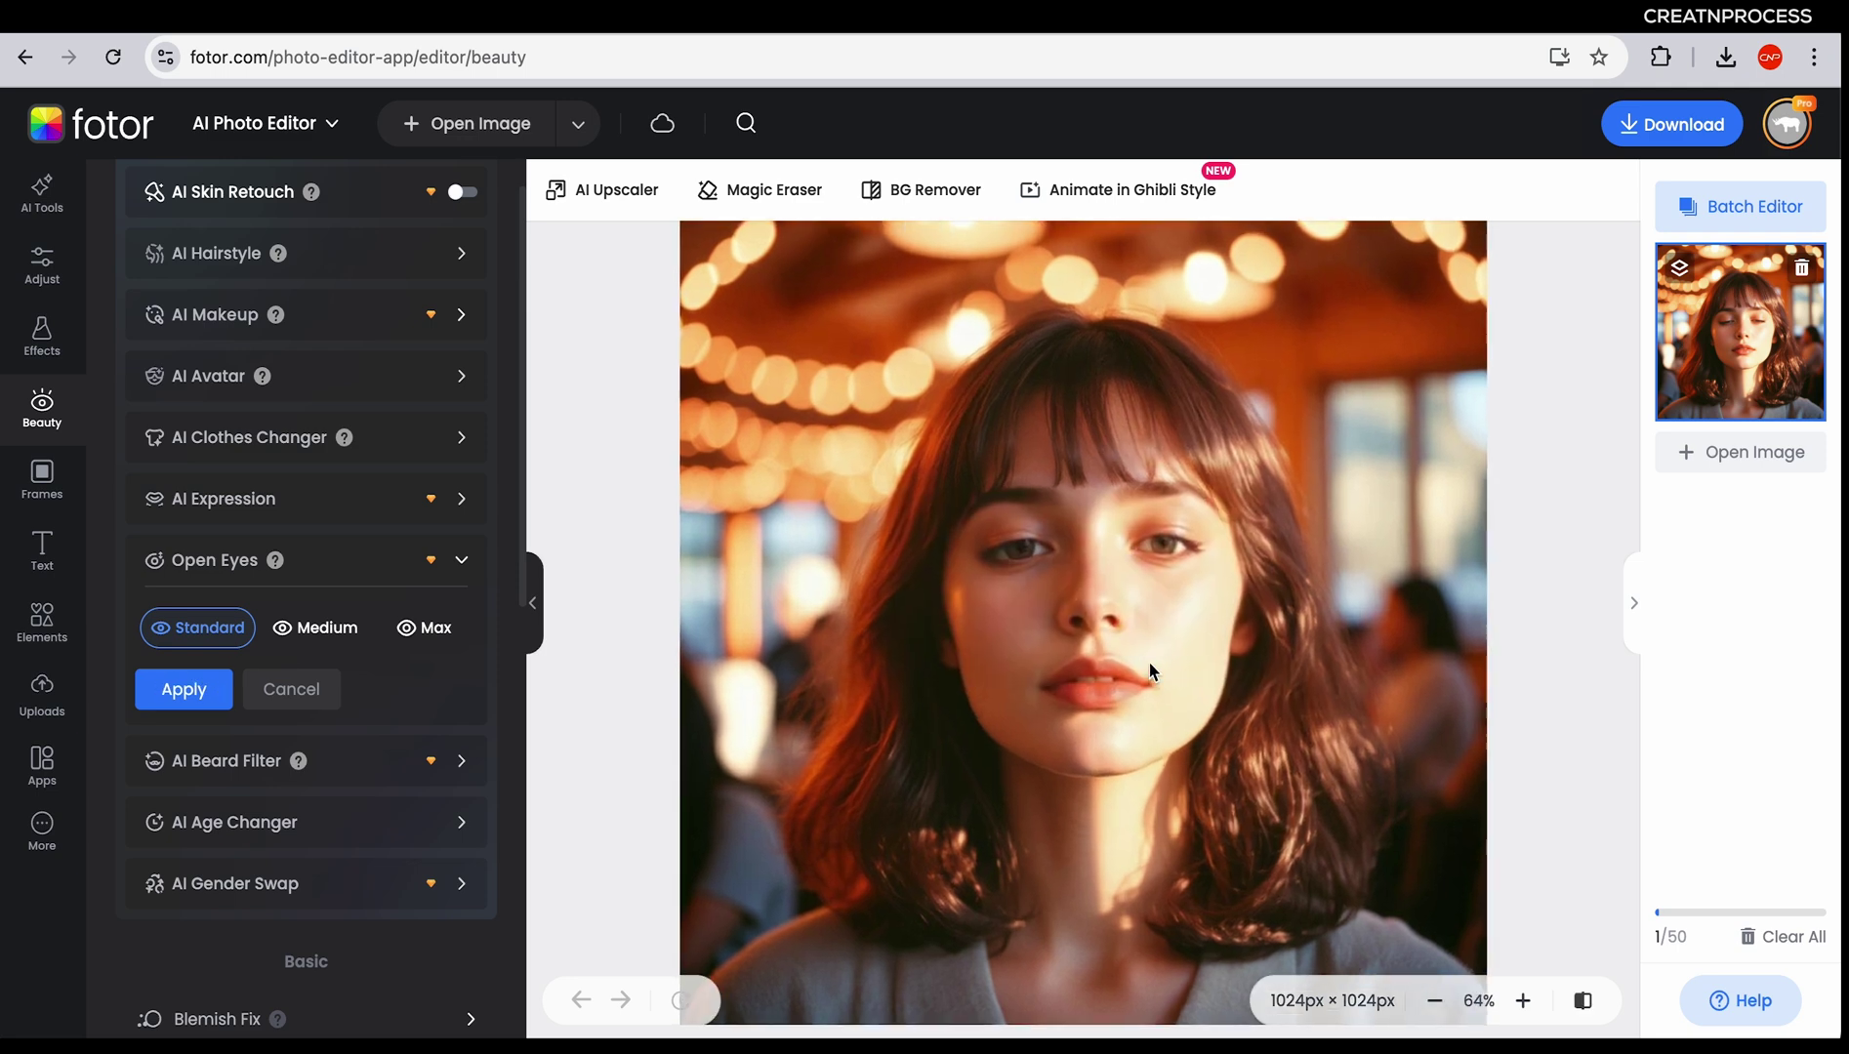
{"action": "left_click", "coordinate": [1584, 1003]}
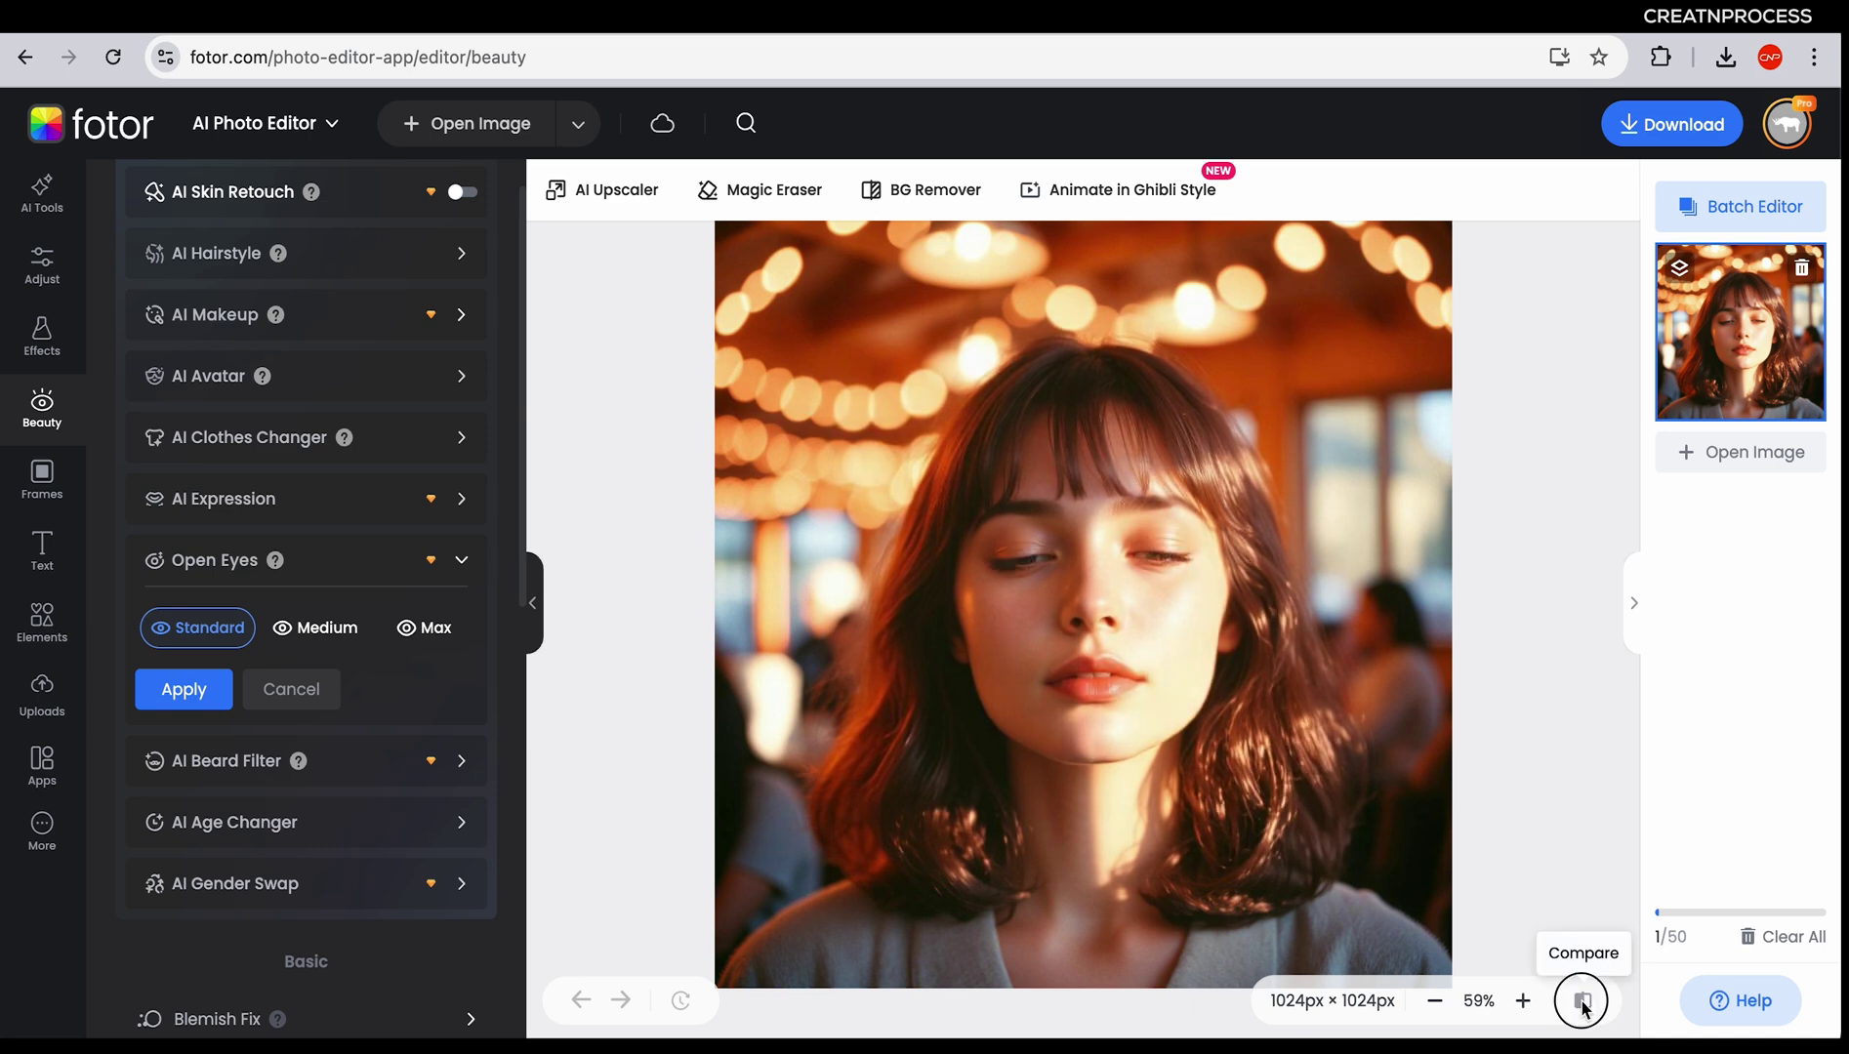
{"action": "left_click", "coordinate": [1583, 1005]}
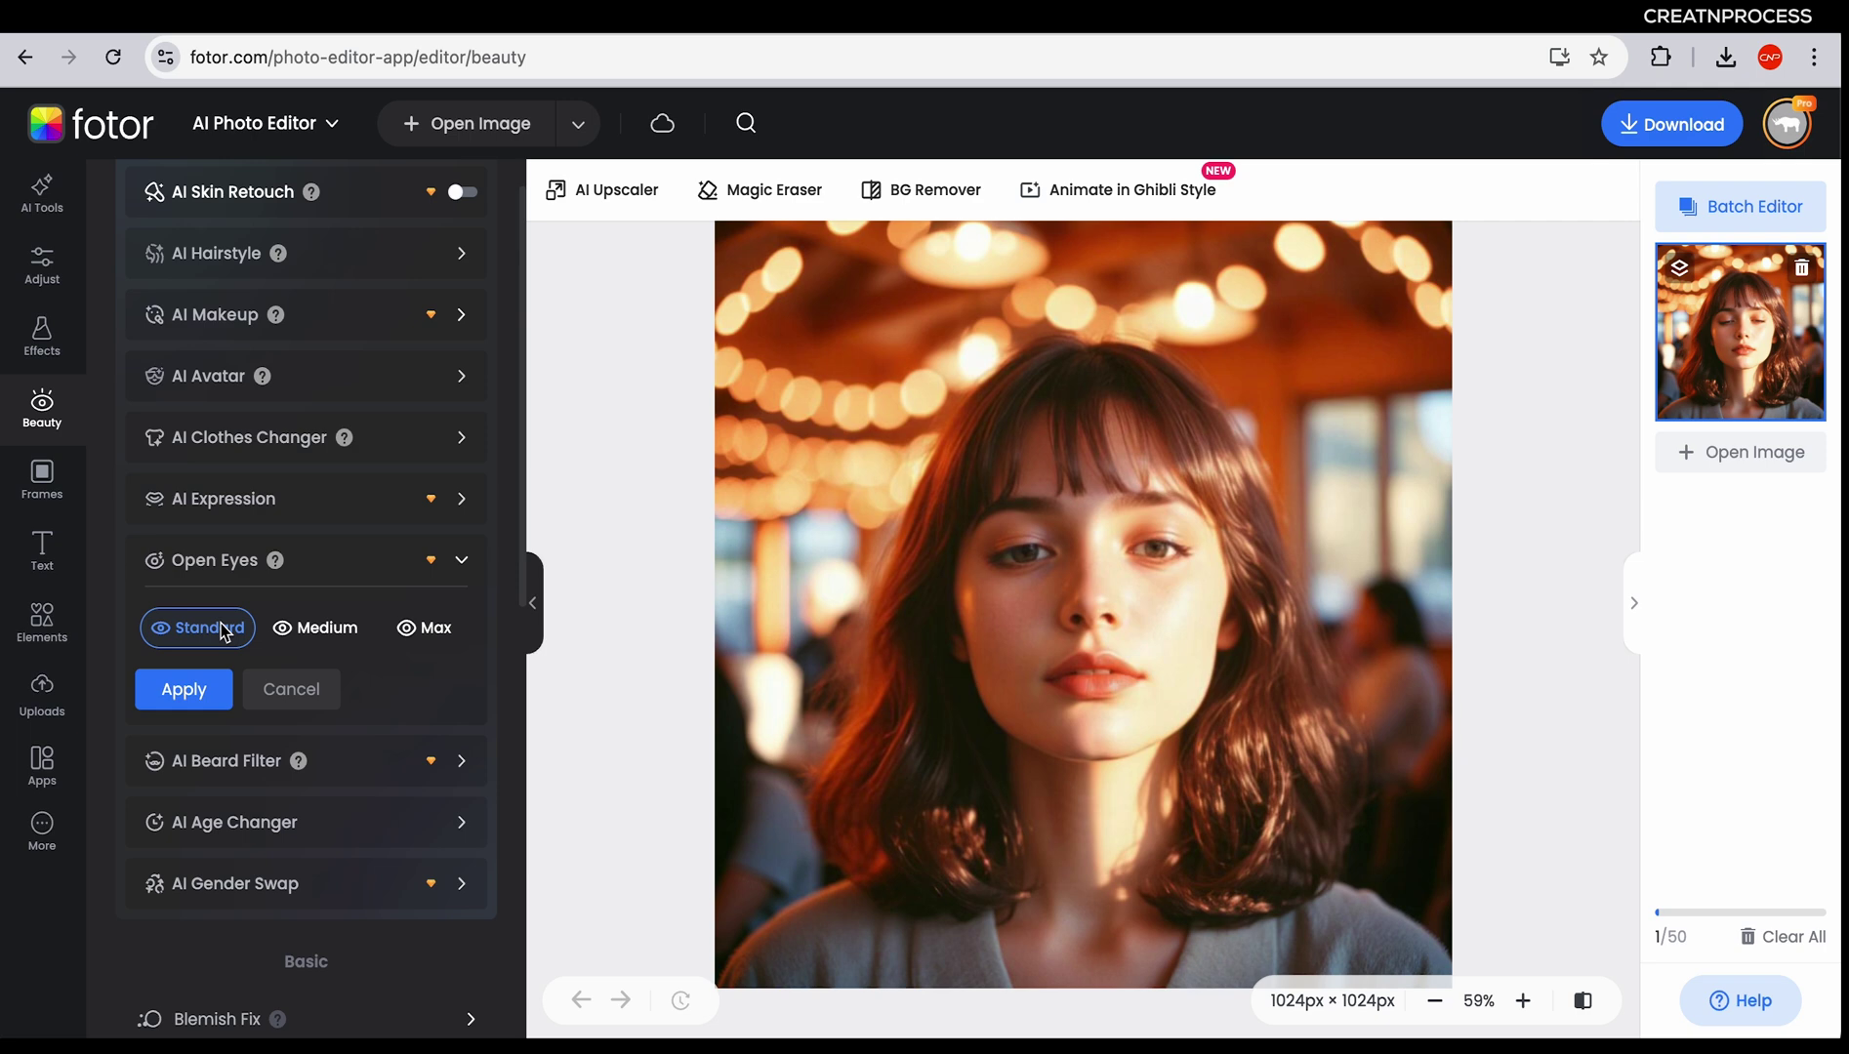
{"action": "left_click", "coordinate": [205, 703]}
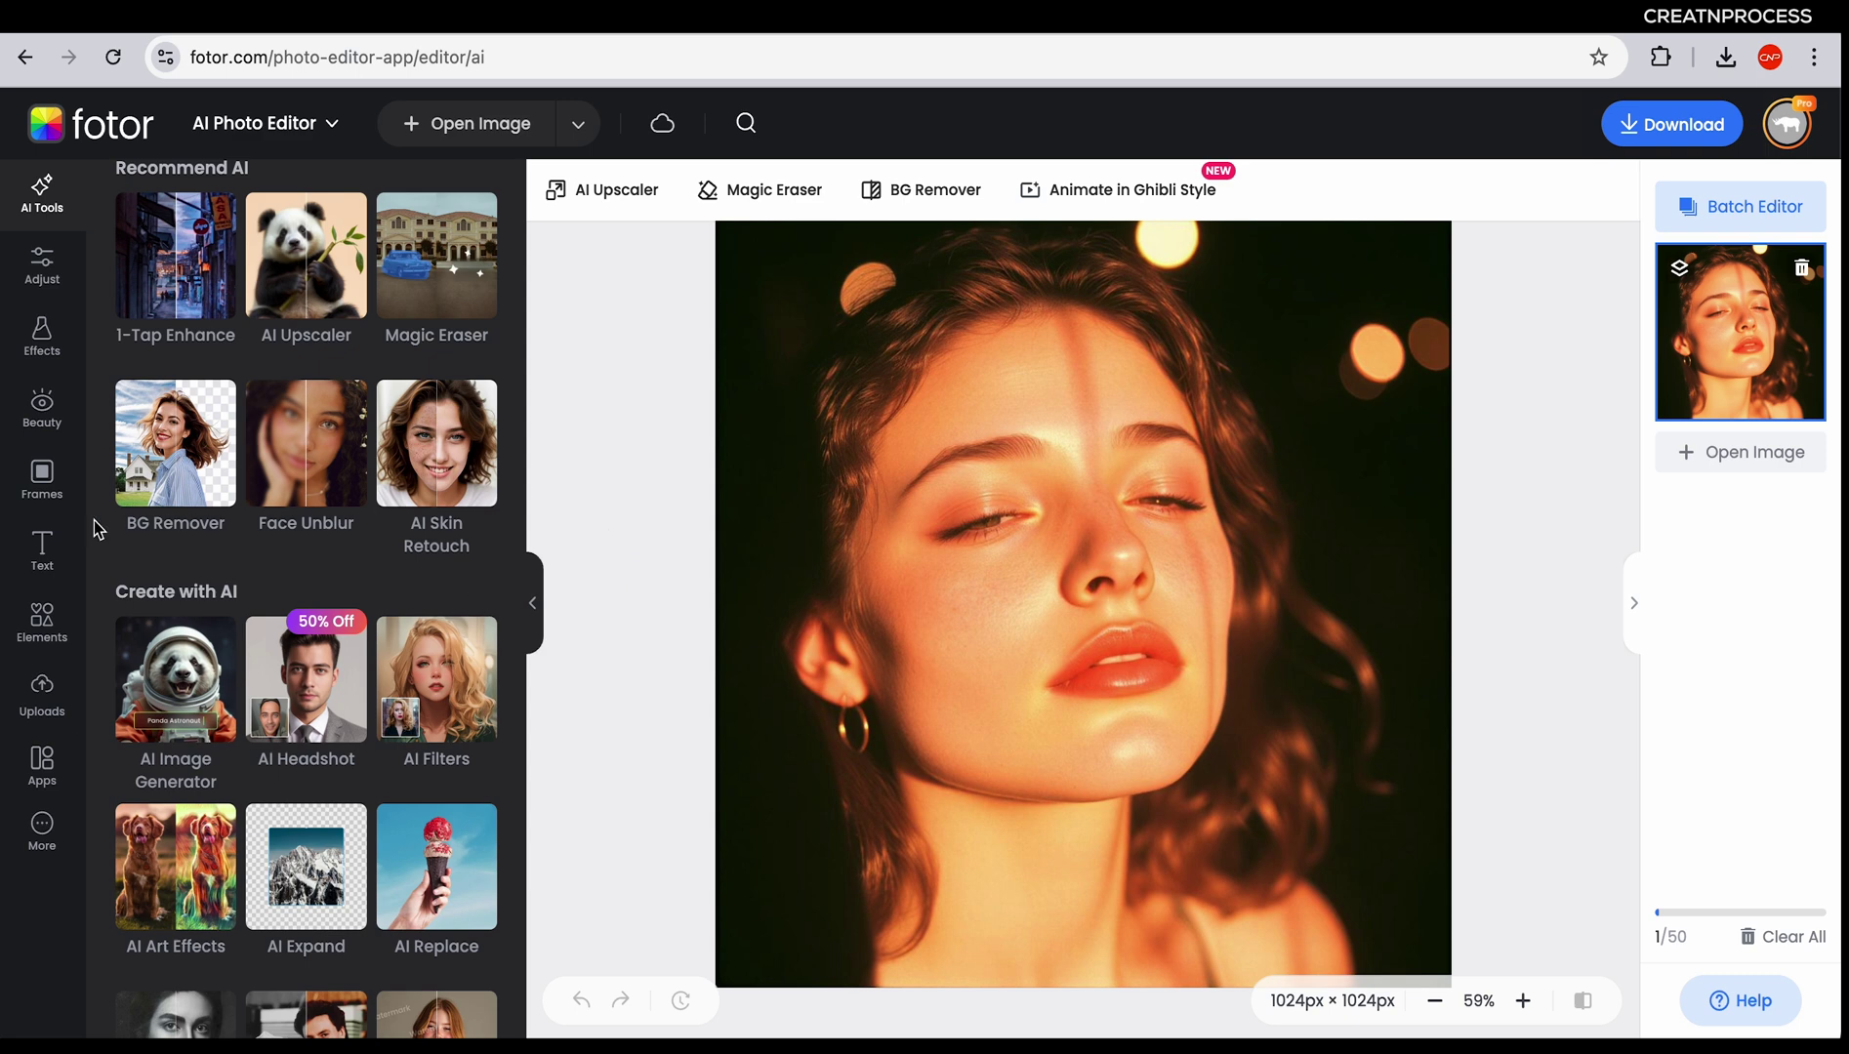
Run Open Eyes at Standard on the curly-haired woman and compare with the original
{"action": "left_click", "coordinate": [43, 406]}
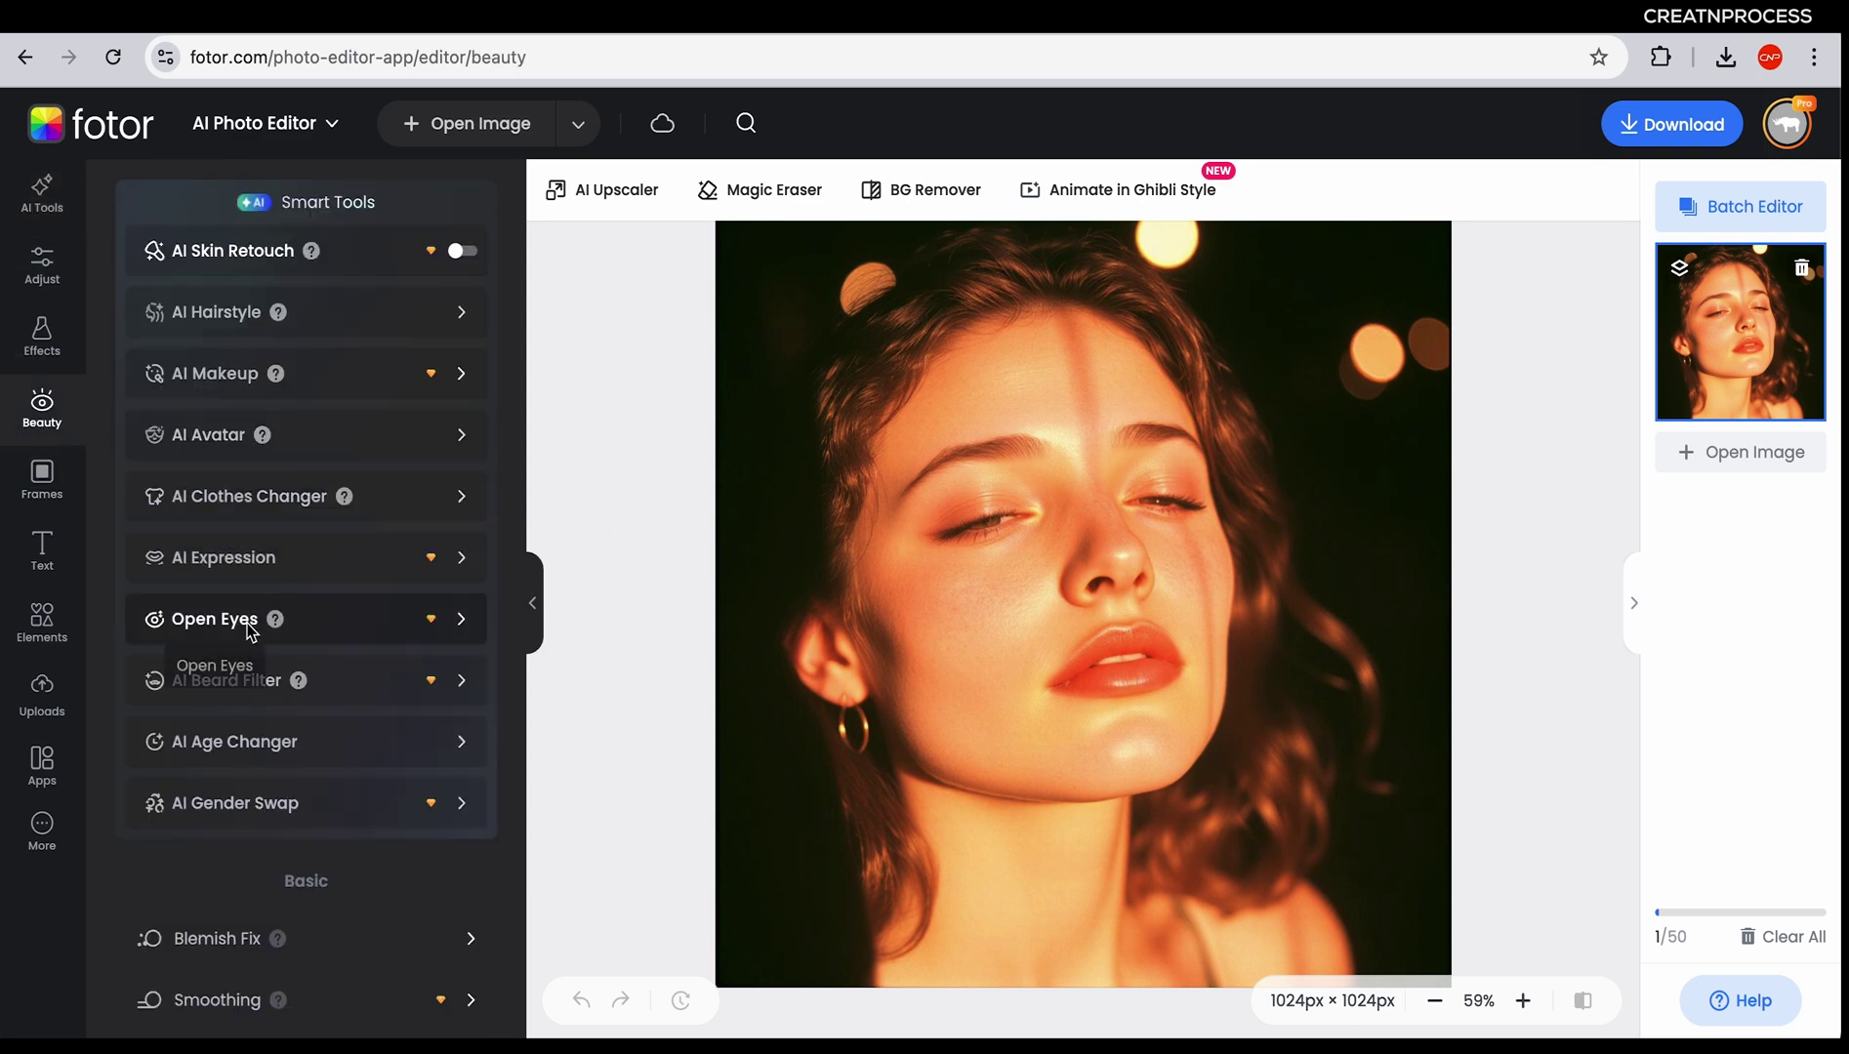
{"action": "left_click", "coordinate": [210, 619]}
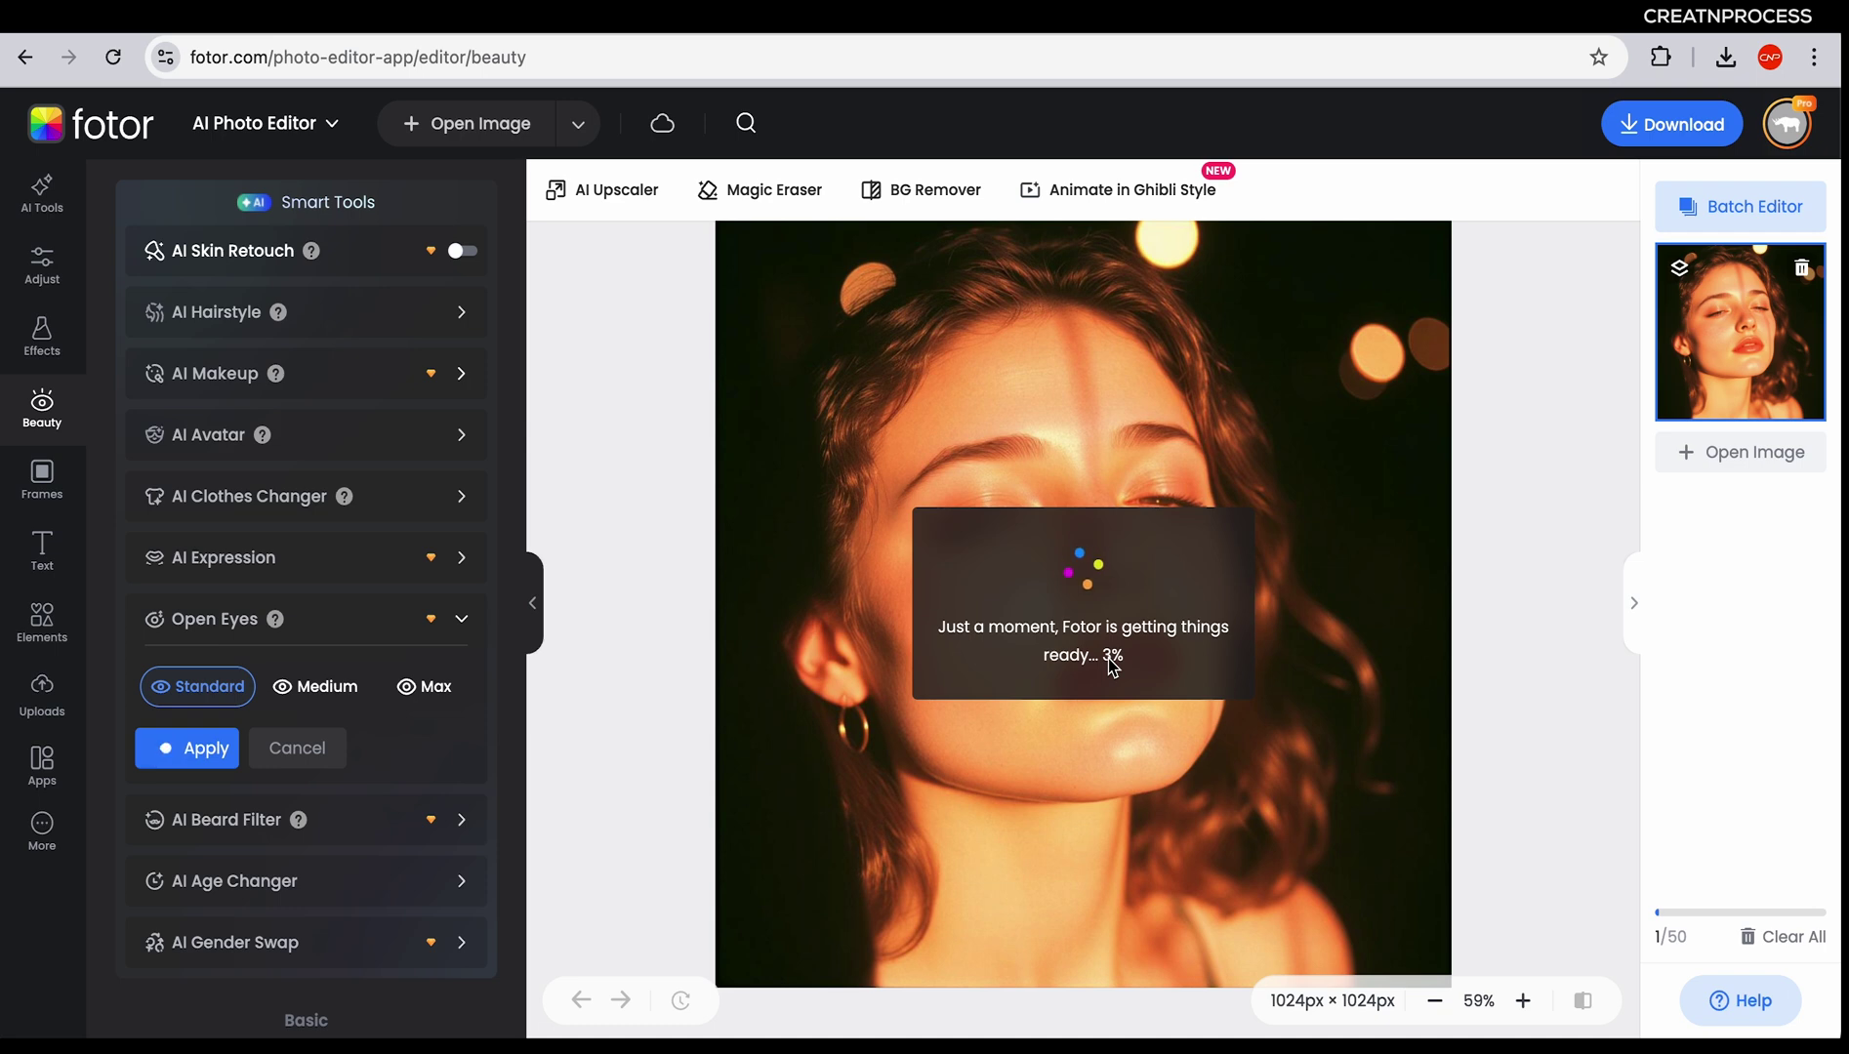
{"action": "left_click", "coordinate": [1583, 1002]}
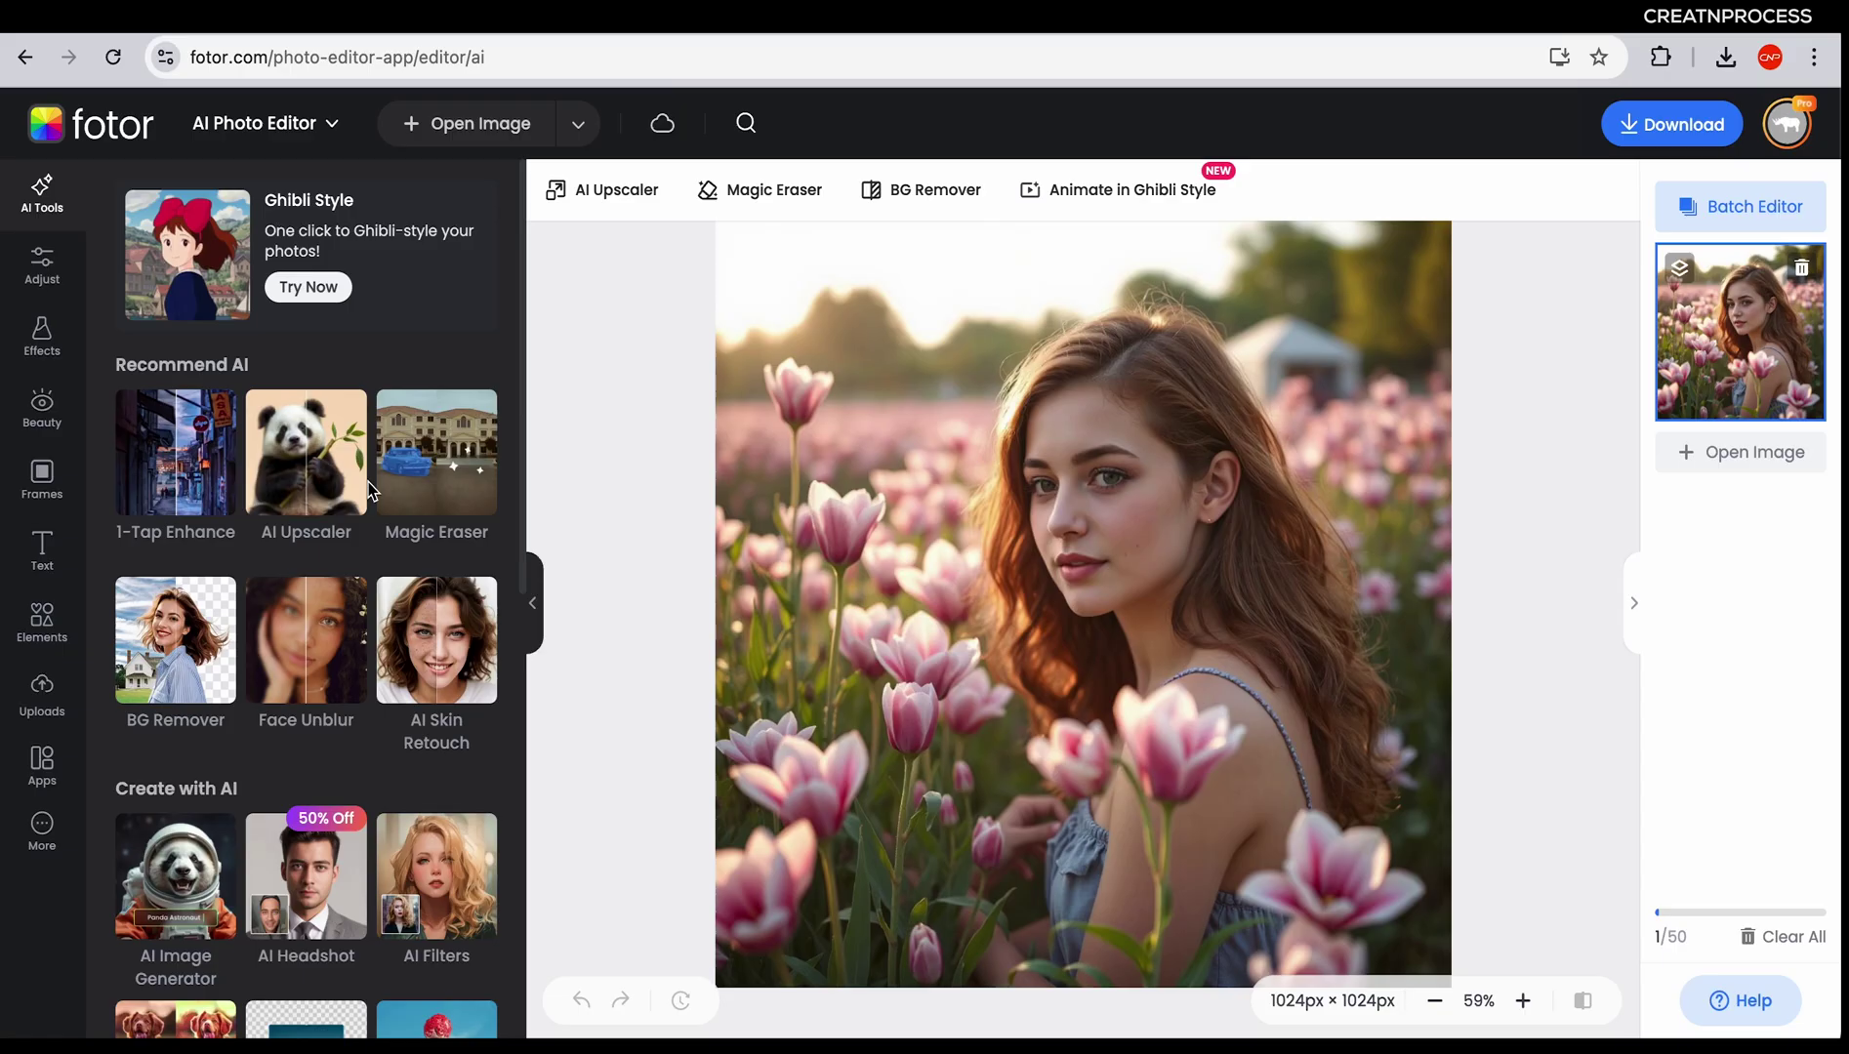
Apply the Ghibli Style AI filter to the tulip-field portrait and compare with the original
{"action": "scroll", "coordinate": [420, 595], "scroll_direction": "down", "scroll_amount": 3}
{"action": "left_click", "coordinate": [420, 591]}
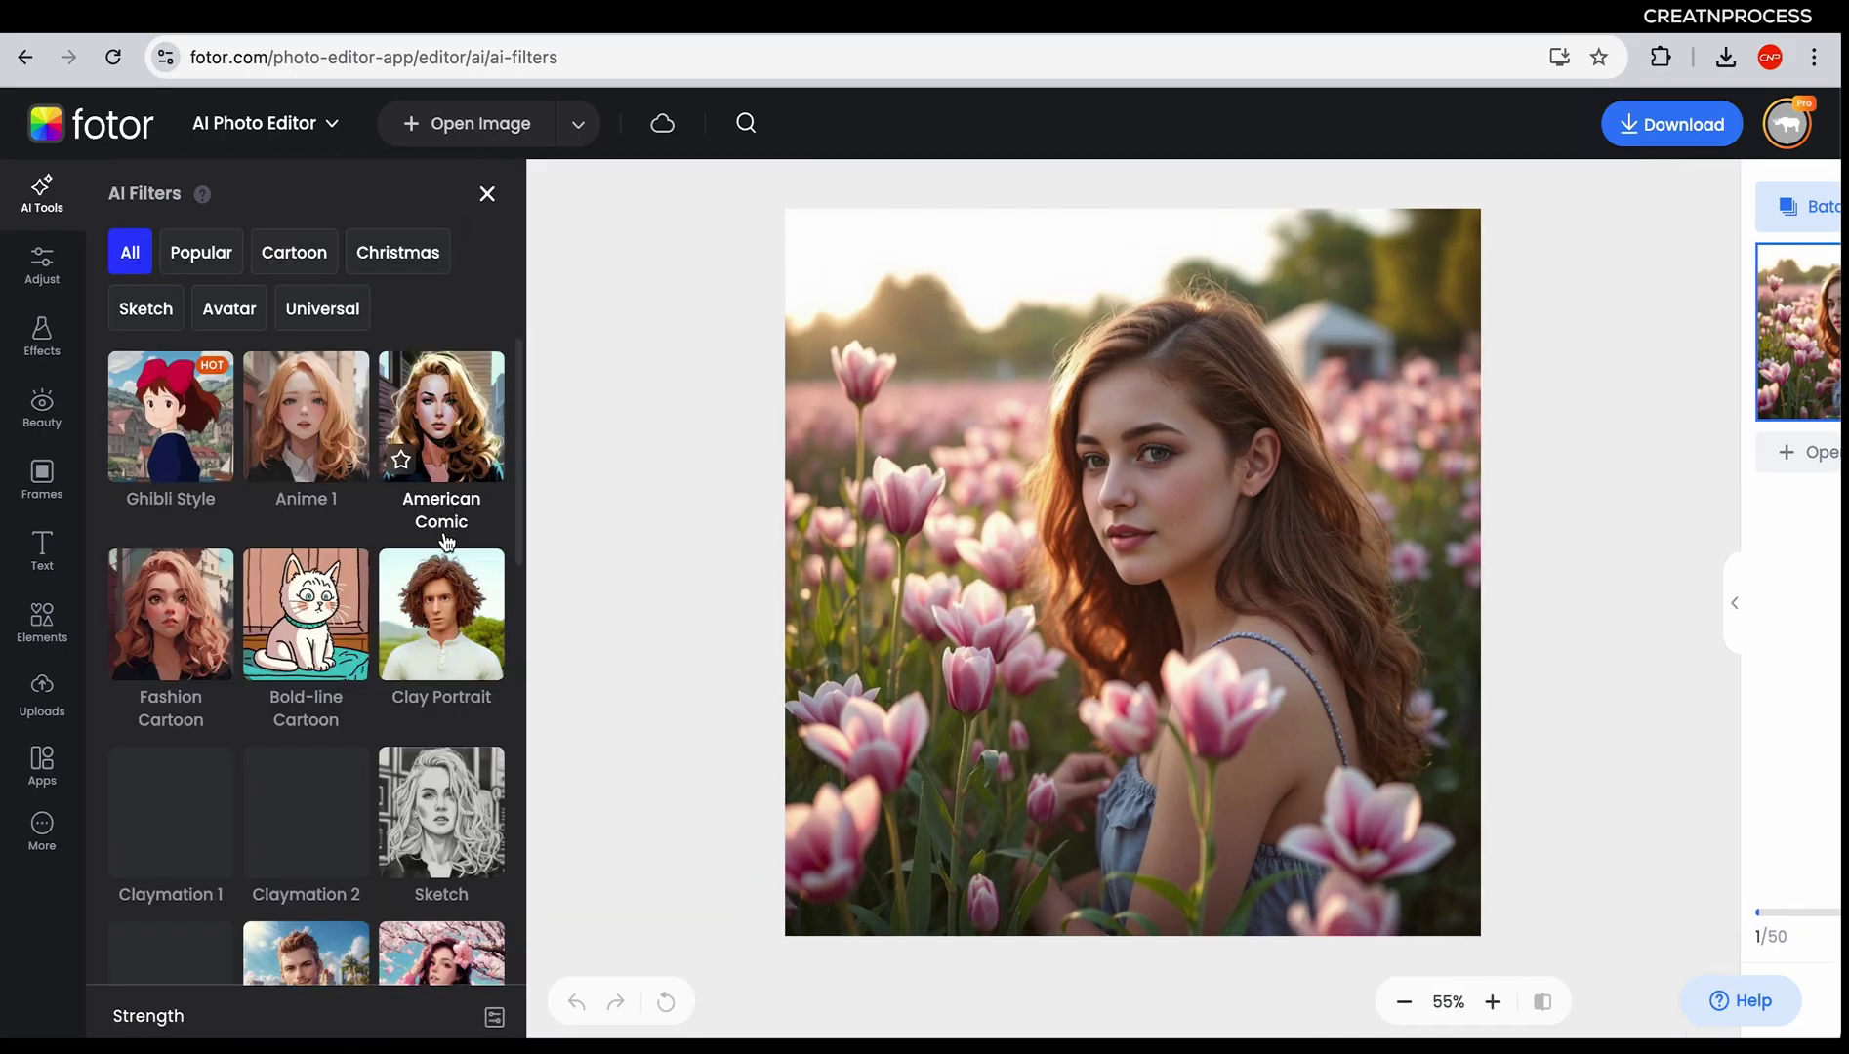
{"action": "left_click", "coordinate": [148, 308]}
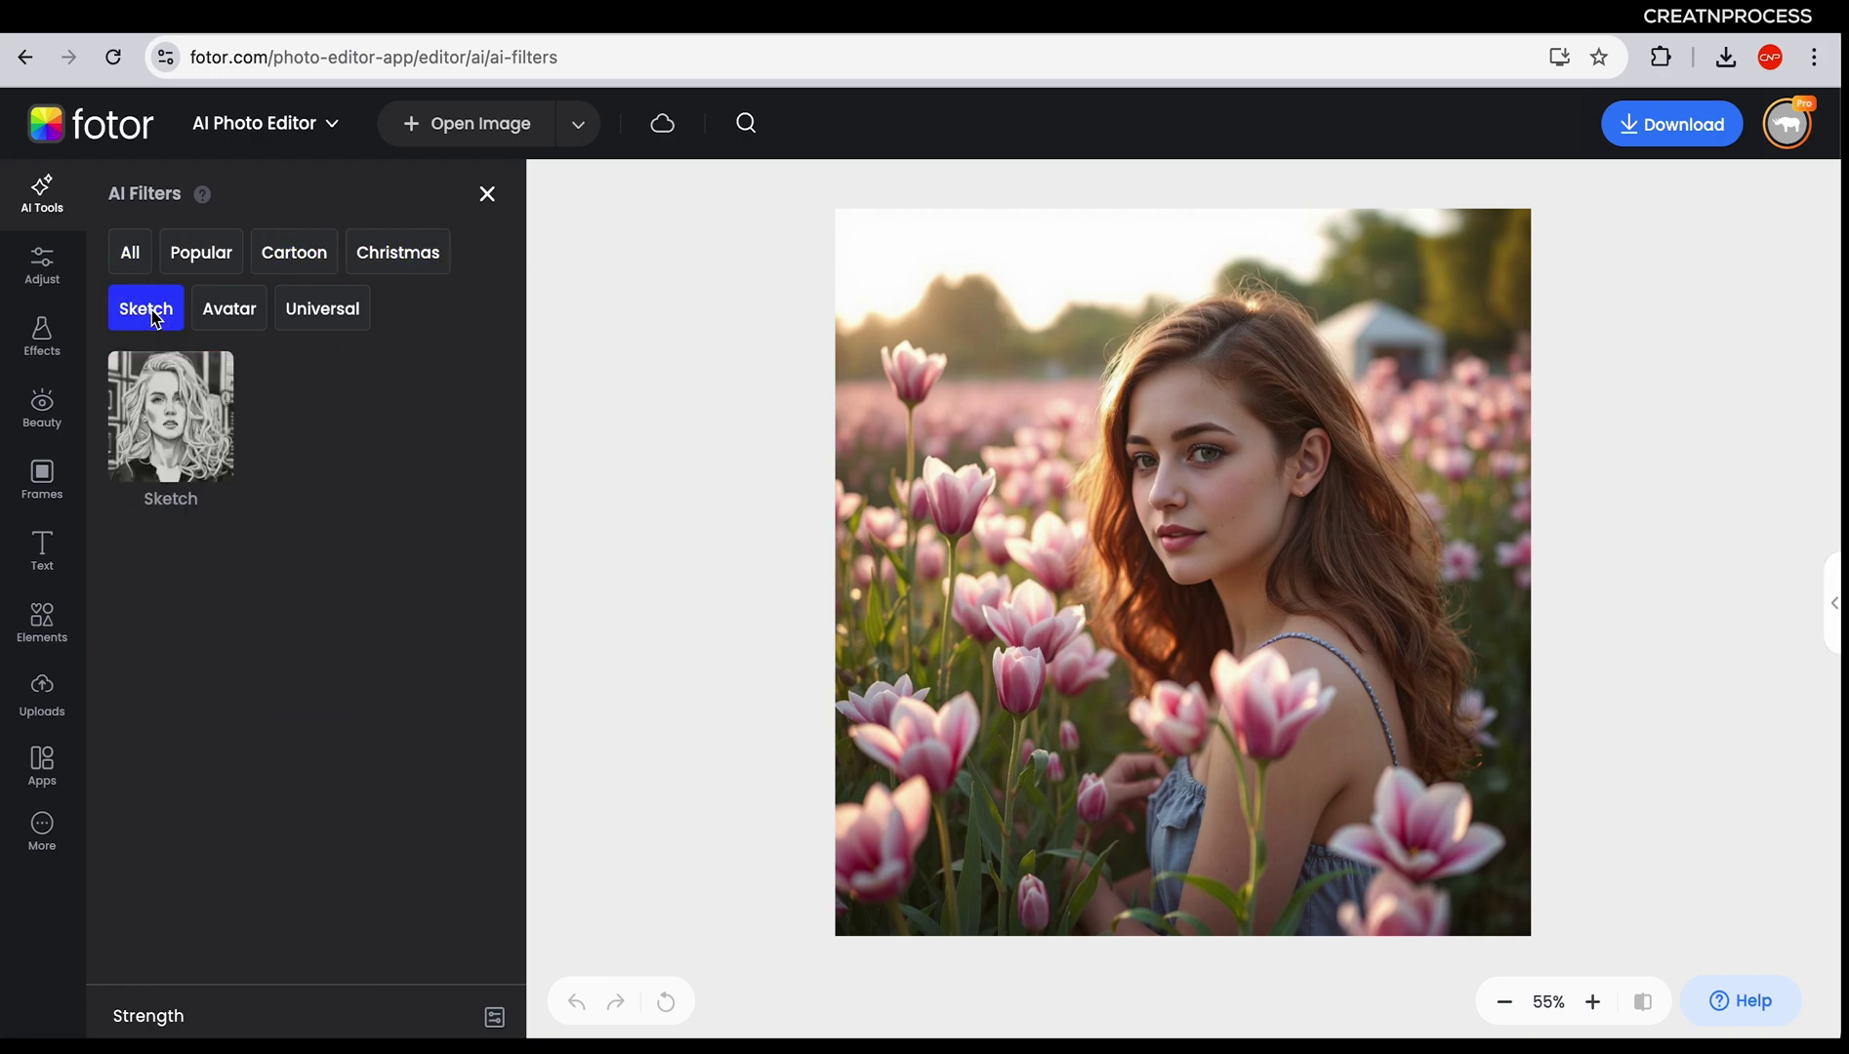
{"action": "left_click", "coordinate": [234, 314]}
{"action": "left_click", "coordinate": [129, 252]}
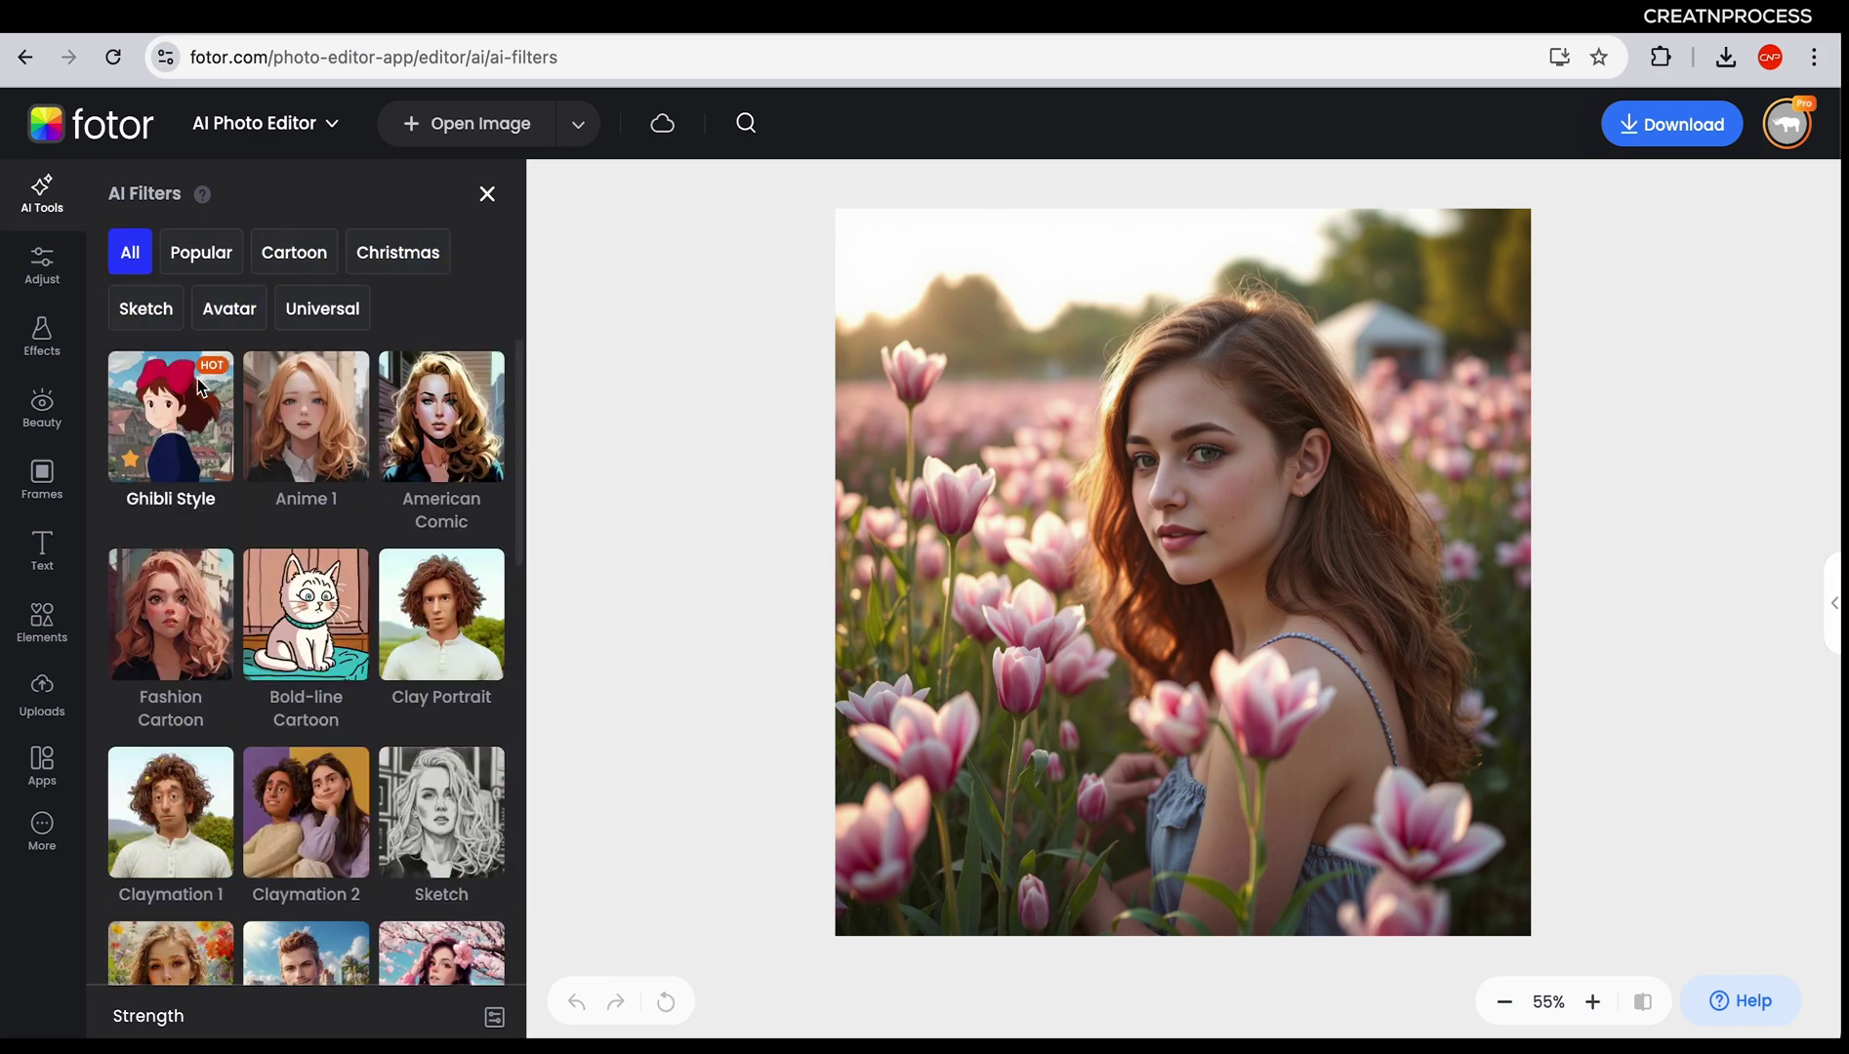
{"action": "left_click", "coordinate": [230, 308]}
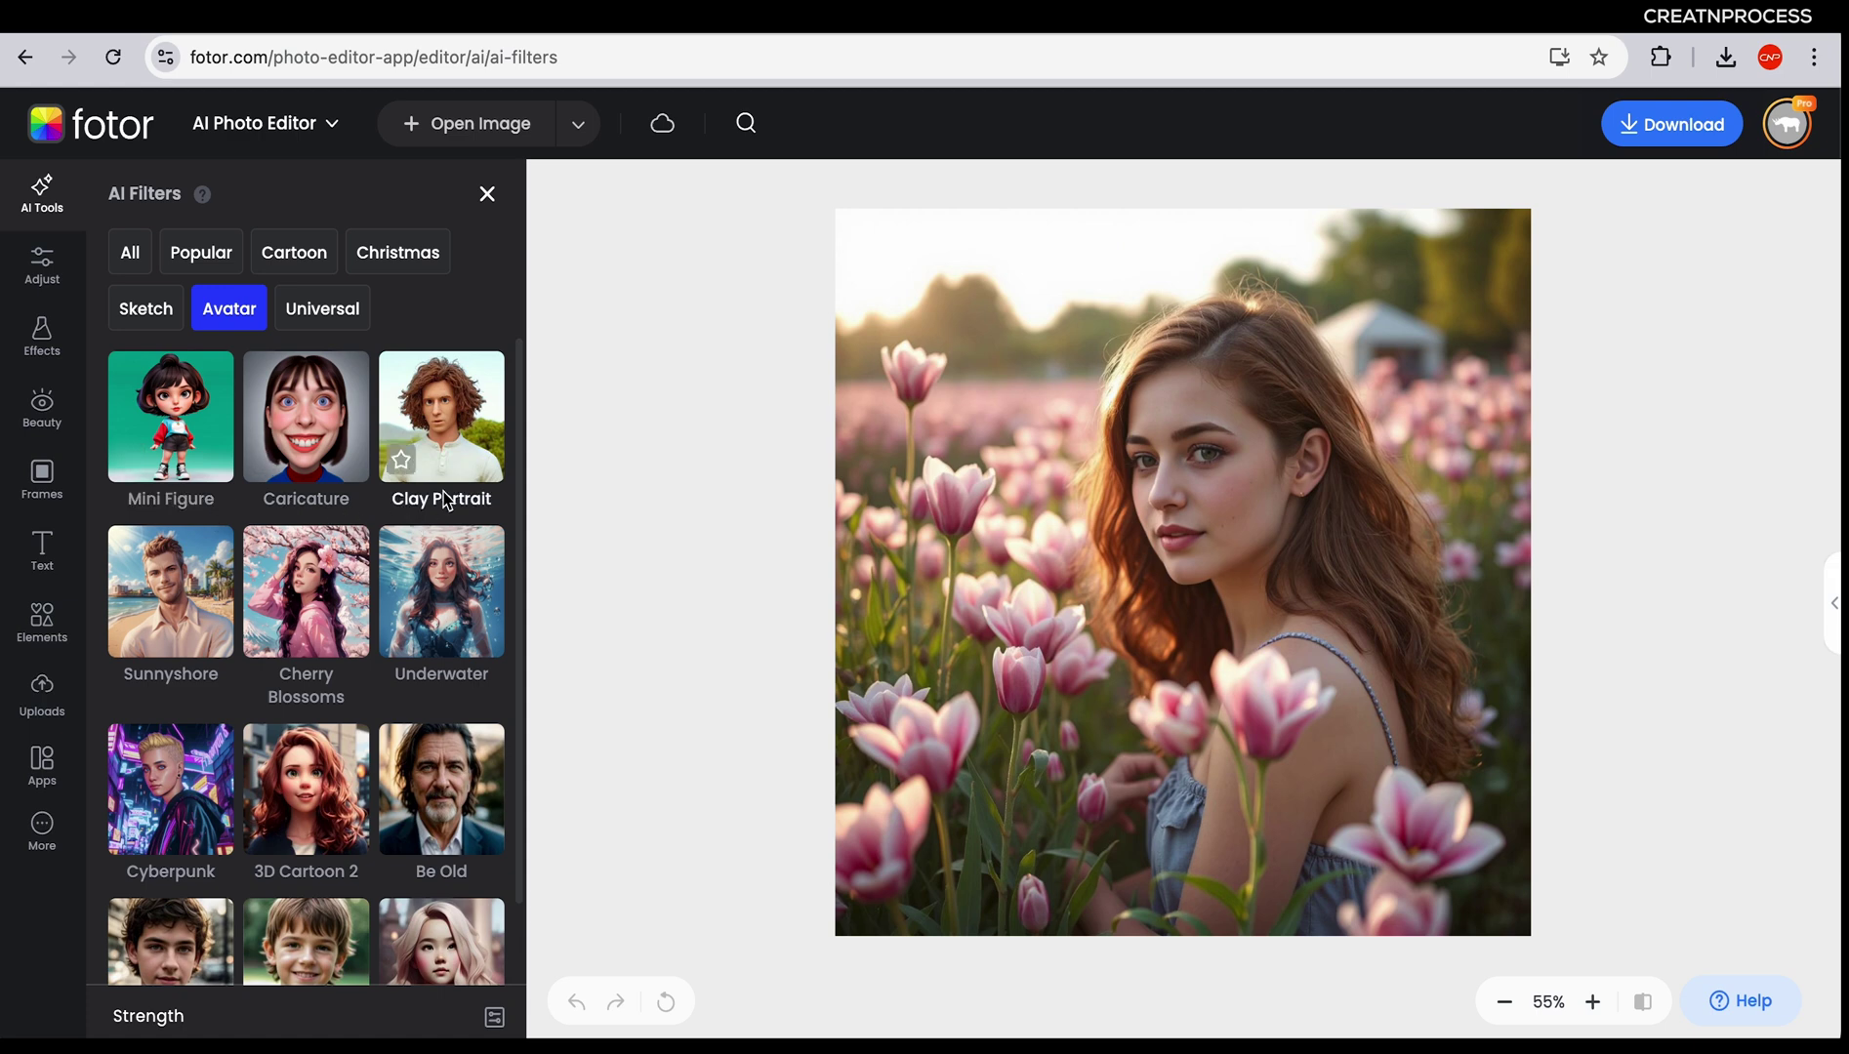
{"action": "left_click", "coordinate": [242, 311]}
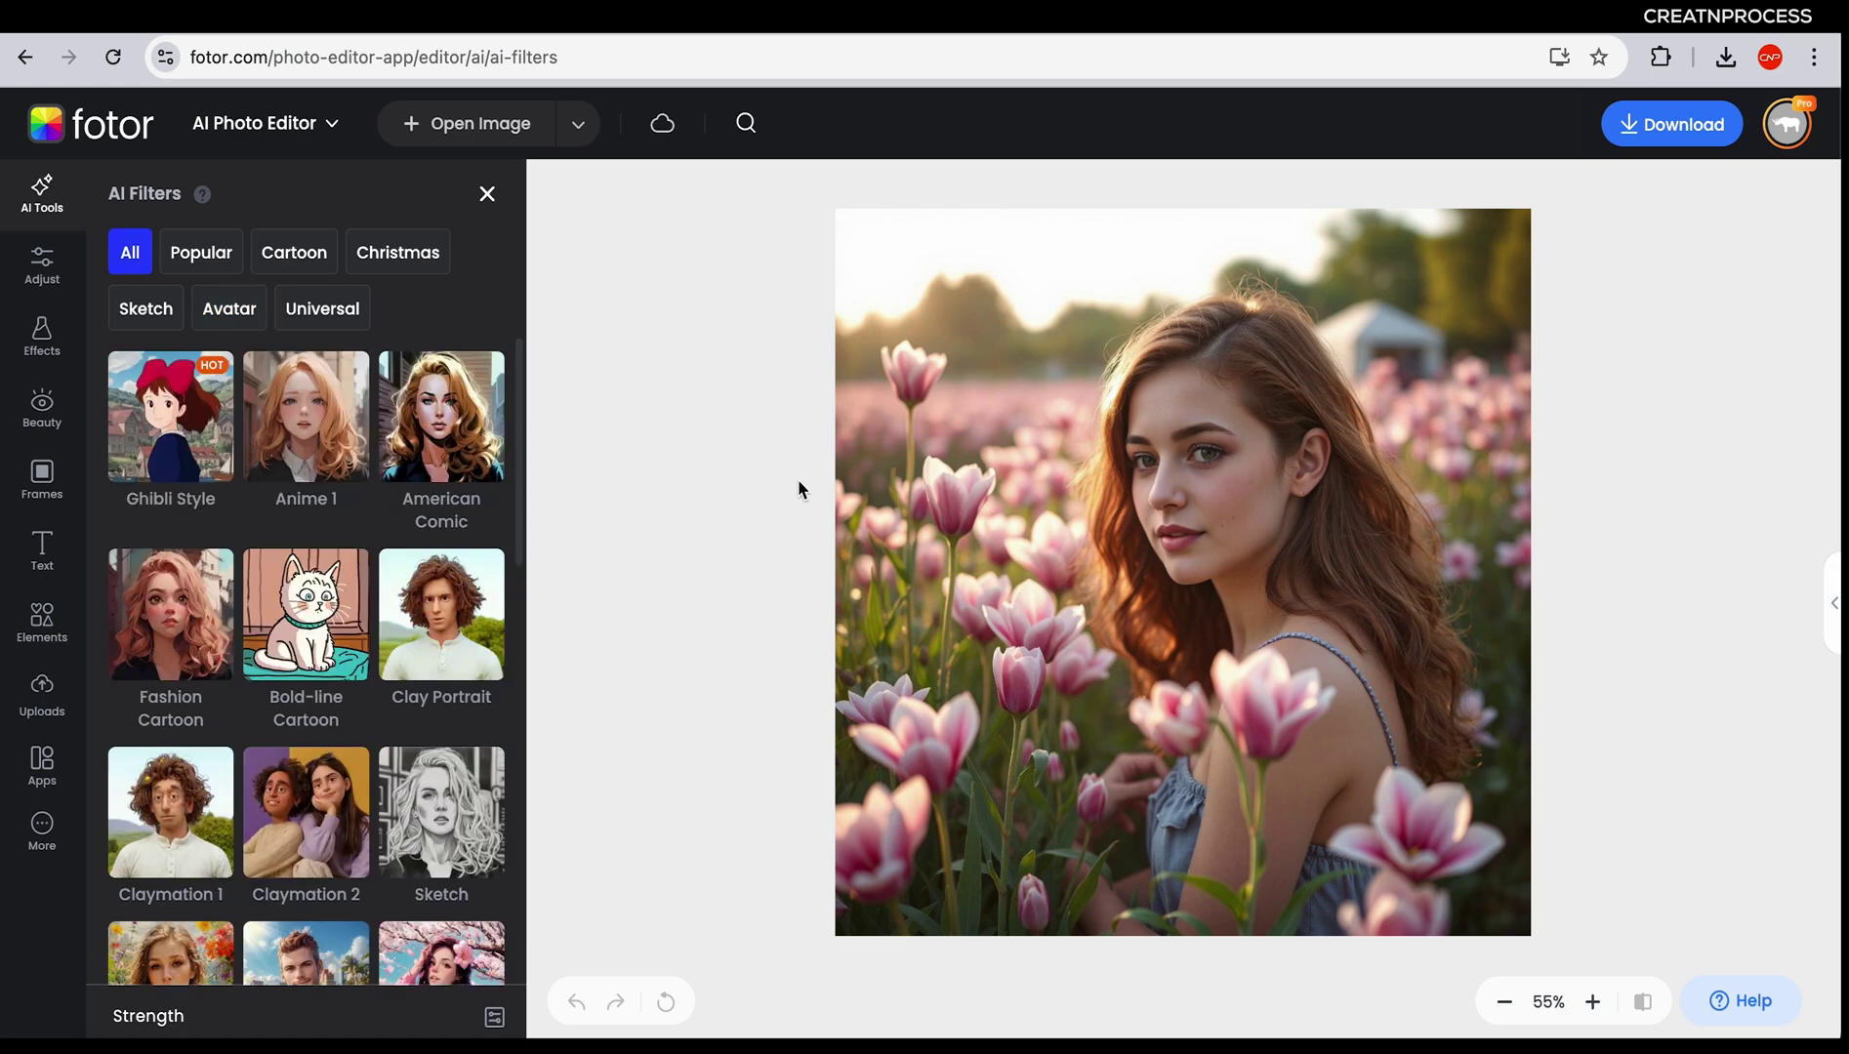
{"action": "left_click", "coordinate": [171, 419]}
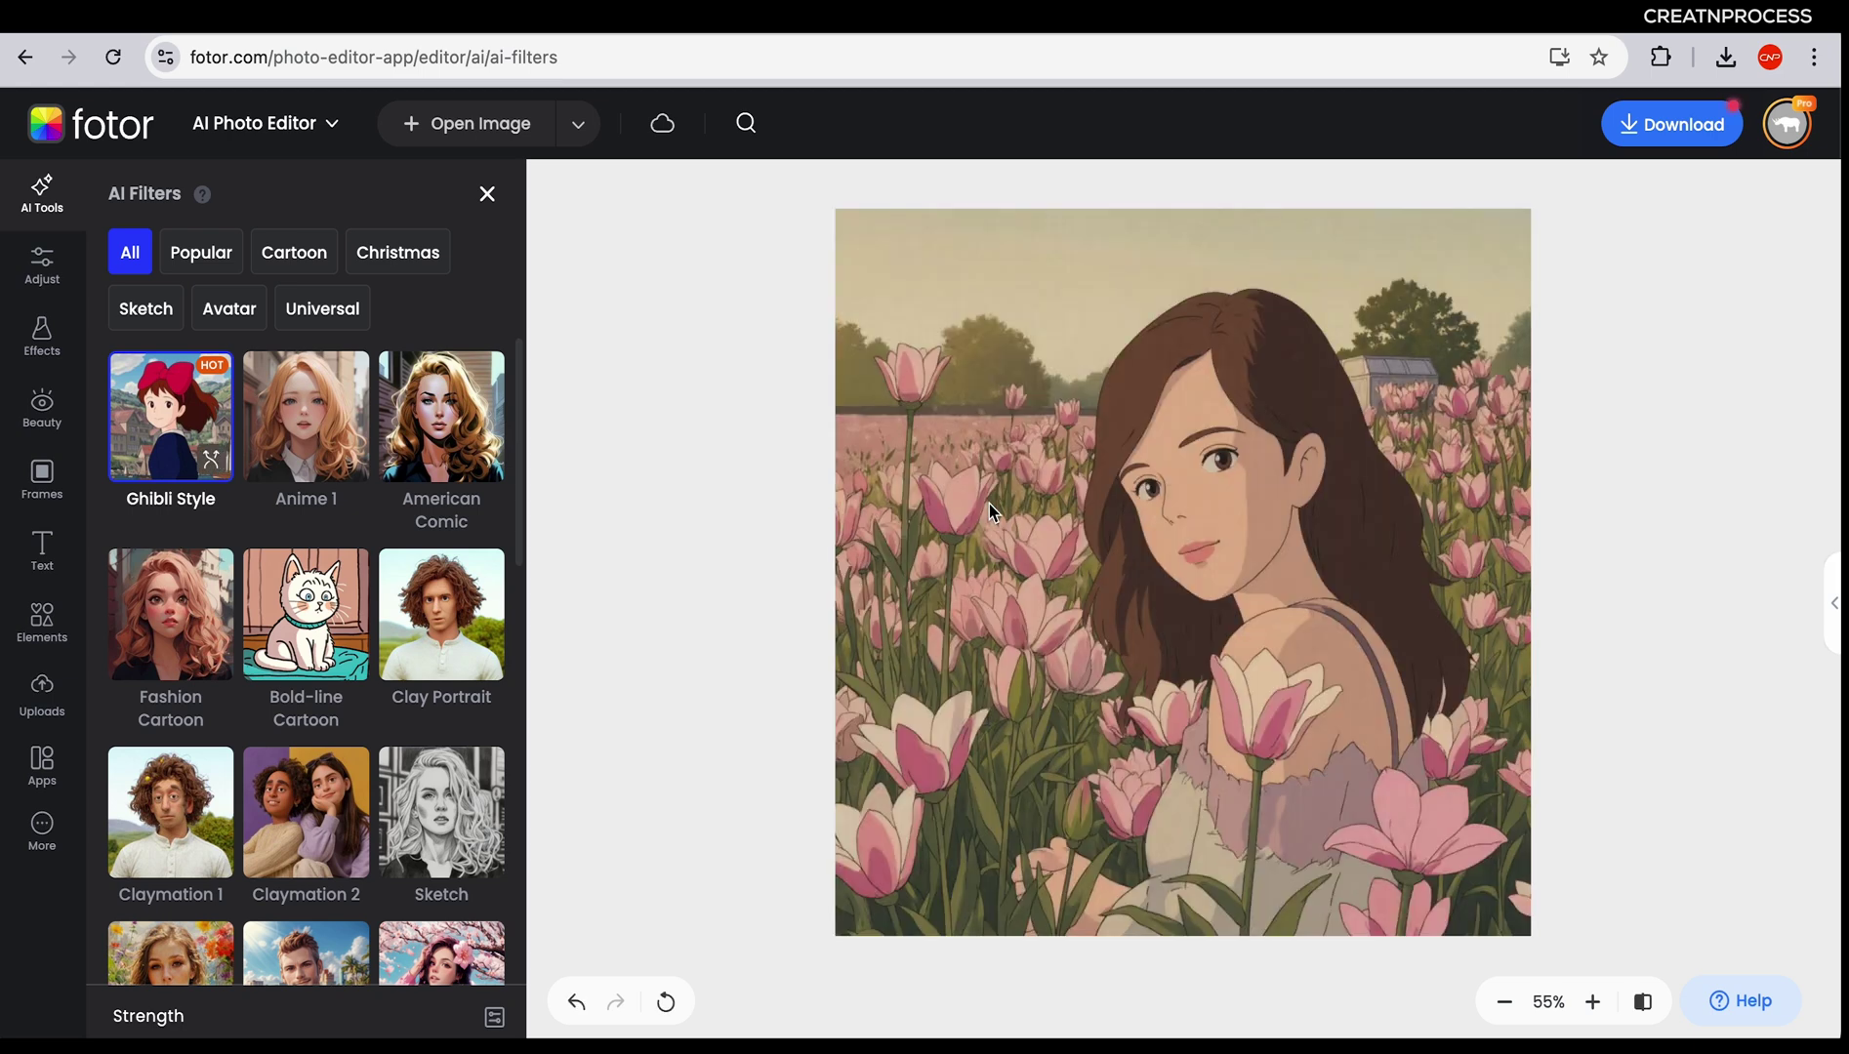
{"action": "scroll", "coordinate": [1022, 482], "scroll_direction": "up", "scroll_amount": 3}
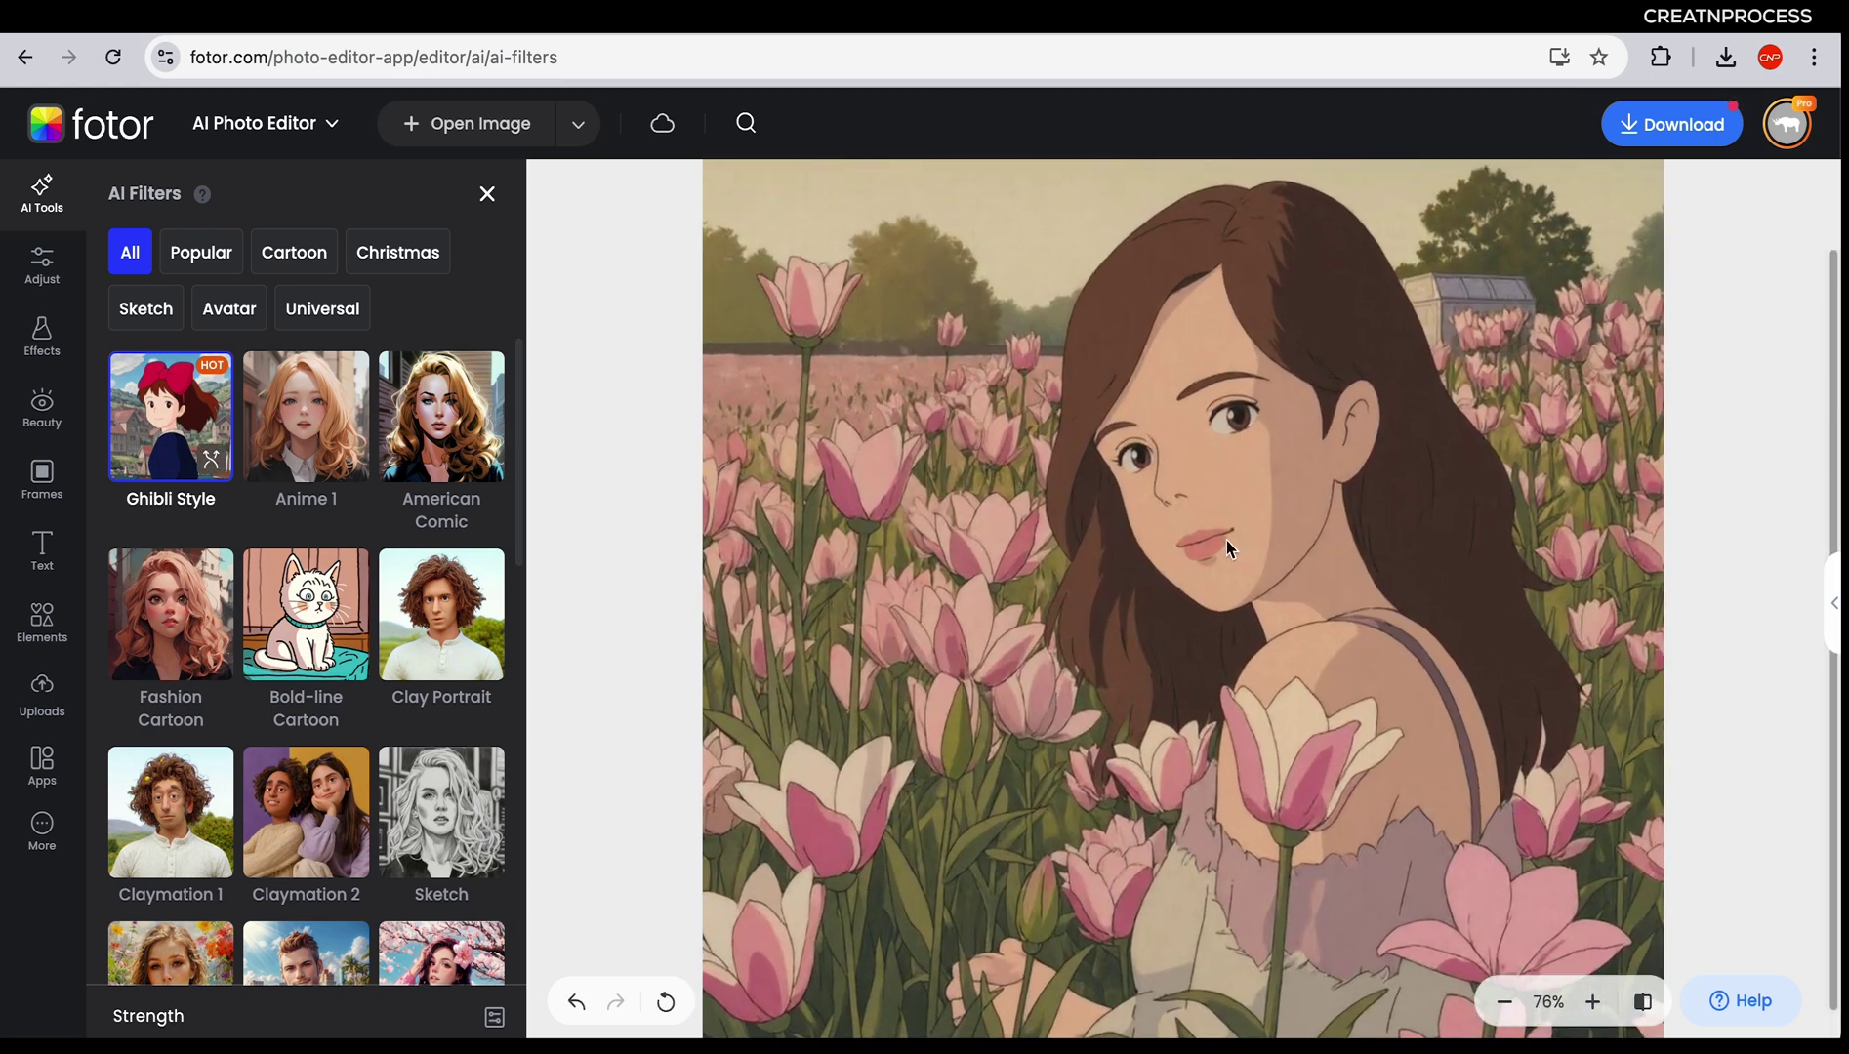
{"action": "scroll", "coordinate": [1255, 609], "scroll_direction": "down", "scroll_amount": 2}
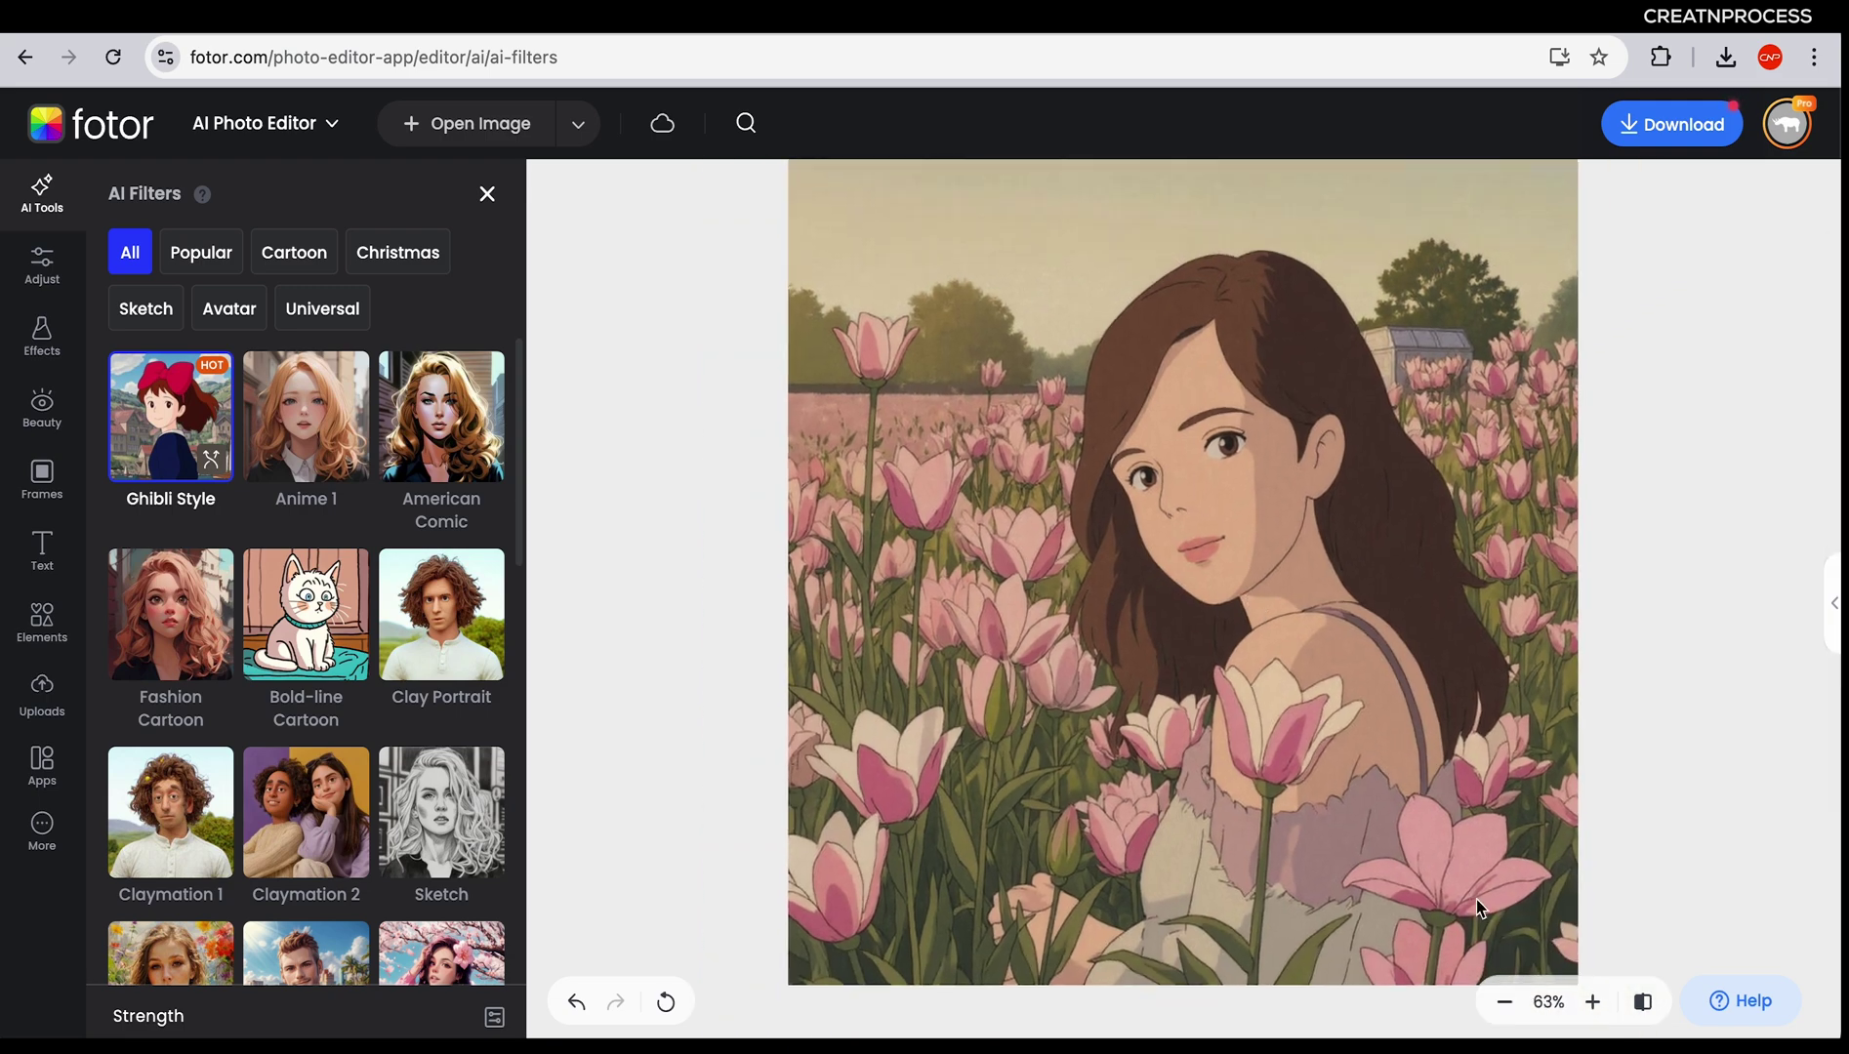
{"action": "left_click", "coordinate": [1637, 1006]}
Apply the Cyberpunk AI filter to the red-jacket portrait and compare with the original
{"action": "scroll", "coordinate": [1171, 547], "scroll_direction": "right", "scroll_amount": 5}
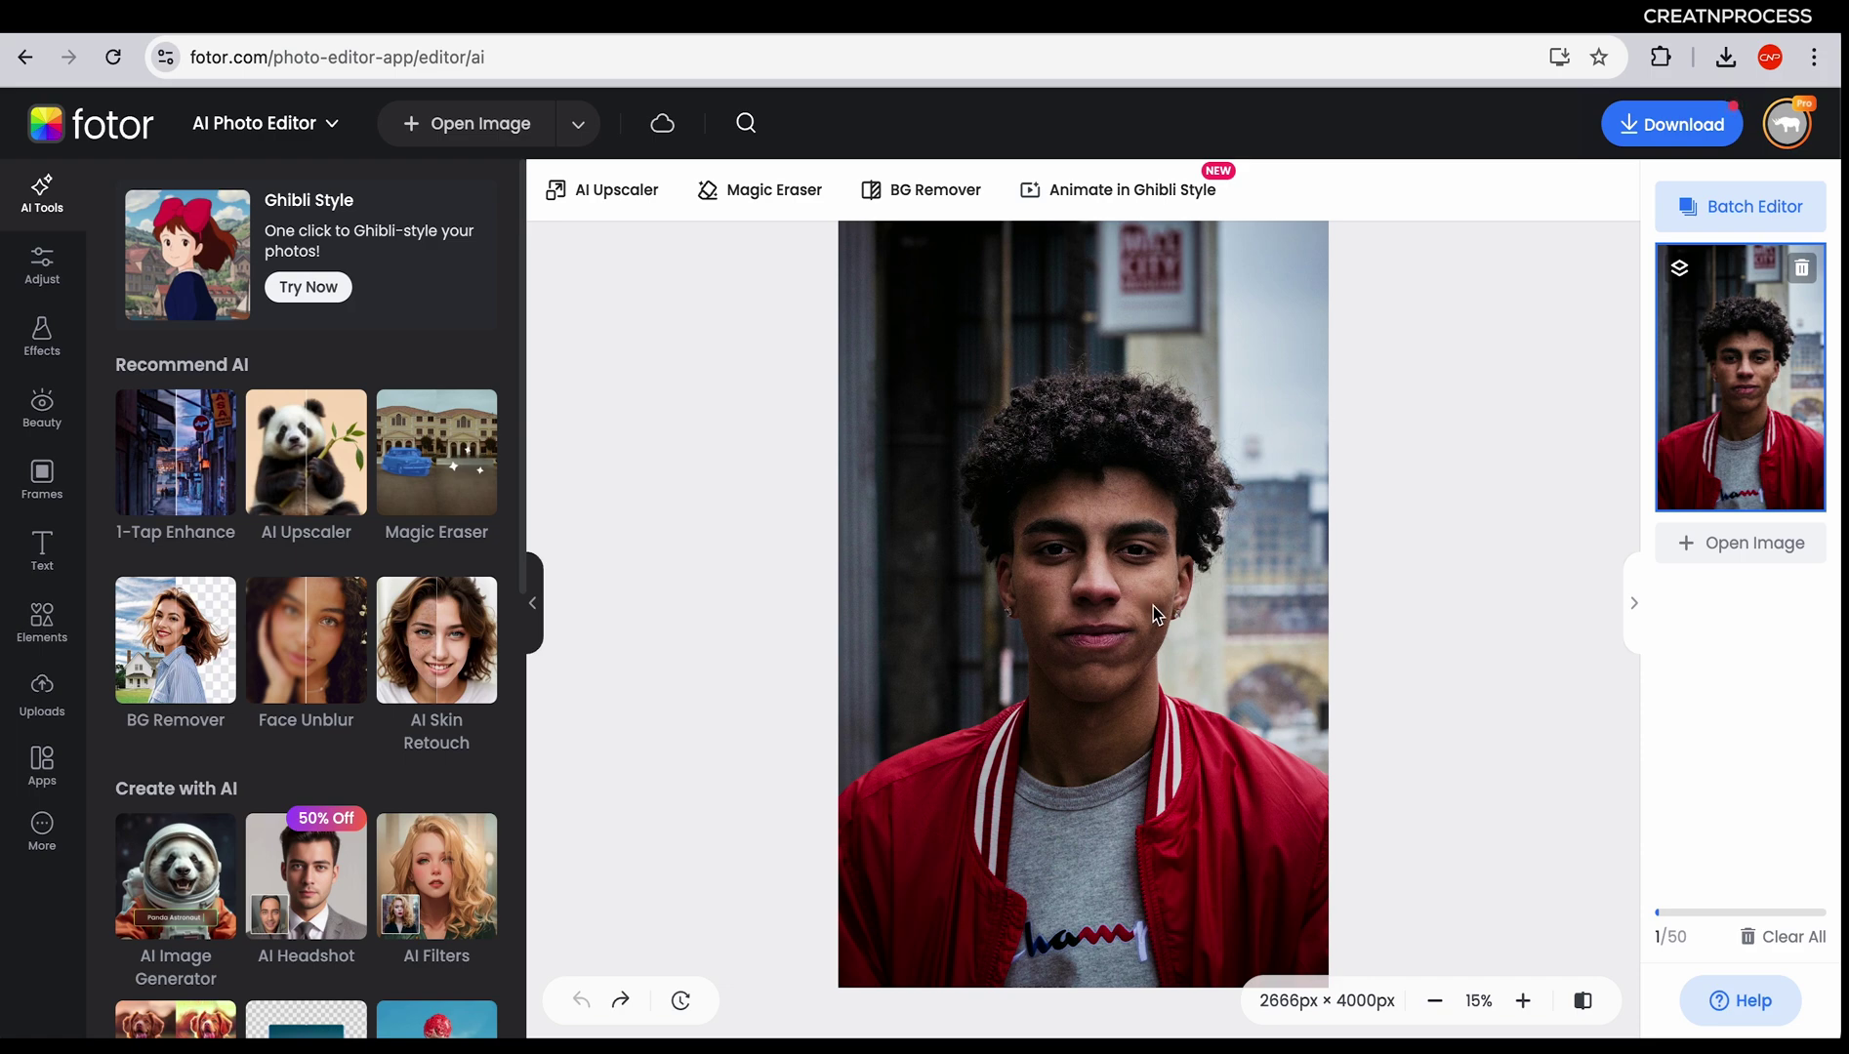
{"action": "scroll", "coordinate": [378, 730], "scroll_direction": "down", "scroll_amount": 3}
{"action": "scroll", "coordinate": [376, 725], "scroll_direction": "down", "scroll_amount": 2}
{"action": "scroll", "coordinate": [376, 725], "scroll_direction": "up", "scroll_amount": 1}
{"action": "left_click", "coordinate": [437, 464]}
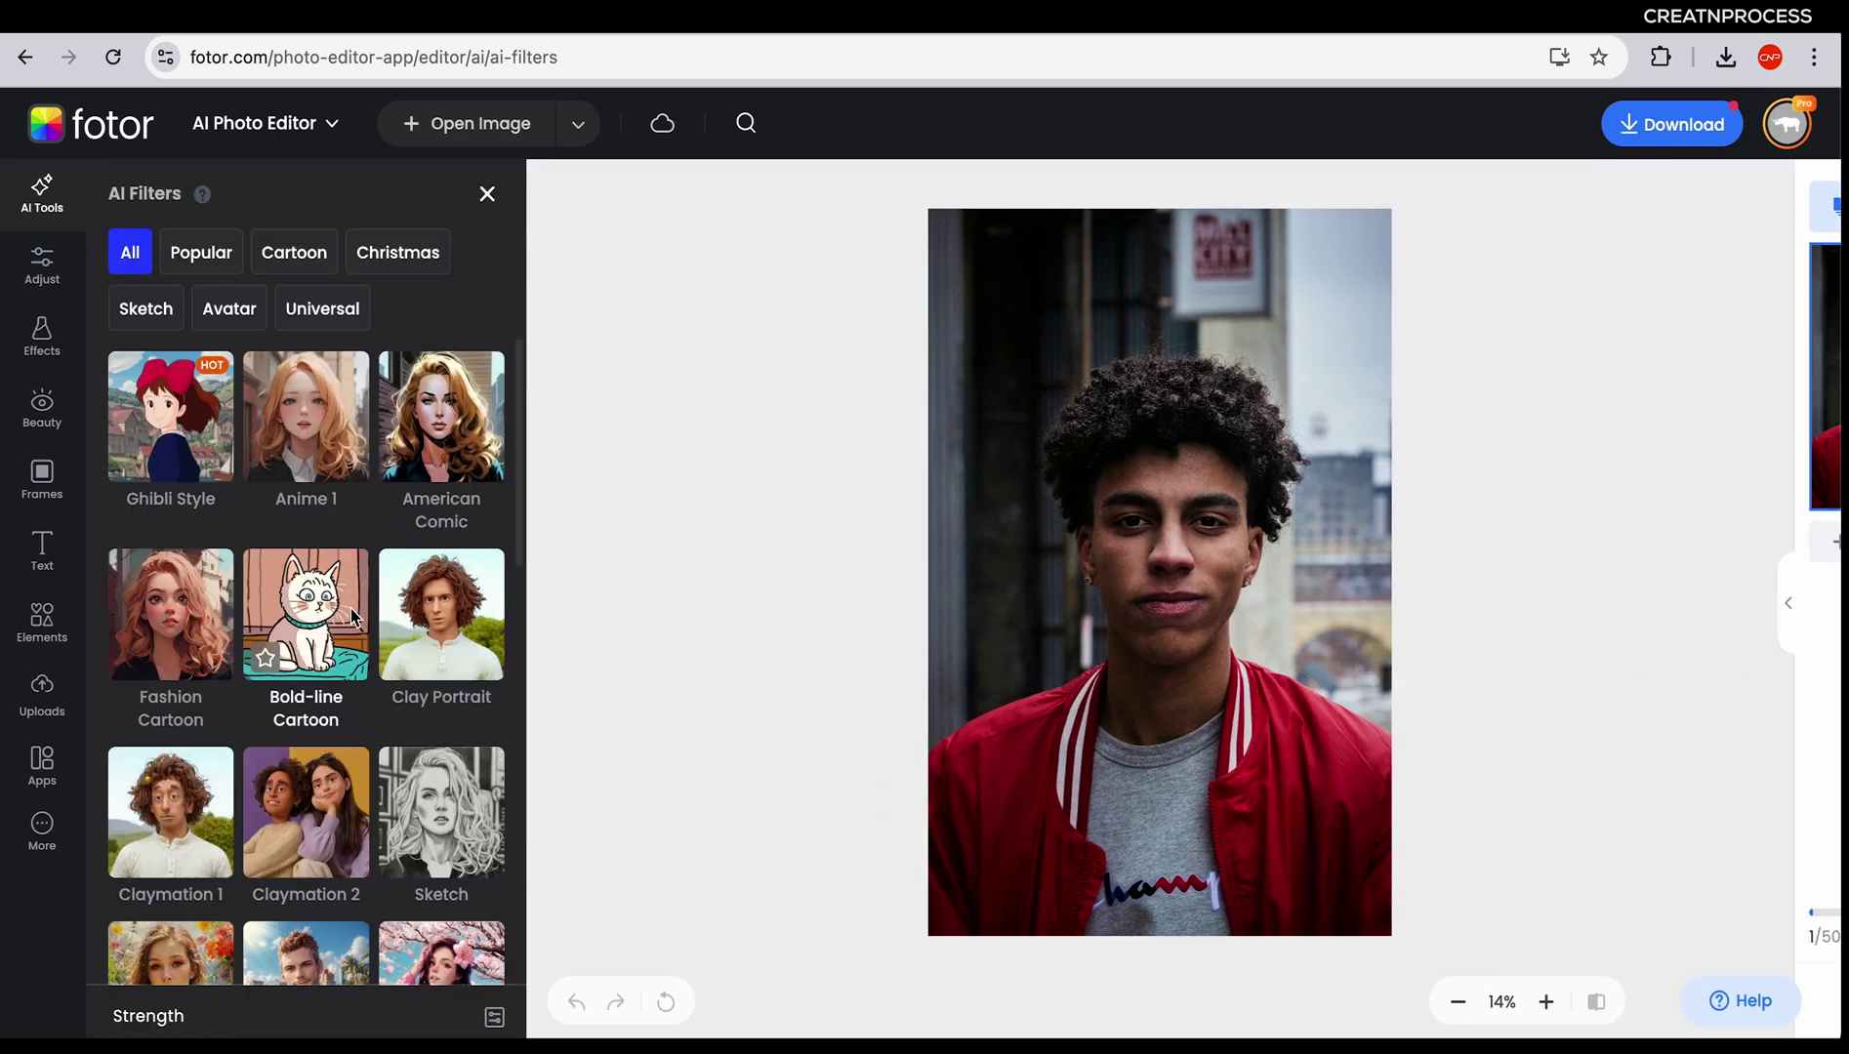
{"action": "scroll", "coordinate": [337, 683], "scroll_direction": "down", "scroll_amount": 4}
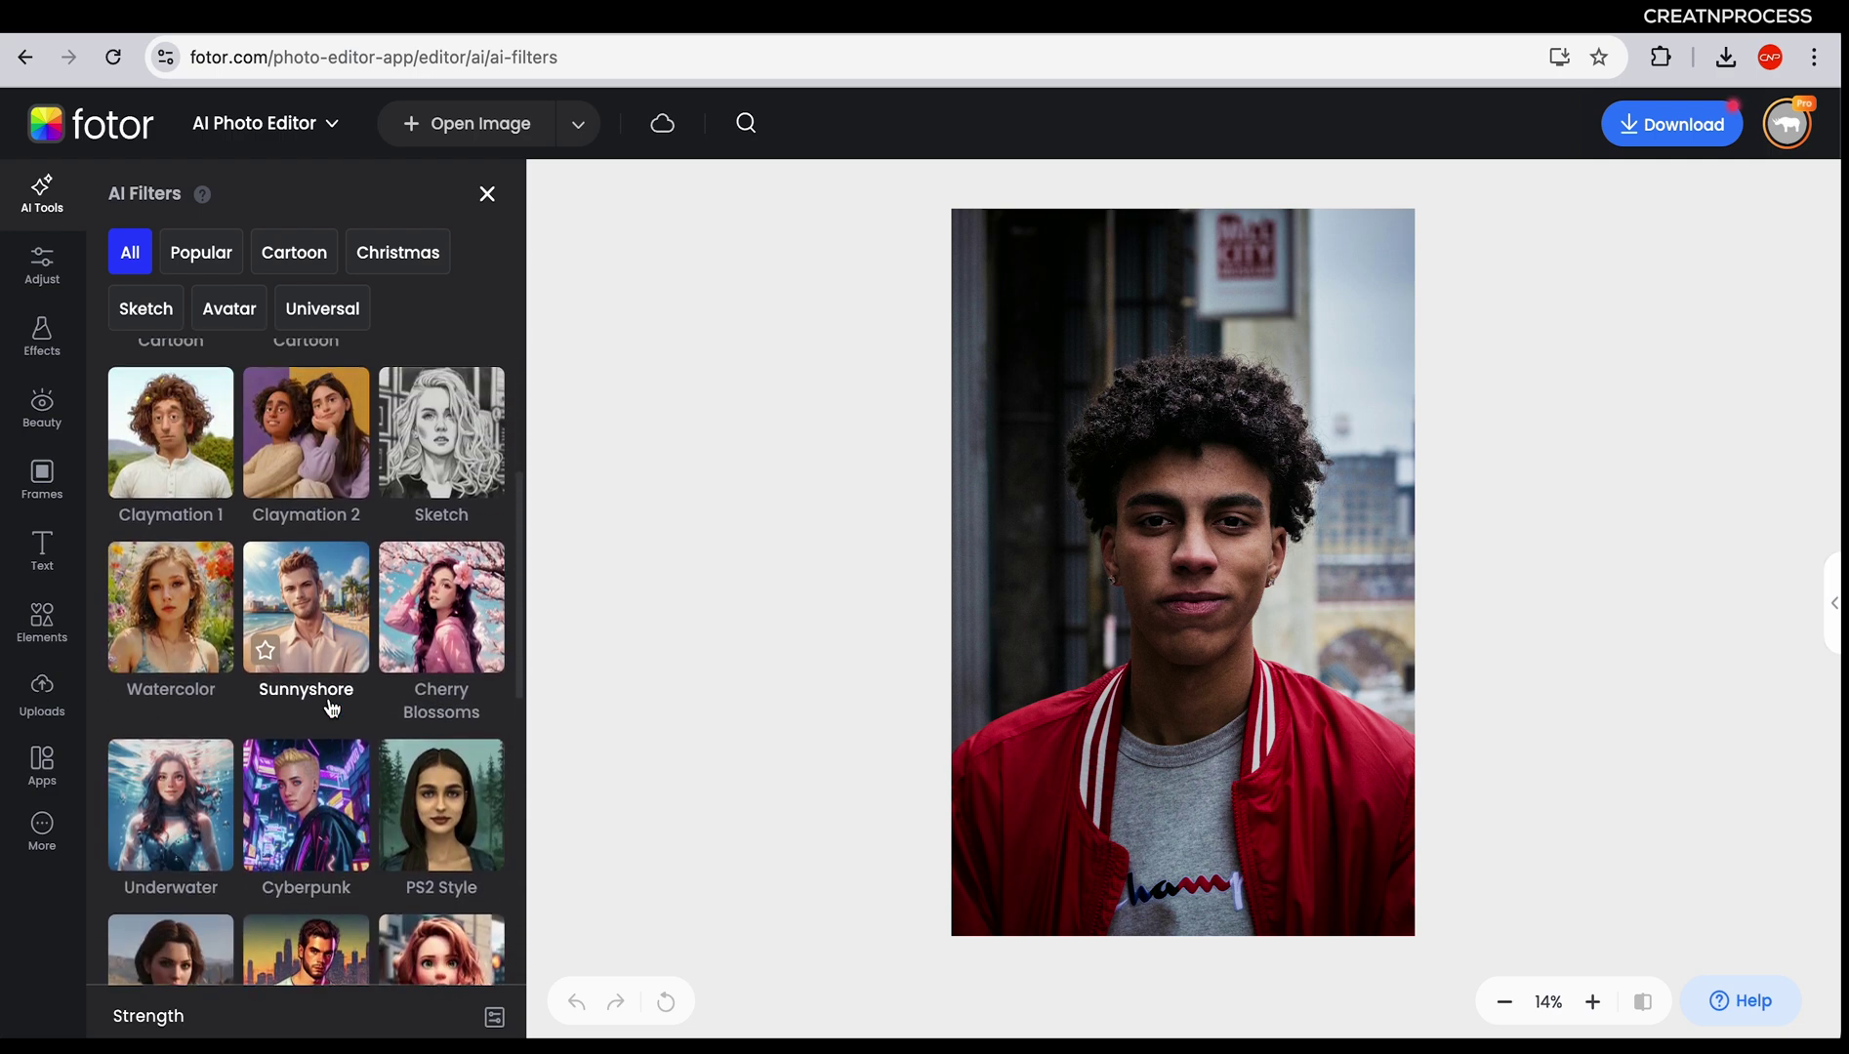
{"action": "scroll", "coordinate": [332, 689], "scroll_direction": "up", "scroll_amount": 2}
{"action": "scroll", "coordinate": [322, 732], "scroll_direction": "down", "scroll_amount": 2}
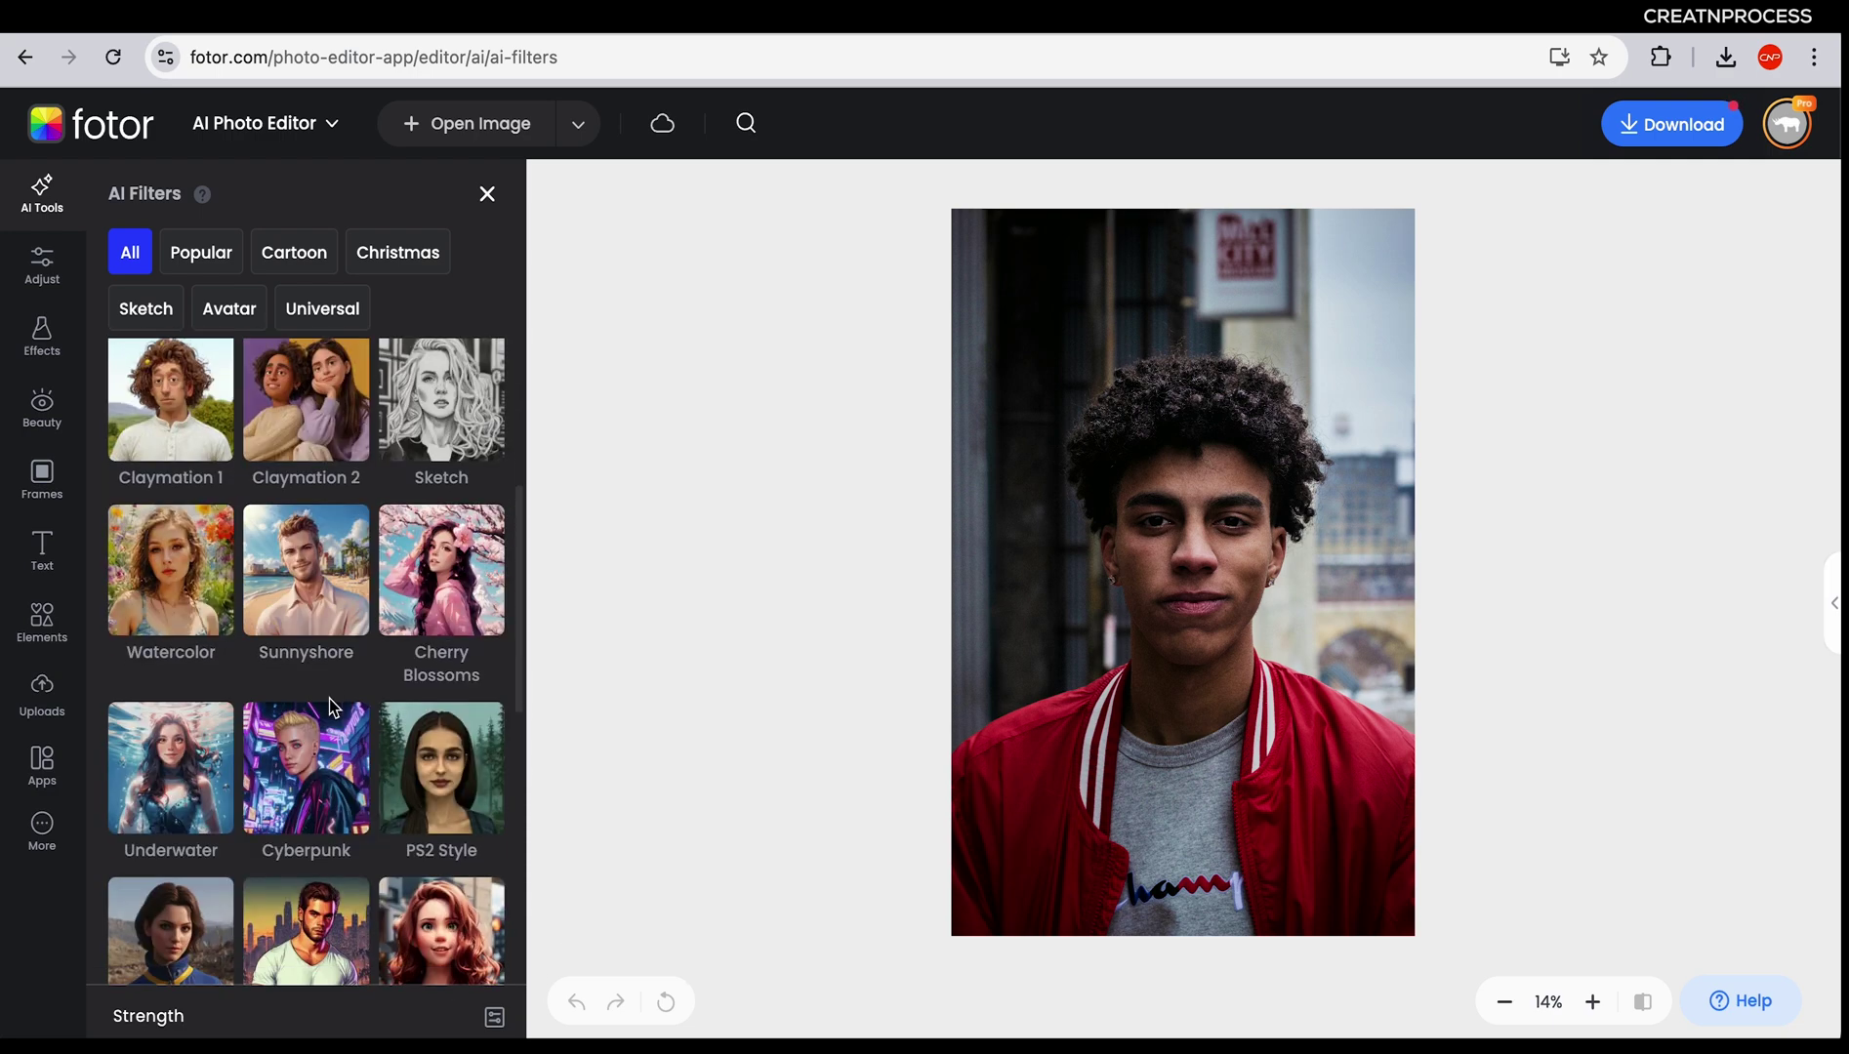
{"action": "left_click", "coordinate": [314, 773]}
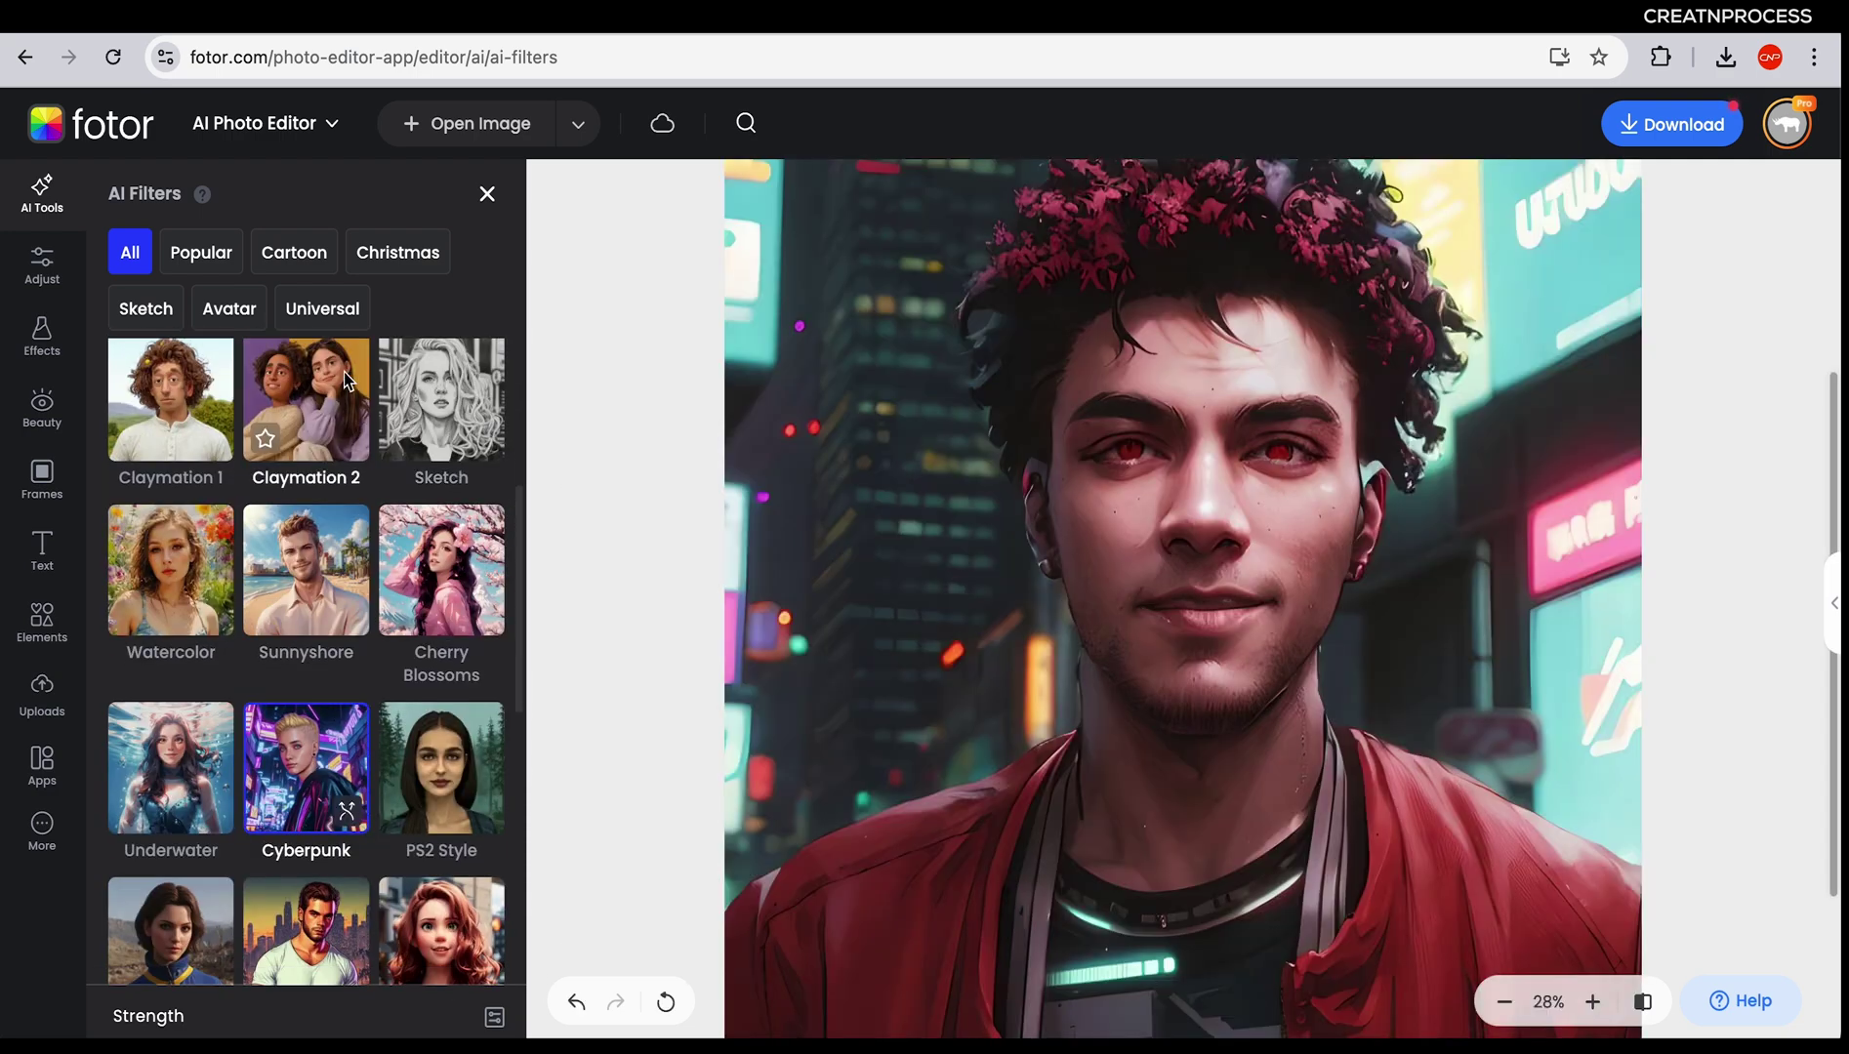
{"action": "scroll", "coordinate": [1197, 537], "scroll_direction": "up", "scroll_amount": 3}
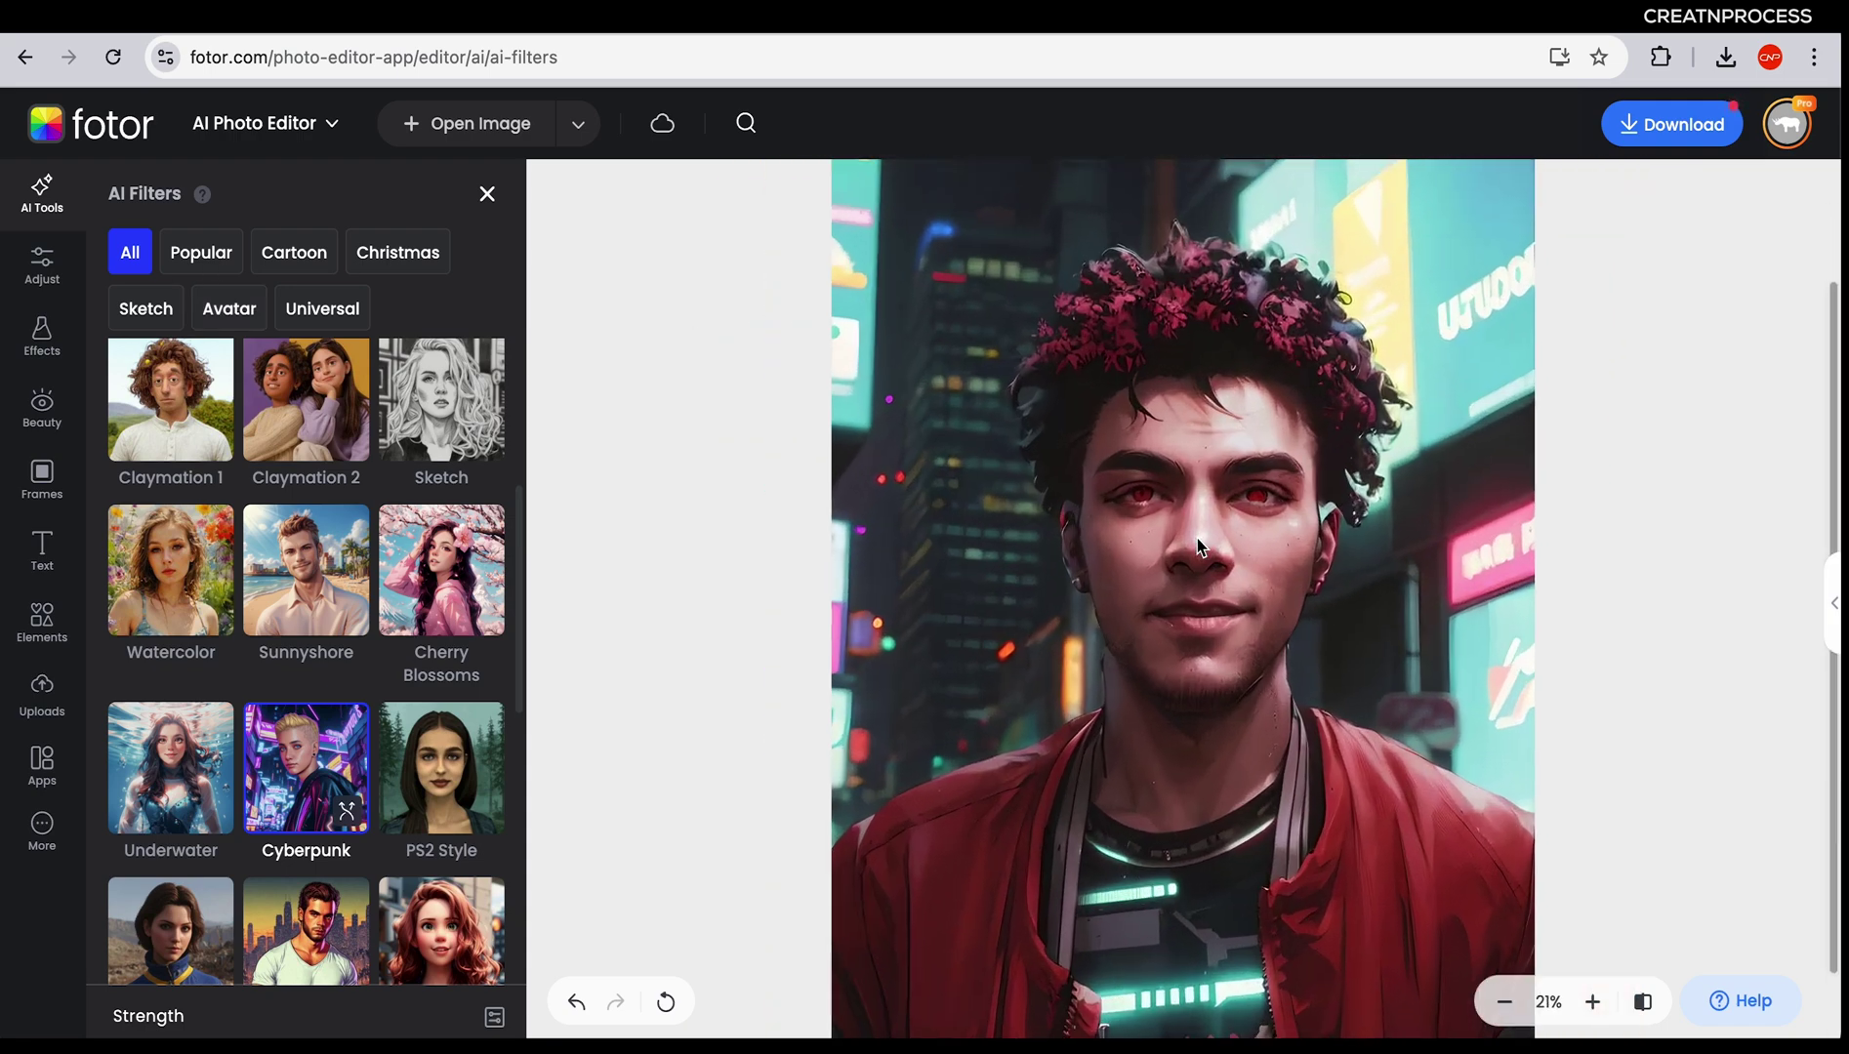
{"action": "left_click", "coordinate": [1643, 1002]}
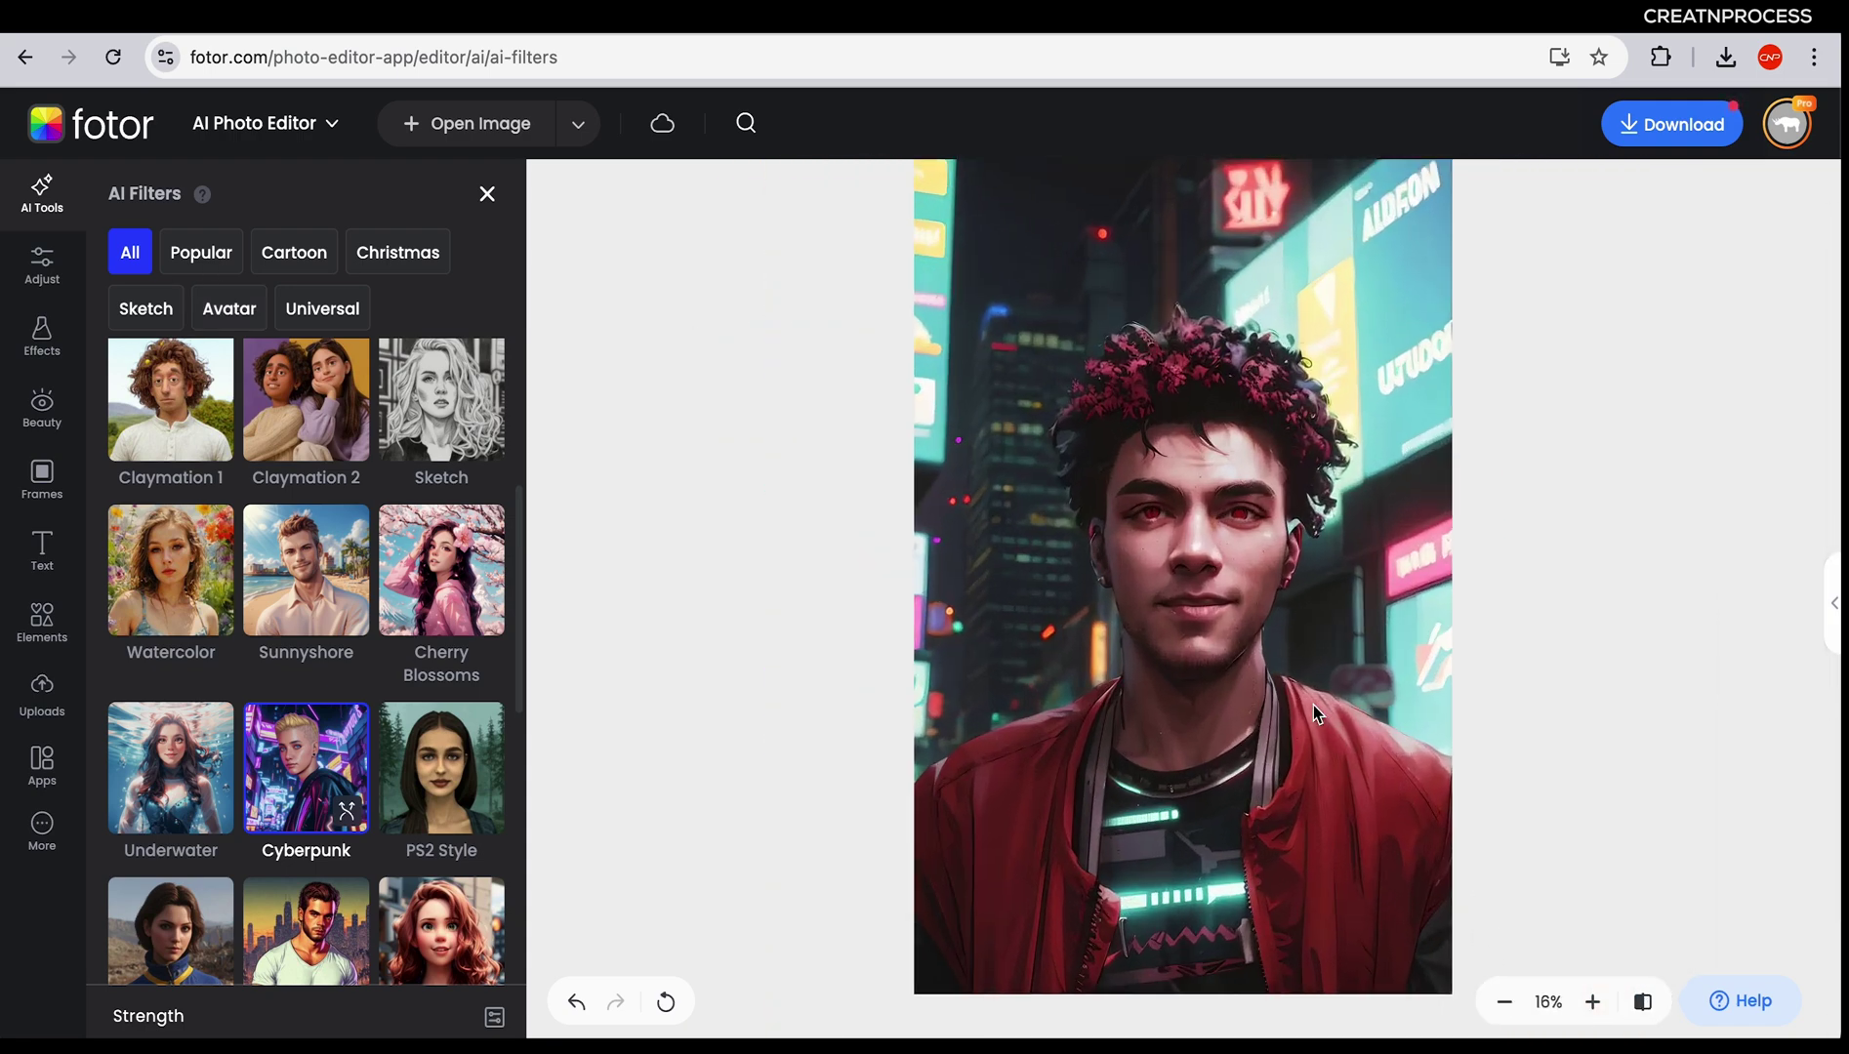
On the Text to Image page, select the entire old prompt text
{"action": "scroll", "coordinate": [511, 760], "scroll_direction": "up", "scroll_amount": 5}
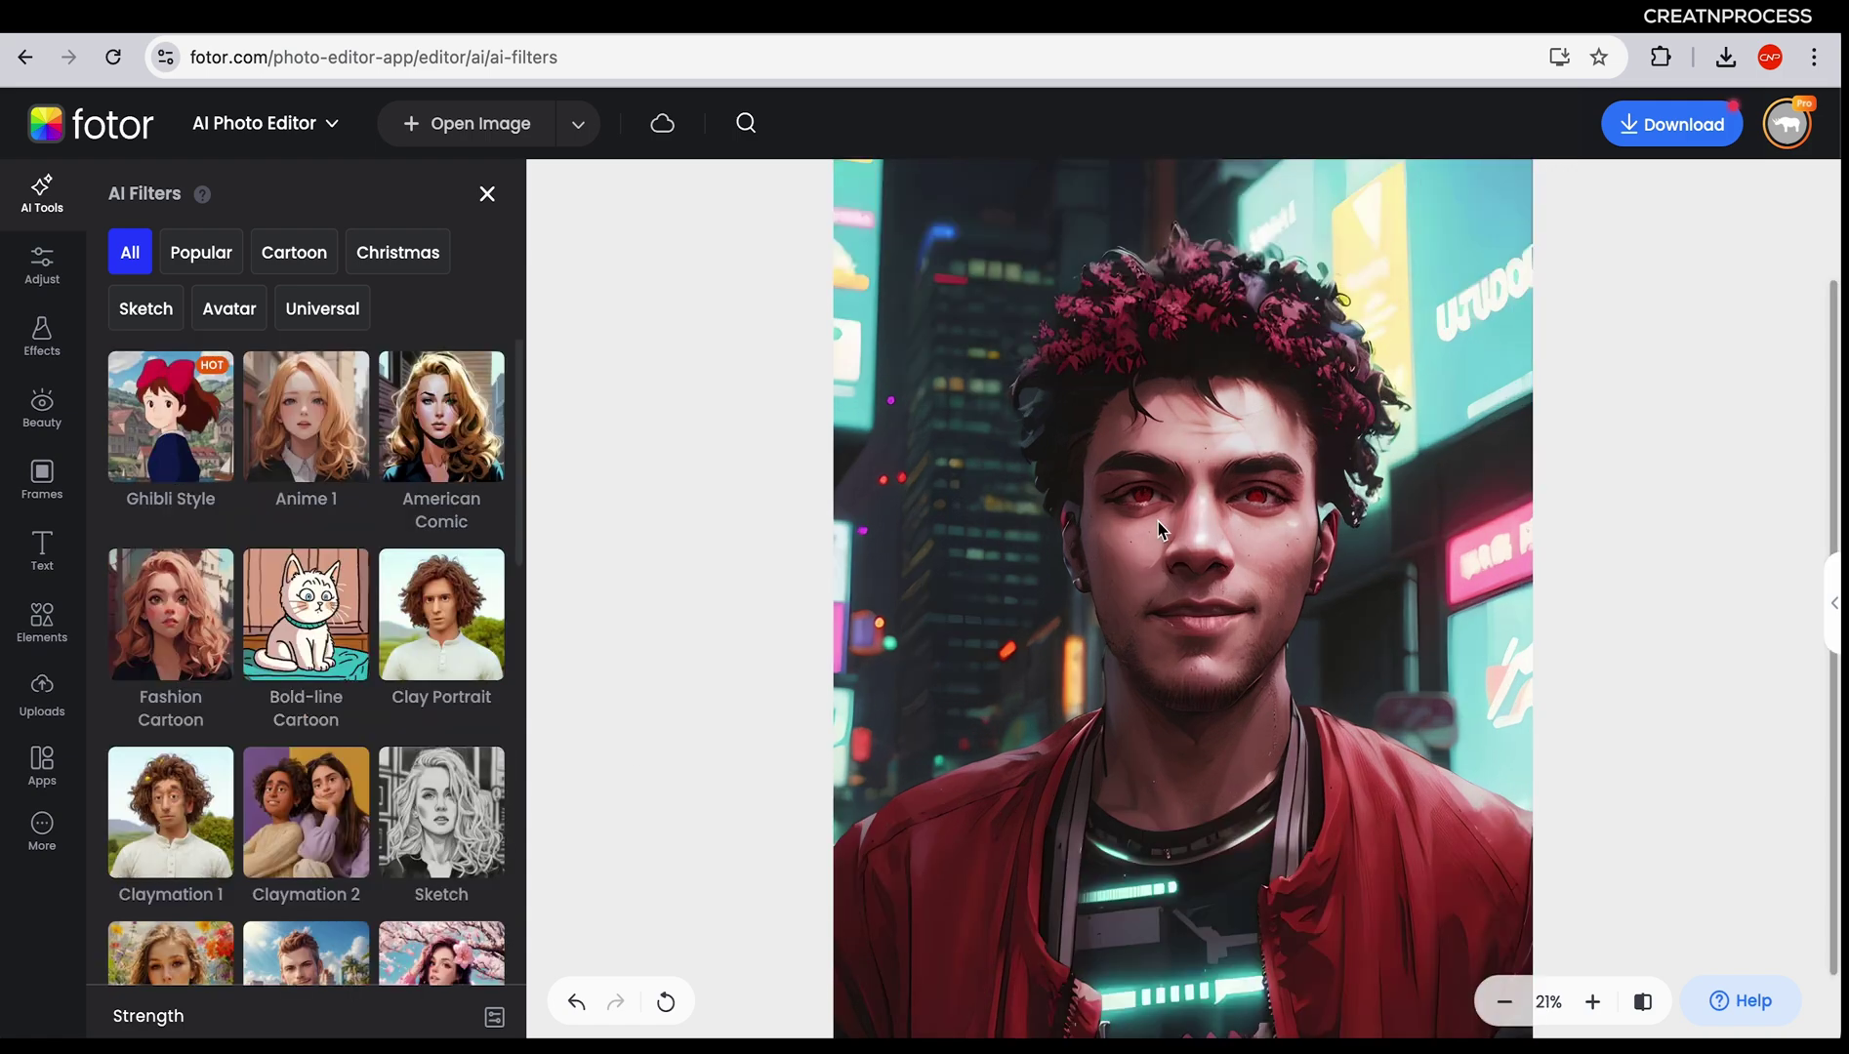
{"action": "scroll", "coordinate": [200, 476], "scroll_direction": "down", "scroll_amount": 12}
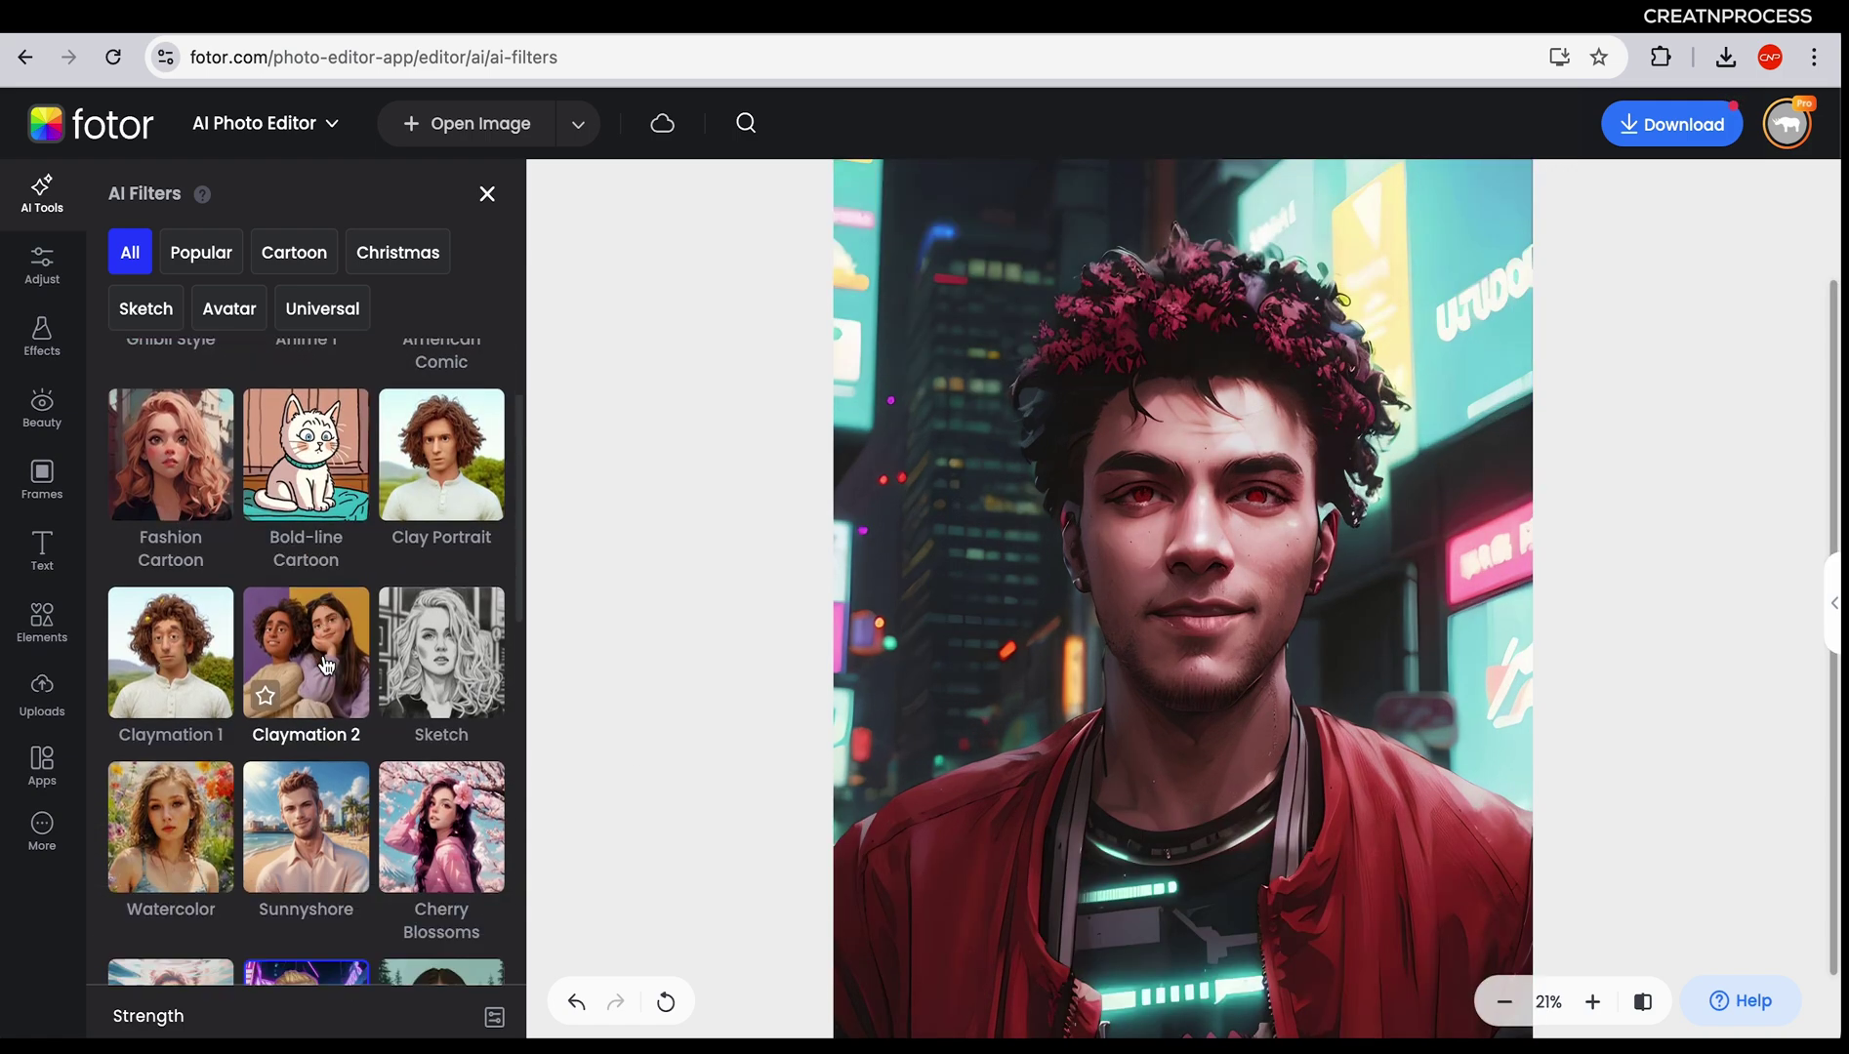
{"action": "scroll", "coordinate": [326, 665], "scroll_direction": "up", "scroll_amount": 8}
{"action": "scroll", "coordinate": [326, 664], "scroll_direction": "up", "scroll_amount": 4}
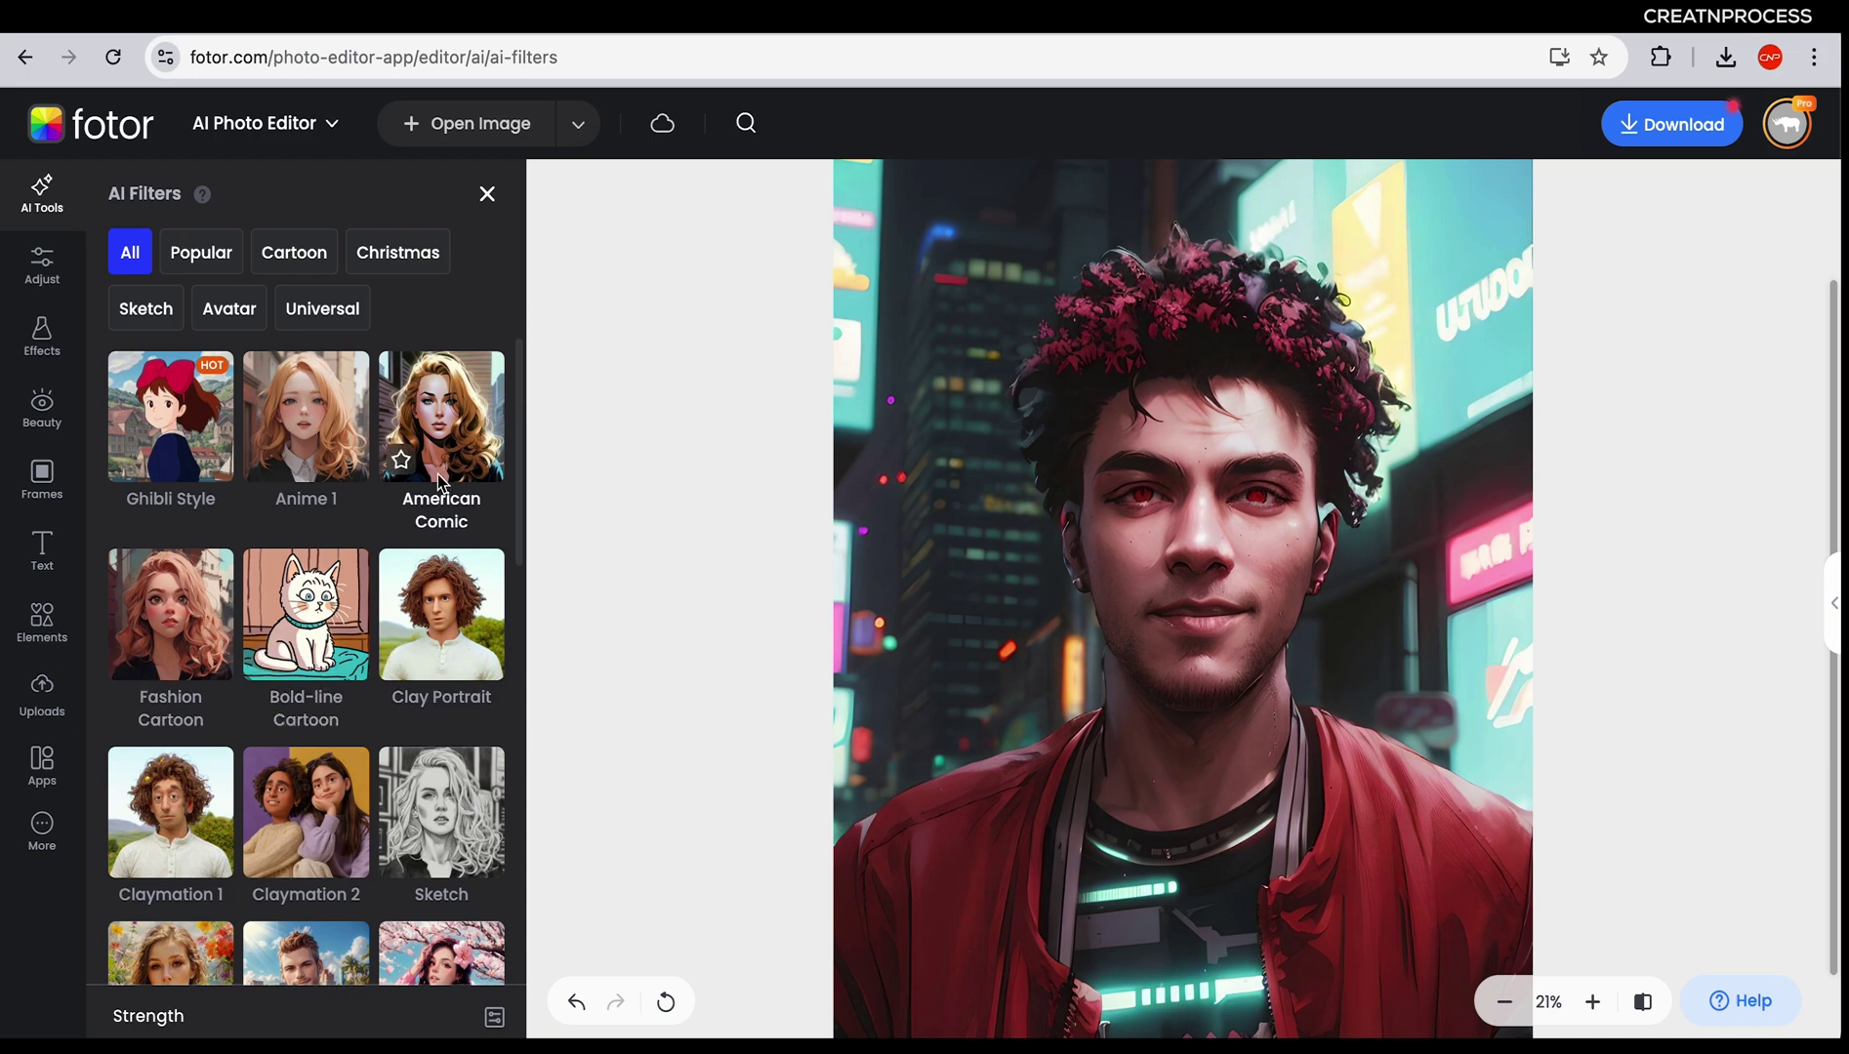
{"action": "scroll", "coordinate": [438, 478], "scroll_direction": "down", "scroll_amount": 6}
{"action": "scroll", "coordinate": [429, 625], "scroll_direction": "up", "scroll_amount": 2}
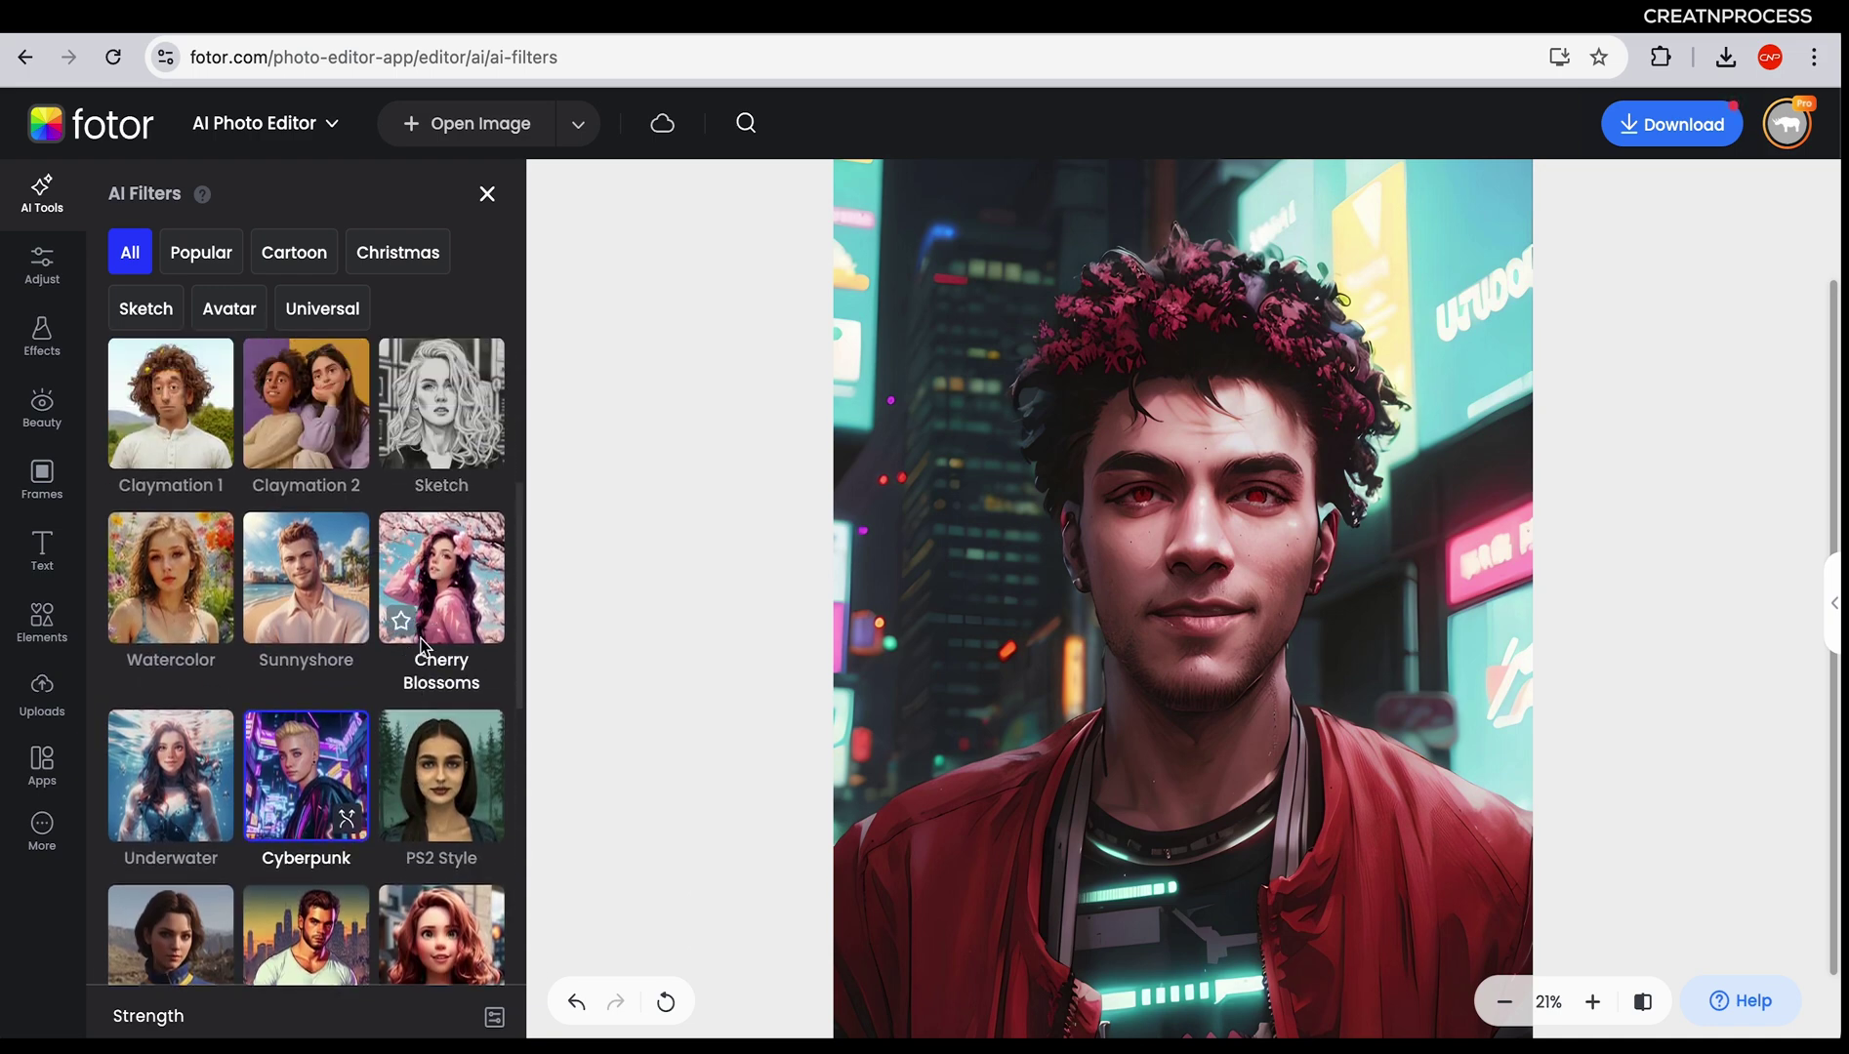
{"action": "scroll", "coordinate": [420, 683], "scroll_direction": "down", "scroll_amount": 8}
{"action": "scroll", "coordinate": [414, 721], "scroll_direction": "up", "scroll_amount": 9}
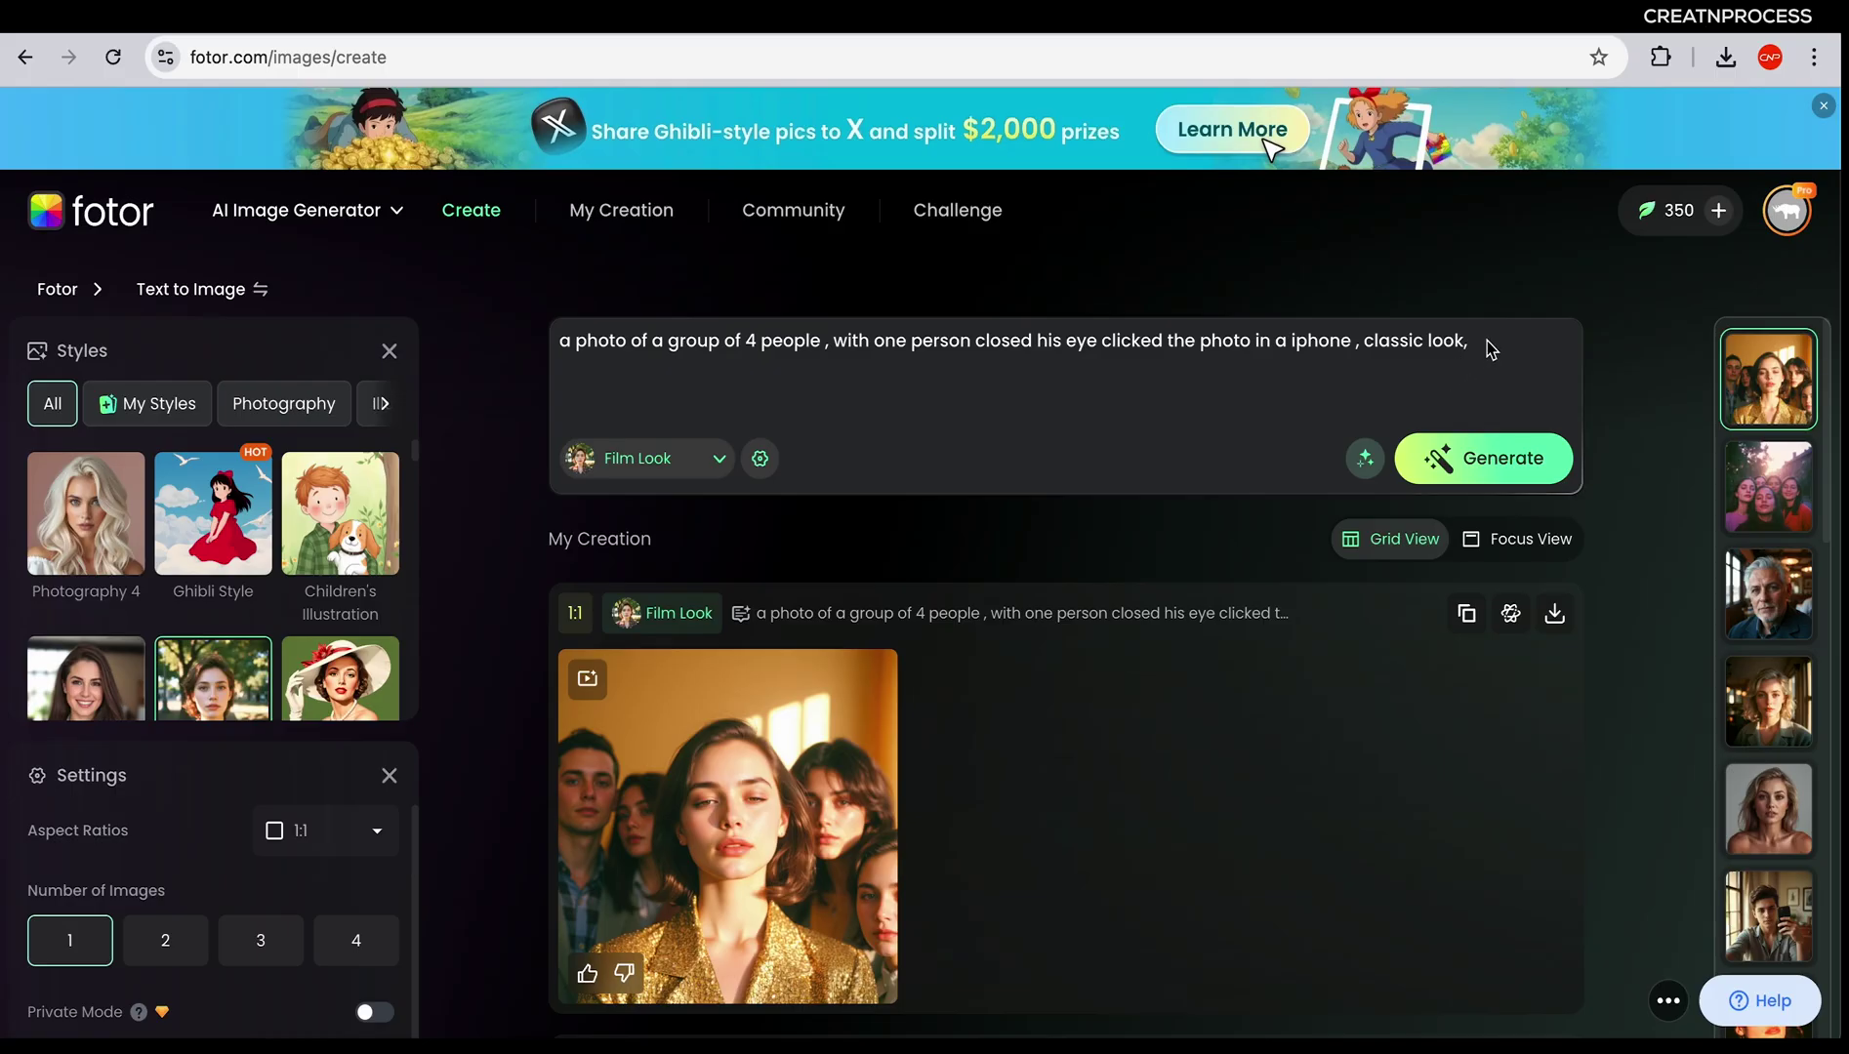
{"action": "left_click_drag", "start_coordinate": [1486, 346], "coordinate": [555, 343]}
Replace the old prompt with 'a futuristic city at sunset'
{"action": "key", "text": "BackSpace"}
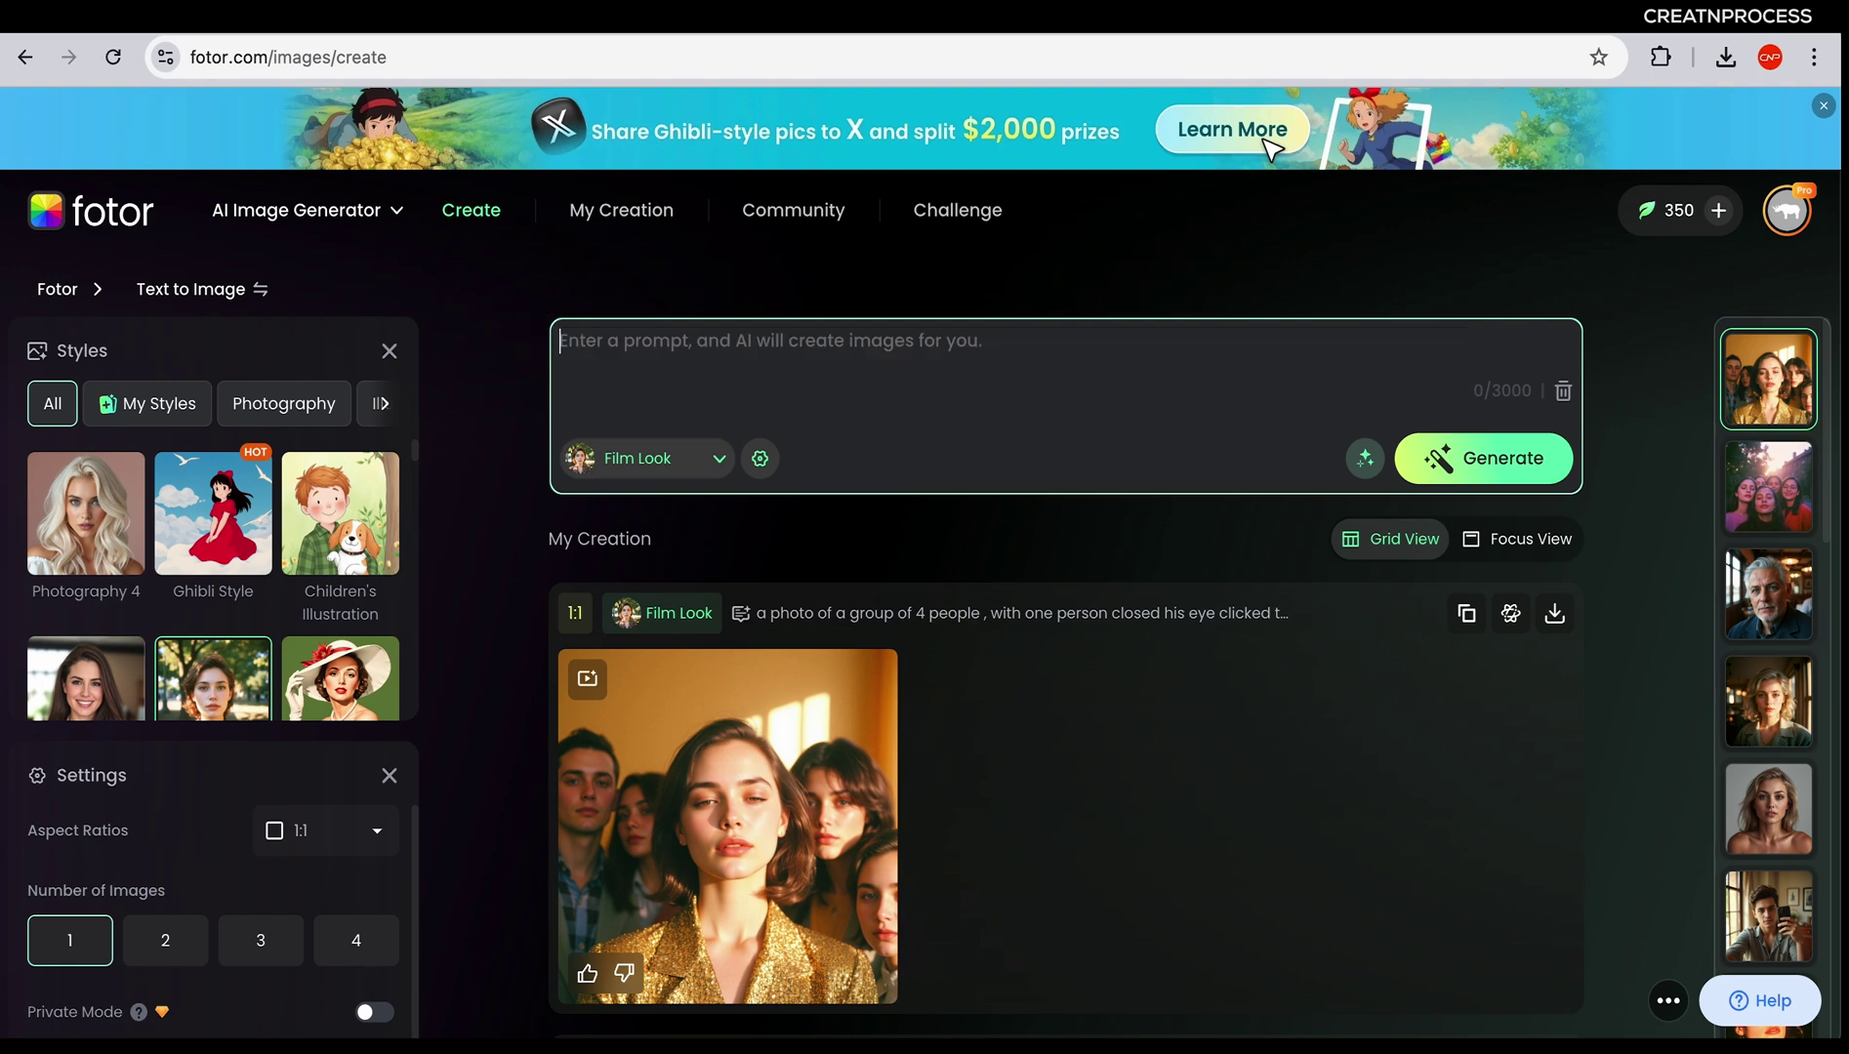
{"action": "scroll", "coordinate": [922, 805], "scroll_direction": "down", "scroll_amount": 5}
{"action": "scroll", "coordinate": [927, 813], "scroll_direction": "down", "scroll_amount": 10}
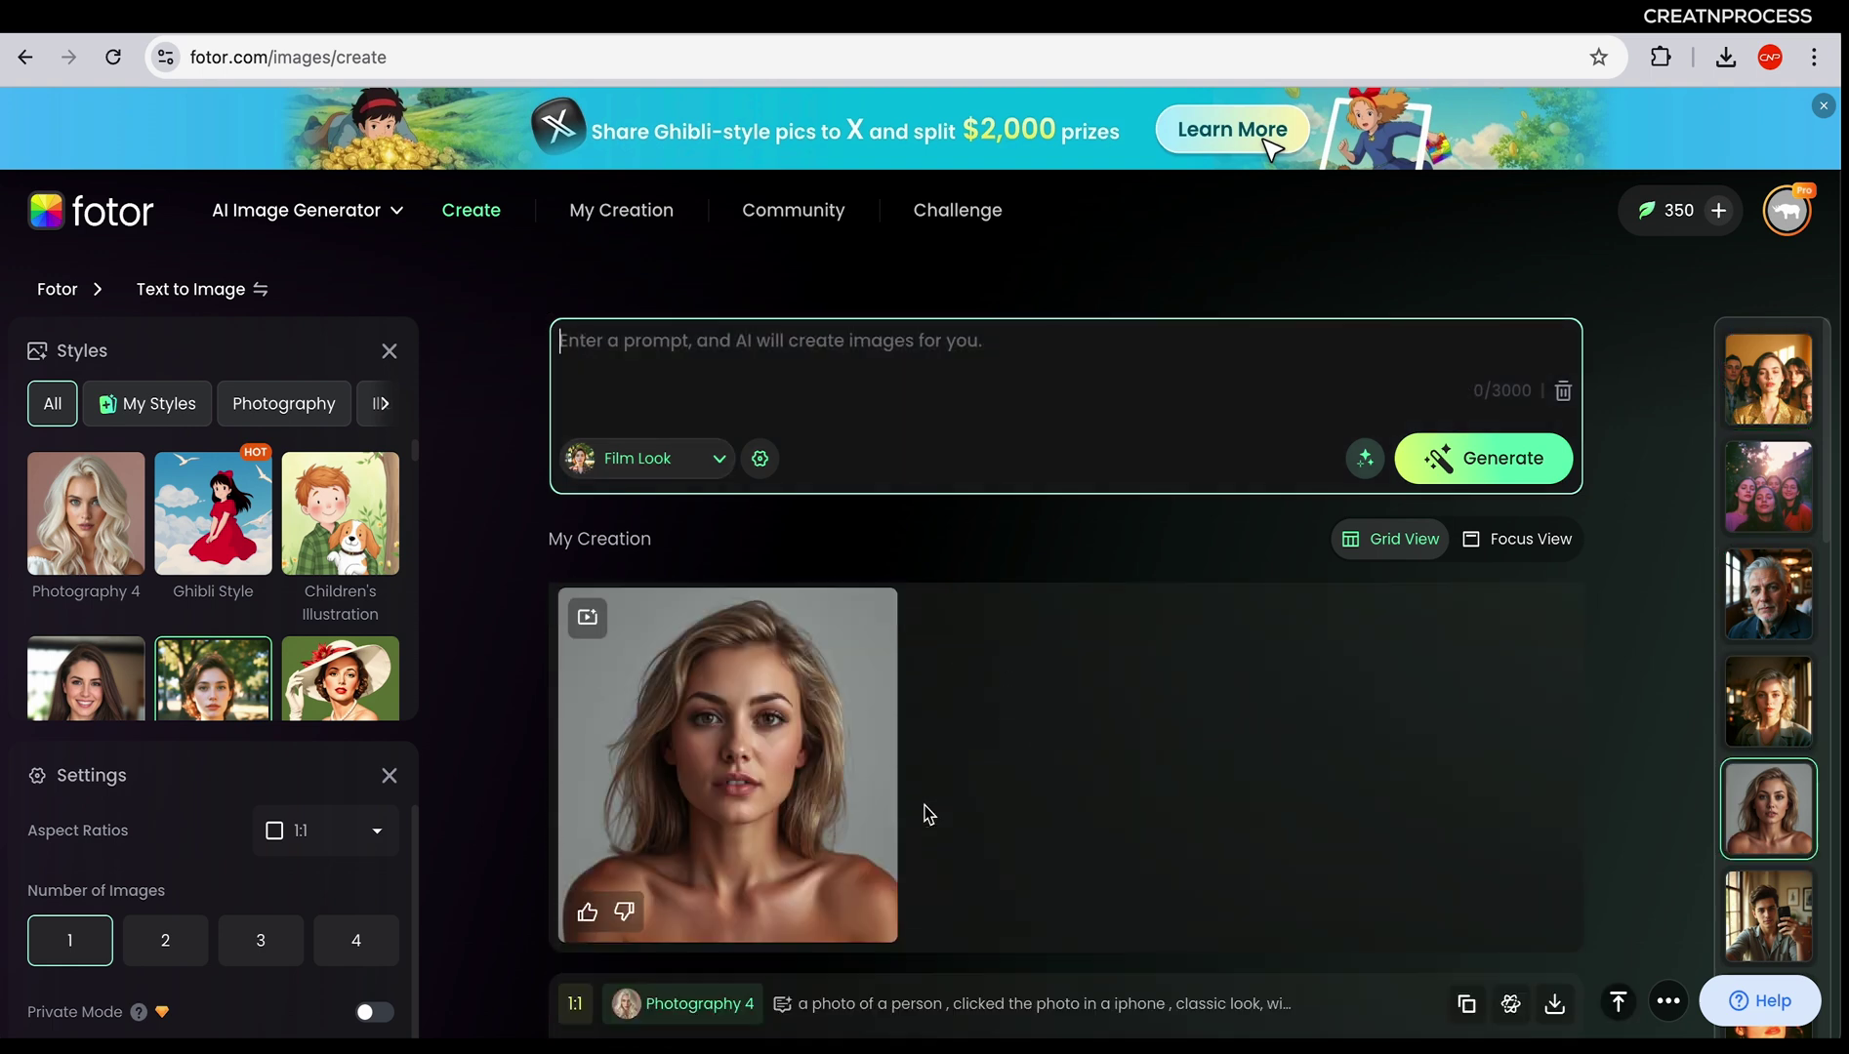
{"action": "scroll", "coordinate": [927, 813], "scroll_direction": "up", "scroll_amount": 8}
{"action": "scroll", "coordinate": [927, 813], "scroll_direction": "up", "scroll_amount": 5}
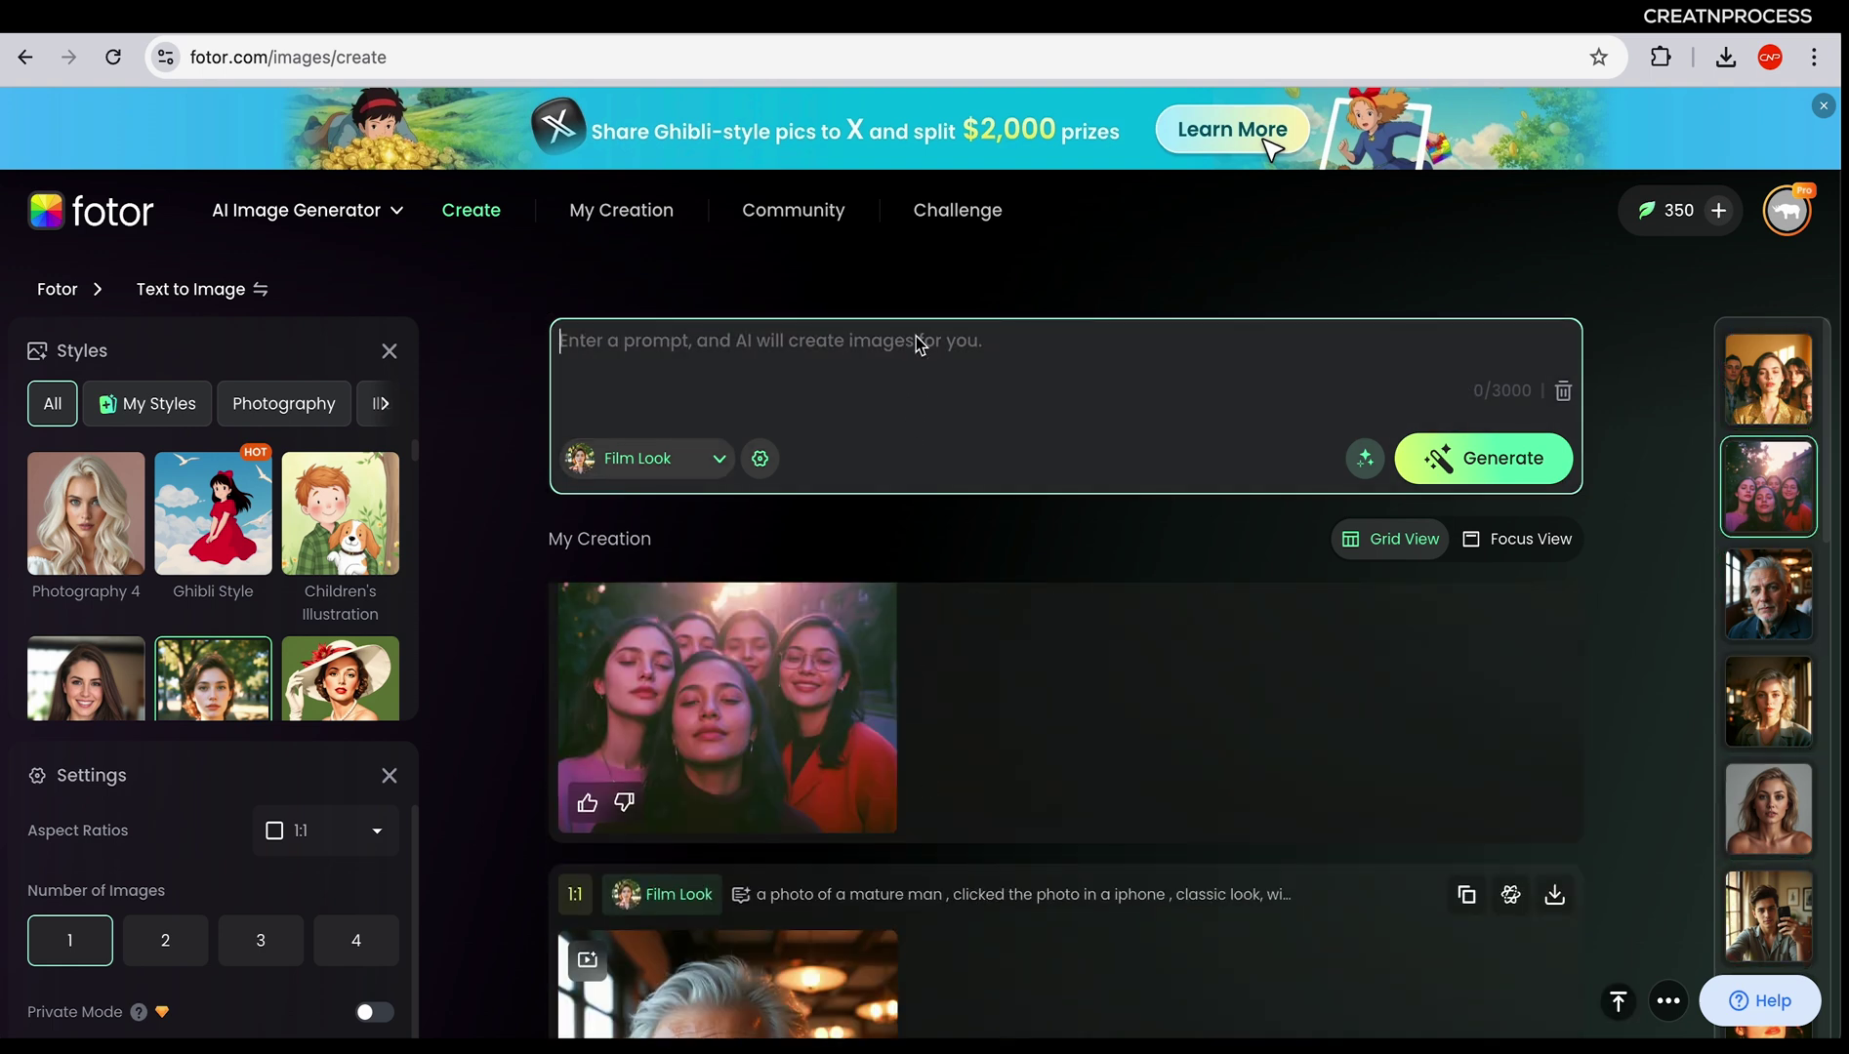
{"action": "left_click", "coordinate": [917, 344]}
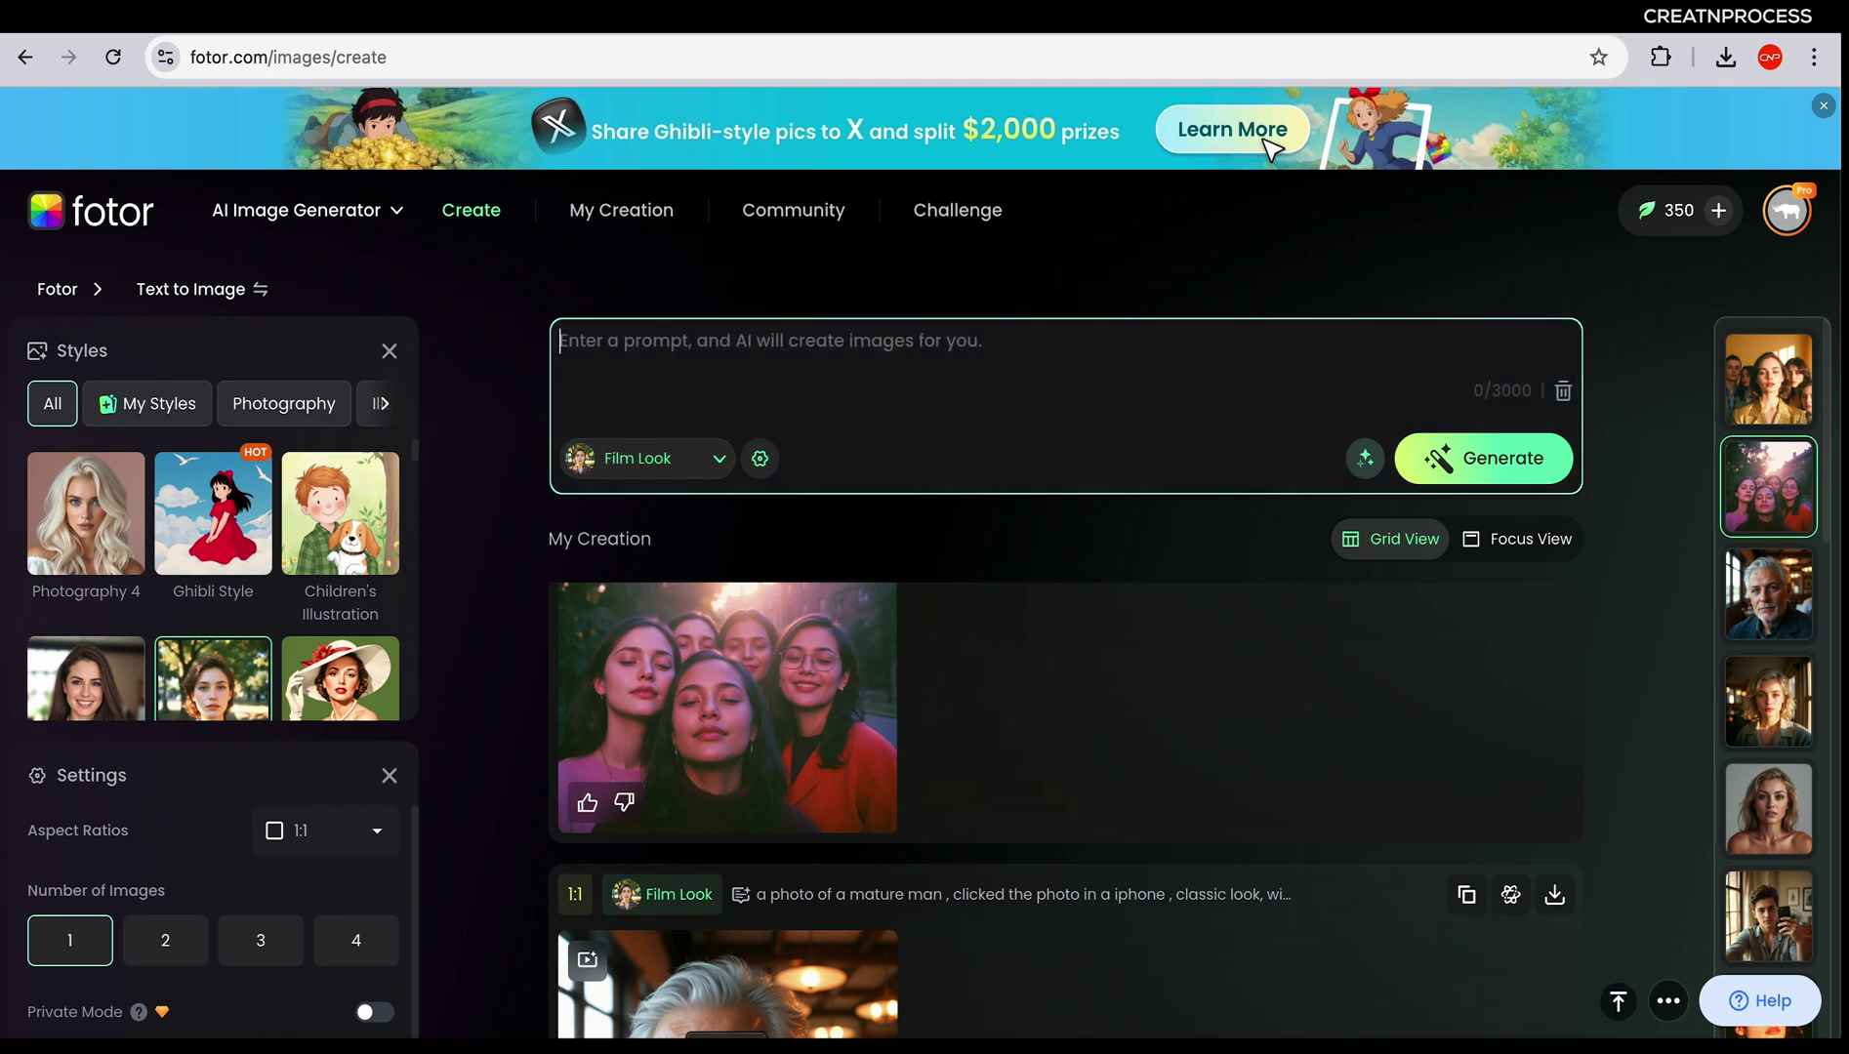
{"action": "type", "text": "a futuristic city at sunset"}
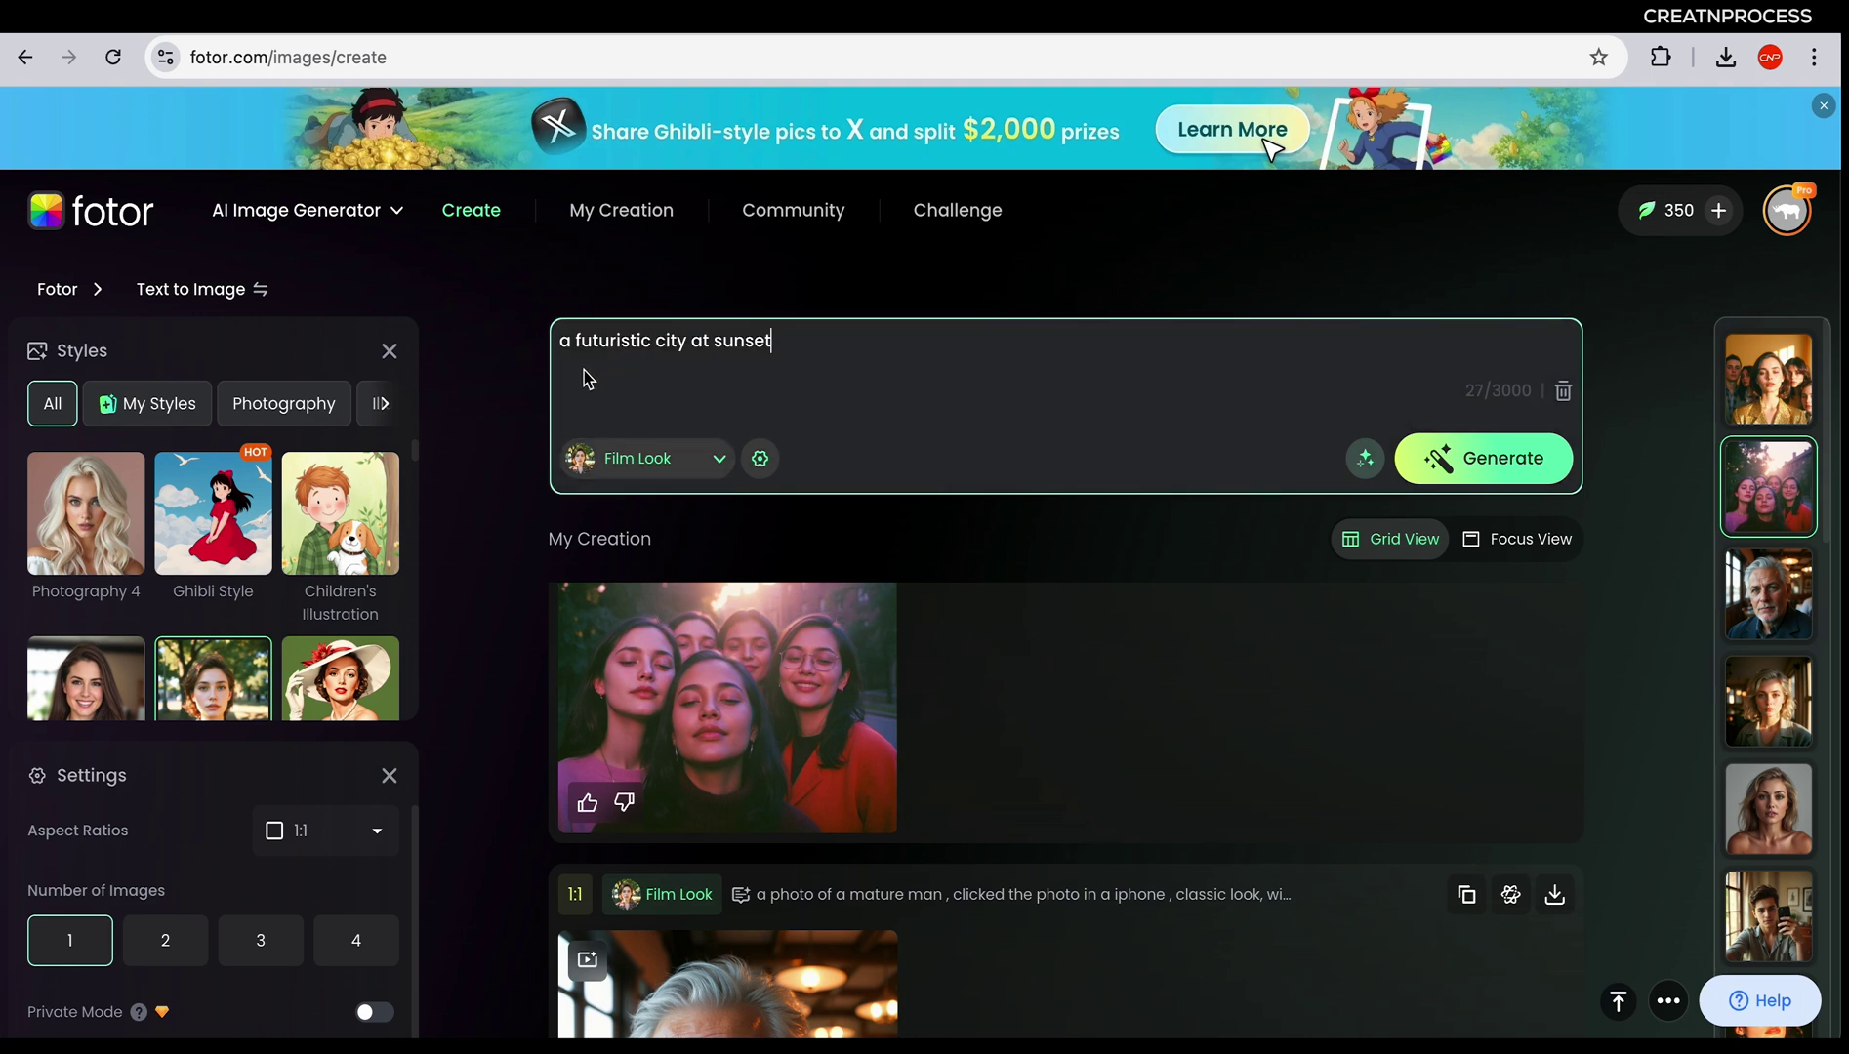
Review the image style list, keeping Film Look selected
{"action": "left_click", "coordinate": [716, 461]}
{"action": "left_click", "coordinate": [716, 461]}
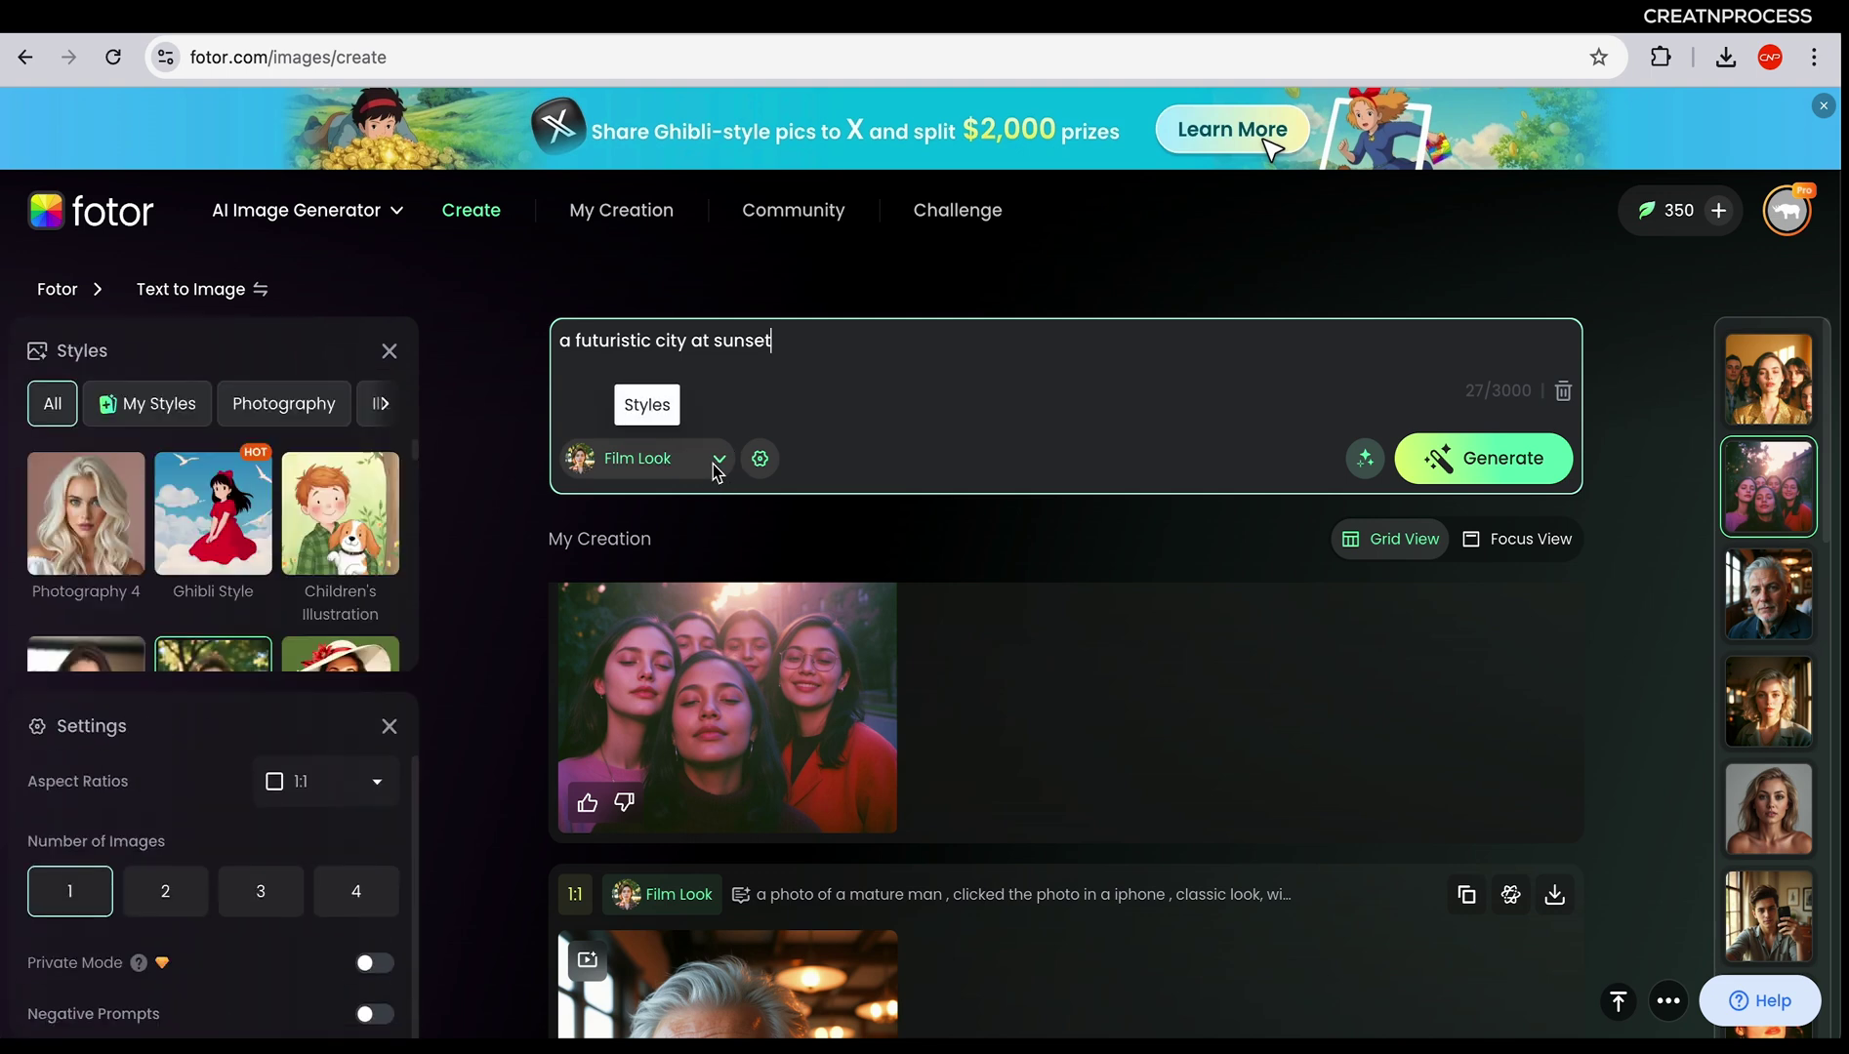
{"action": "scroll", "coordinate": [110, 566], "scroll_direction": "down", "scroll_amount": 2}
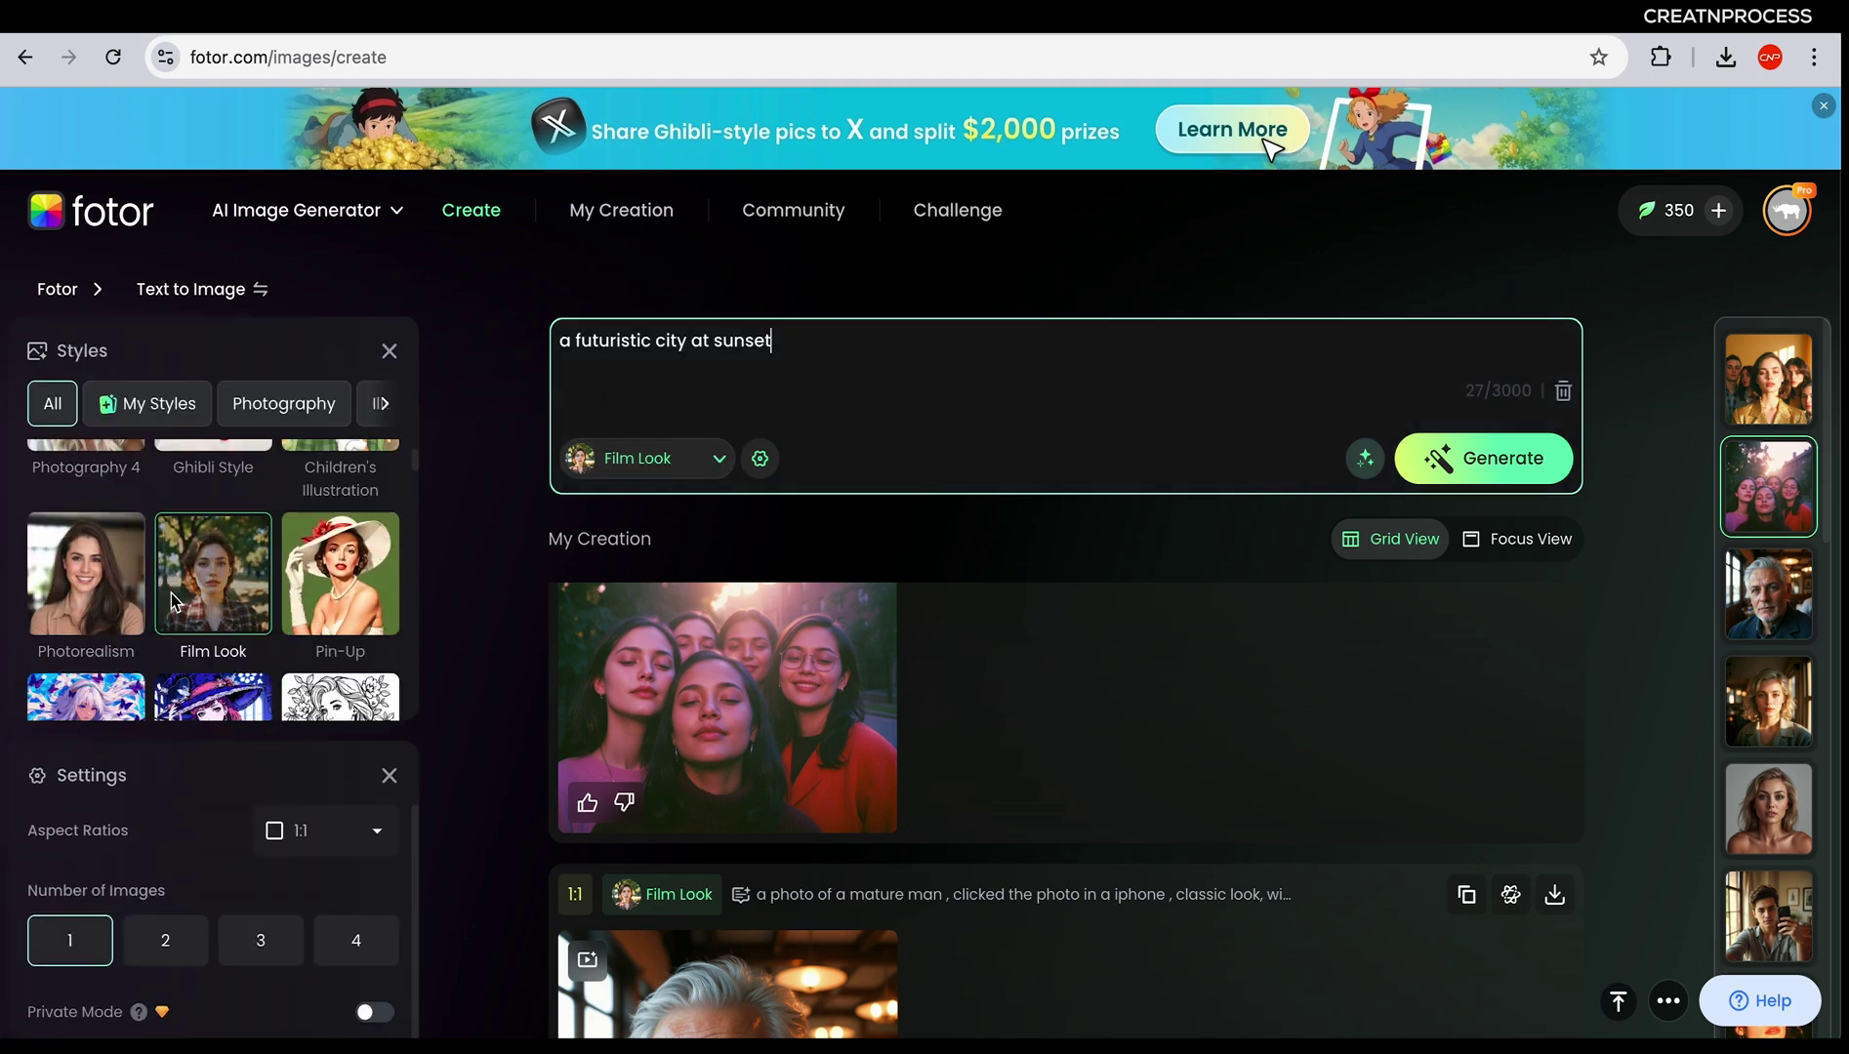
{"action": "scroll", "coordinate": [217, 597], "scroll_direction": "up", "scroll_amount": 1}
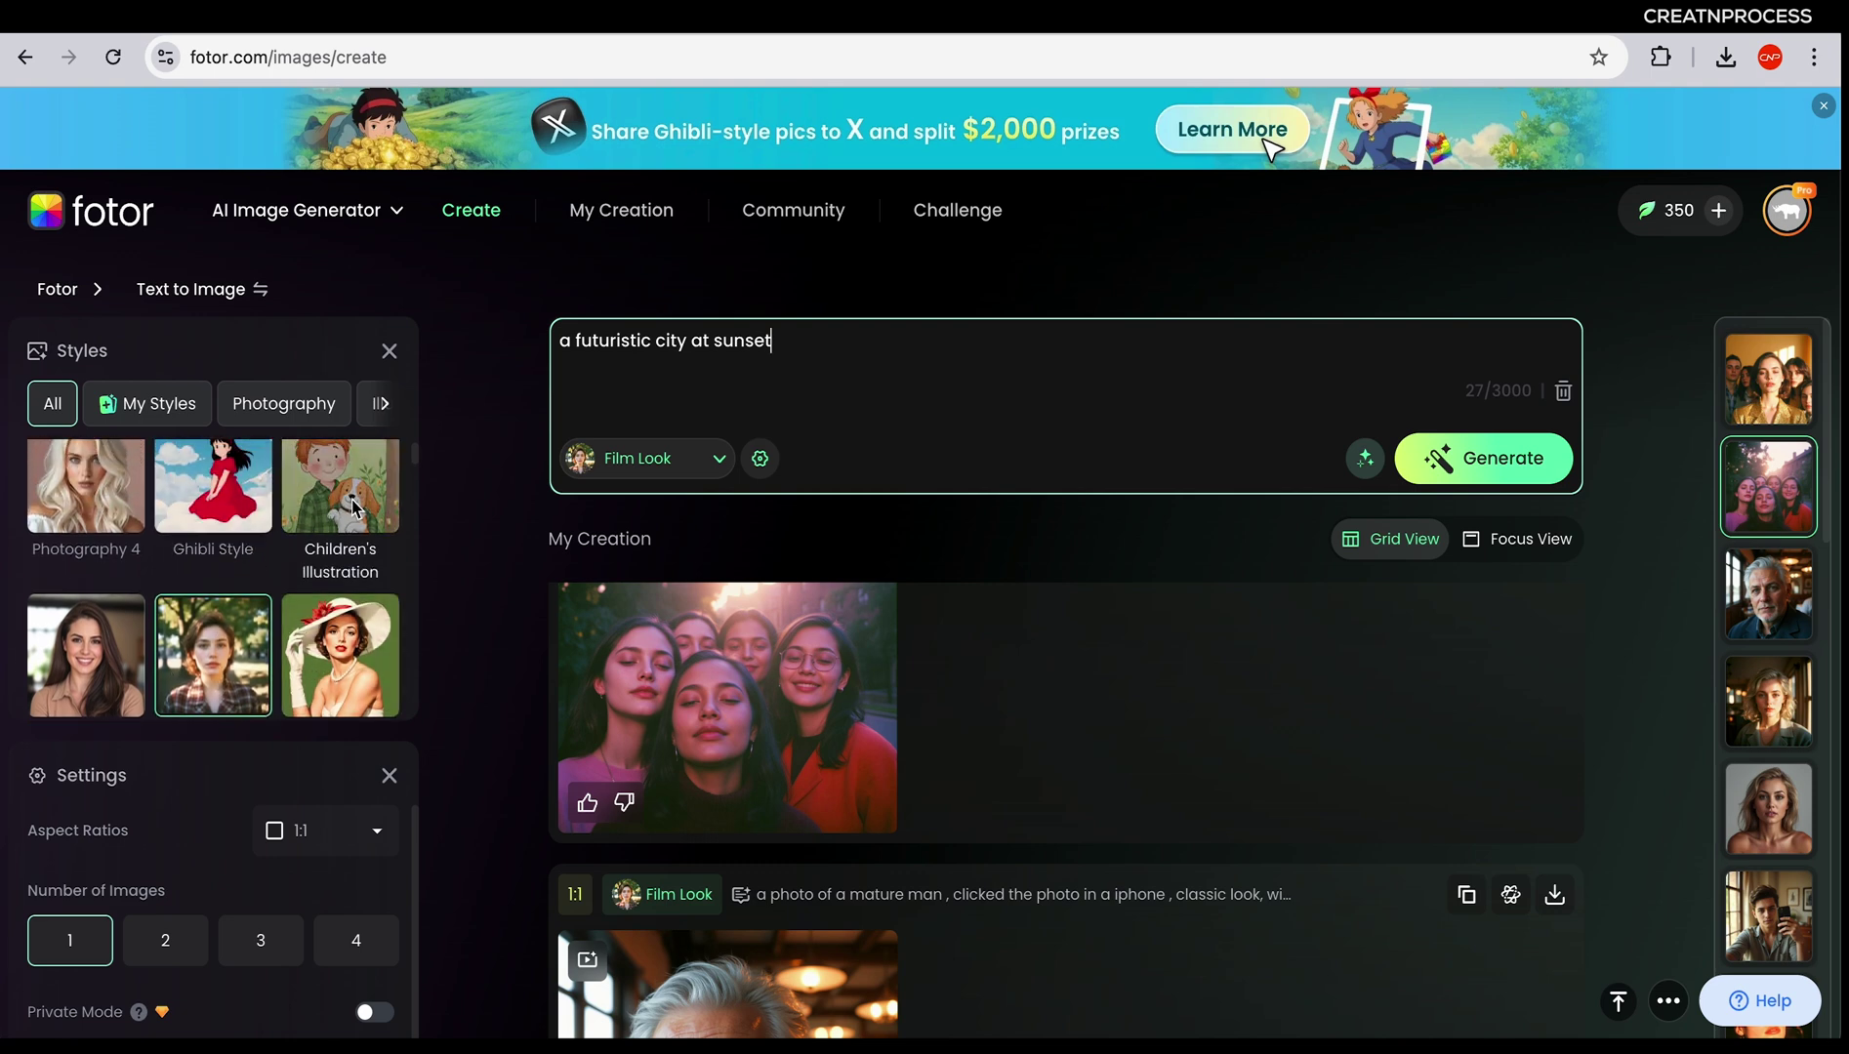
{"action": "scroll", "coordinate": [352, 547], "scroll_direction": "down", "scroll_amount": 1}
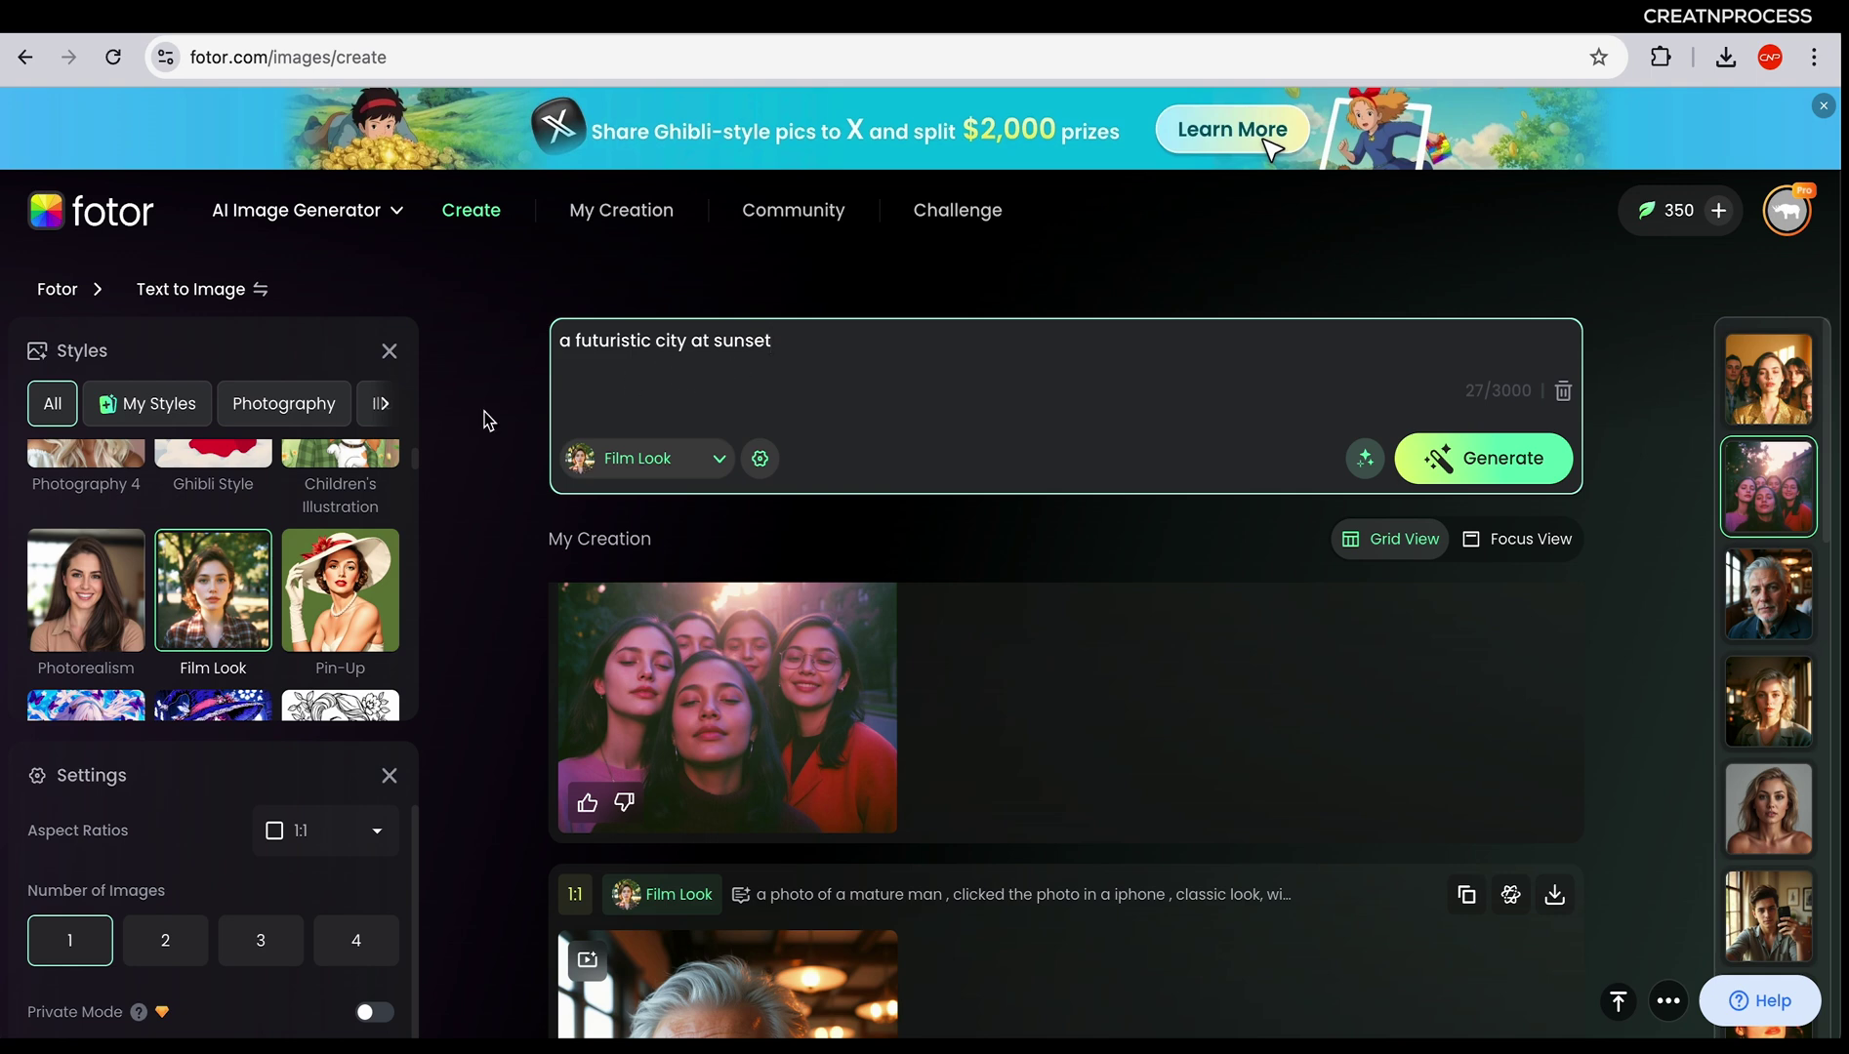
{"action": "scroll", "coordinate": [208, 673], "scroll_direction": "up", "scroll_amount": 1}
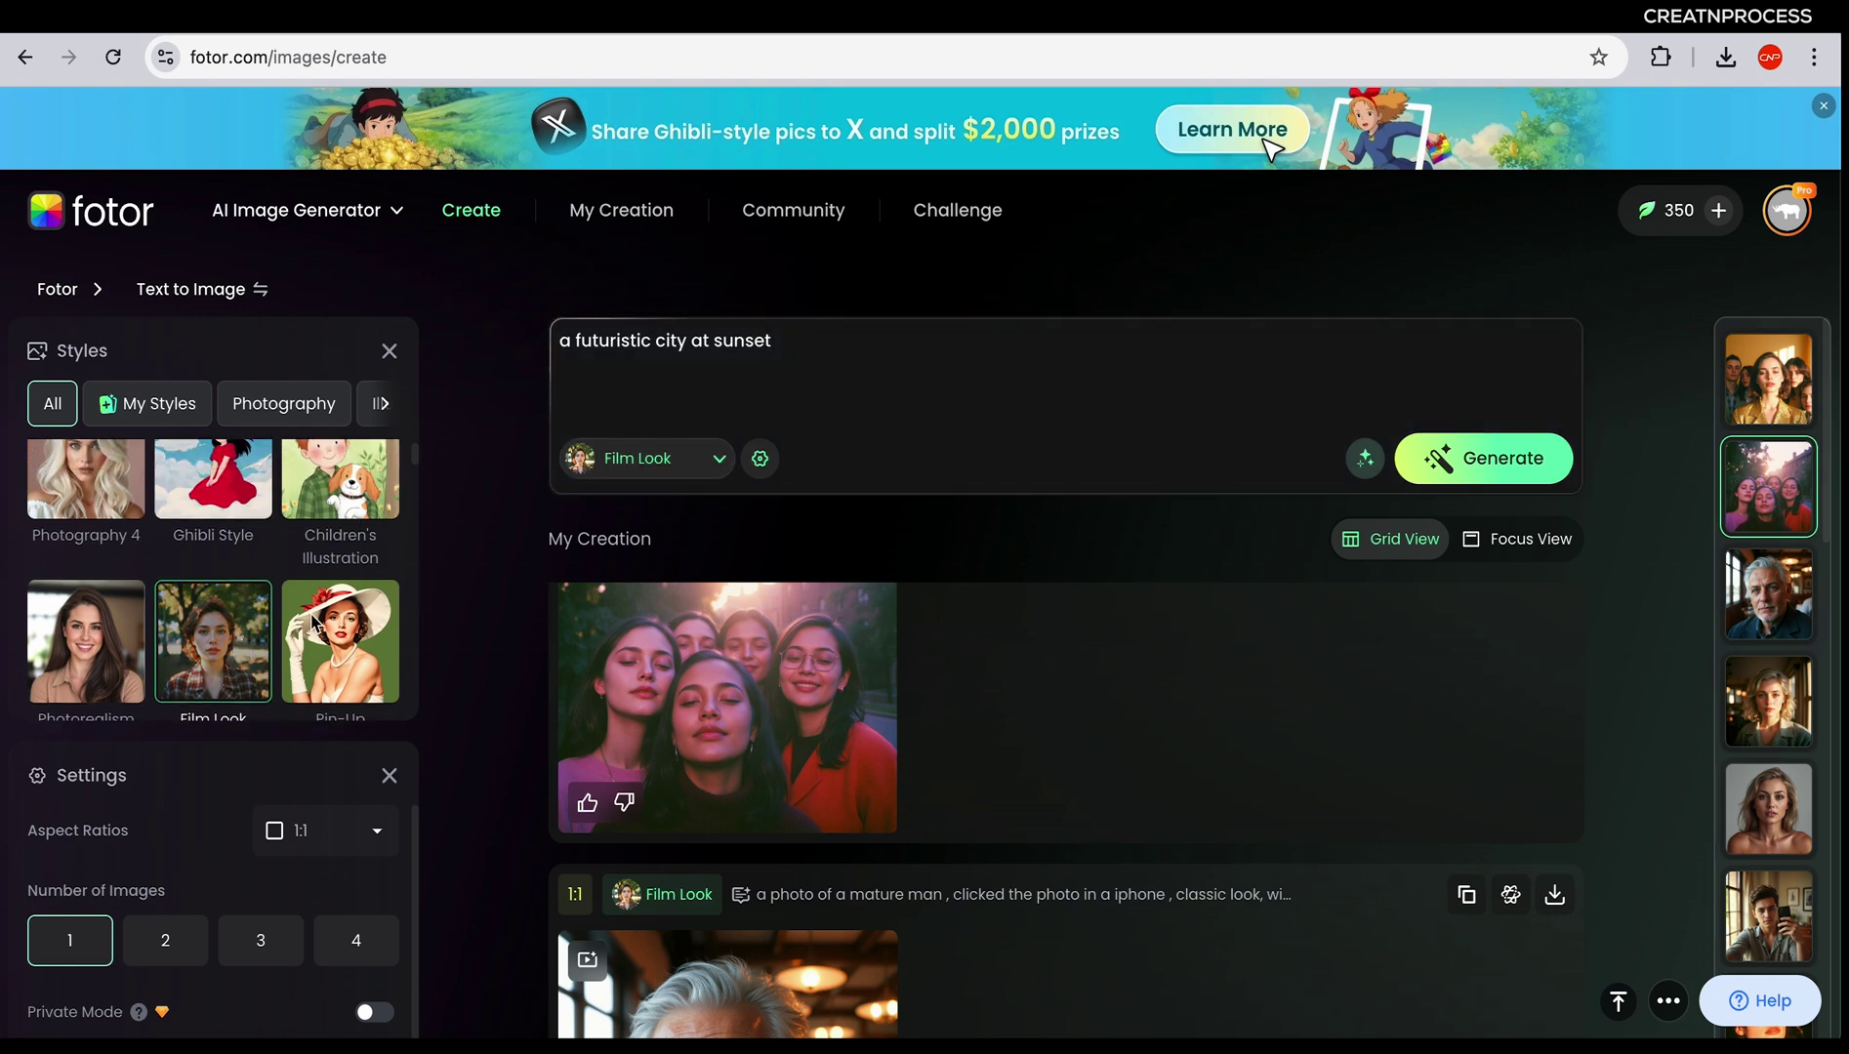
Generate a Film Look city image and inspect it enlarged
{"action": "left_click", "coordinate": [1455, 465]}
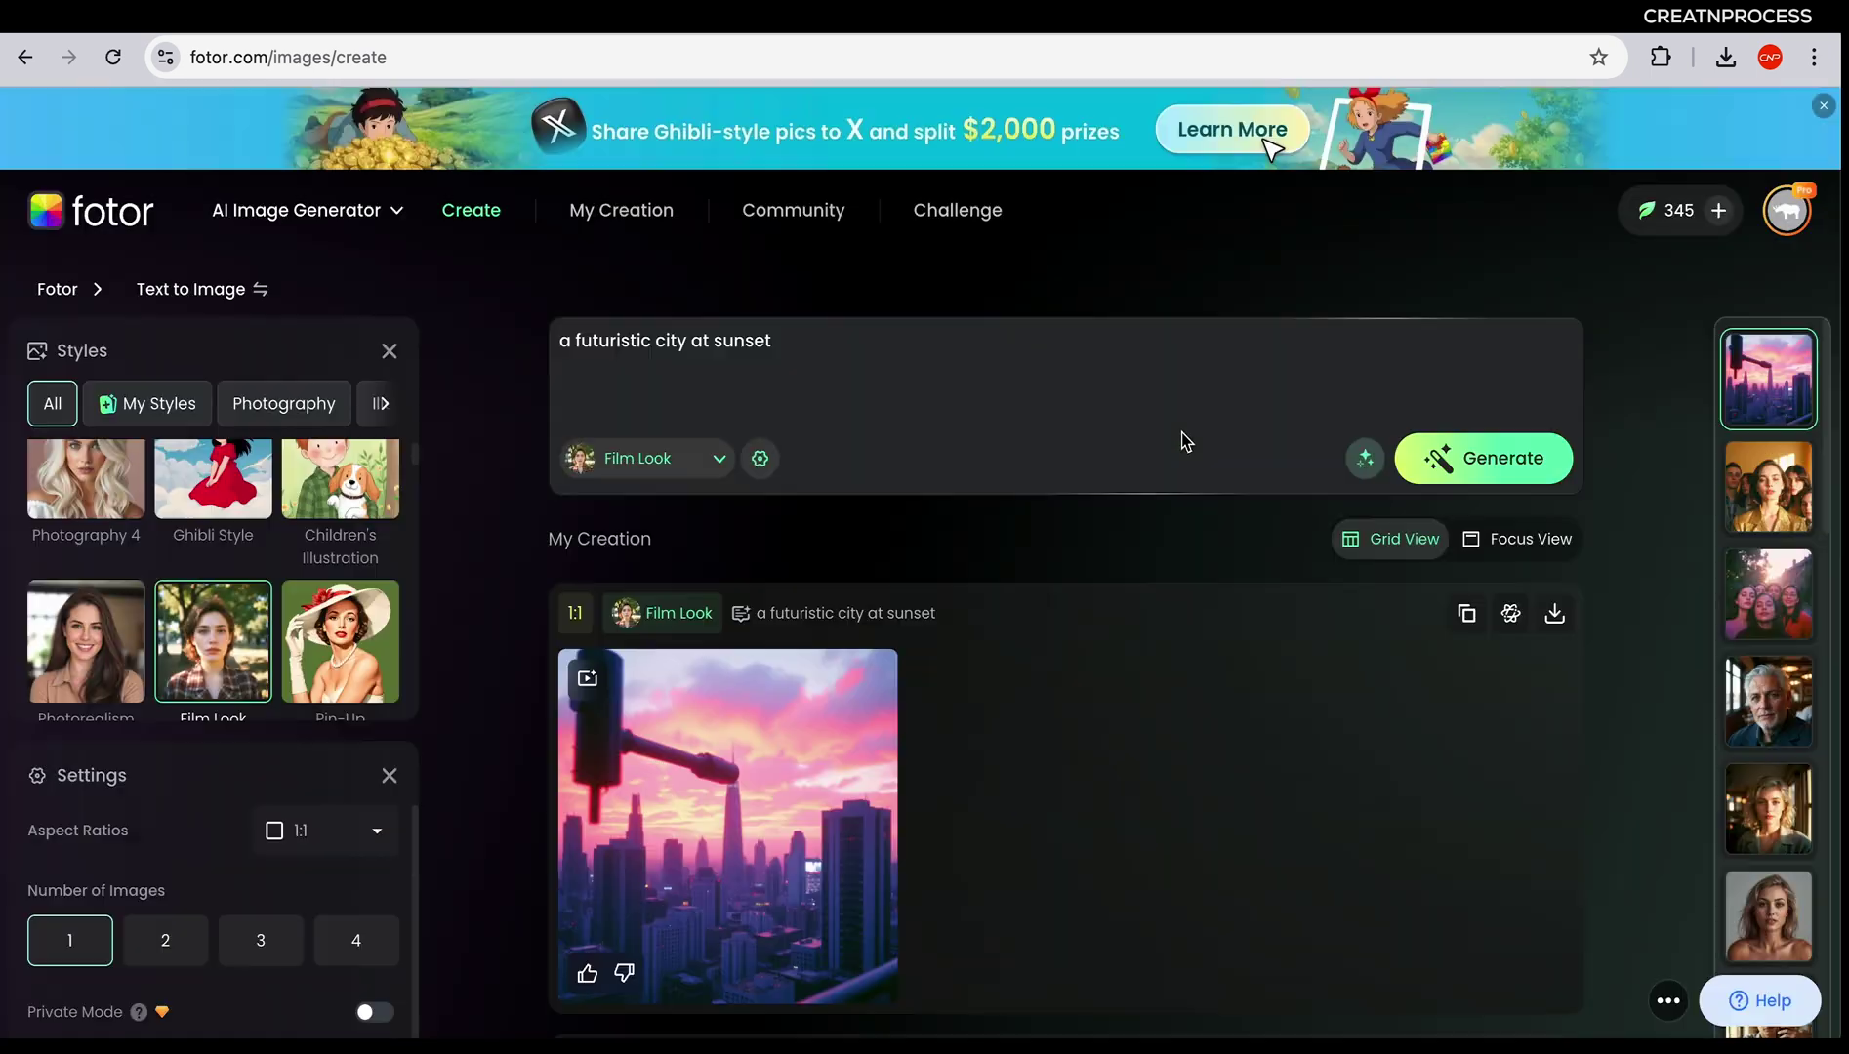
{"action": "left_click", "coordinate": [719, 902]}
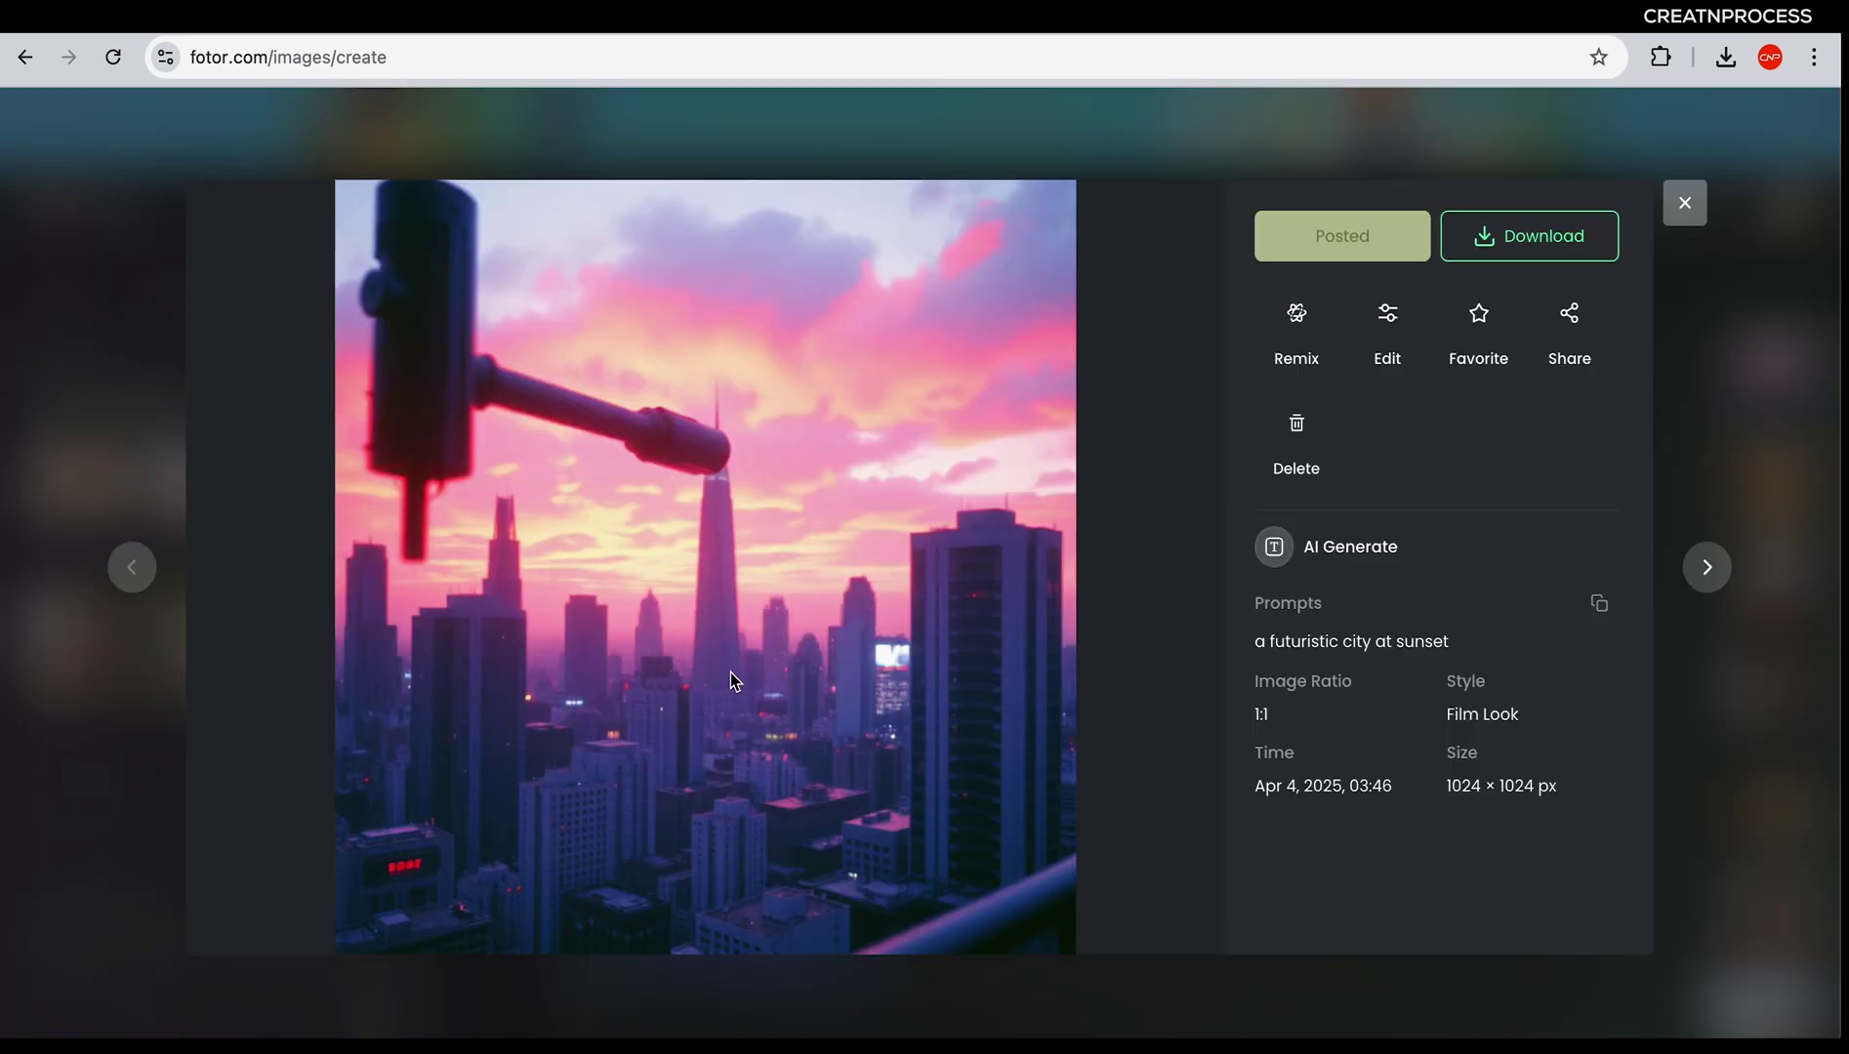
{"action": "left_click", "coordinate": [1680, 215]}
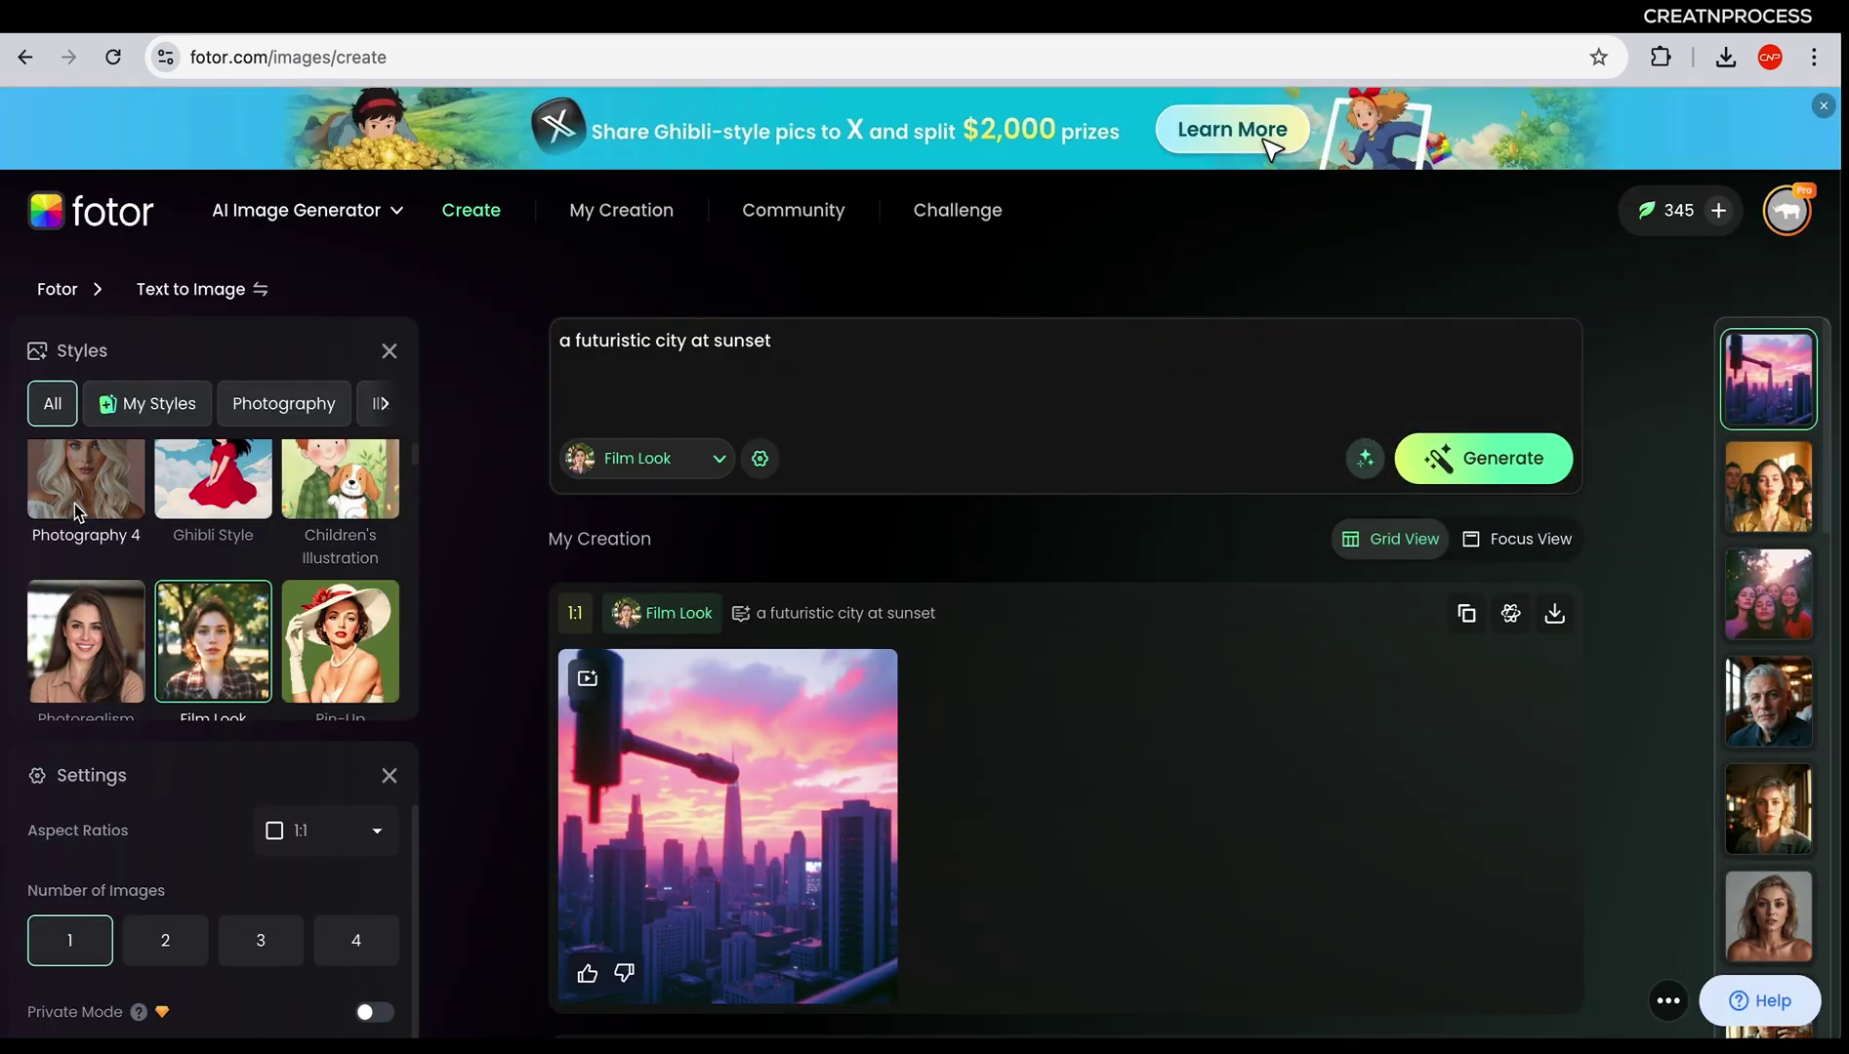
Regenerate the city image in Photorealism style and compare both renders in the viewer
{"action": "left_click", "coordinate": [85, 654]}
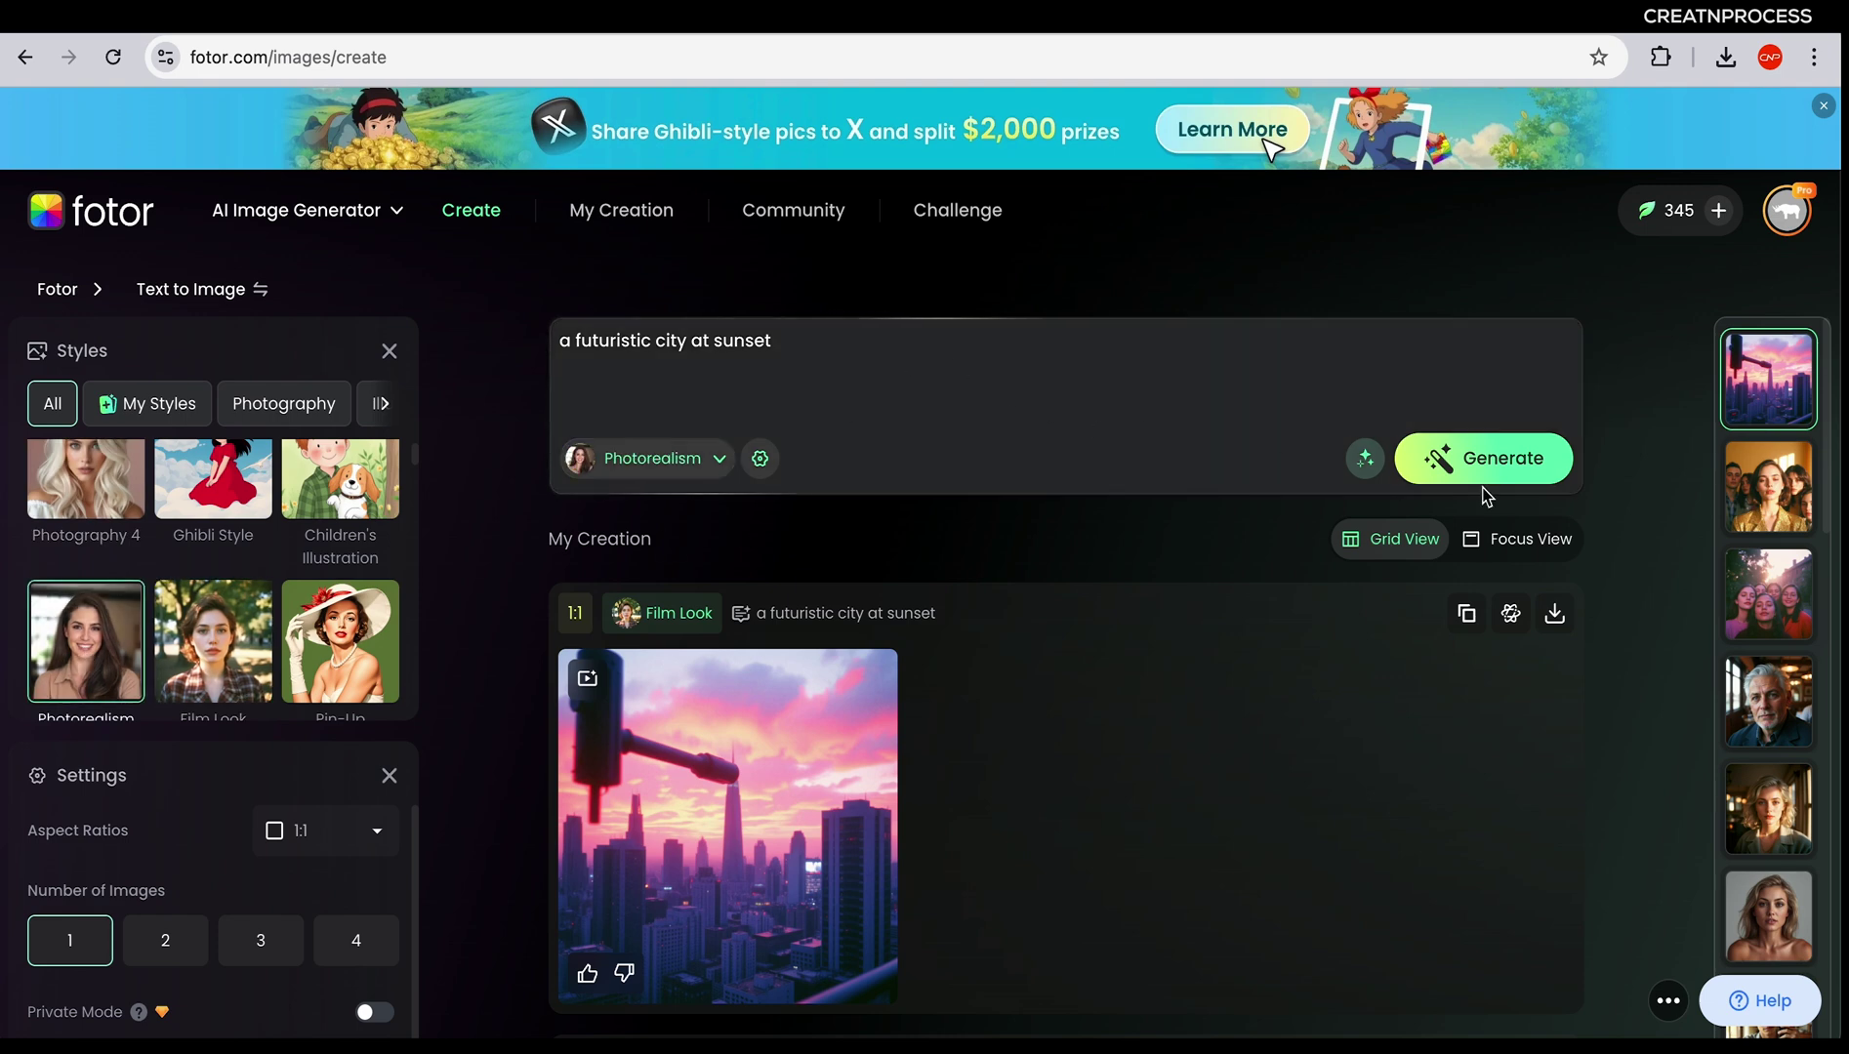
{"action": "left_click", "coordinate": [1479, 473]}
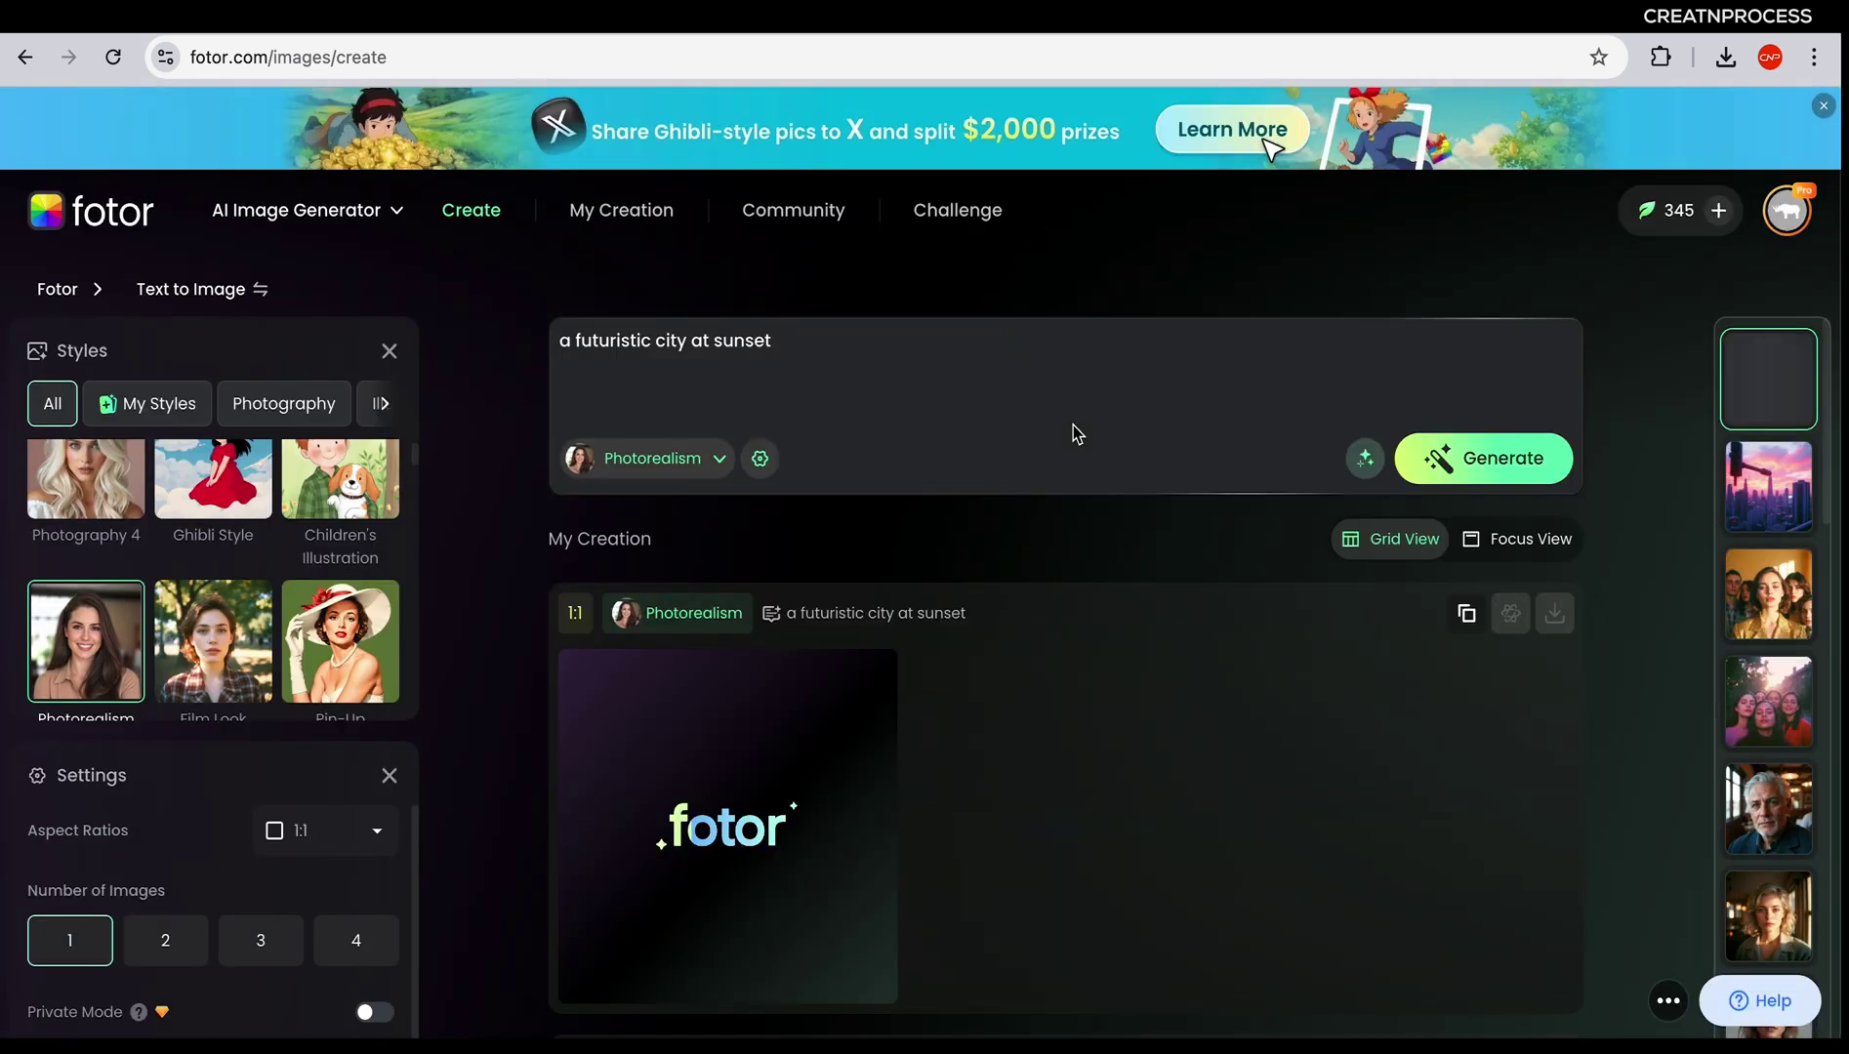
{"action": "left_click", "coordinate": [763, 829]}
{"action": "scroll", "coordinate": [823, 662], "scroll_direction": "up", "scroll_amount": 5}
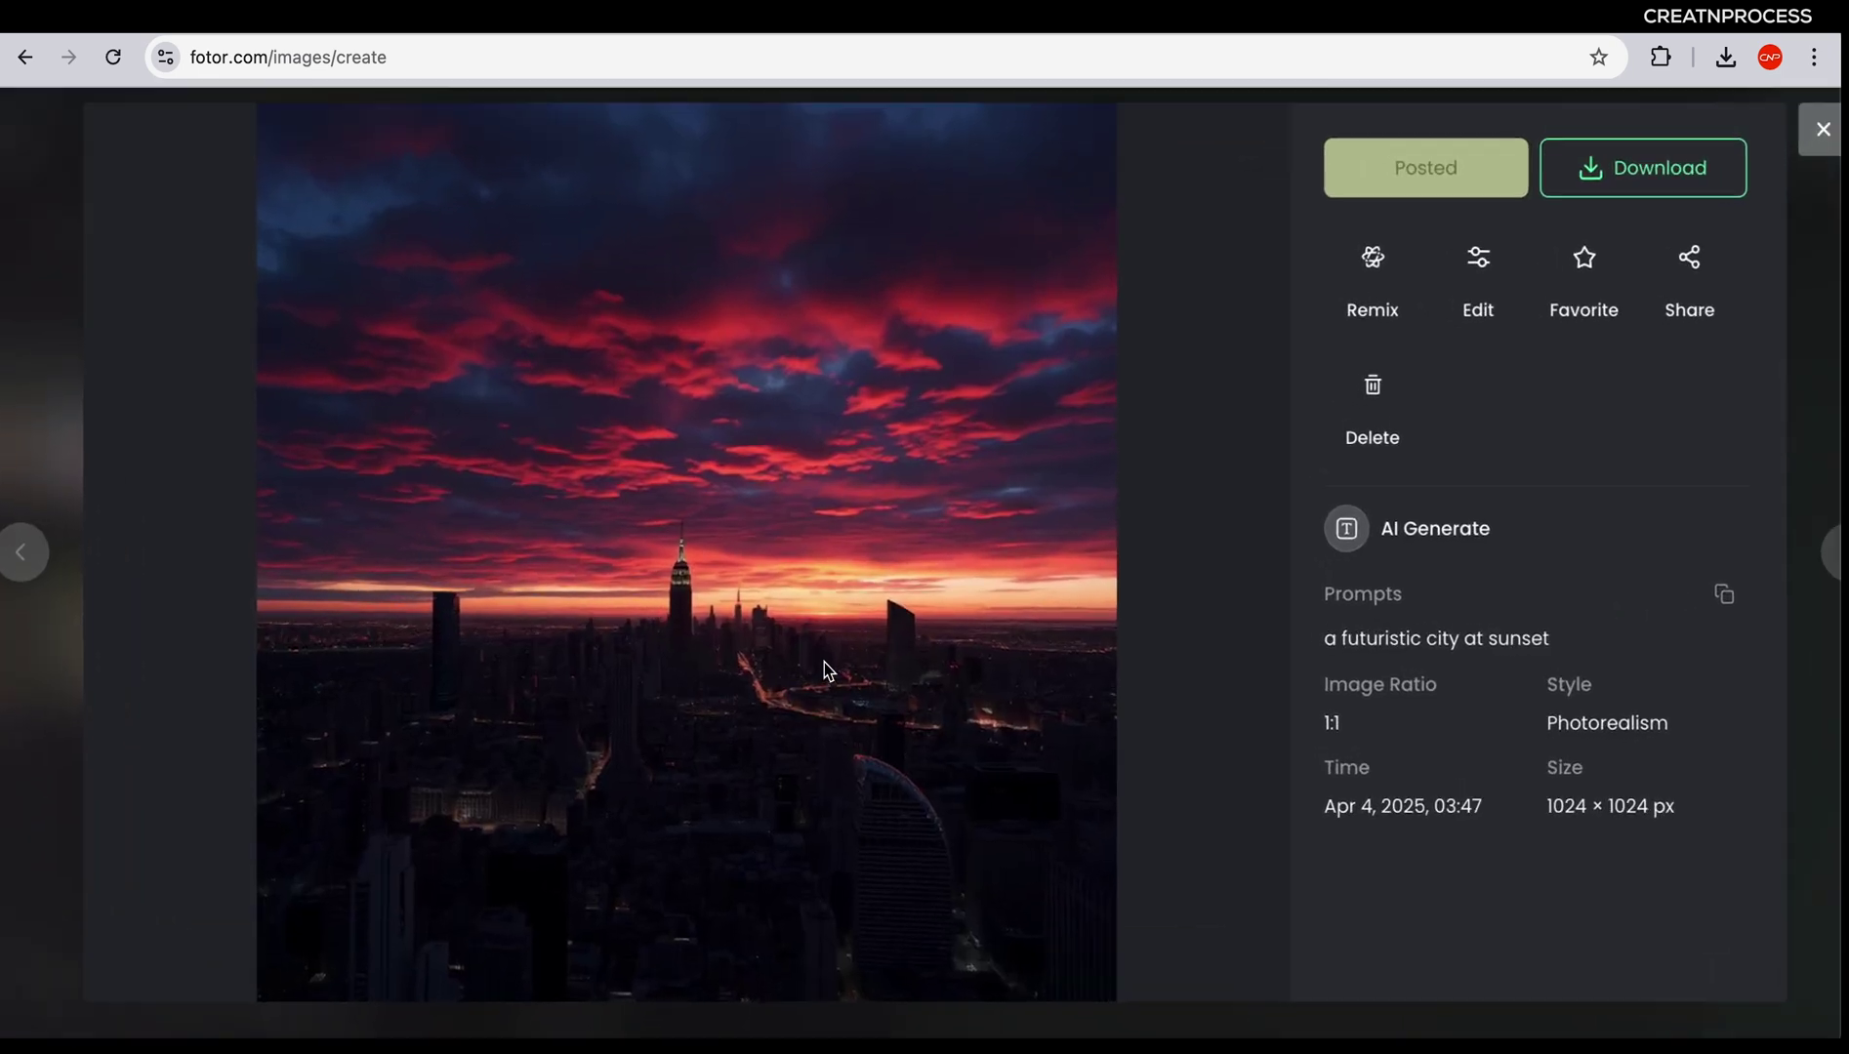
{"action": "scroll", "coordinate": [822, 662], "scroll_direction": "down", "scroll_amount": 5}
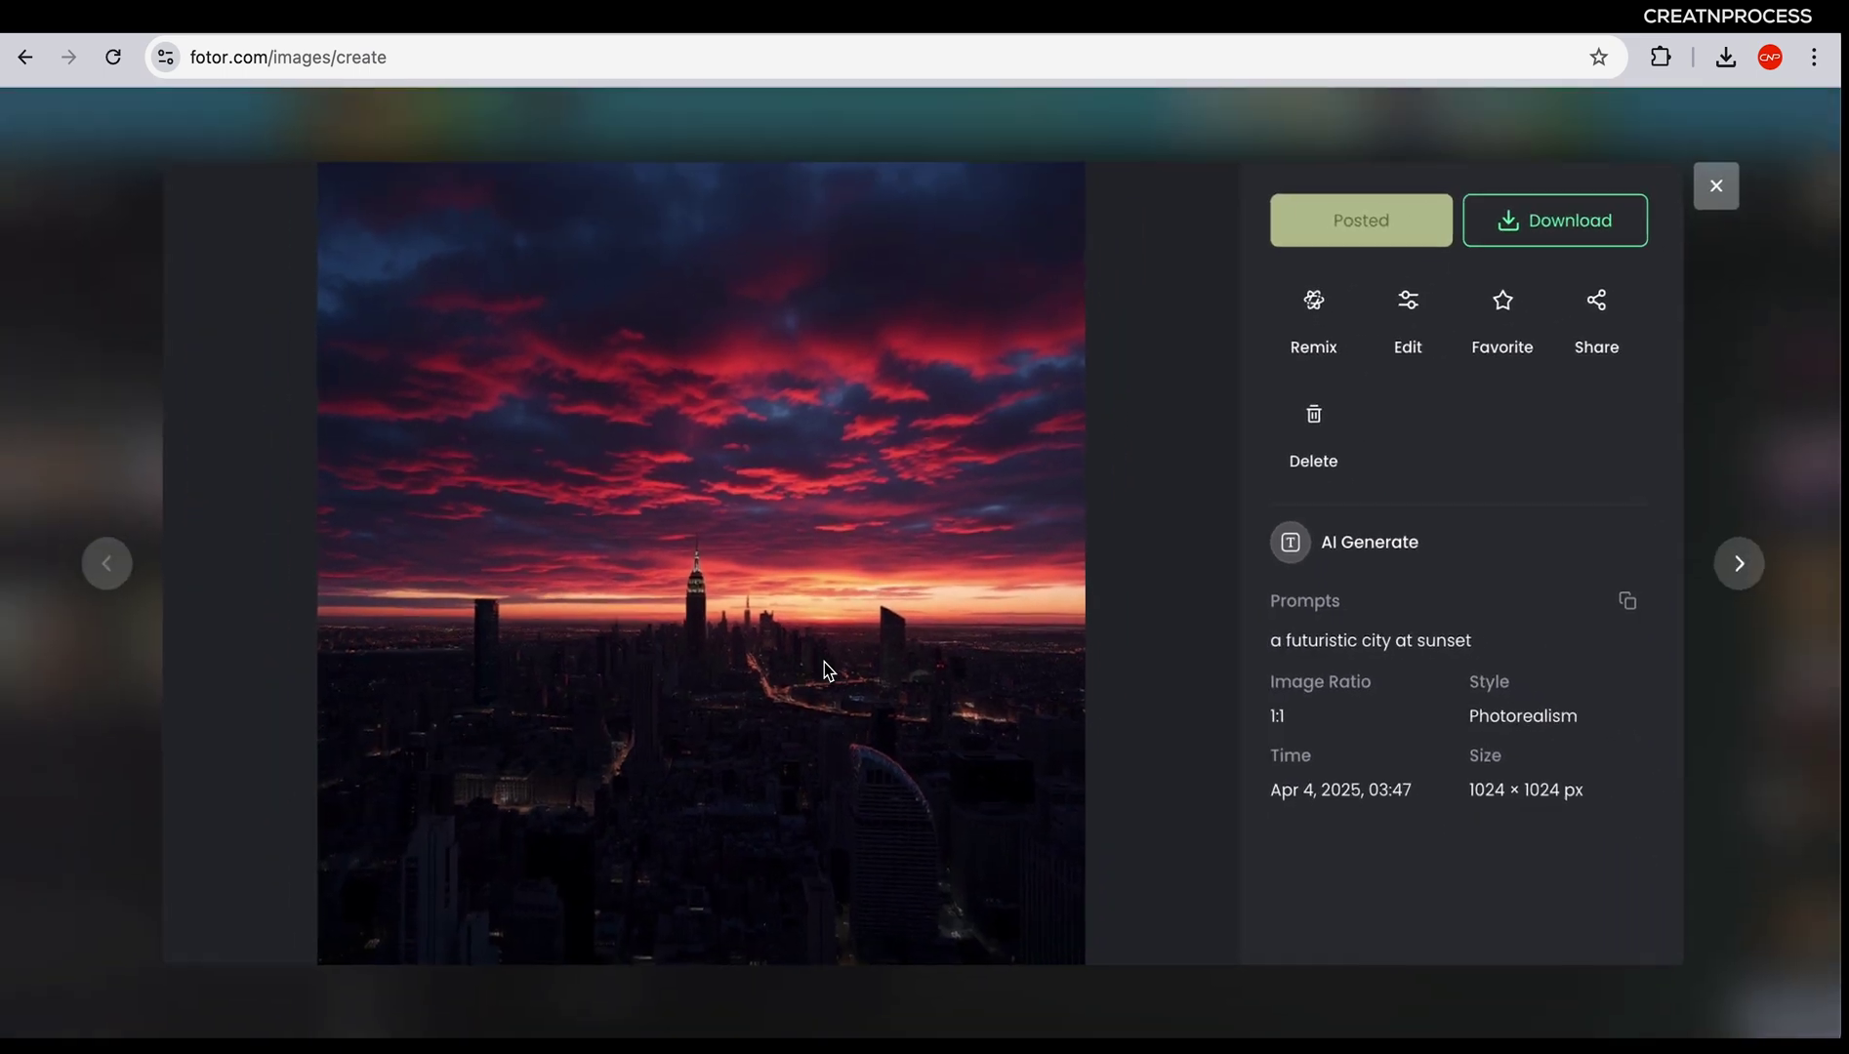
{"action": "left_click", "coordinate": [1703, 576]}
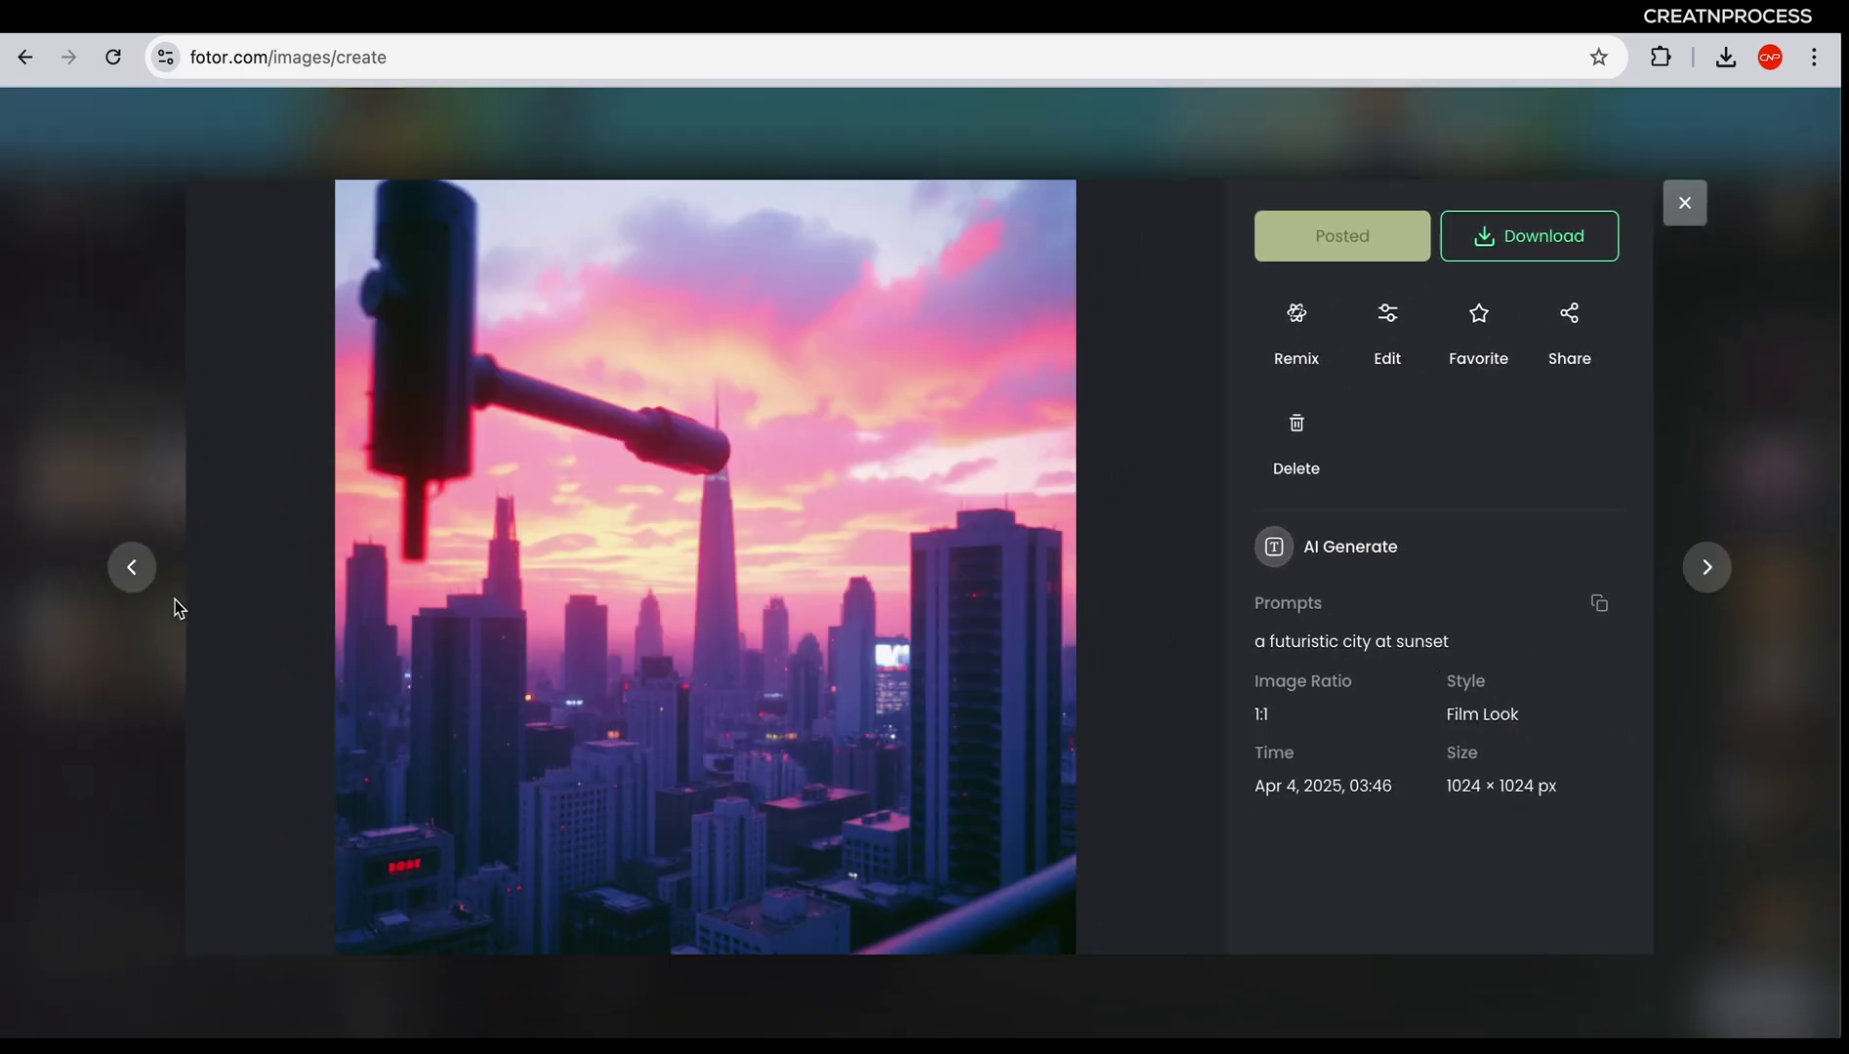
{"action": "left_click", "coordinate": [137, 576]}
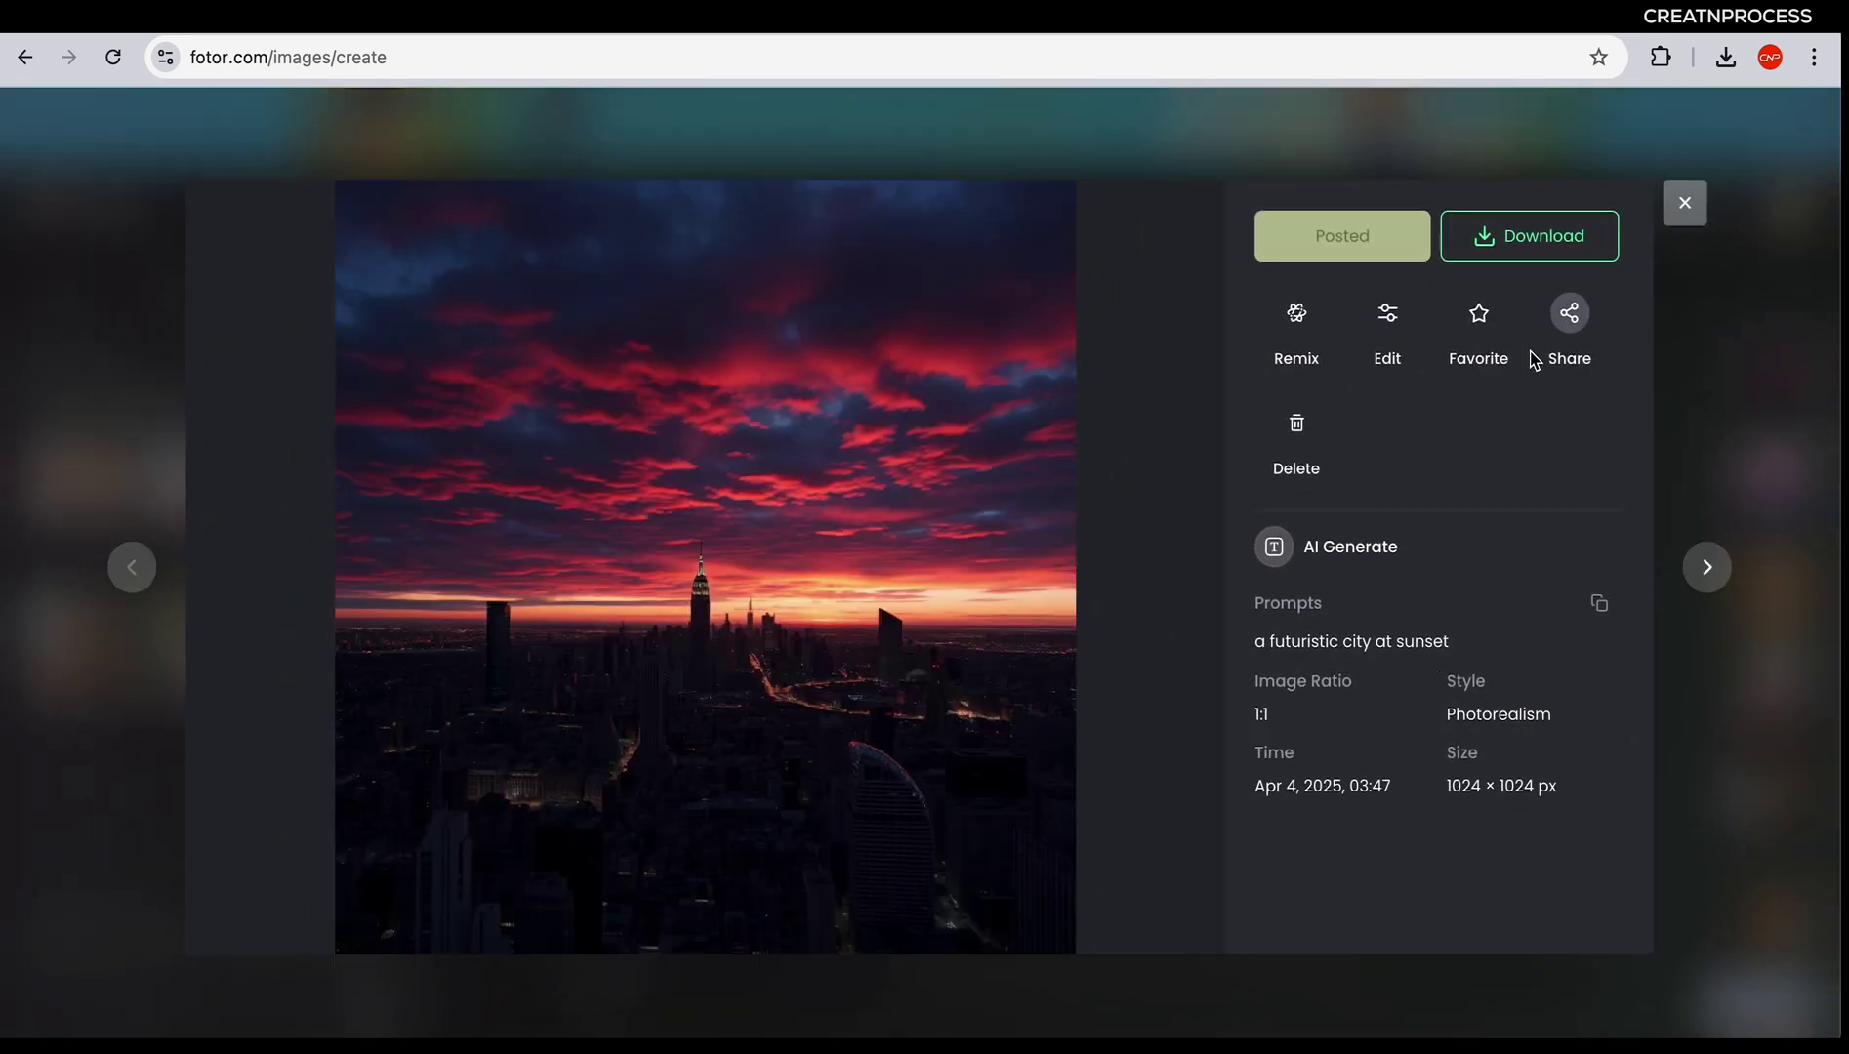
{"action": "left_click", "coordinate": [1686, 266]}
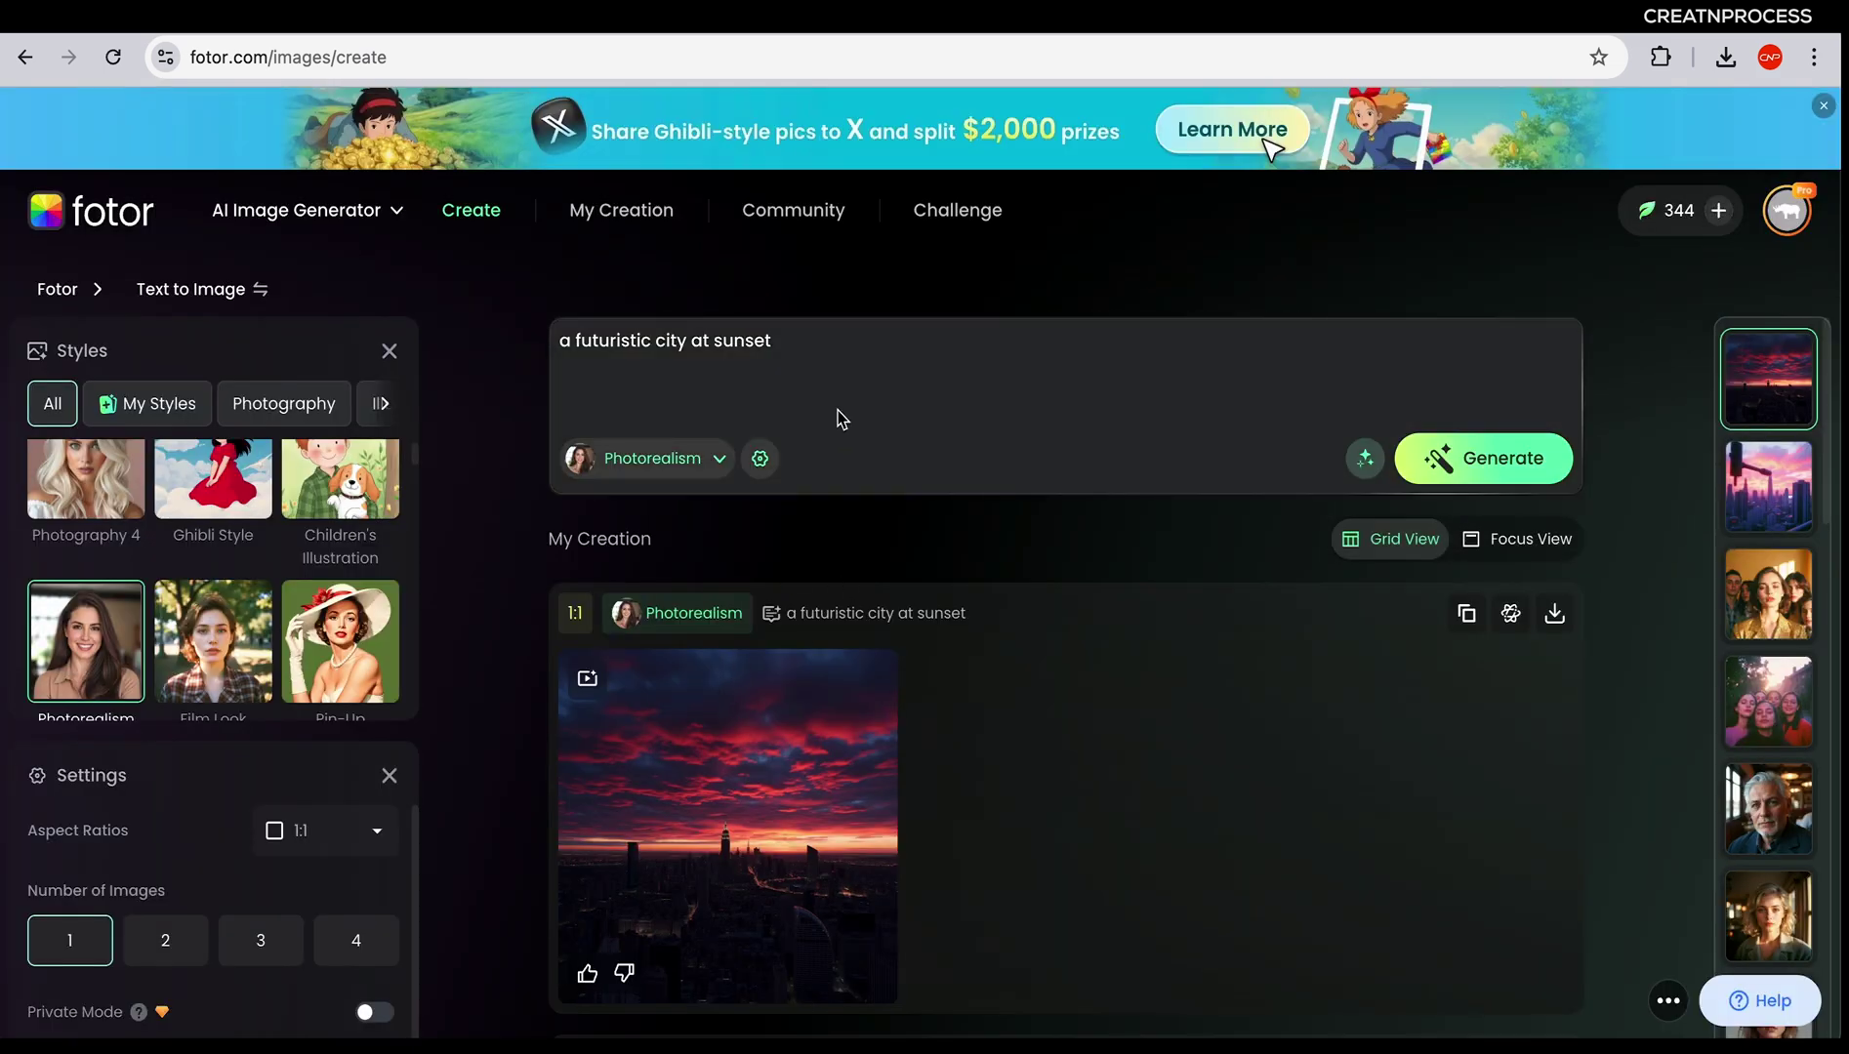
Open the pink Film Look city creation full size and step back through earlier creations
{"action": "left_click", "coordinate": [1798, 510]}
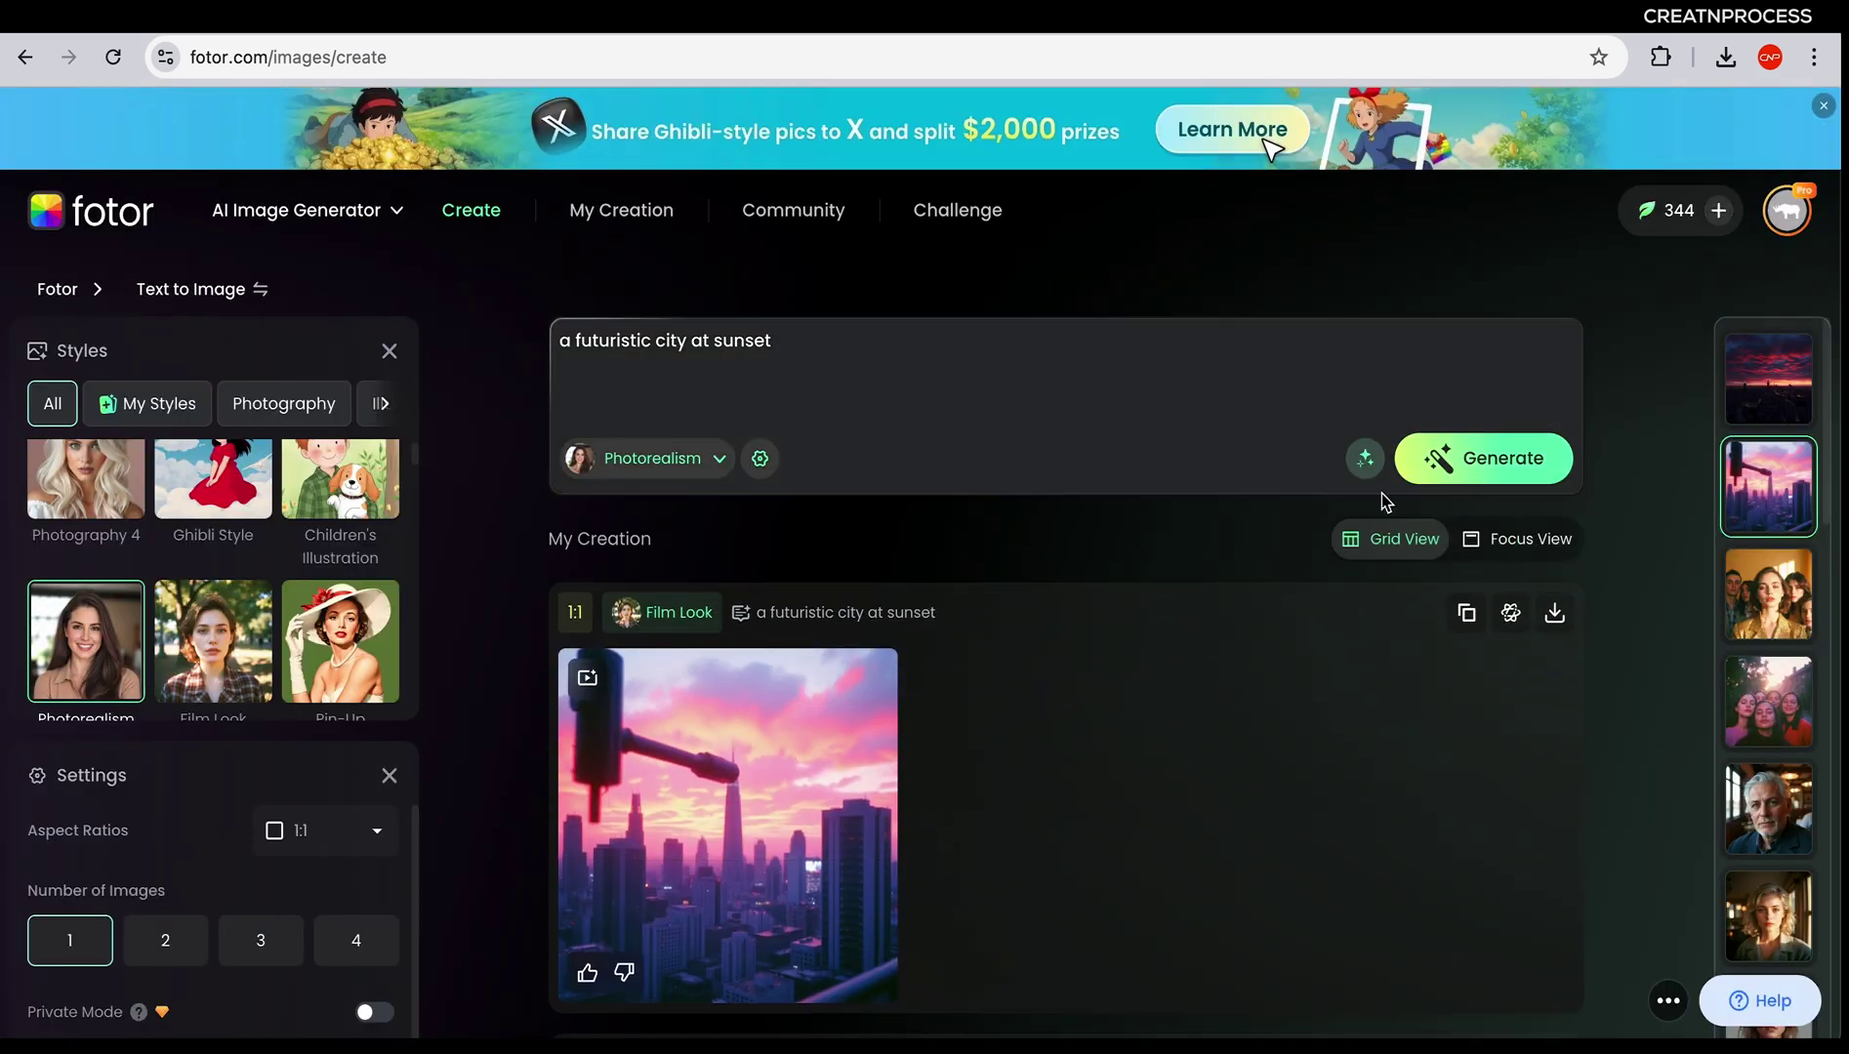
{"action": "left_click", "coordinate": [1768, 916]}
{"action": "left_click", "coordinate": [1706, 568]}
{"action": "left_click", "coordinate": [1706, 568]}
{"action": "left_click", "coordinate": [1706, 568]}
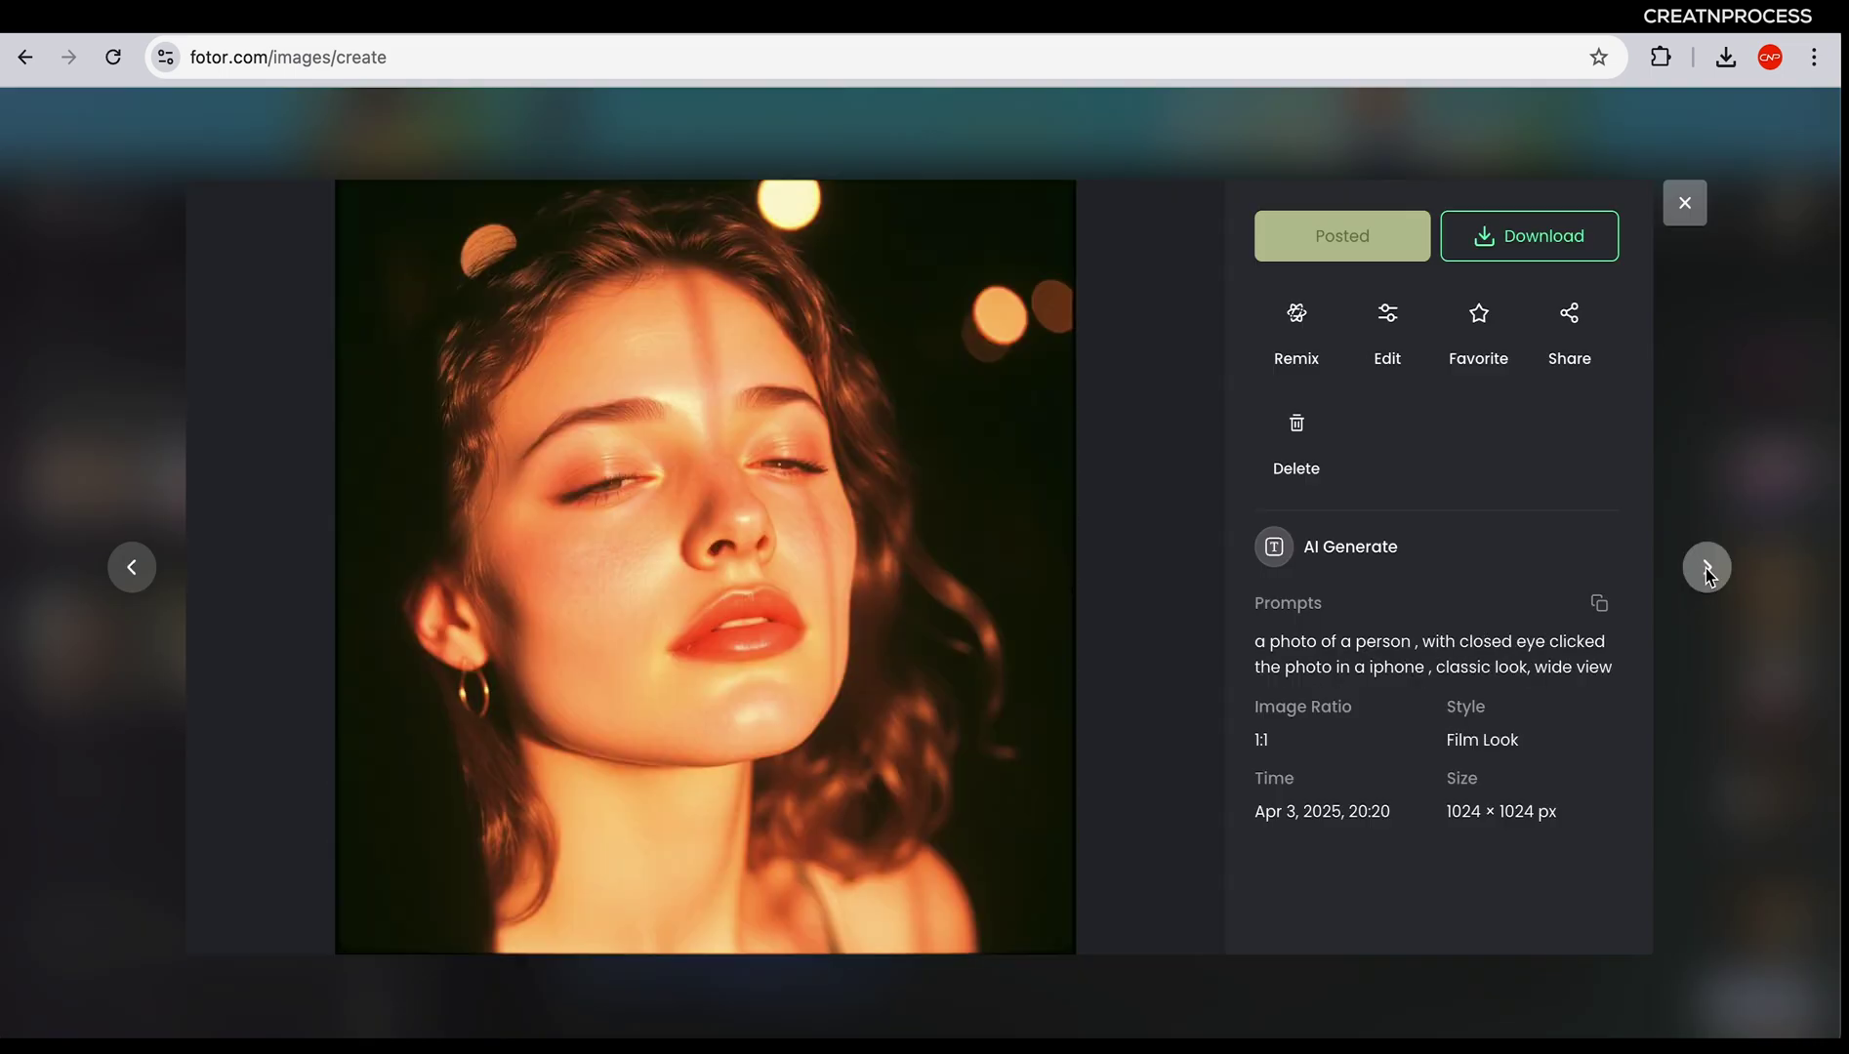
{"action": "left_click", "coordinate": [1719, 574]}
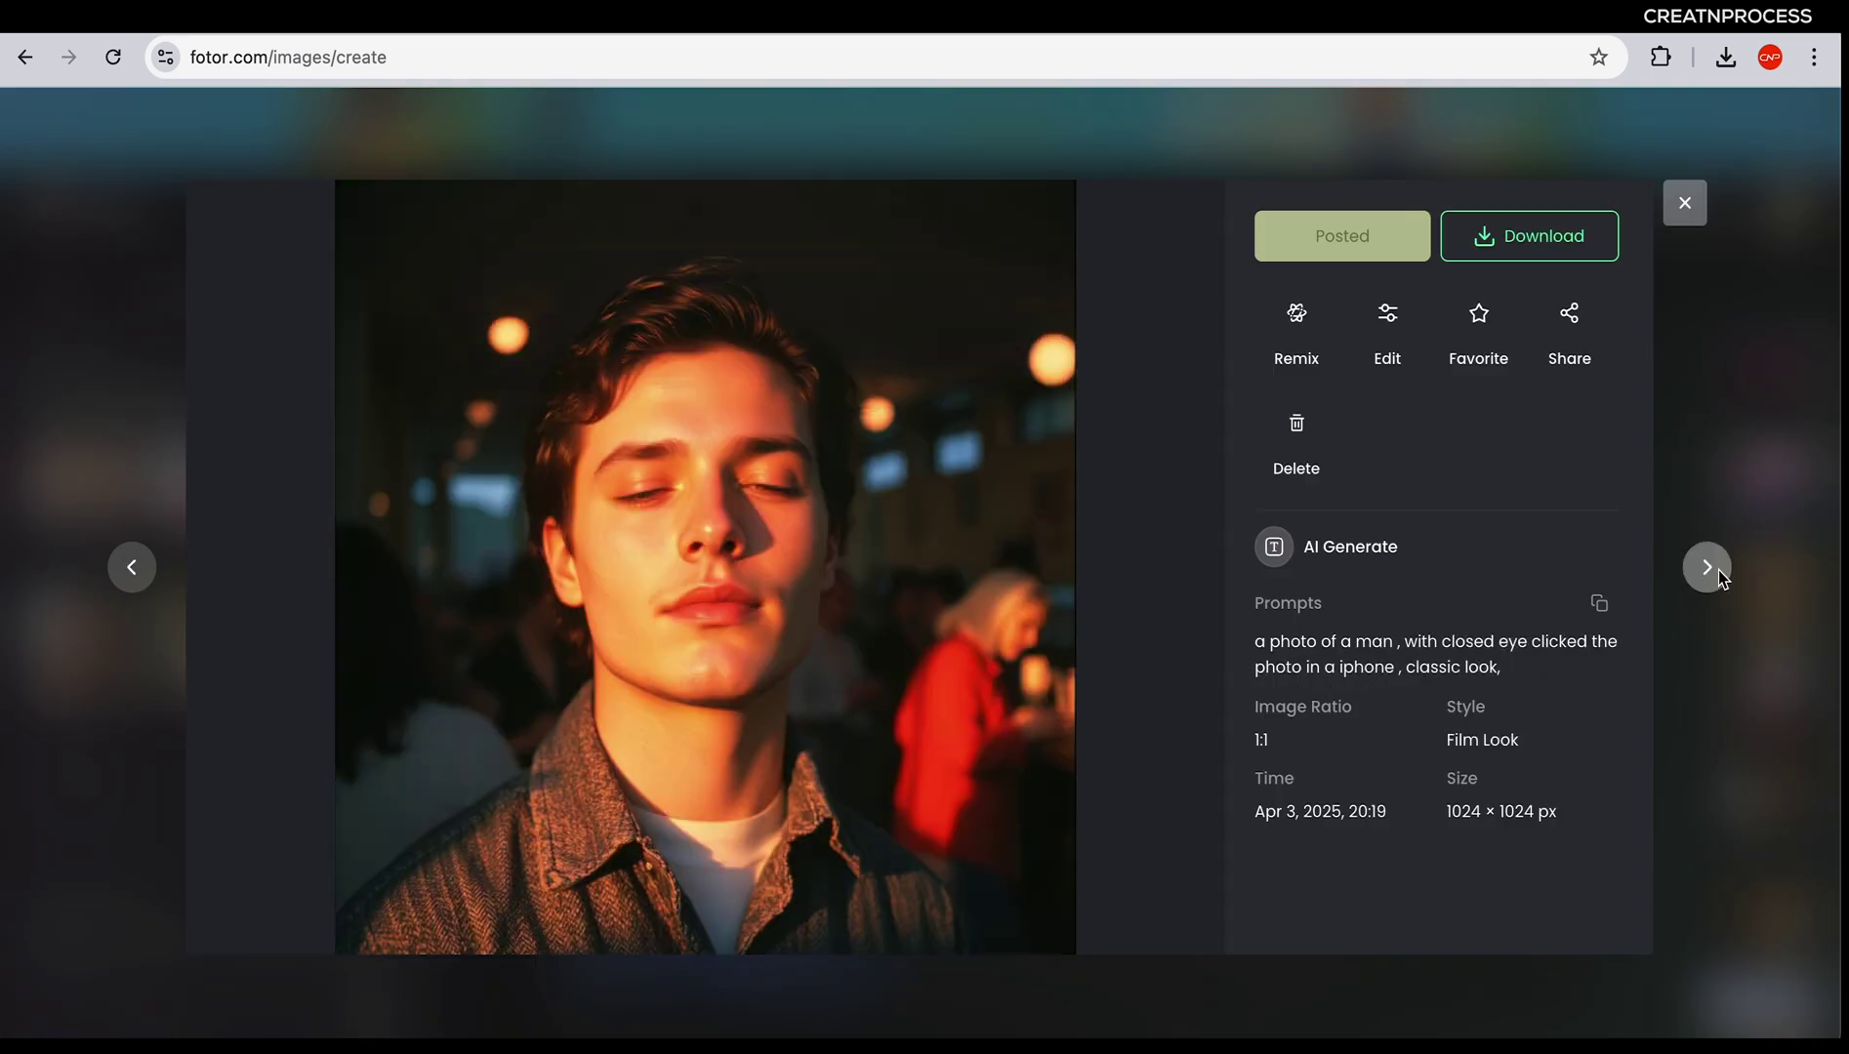
{"action": "left_click", "coordinate": [1719, 576]}
{"action": "left_click", "coordinate": [1719, 576]}
{"action": "left_click", "coordinate": [1719, 576]}
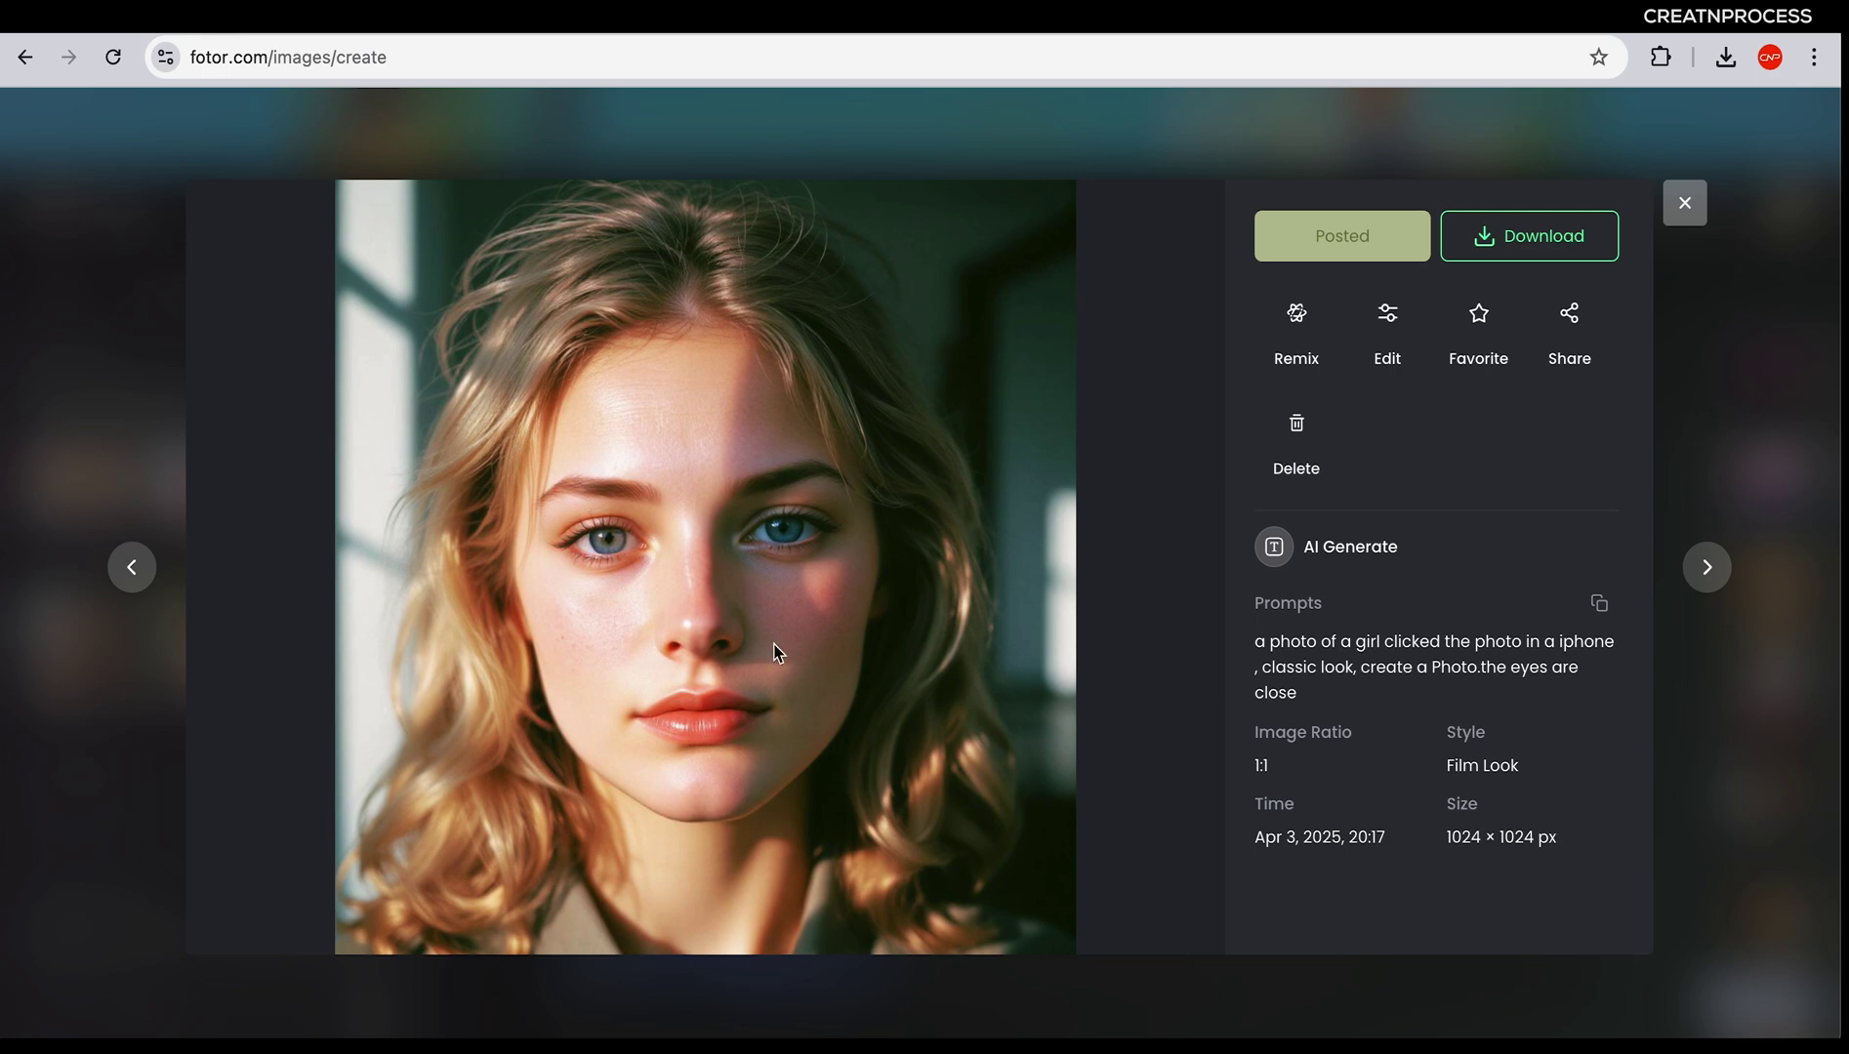
Keep paging back to the Cyberpunk-style AI Cartoon portrait, then close the viewer
{"action": "left_click", "coordinate": [1707, 568]}
{"action": "left_click", "coordinate": [1707, 568]}
{"action": "left_click", "coordinate": [1707, 568]}
{"action": "left_click", "coordinate": [1707, 568]}
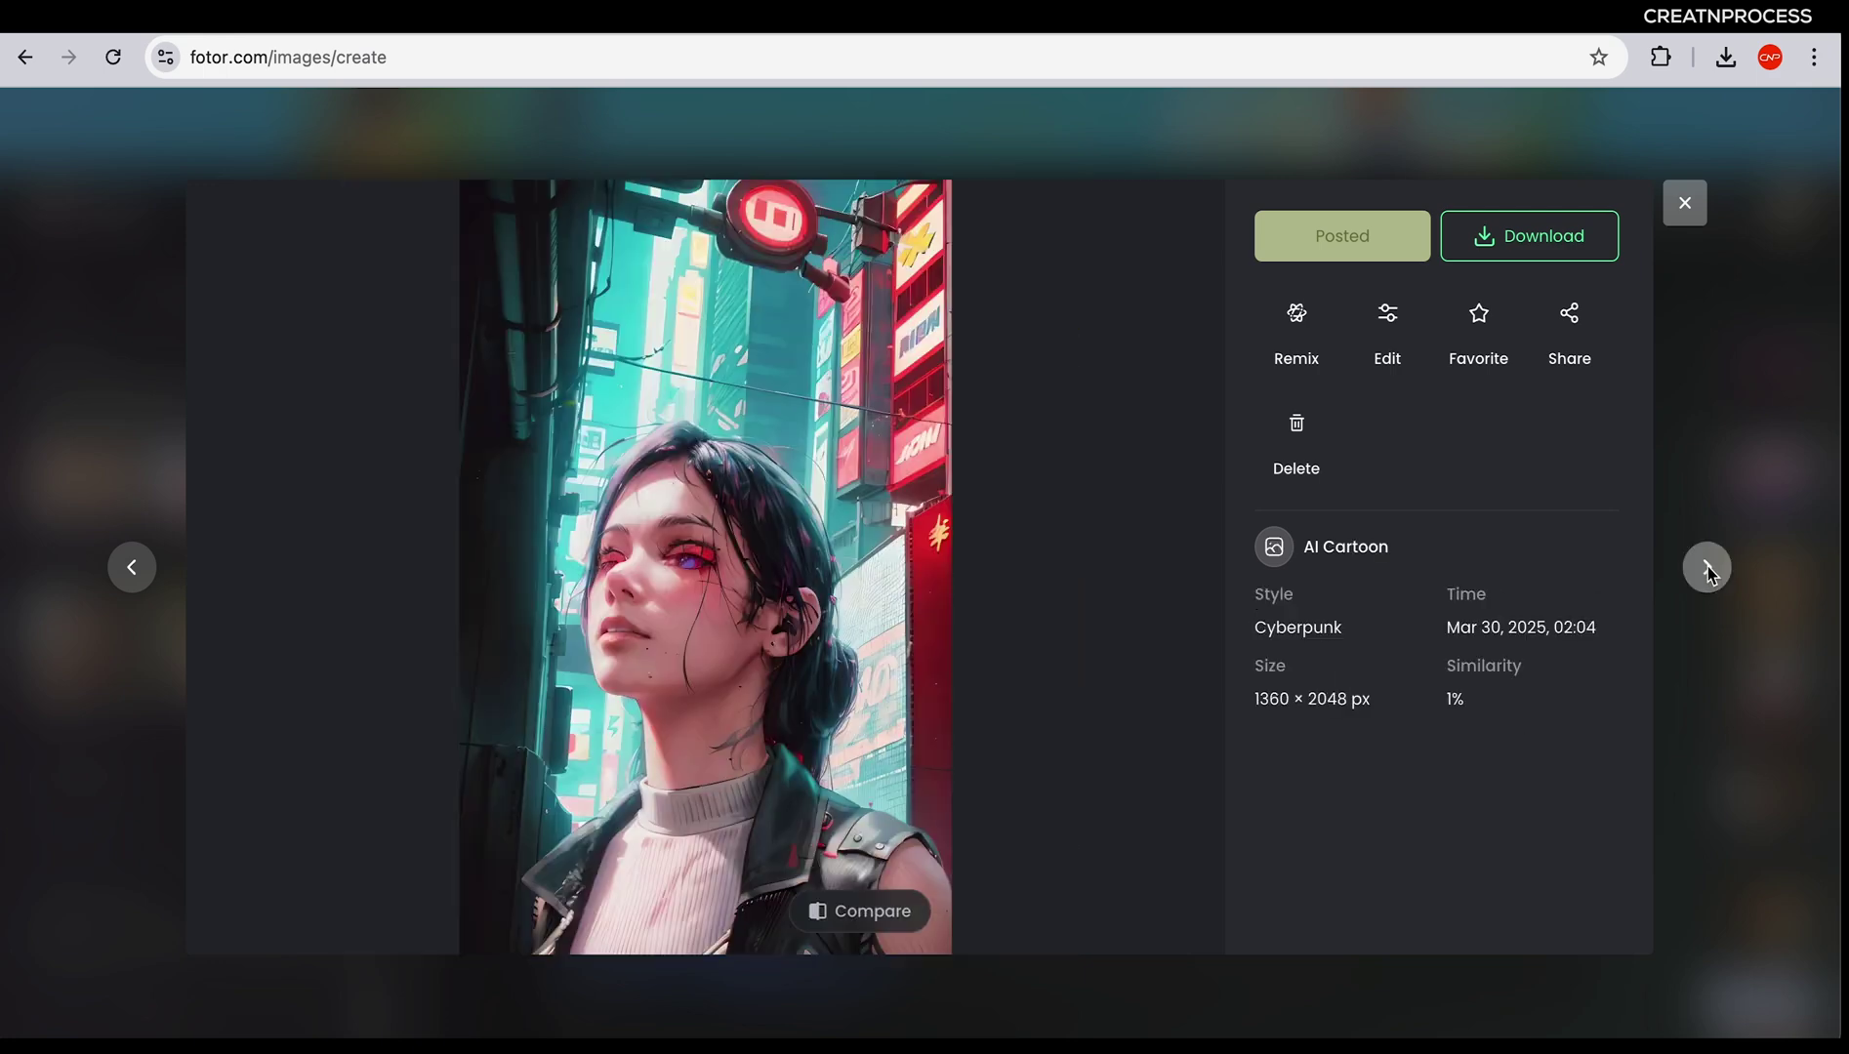
{"action": "key", "text": "Escape"}
{"action": "left_click", "coordinate": [846, 392]}
Generate 2 Photography 4 style images from the prompt 'Panda astronaut'
{"action": "left_click_drag", "start_coordinate": [831, 363], "coordinate": [537, 339]}
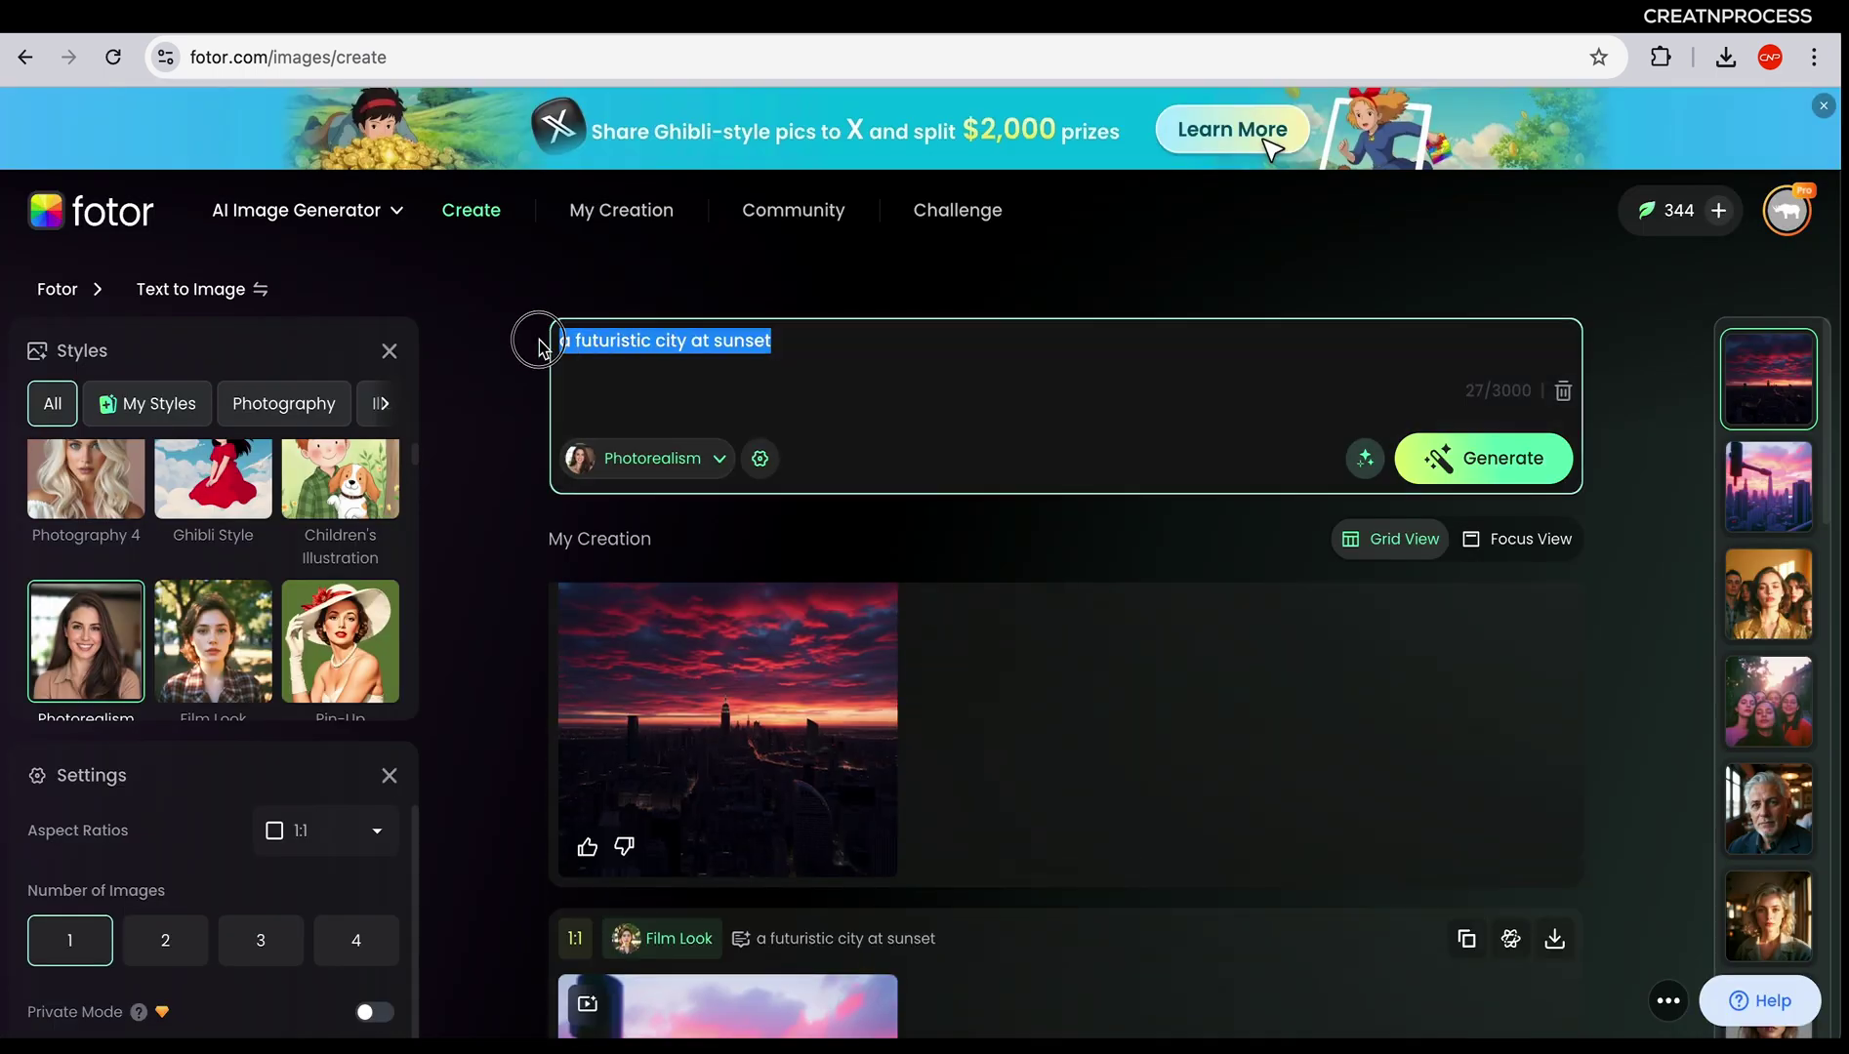
{"action": "type", "text": "Panda astronaut"}
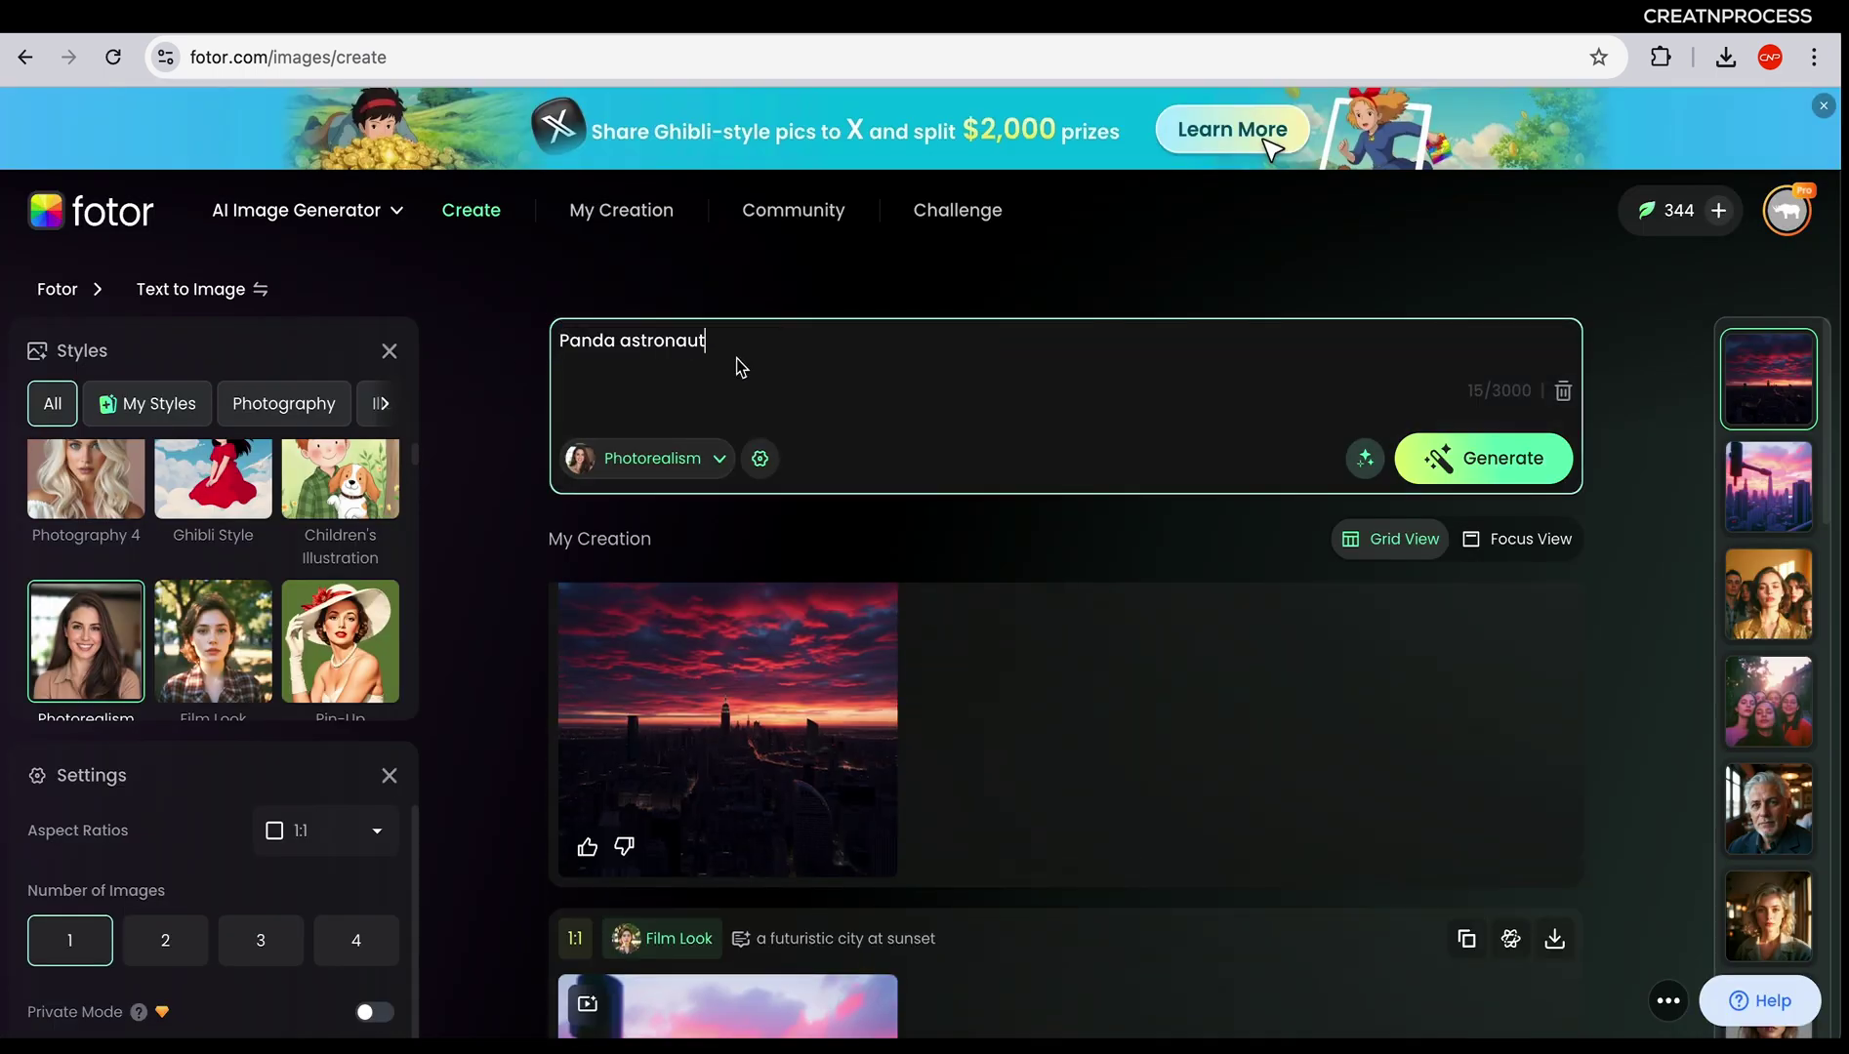
{"action": "left_click", "coordinate": [686, 457]}
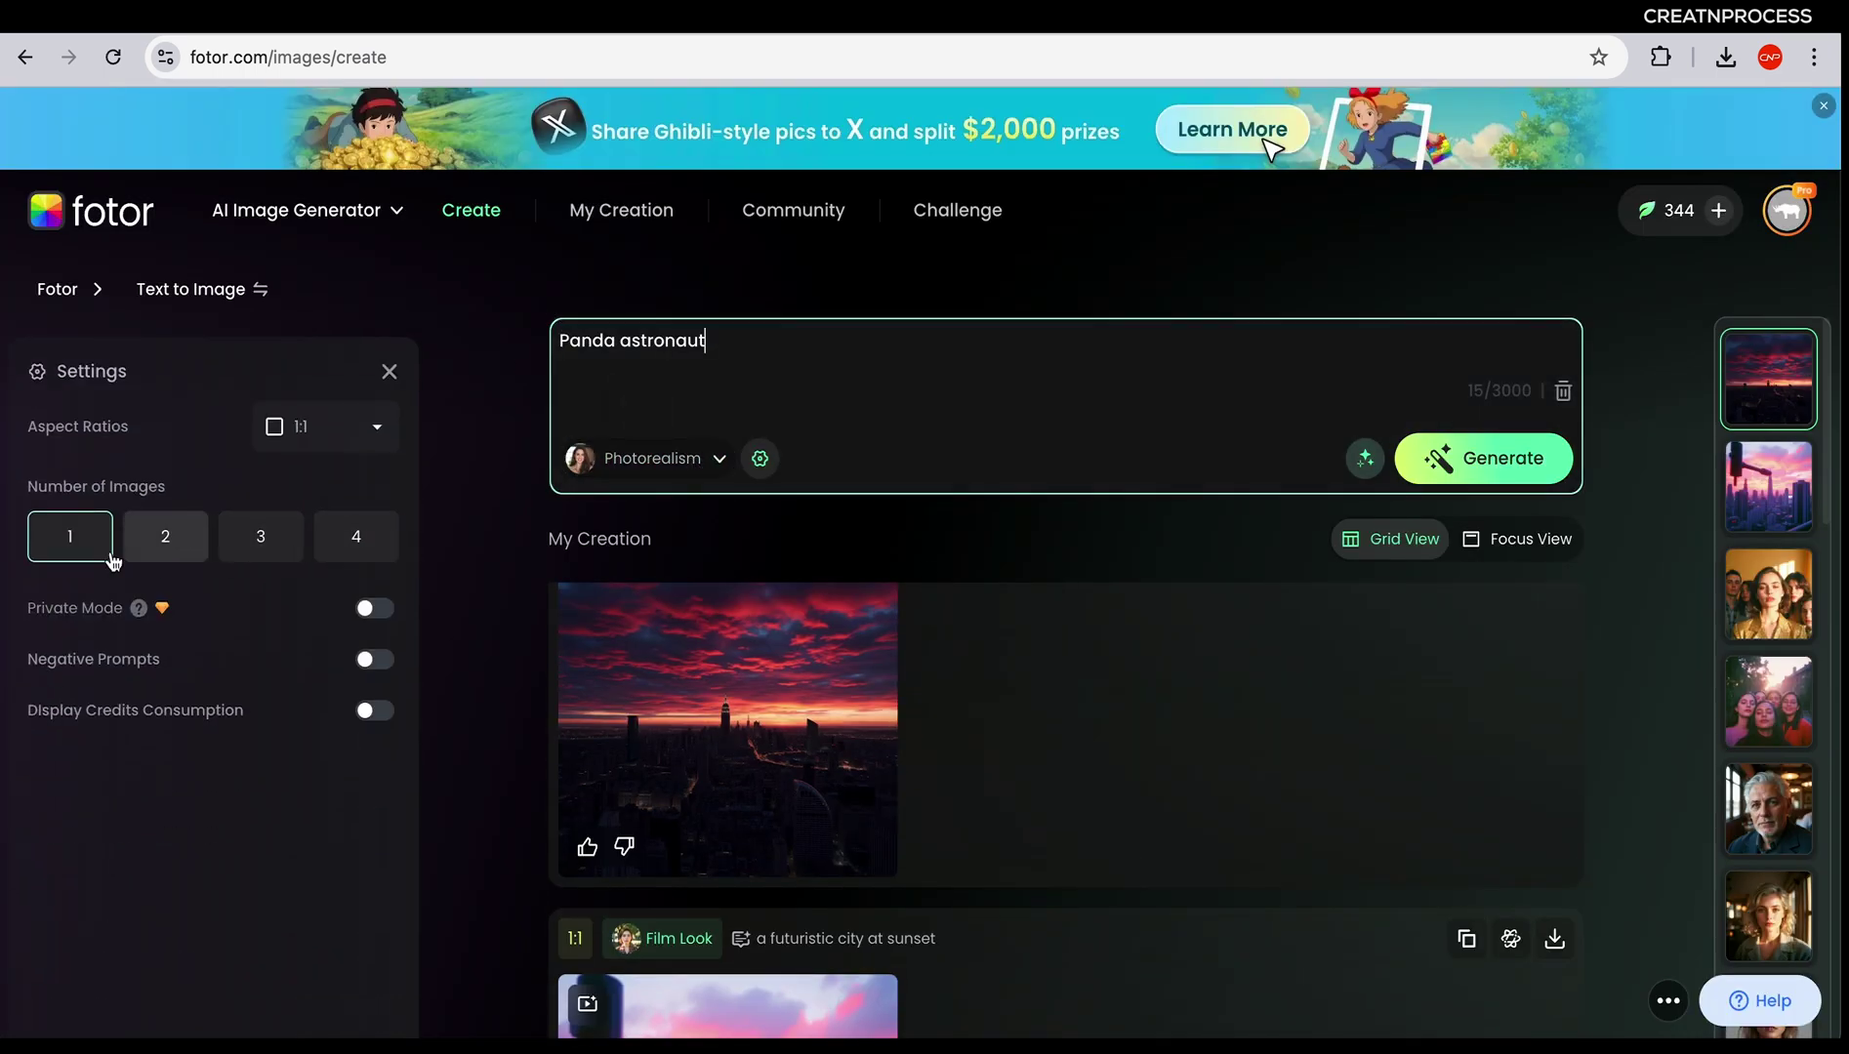
{"action": "left_click", "coordinate": [167, 542]}
{"action": "left_click", "coordinate": [644, 477]}
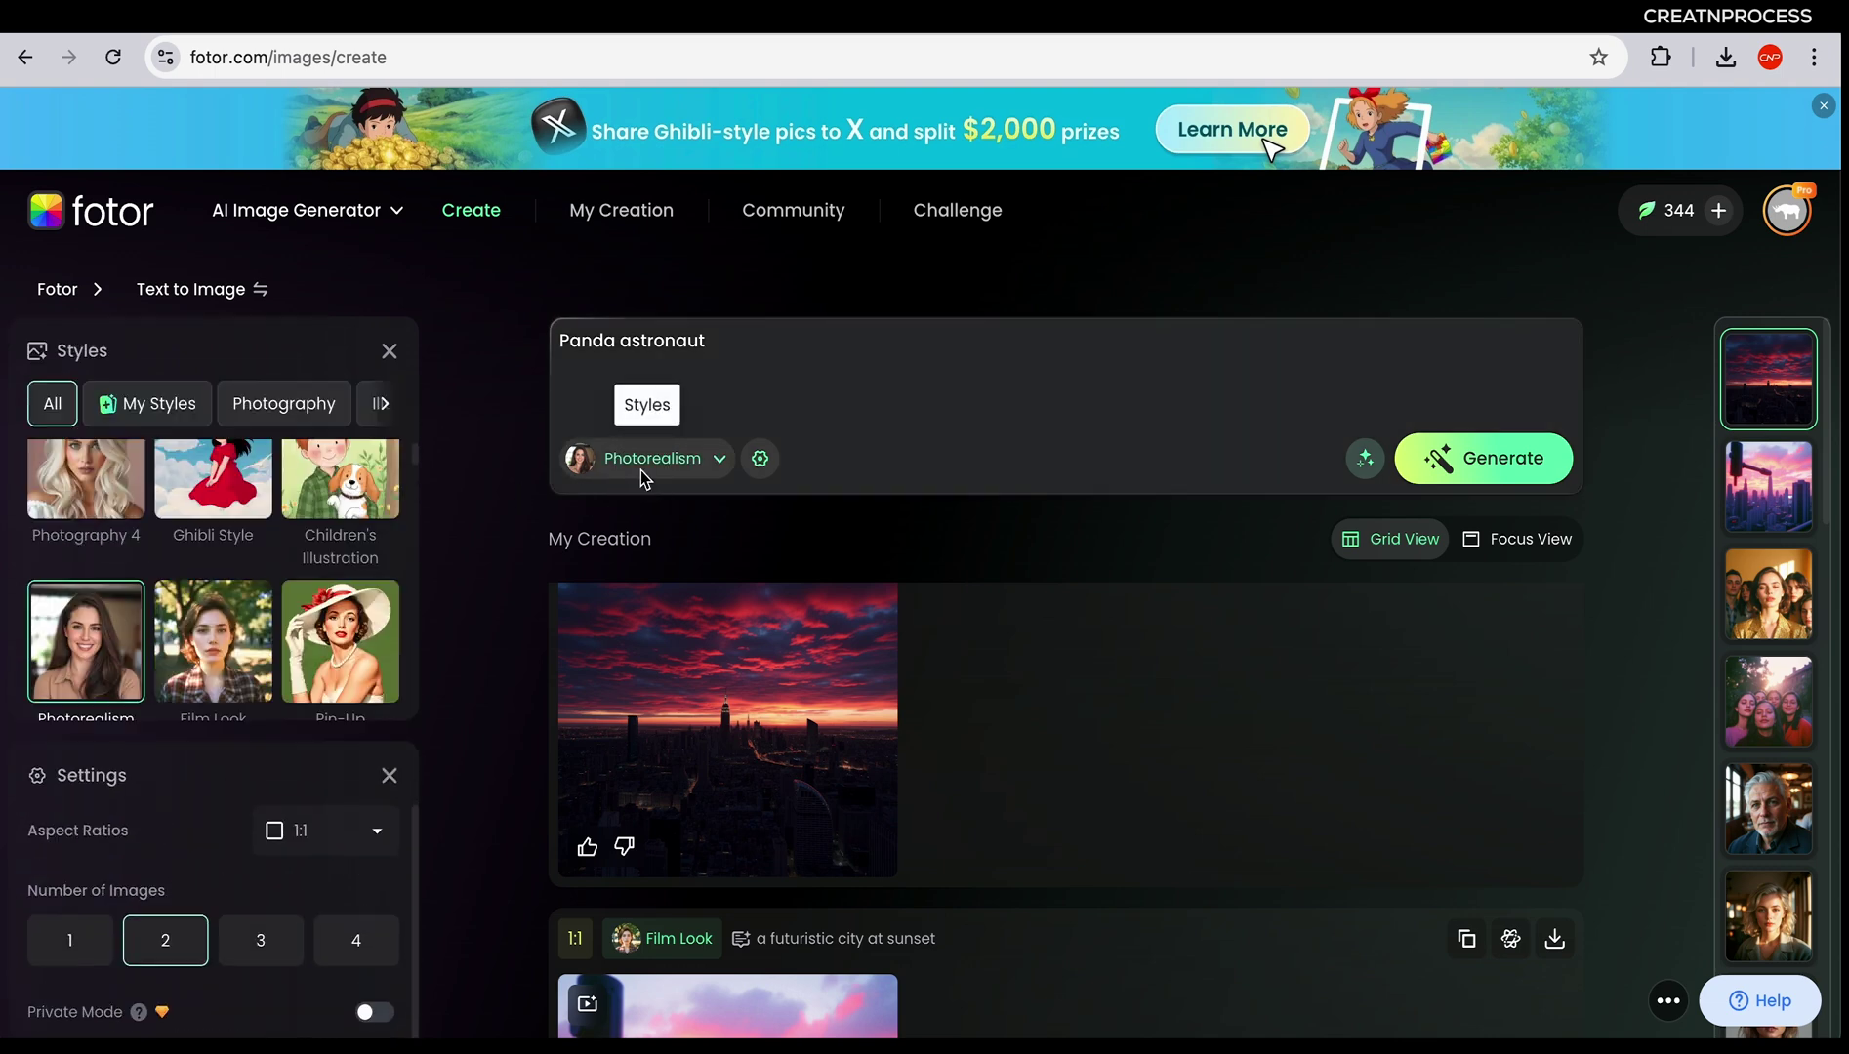
{"action": "left_click", "coordinate": [115, 632]}
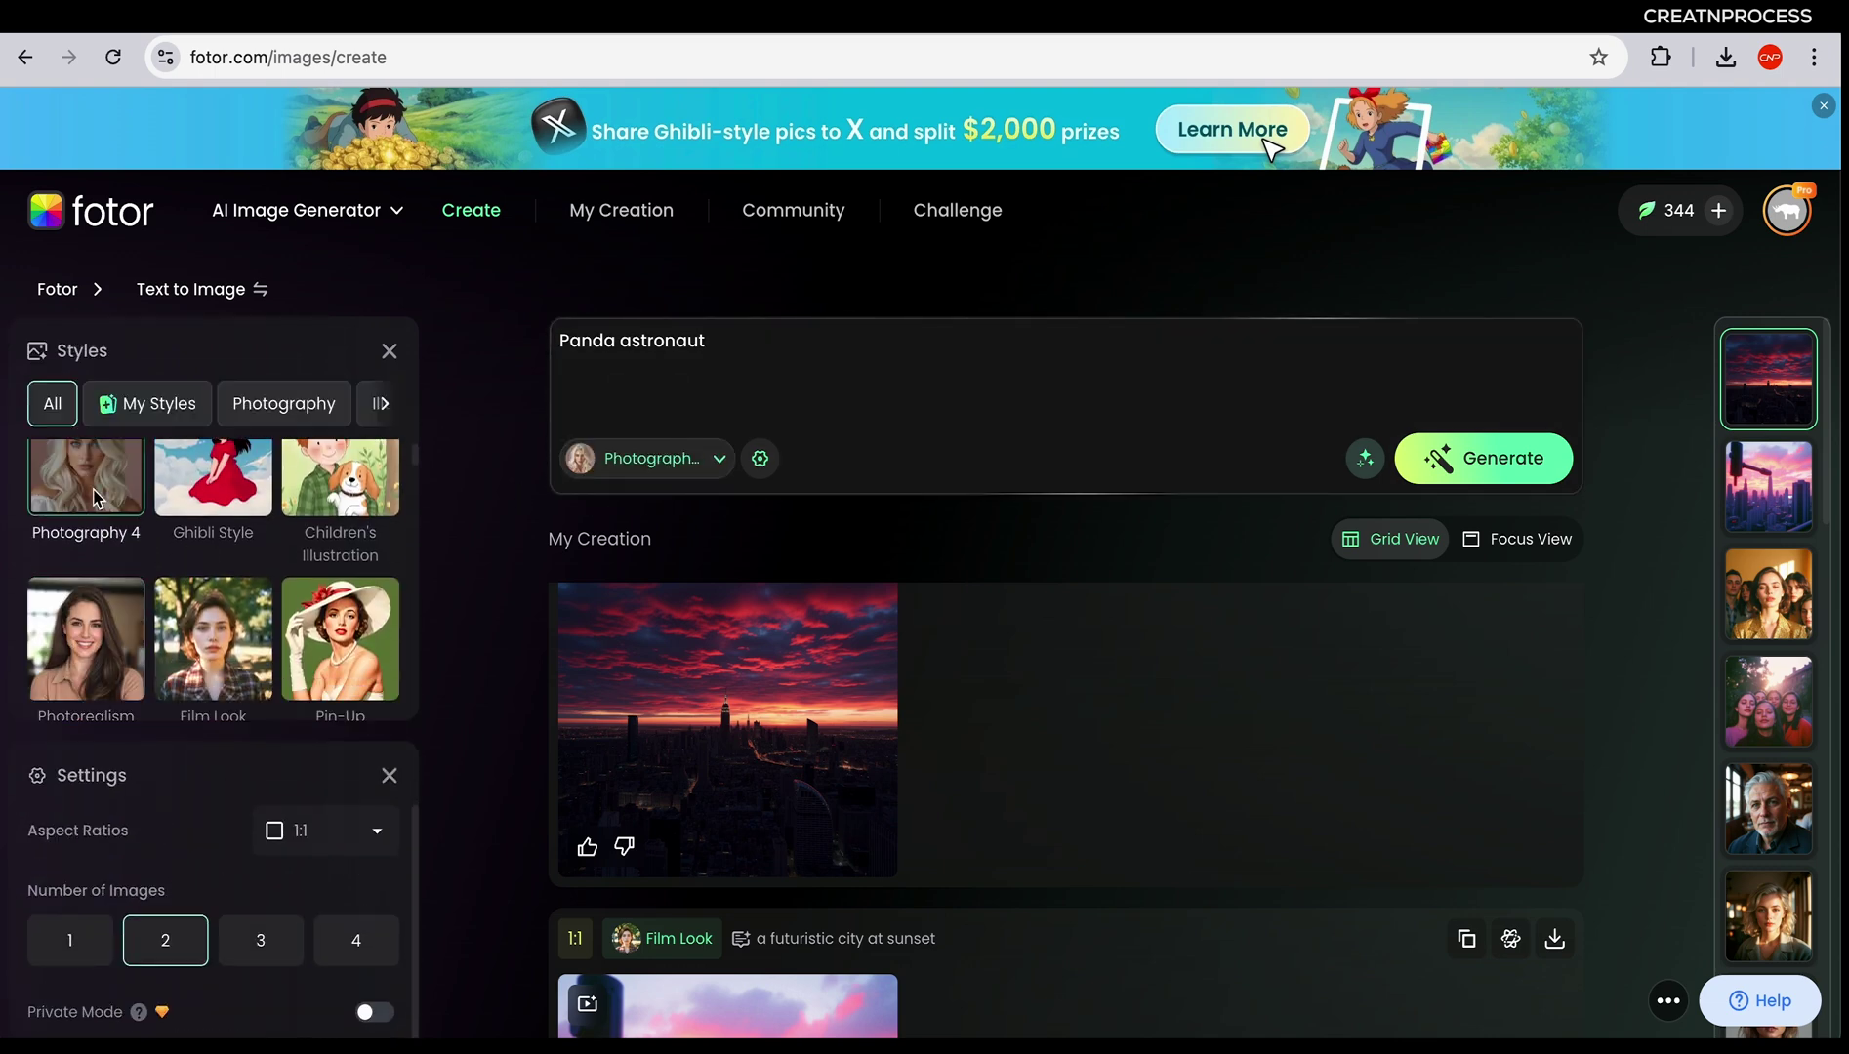
{"action": "left_click", "coordinate": [90, 530]}
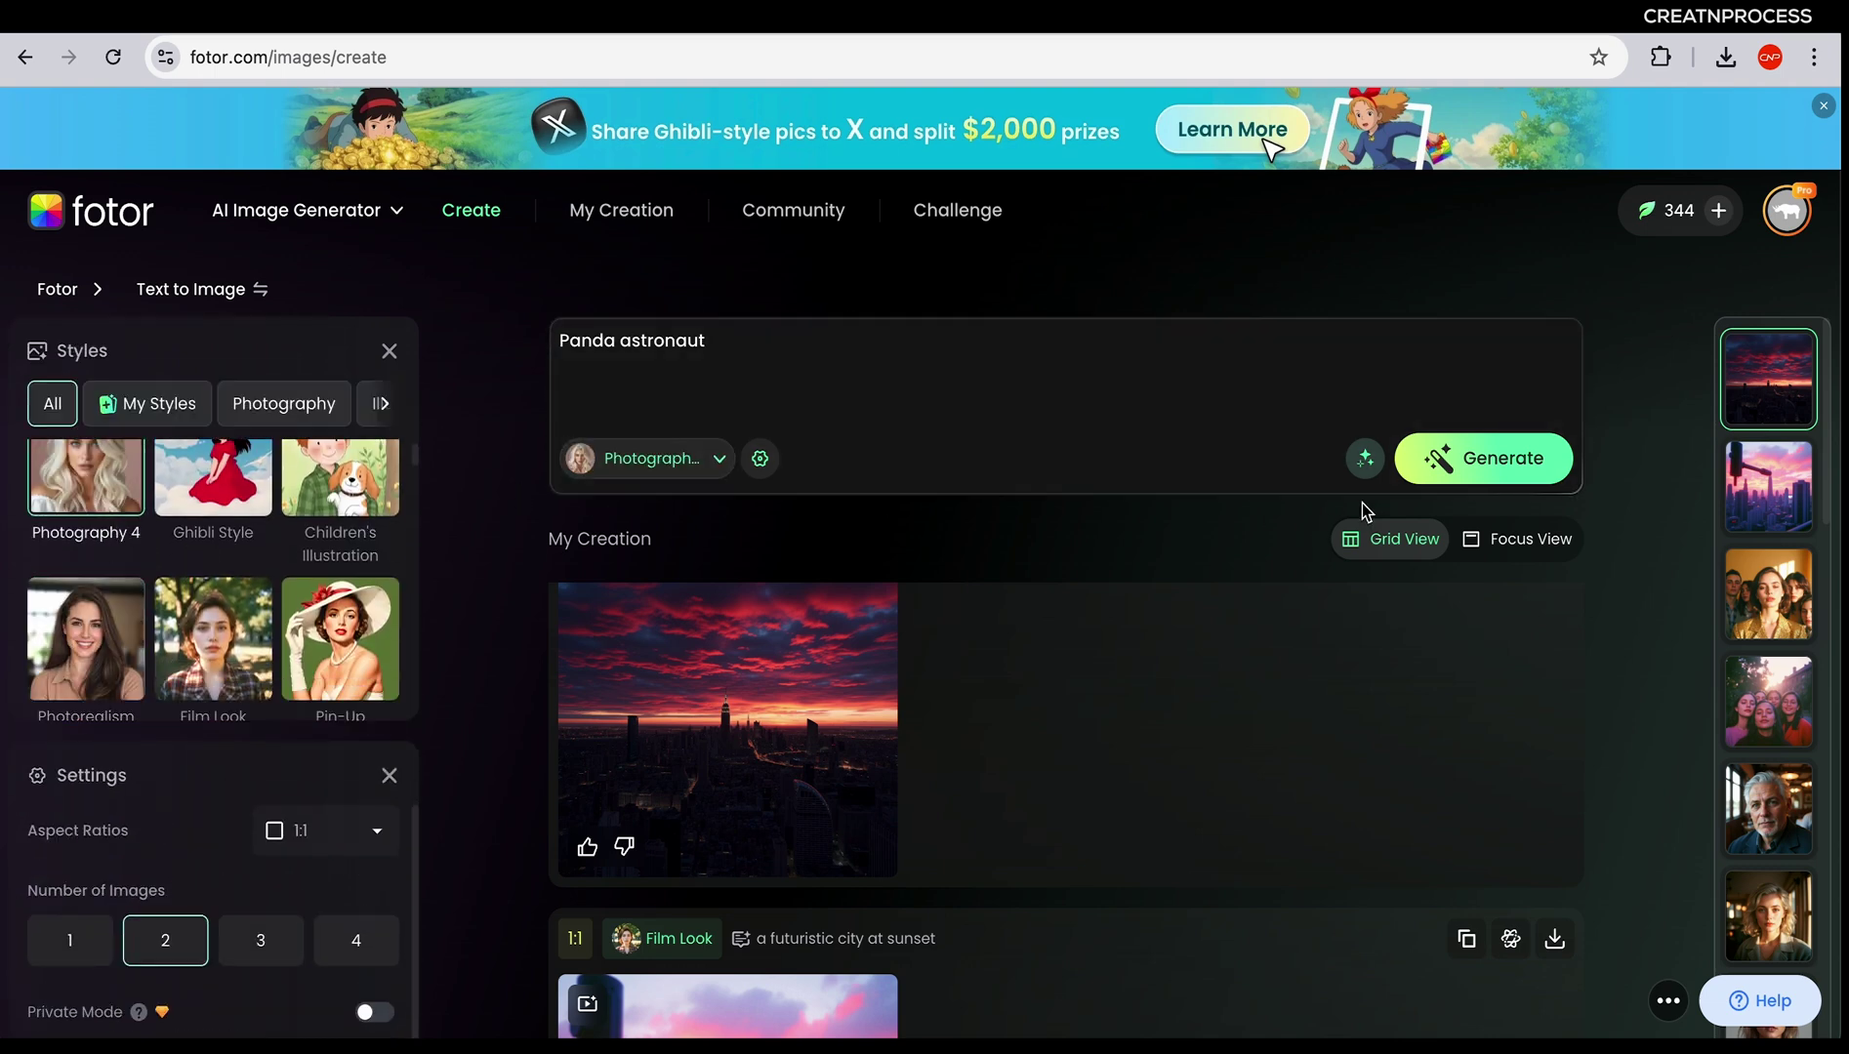
{"action": "left_click", "coordinate": [1463, 471]}
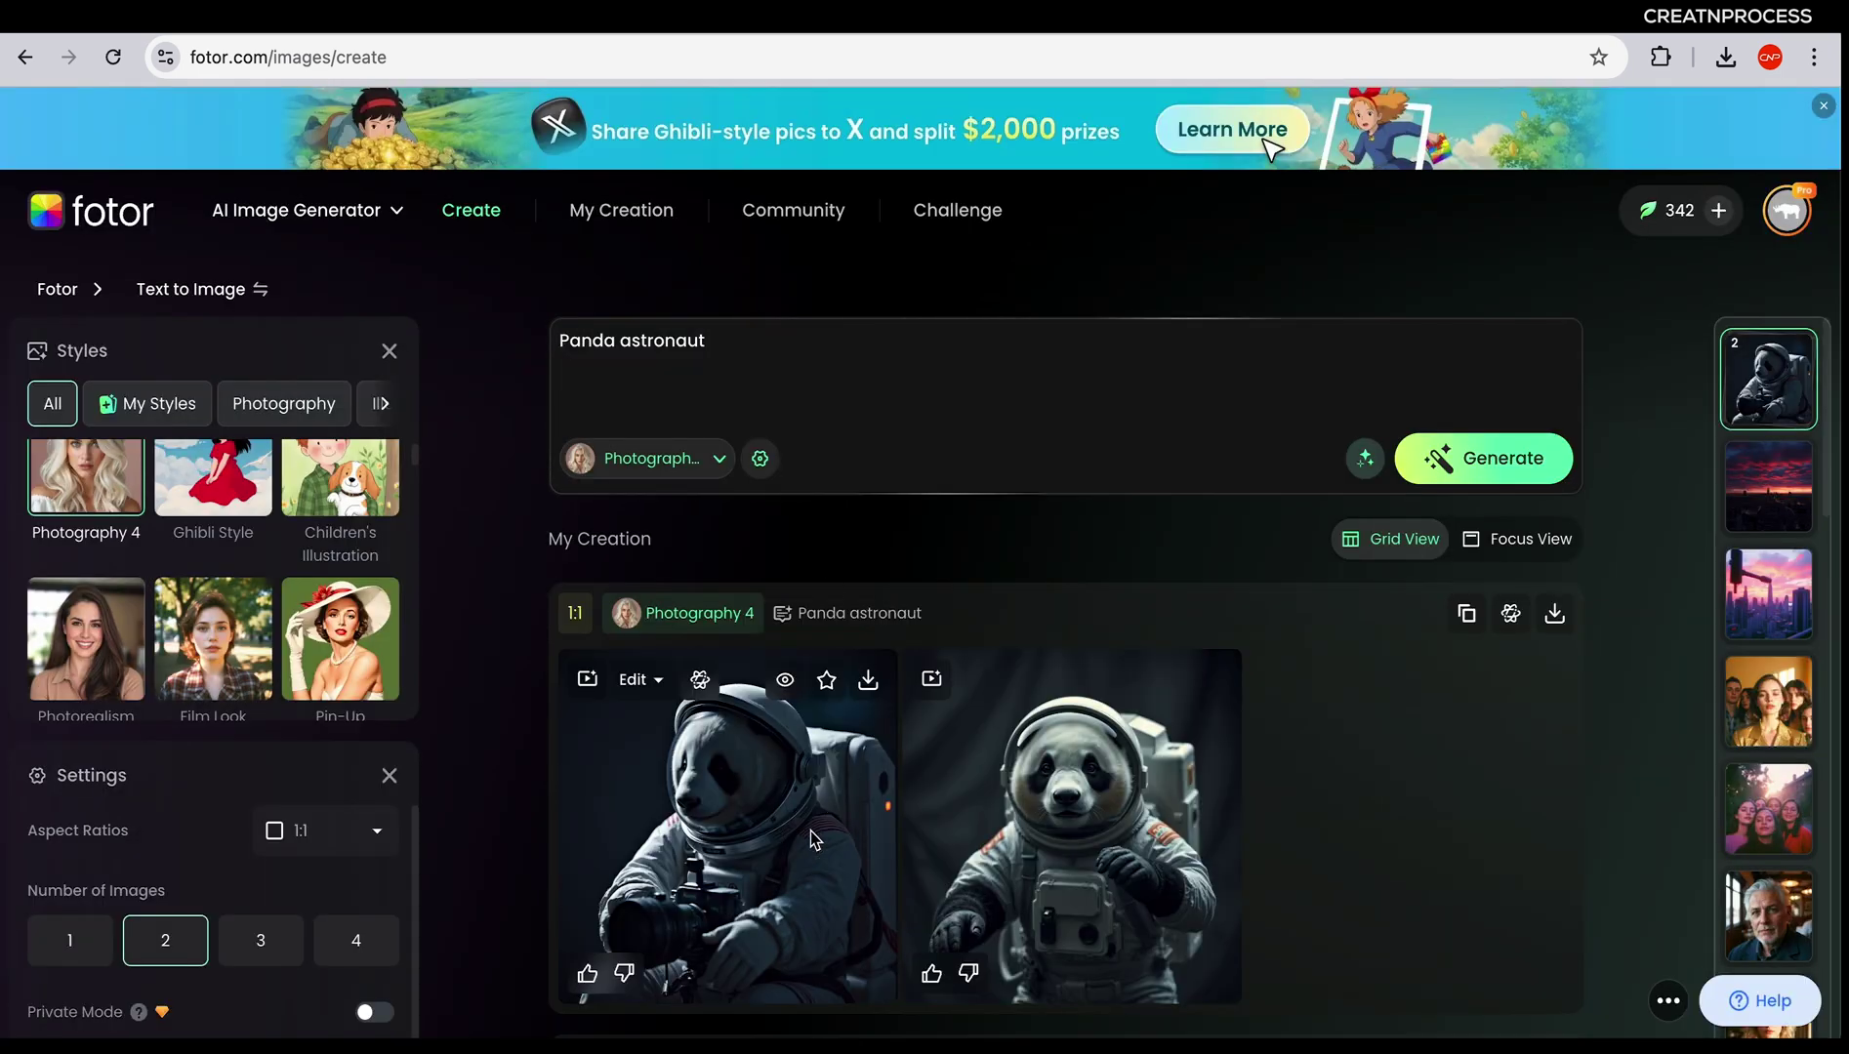
Preview both panda astronaut images full size, then close the preview
{"action": "left_click", "coordinate": [810, 831]}
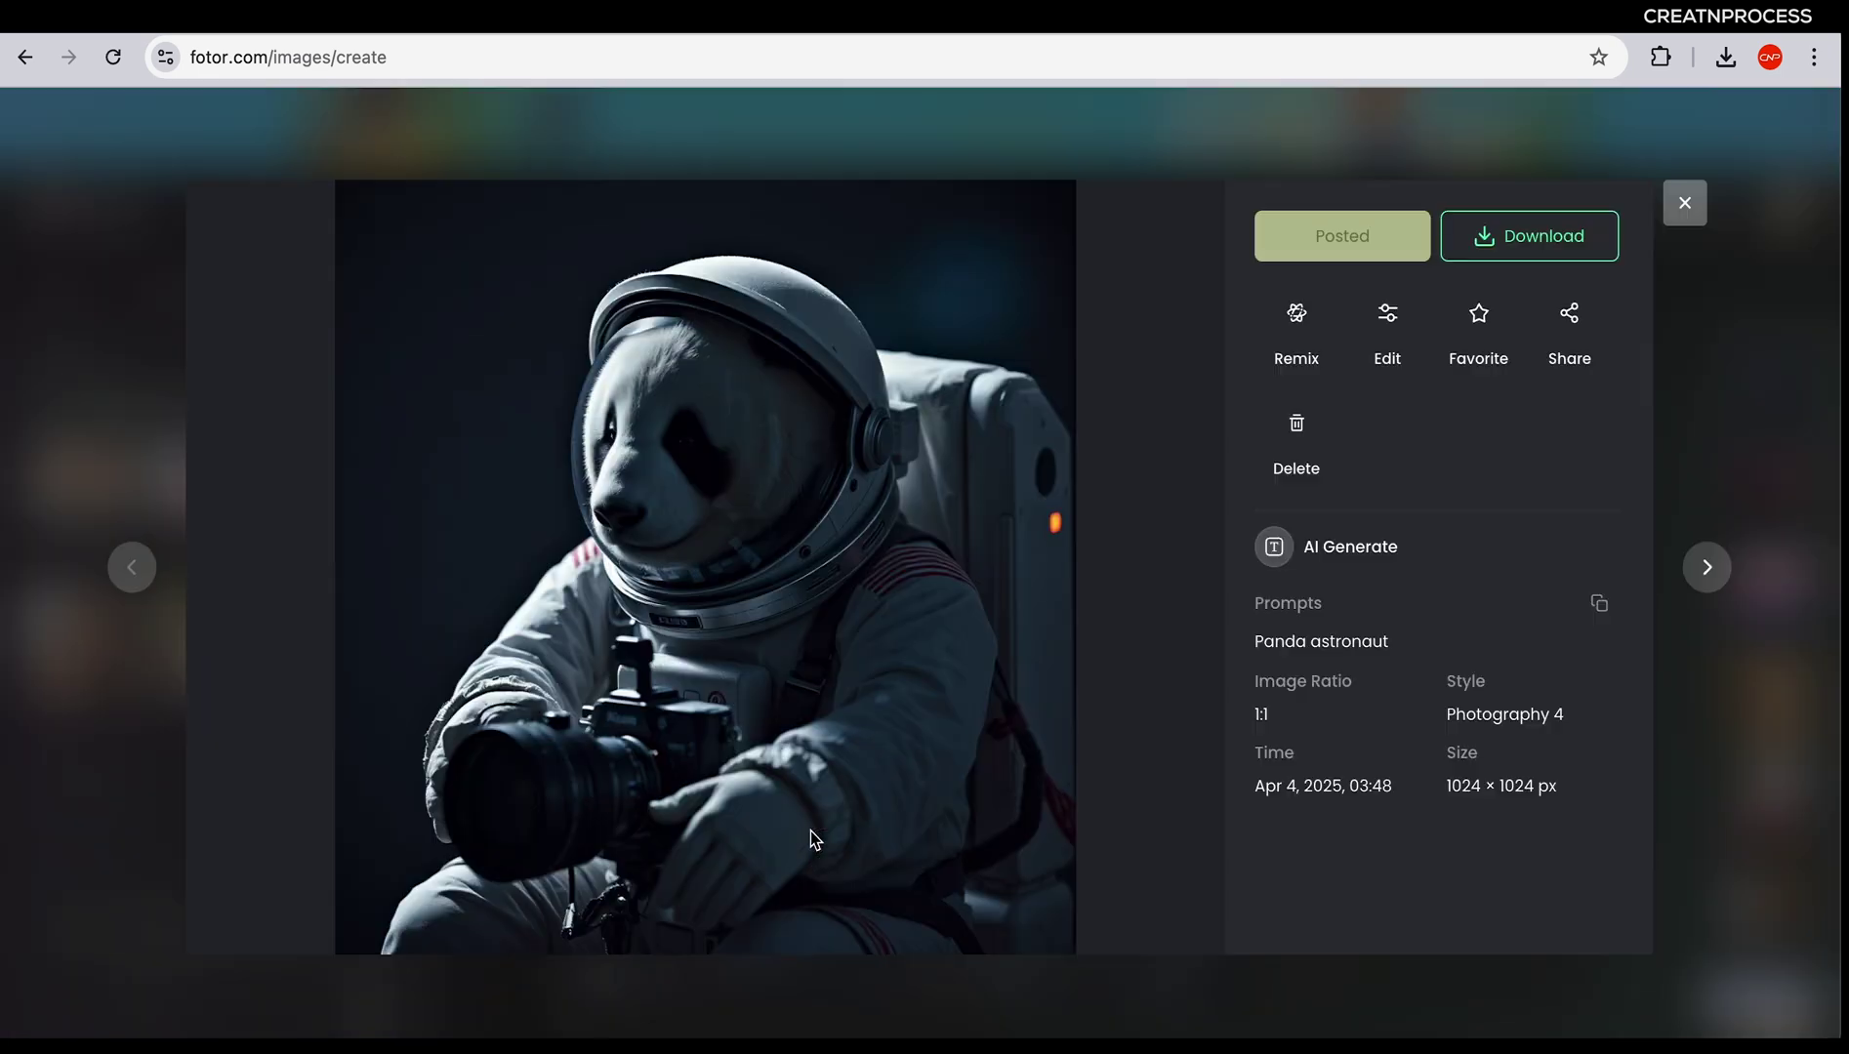
{"action": "left_click", "coordinate": [1706, 566]}
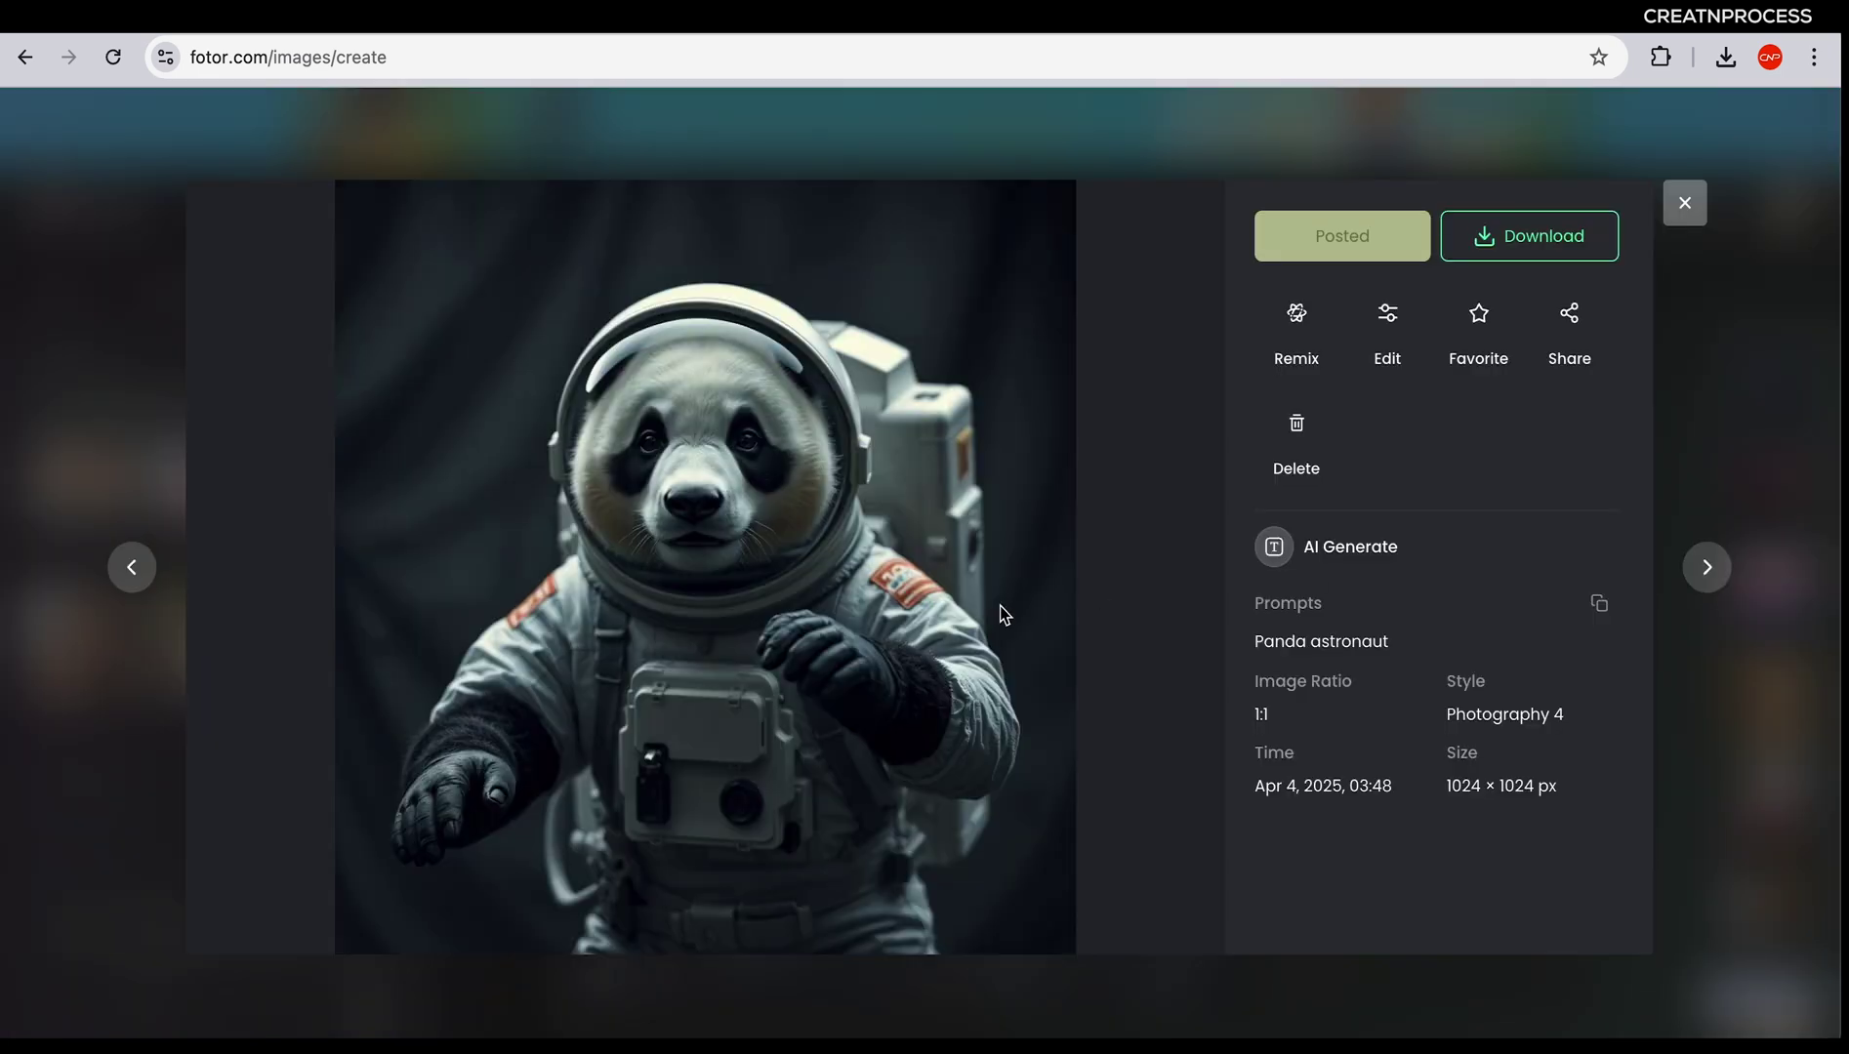
{"action": "left_click", "coordinate": [137, 576]}
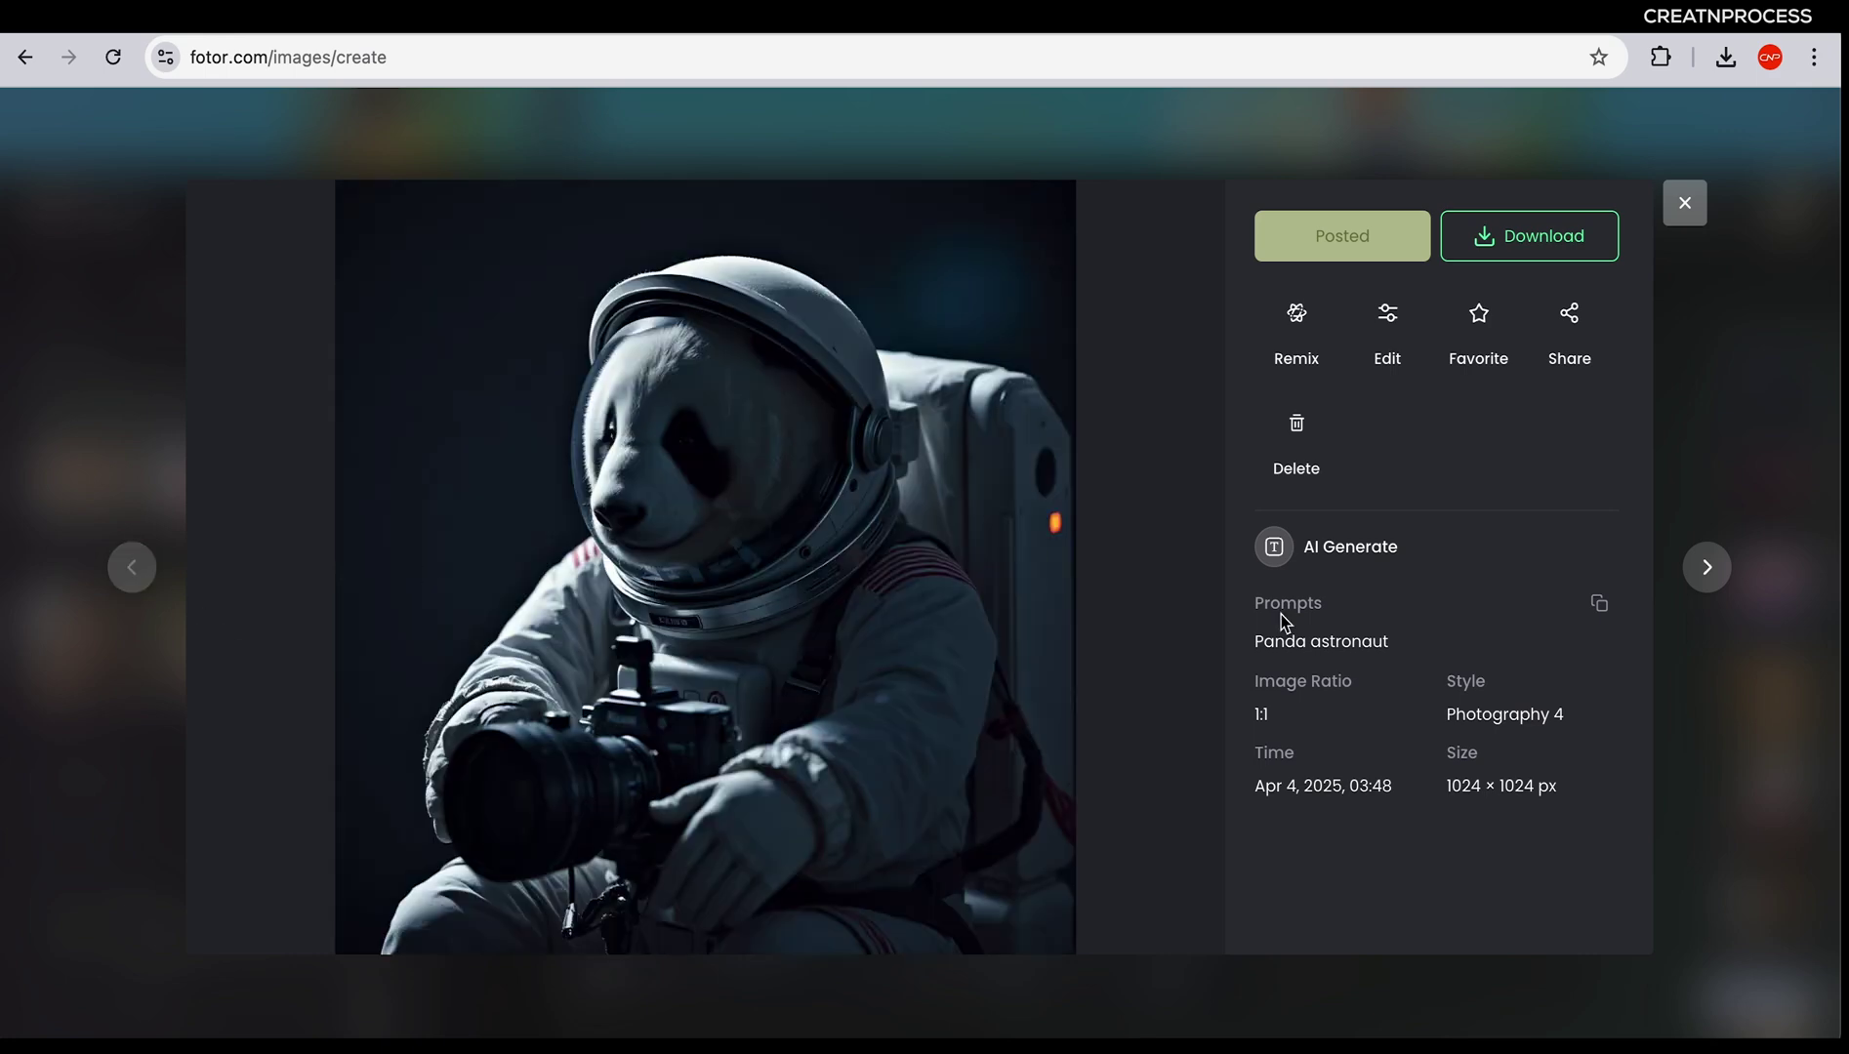
{"action": "key", "text": "Escape"}
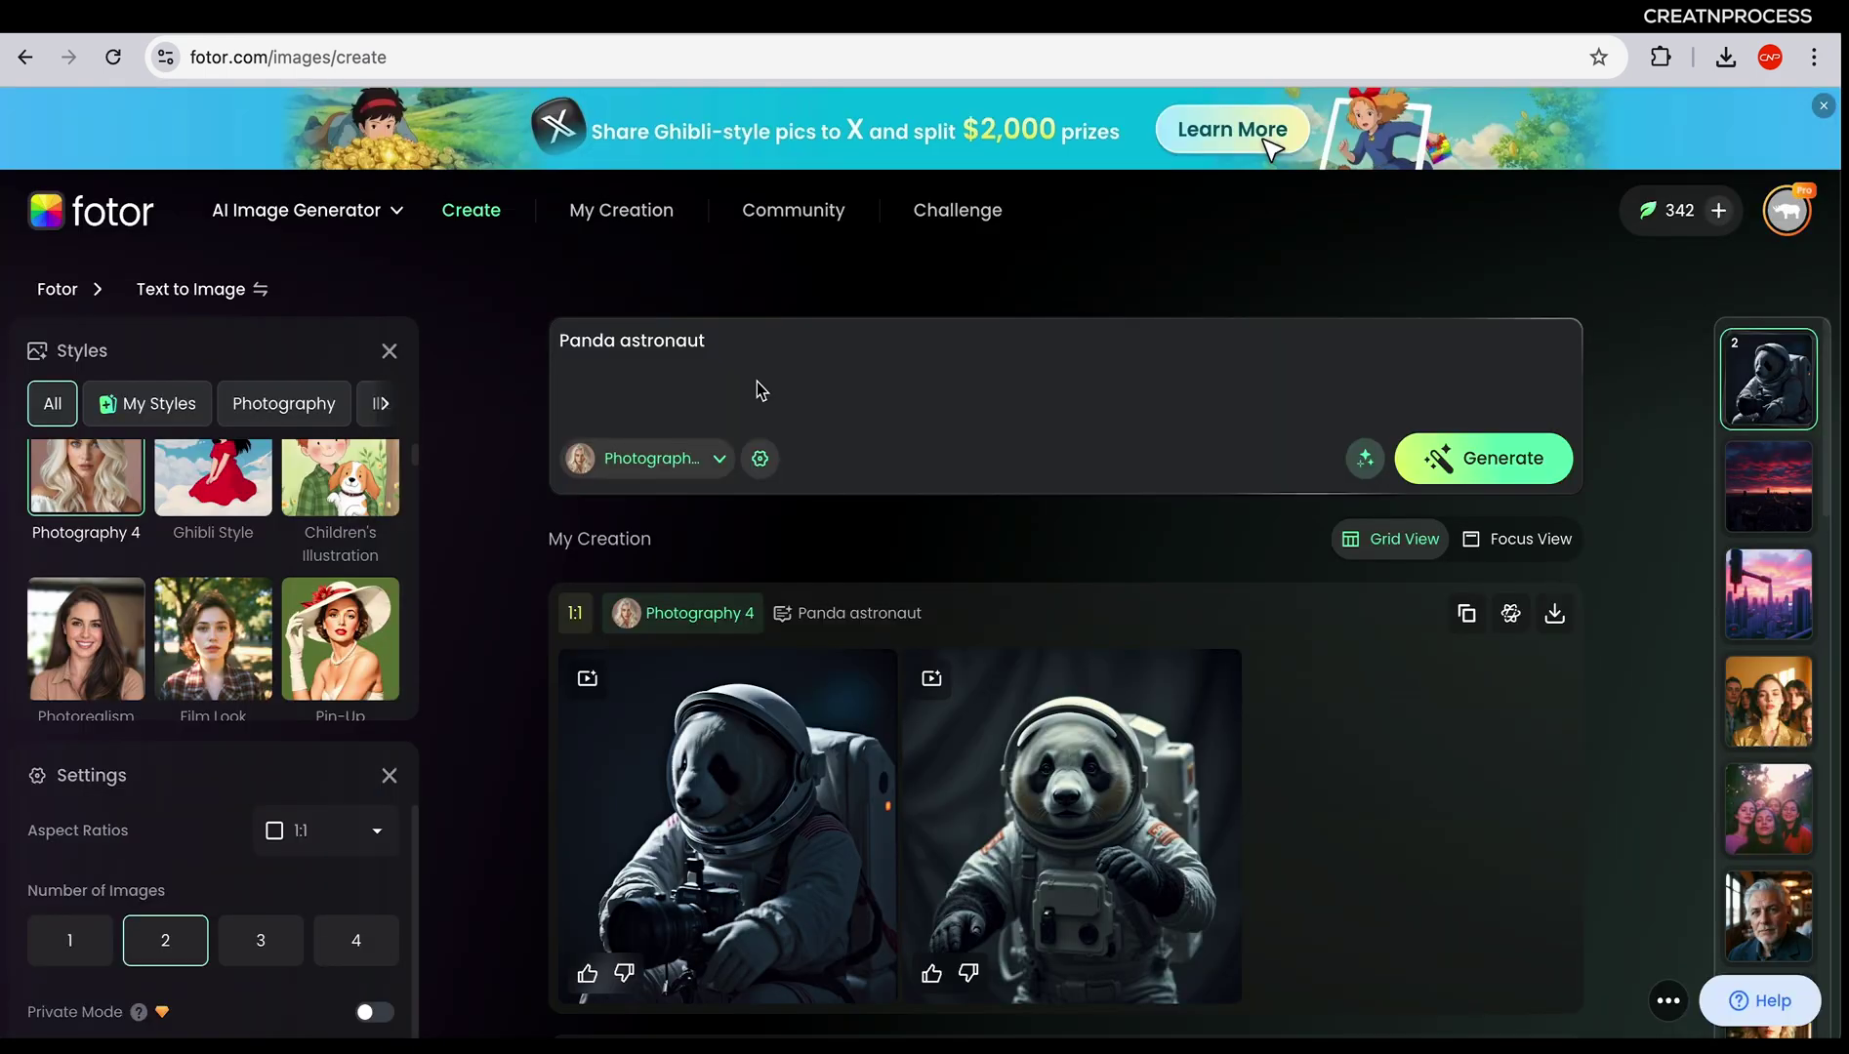
{"action": "left_click", "coordinate": [778, 378]}
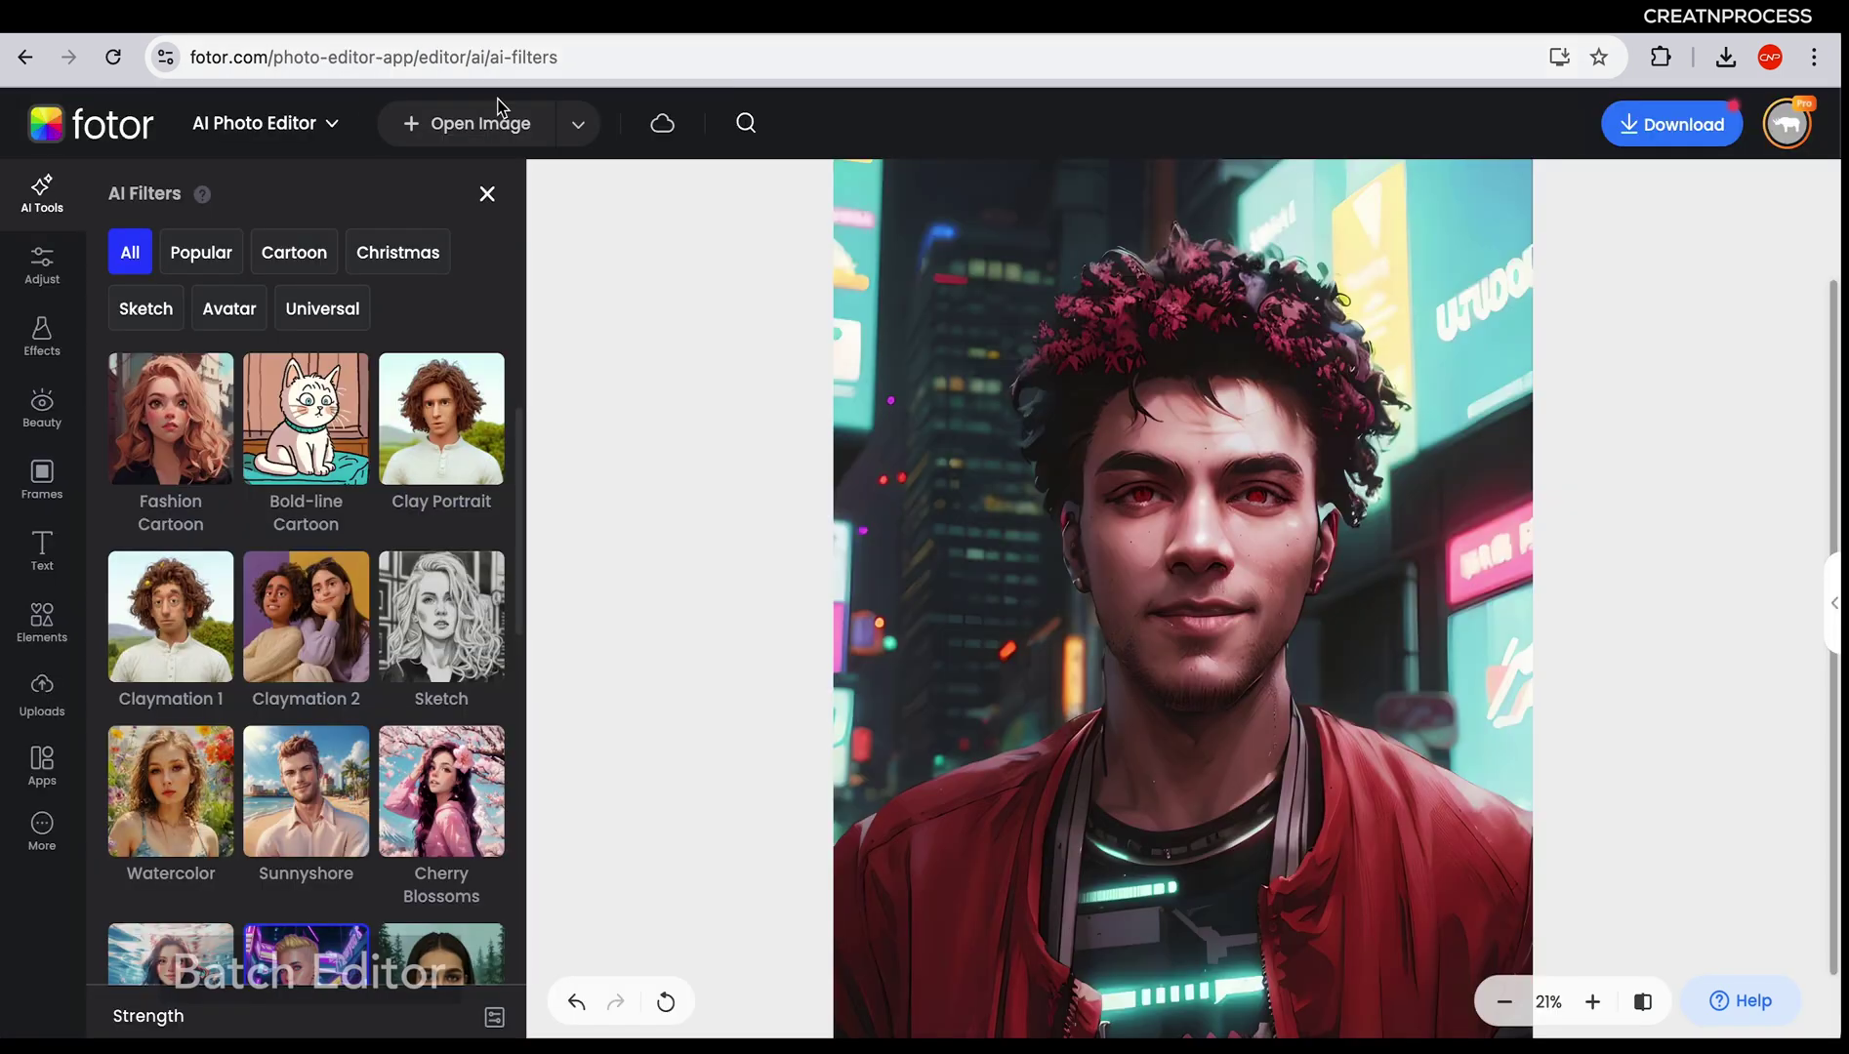
{"action": "left_click", "coordinate": [322, 145]}
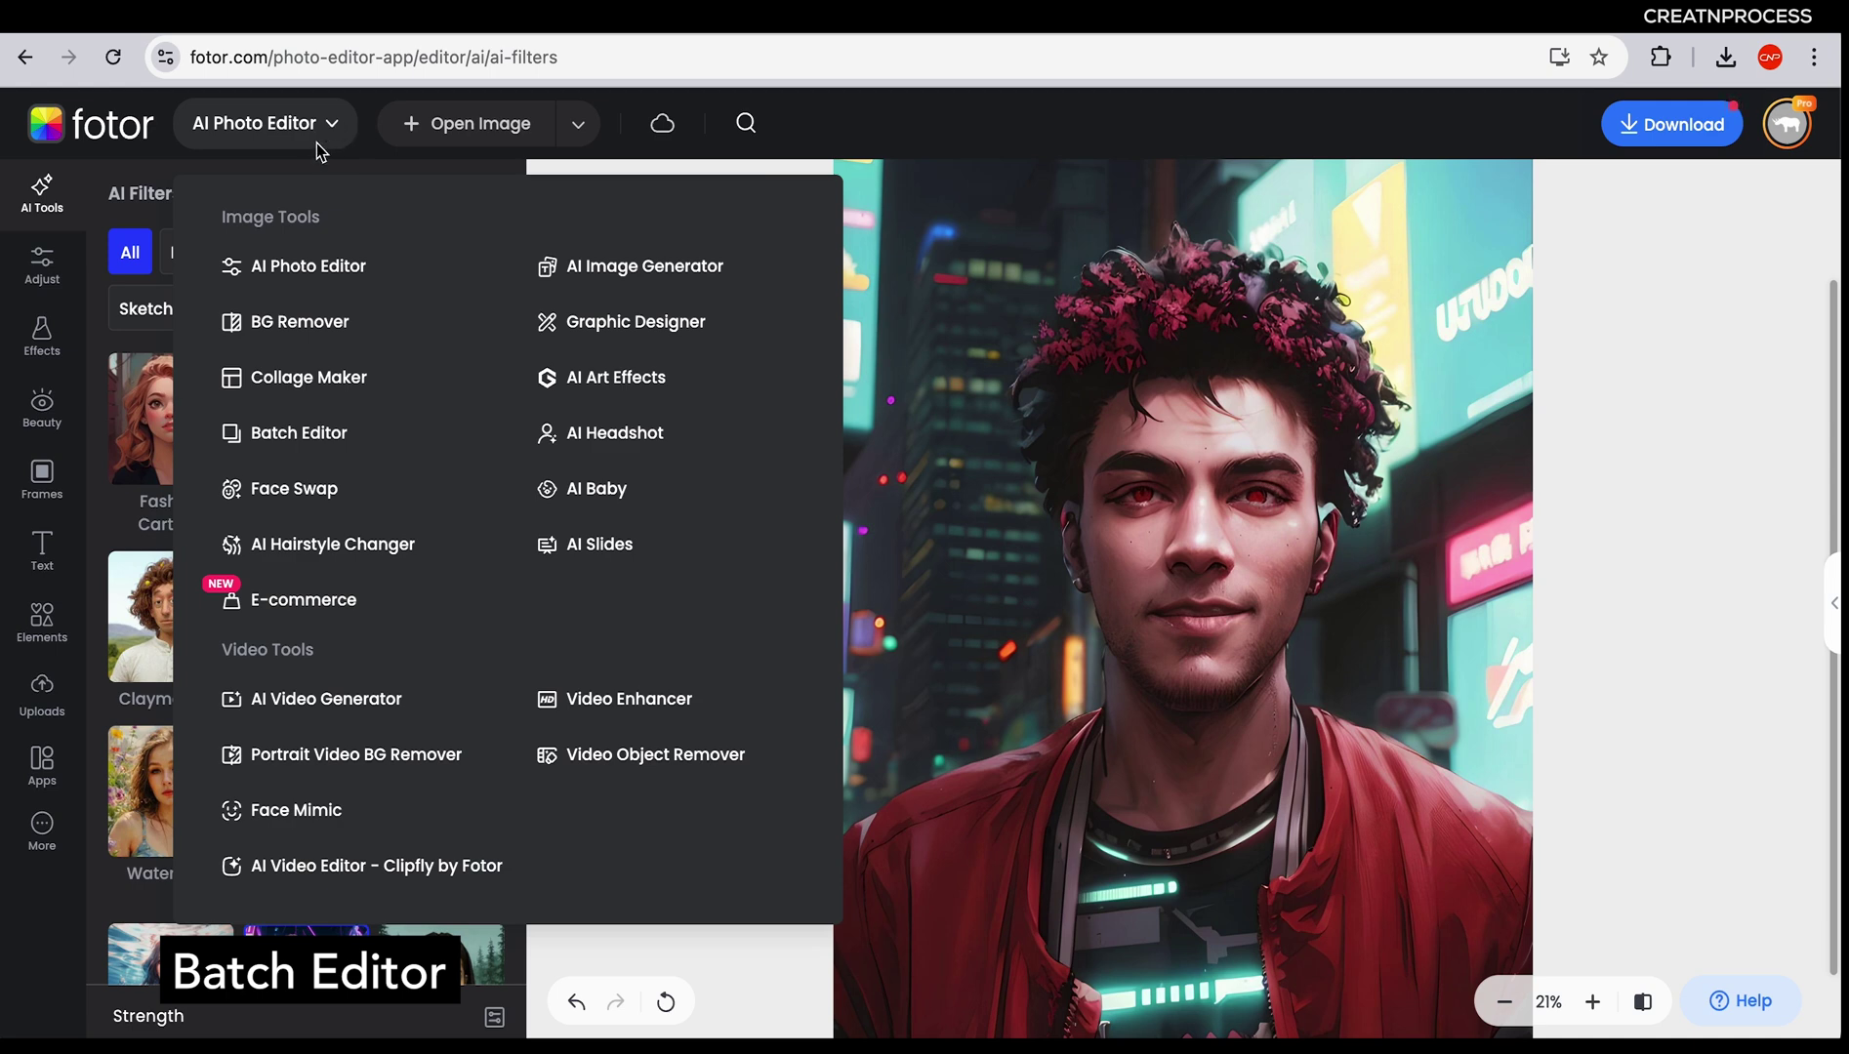
Open the Batch Editor and upload four selected portraits from the Downloads folder
{"action": "left_click", "coordinate": [305, 448]}
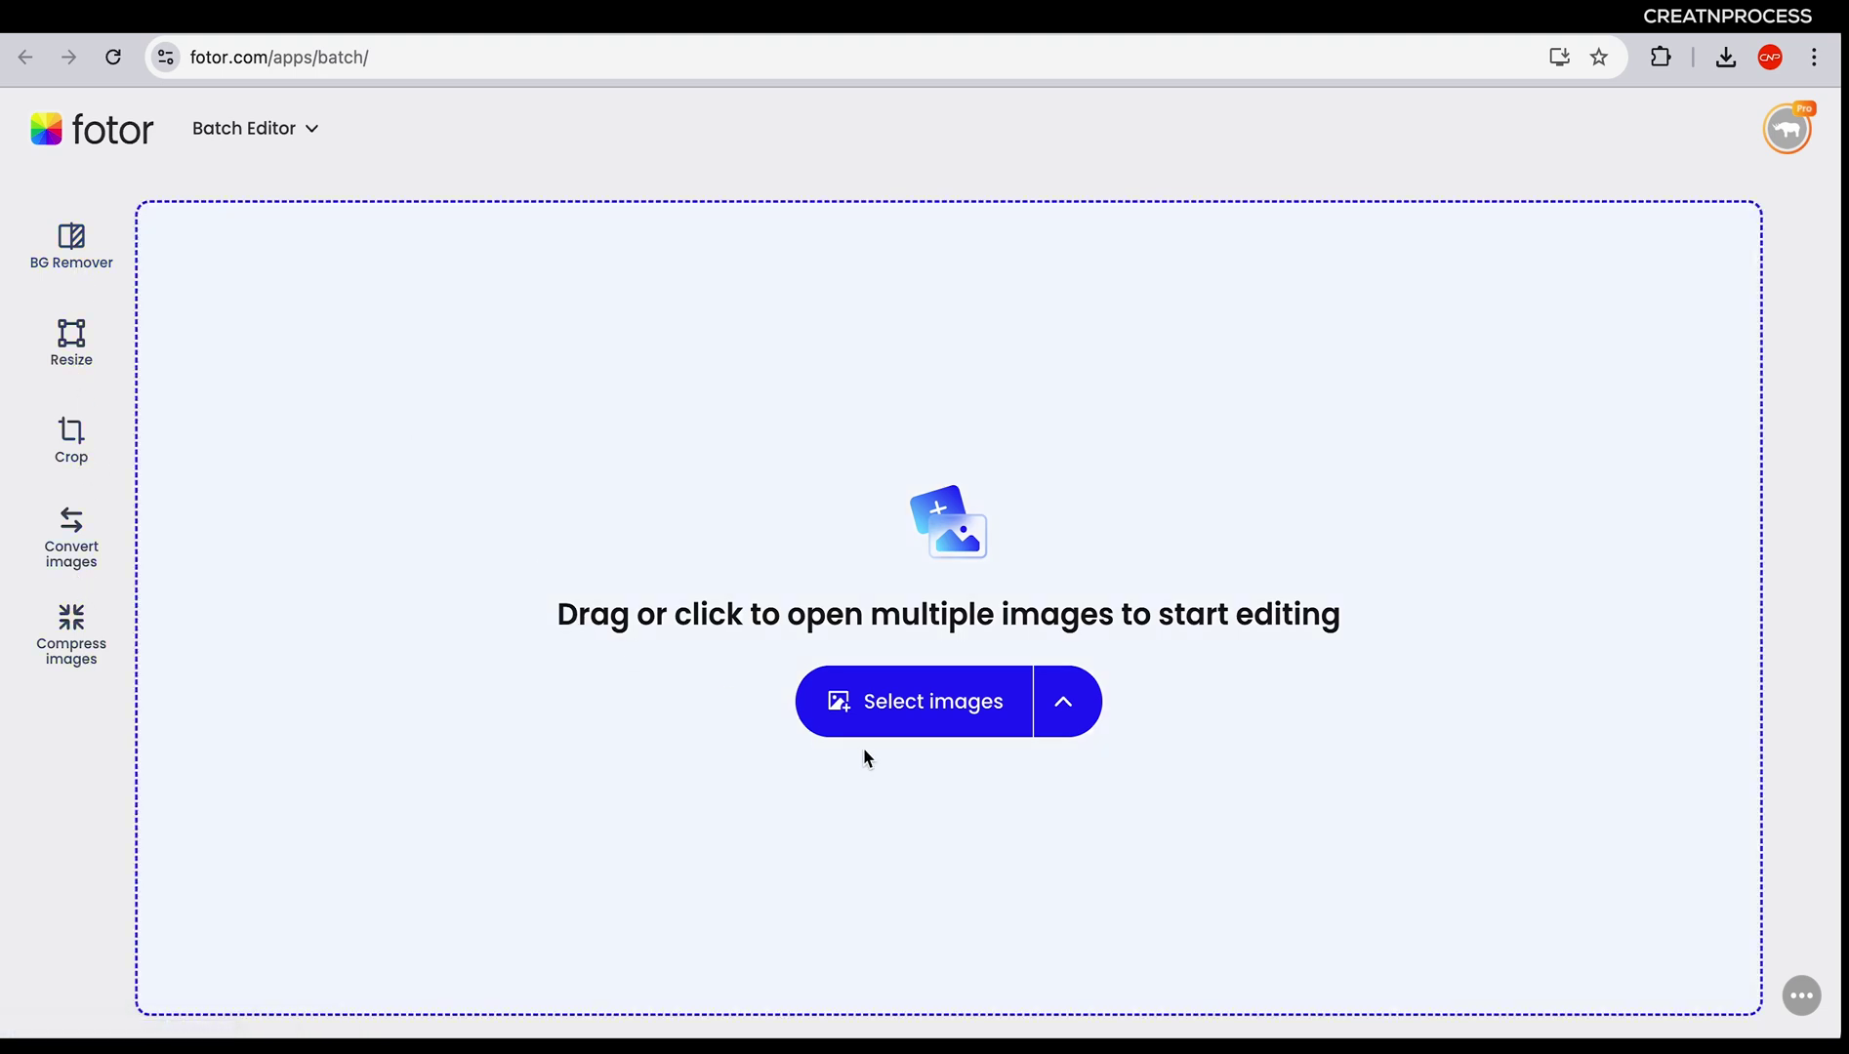
{"action": "left_click", "coordinate": [882, 737]}
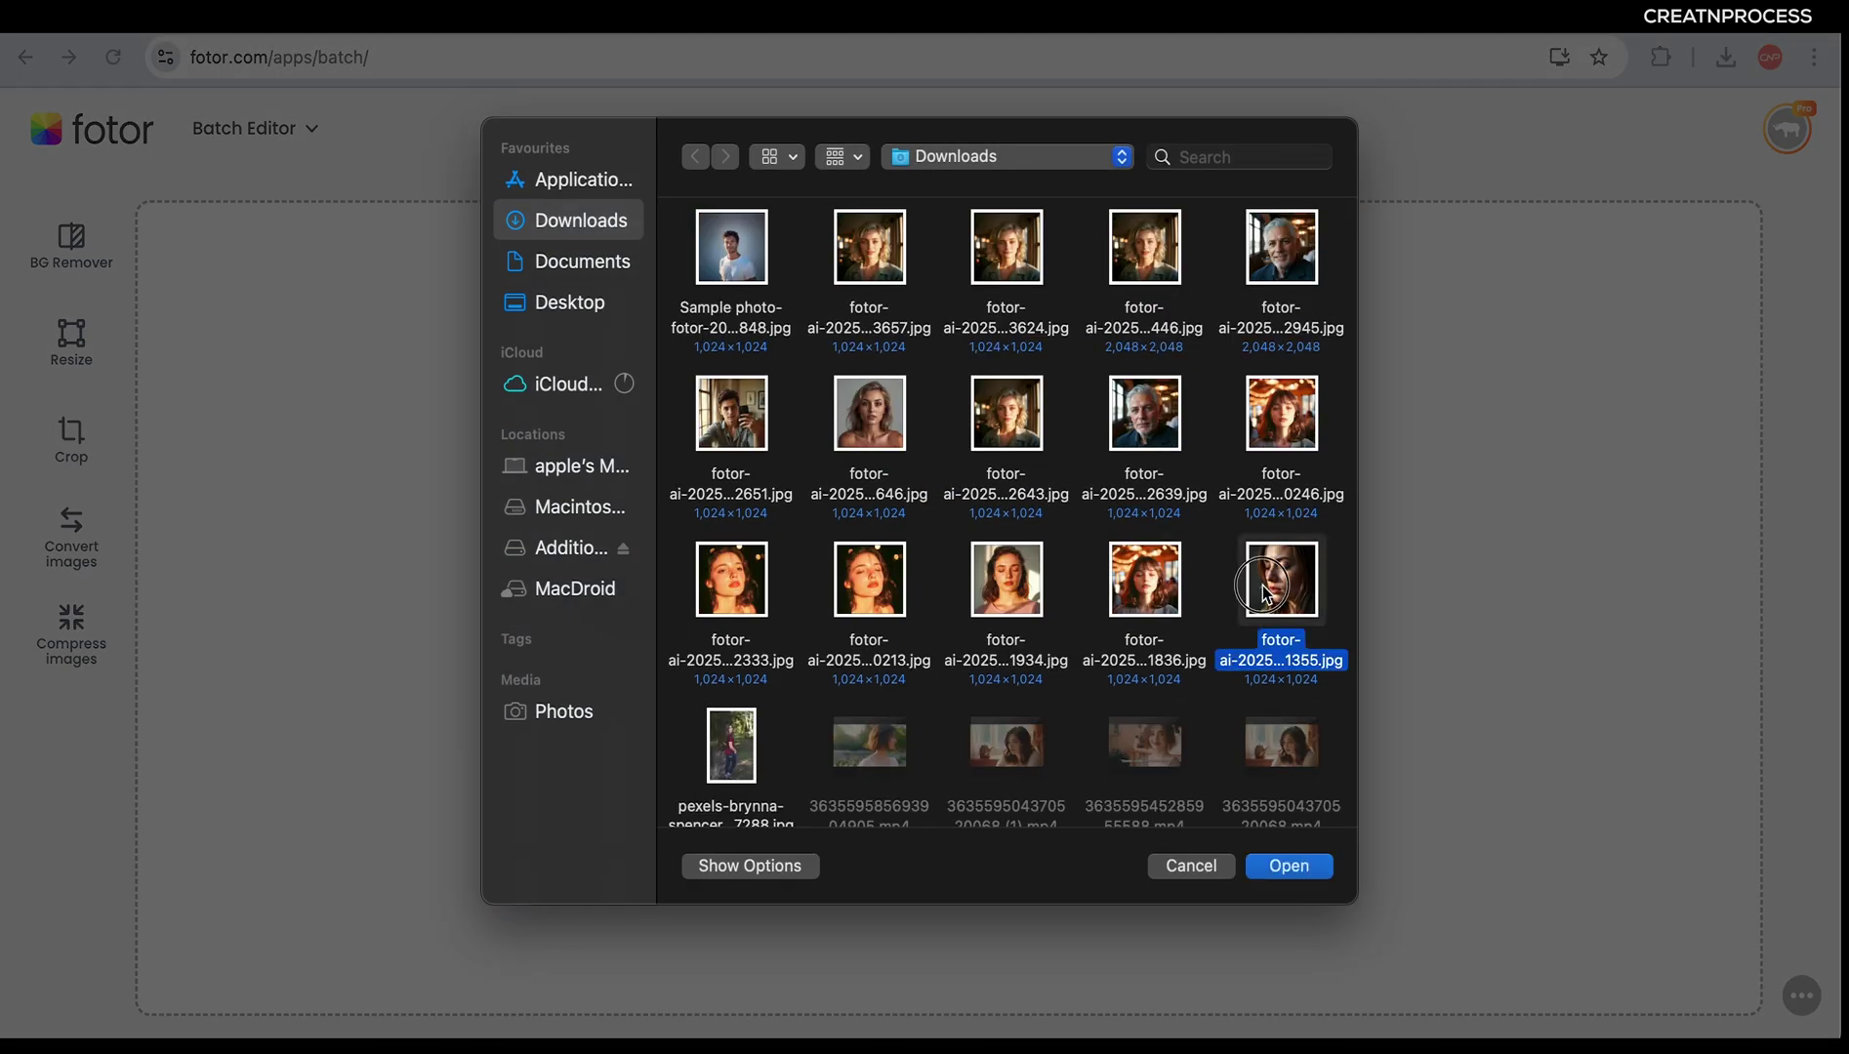
{"action": "left_click", "coordinate": [1280, 474], "text": "super"}
{"action": "left_click", "coordinate": [1176, 420], "text": "super"}
{"action": "left_click", "coordinate": [1178, 549], "text": "super"}
{"action": "left_click", "coordinate": [1282, 869]}
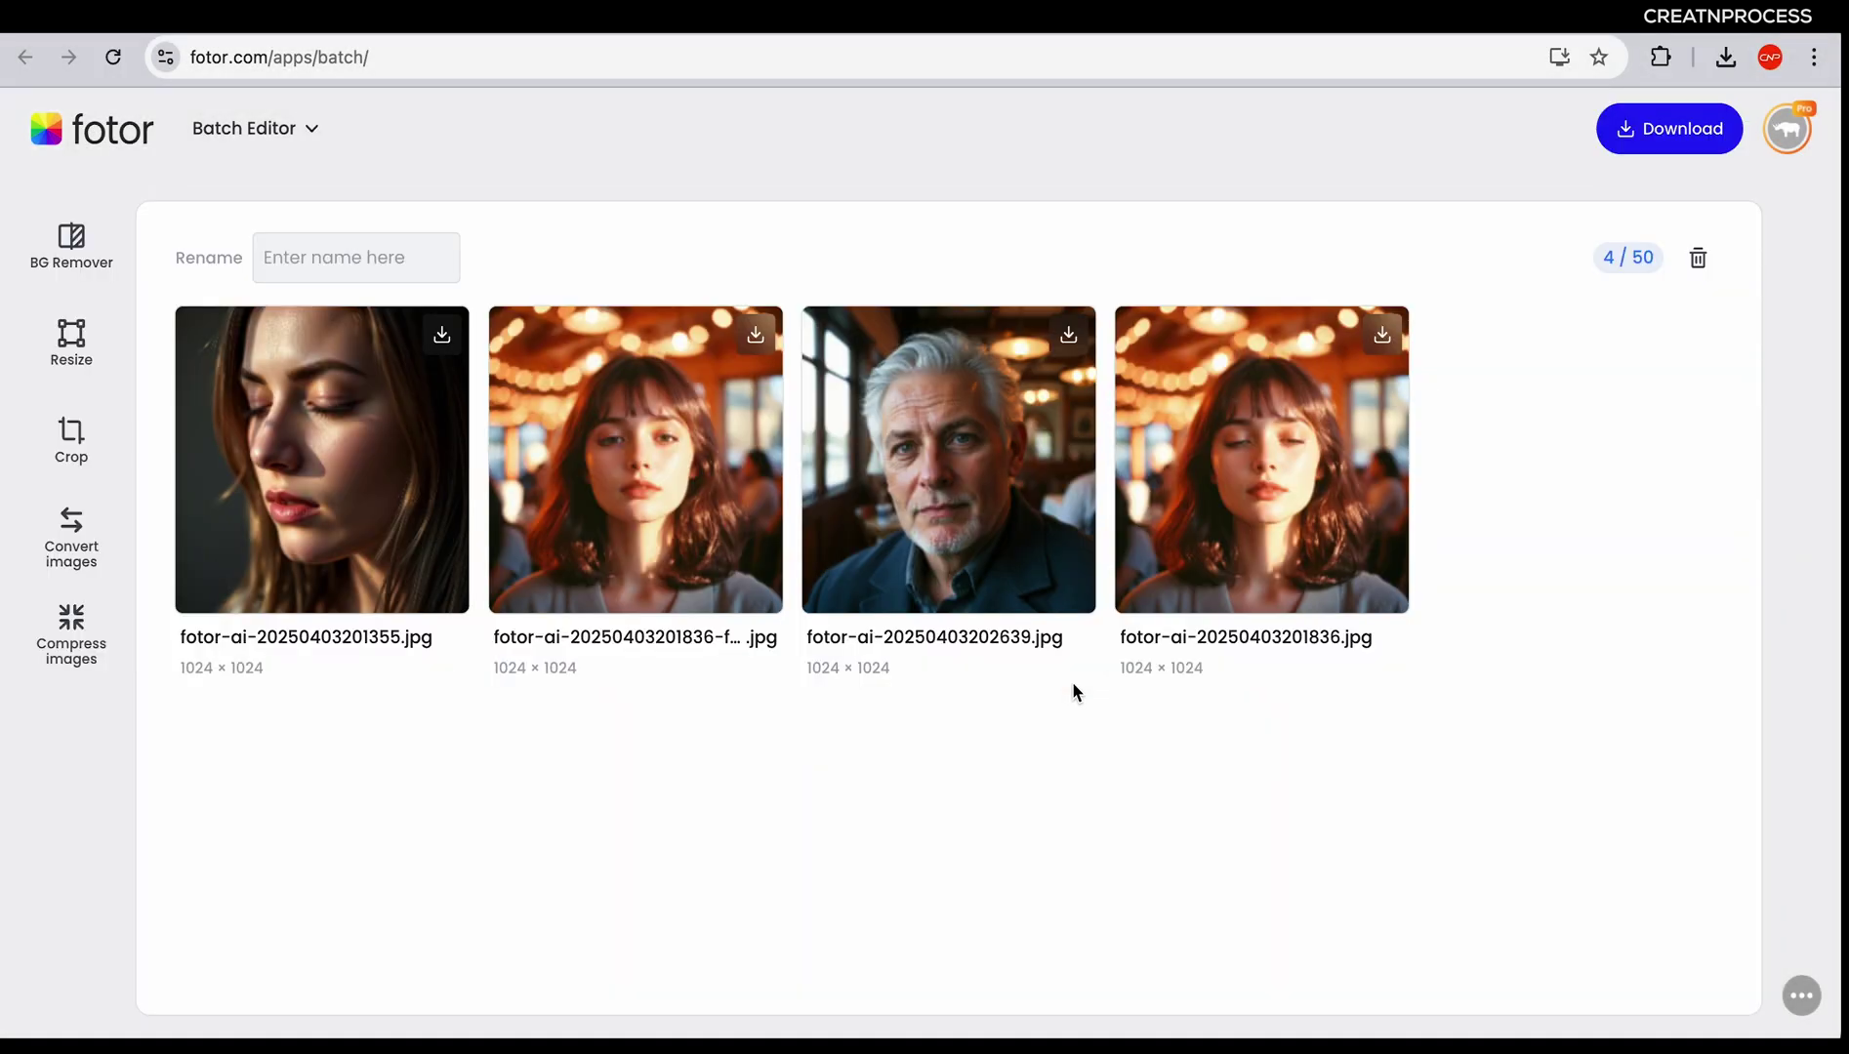
In batch Resize by Pixels, set a custom maximum width
{"action": "left_click", "coordinate": [72, 341]}
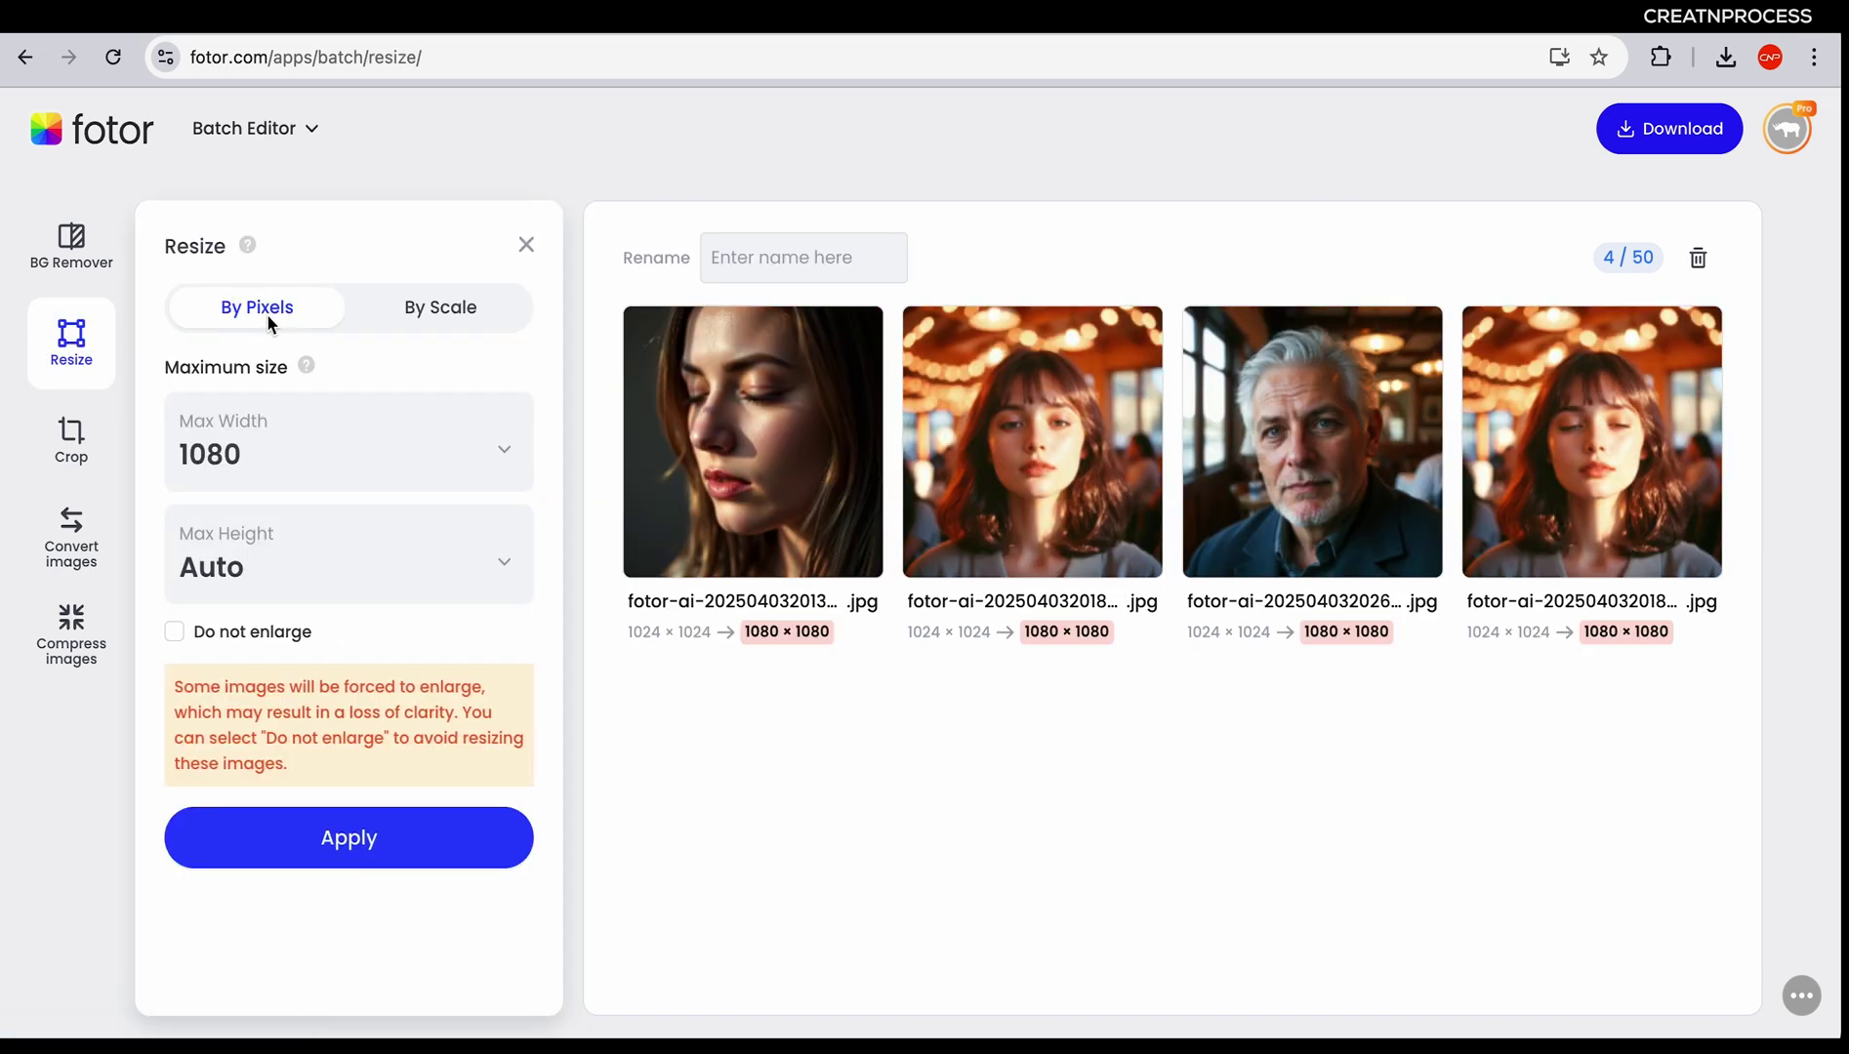
{"action": "left_click", "coordinate": [452, 332]}
{"action": "left_click", "coordinate": [280, 313]}
{"action": "left_click", "coordinate": [359, 448]}
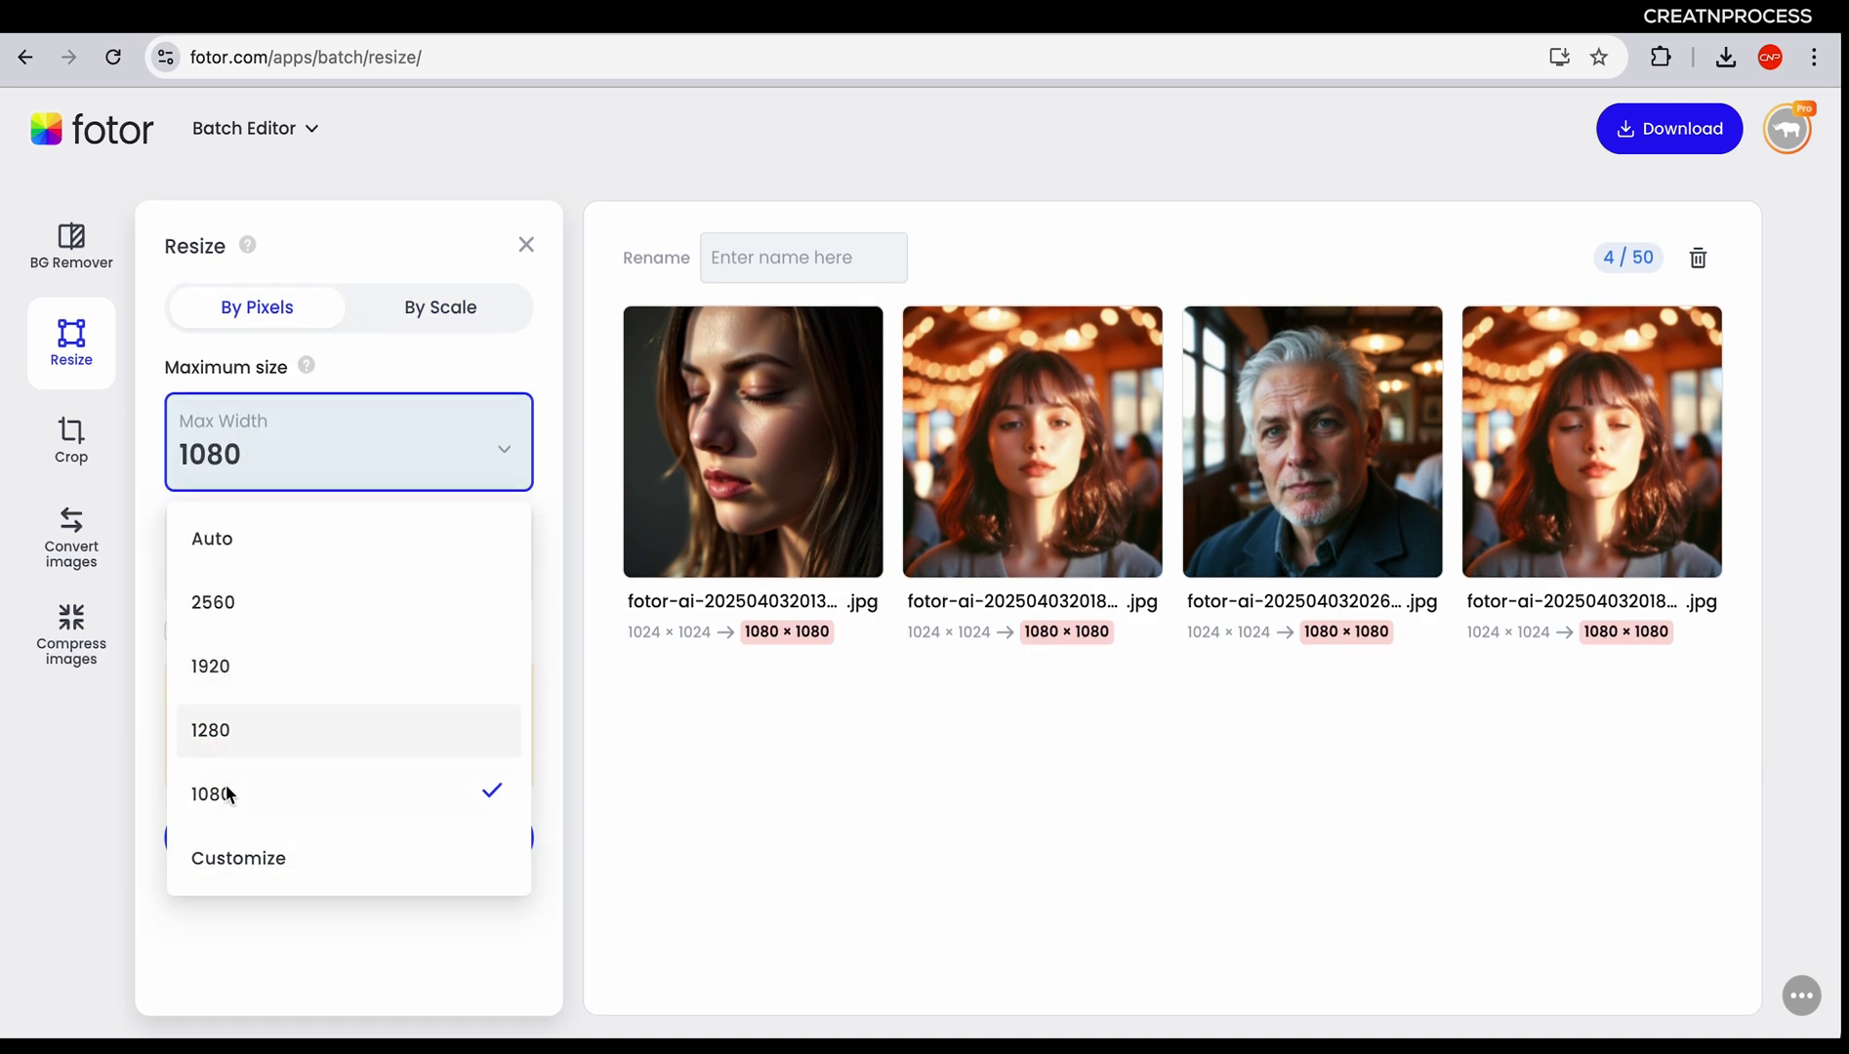
{"action": "left_click", "coordinate": [261, 859]}
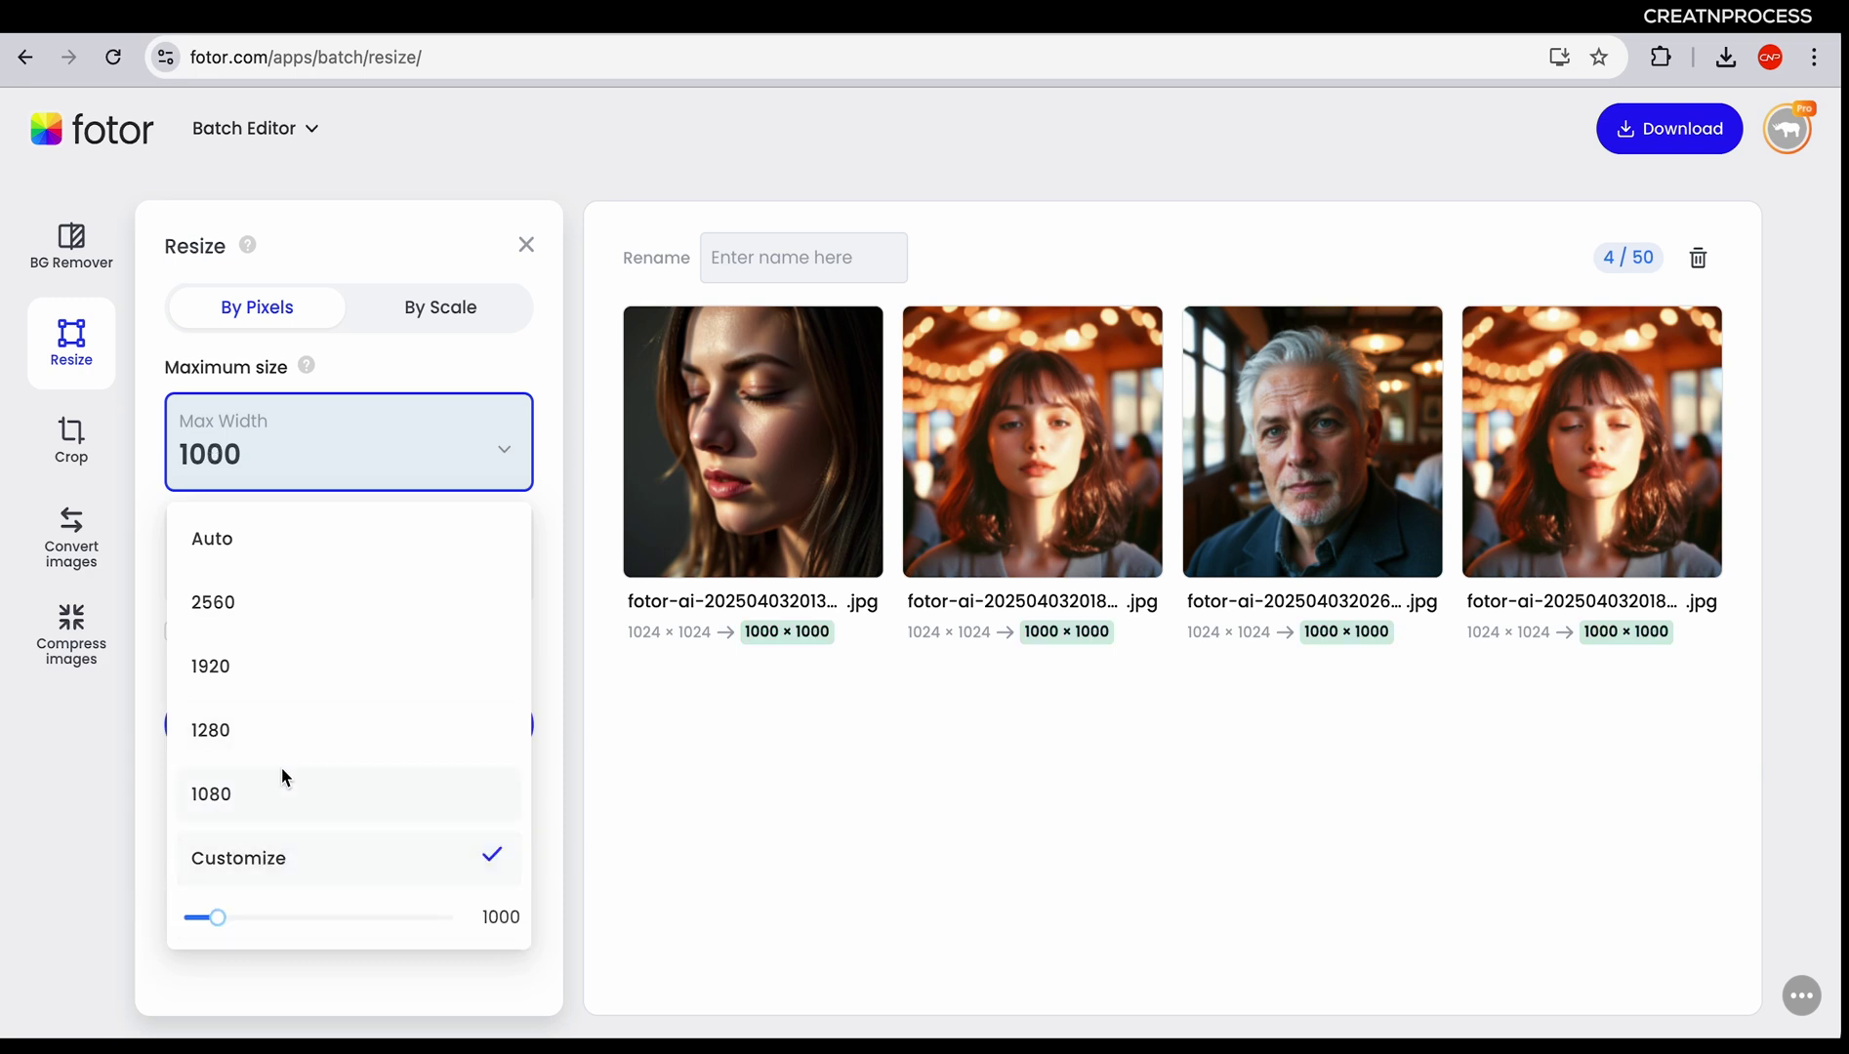
{"action": "mouse_move", "coordinate": [227, 933]}
{"action": "left_mouse_down"}
{"action": "mouse_move", "coordinate": [235, 918]}
{"action": "mouse_move", "coordinate": [342, 923]}
{"action": "mouse_move", "coordinate": [225, 914]}
{"action": "mouse_move", "coordinate": [352, 917]}
{"action": "mouse_move", "coordinate": [257, 918]}
{"action": "left_mouse_up"}
Try resizing by scale at 50%, then with a custom scale percentage
{"action": "left_click", "coordinate": [440, 308]}
{"action": "left_click", "coordinate": [505, 410]}
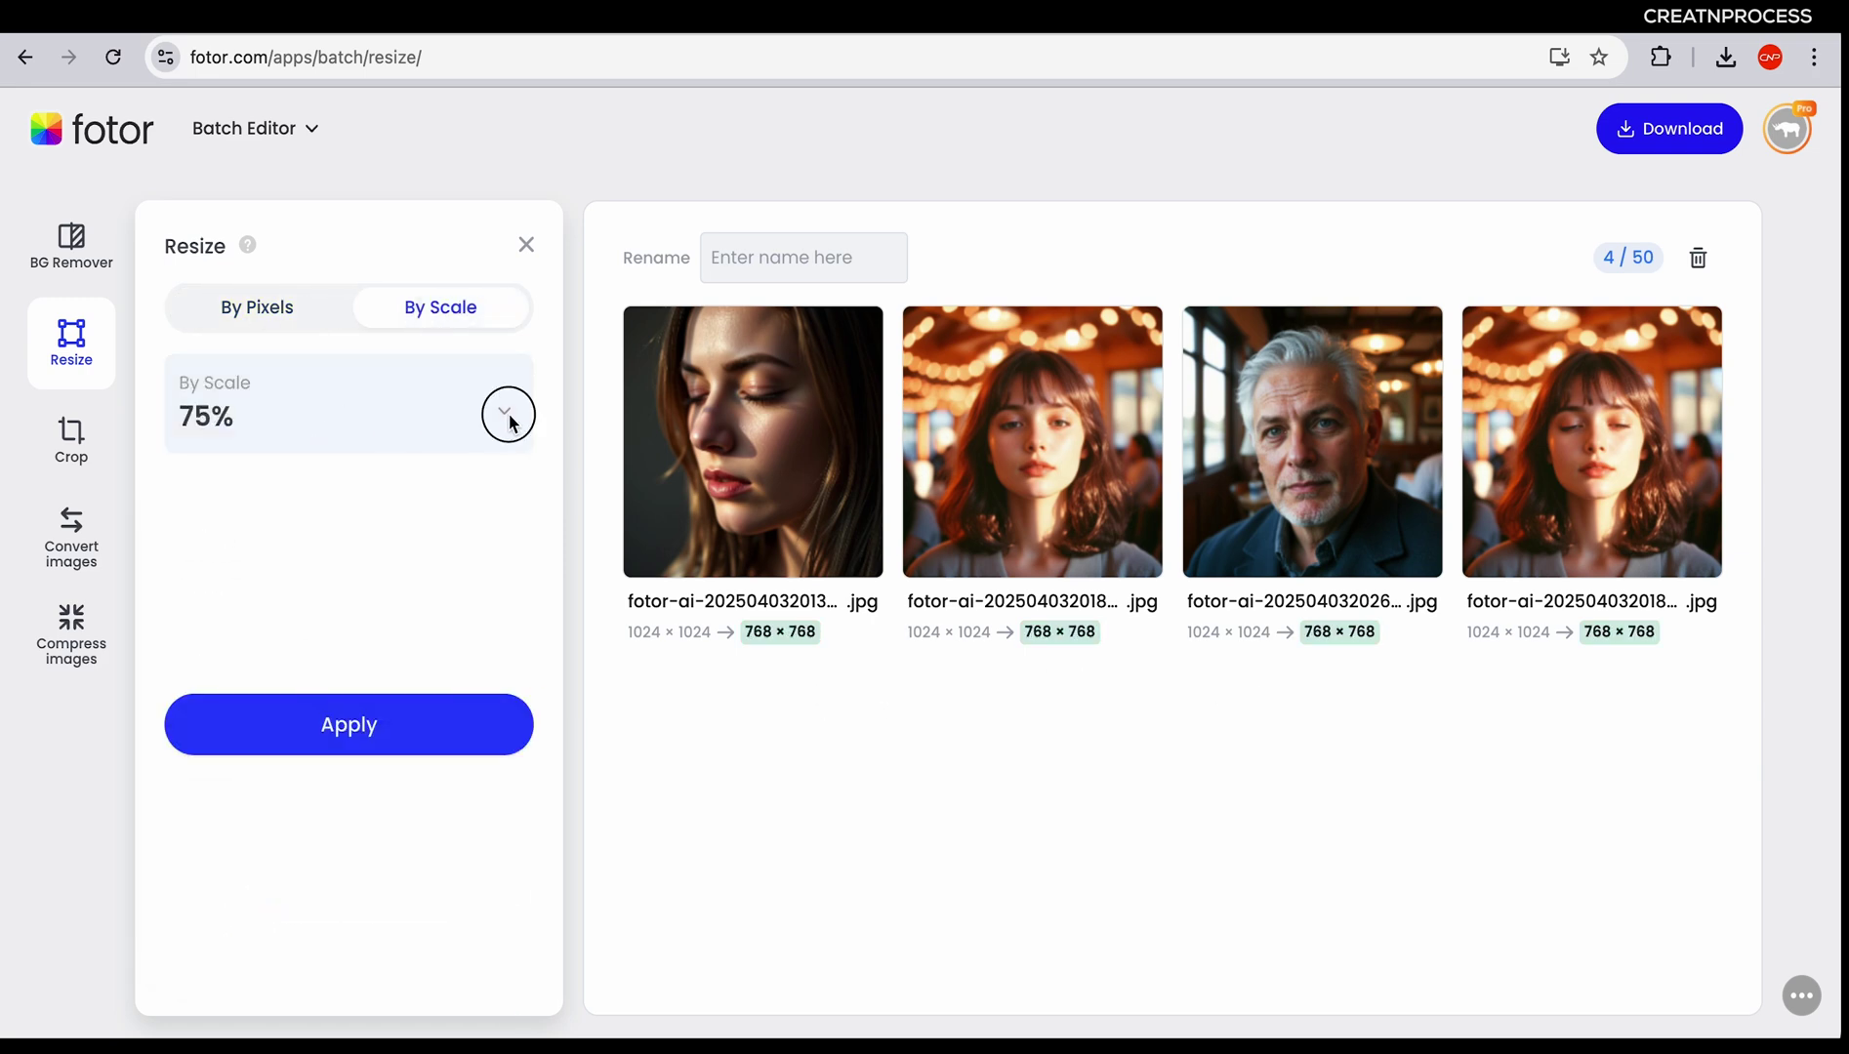
{"action": "left_click", "coordinate": [251, 627]}
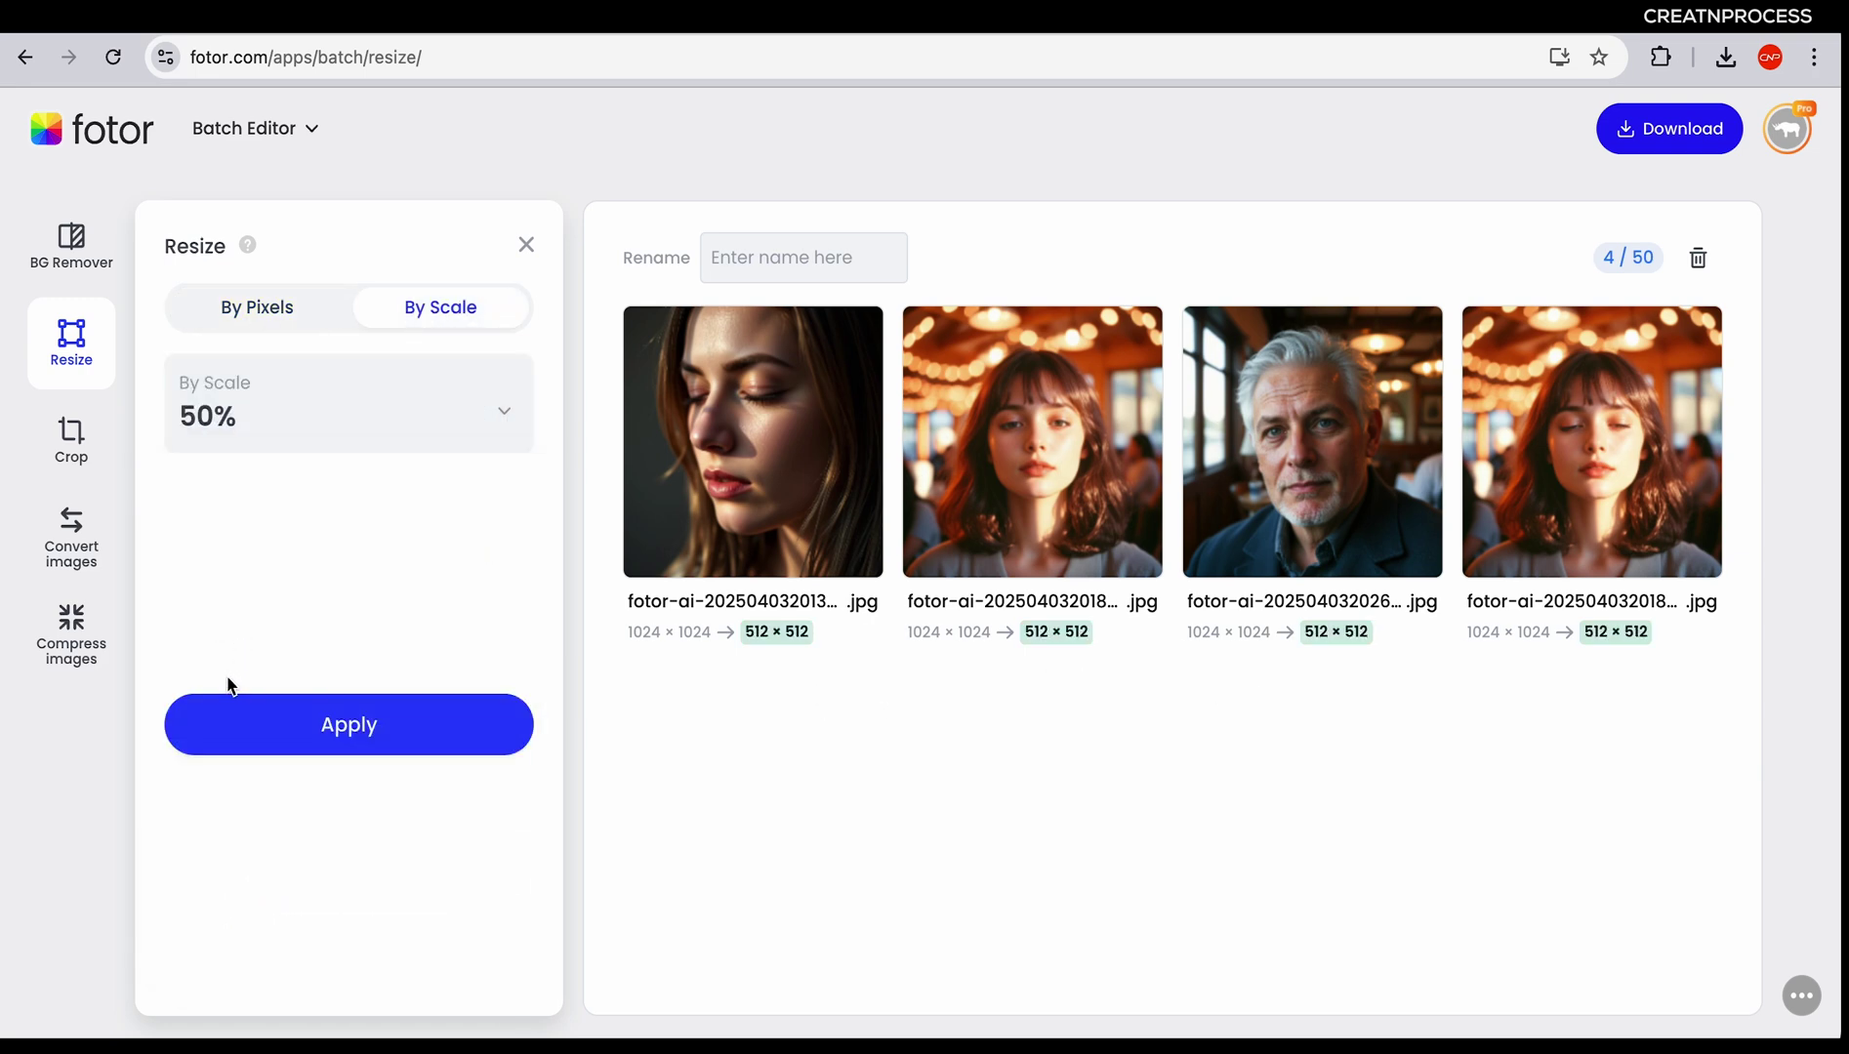
{"action": "left_click", "coordinate": [468, 421]}
{"action": "left_click", "coordinate": [288, 757]}
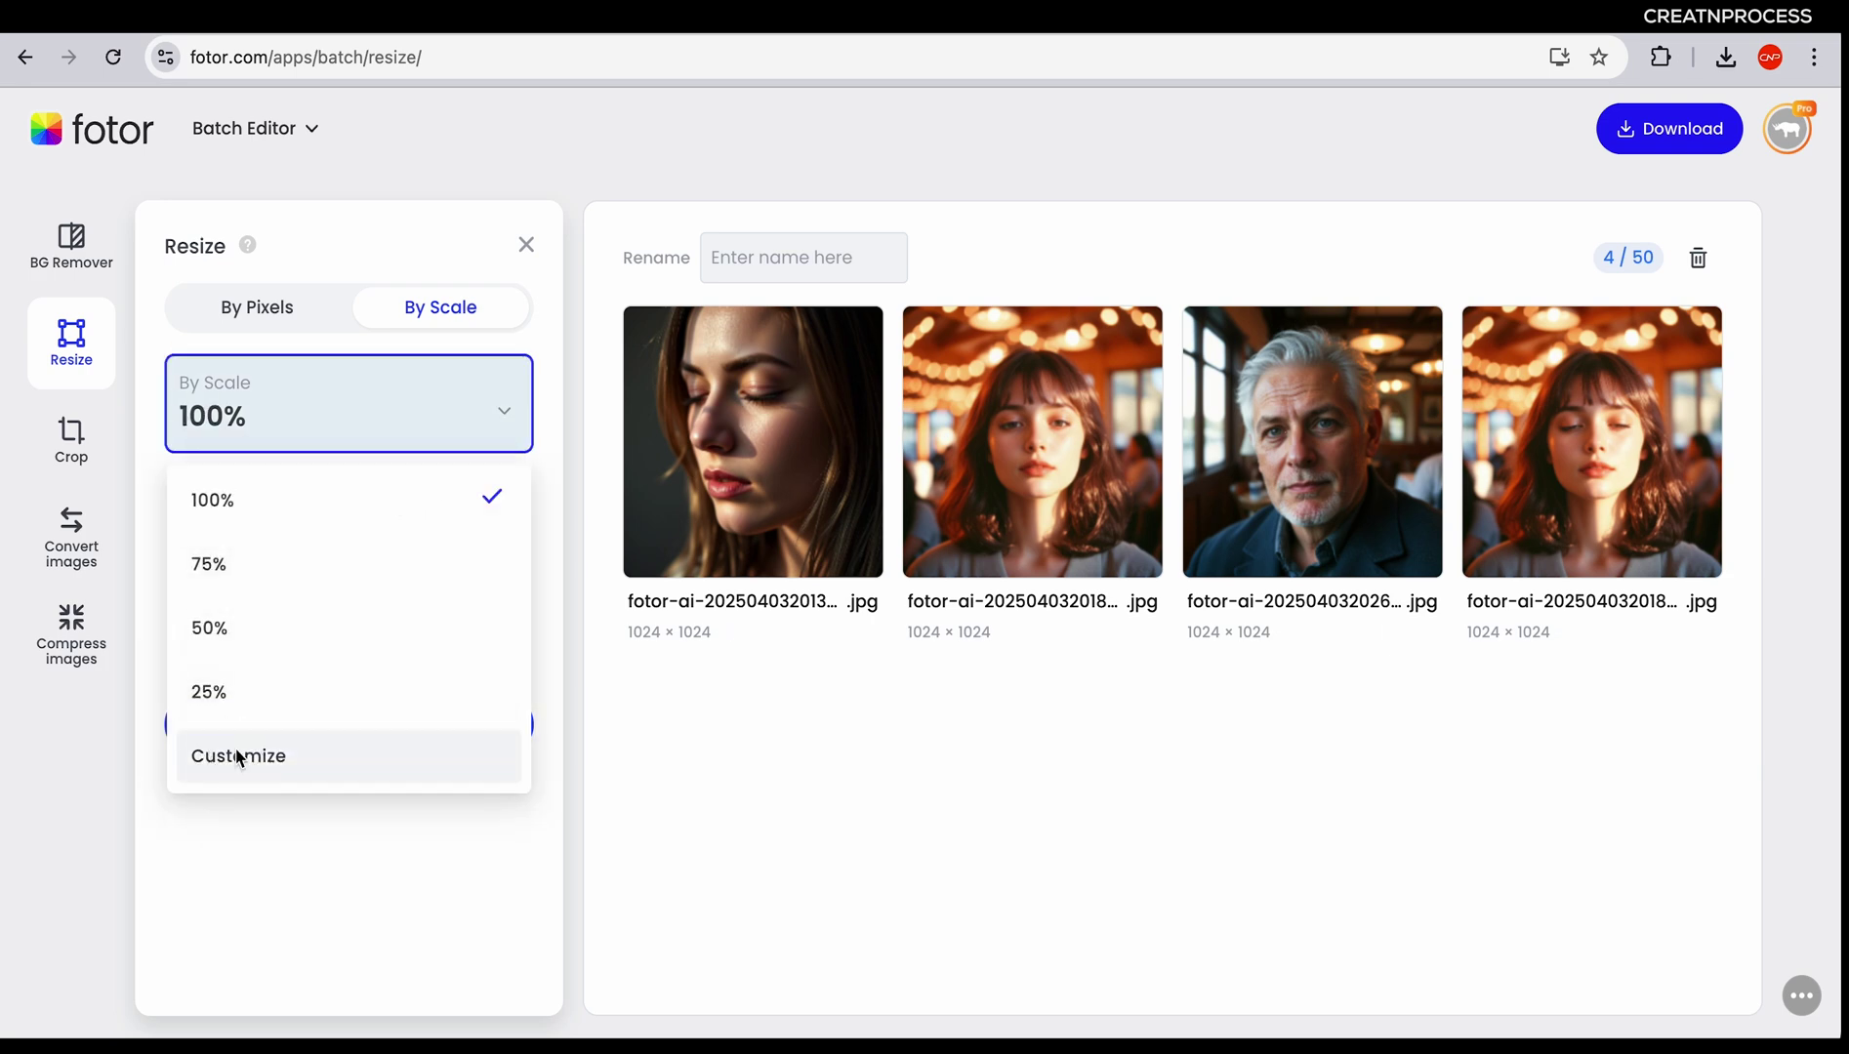
{"action": "left_click_drag", "start_coordinate": [500, 822], "coordinate": [348, 814]}
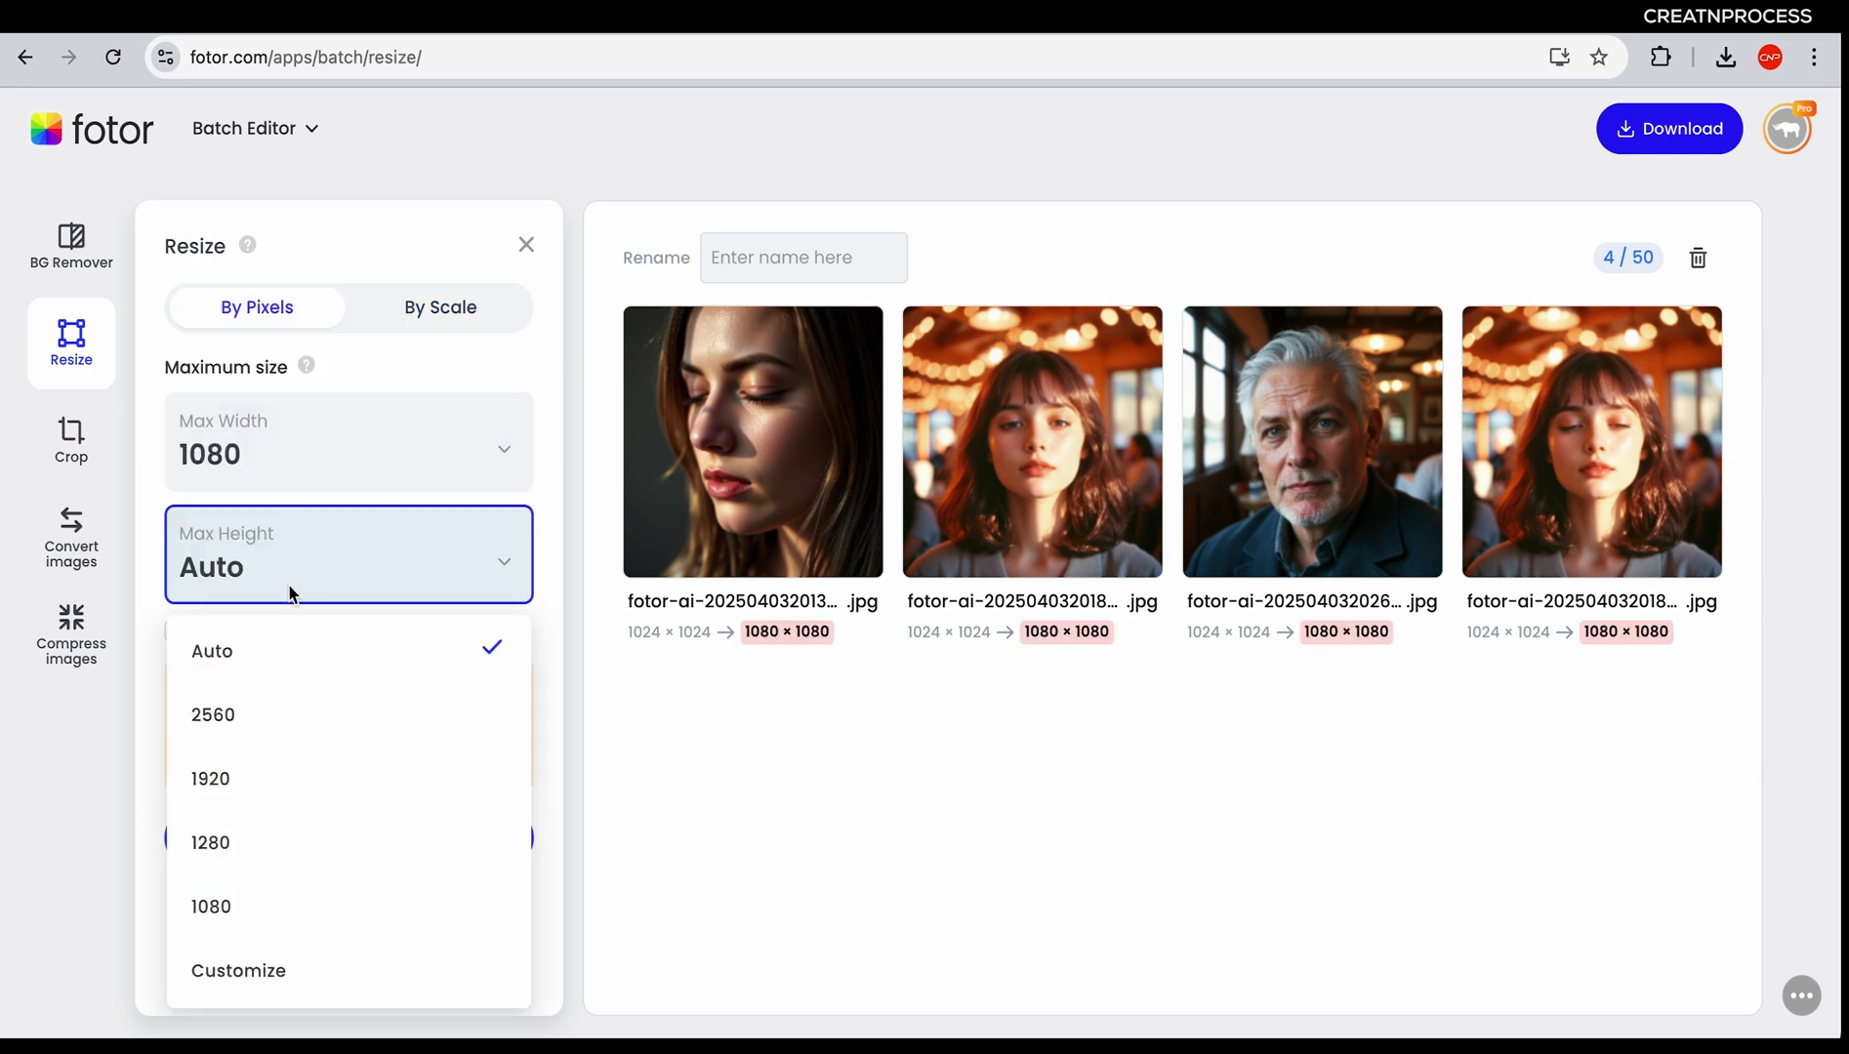
Keep maximum height on Auto and apply the resize settings to all four portraits
{"action": "left_click", "coordinate": [357, 537]}
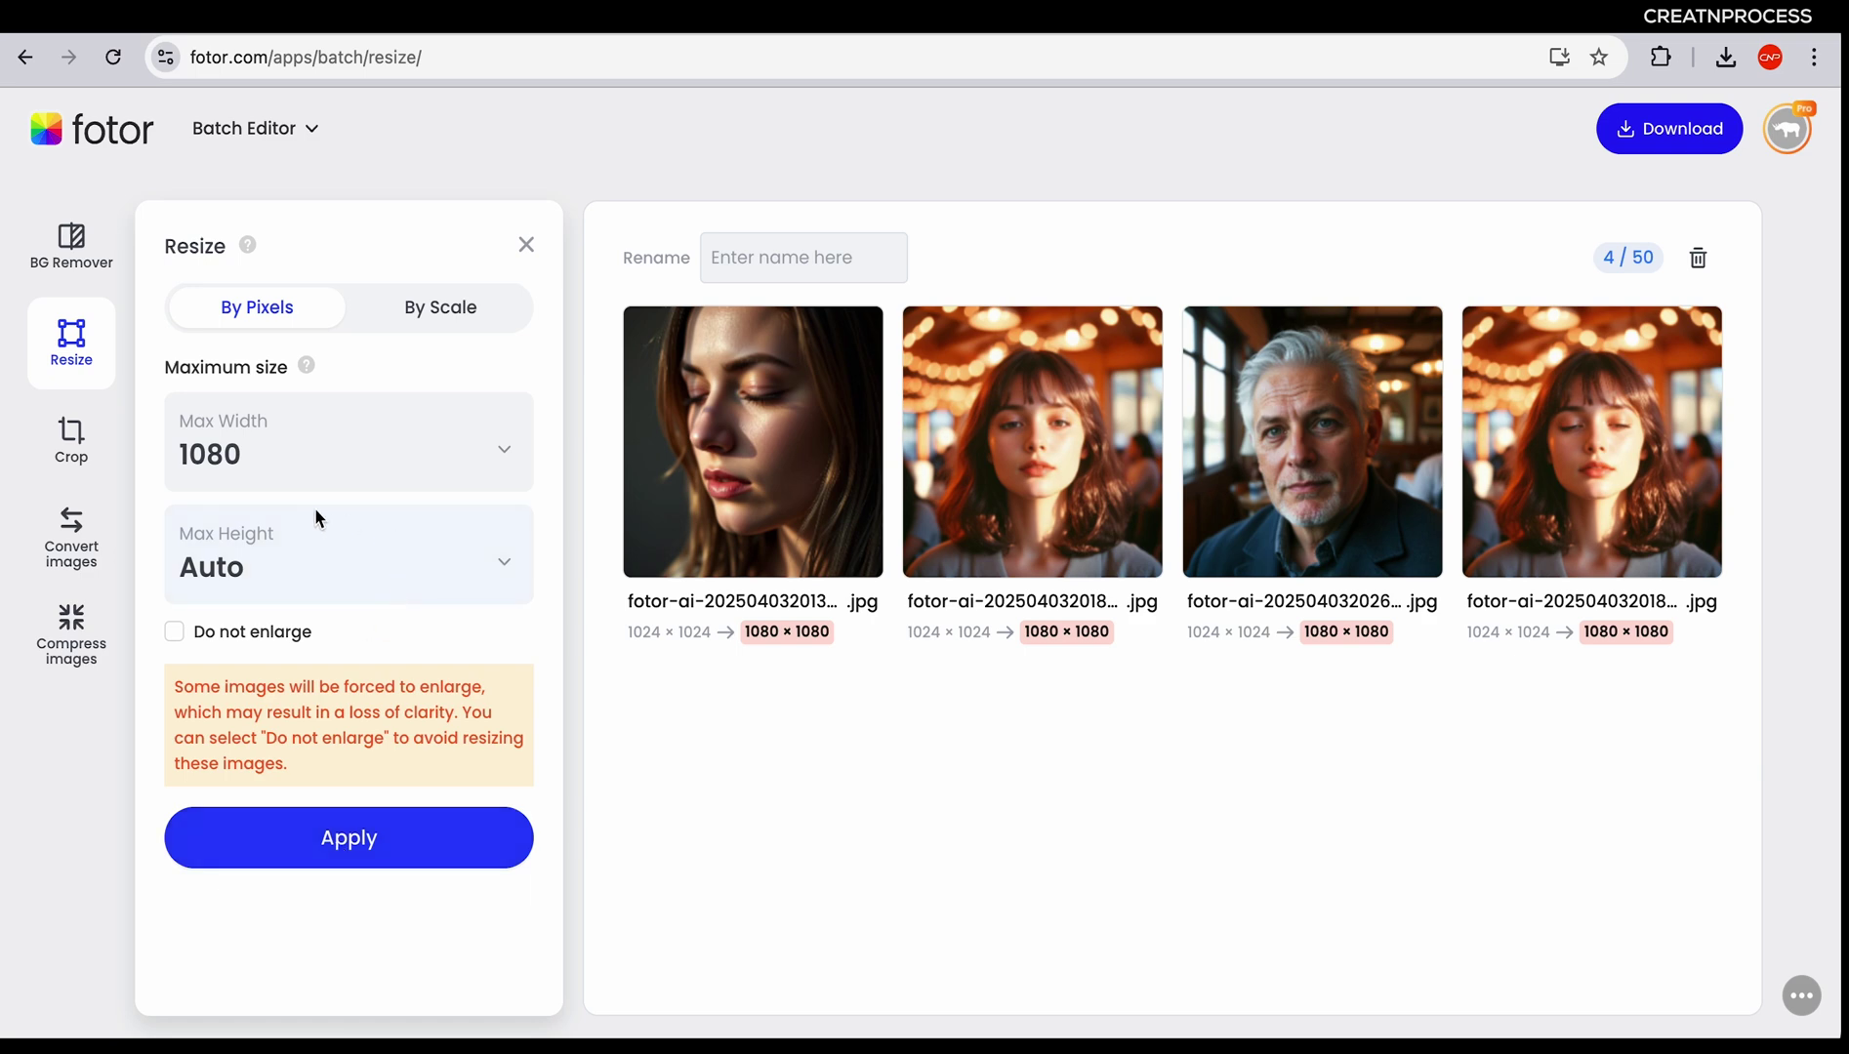
{"action": "left_click", "coordinate": [105, 460]}
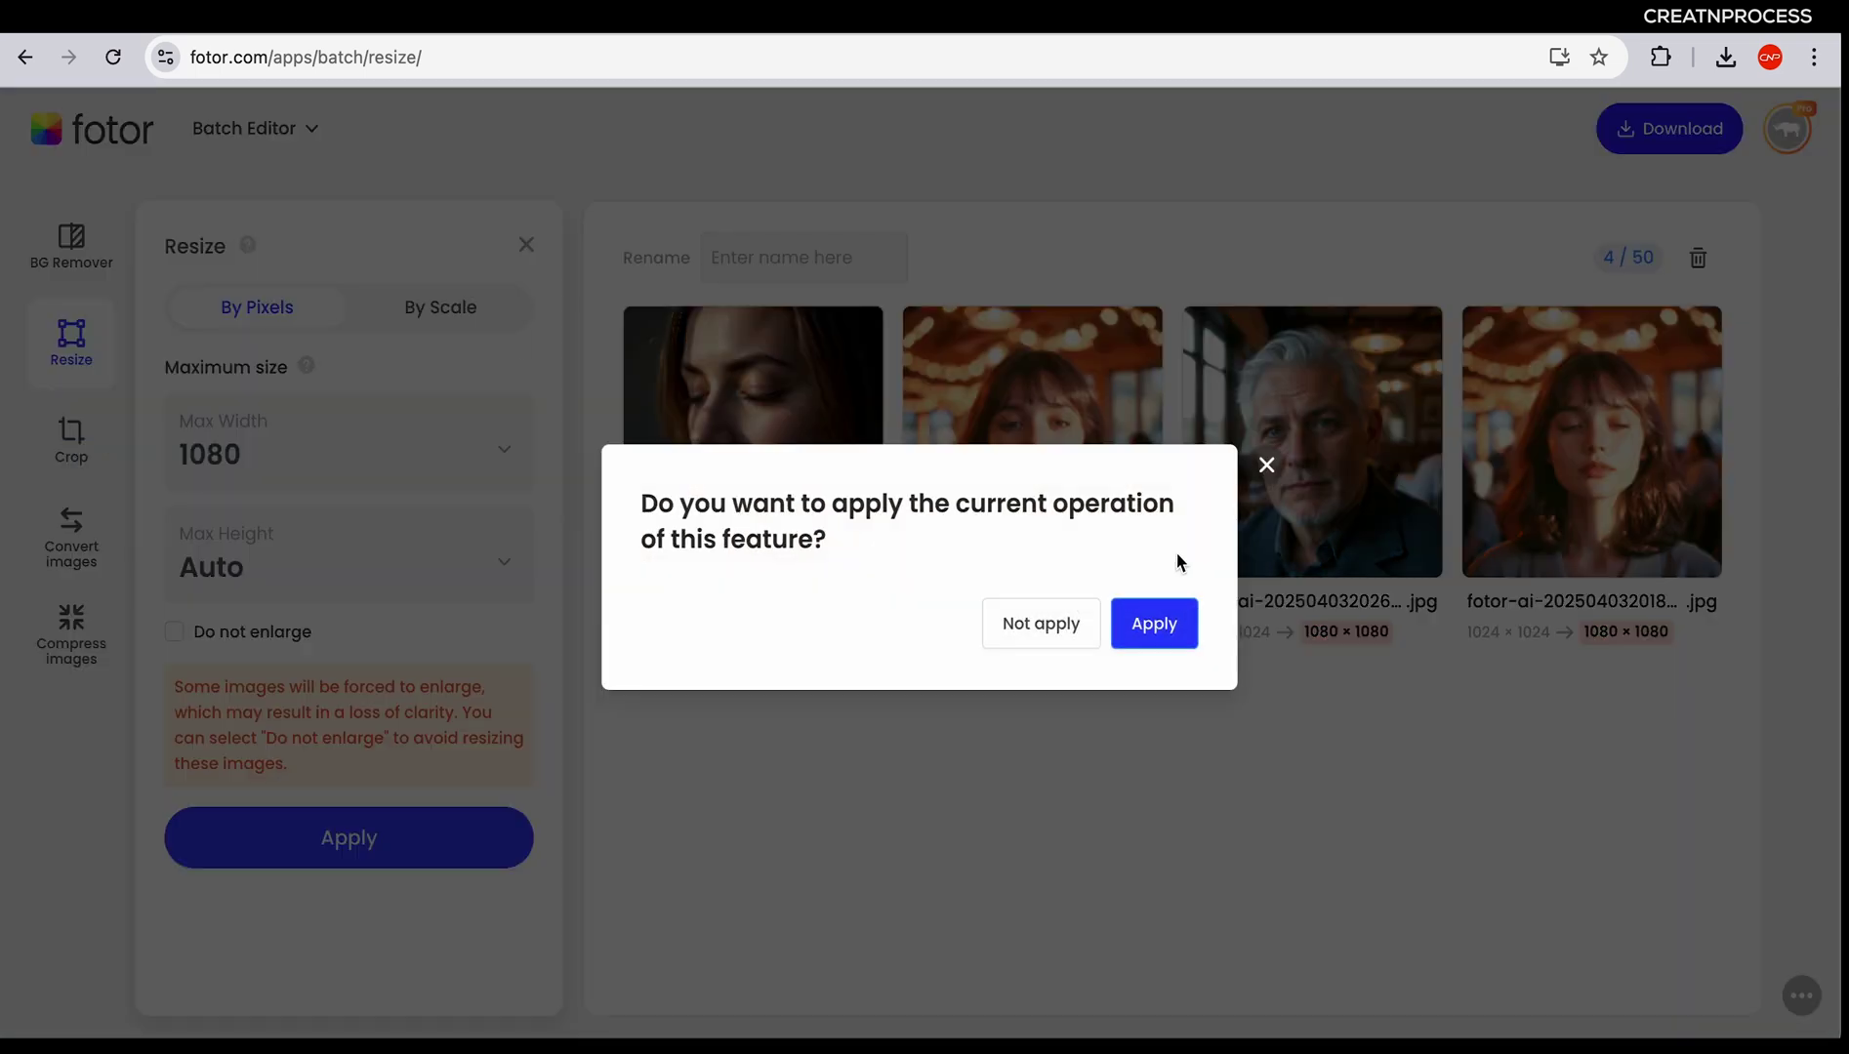
{"action": "left_click", "coordinate": [1091, 623]}
{"action": "left_click", "coordinate": [526, 245]}
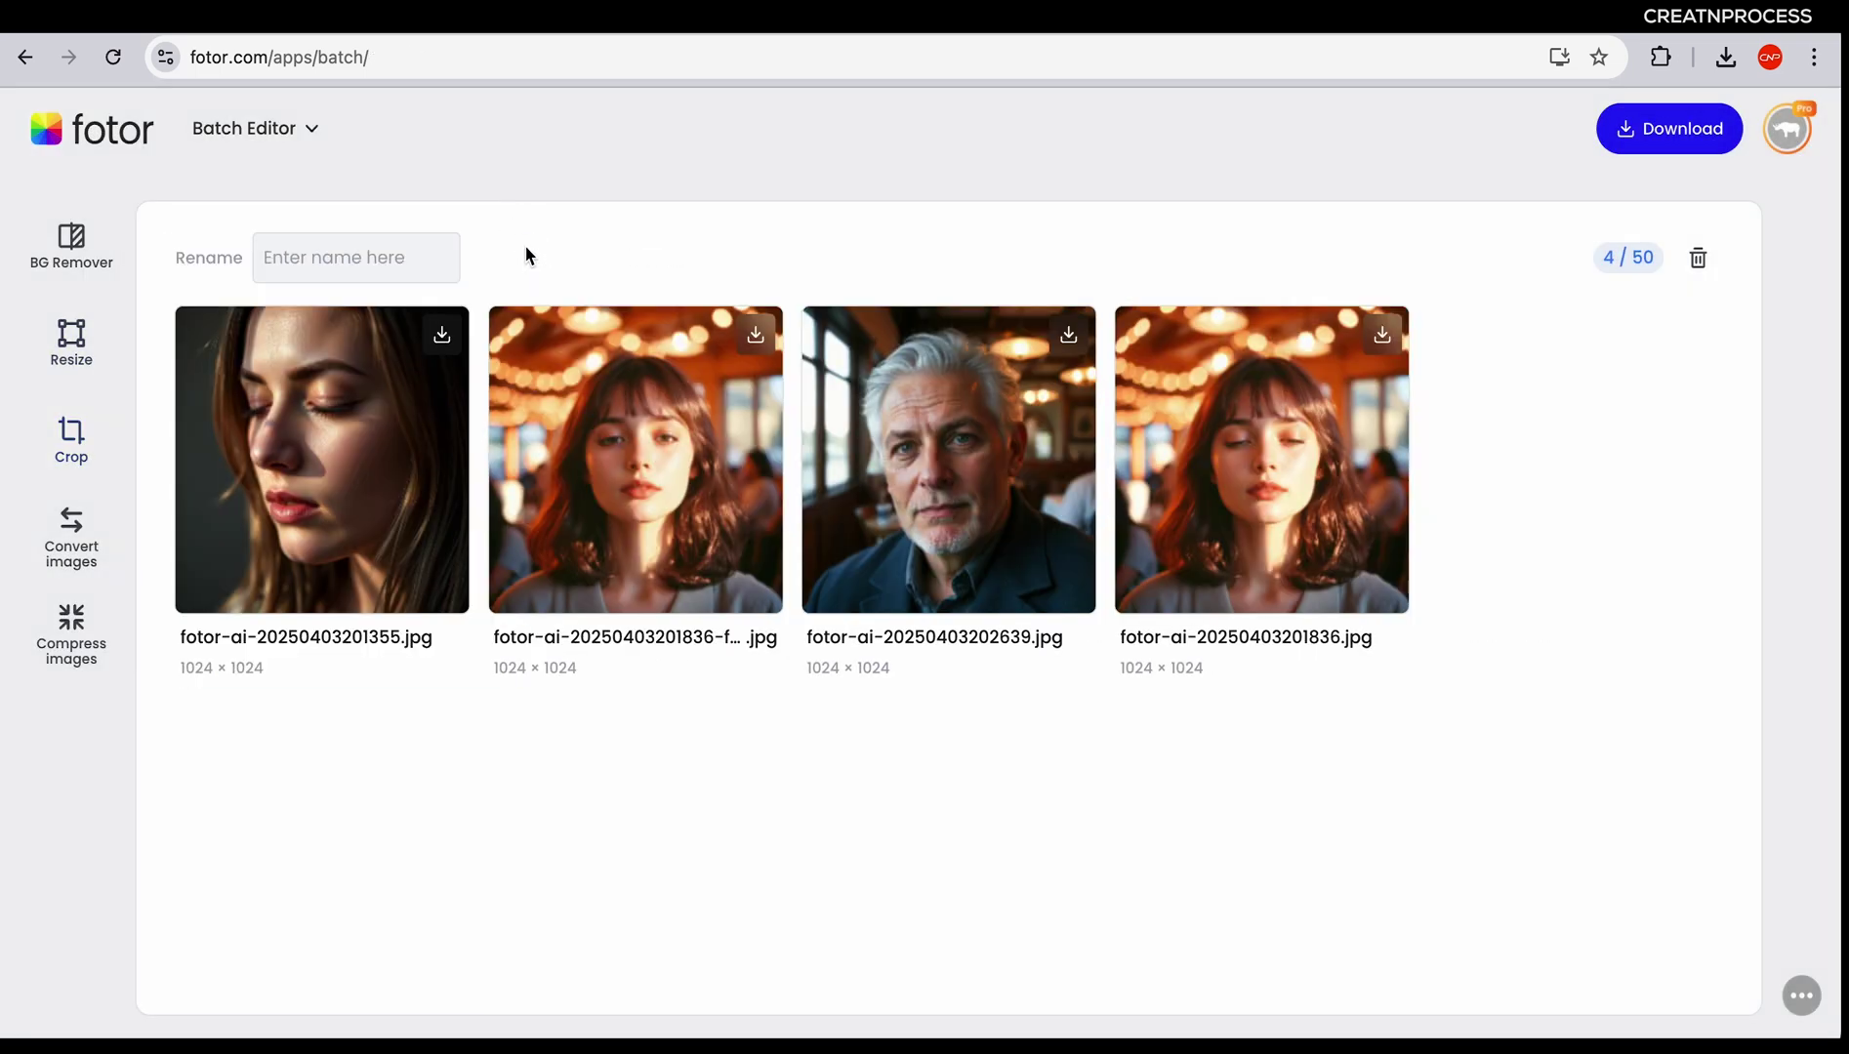
{"action": "left_click", "coordinate": [60, 442]}
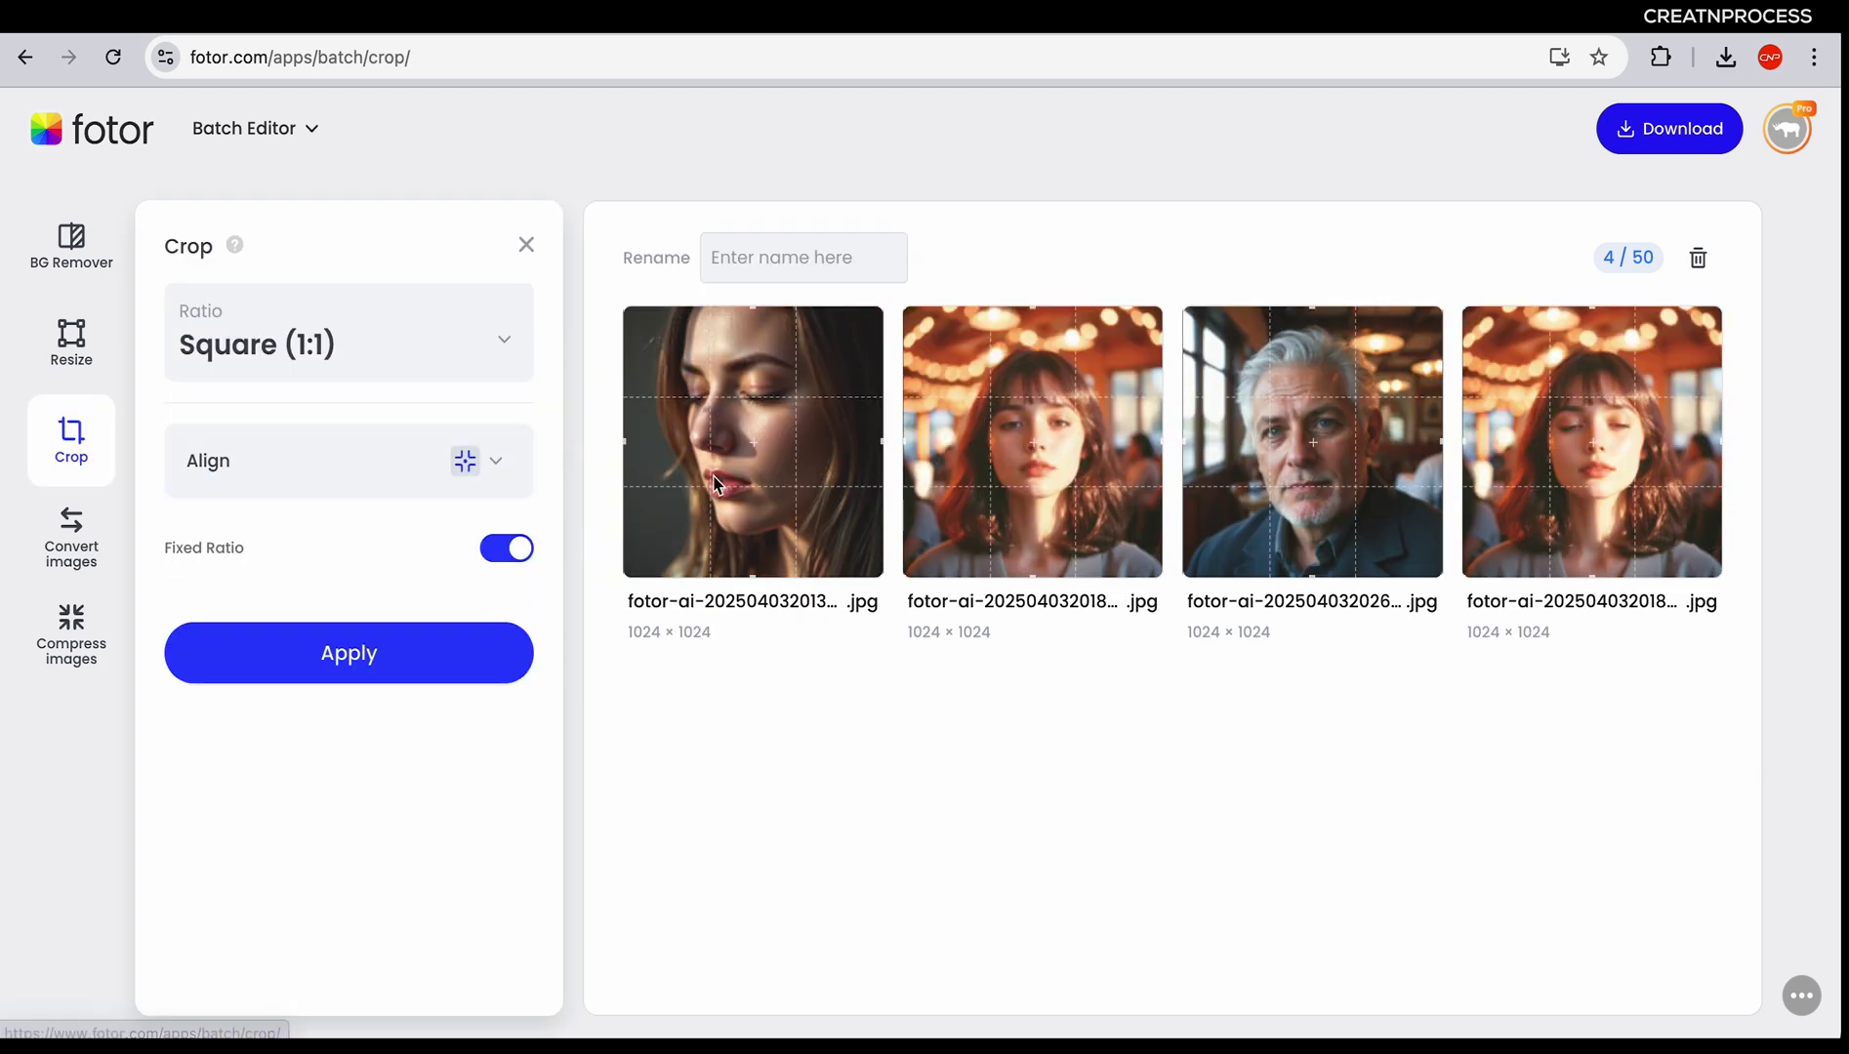
Set the batch crop ratio to 3:2
{"action": "left_click", "coordinate": [359, 347]}
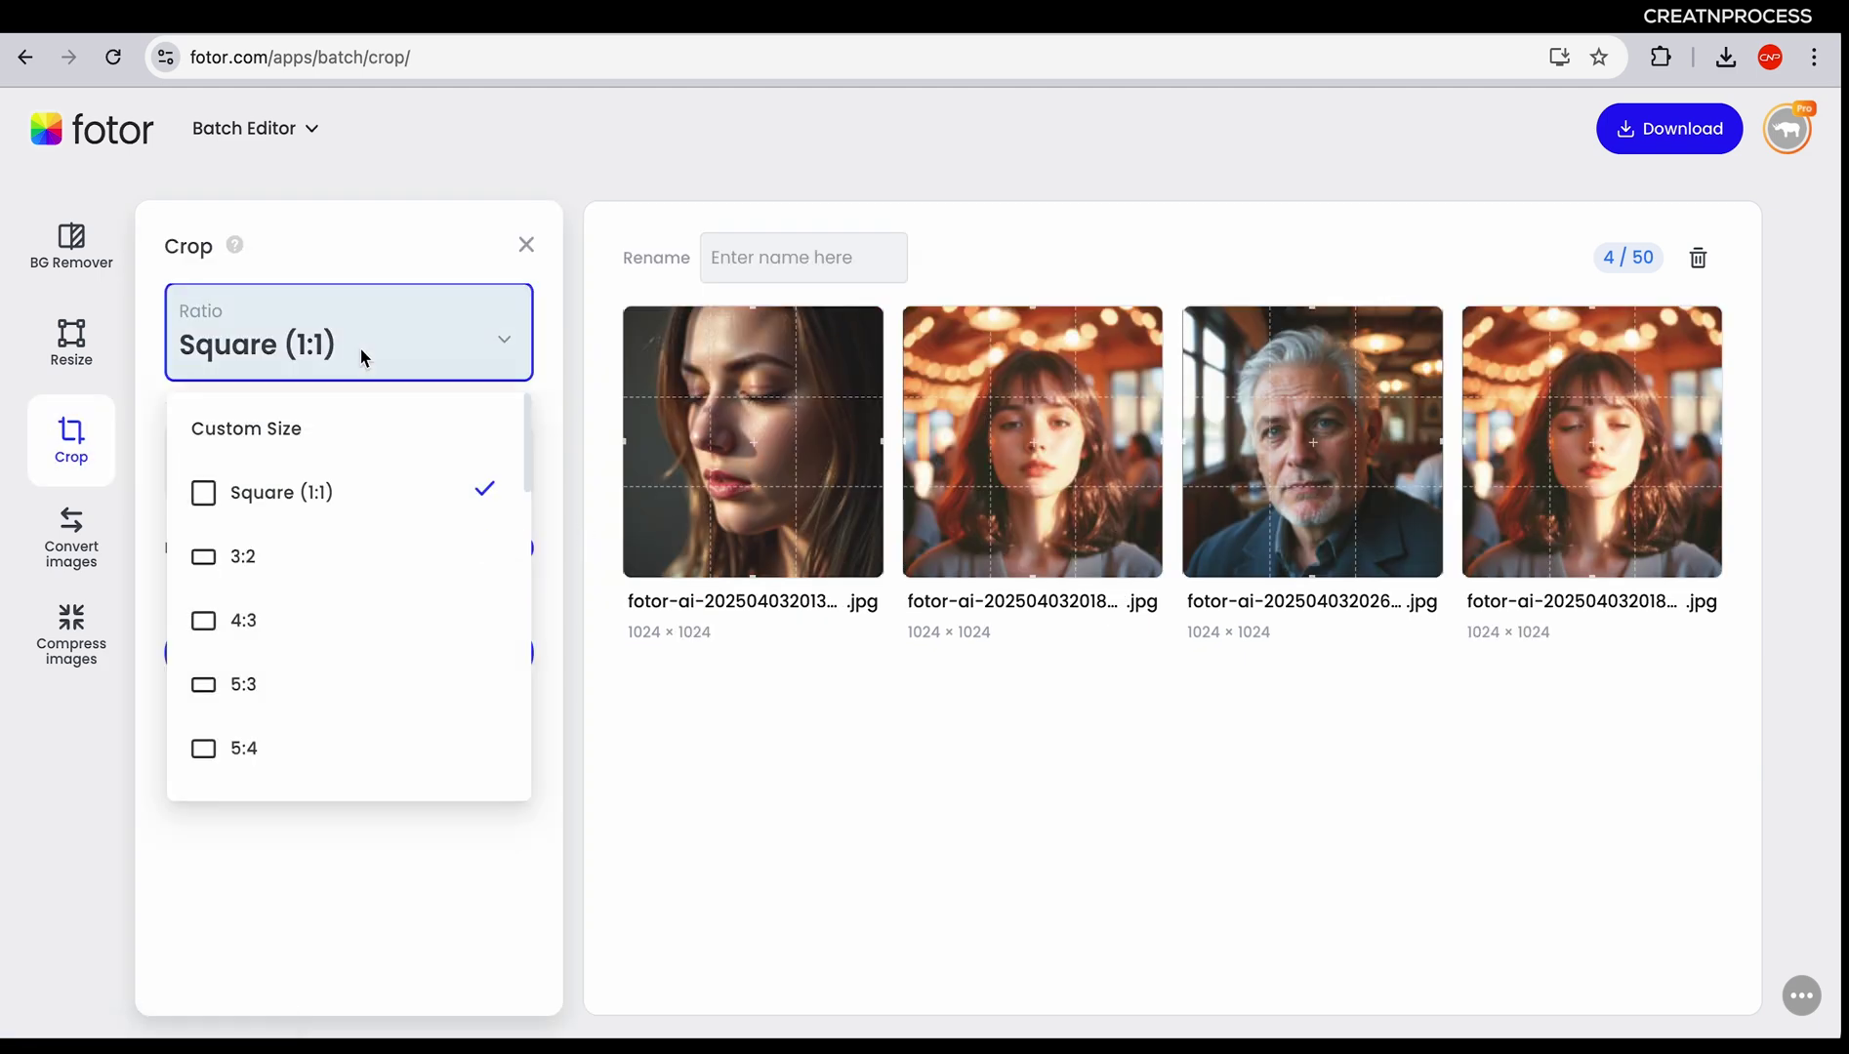
{"action": "left_click", "coordinate": [263, 561]}
{"action": "left_click", "coordinate": [358, 361]}
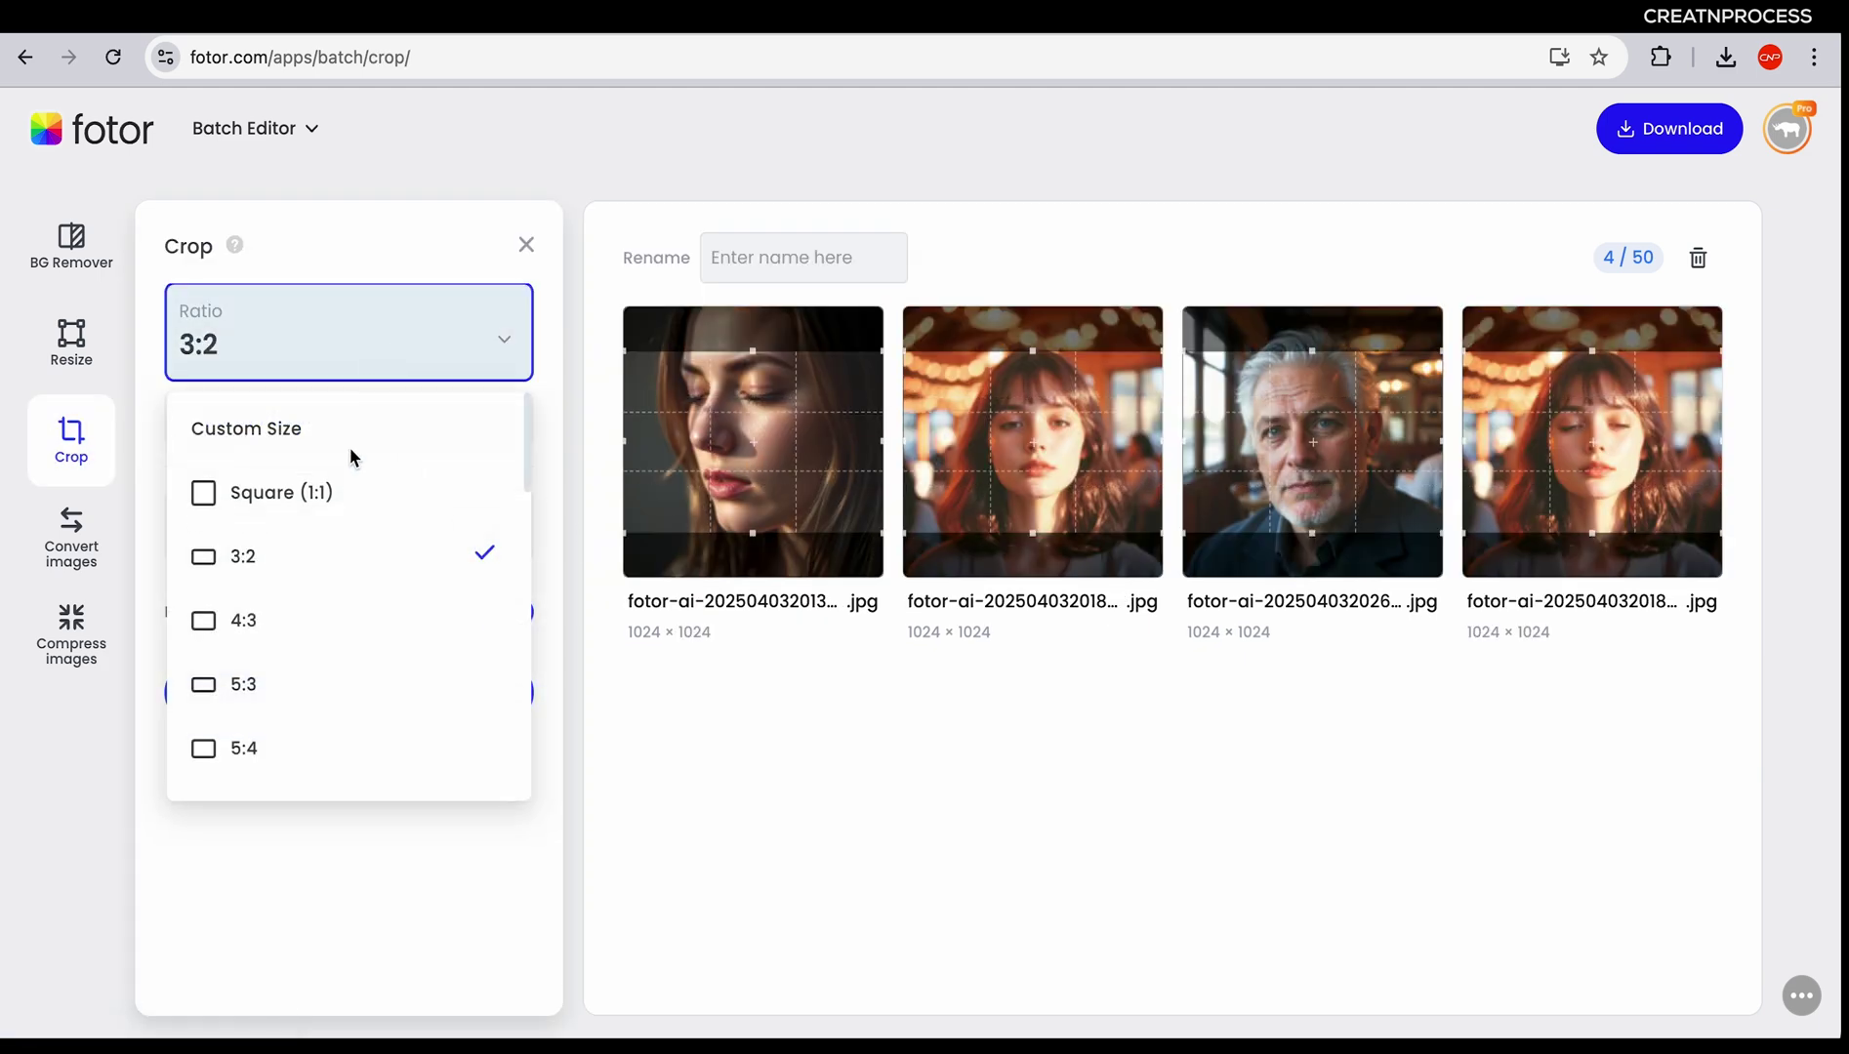
{"action": "scroll", "coordinate": [344, 618], "scroll_direction": "down", "scroll_amount": 10}
{"action": "scroll", "coordinate": [343, 618], "scroll_direction": "down", "scroll_amount": 2}
{"action": "scroll", "coordinate": [342, 615], "scroll_direction": "up", "scroll_amount": 5}
{"action": "scroll", "coordinate": [347, 586], "scroll_direction": "up", "scroll_amount": 8}
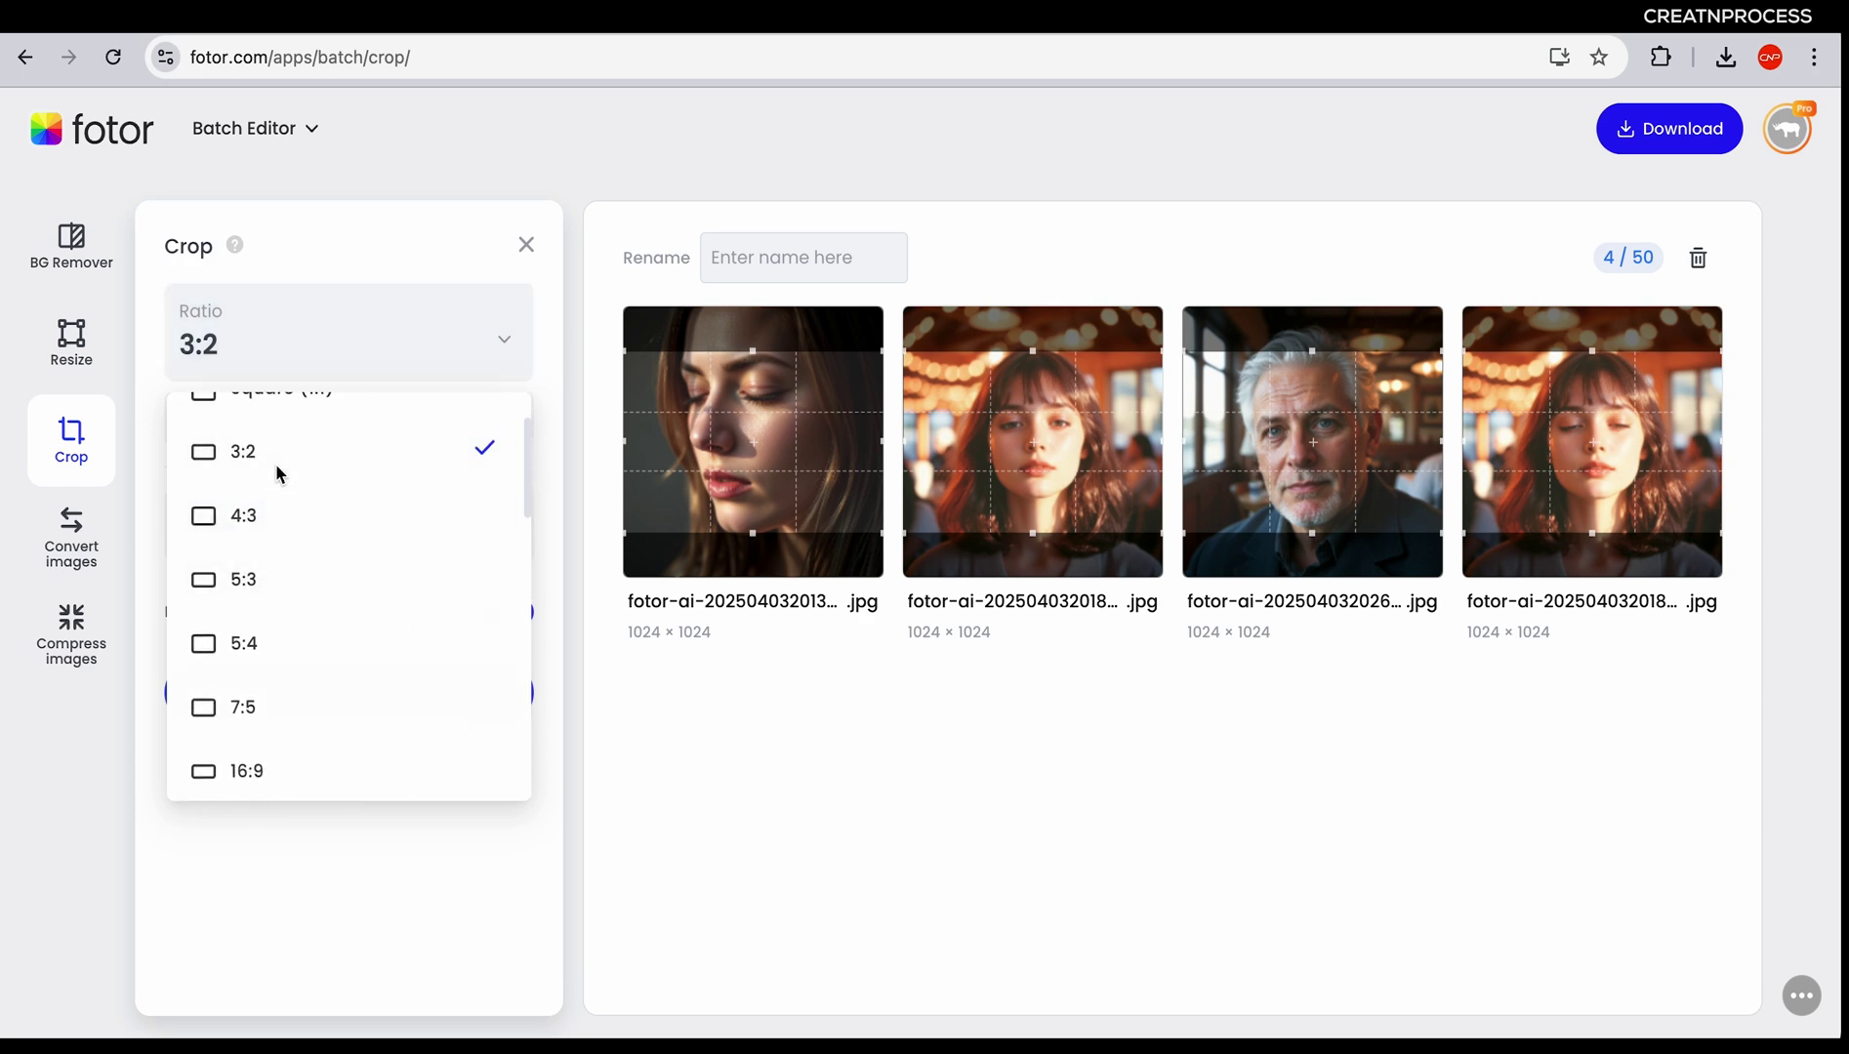
{"action": "left_click", "coordinate": [276, 456]}
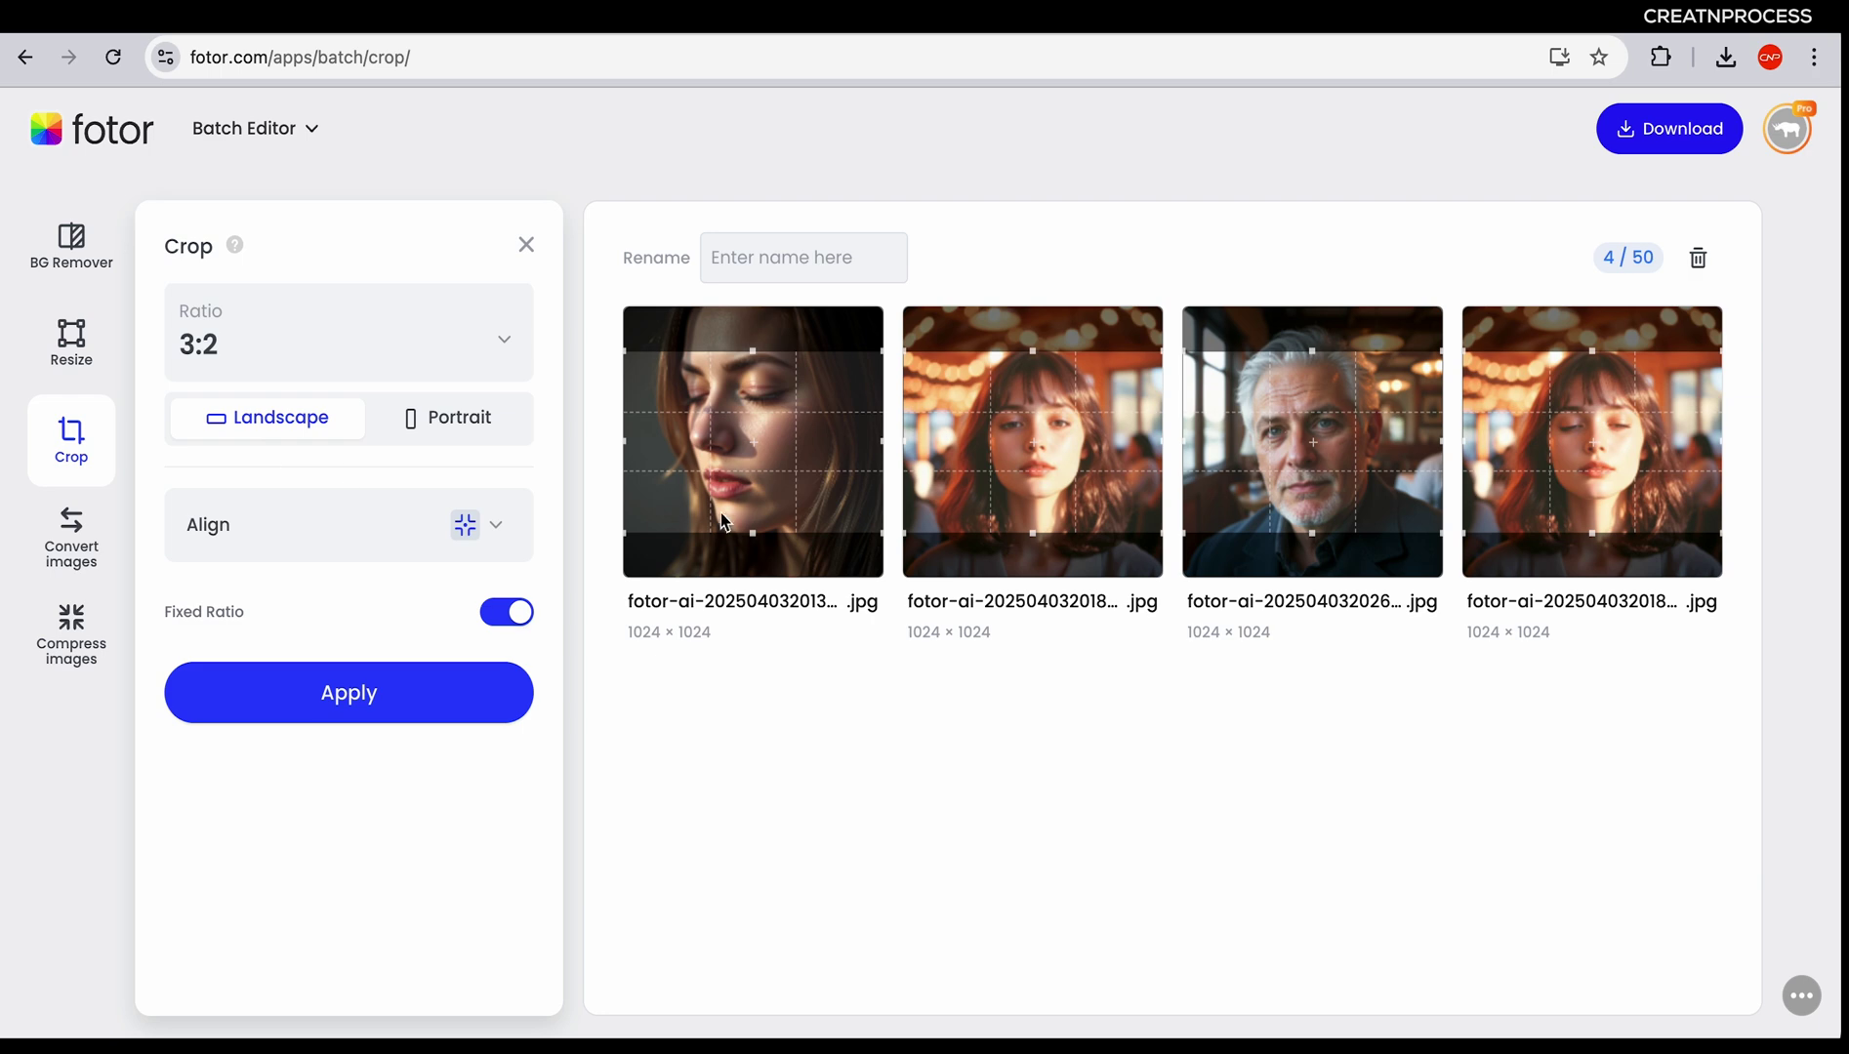
Compare portrait and landscape orientation, settling on a Landscape crop
{"action": "left_click", "coordinate": [416, 422]}
{"action": "left_click", "coordinate": [288, 435]}
{"action": "left_click", "coordinate": [433, 427]}
{"action": "left_click", "coordinate": [280, 427]}
Set the crop alignment to center and close the Crop settings
{"action": "left_click", "coordinate": [478, 532]}
{"action": "left_click", "coordinate": [348, 855]}
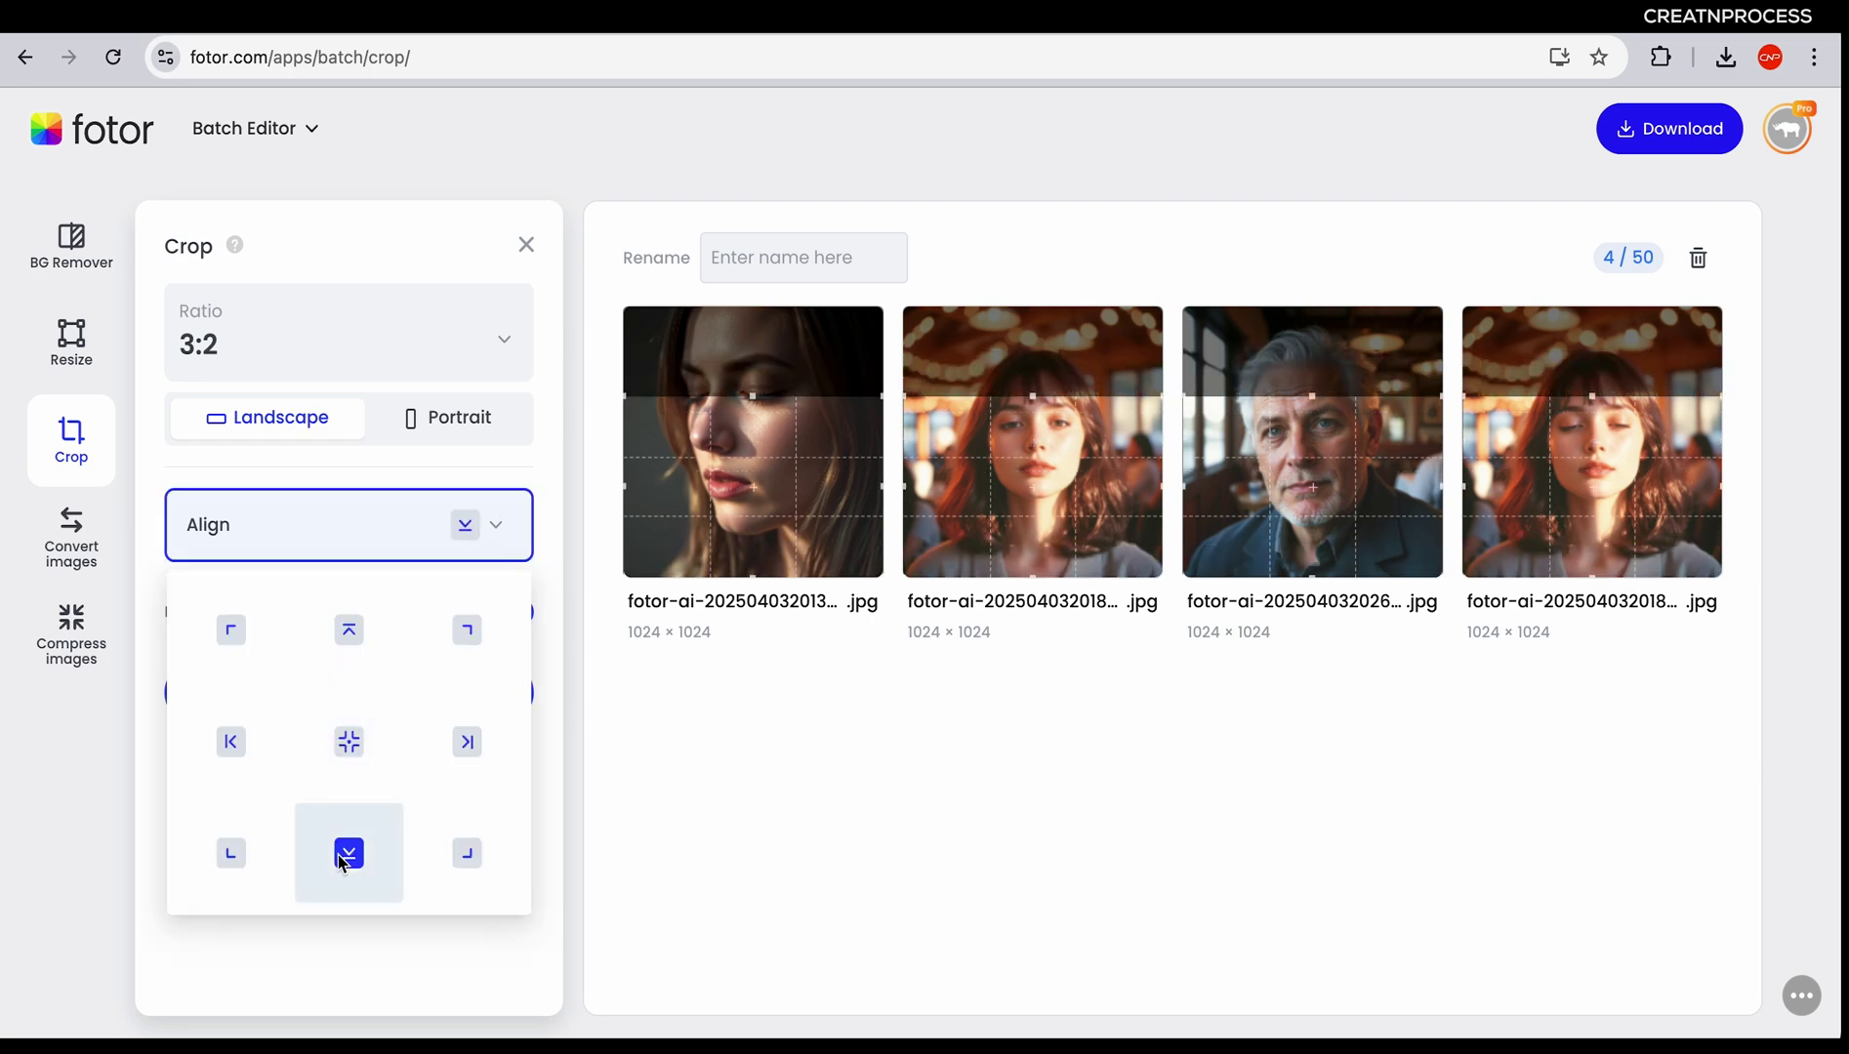
{"action": "left_click", "coordinate": [231, 747]}
{"action": "left_click", "coordinate": [346, 764]}
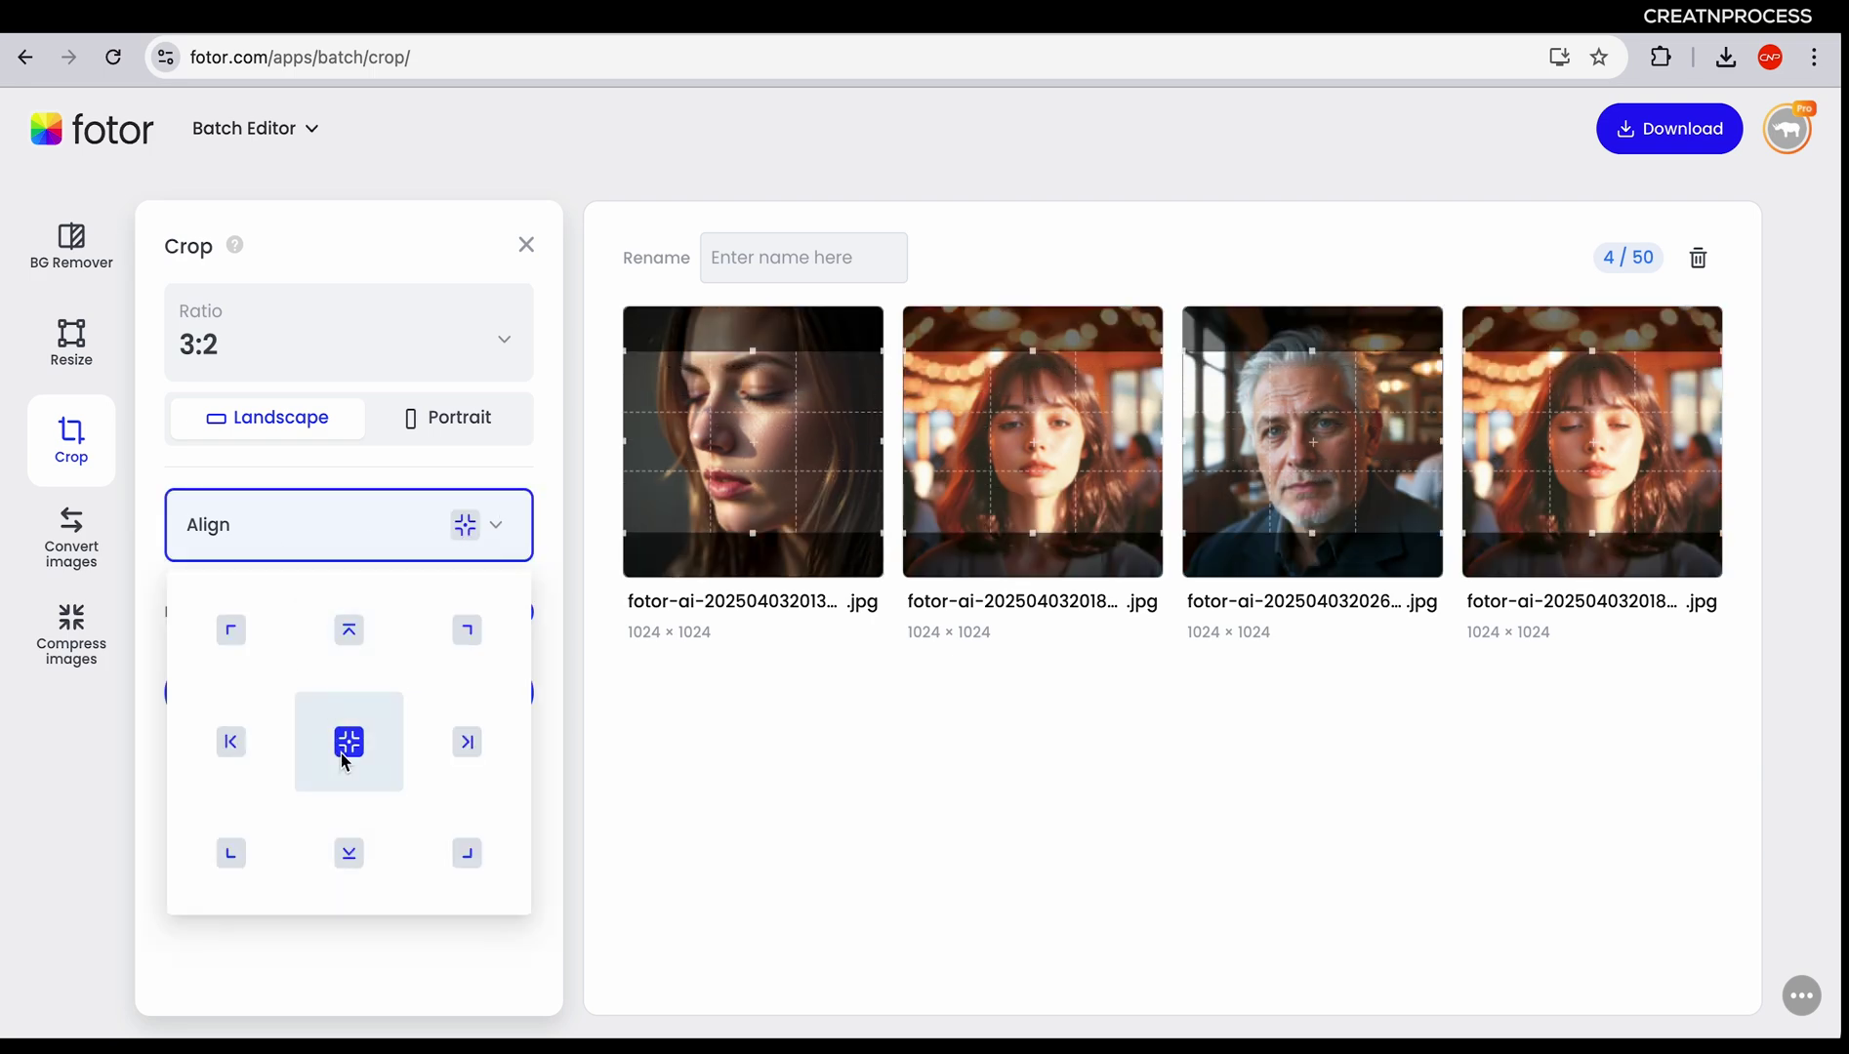
{"action": "left_click", "coordinate": [465, 275]}
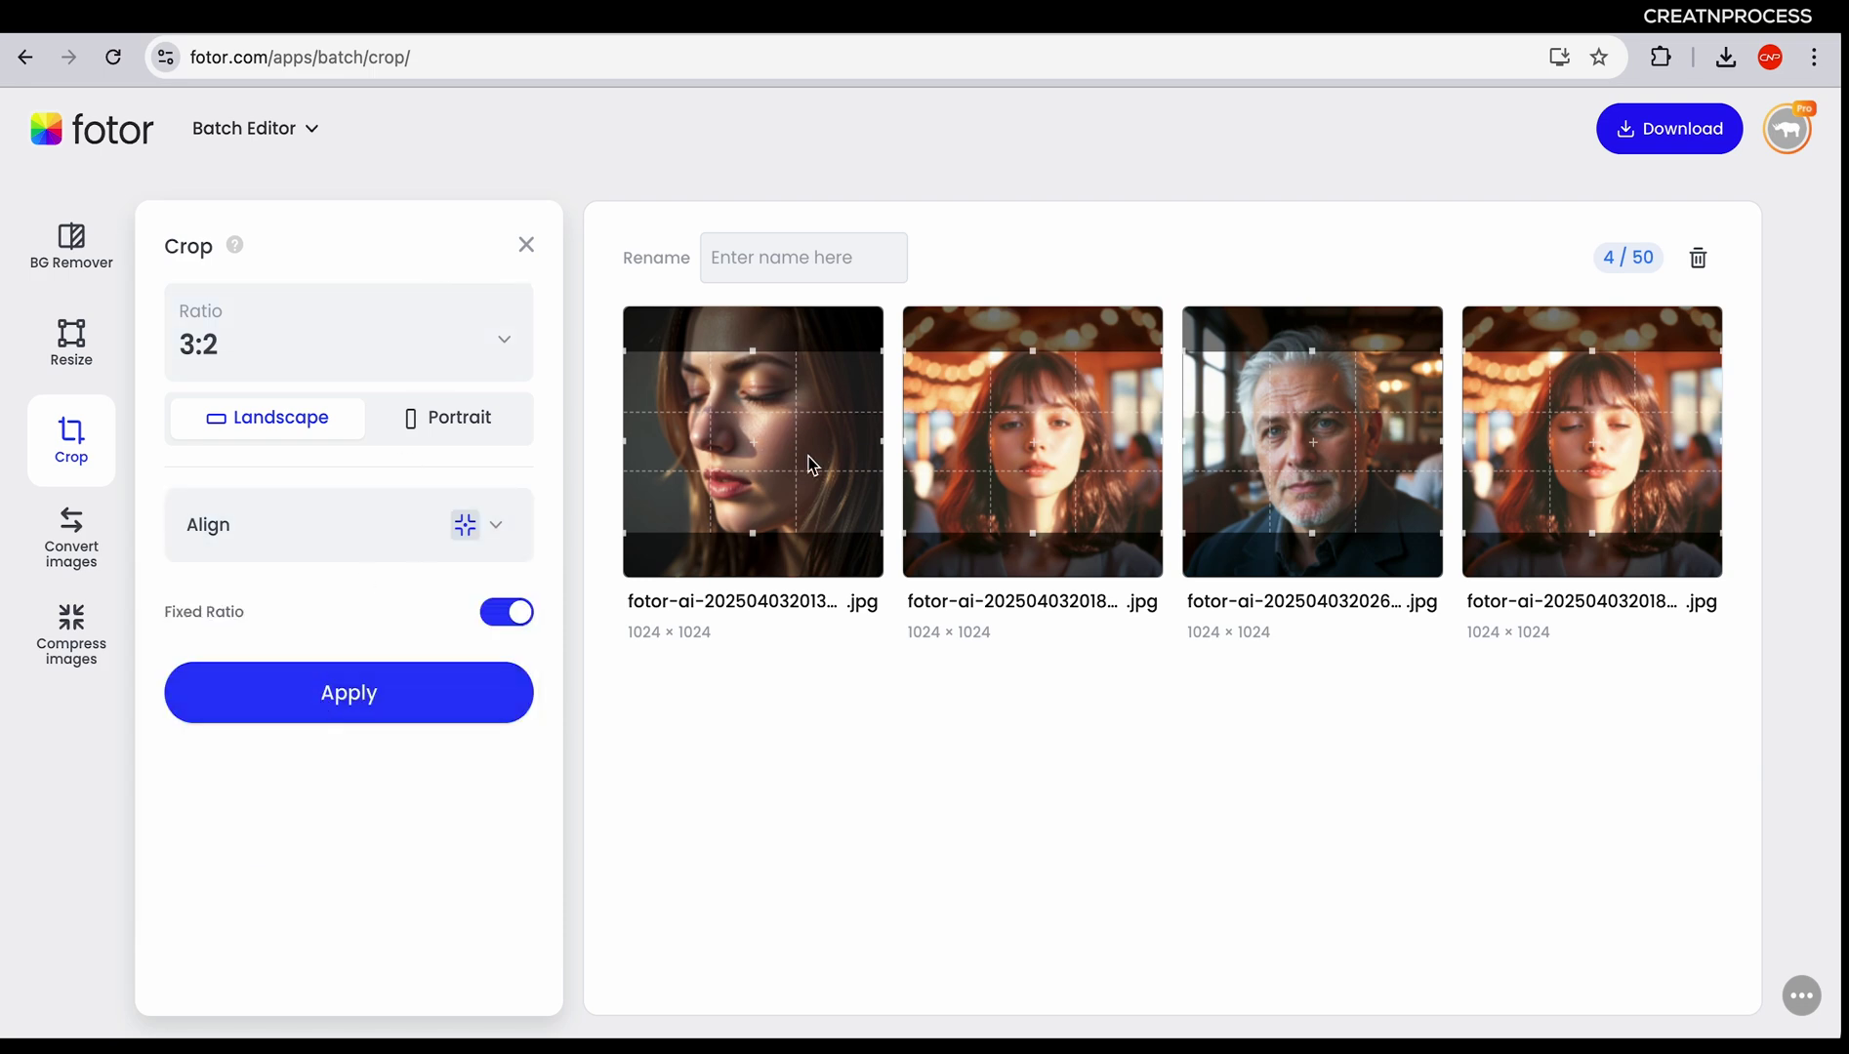
{"action": "left_click", "coordinate": [526, 244]}
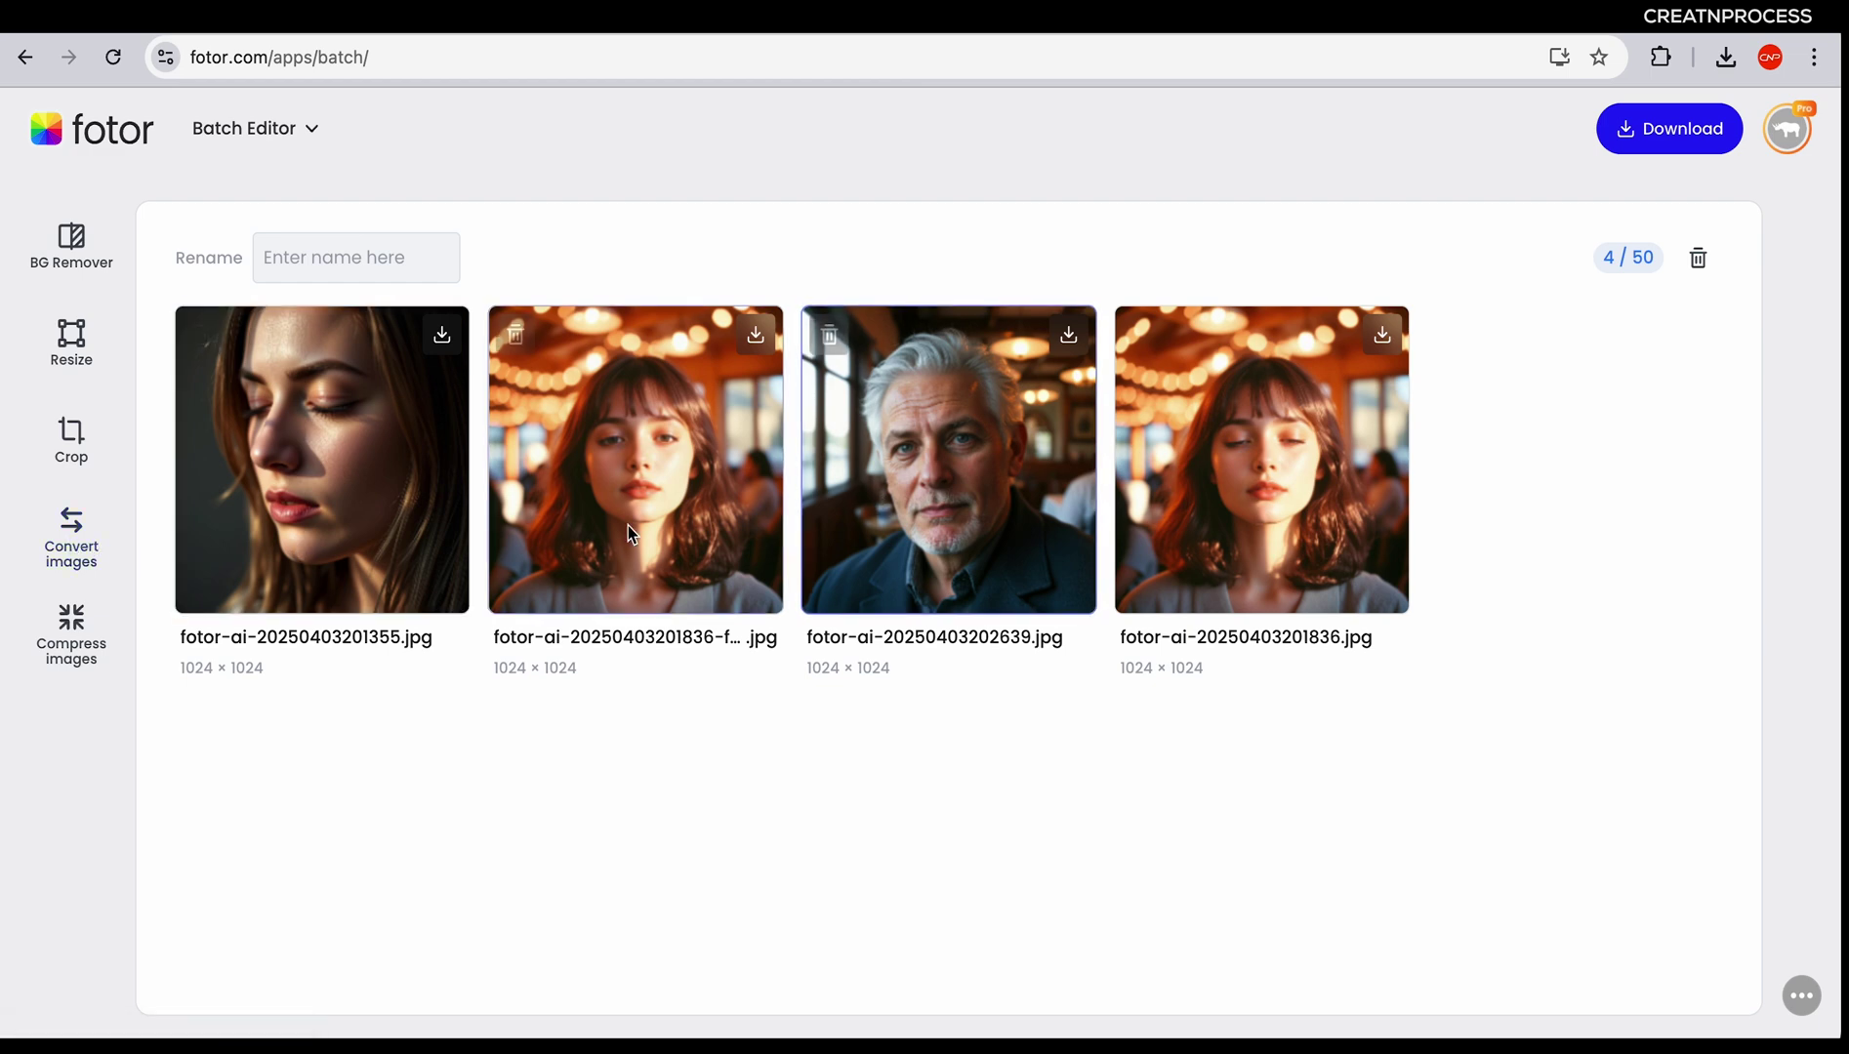
{"action": "left_click", "coordinate": [62, 537]}
{"action": "left_click", "coordinate": [348, 342]}
{"action": "left_click", "coordinate": [388, 364]}
{"action": "left_click", "coordinate": [320, 463]}
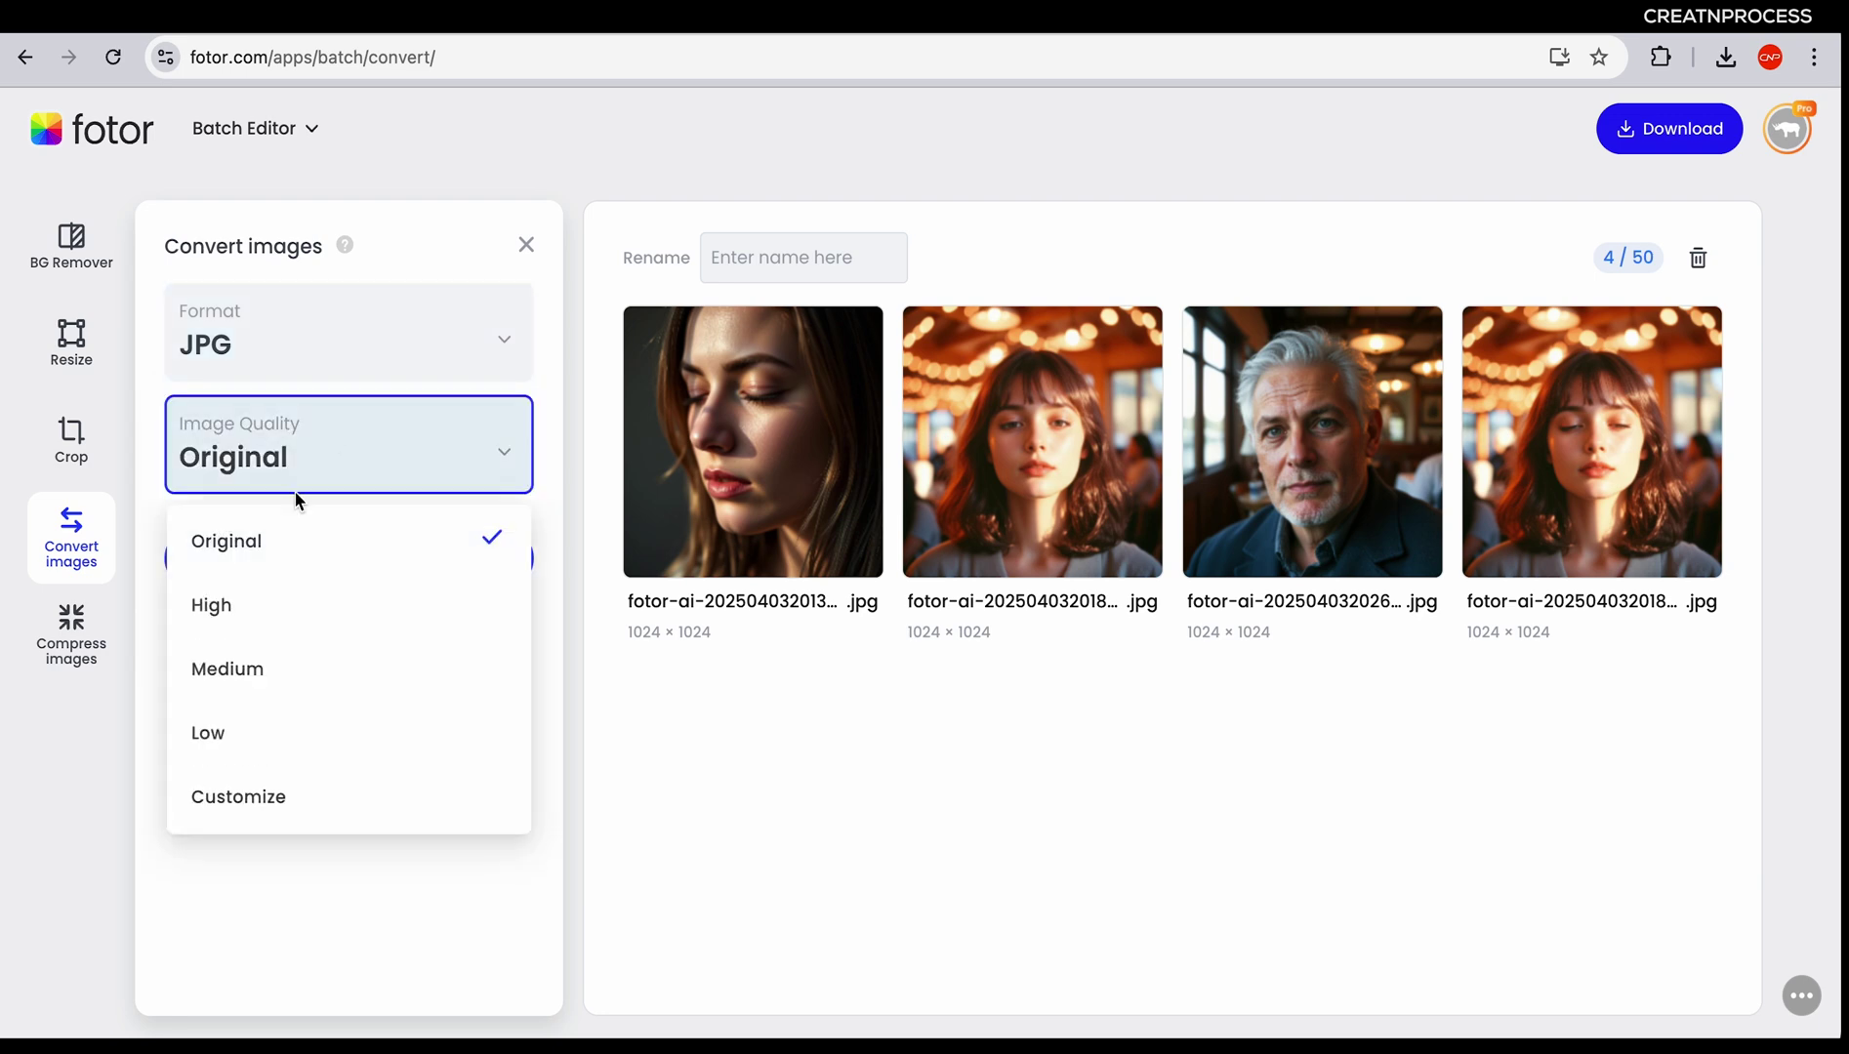
{"action": "left_click", "coordinate": [505, 336]}
{"action": "left_click", "coordinate": [505, 336]}
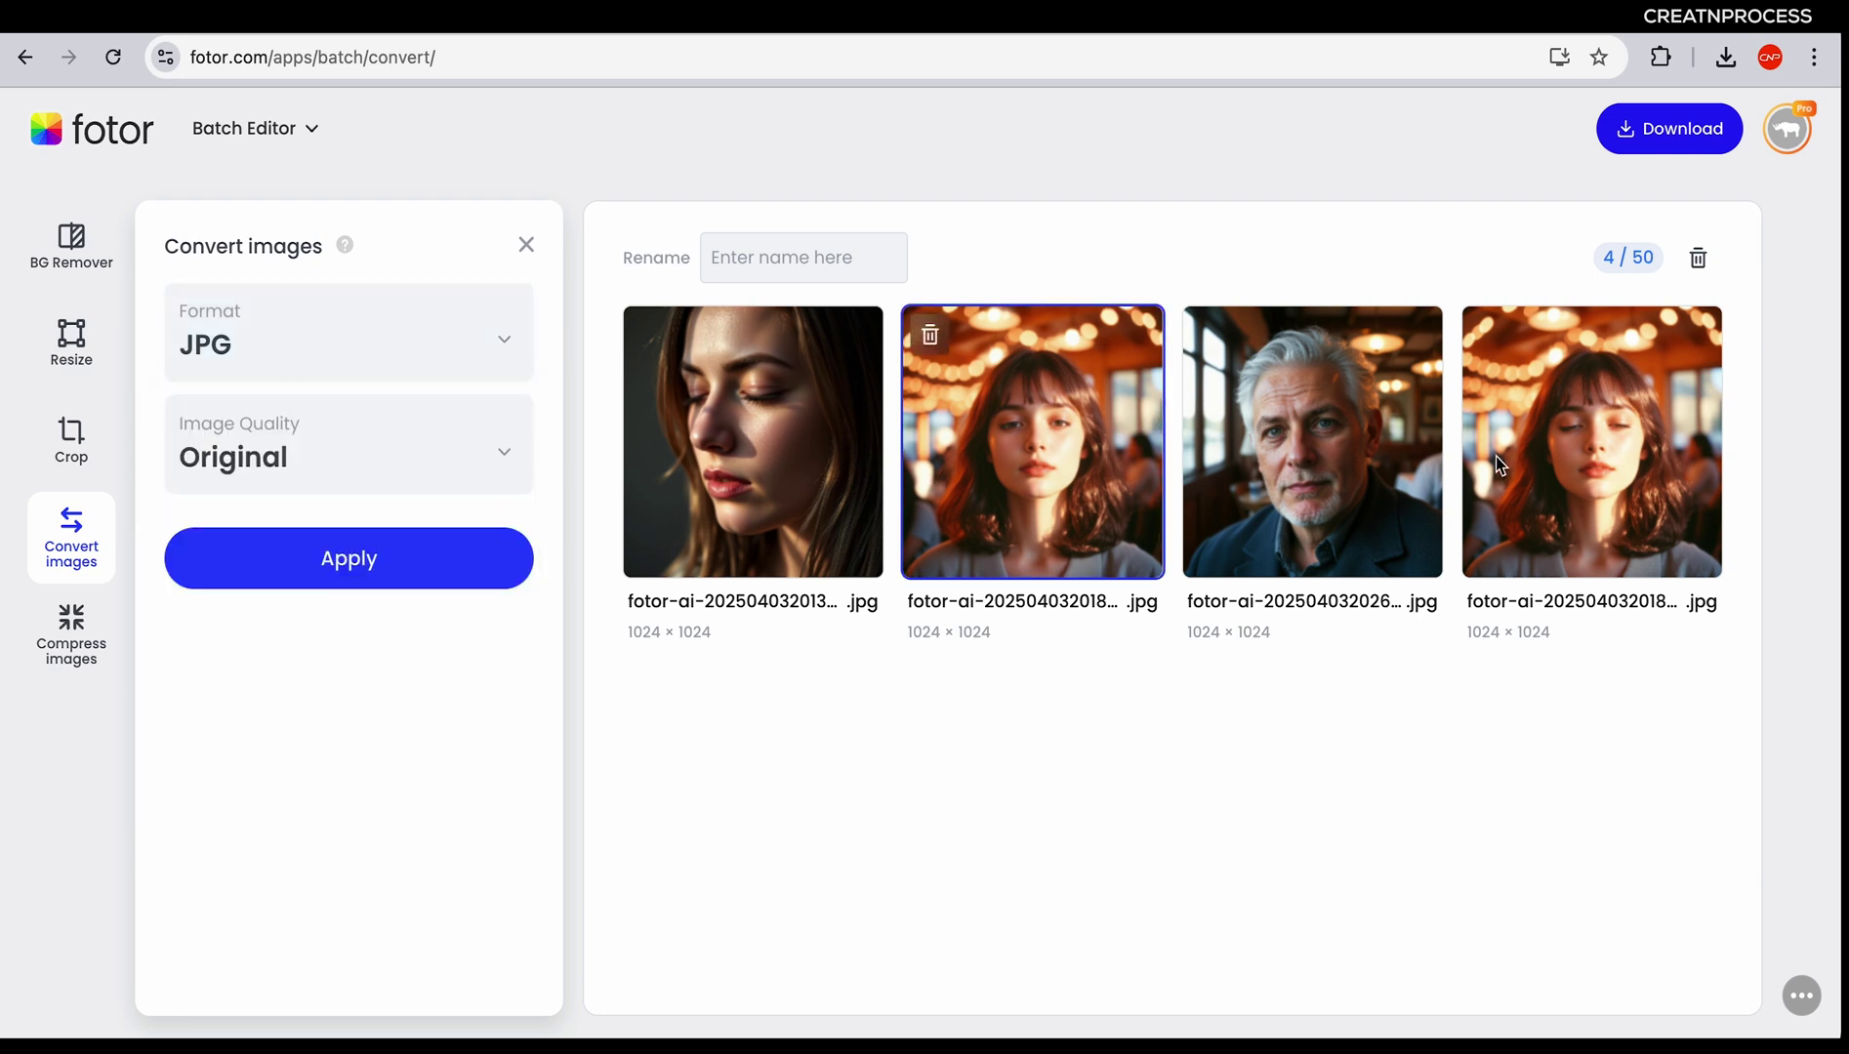
{"action": "left_click", "coordinate": [86, 629]}
{"action": "left_click", "coordinate": [244, 342]}
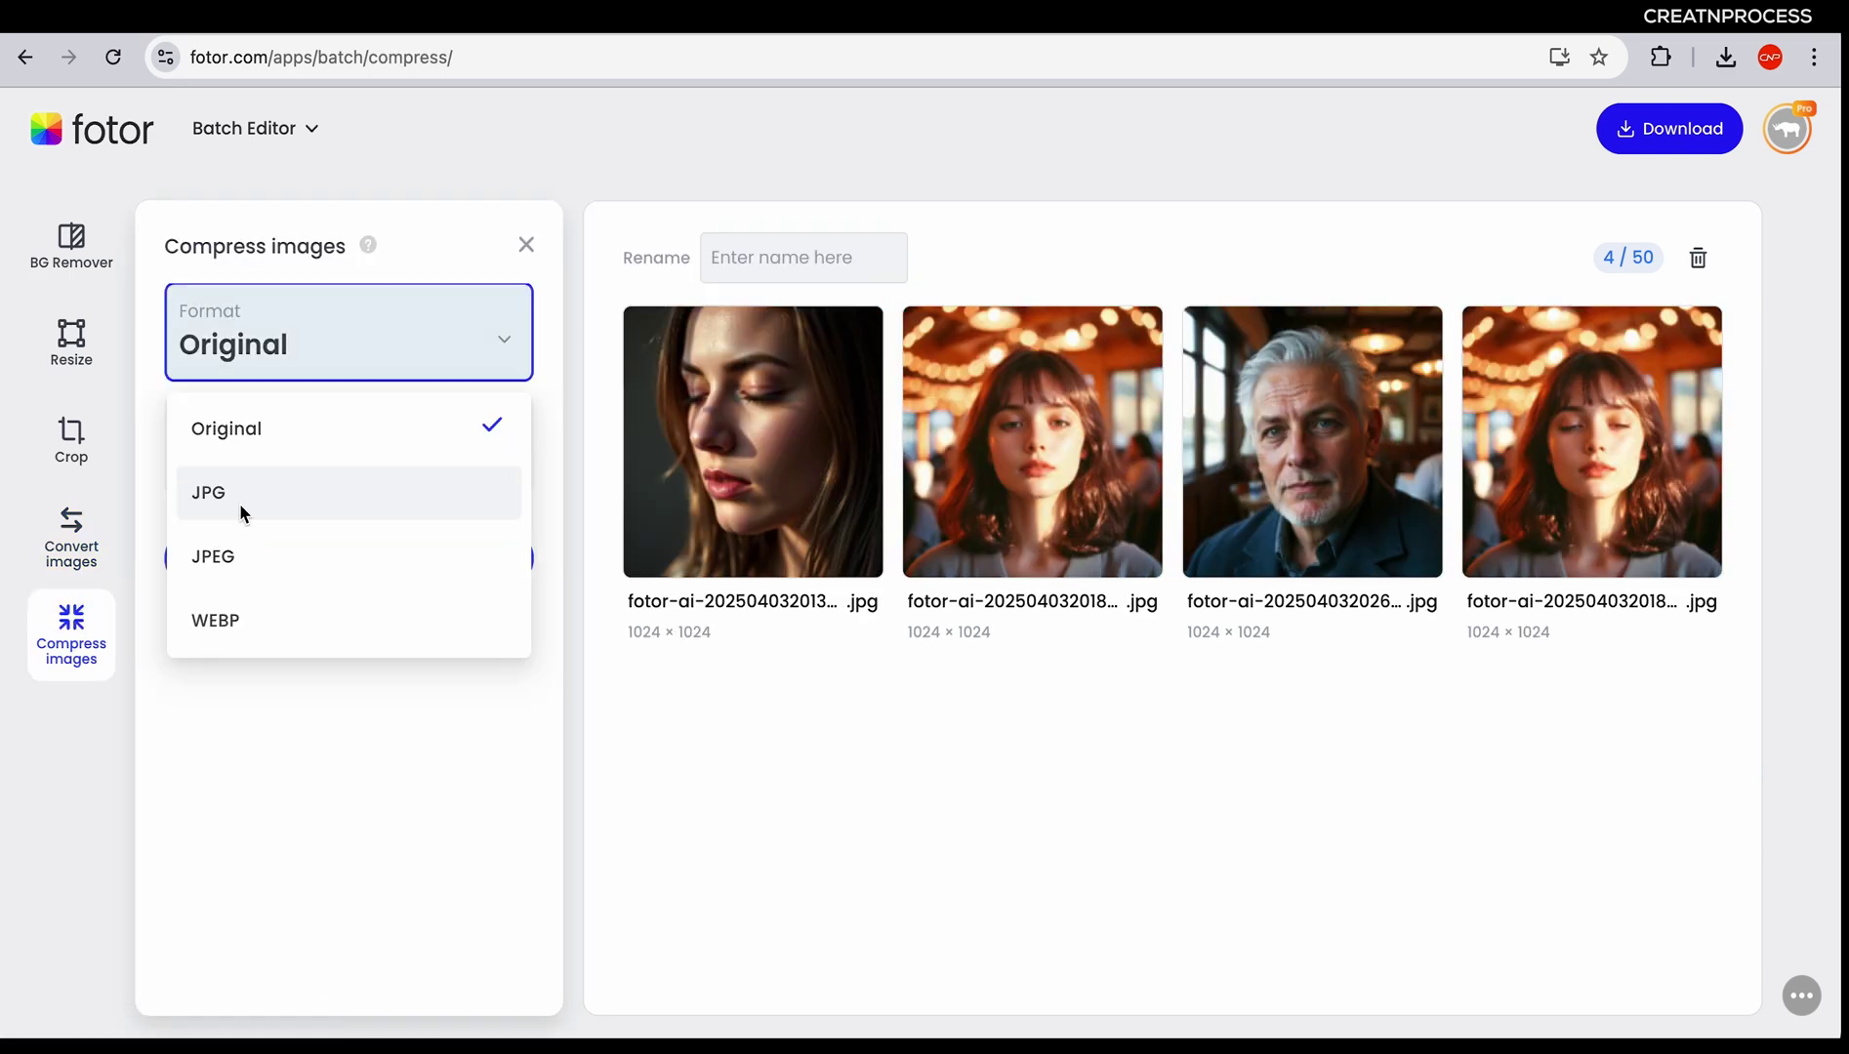
{"action": "left_click", "coordinate": [422, 434]}
{"action": "left_click", "coordinate": [422, 436]}
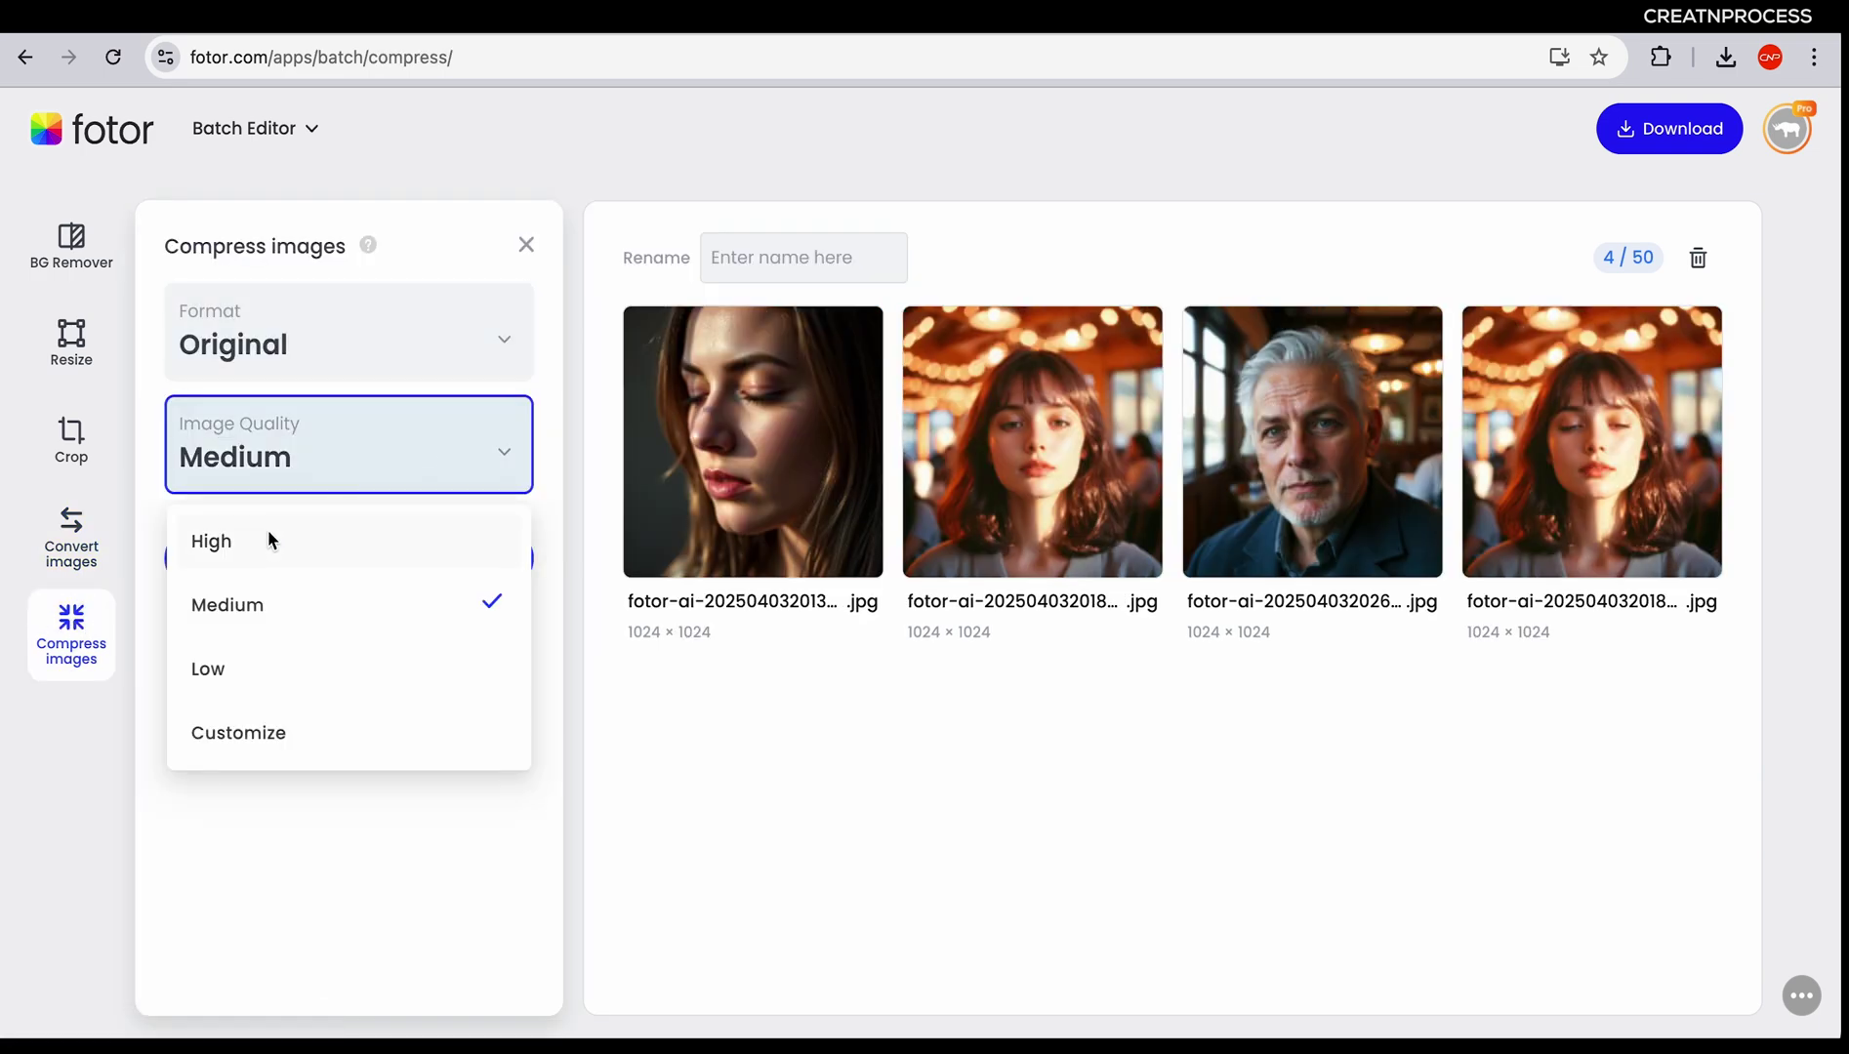
{"action": "left_click", "coordinate": [272, 867]}
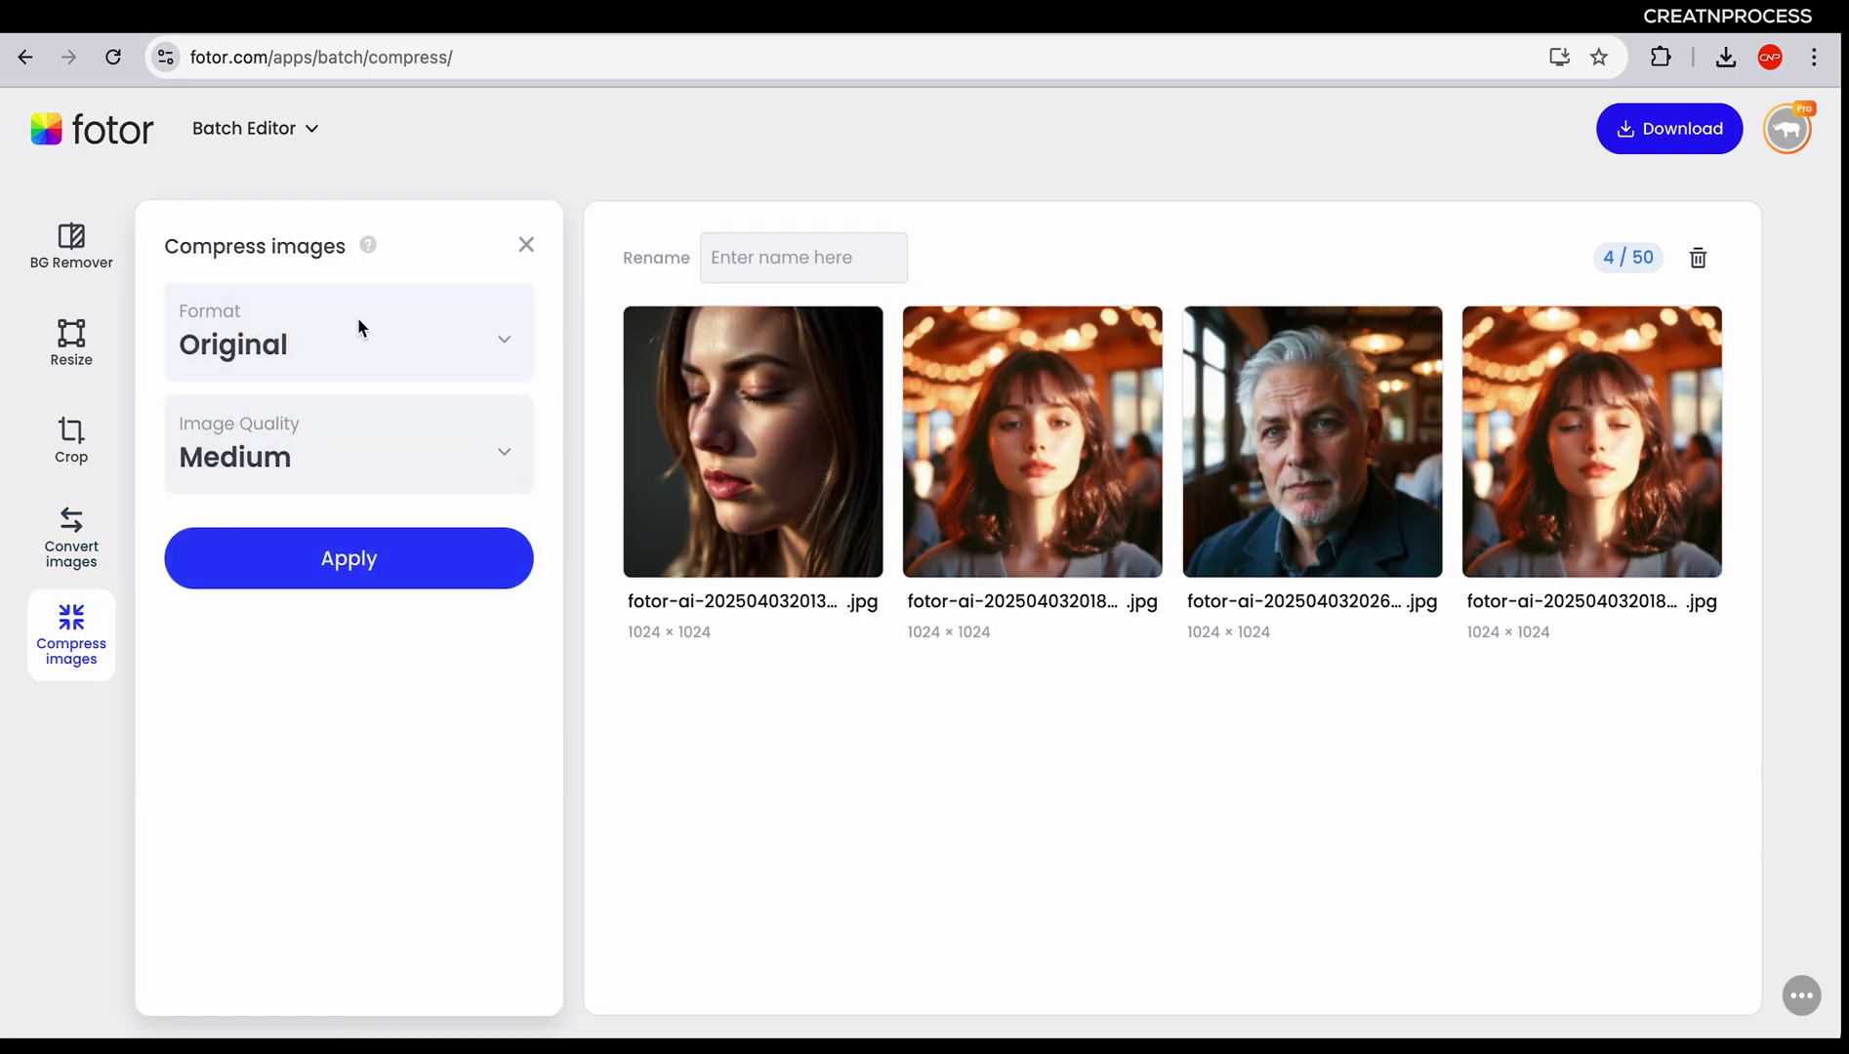
{"action": "left_click", "coordinate": [526, 245]}
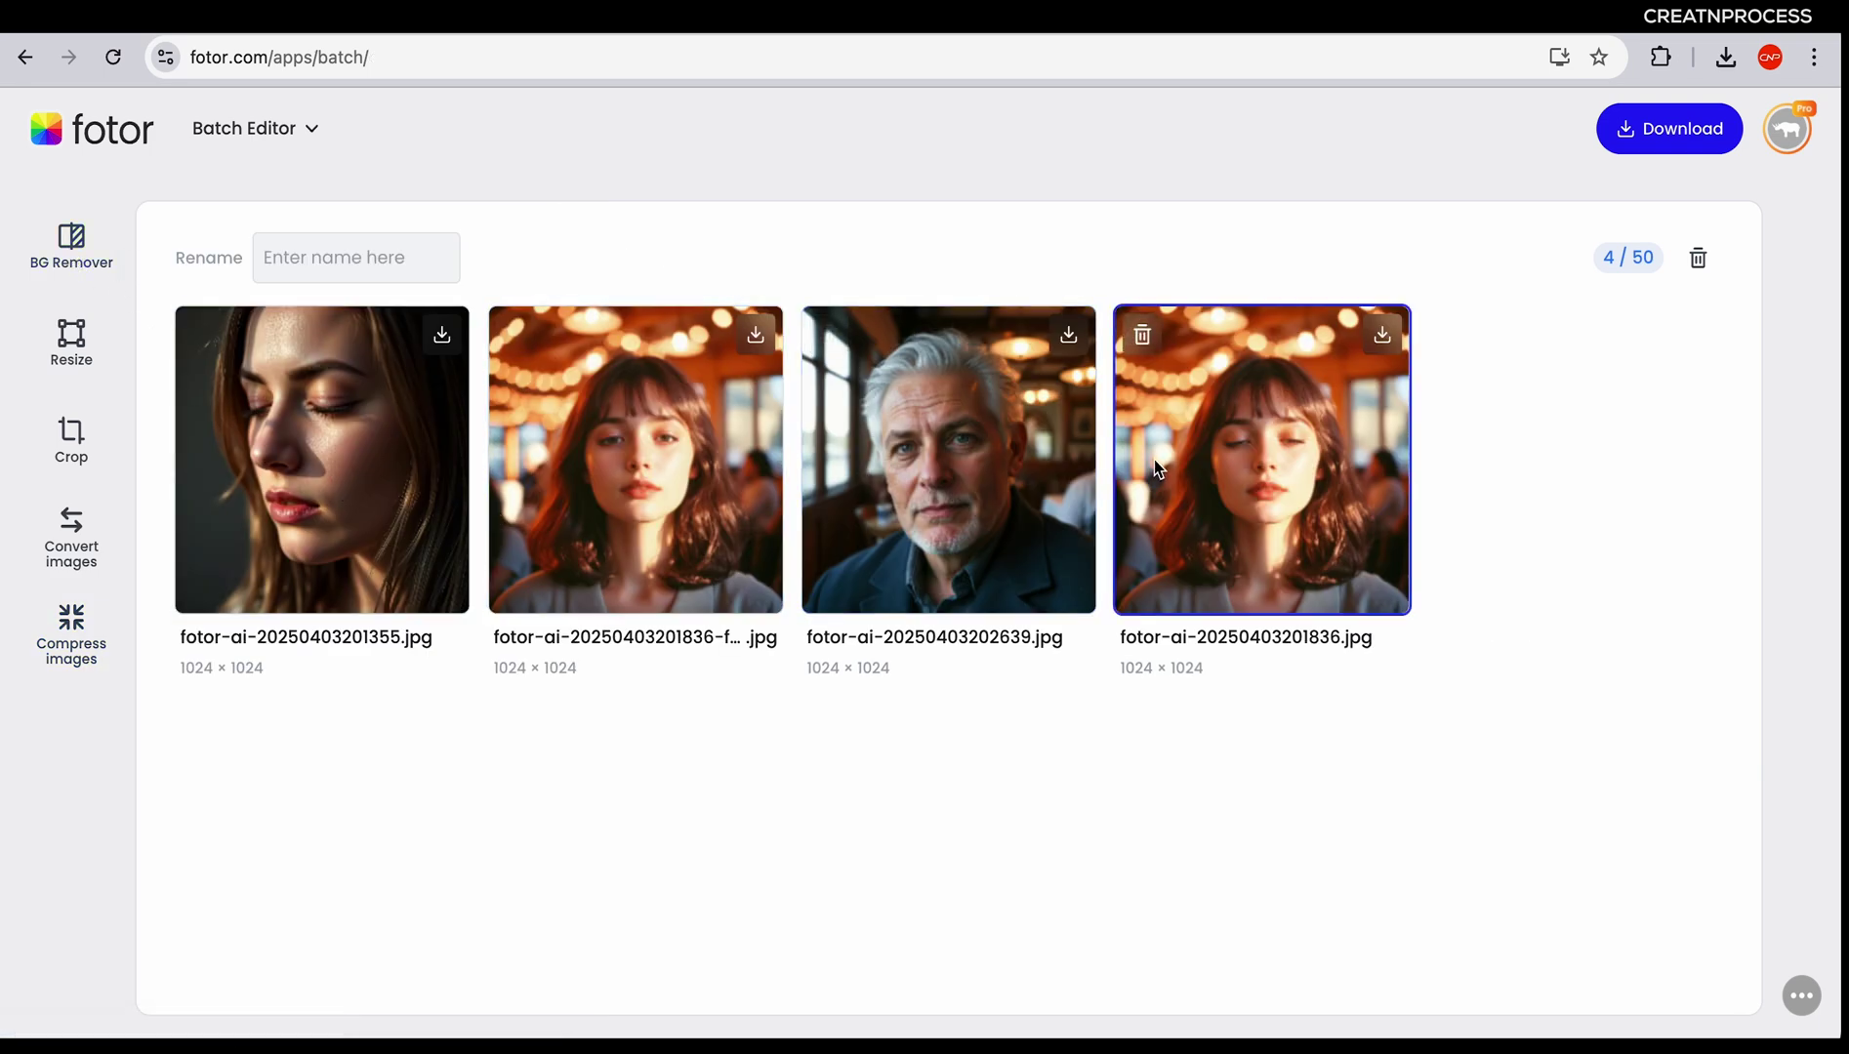
Switch to the AI Photo Editor and browse the Text to Image, Watermark Remover and Old Photo Restorer pages
{"action": "left_click", "coordinate": [1064, 17]}
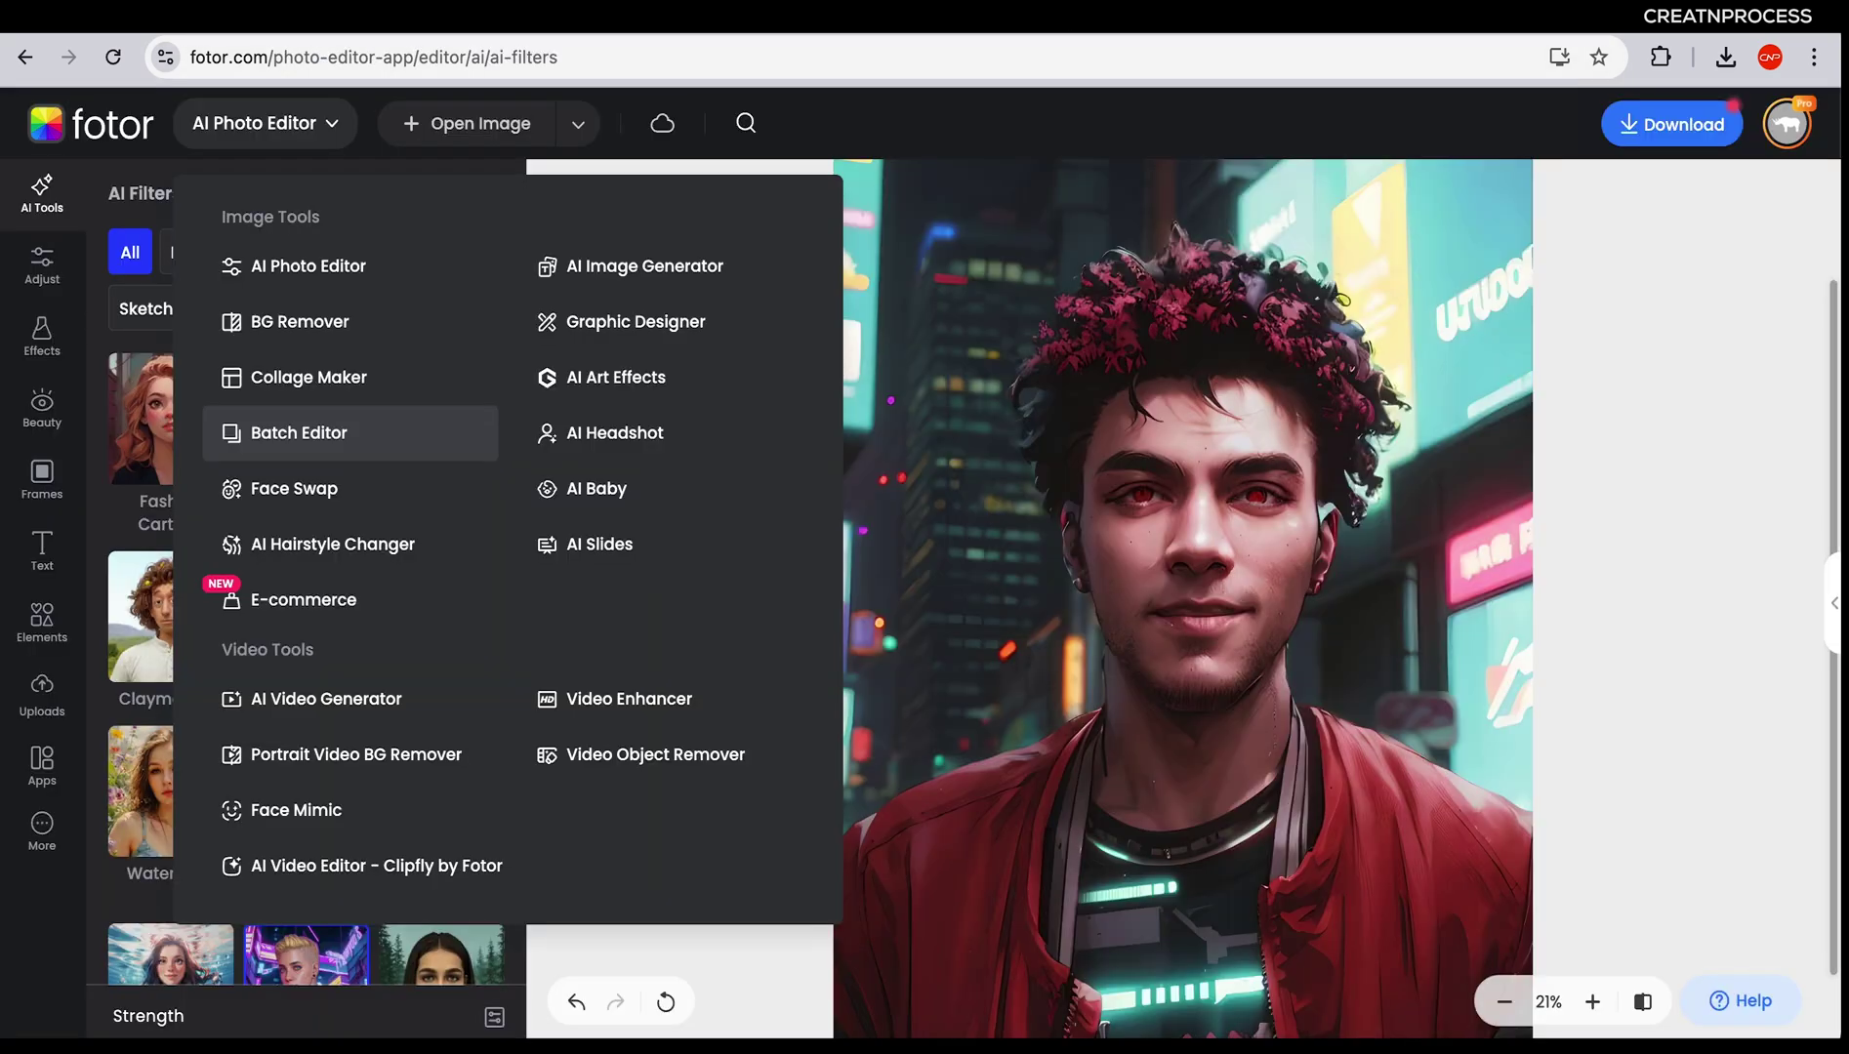
{"action": "left_click", "coordinate": [1008, 29]}
{"action": "left_click", "coordinate": [641, 22]}
{"action": "left_click", "coordinate": [641, 22]}
{"action": "left_click", "coordinate": [584, 21]}
{"action": "left_click", "coordinate": [485, 29]}
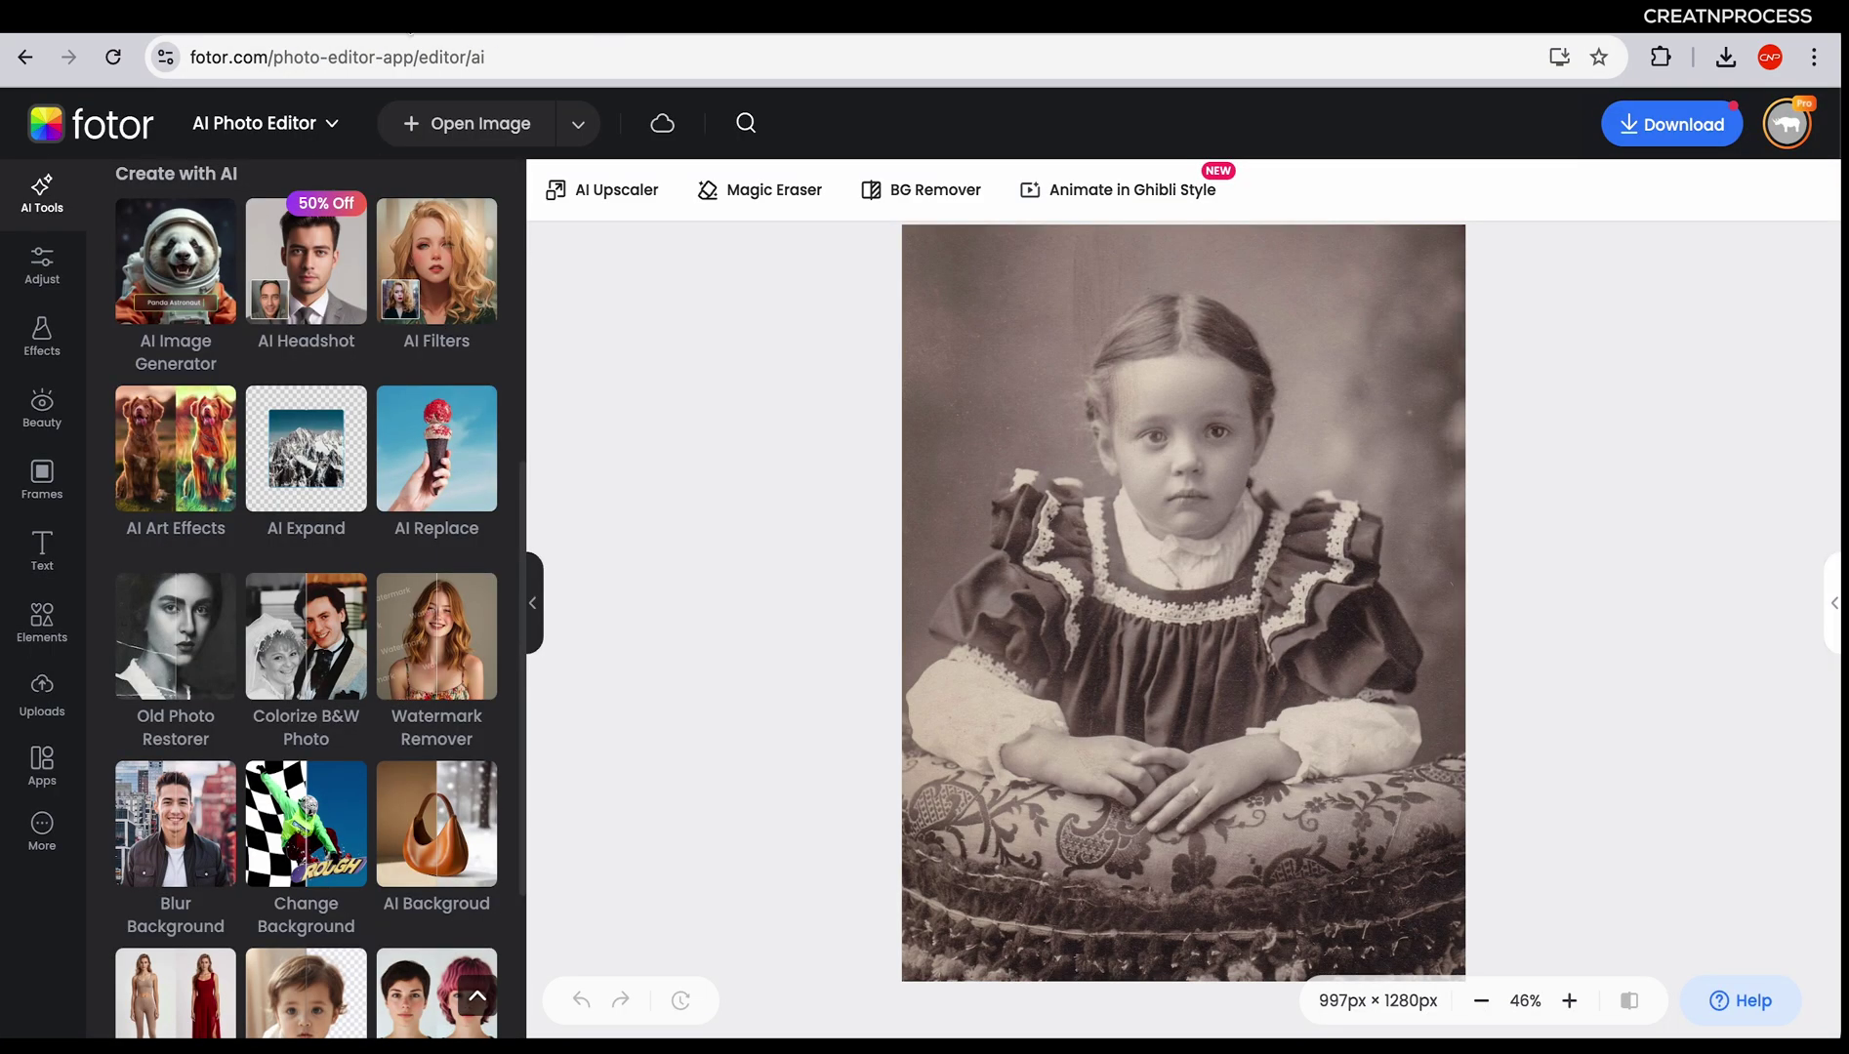
{"action": "left_click", "coordinate": [485, 22]}
{"action": "left_click", "coordinate": [485, 22]}
{"action": "left_click", "coordinate": [485, 22]}
{"action": "left_click", "coordinate": [1049, 22]}
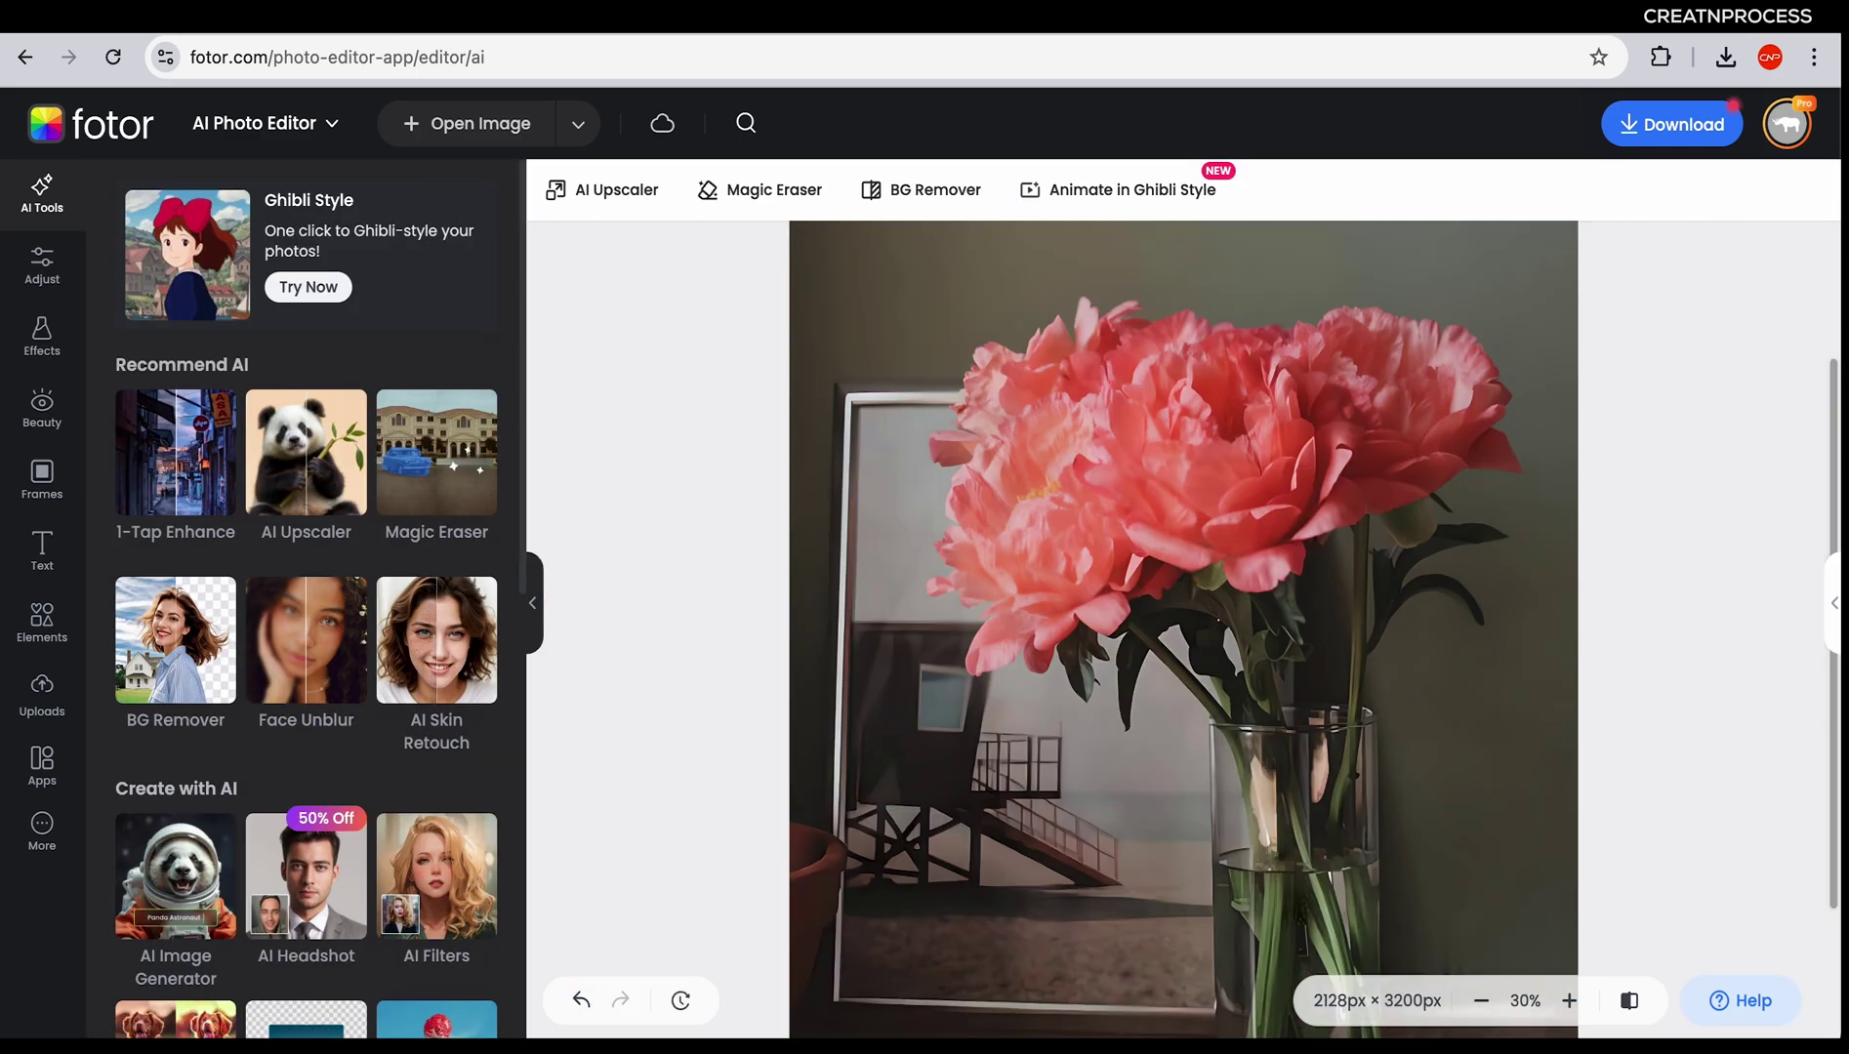
{"action": "left_click", "coordinate": [1329, 22]}
{"action": "left_click", "coordinate": [1048, 22]}
Compare original and upscaled peonies with the slider, then view the generated images
{"action": "left_click_drag", "start_coordinate": [430, 603], "coordinate": [702, 603]}
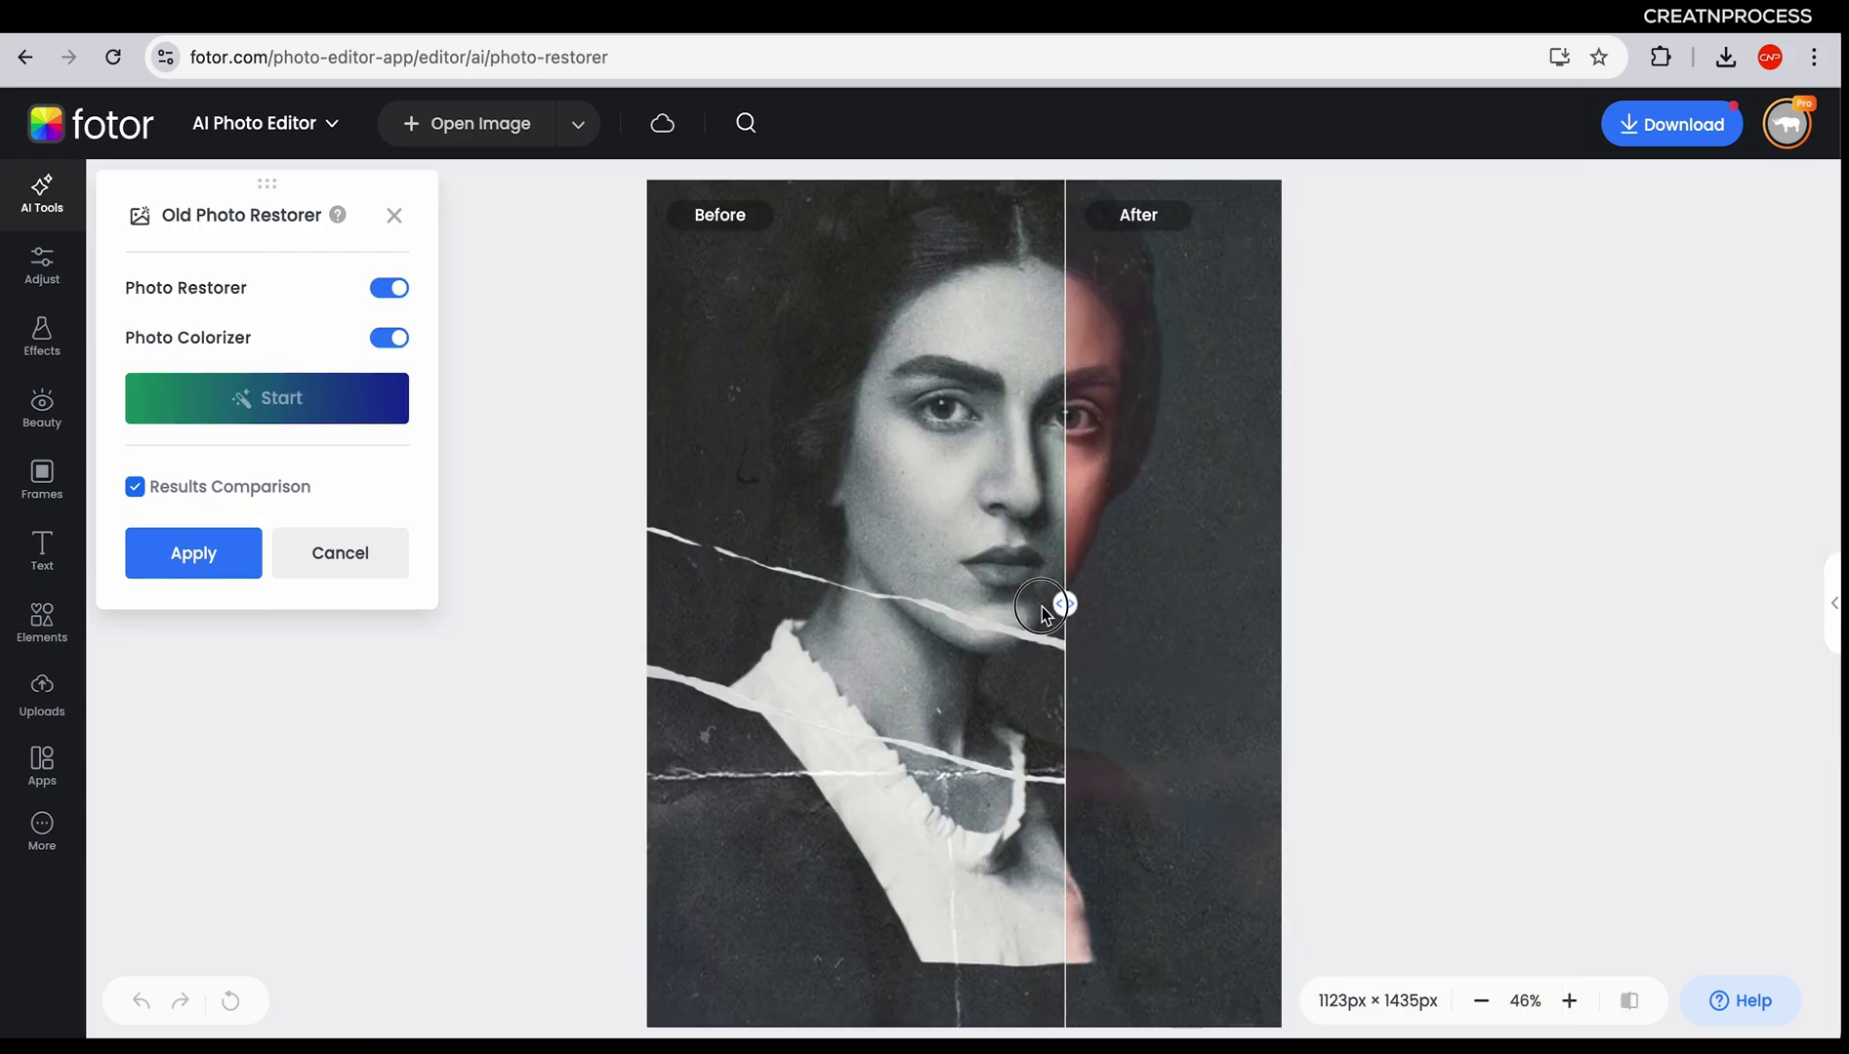
{"action": "left_click_drag", "start_coordinate": [1045, 615], "coordinate": [651, 603]}
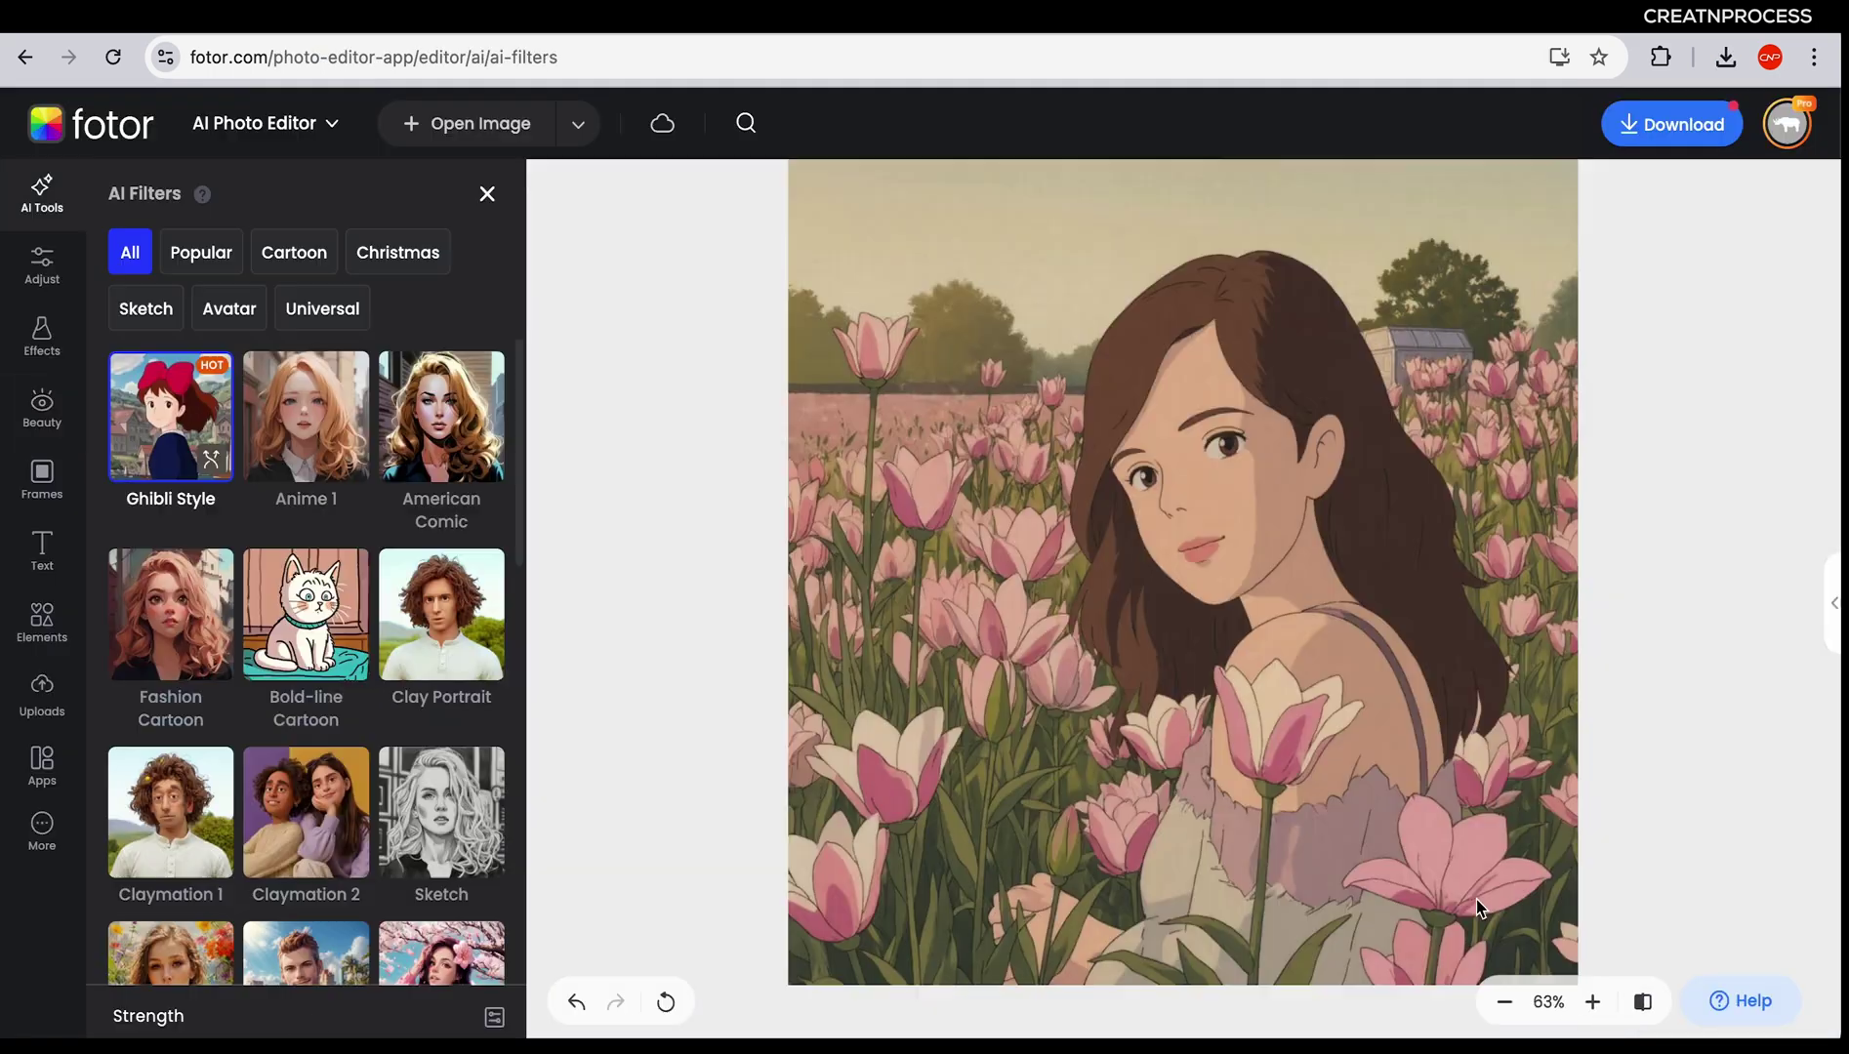
{"action": "left_click", "coordinate": [1636, 1005]}
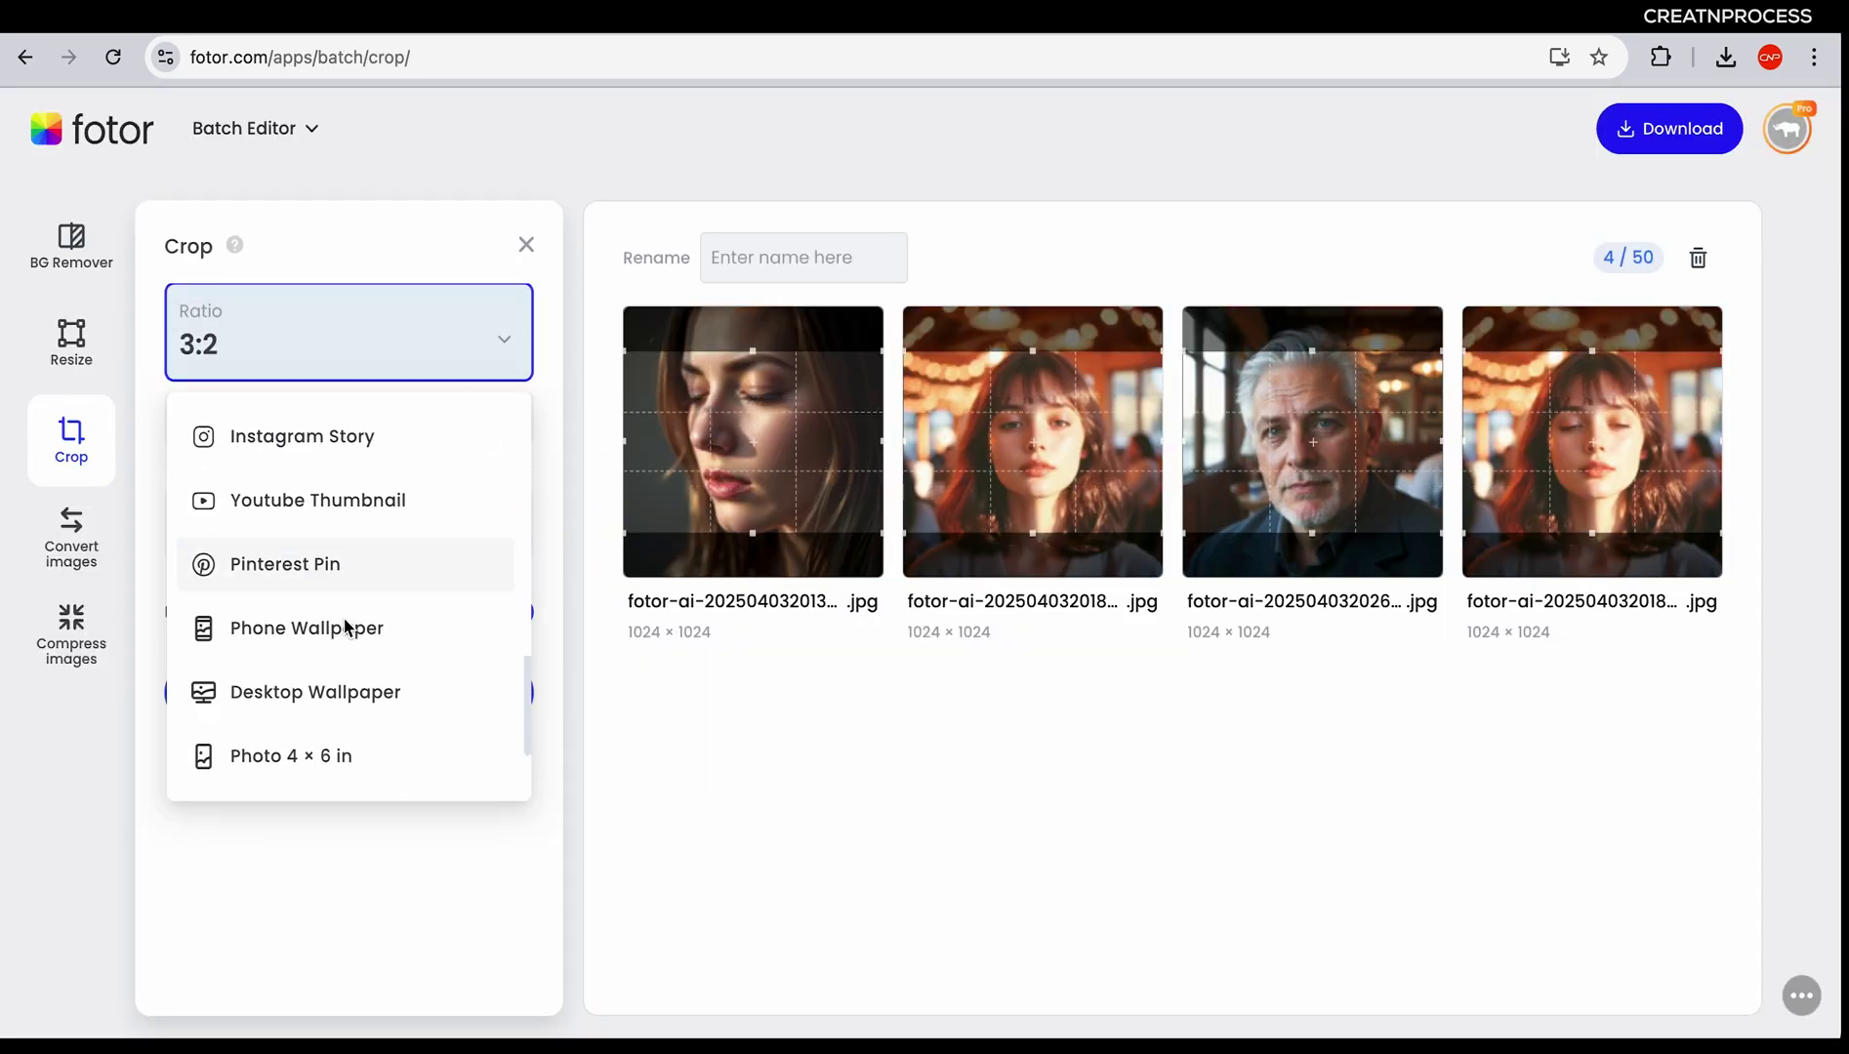
{"action": "left_click", "coordinate": [678, 486]}
{"action": "left_click", "coordinate": [349, 524]}
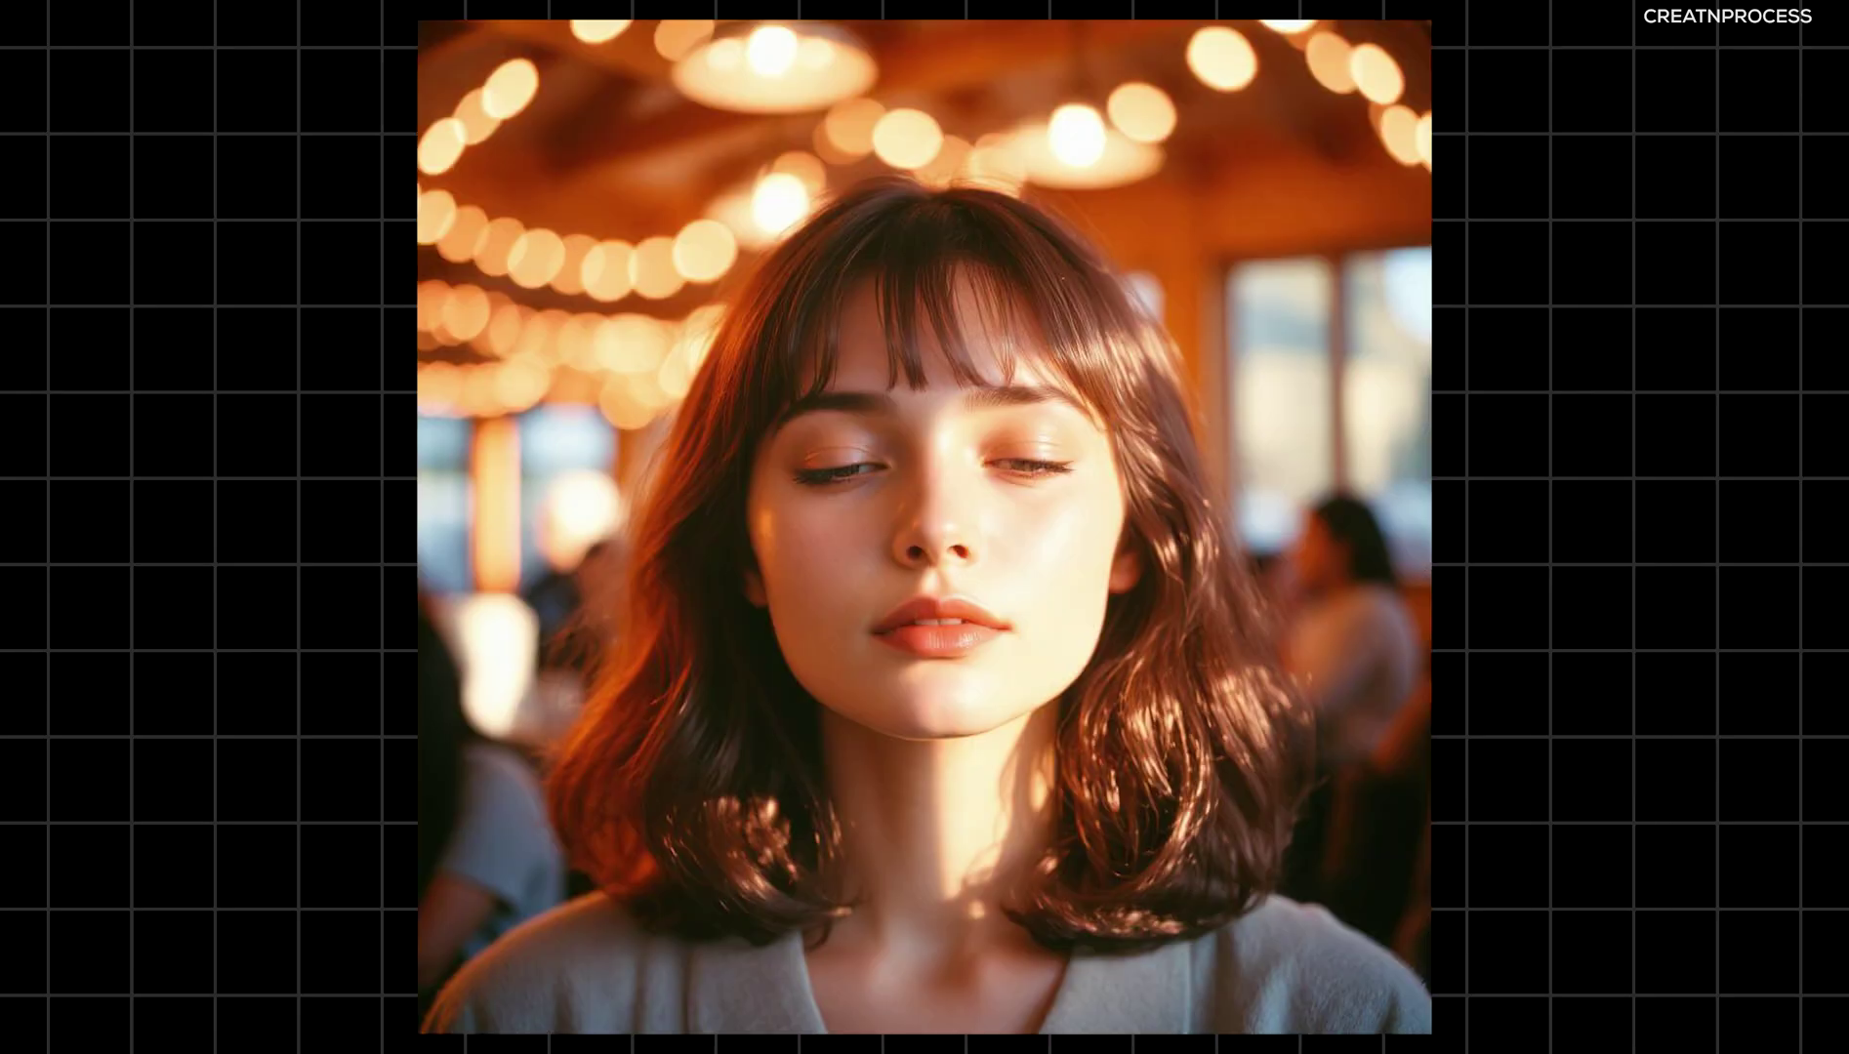